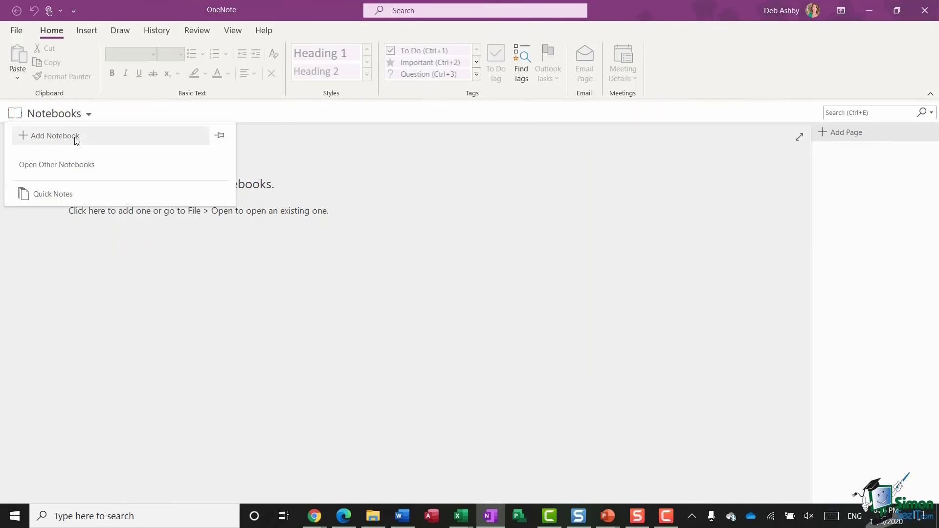
# Create a notebook named Work Trips on the personal OneDrive without sharing it with anyone
pyautogui.write('Work Trips')
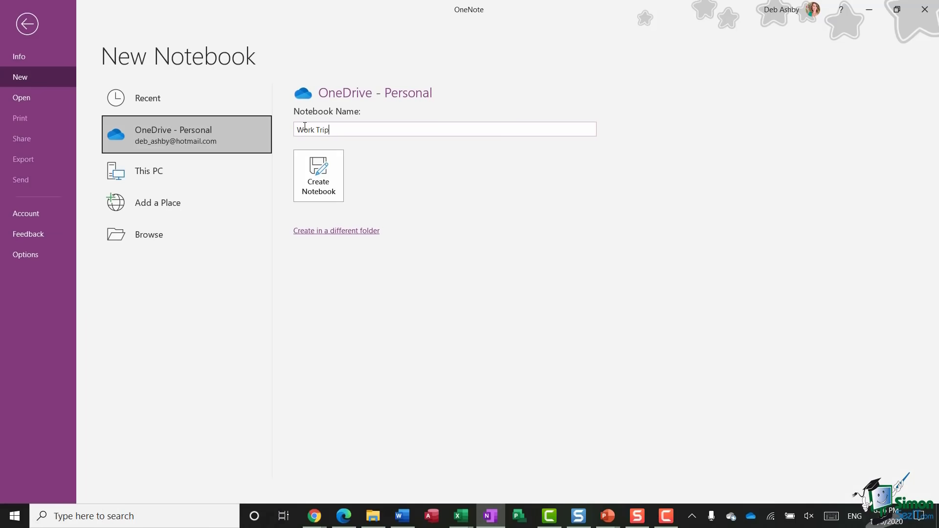
pyautogui.click(313, 170)
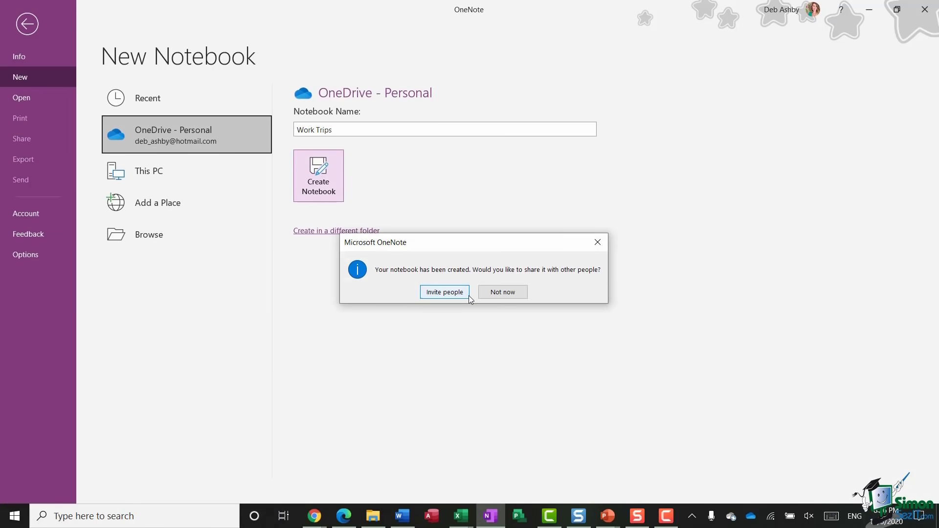
pyautogui.click(503, 292)
# Rename the first section of the Work Trips notebook as Italy
pyautogui.rightClick(140, 114)
pyautogui.click(199, 121)
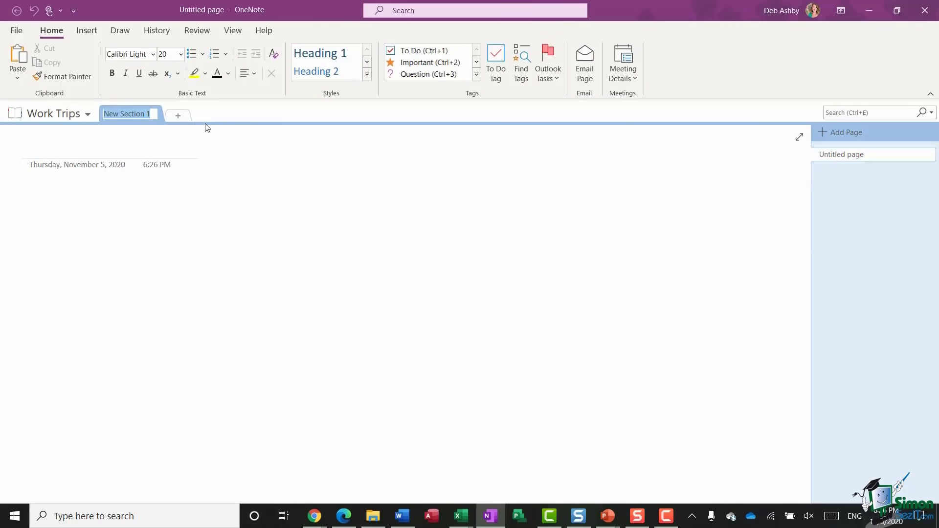
pyautogui.write('Italy')
pyautogui.press('Return')
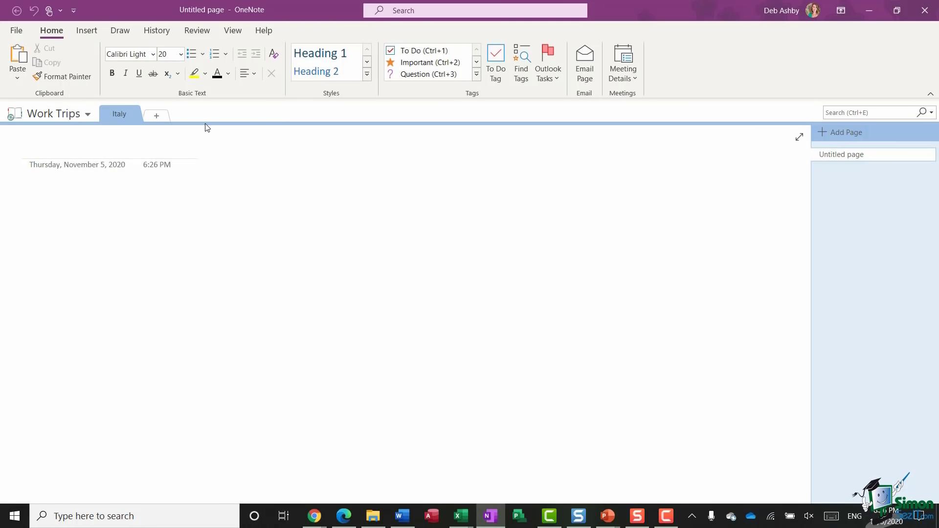
# Add two more sections named France and USA after the Italy section
pyautogui.click(162, 115)
pyautogui.rightClick(161, 115)
pyautogui.write('France')
pyautogui.press('Return')
pyautogui.click(199, 116)
pyautogui.write('USA')
pyautogui.press('Return')
# In the Italy section, title the untitled page Milan and add two more pages named Rome and Venice
pyautogui.click(124, 119)
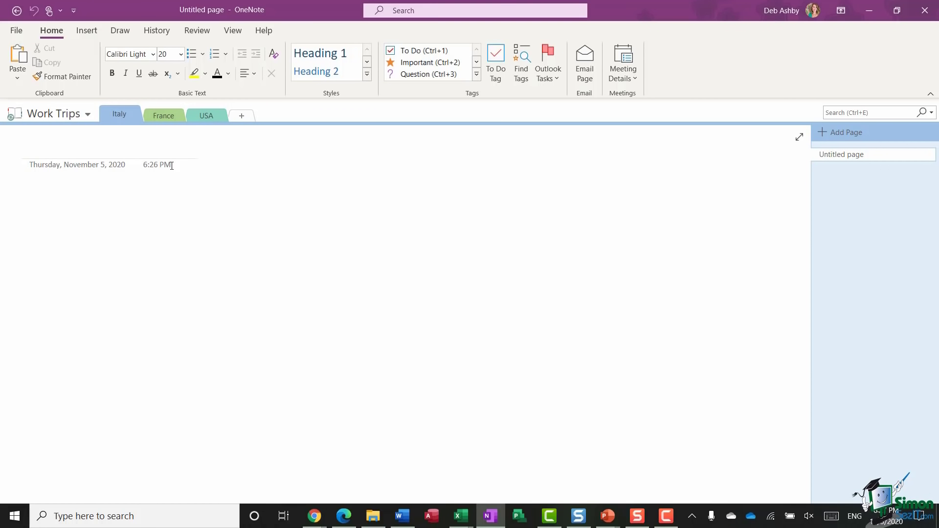
pyautogui.write('Milan')
pyautogui.click(840, 132)
pyautogui.write('Rome')
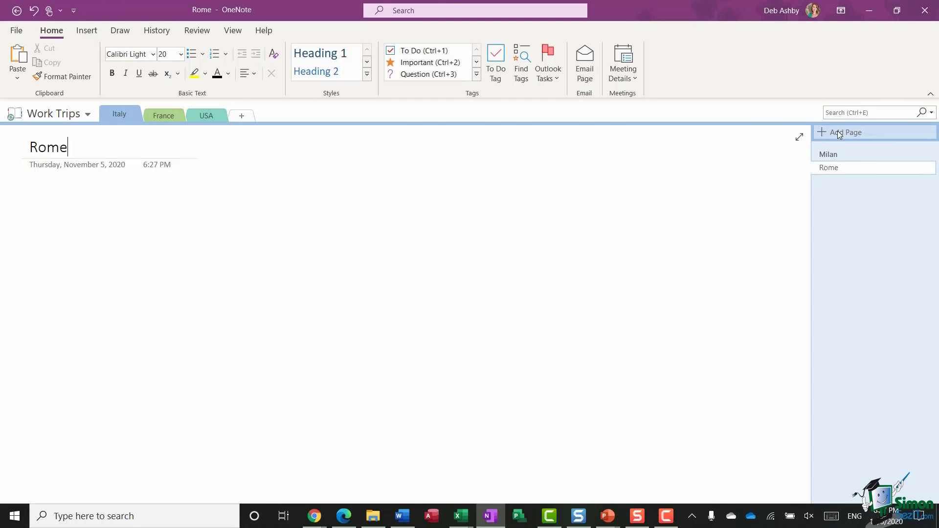
pyautogui.click(821, 131)
pyautogui.write('Venice')
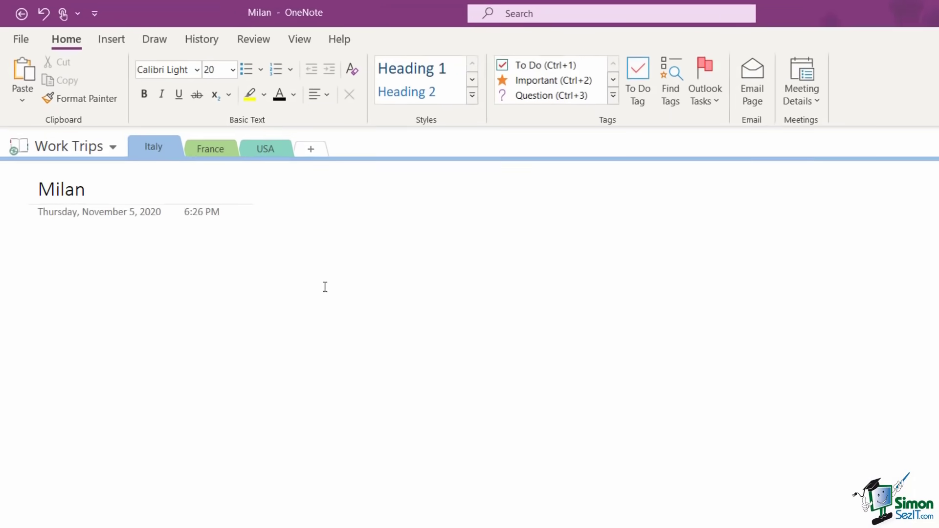
# Start a note reading "Itinerary" below the date on the Milan page
pyautogui.click(30, 200)
pyautogui.write('It')
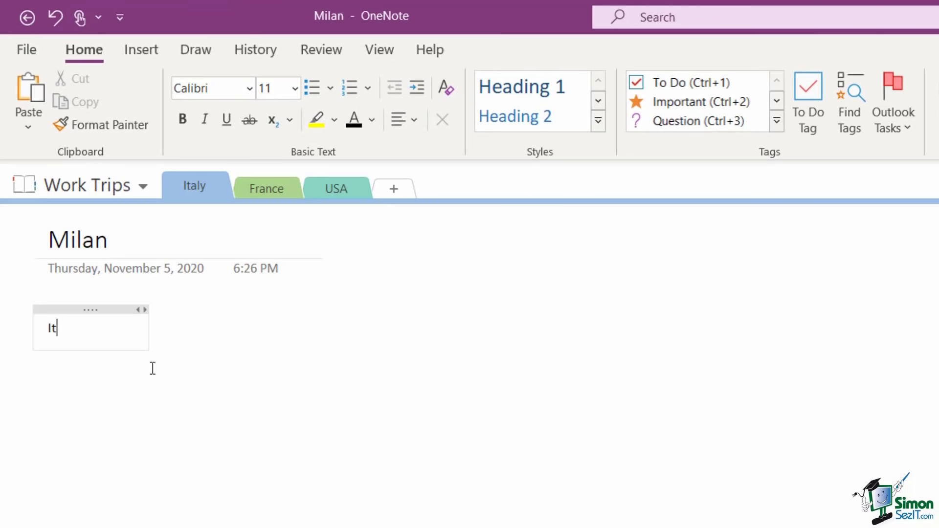
pyautogui.write('inerary')
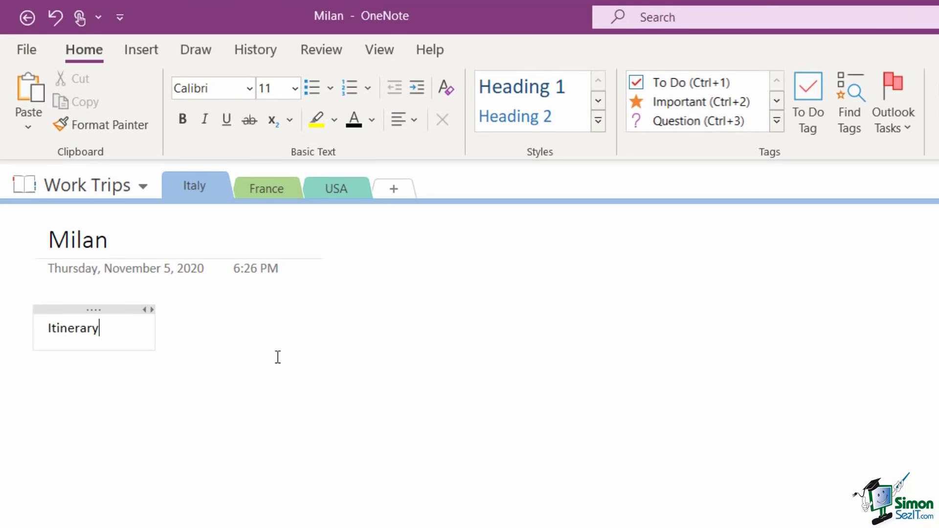
# Format the Itinerary heading at 26 pt in dark blue and shift its note container slightly inward on the page
pyautogui.doubleClick(41, 328)
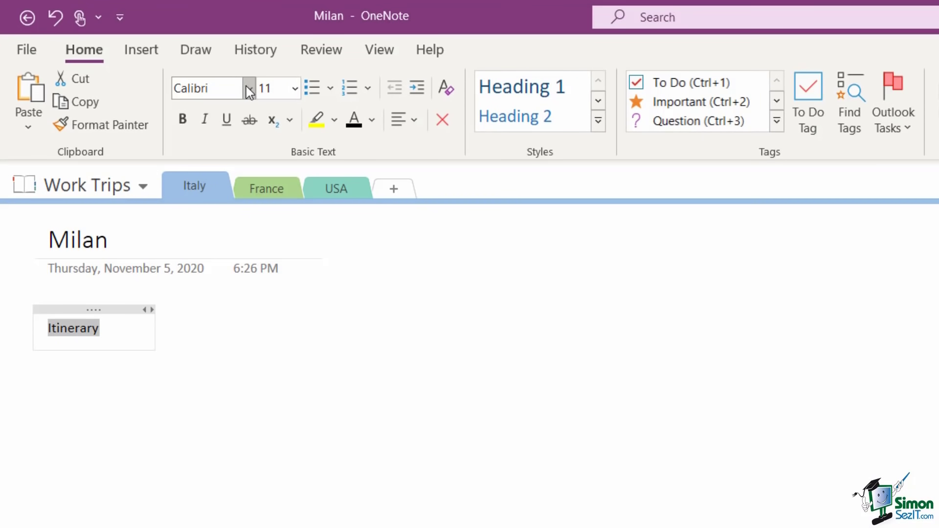
pyautogui.click(295, 88)
pyautogui.click(283, 443)
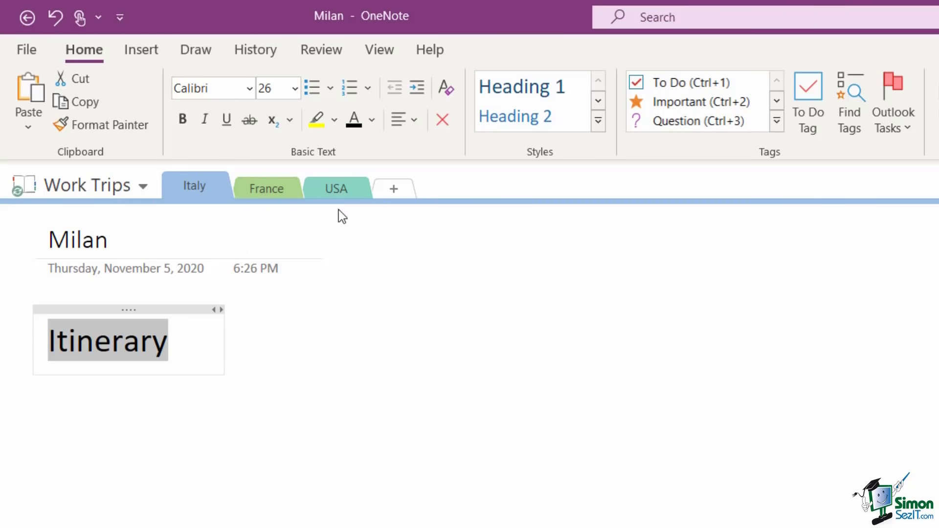
pyautogui.click(373, 119)
pyautogui.click(415, 278)
pyautogui.click(287, 351)
pyautogui.moveTo(146, 307); pyautogui.dragTo(170, 308)
# Add the lines "Arrive in Milan", "Check in to hotel" and "Have fun" under the Itinerary heading
pyautogui.click(84, 388)
pyautogui.write('Arrive in Milan')
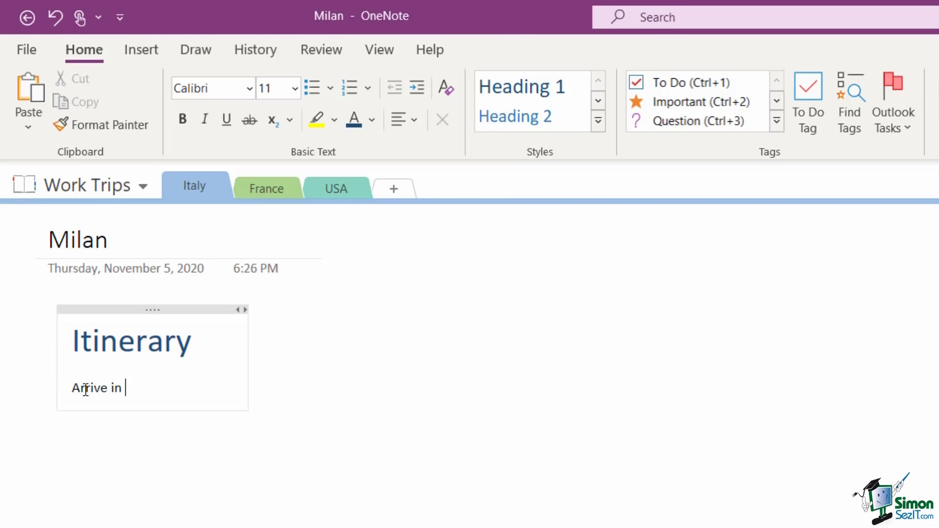
pyautogui.press('Return')
pyautogui.write('Check in to hotel')
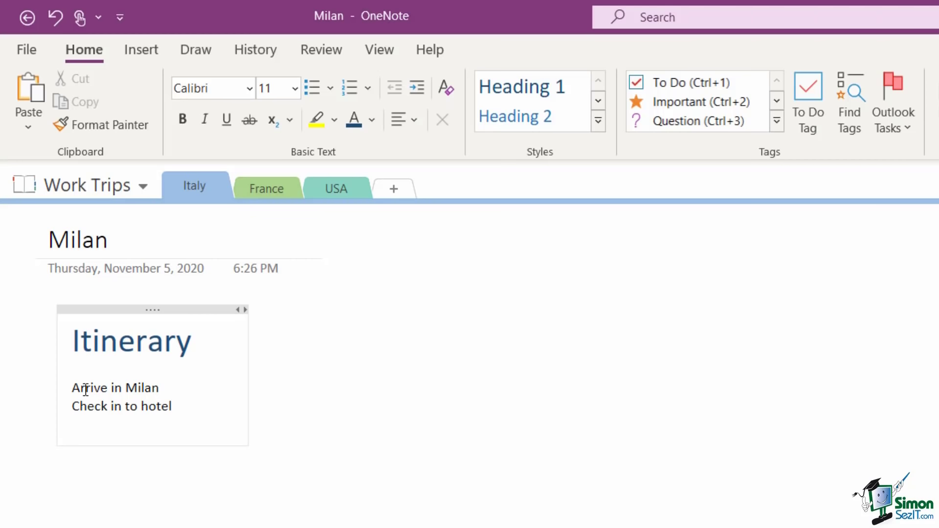
pyautogui.press('Return')
pyautogui.write('Have fun')
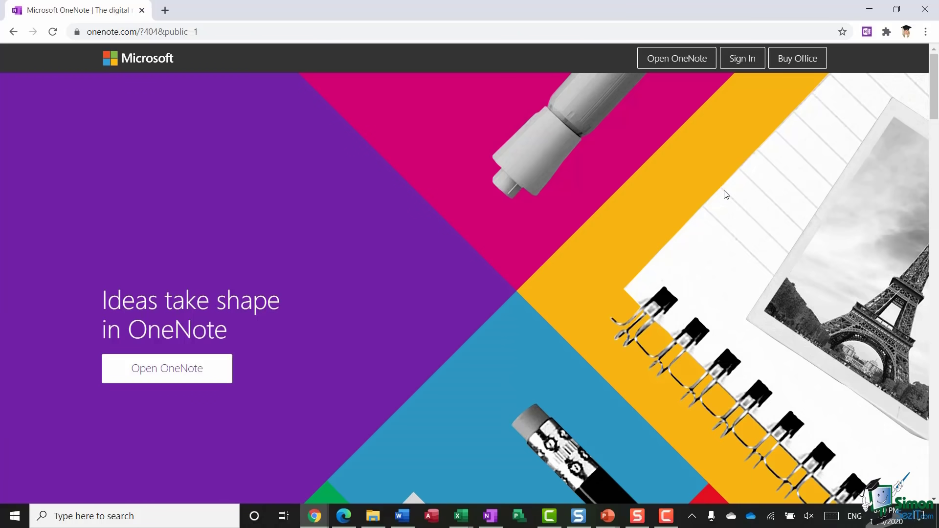
# Look through the onenote.com page, including its sections on creating notes and collaborating
pyautogui.scroll(-7, 726, 195)
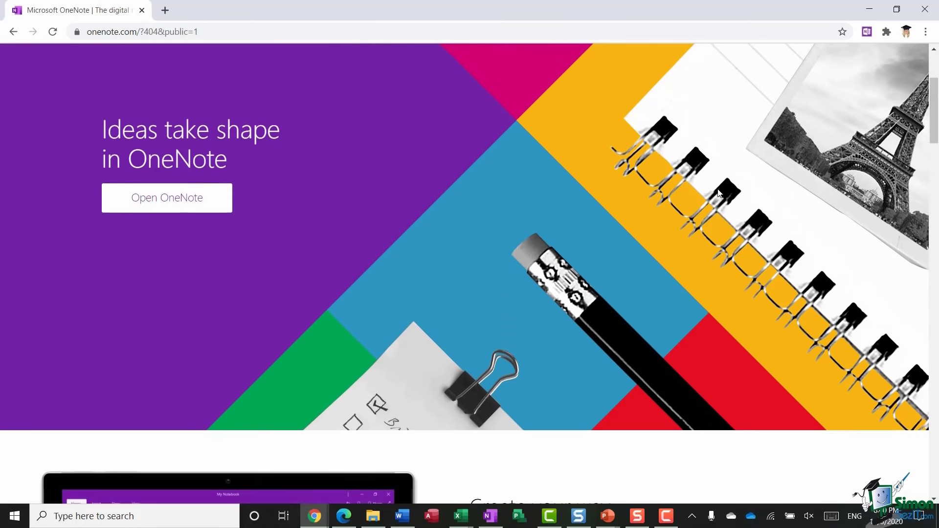
pyautogui.scroll(-3, 717, 189)
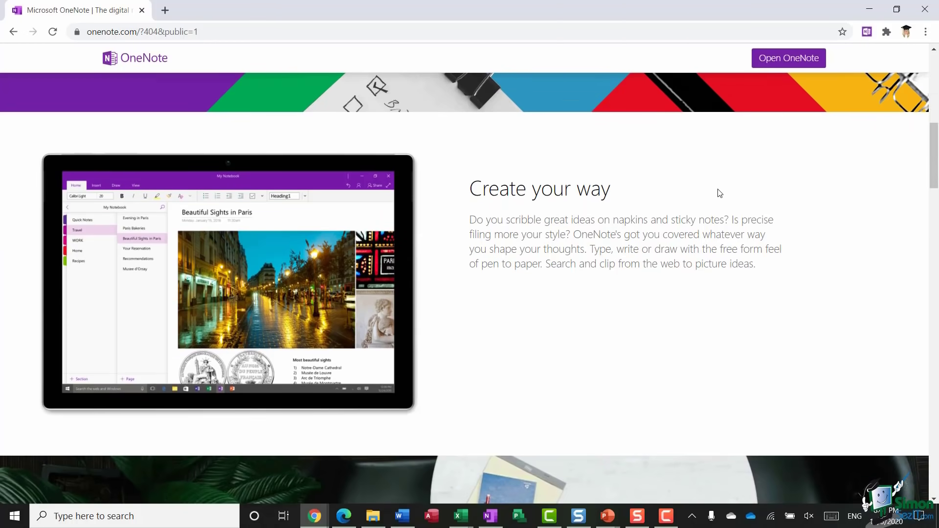
pyautogui.scroll(-1, 719, 193)
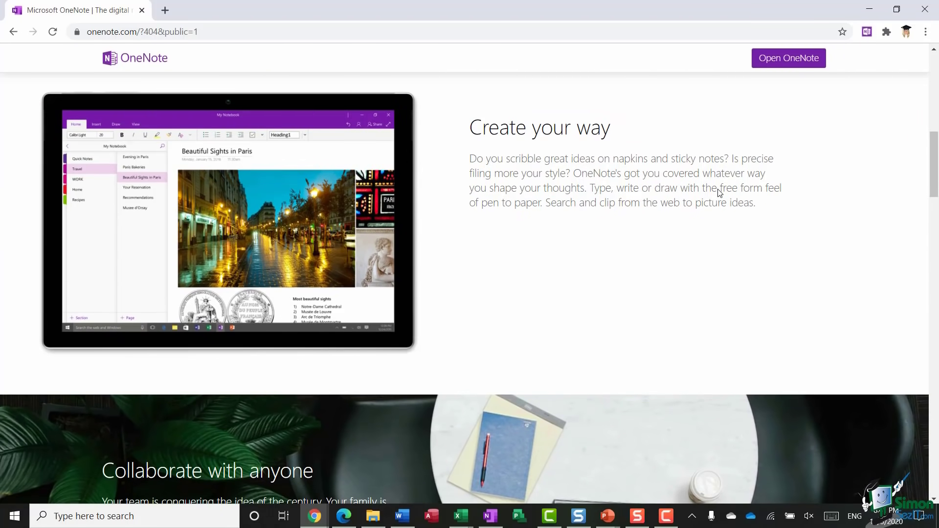
pyautogui.scroll(-3, 719, 193)
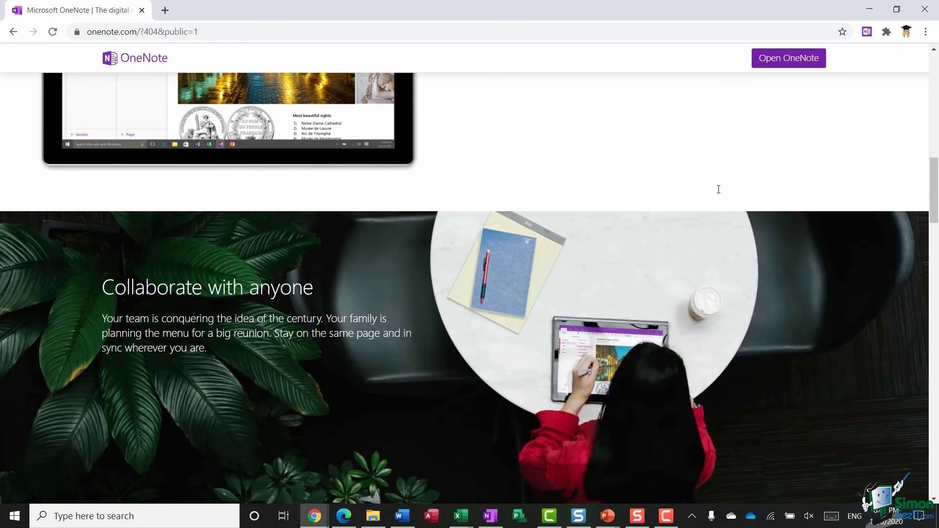
pyautogui.scroll(-1, 718, 191)
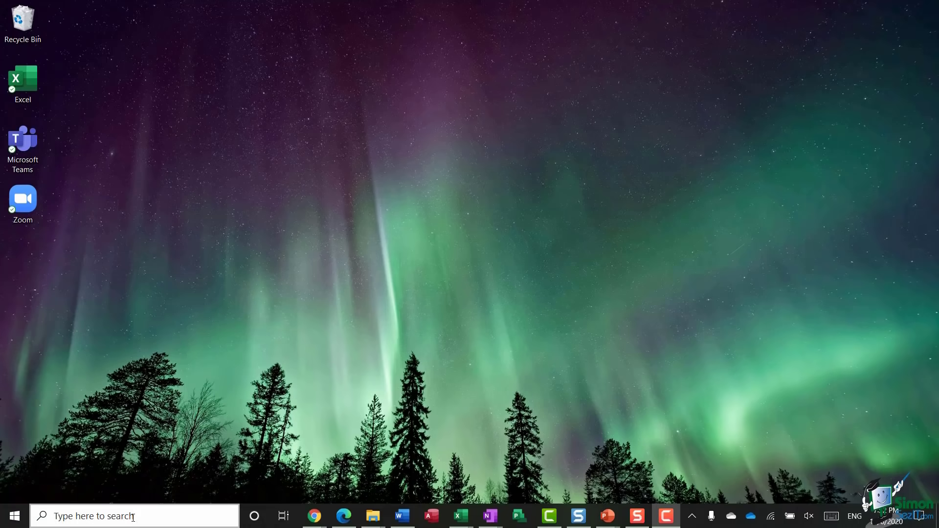
# Search Windows for "onenote", open OneNote for Windows 10 to view it, and close it again
pyautogui.click(61, 517)
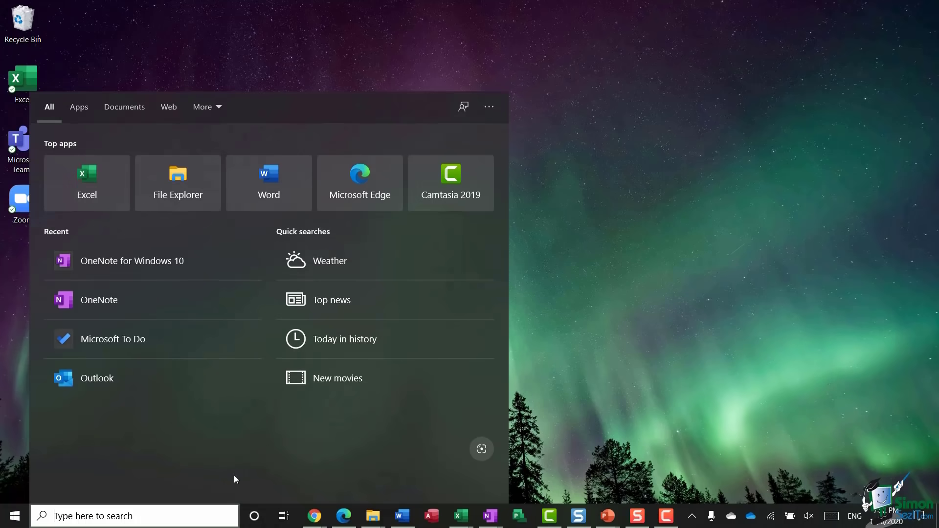
pyautogui.write('onenote')
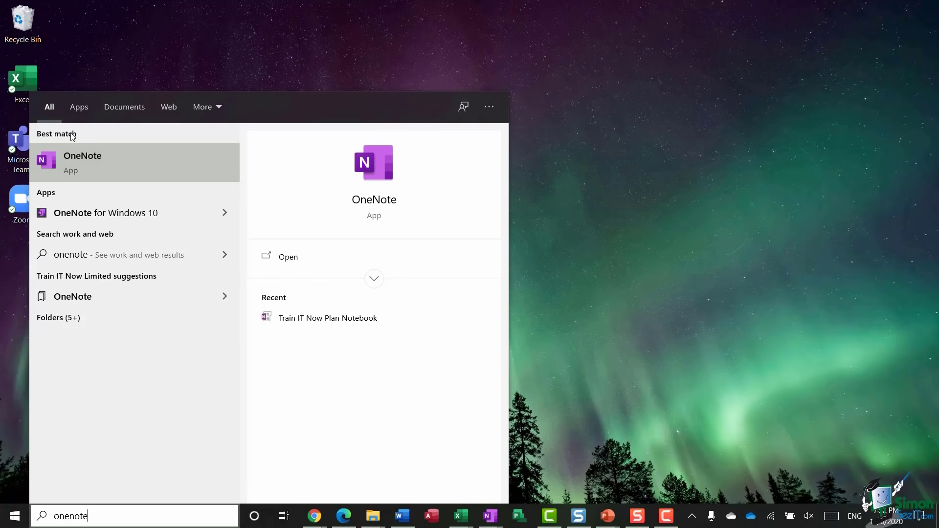
pyautogui.click(165, 213)
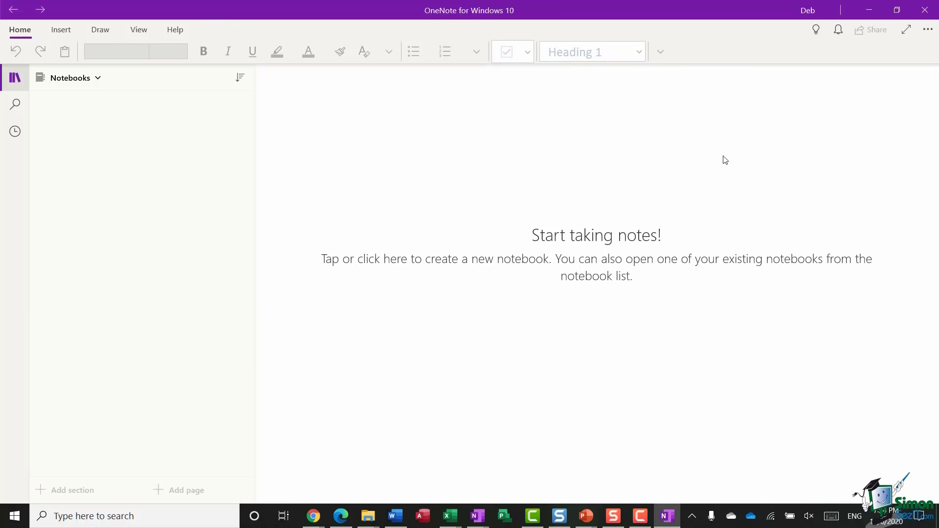
pyautogui.click(924, 10)
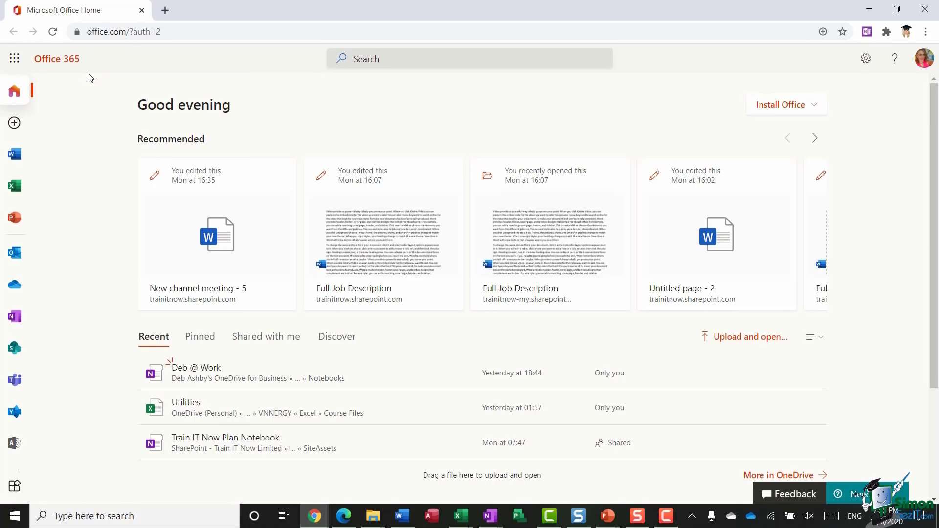
# Open OneNote on the web from the Office 365 app launcher and return to the Office home page
pyautogui.click(14, 59)
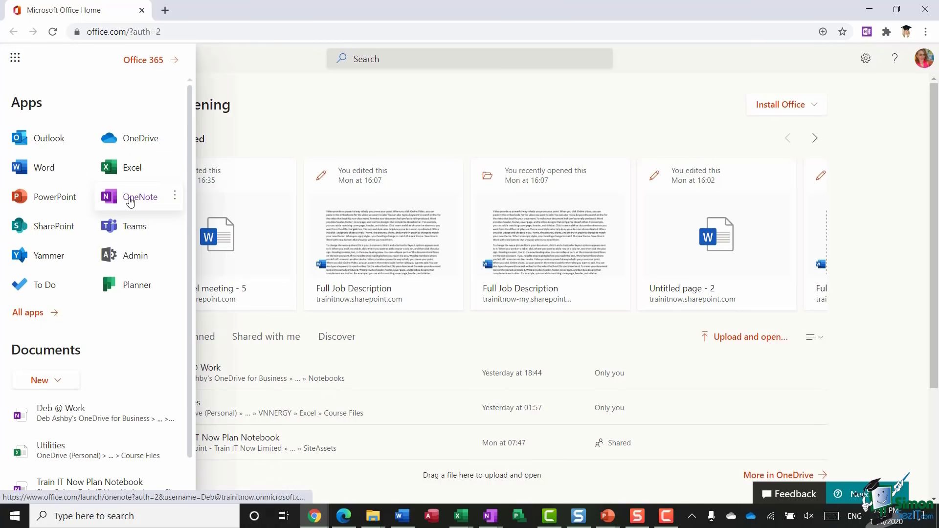
pyautogui.click(138, 200)
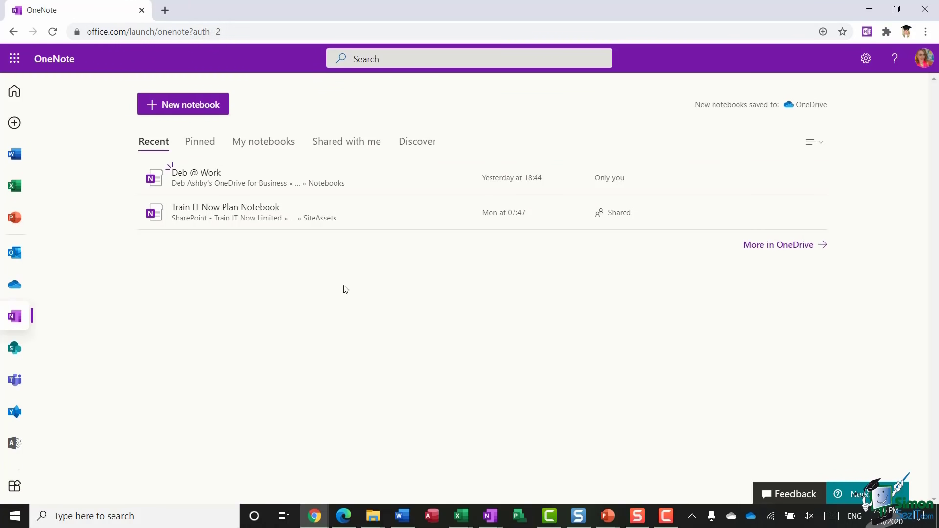
pyautogui.click(15, 94)
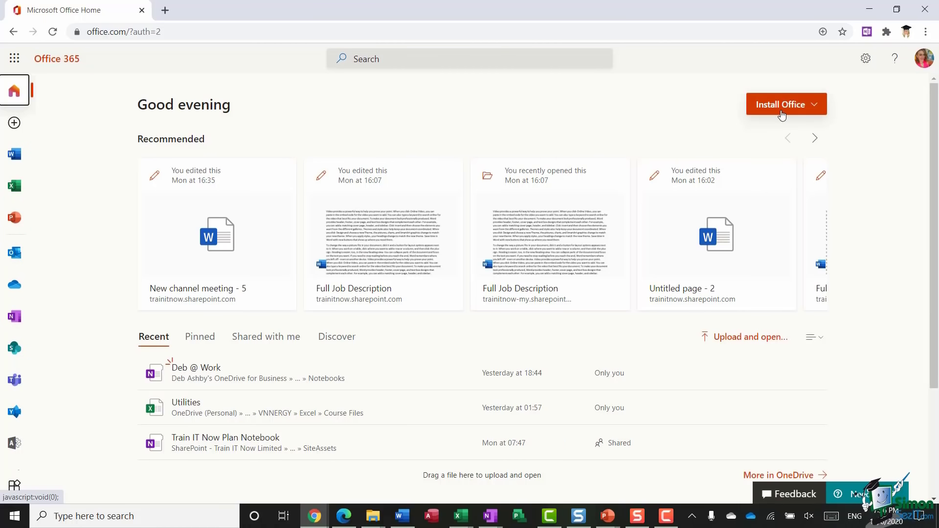
# View the Install Office options on the Office home page, dismiss them, and minimize the browser
pyautogui.click(818, 106)
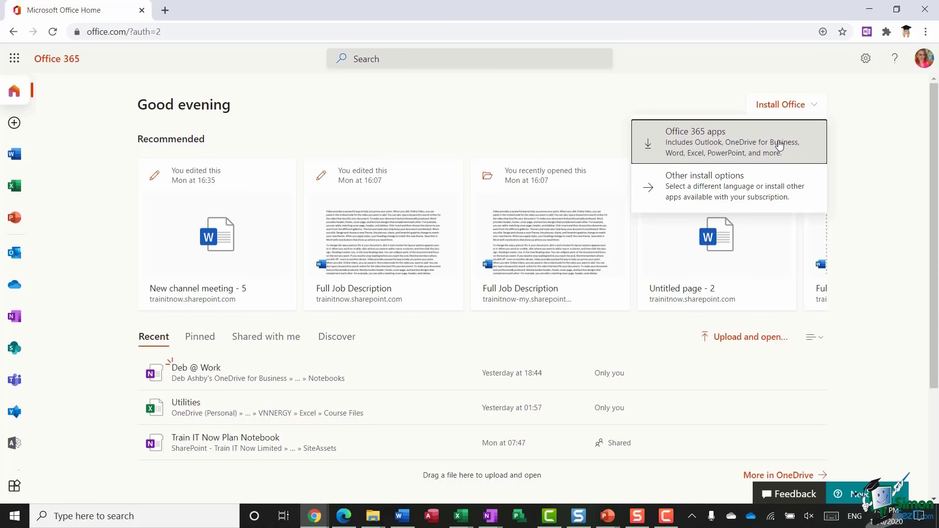
pyautogui.click(873, 127)
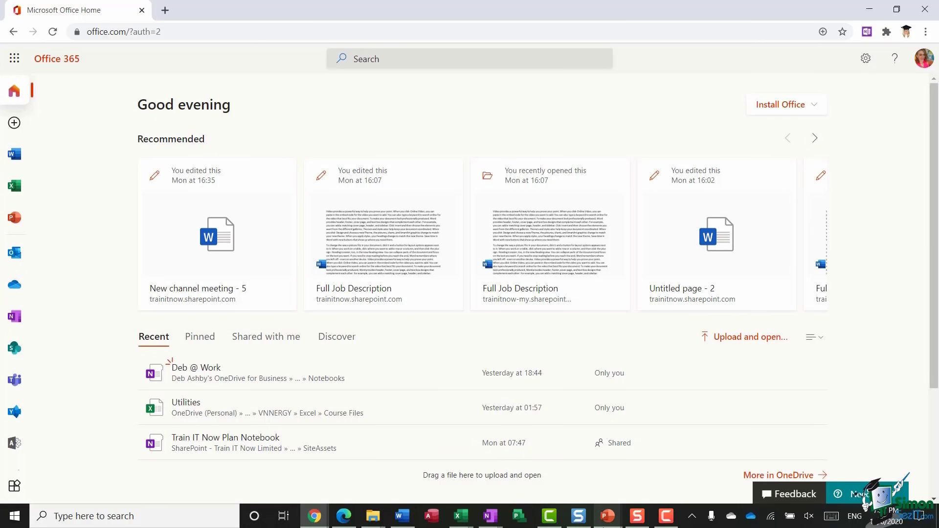
pyautogui.moveTo(145, 388)
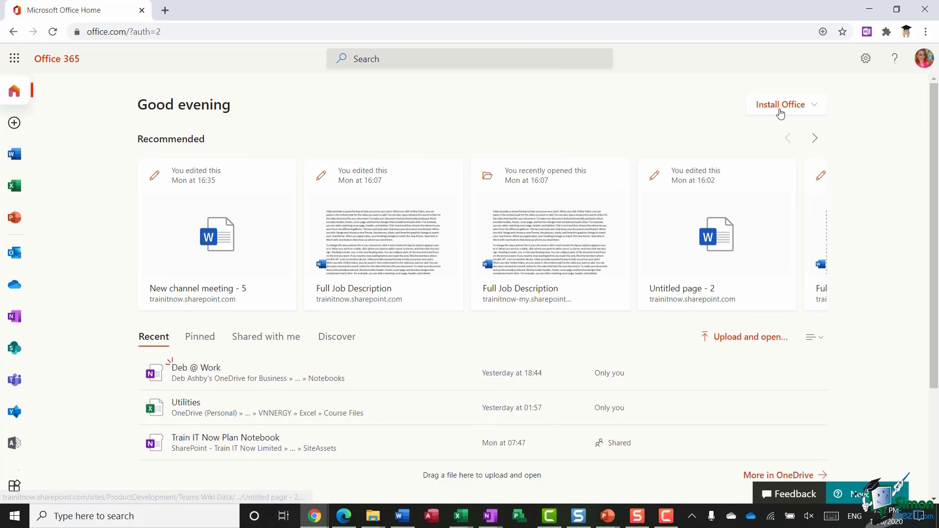
pyautogui.click(870, 10)
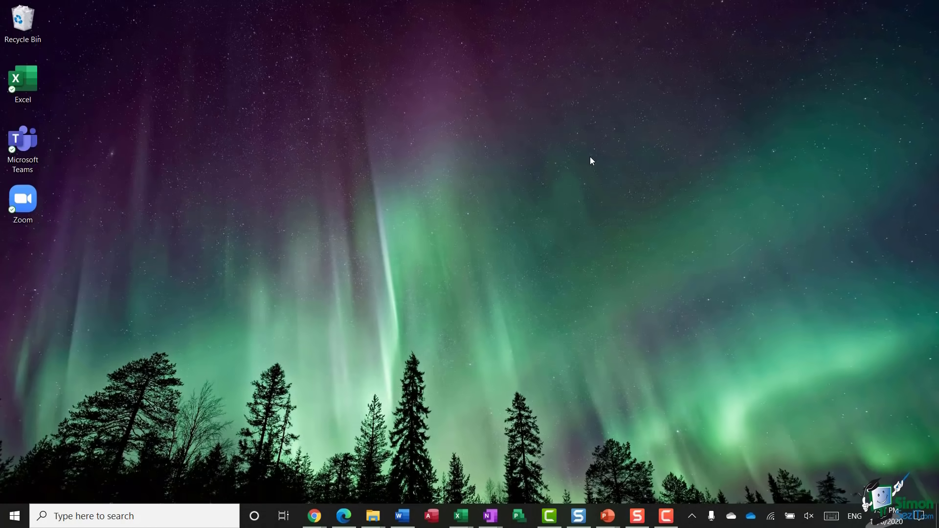
# Search Windows for "one" to compare the installed OneNote versions, and dismiss the search
pyautogui.click(117, 516)
pyautogui.write('oneno')
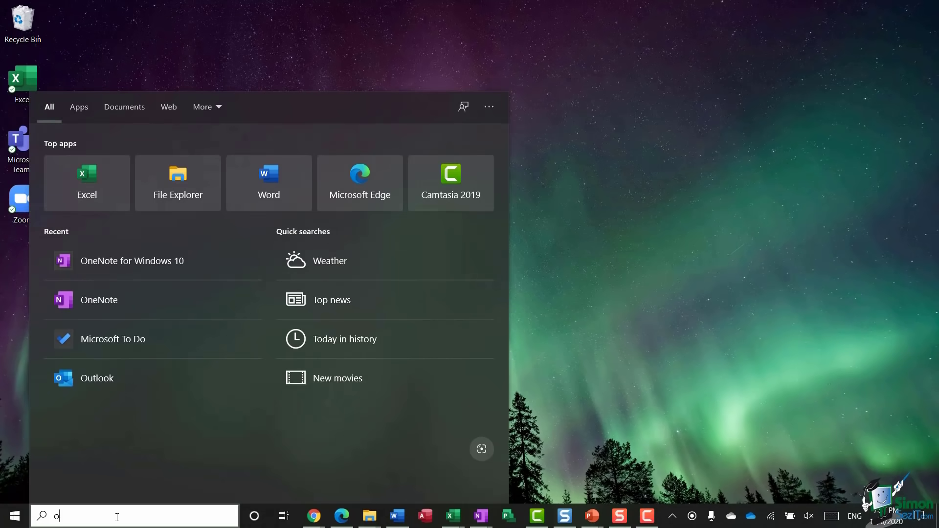
pyautogui.press('BackSpace')
pyautogui.press('BackSpace')
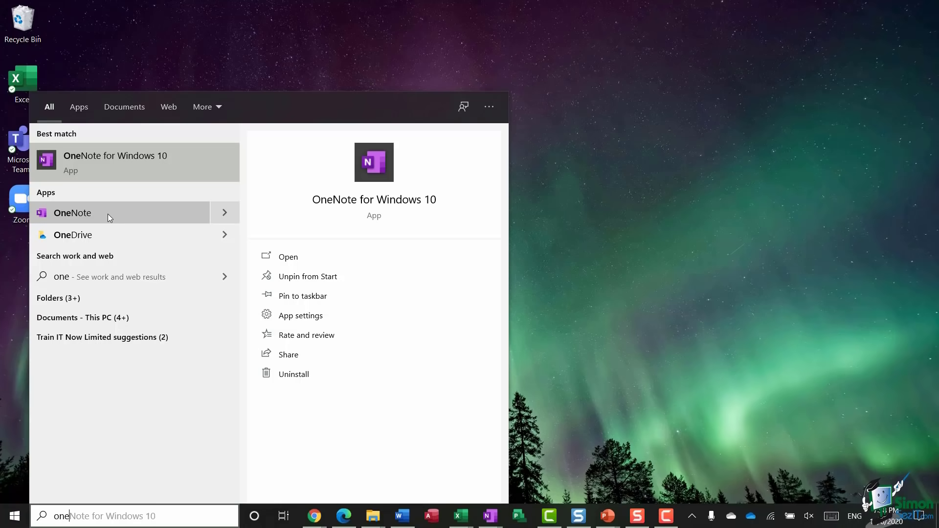
pyautogui.click(752, 249)
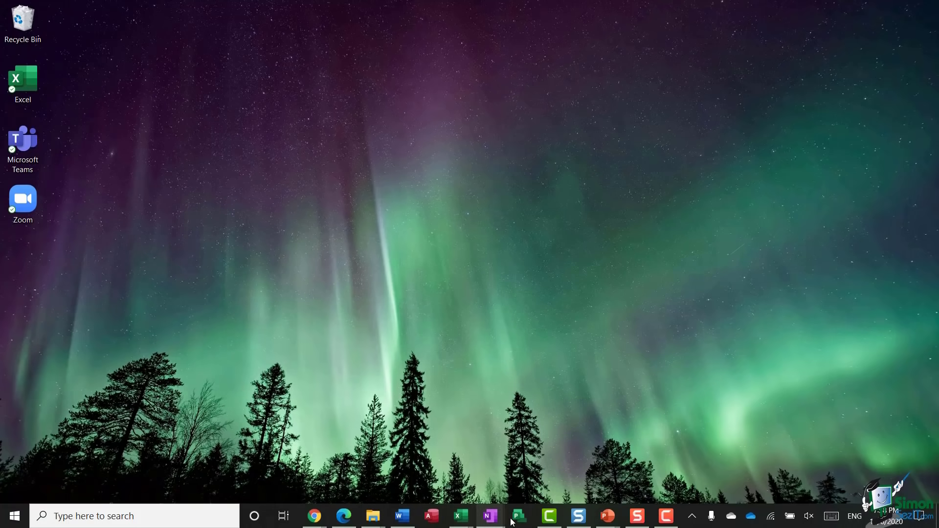
# Switch to the OneNote desktop app and display its History commands
pyautogui.moveTo(491, 517)
pyautogui.click(493, 469)
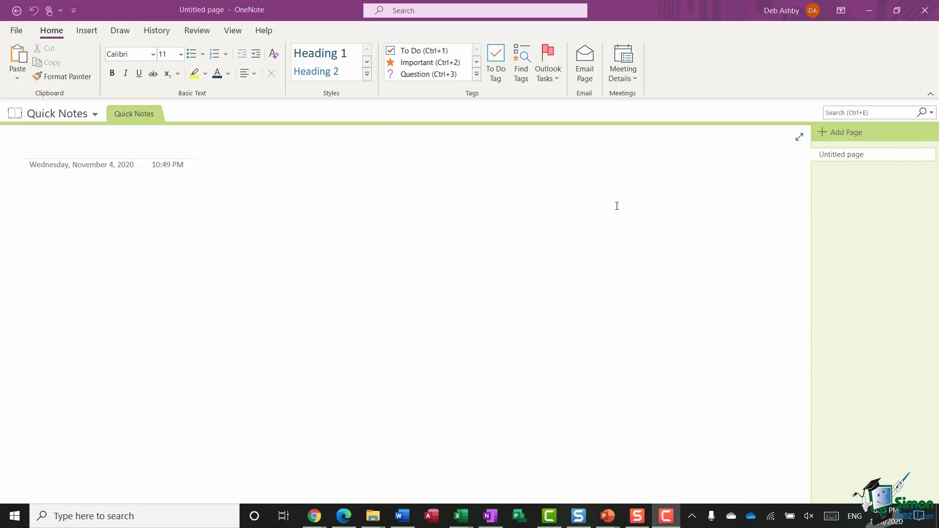
pyautogui.click(156, 31)
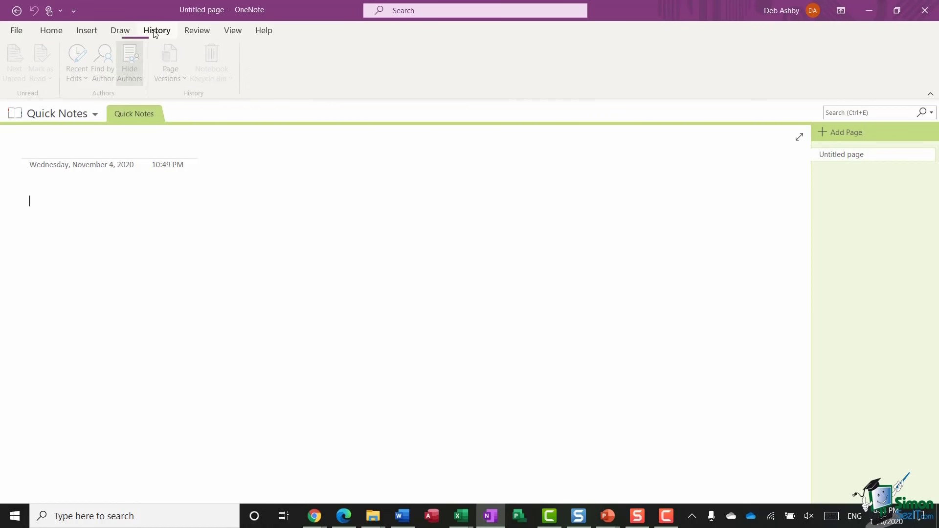
# Look through the Review, Insert and Home commands, and view the Underline command's ScreenTip
pyautogui.click(197, 31)
pyautogui.click(87, 30)
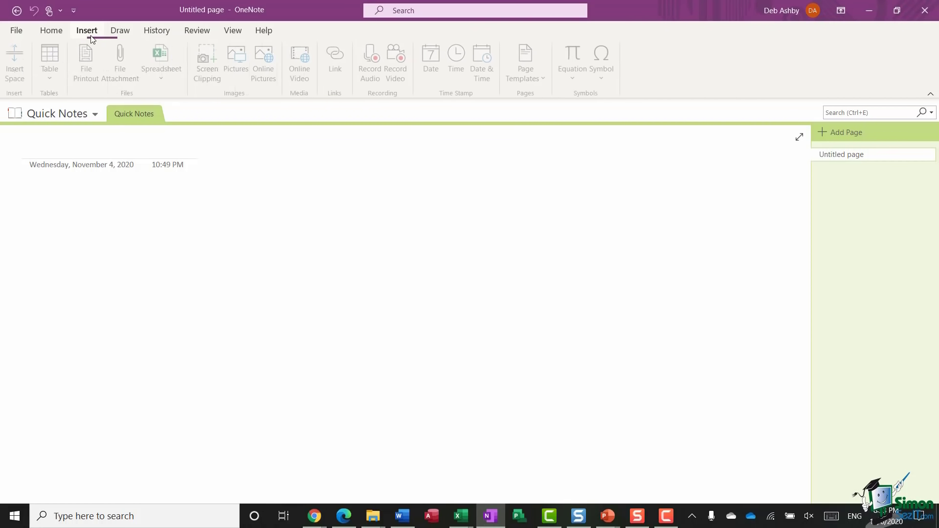
pyautogui.click(52, 31)
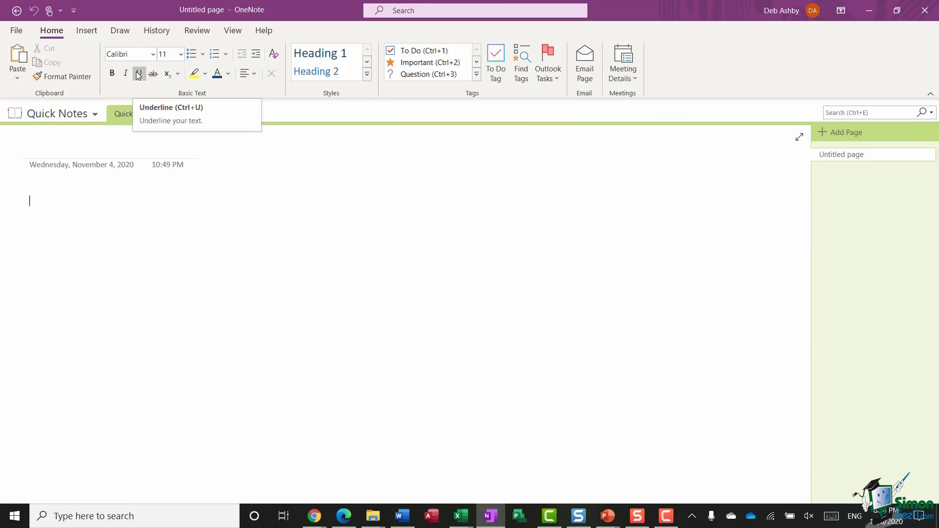
pyautogui.click(139, 77)
# View the available ScreenTip style choices in the OneNote Options, and cancel without changing them
pyautogui.click(18, 30)
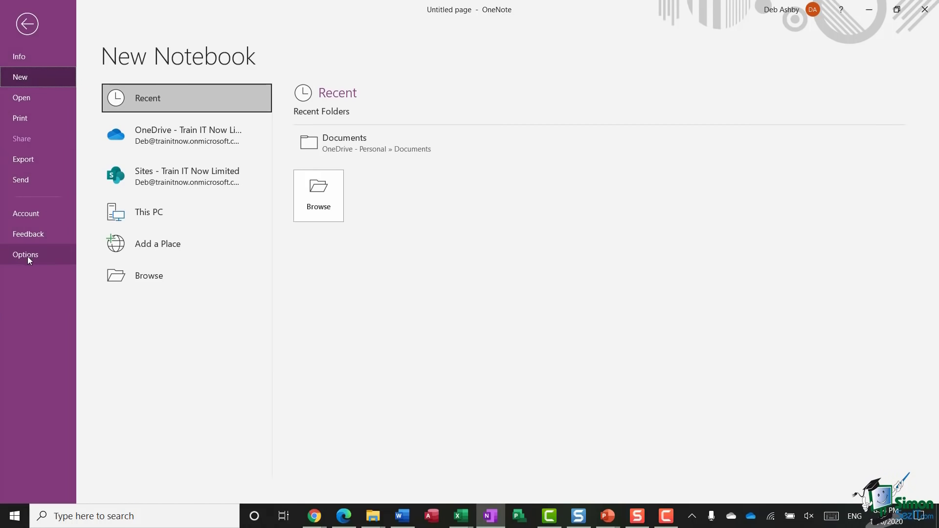
pyautogui.click(48, 253)
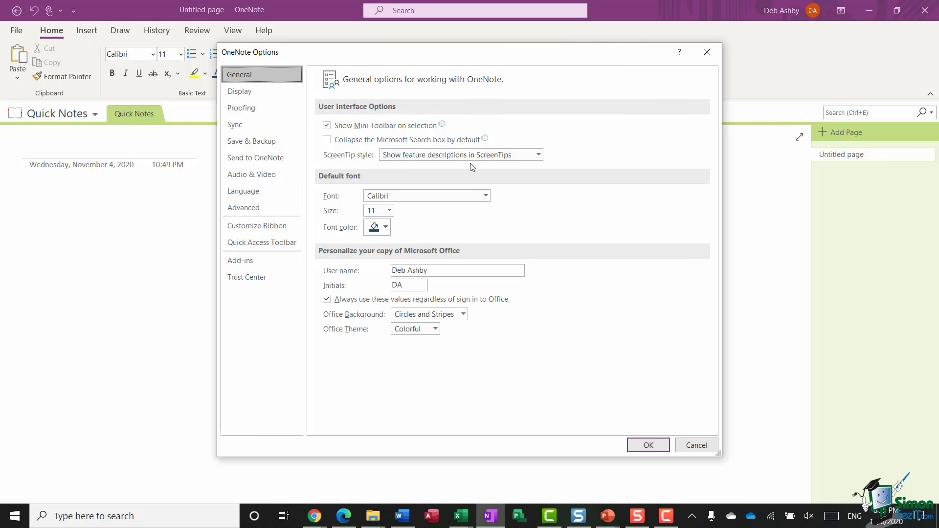
pyautogui.click(538, 155)
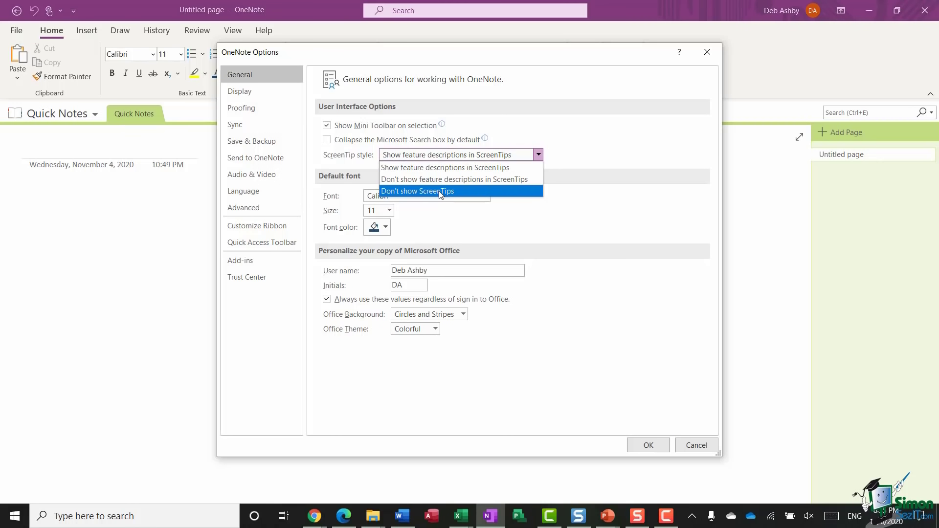
pyautogui.click(626, 136)
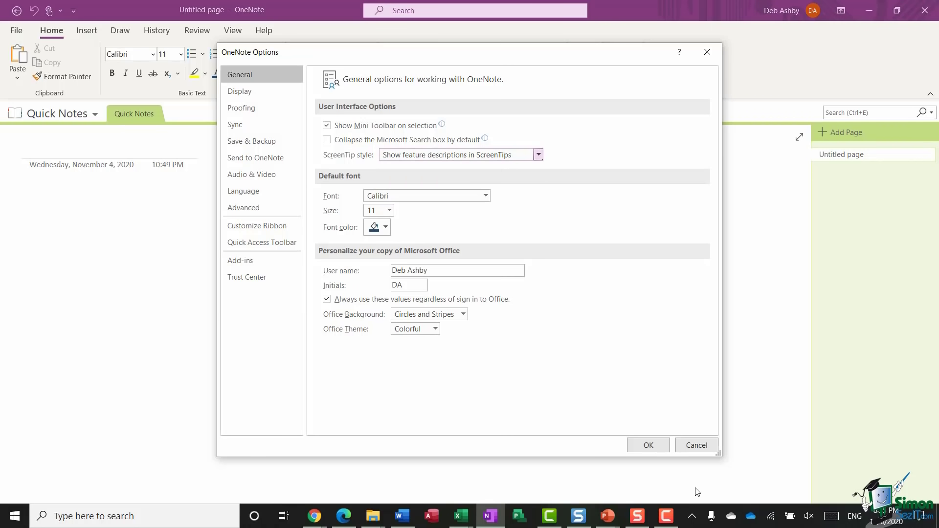
pyautogui.click(696, 445)
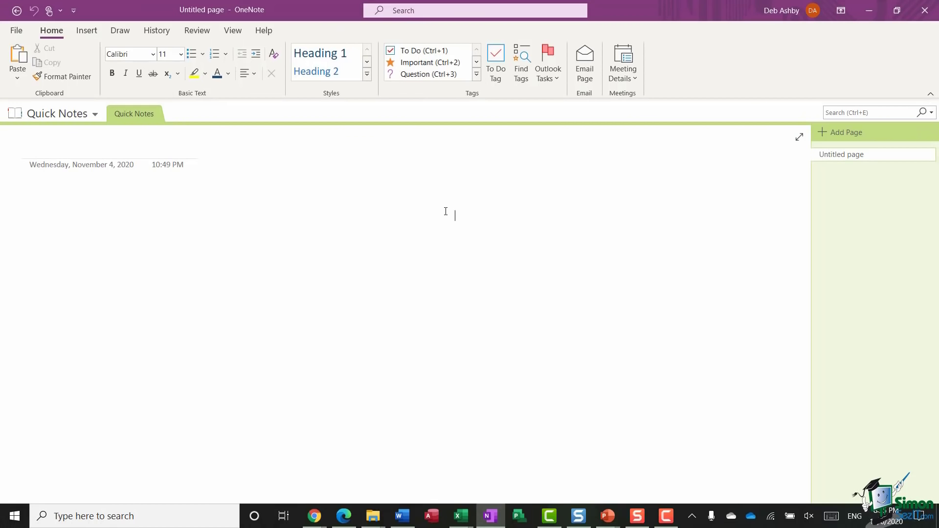
# Display the ribbon's key tips, open the Insert Picture dialog using only the keyboard, and cancel it
pyautogui.press('alt')
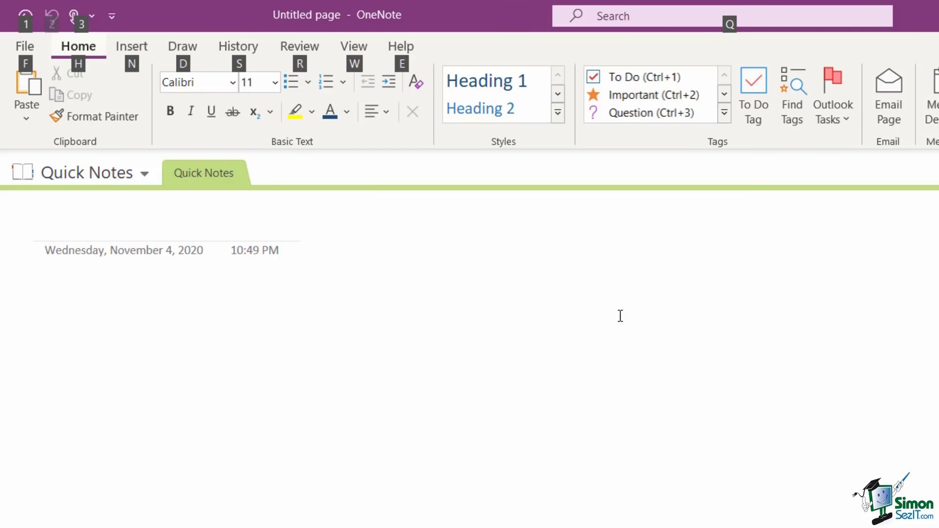
pyautogui.press('n')
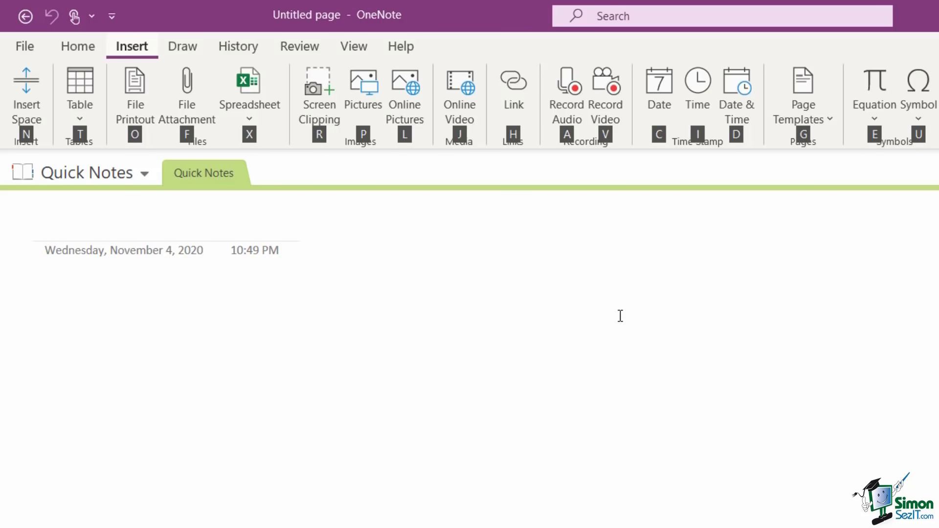
pyautogui.press('p')
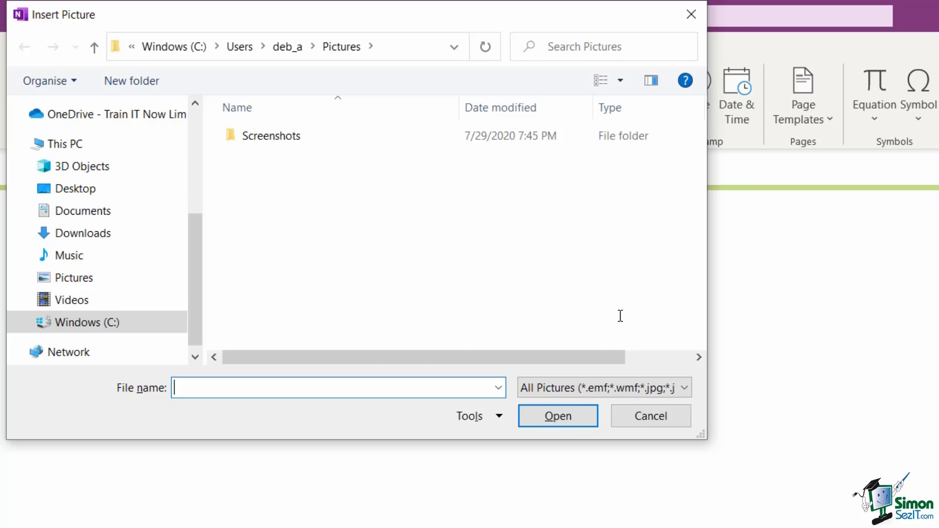
pyautogui.press('Tab')
pyautogui.press('Tab')
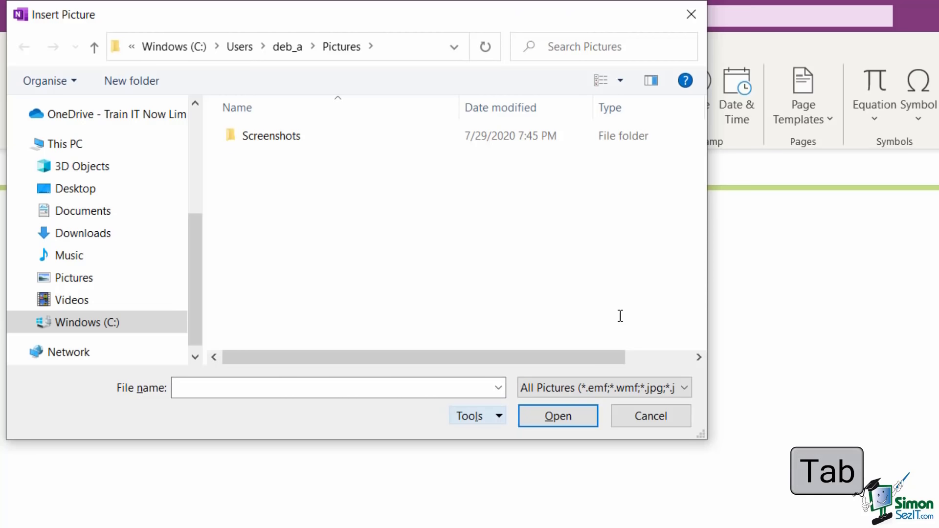
pyautogui.press('Tab')
pyautogui.press('Tab')
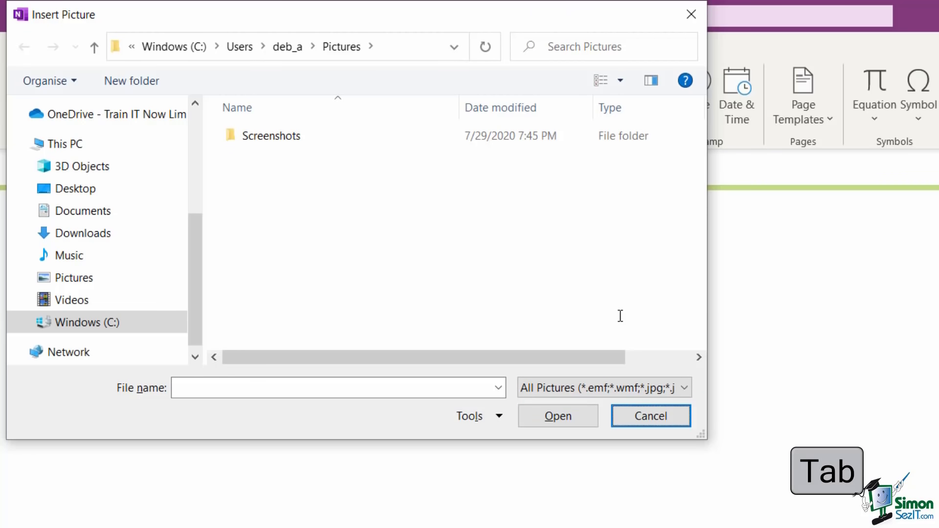
pyautogui.press('Return')
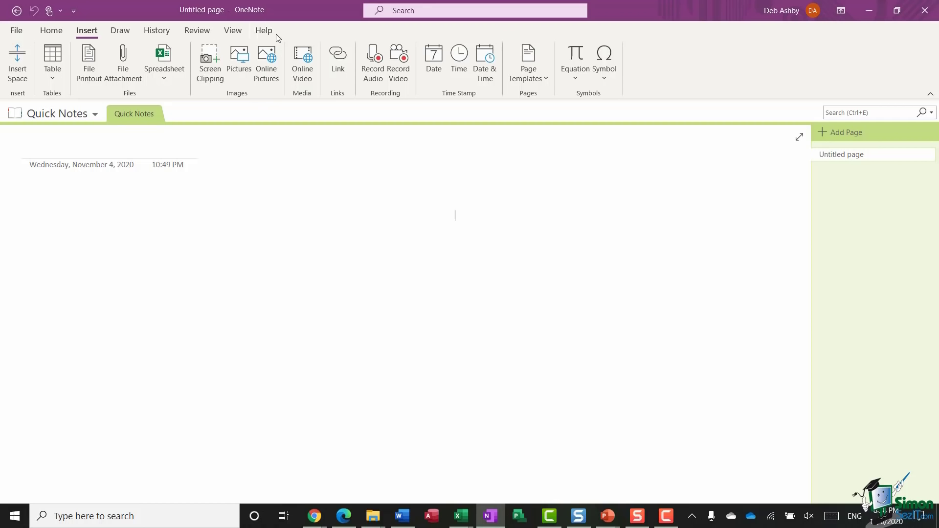
# View the Customize Ribbon settings in the OneNote Options, collapse the Insert entry among the main tabs, and close the dialog
pyautogui.click(23, 32)
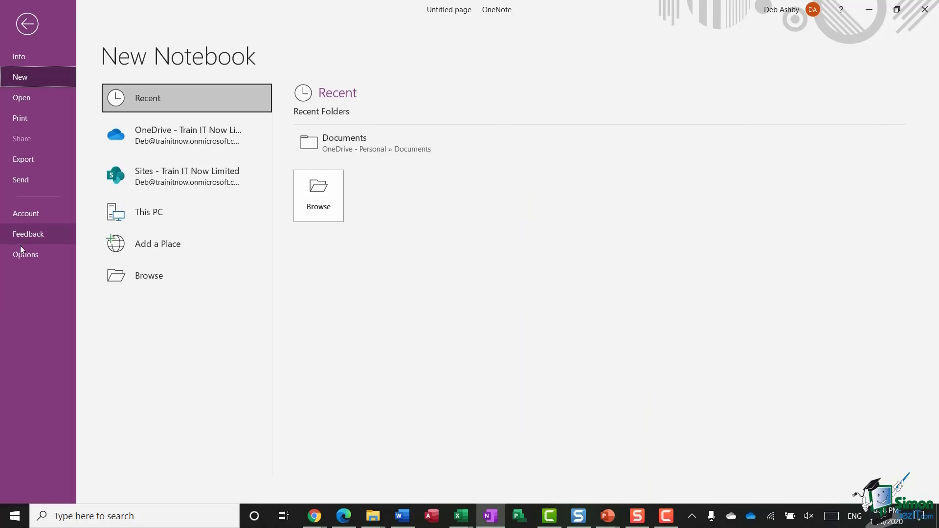
pyautogui.click(22, 255)
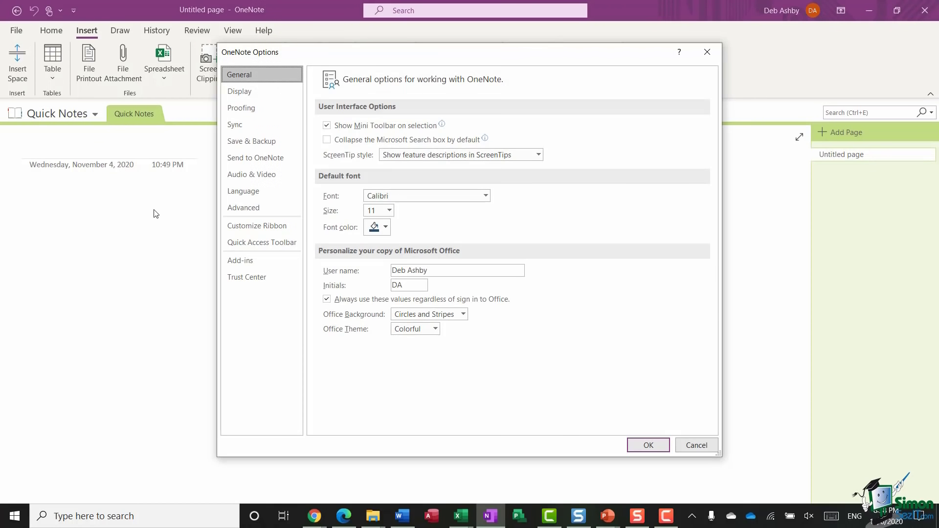
pyautogui.click(262, 226)
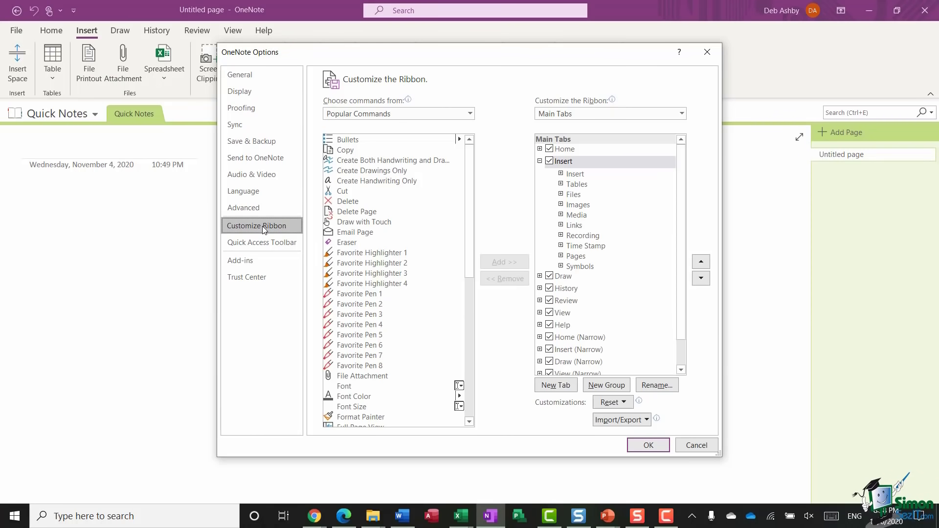
pyautogui.click(539, 160)
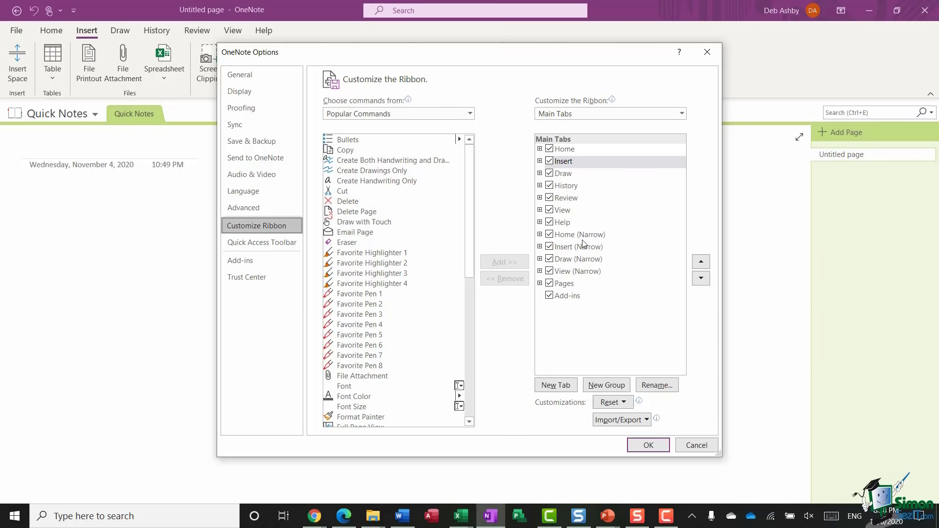
pyautogui.click(653, 448)
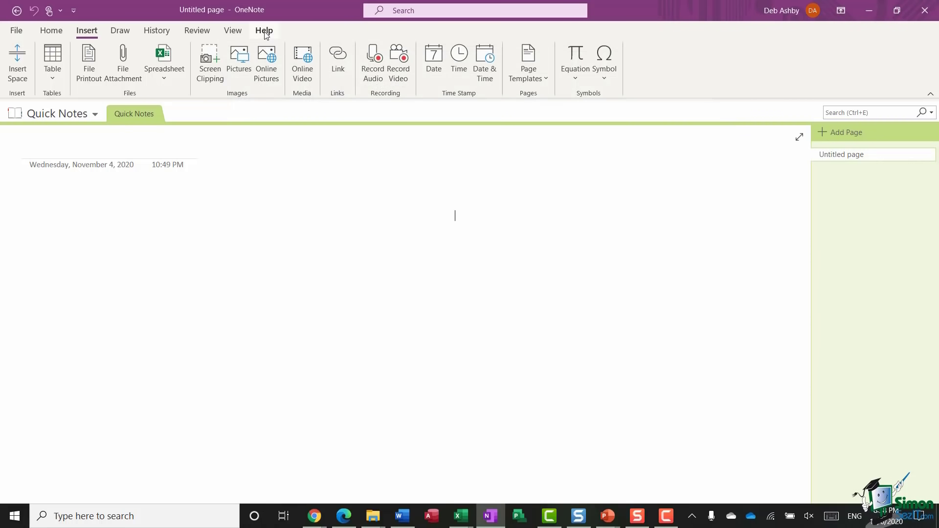
# Open OneNote Help and search it for "keyboard shortcuts"
pyautogui.click(264, 30)
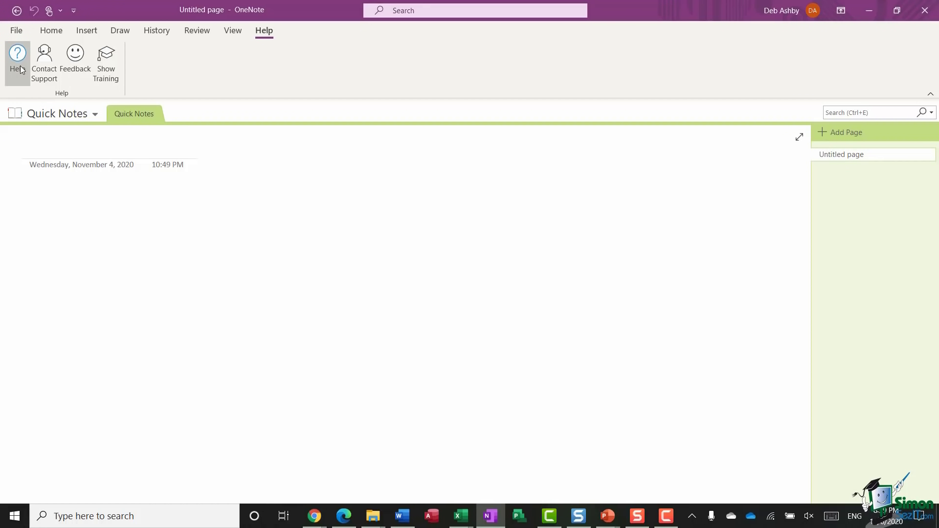
pyautogui.click(18, 61)
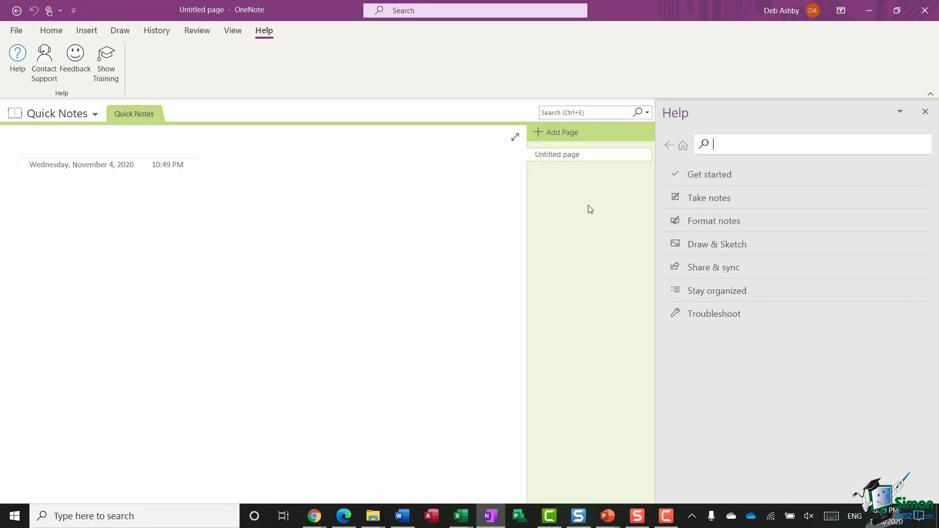
pyautogui.write('keyboard shortcuts')
pyautogui.press('Return')
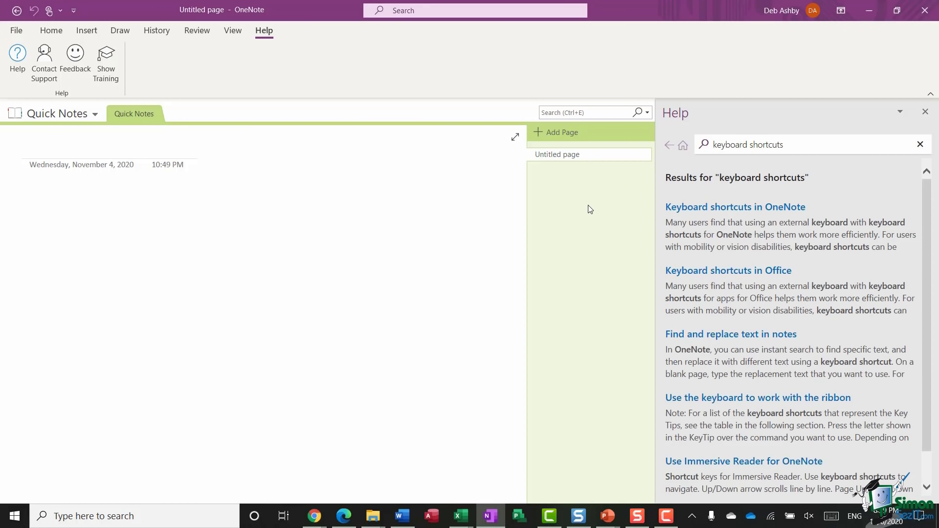
# Open the "Keyboard shortcuts in OneNote" article and jump to its Frequently used shortcuts section
pyautogui.click(716, 209)
pyautogui.scroll(-3, 847, 239)
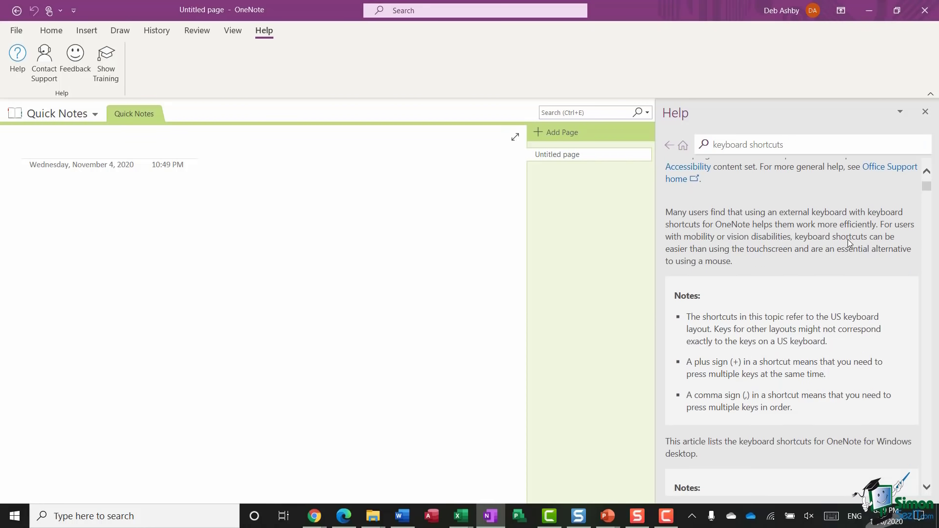
pyautogui.scroll(-8, 847, 239)
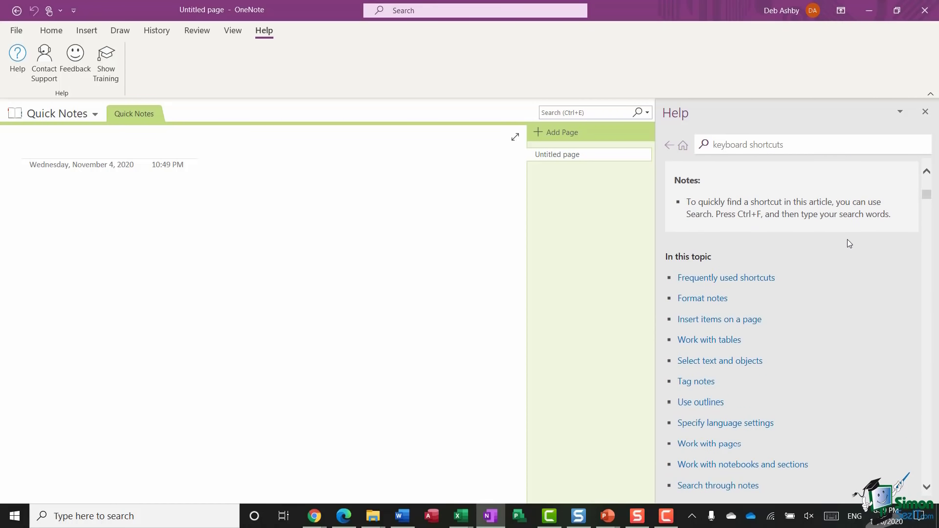
pyautogui.scroll(-1, 846, 239)
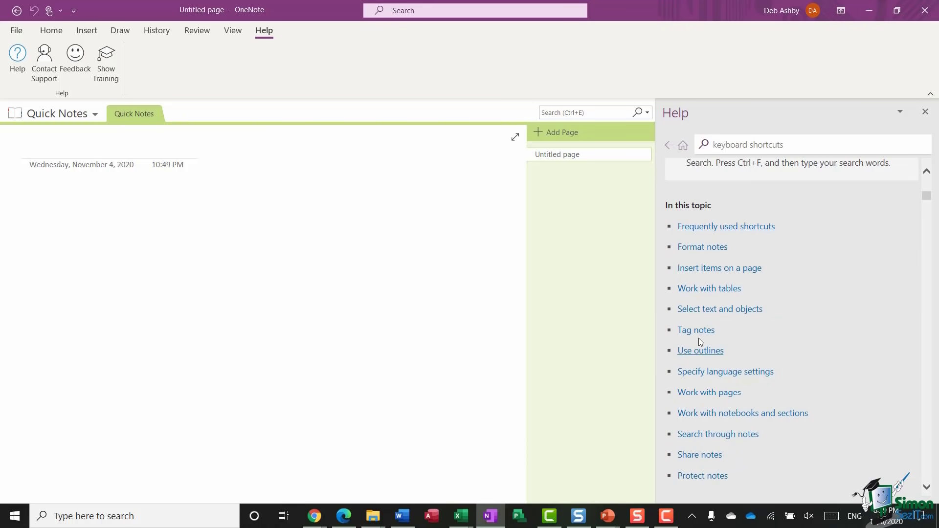
pyautogui.click(738, 226)
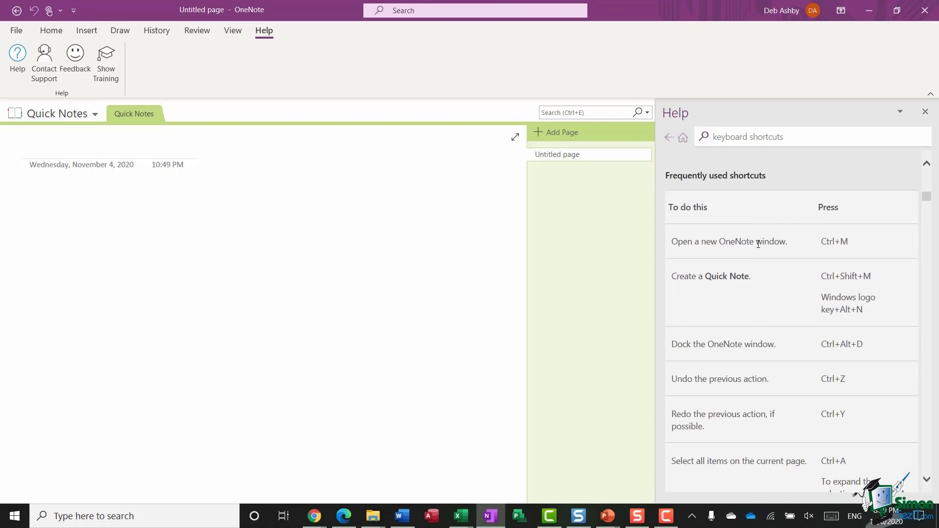
# Examine the article's shortcut tables for formatting notes, inserting items and working with tables, and close Help
pyautogui.scroll(-3, 802, 248)
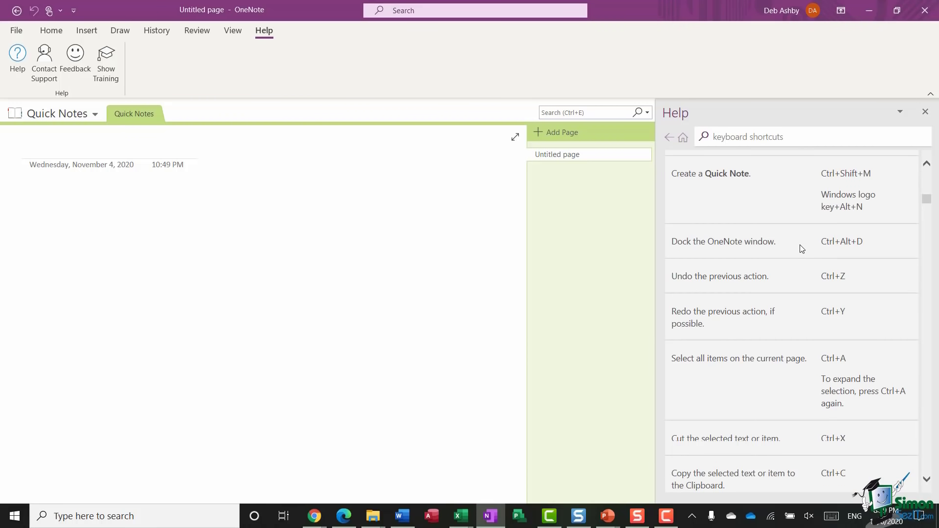
pyautogui.scroll(-2, 802, 249)
pyautogui.scroll(-5, 800, 248)
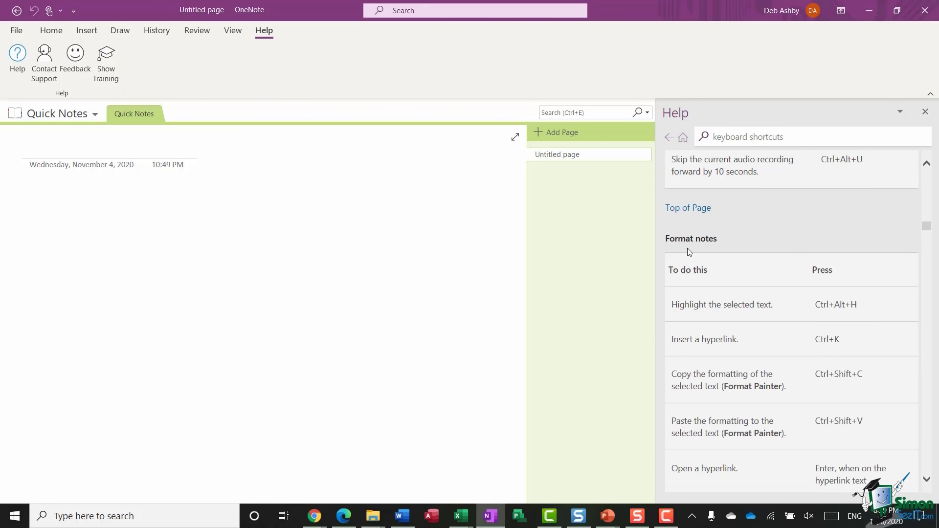
pyautogui.scroll(-15, 732, 250)
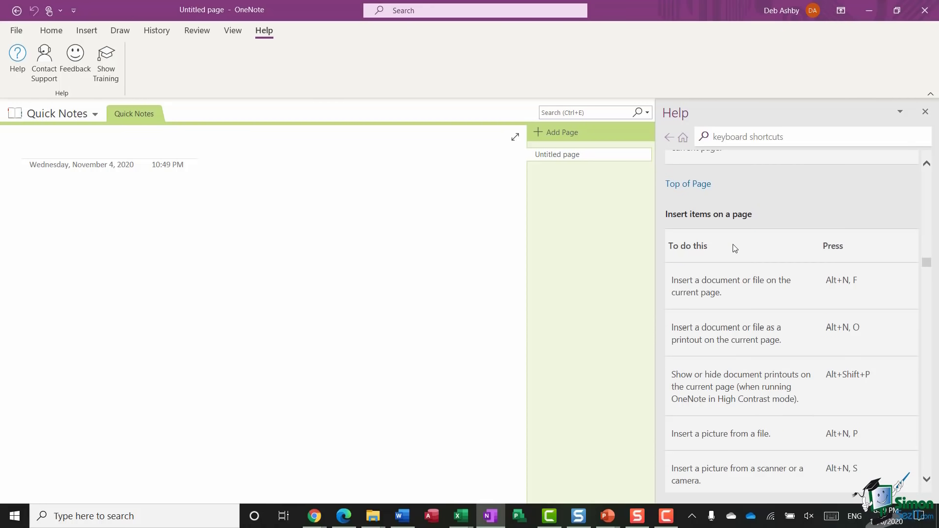
pyautogui.scroll(-10, 761, 227)
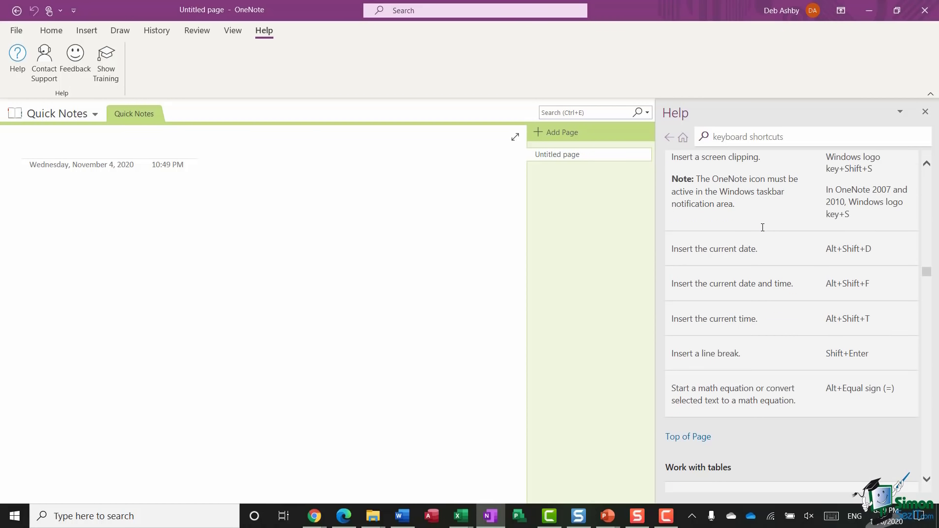
pyautogui.scroll(-2, 763, 232)
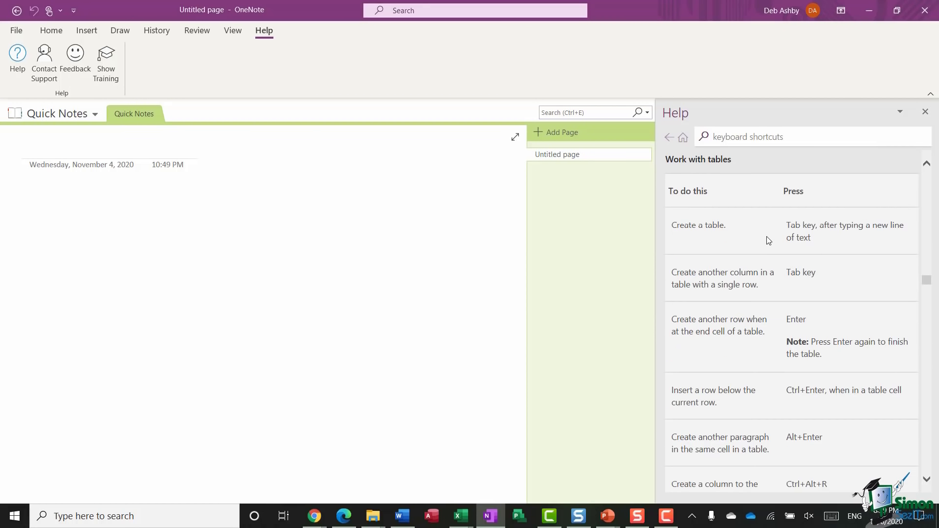
pyautogui.scroll(-2, 767, 236)
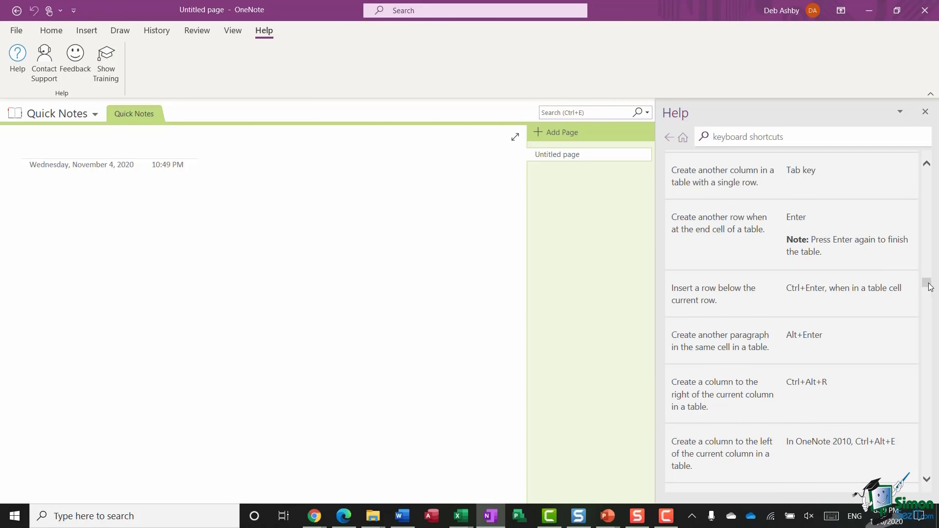
pyautogui.scroll(-2, 827, 251)
pyautogui.scroll(3, 828, 254)
pyautogui.scroll(4, 830, 254)
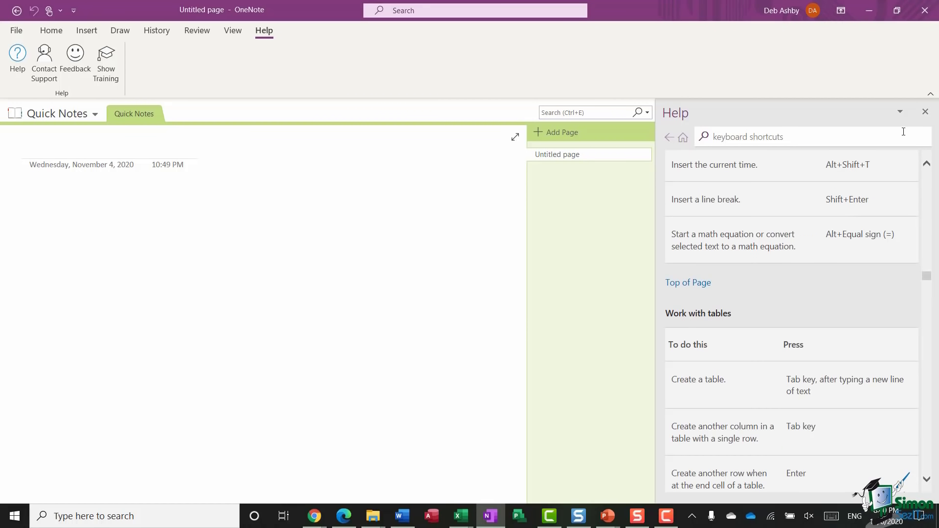
pyautogui.click(925, 112)
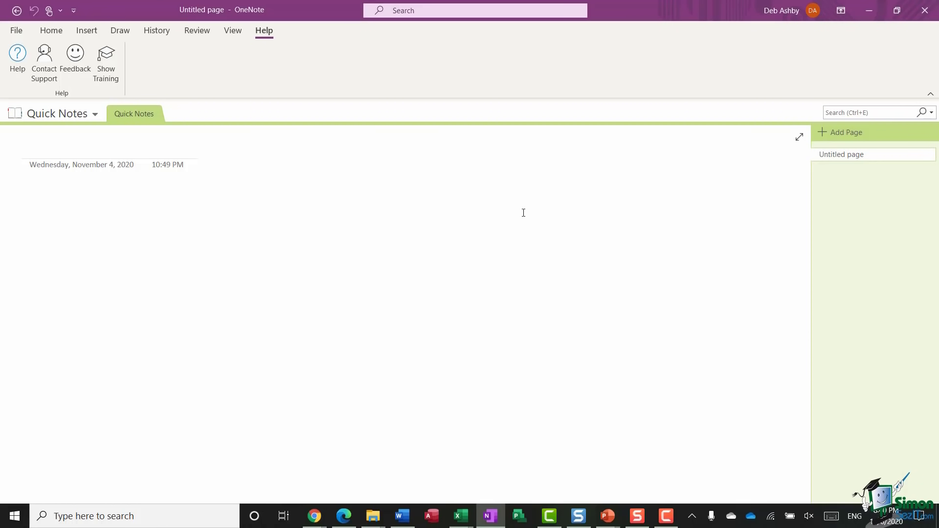
# Look through the Home and Insert commands, and display the Draw commands
pyautogui.click(51, 30)
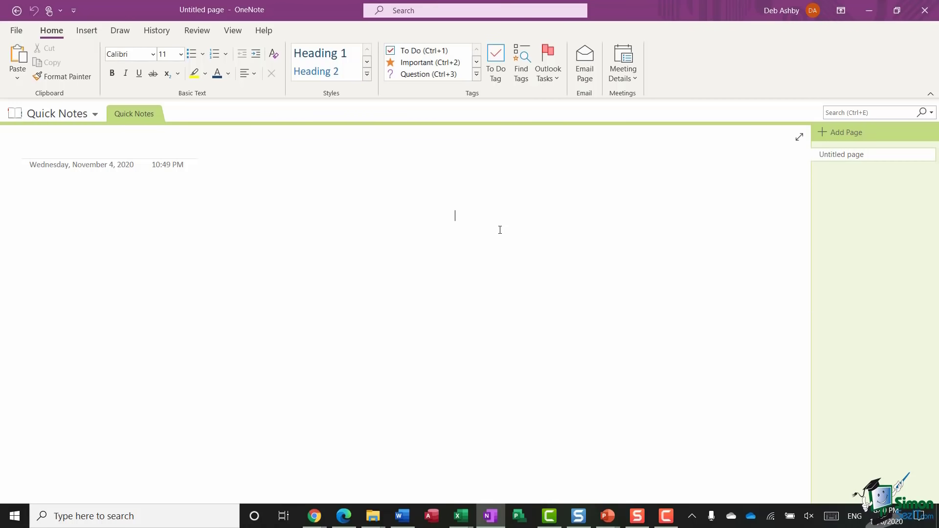
pyautogui.click(87, 31)
pyautogui.click(120, 30)
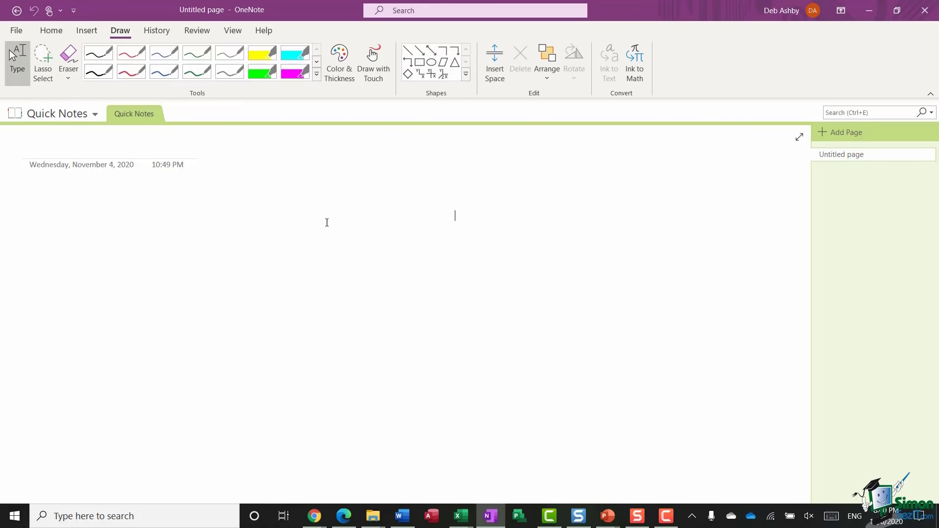
pyautogui.rightClick(324, 190)
pyautogui.click(601, 219)
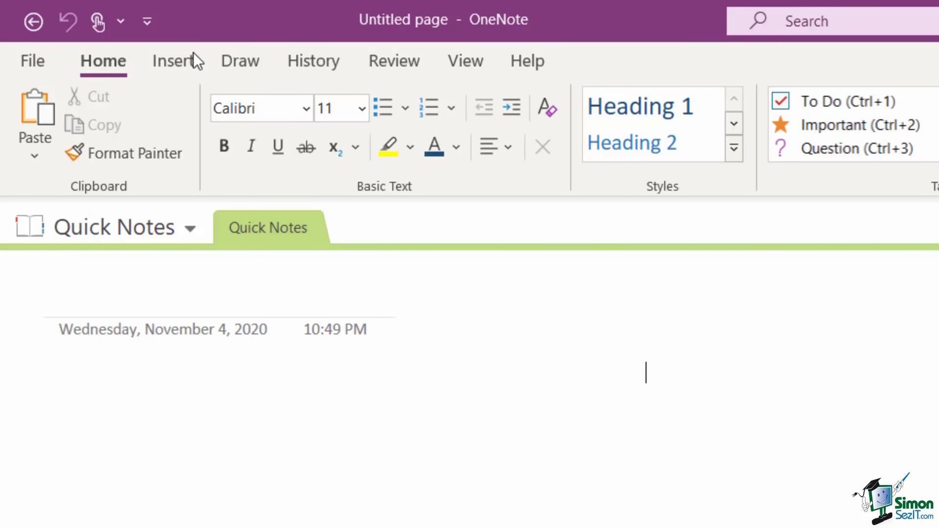
# Display the Insert commands and move the Quick Access Toolbar below the ribbon
pyautogui.click(177, 63)
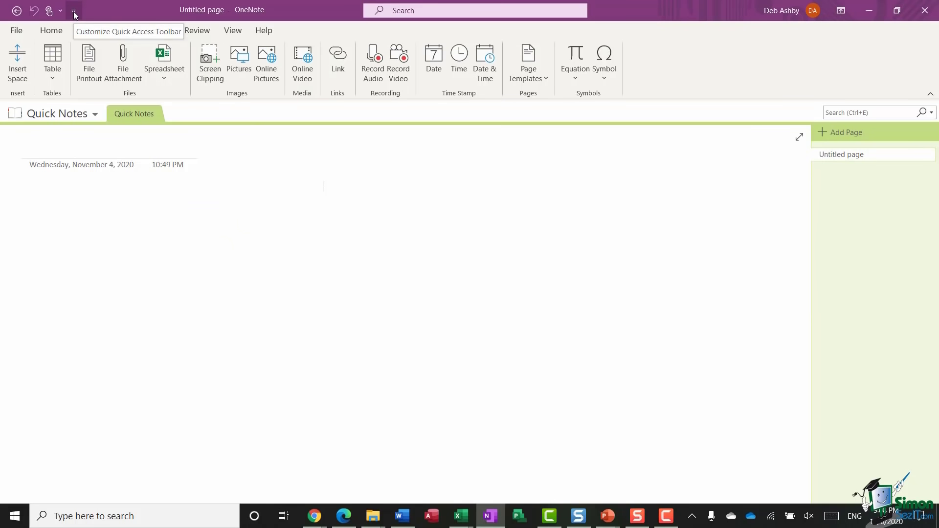
pyautogui.click(73, 11)
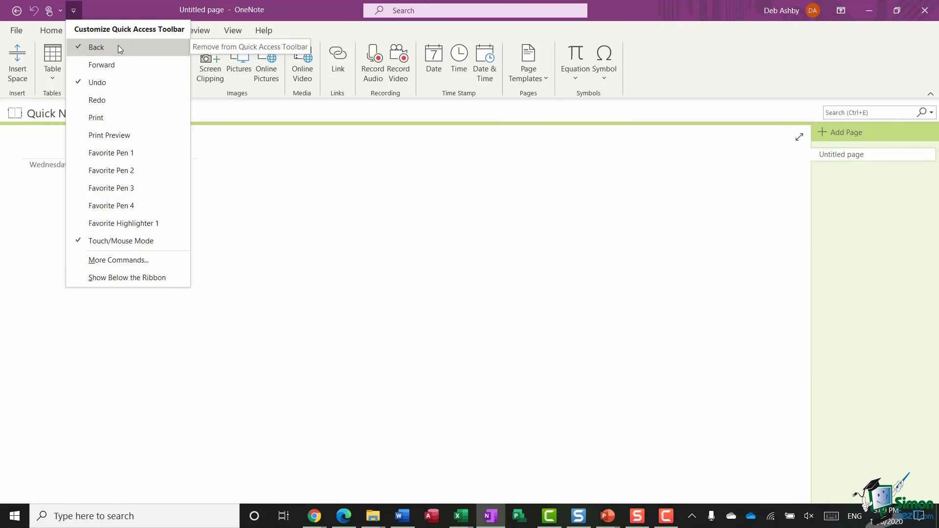
pyautogui.click(178, 277)
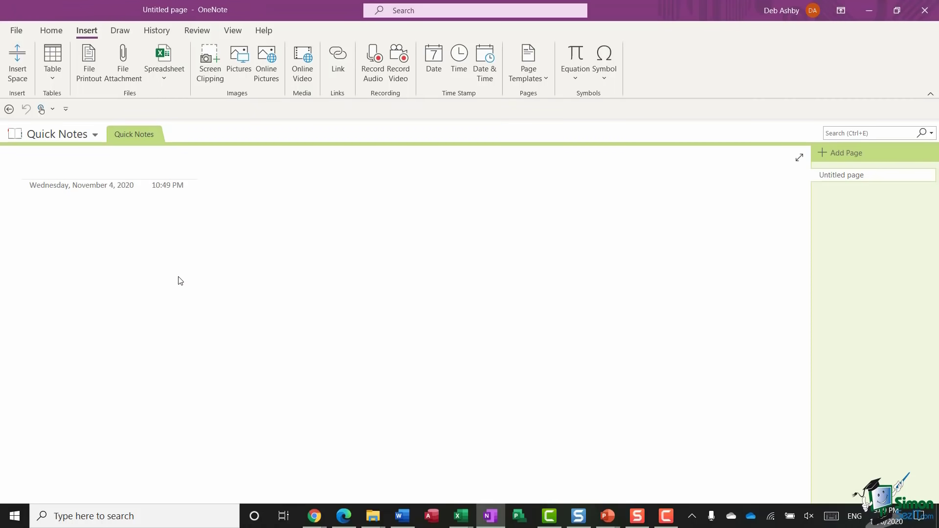
# Add the Redo, Print and Print Preview commands to the Quick Access Toolbar
pyautogui.click(67, 109)
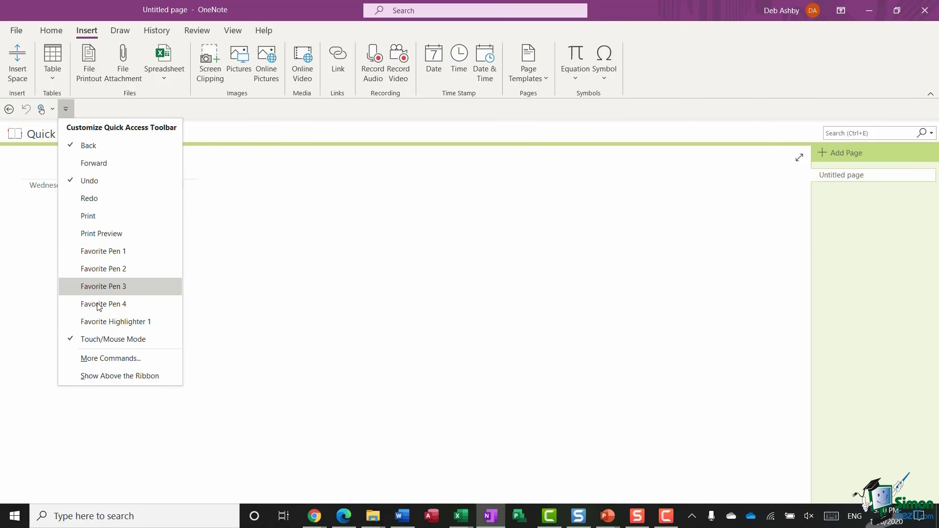
pyautogui.click(125, 198)
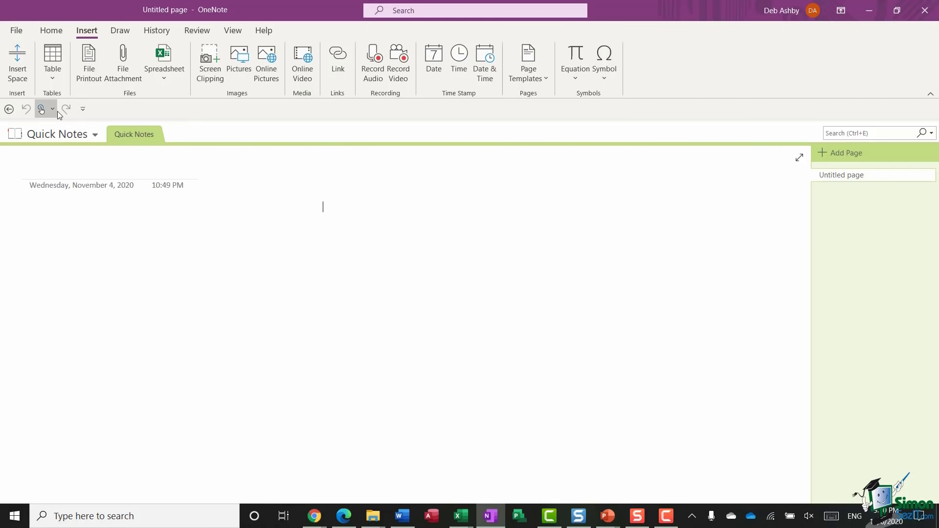
pyautogui.click(83, 108)
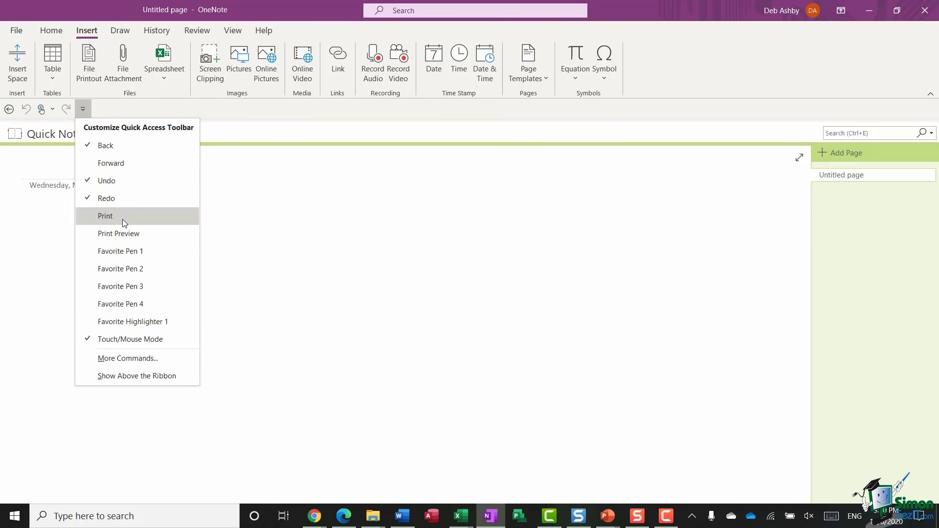
pyautogui.click(122, 219)
pyautogui.click(100, 107)
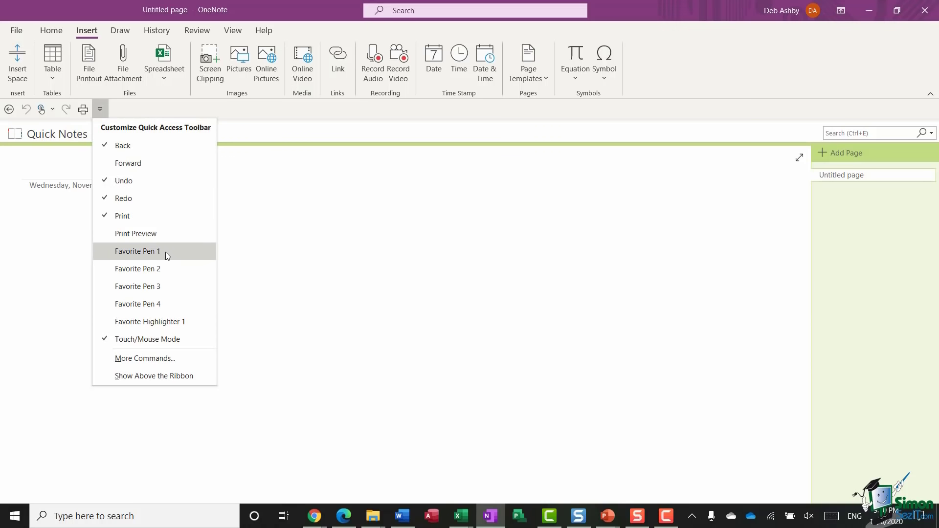
pyautogui.click(166, 235)
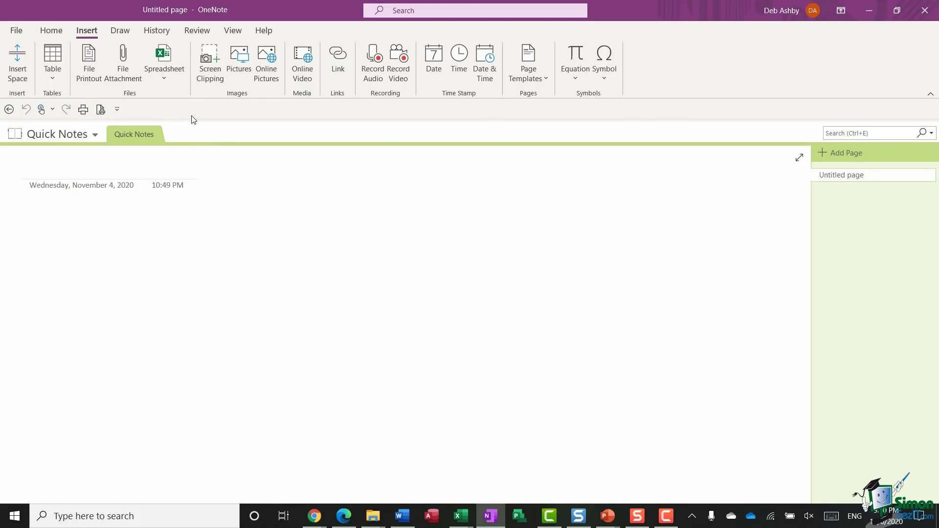
# Preview the current page's printout, and check which commands the Quick Access Toolbar's customization list offers
pyautogui.click(100, 110)
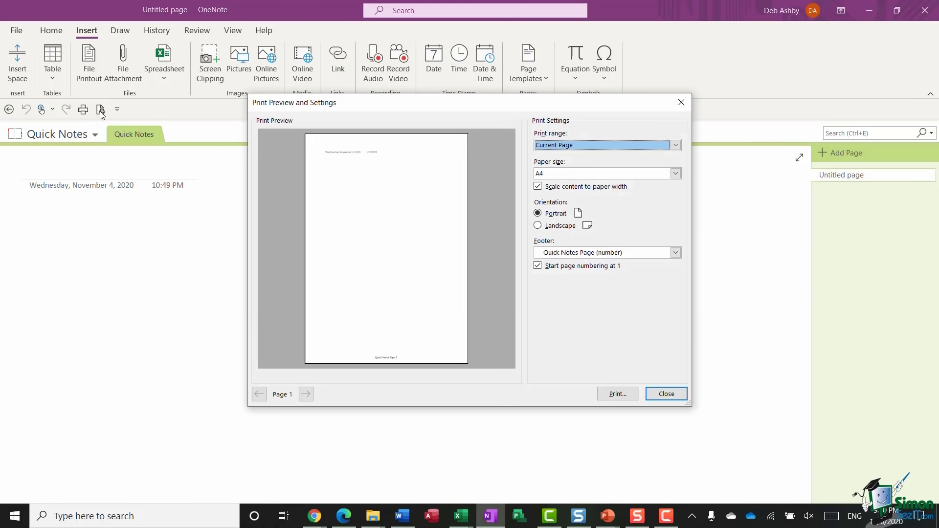
pyautogui.press('Escape')
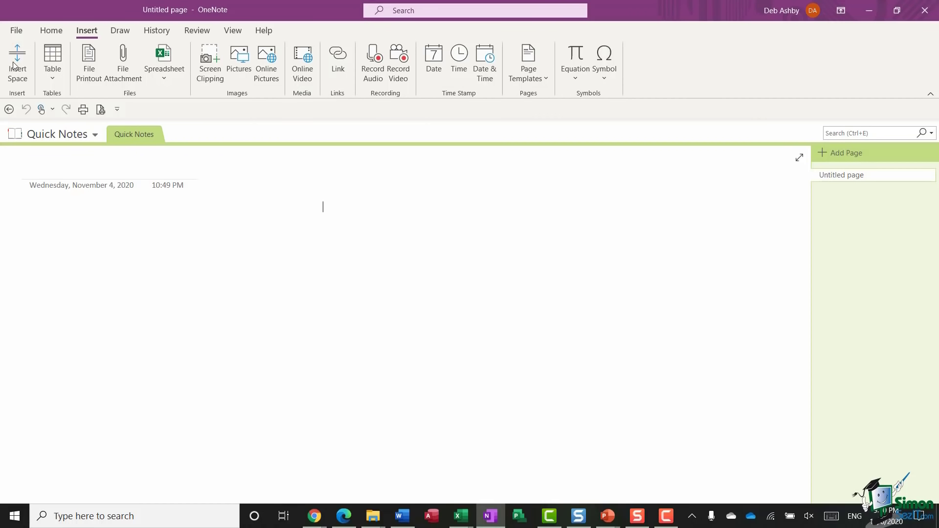
pyautogui.click(118, 109)
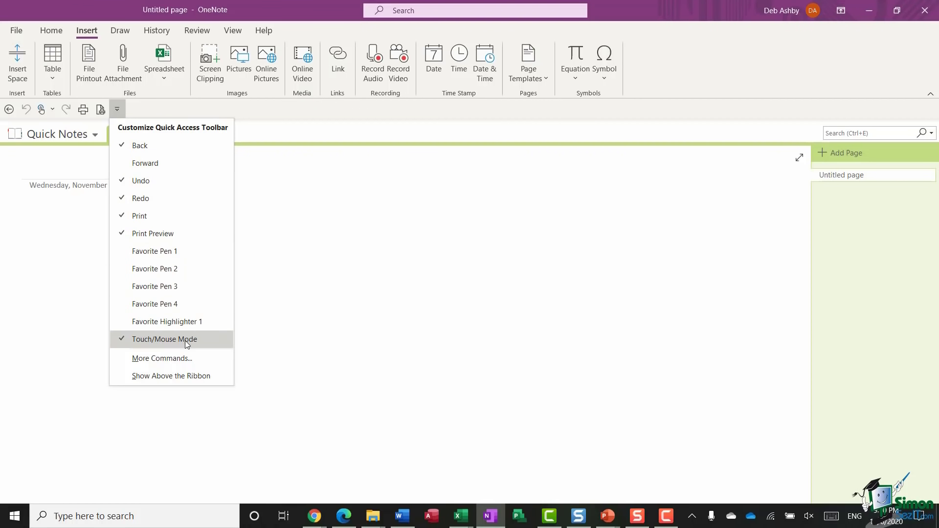
pyautogui.click(224, 117)
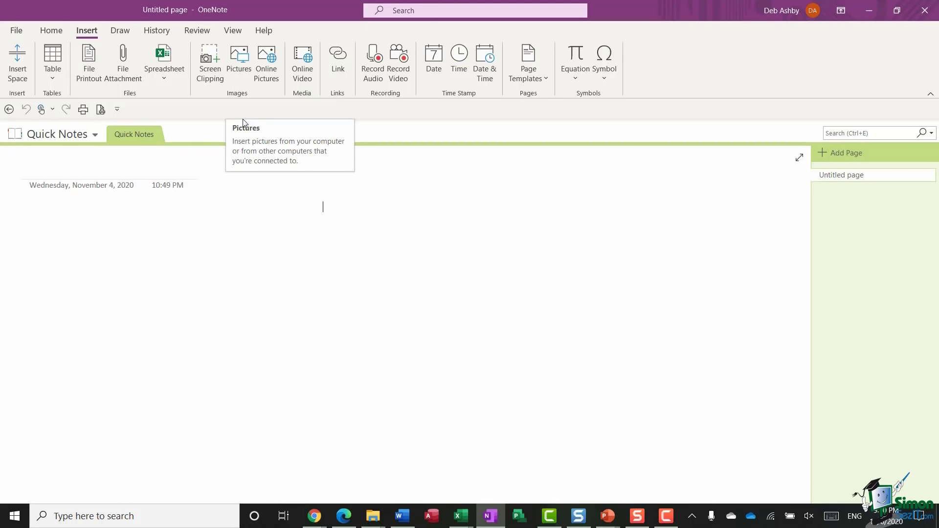
# Add the Pictures and Symbol commands from the ribbon to the Quick Access Toolbar
pyautogui.rightClick(241, 61)
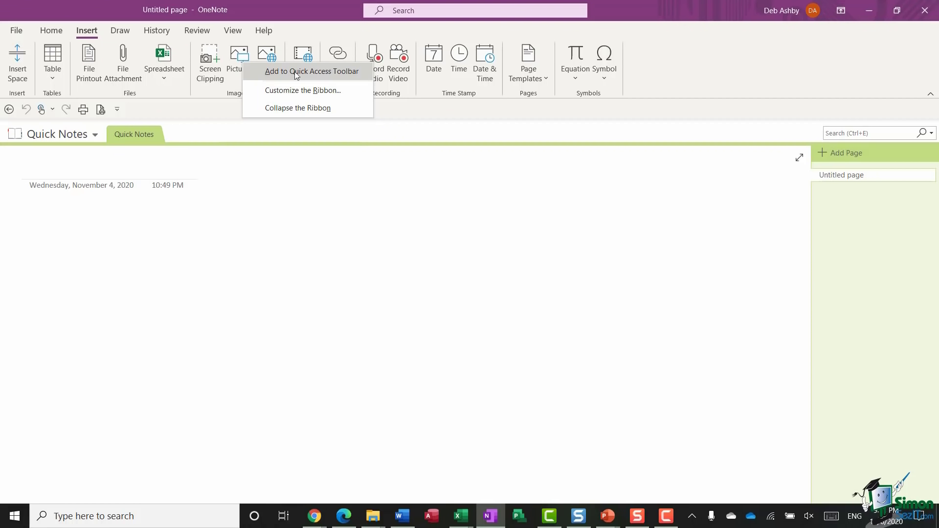
pyautogui.click(325, 75)
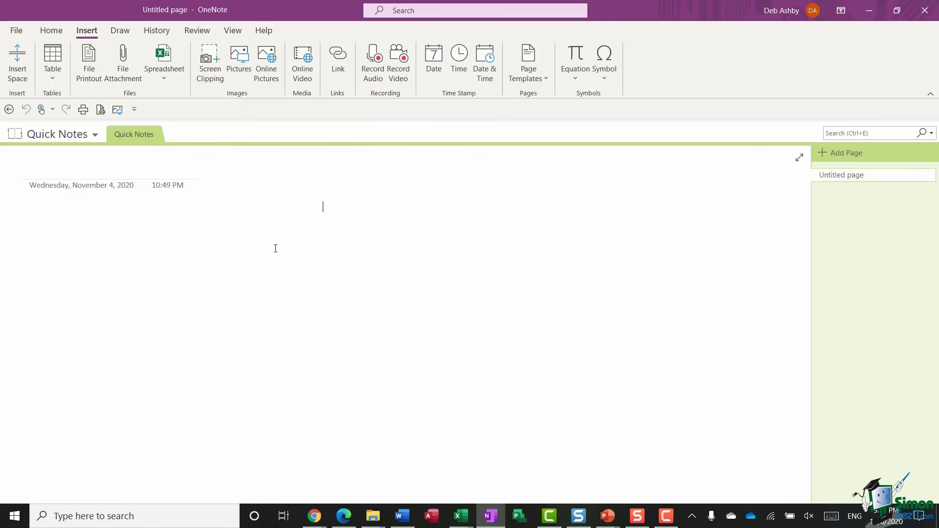
pyautogui.rightClick(339, 63)
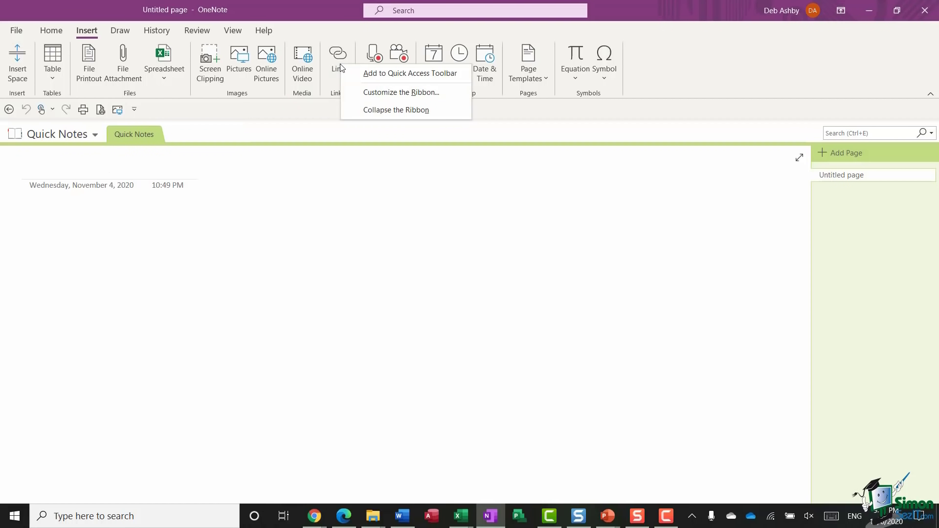
pyautogui.rightClick(603, 59)
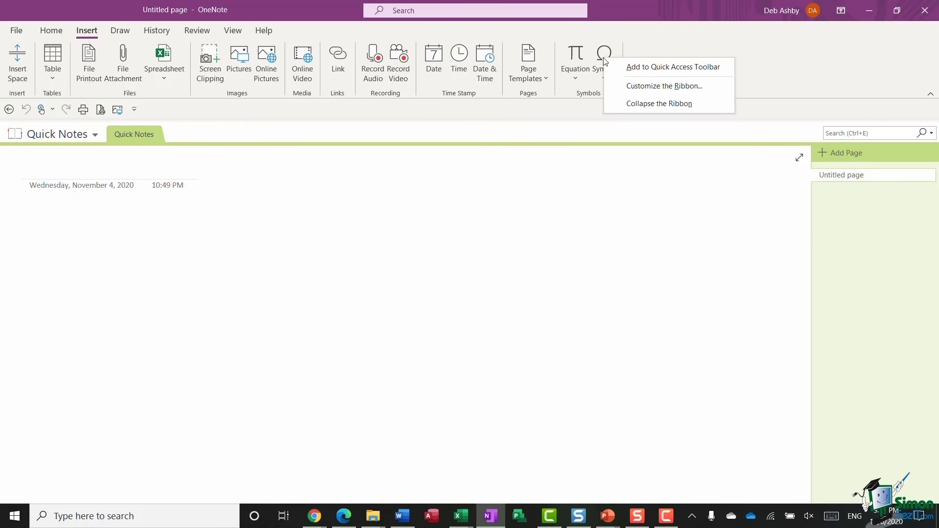
pyautogui.click(619, 67)
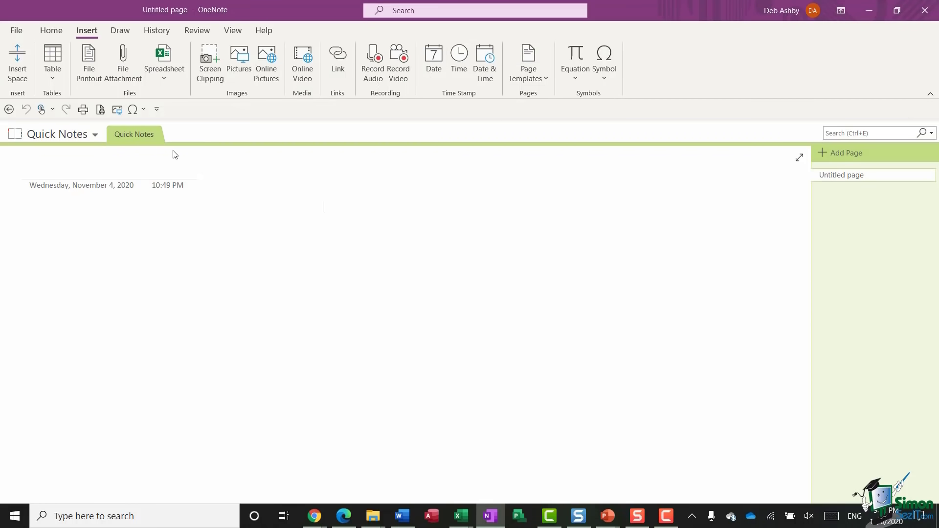
# In the Quick Access Toolbar options, list All Commands and add Customize Tags to the toolbar's commands
pyautogui.click(157, 110)
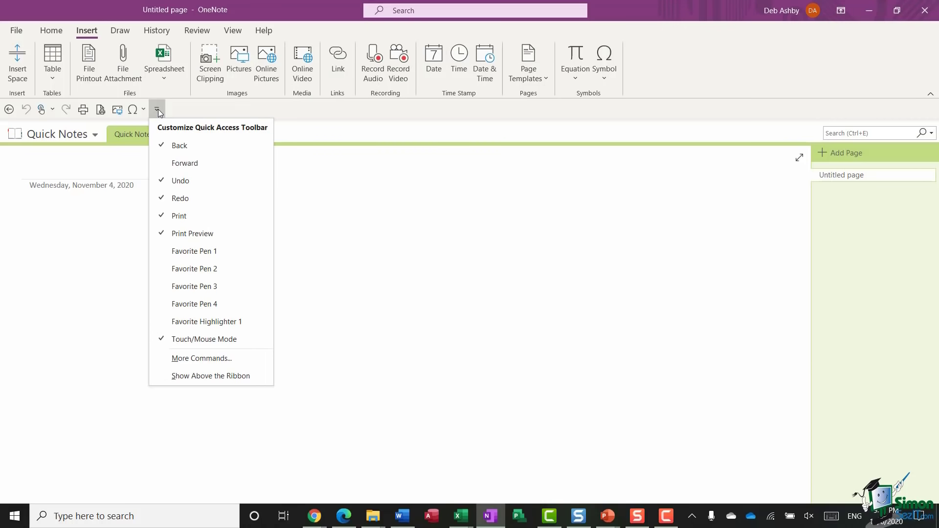
pyautogui.click(243, 358)
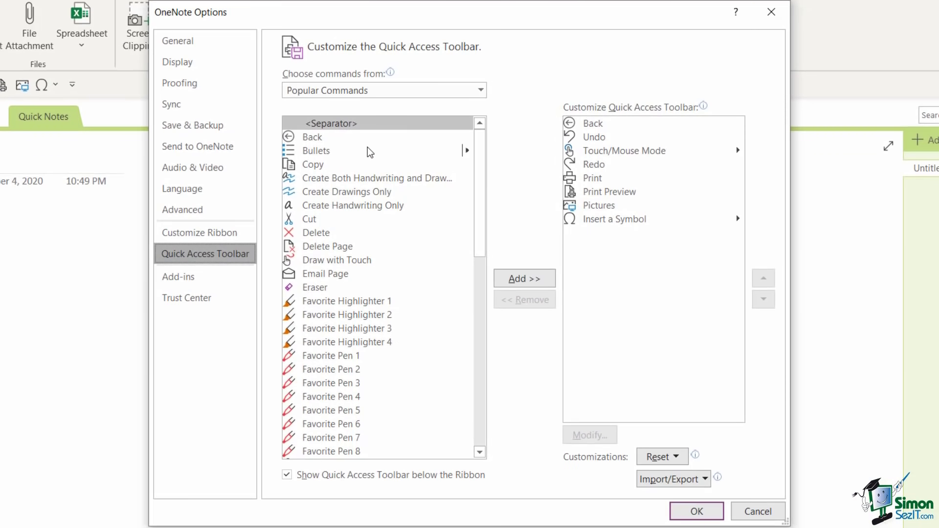
pyautogui.moveTo(483, 147)
pyautogui.mouseDown()
pyautogui.moveTo(488, 196)
pyautogui.moveTo(491, 149)
pyautogui.mouseUp()
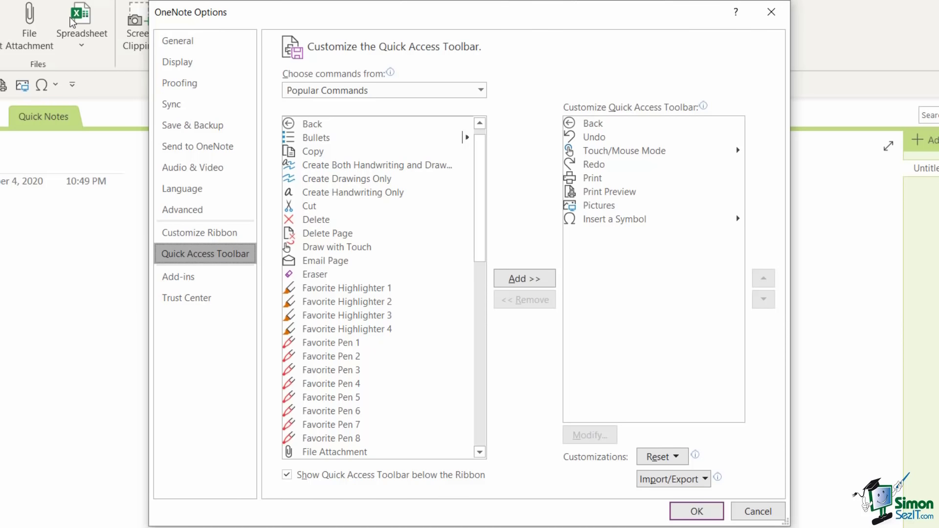
pyautogui.click(480, 91)
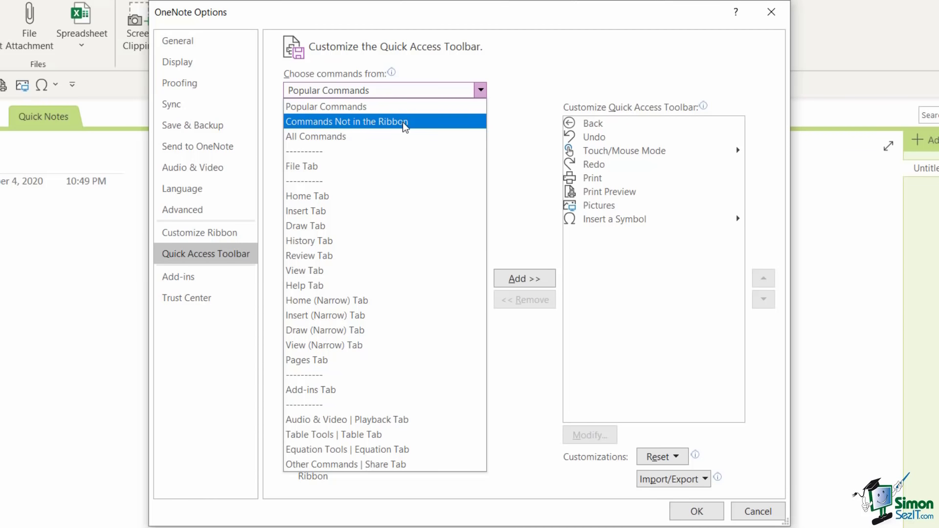
pyautogui.click(322, 140)
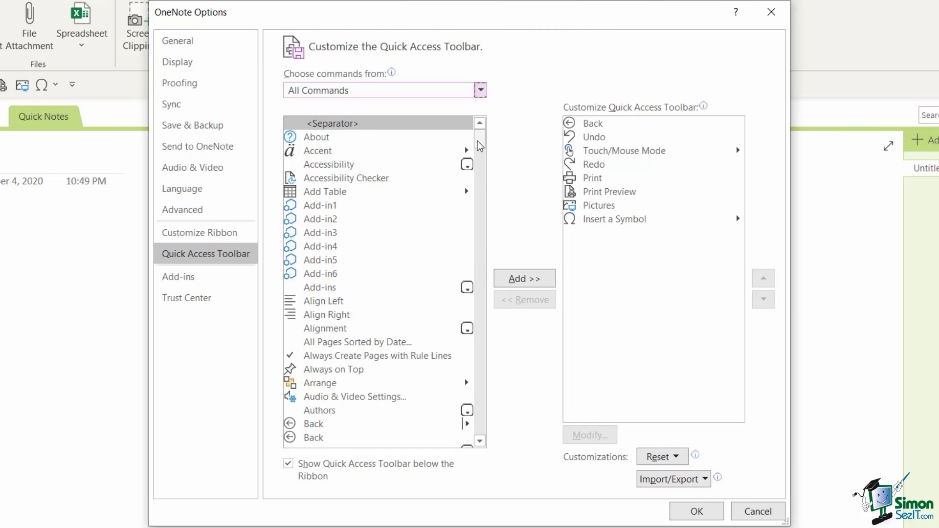
pyautogui.moveTo(482, 146); pyautogui.dragTo(481, 185)
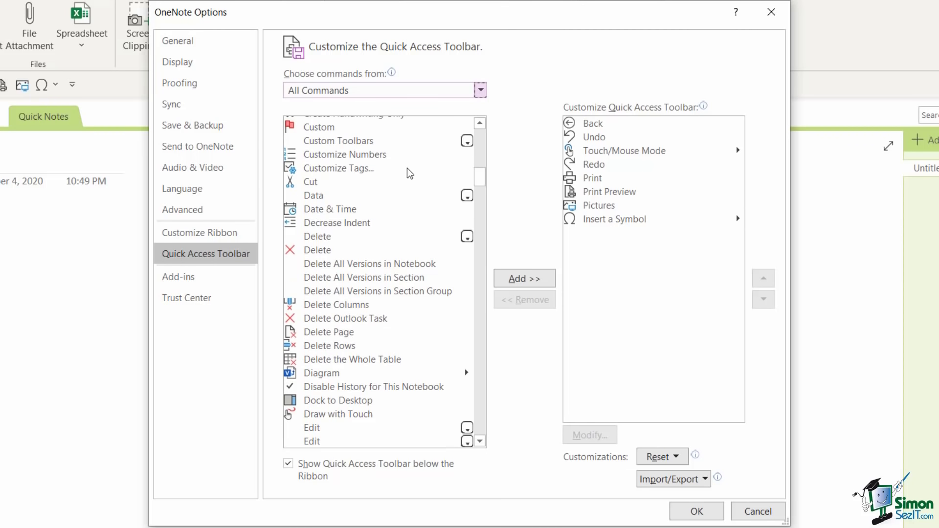
pyautogui.click(334, 168)
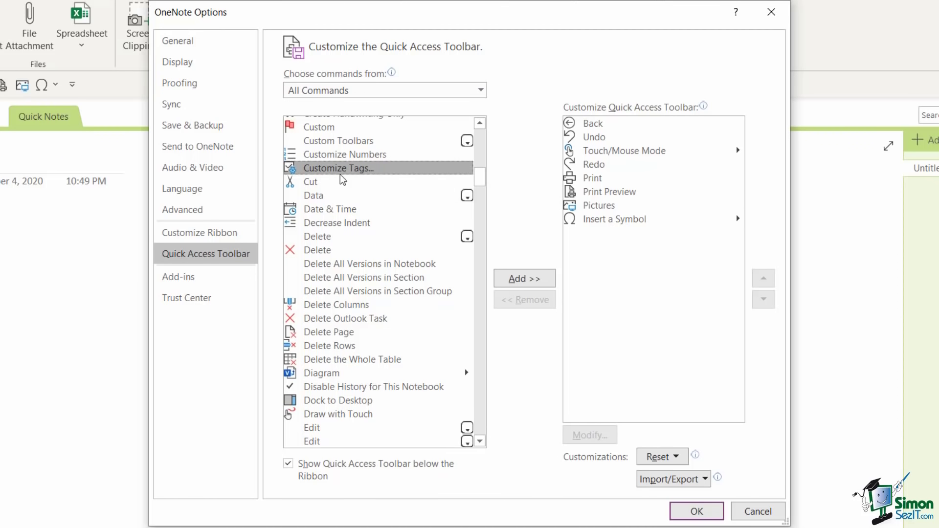
pyautogui.click(512, 277)
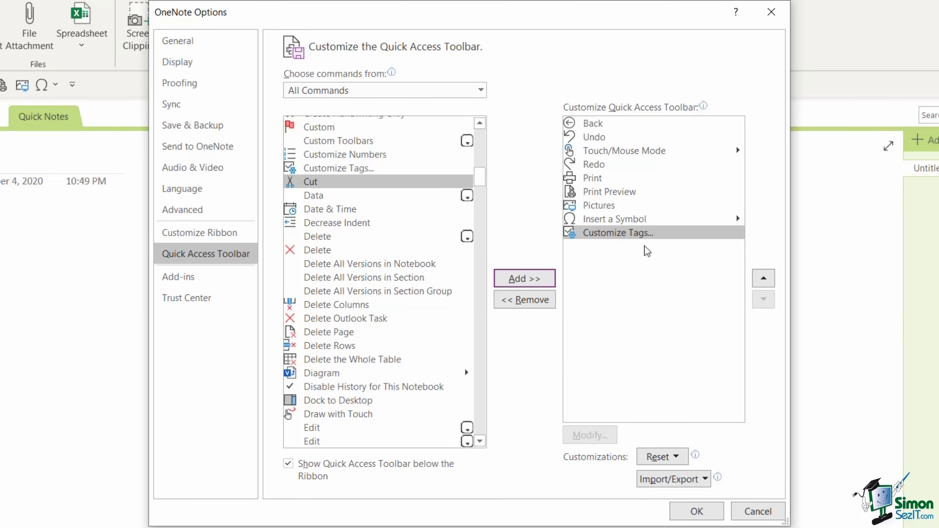
# Remove Print Preview and Print from the Quick Access Toolbar's command list
pyautogui.click(609, 153)
pyautogui.click(606, 166)
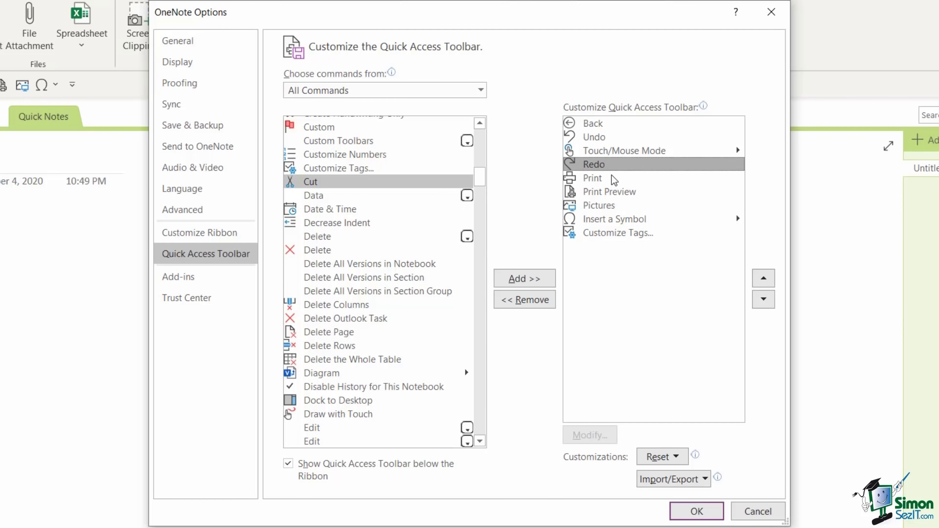
pyautogui.click(611, 193)
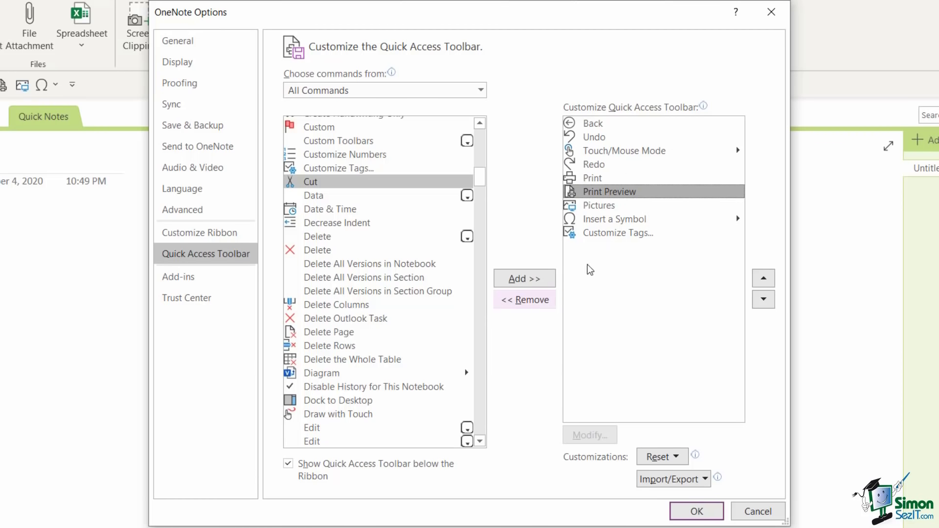
pyautogui.click(527, 299)
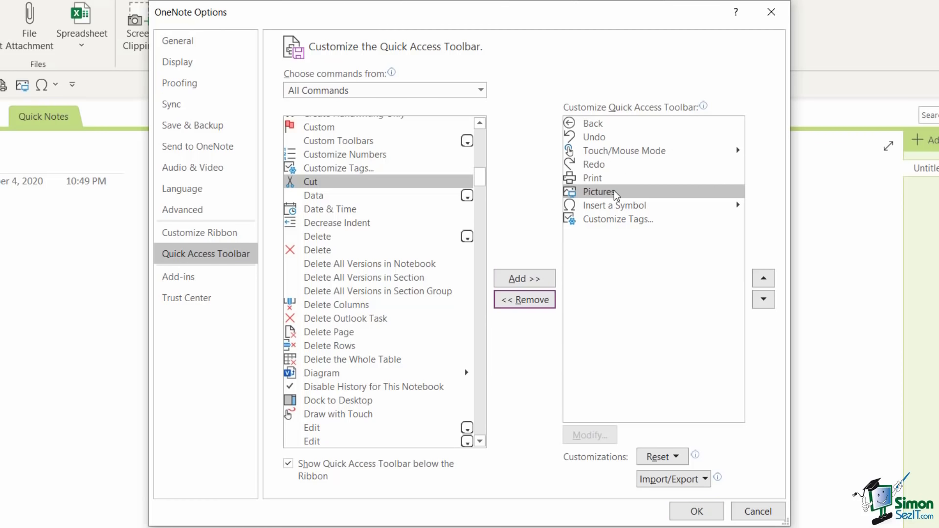
pyautogui.click(604, 179)
pyautogui.click(520, 305)
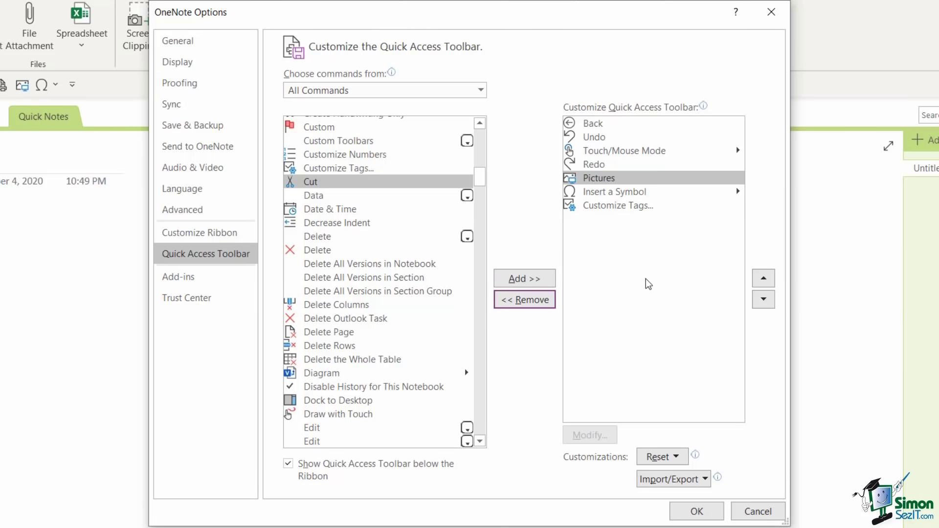
# Reorder the Quick Access Toolbar's commands, moving Redo up directly after Undo and Touch/Mouse Mode up directly after Back
pyautogui.scroll(-3, 381, 257)
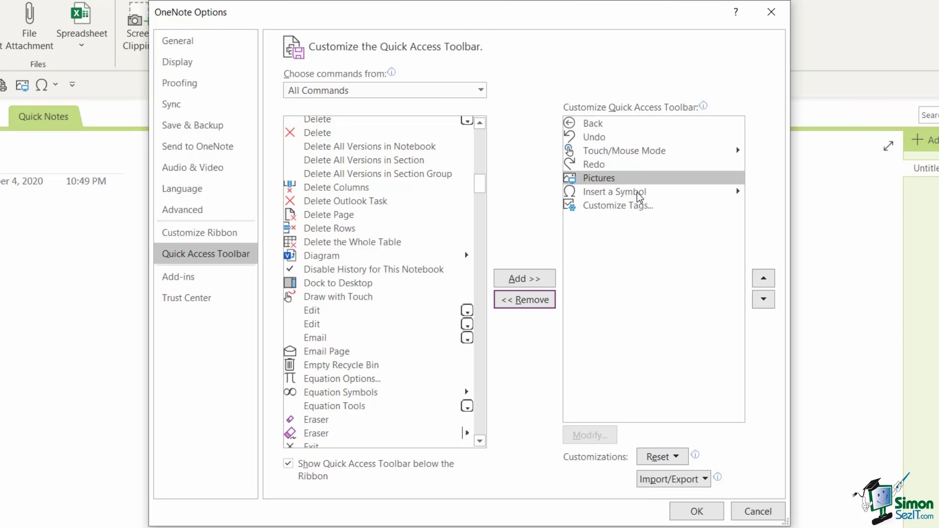
pyautogui.click(601, 141)
pyautogui.click(602, 168)
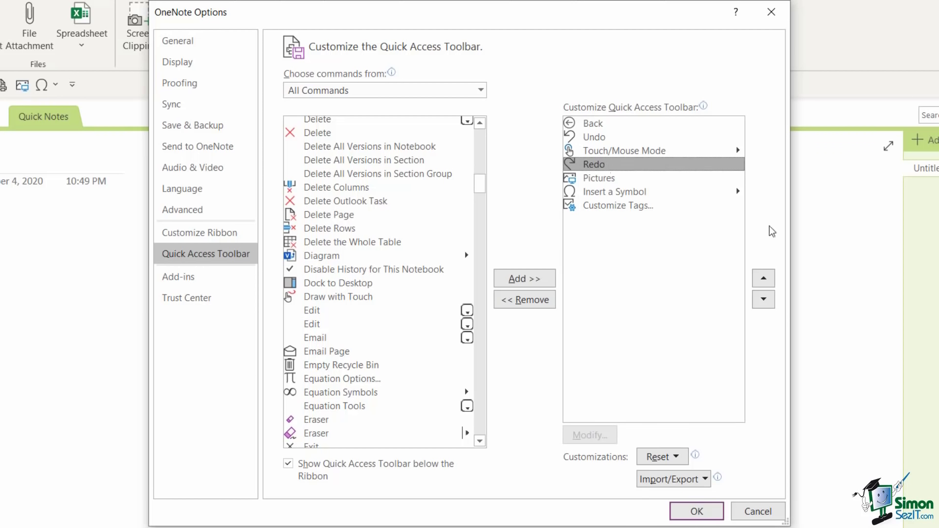
pyautogui.click(764, 278)
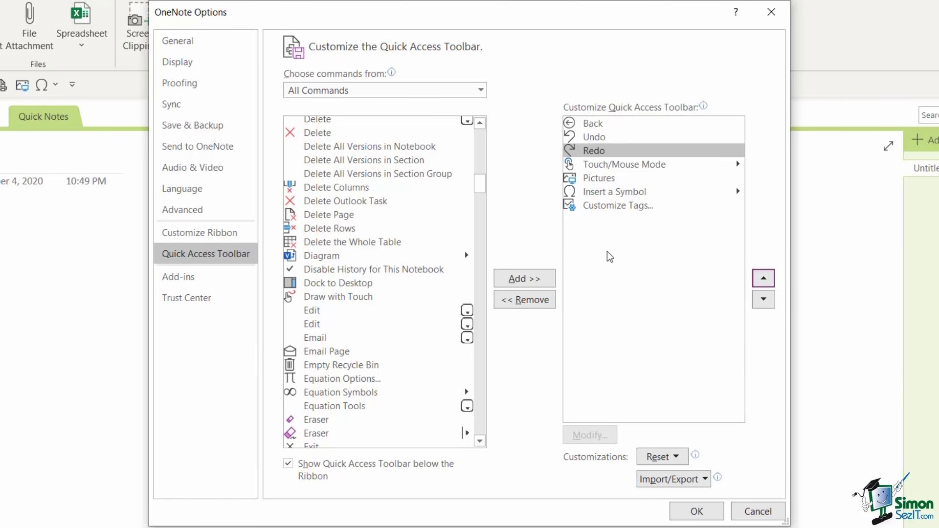
pyautogui.click(601, 166)
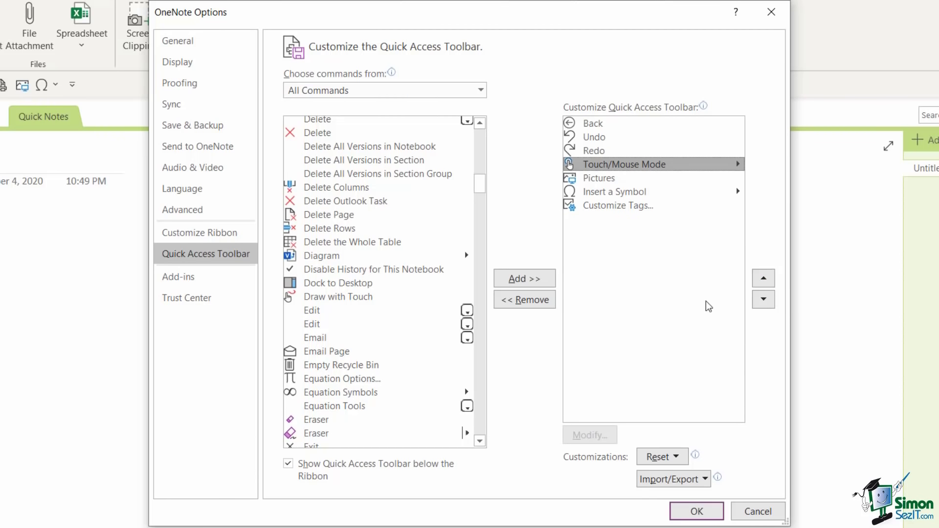
pyautogui.click(763, 281)
pyautogui.click(763, 281)
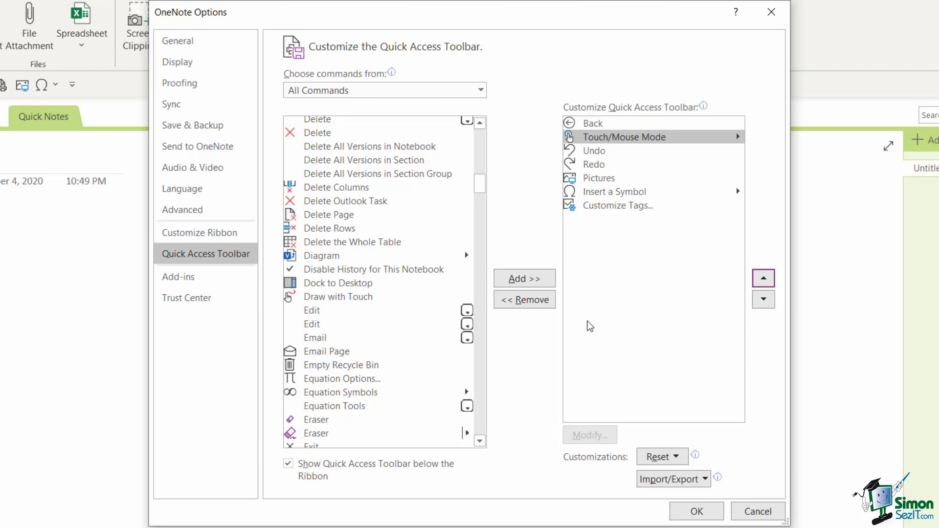
# Add a separator from All Commands to the Quick Access Toolbar directly after Touch/Mouse Mode
pyautogui.moveTo(480, 188); pyautogui.dragTo(482, 120)
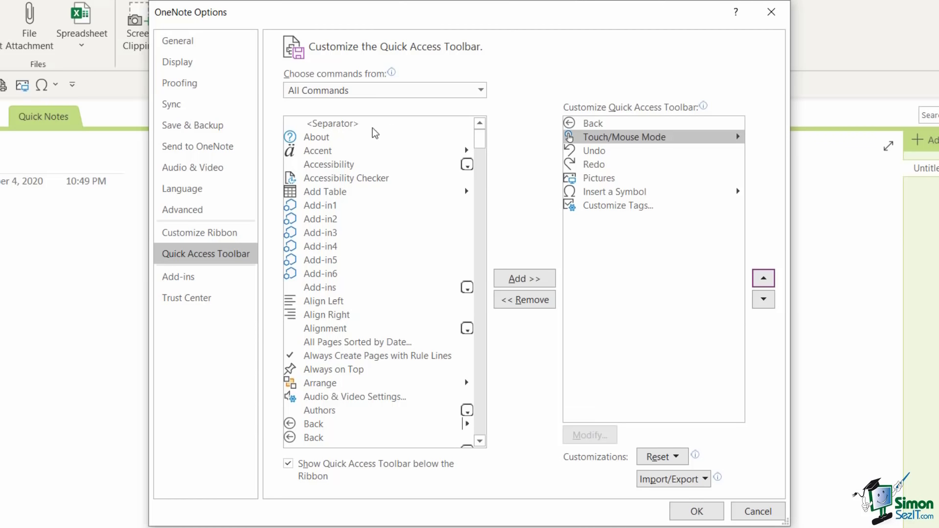
pyautogui.click(481, 90)
pyautogui.click(531, 77)
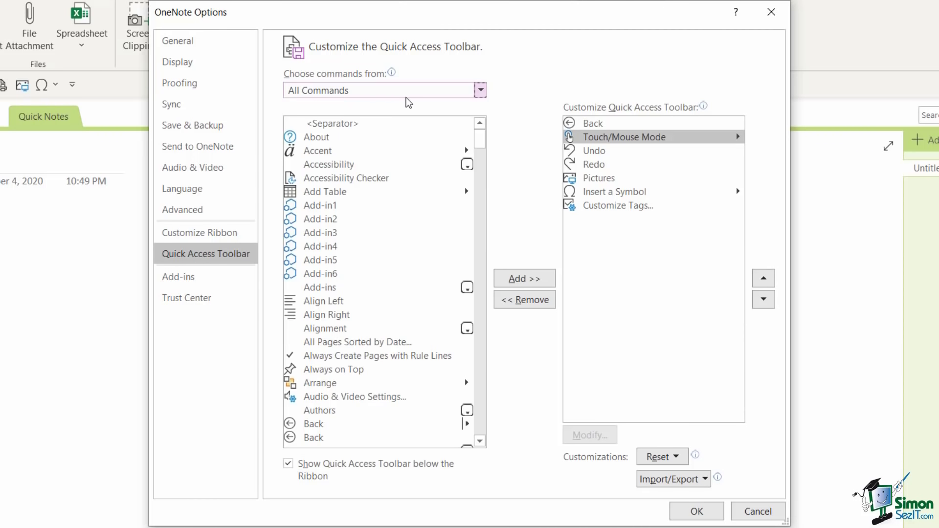
pyautogui.click(324, 125)
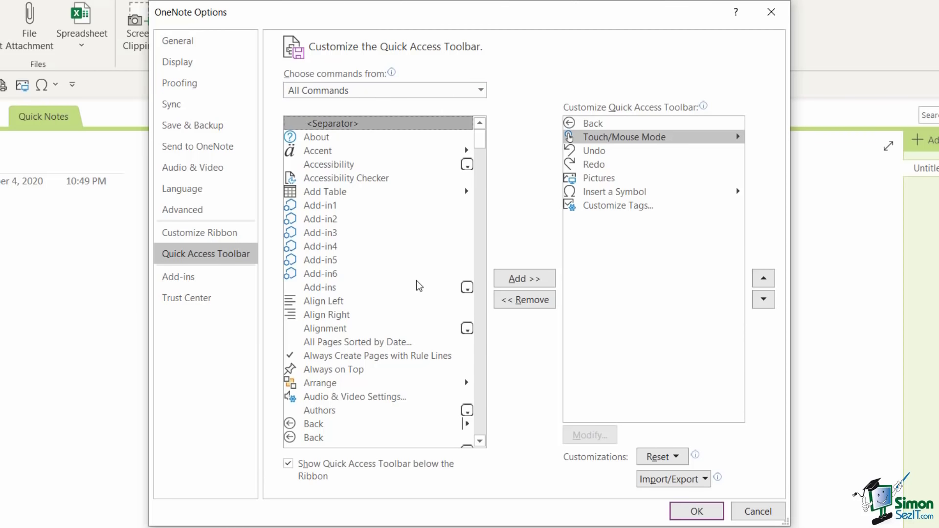
pyautogui.click(537, 278)
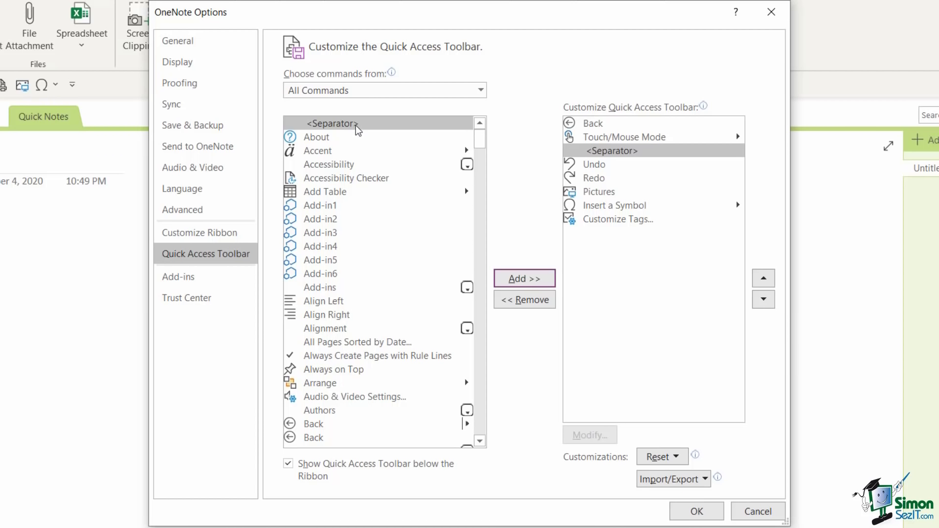
# Add a second separator, place it between Redo and Pictures, and save the Quick Access Toolbar customization
pyautogui.click(525, 282)
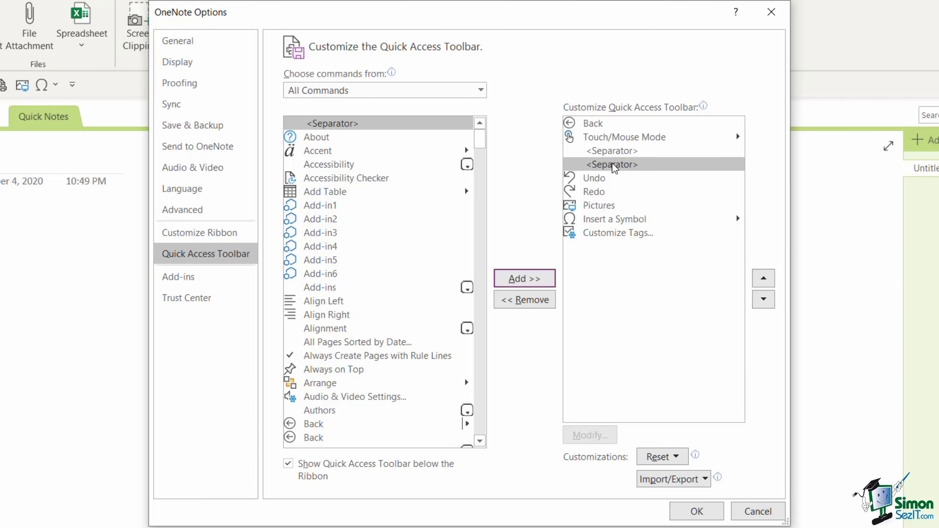
pyautogui.click(763, 300)
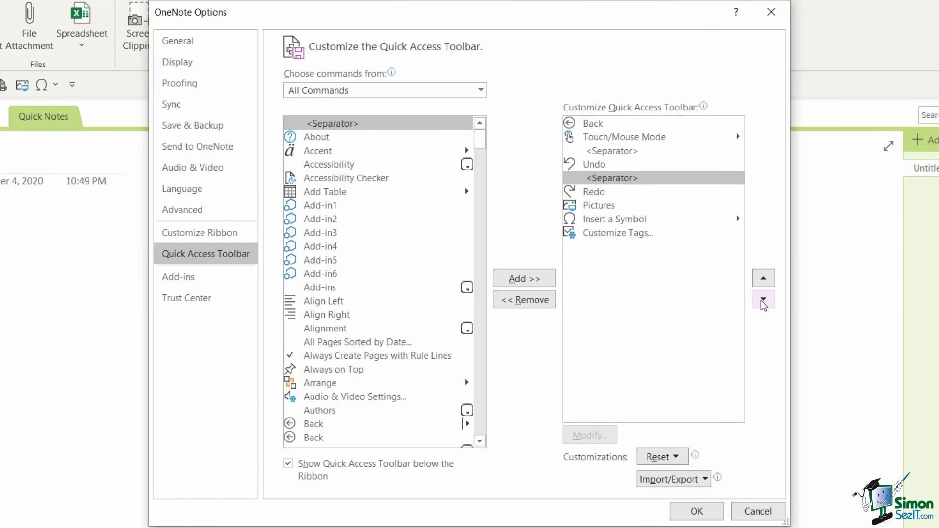
pyautogui.click(763, 300)
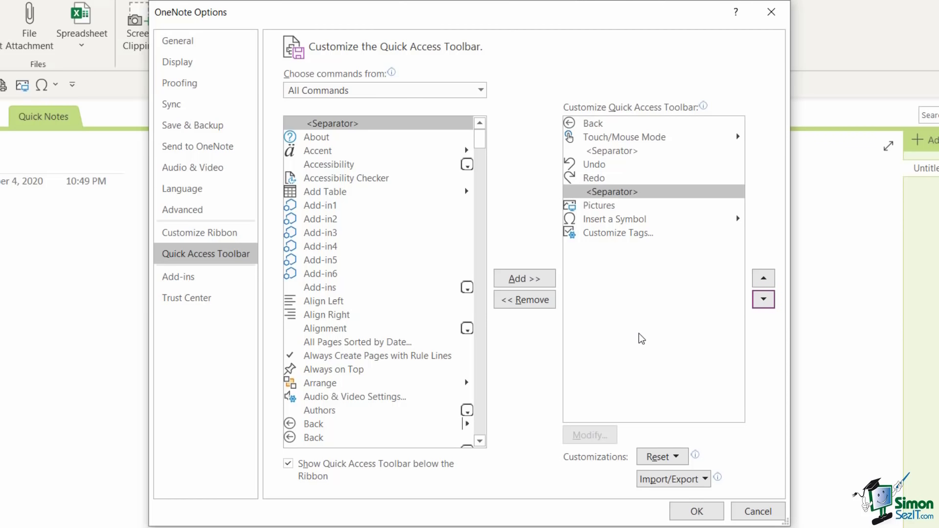
pyautogui.click(695, 510)
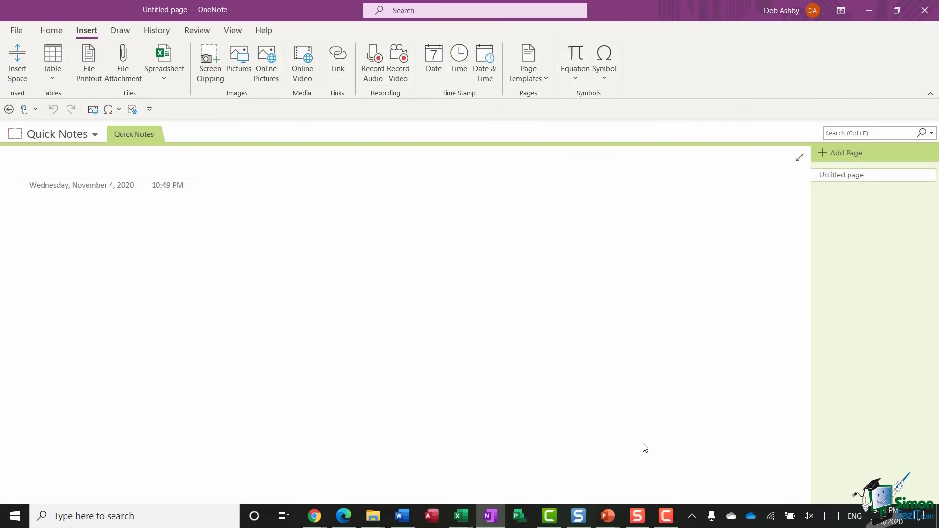
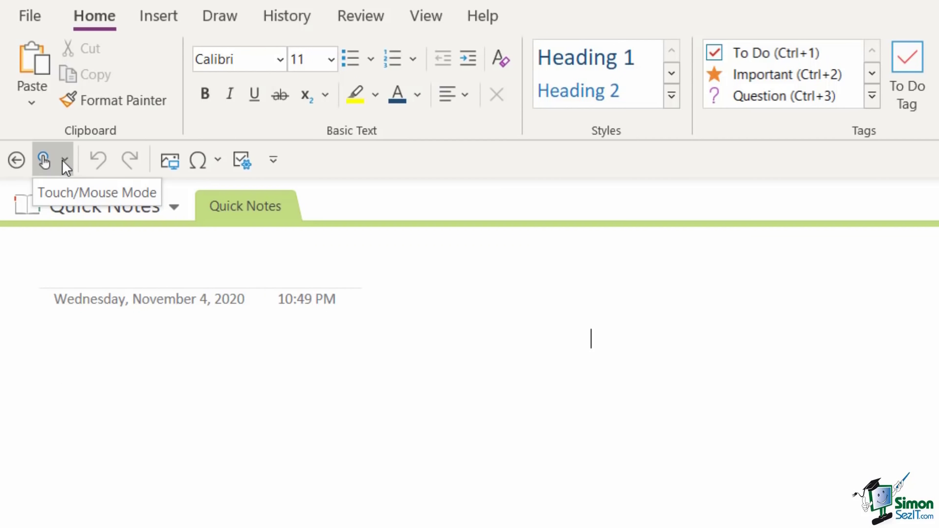
# Switch the command spacing to Touch mode and show the spacing choices again
pyautogui.click(65, 162)
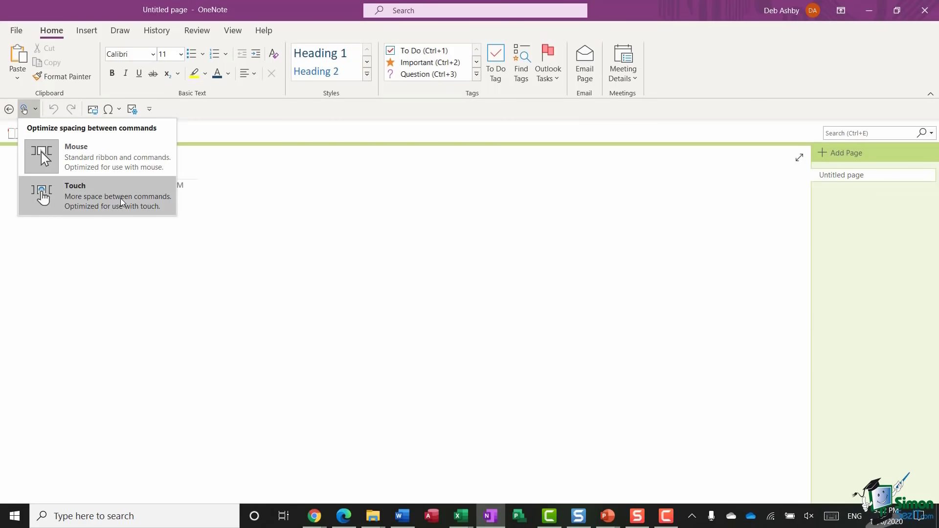
pyautogui.click(122, 201)
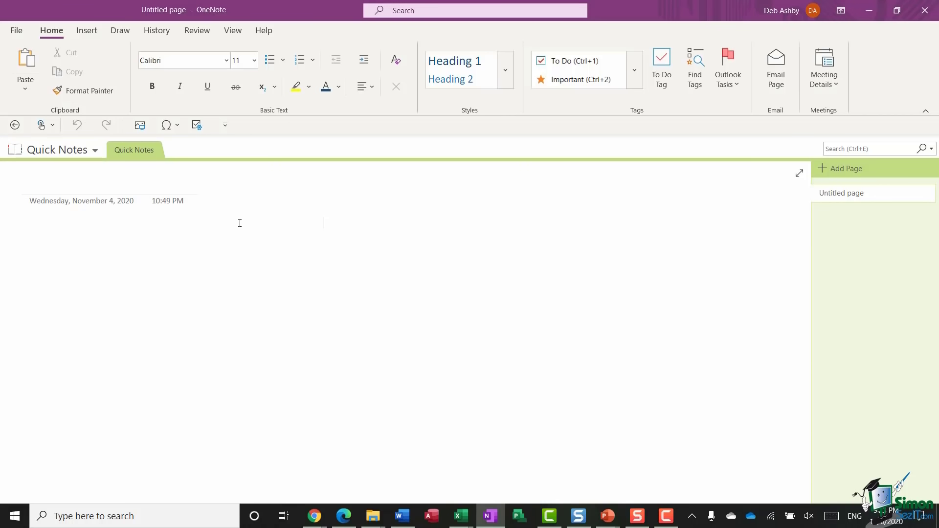
pyautogui.click(52, 125)
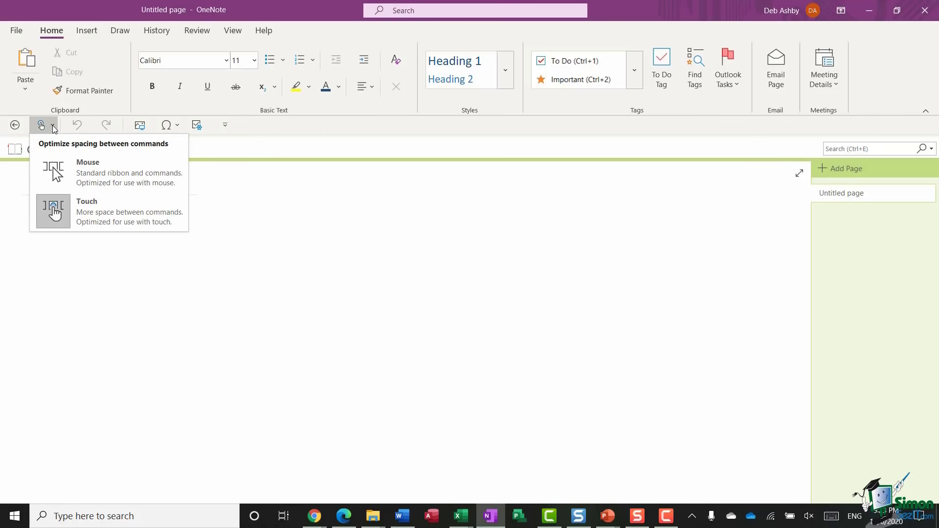
# Examine the commands in the Quick Access Toolbar customization options, and leave the options without saving
pyautogui.click(225, 125)
pyautogui.click(264, 373)
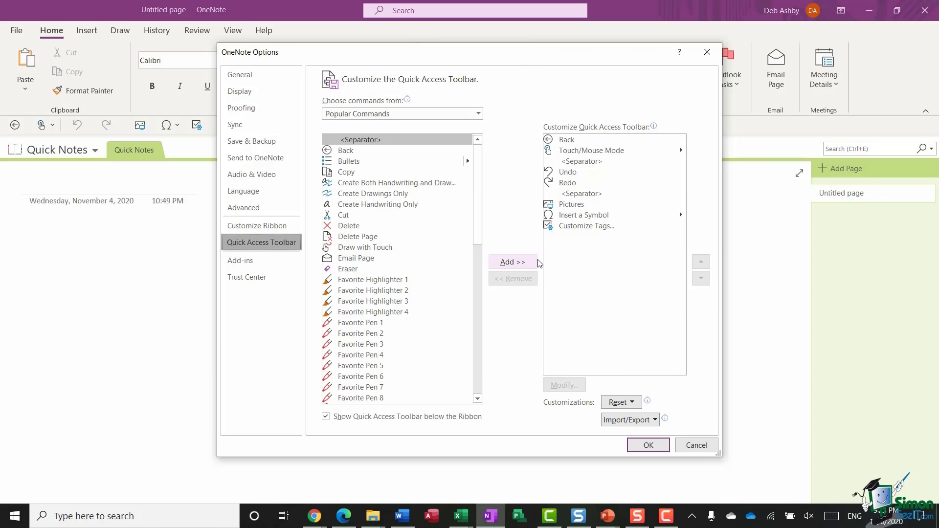
pyautogui.click(705, 451)
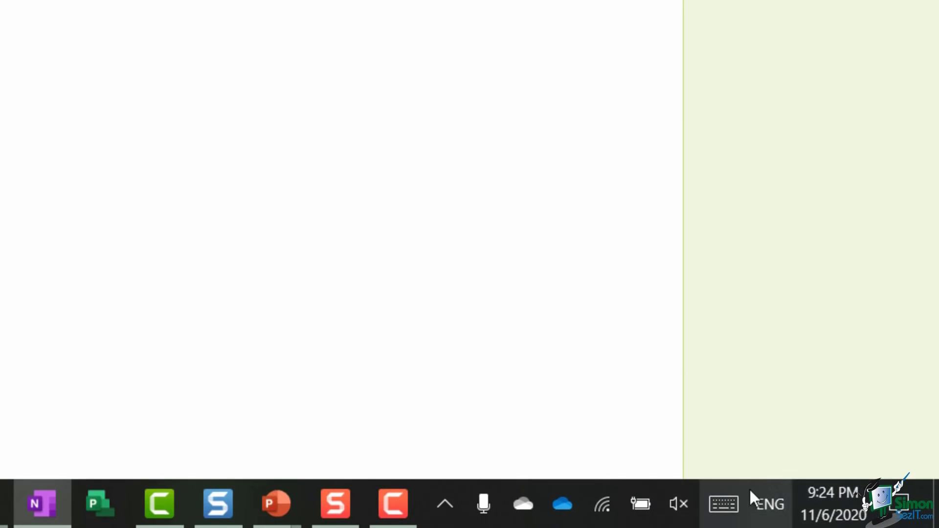
# Display the touch keyboard and enter "Thanks" as a note on the untitled Quick Notes page
pyautogui.click(723, 503)
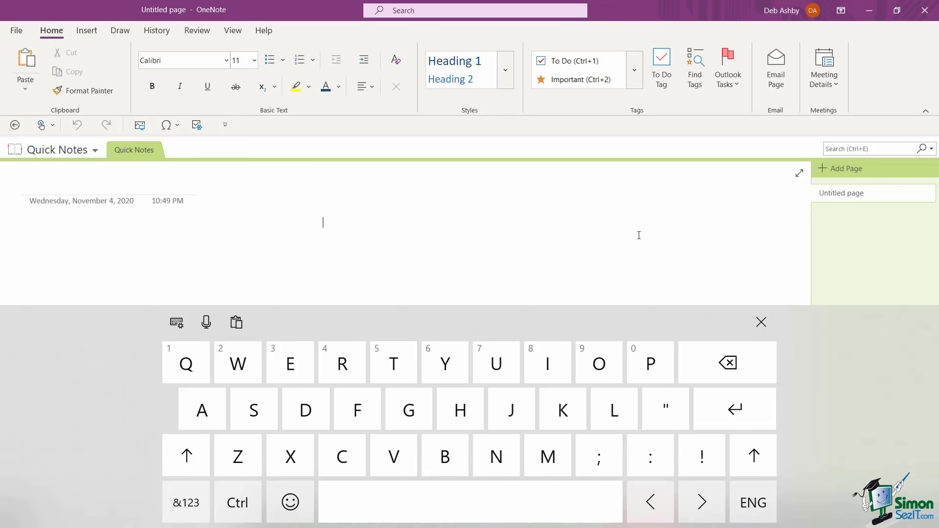
pyautogui.write('Tha')
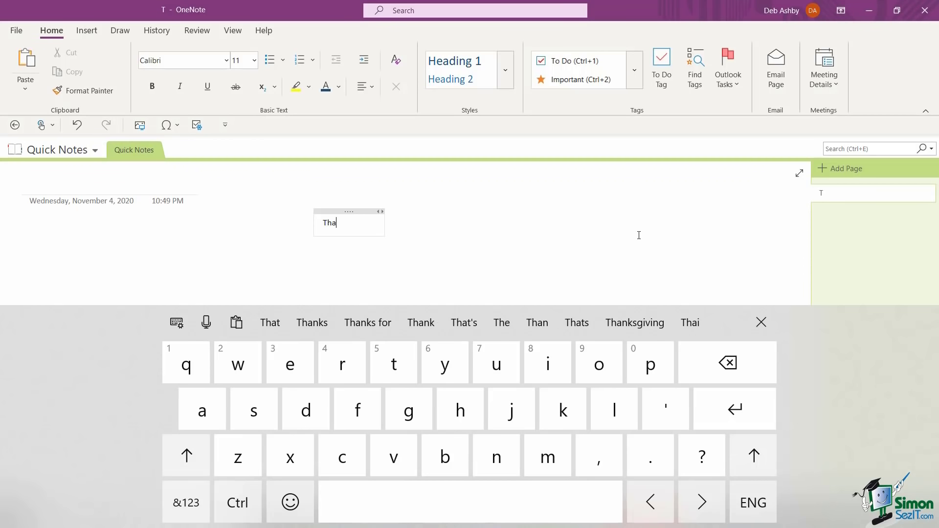
pyautogui.write('nks')
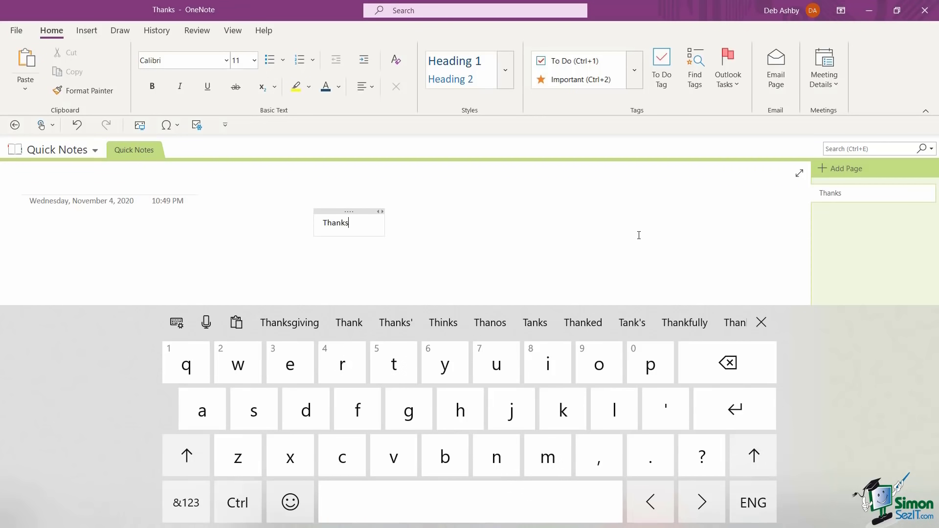
# Close the touch keyboard and delete the "Thanks" note from the page
pyautogui.click(761, 323)
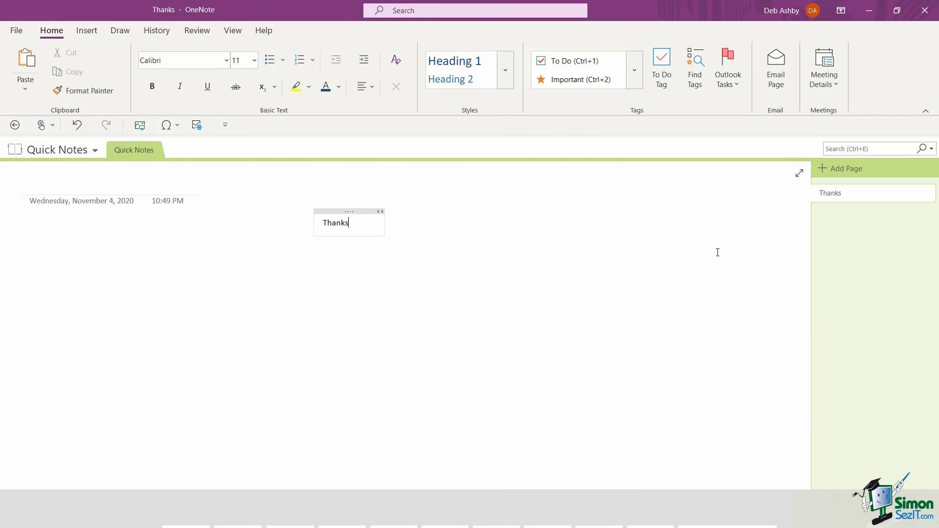
pyautogui.click(361, 213)
pyautogui.press('Delete')
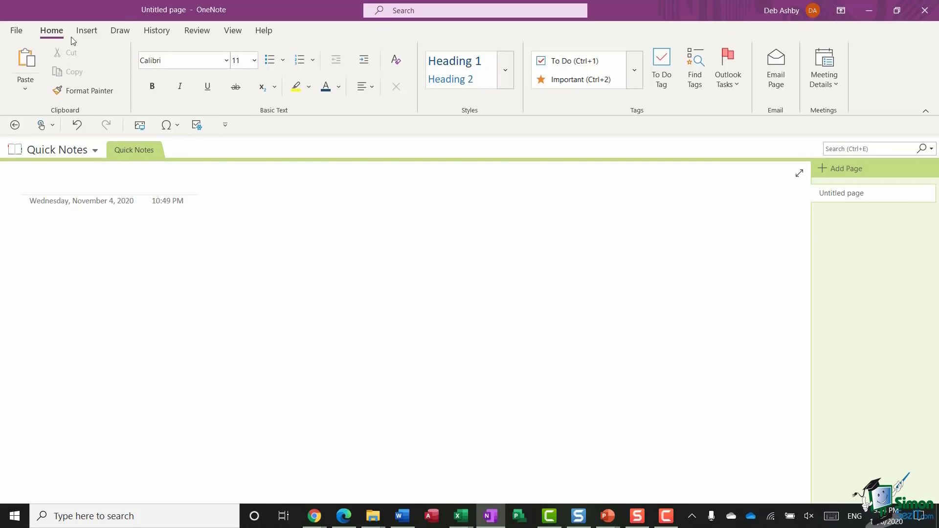
# View the Draw commands in Touch mode and switch the command spacing back to Mouse mode
pyautogui.click(121, 32)
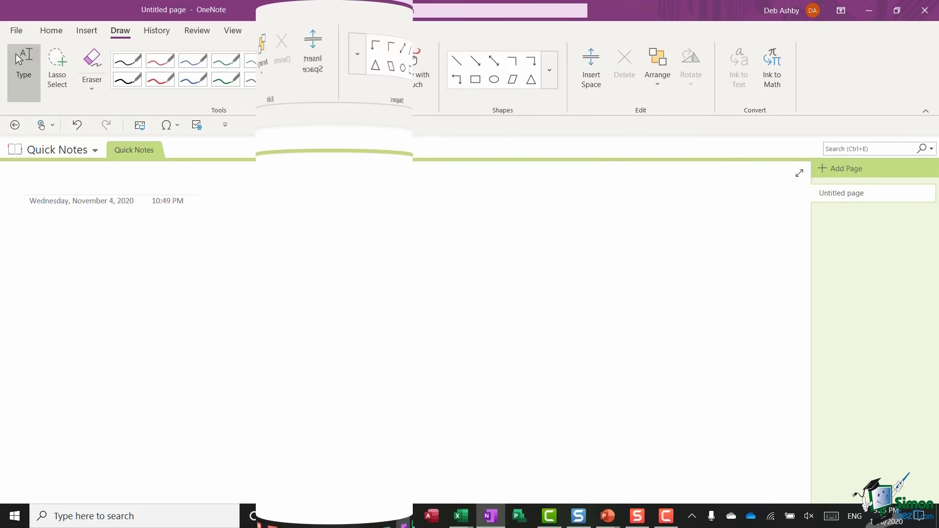
pyautogui.click(52, 125)
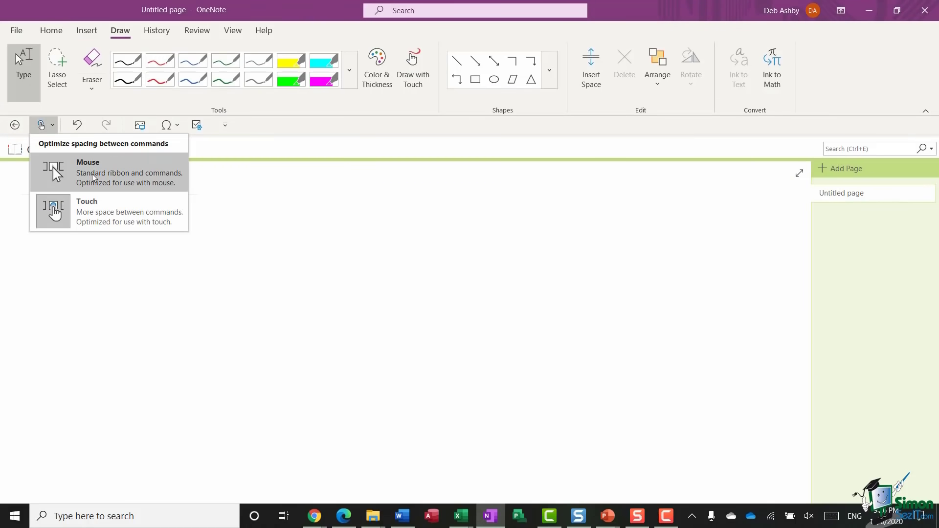
pyautogui.click(57, 168)
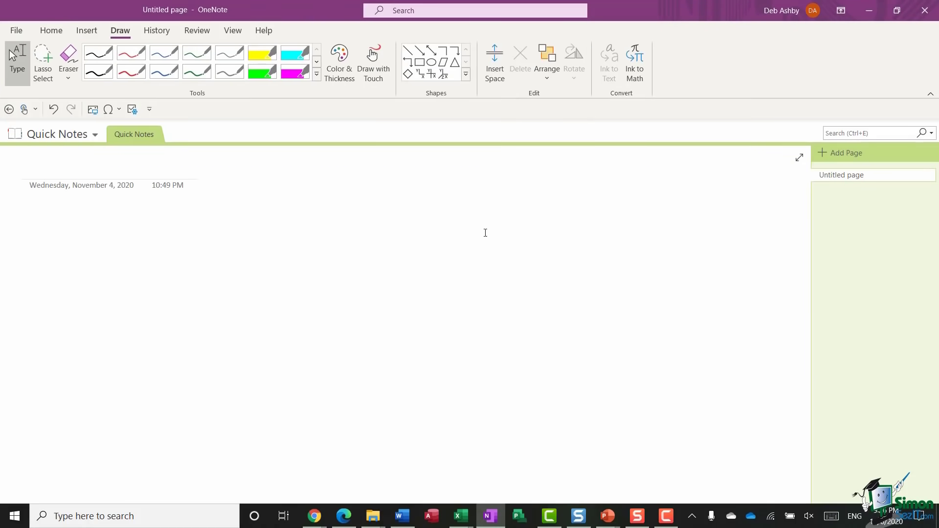
pyautogui.click(52, 30)
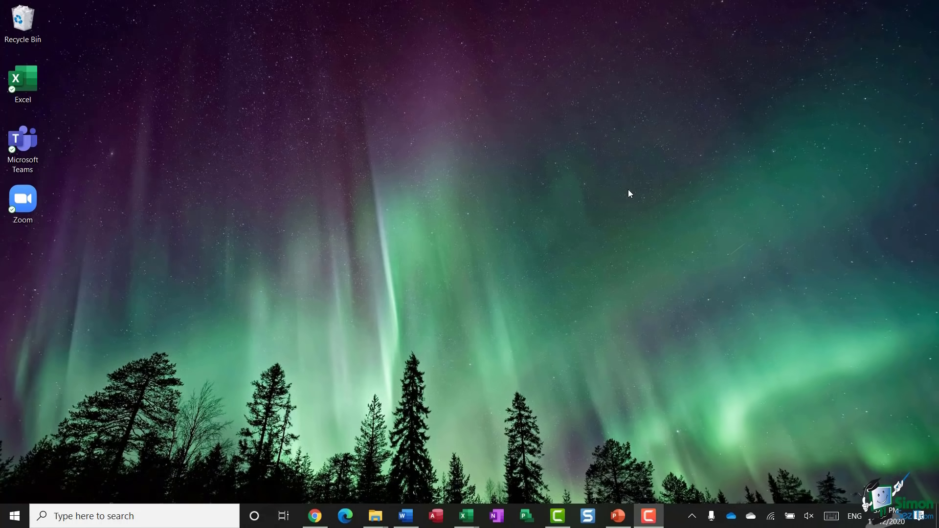
# Search Windows for "onenote" to see the installed OneNote versions, and close the search
pyautogui.click(119, 516)
pyautogui.write('pn')
pyautogui.press('BackSpace')
pyautogui.press('BackSpace')
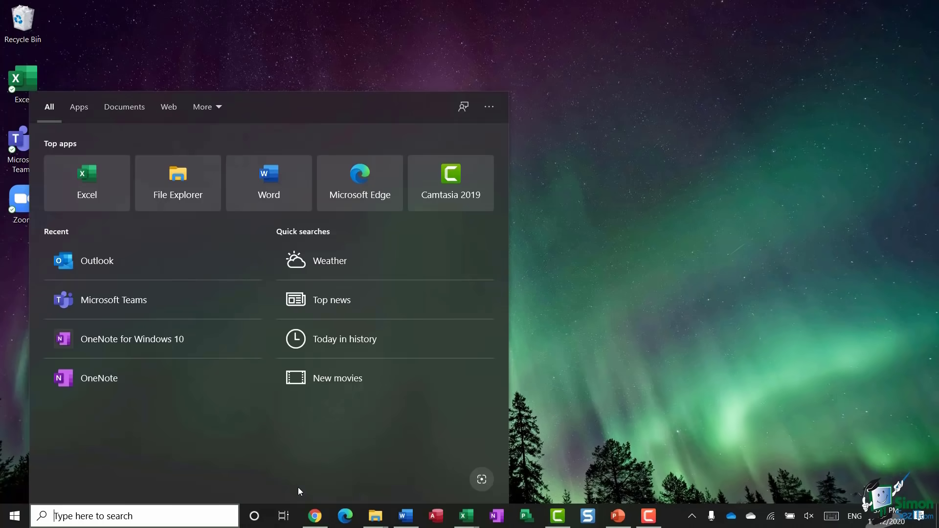
pyautogui.write('onenote')
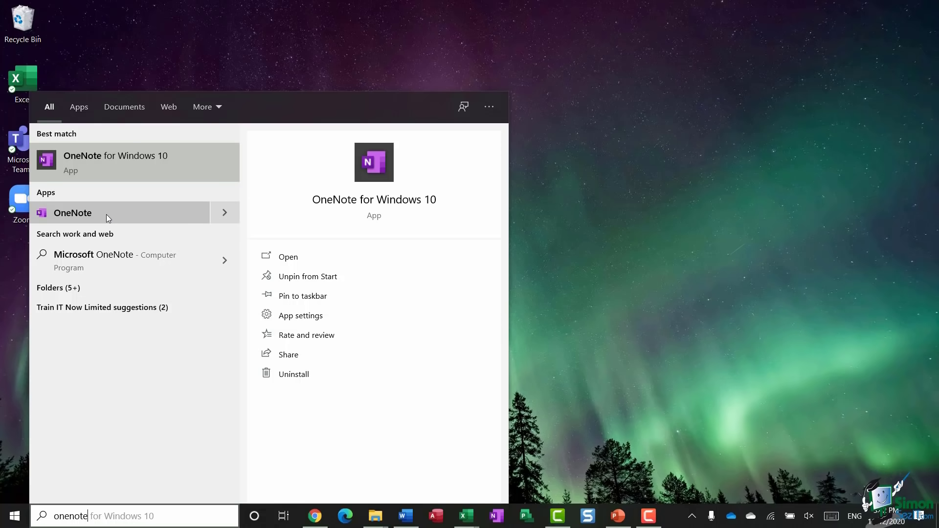
pyautogui.click(565, 348)
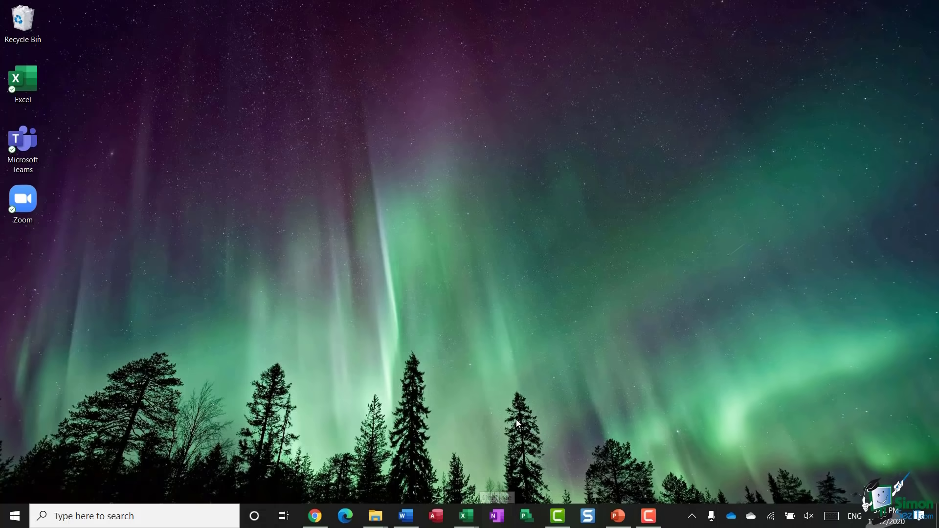
# Launch the OneNote desktop app and show its Open Notebook page
pyautogui.click(498, 521)
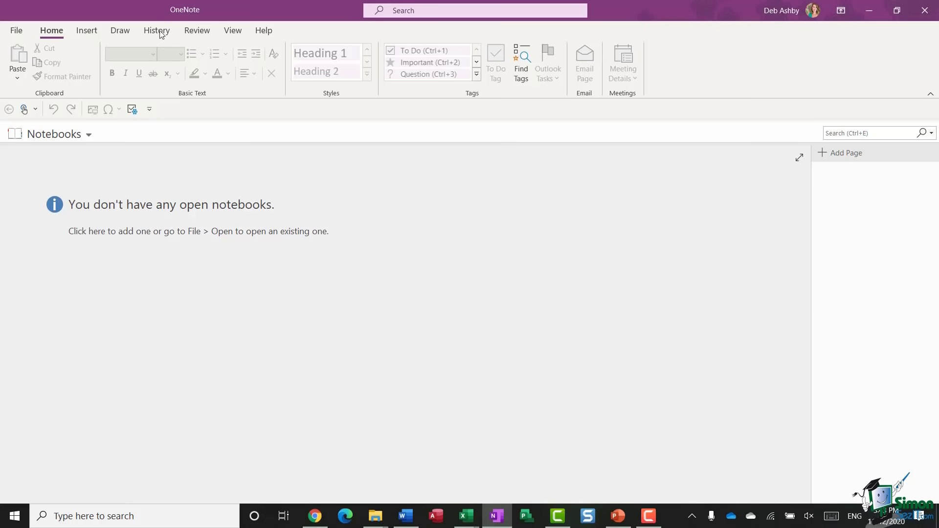
pyautogui.click(16, 30)
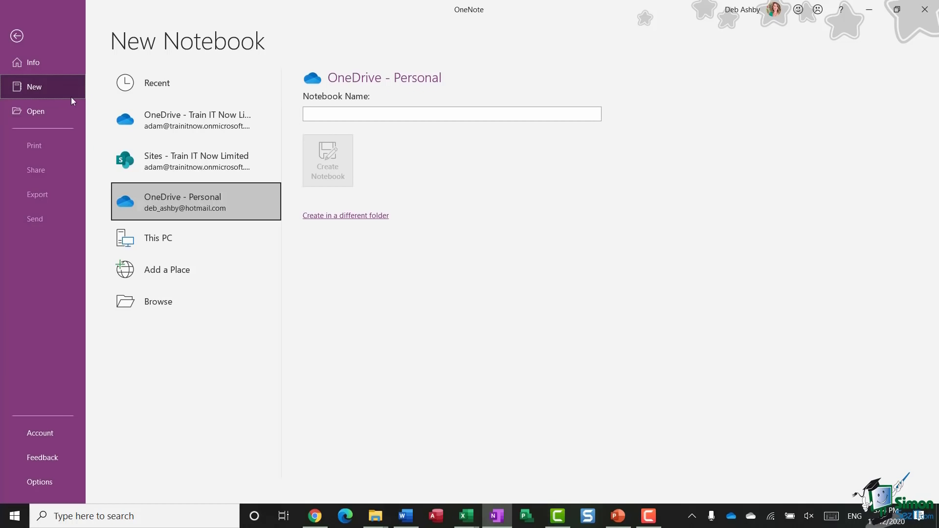
pyautogui.click(36, 114)
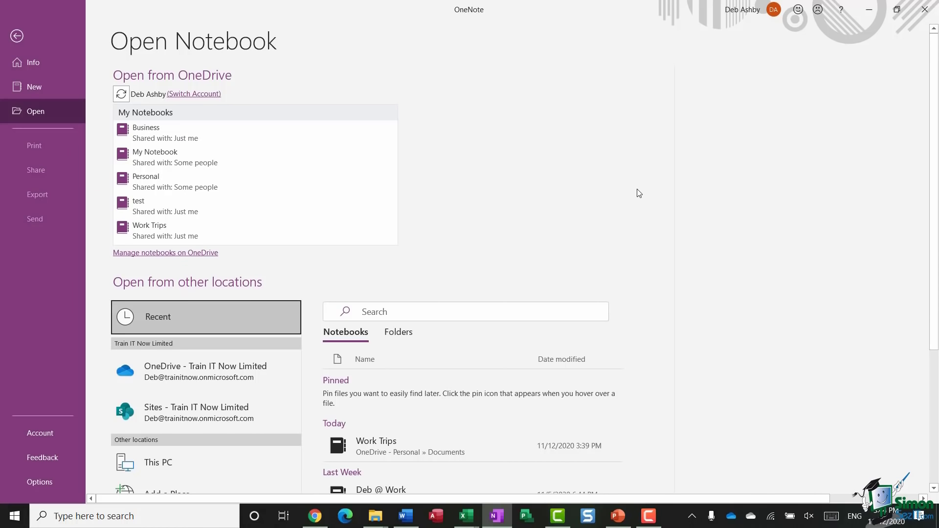
# Look through the OneDrive notebooks, recent notebooks and other locations from which a notebook can be opened
pyautogui.scroll(-3, 609, 186)
pyautogui.scroll(-3, 610, 187)
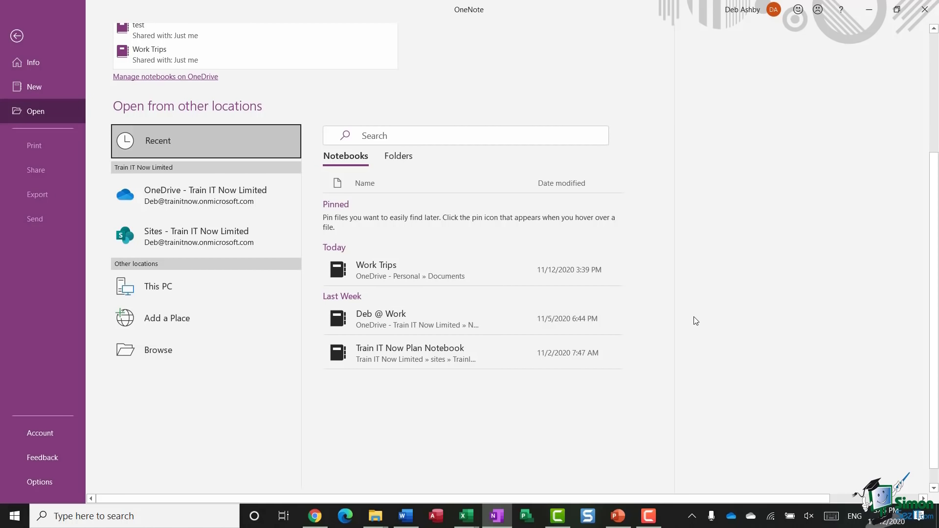
pyautogui.click(435, 323)
pyautogui.scroll(3, 530, 297)
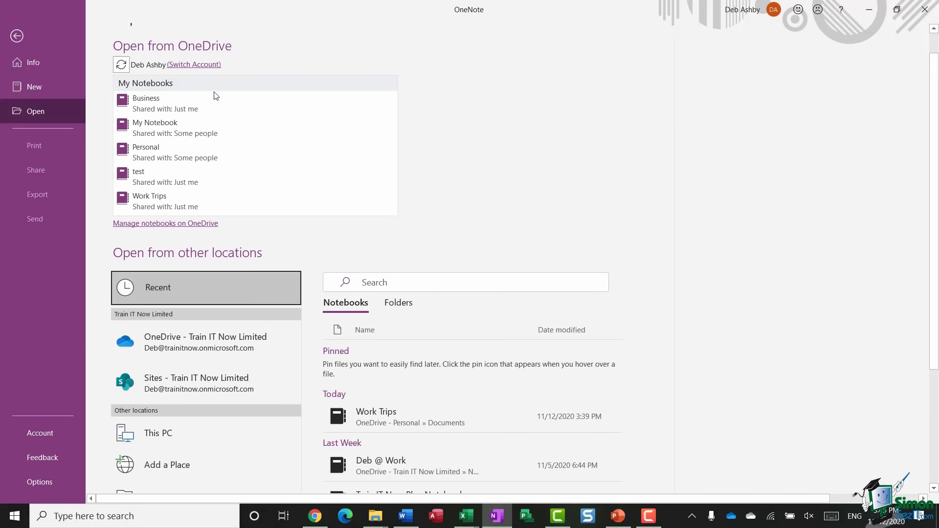
pyautogui.scroll(-2, 161, 186)
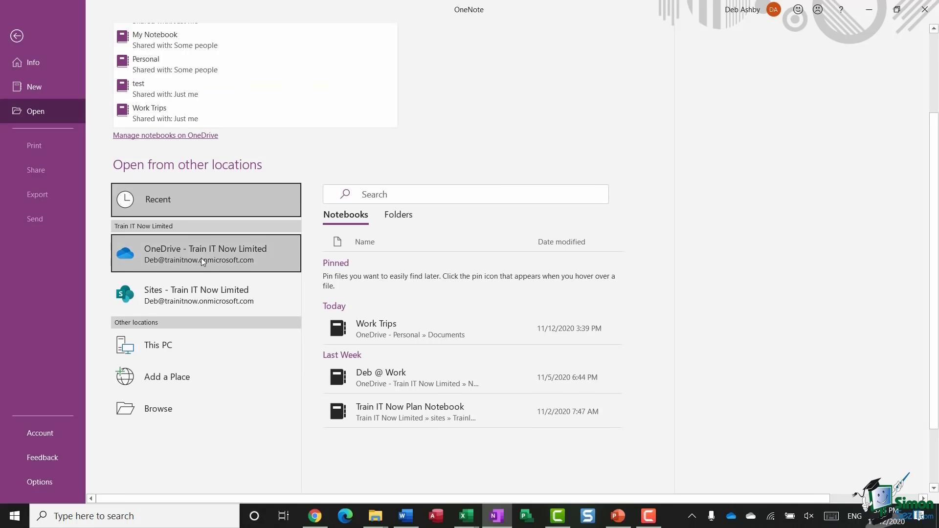
# Browse for a notebook file, cancel the file selection, and open Work Trips from the recent notebooks
pyautogui.click(150, 407)
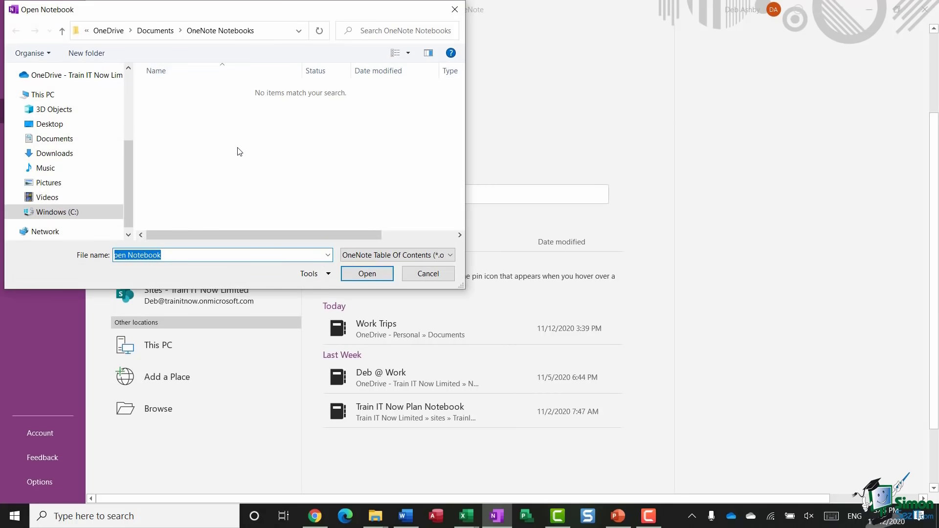
pyautogui.click(426, 275)
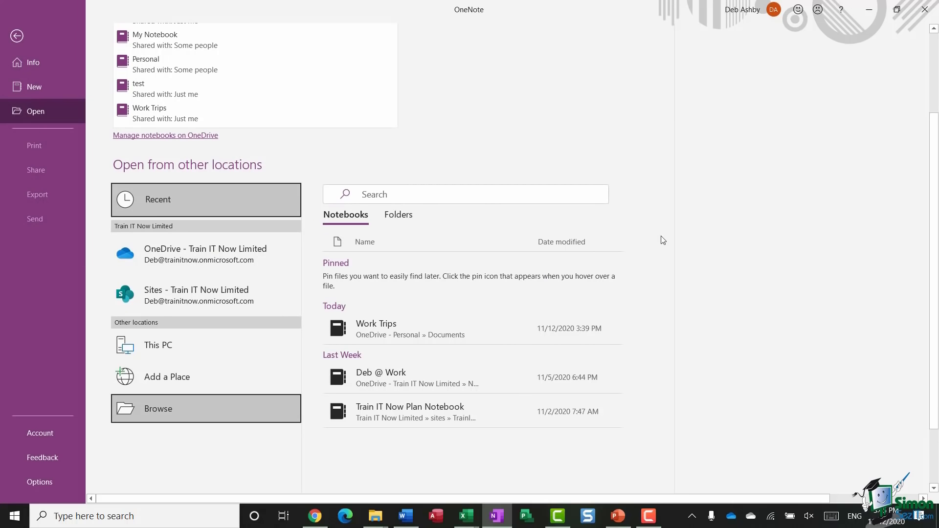
pyautogui.click(454, 328)
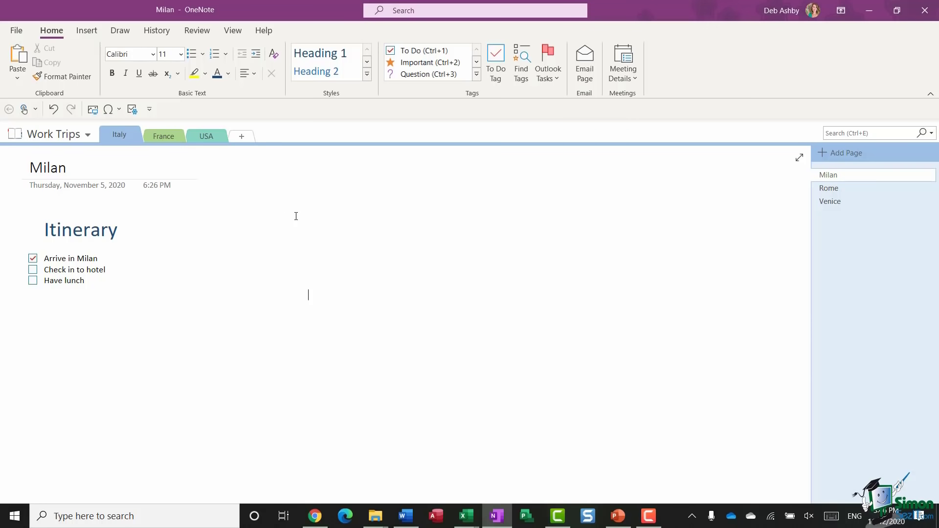
# Examine the clipboard, text formatting and tag commands, and expand the Styles gallery to view the available heading and text styles
pyautogui.click(62, 76)
pyautogui.press('Escape')
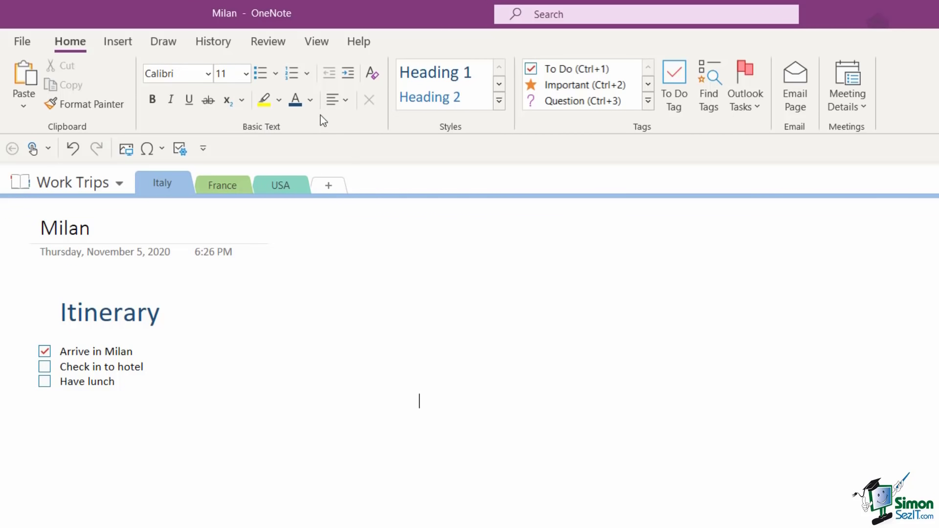
pyautogui.click(498, 102)
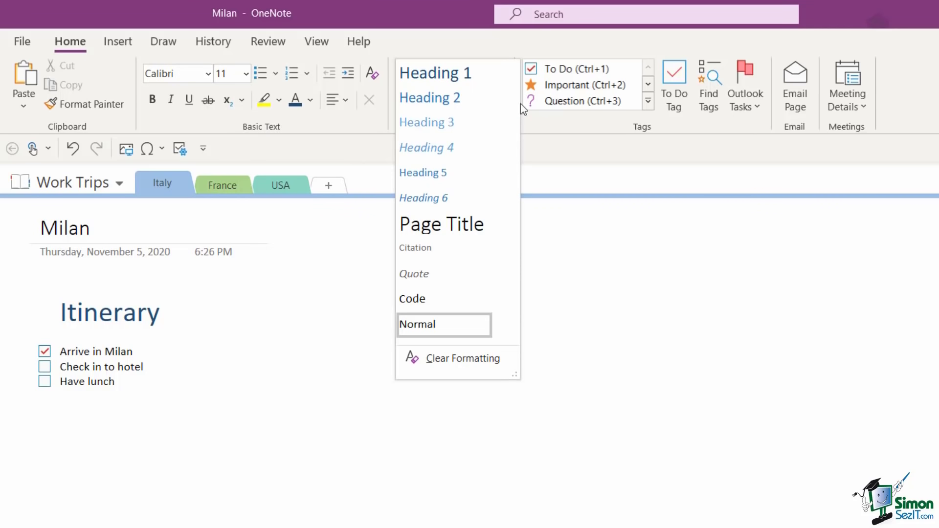
pyautogui.click(788, 165)
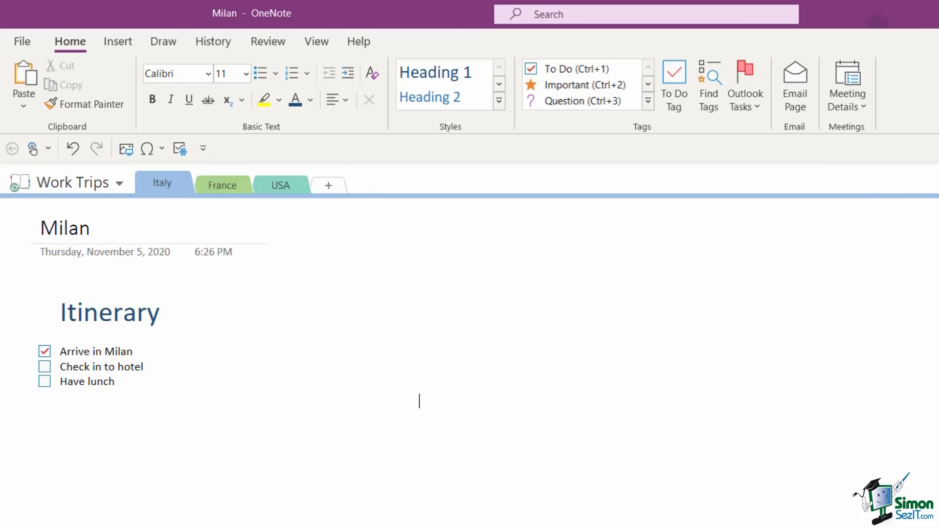
# Look through the Insert, Draw, History, Review, View and Help command sets in turn
pyautogui.click(118, 43)
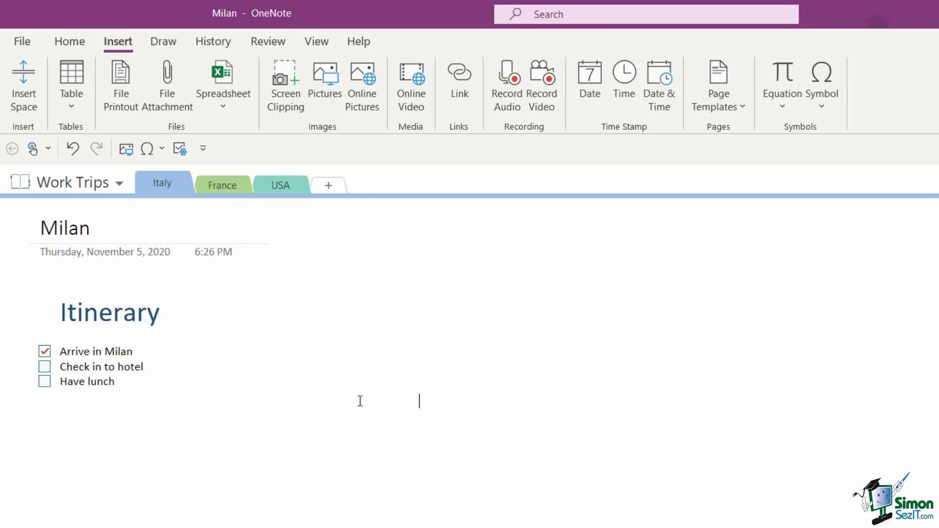
pyautogui.click(163, 41)
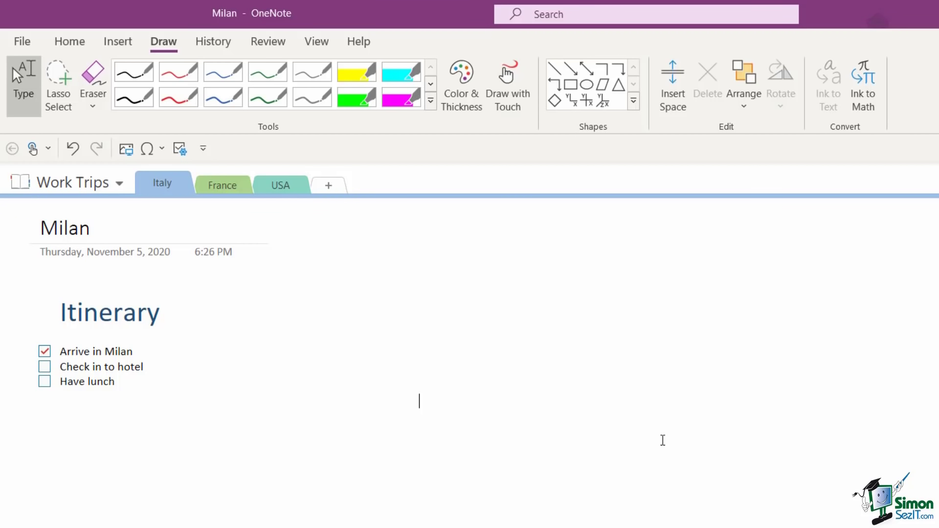
pyautogui.click(214, 44)
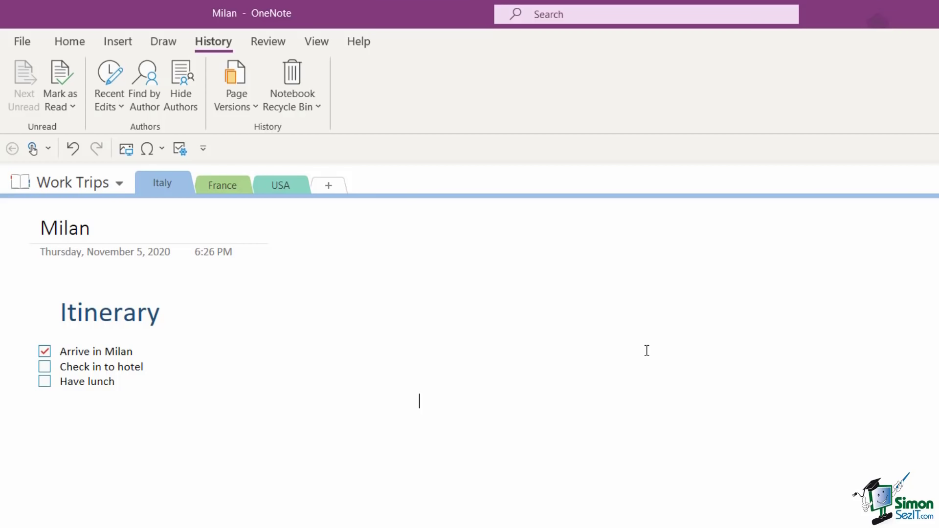
pyautogui.click(272, 42)
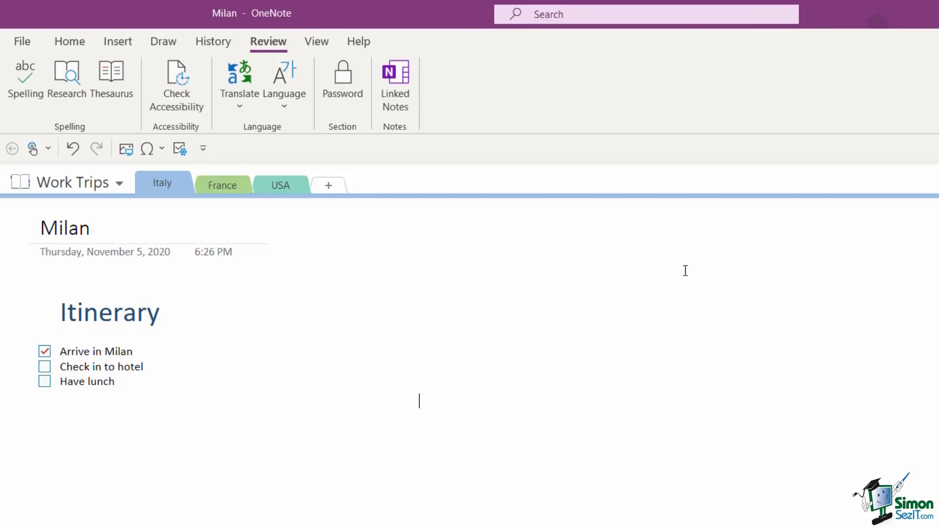
pyautogui.hotkey('alt', 'w')
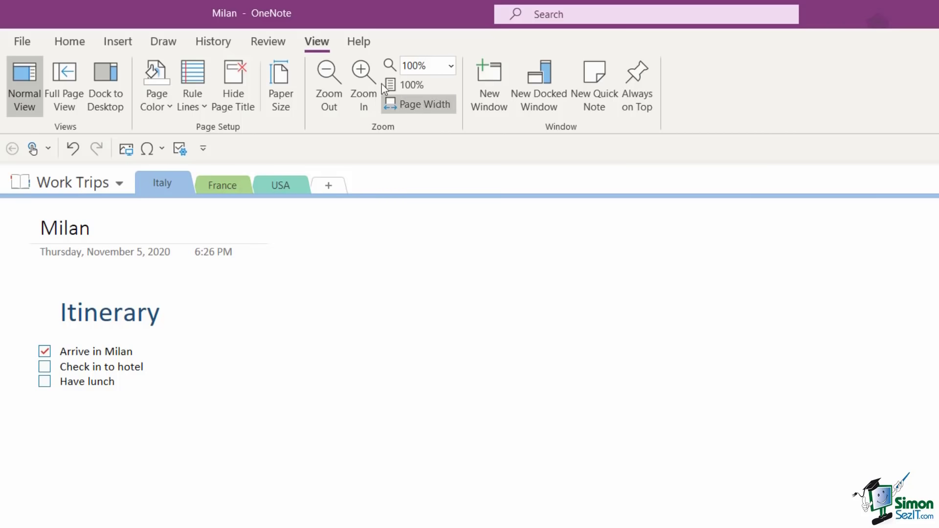
pyautogui.click(359, 43)
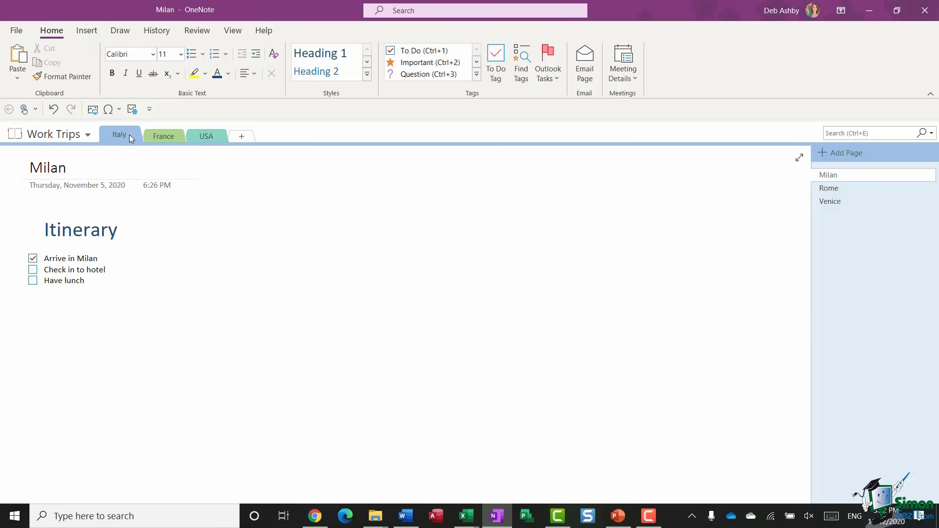
# Look at the France and USA sections of the Work Trips notebook, and return to the Italy section
pyautogui.click(163, 136)
pyautogui.click(204, 135)
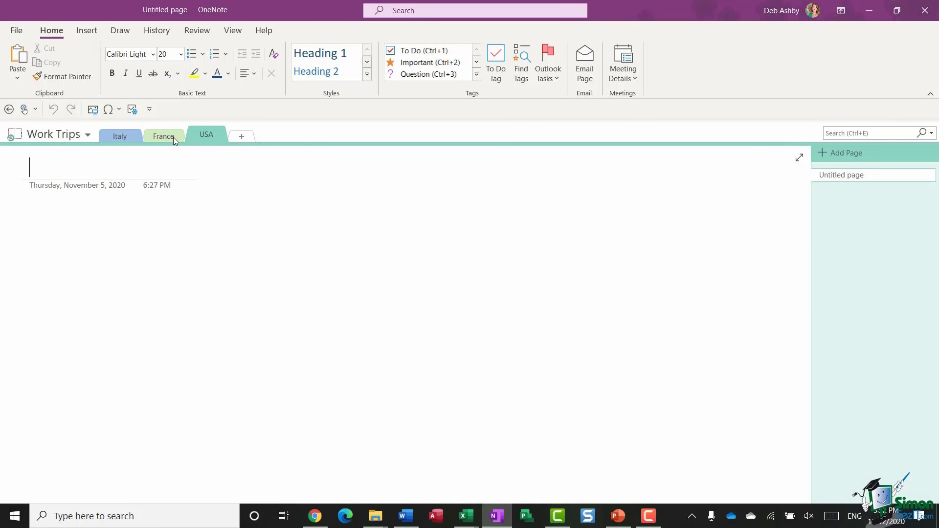
pyautogui.click(124, 136)
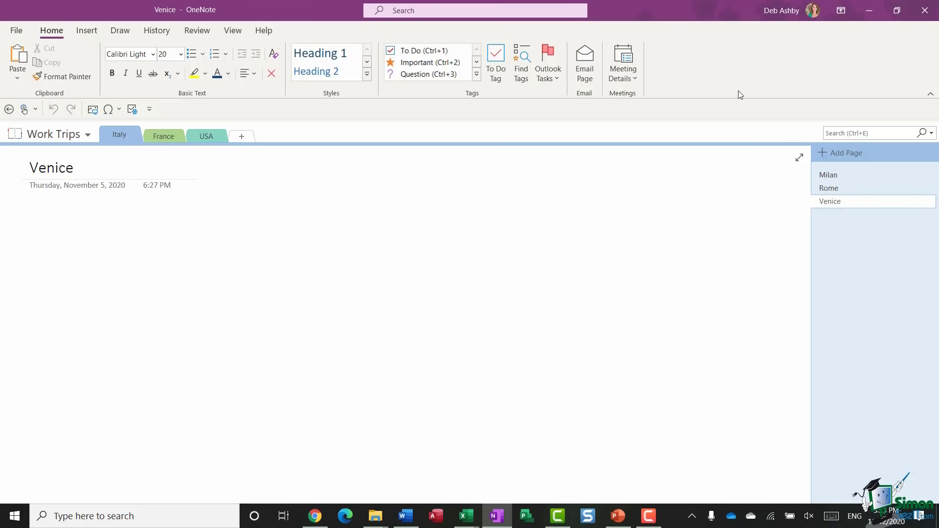
# Collapse the ribbon, reveal the Home commands temporarily, and restore the ribbon to its permanently expanded state
pyautogui.click(930, 96)
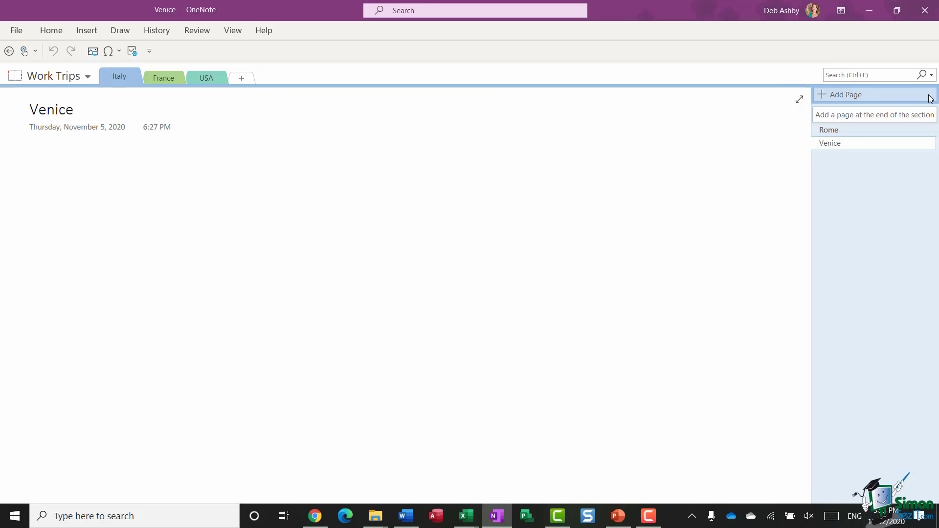
pyautogui.click(50, 30)
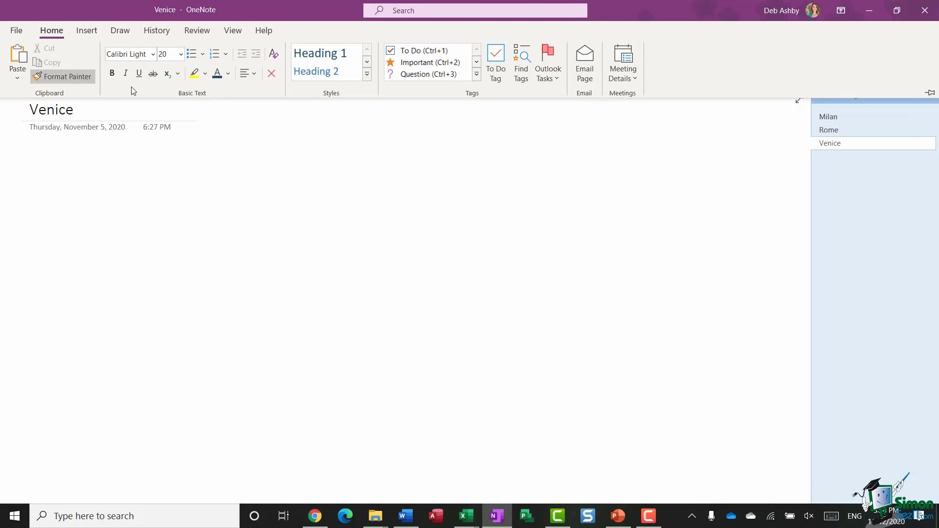
pyautogui.click(433, 286)
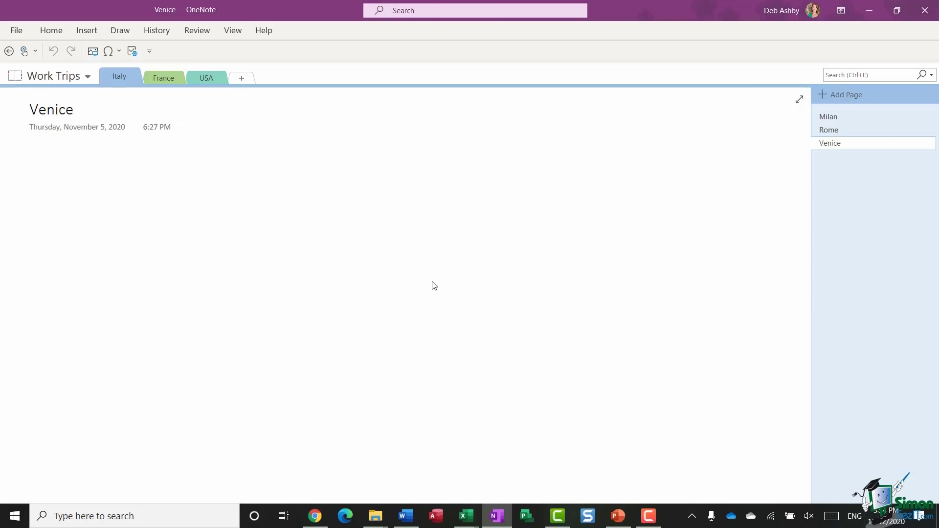
pyautogui.click(52, 35)
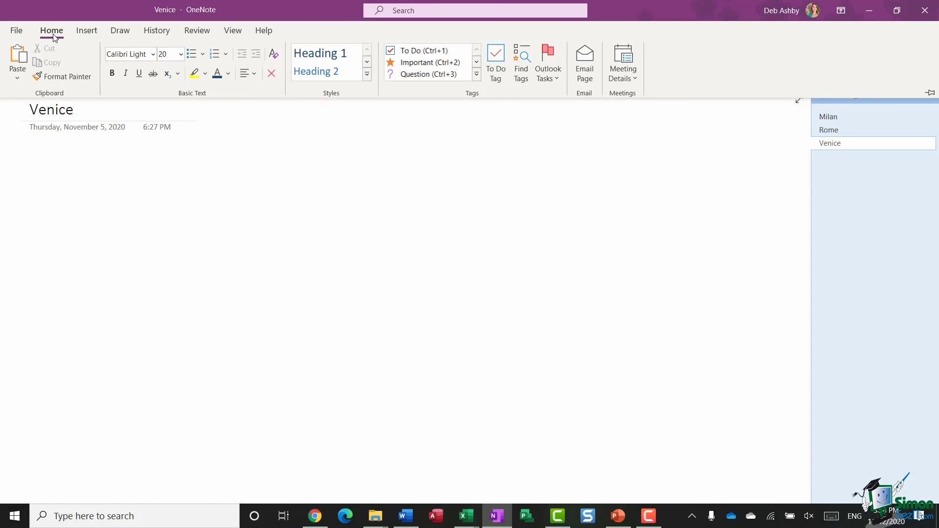
pyautogui.click(930, 96)
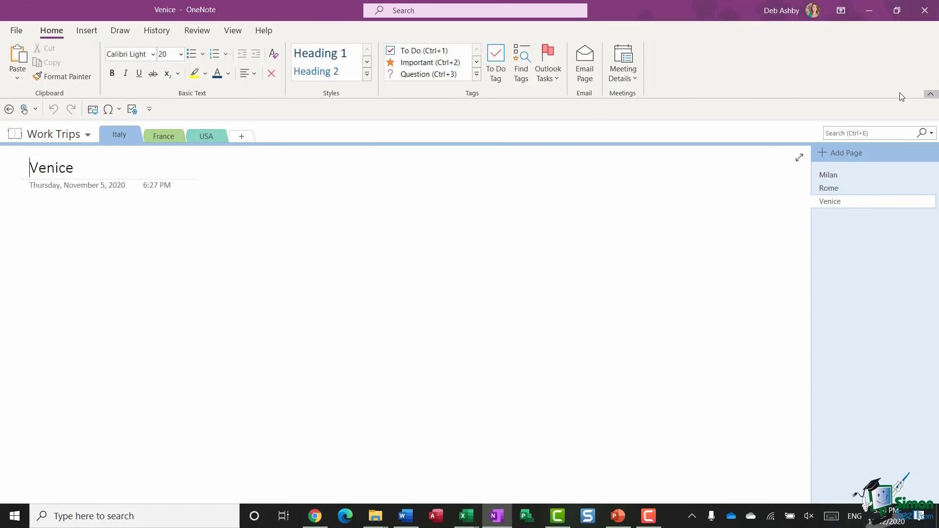
pyautogui.press('Return')
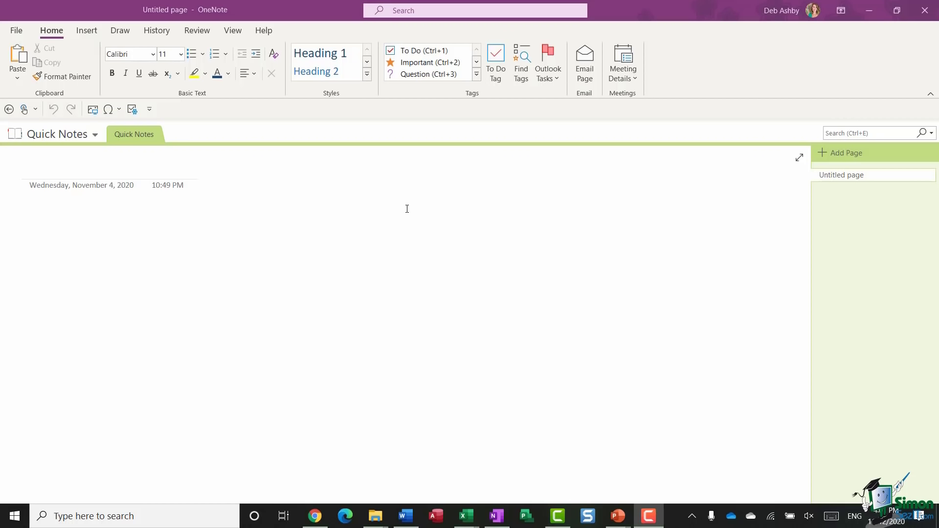
# Look through the storage locations offered for a new notebook, including This PC, Add a Place and Browse, and cancel the folder selection
pyautogui.click(16, 30)
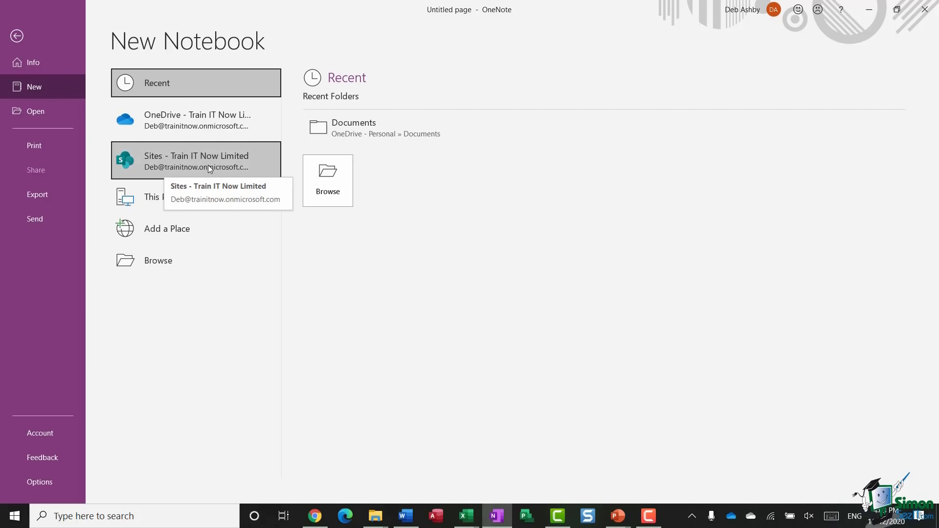
pyautogui.click(159, 200)
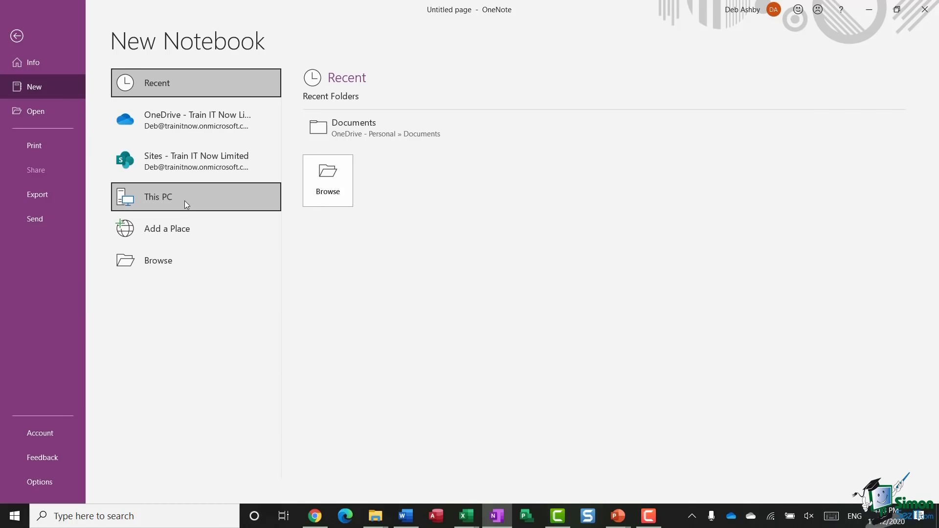
pyautogui.click(187, 230)
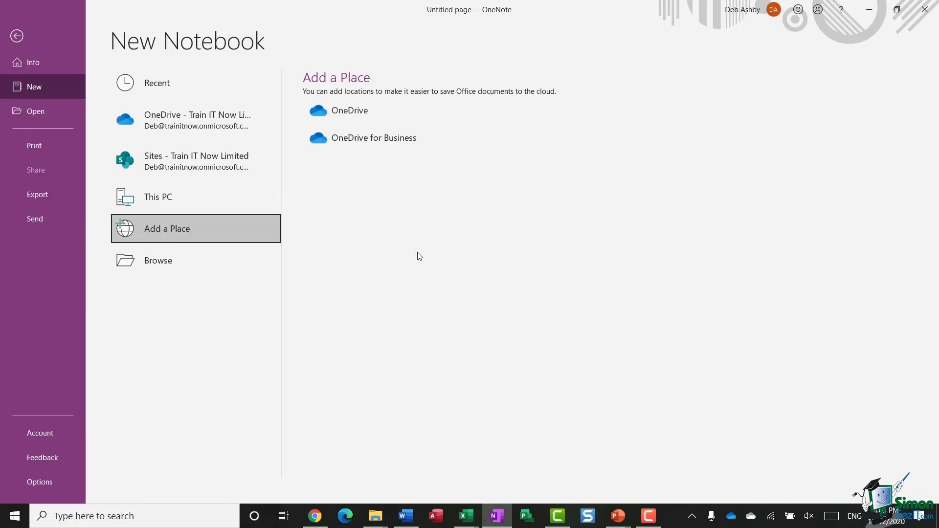
pyautogui.click(207, 265)
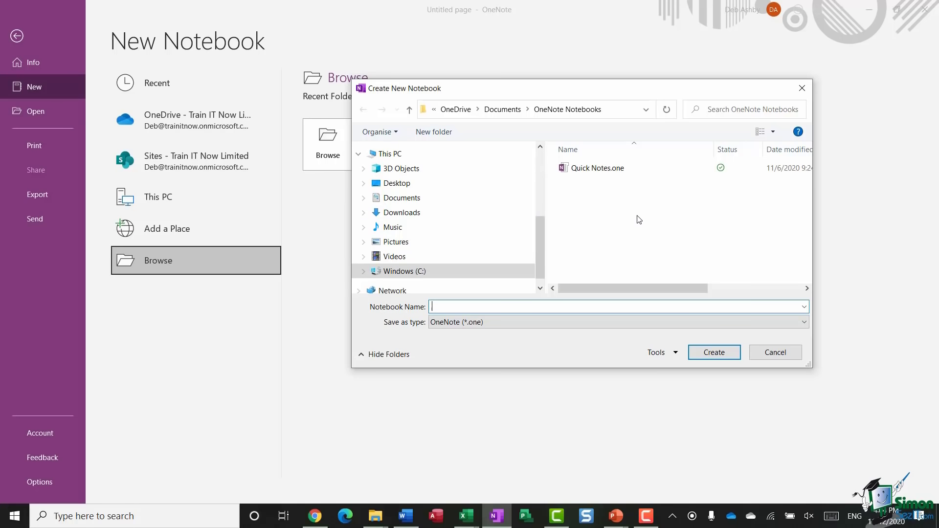
pyautogui.moveTo(538, 232); pyautogui.dragTo(539, 225)
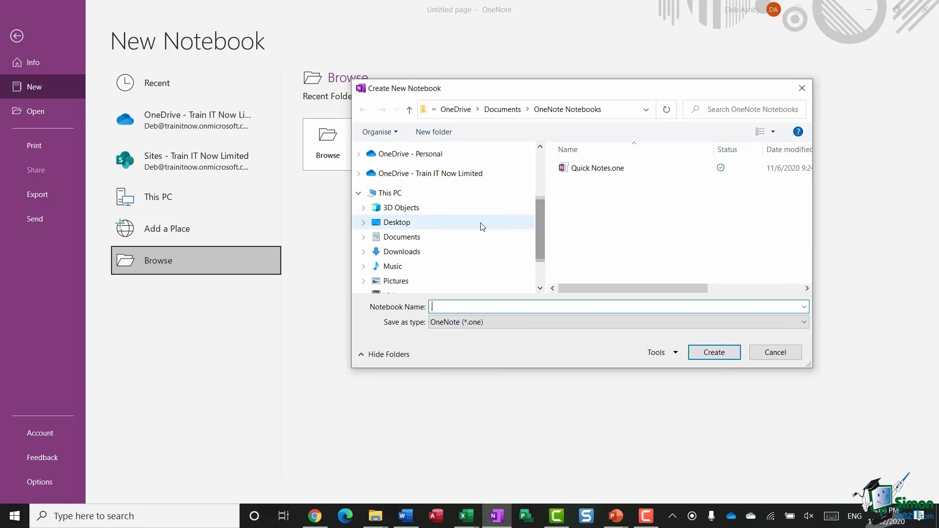
pyautogui.click(786, 357)
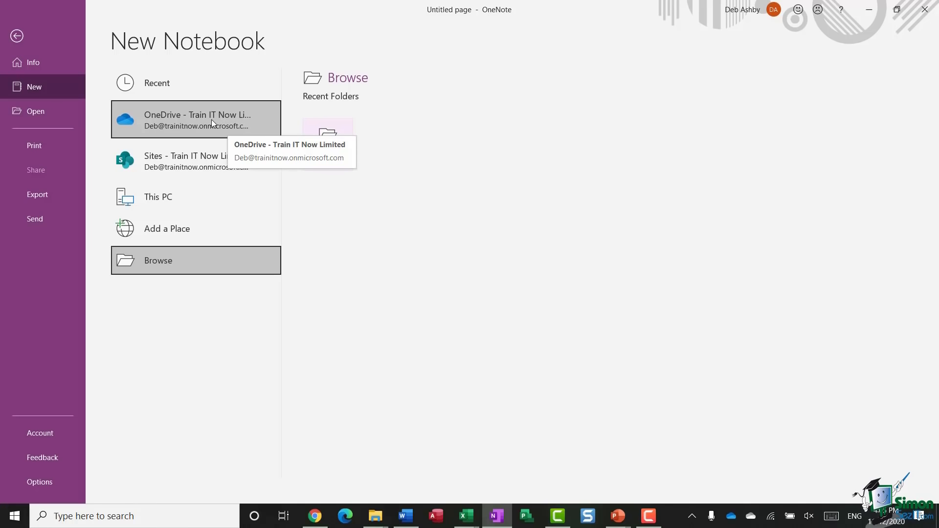
# Create a notebook named Project Artemis in the Notebooks folder of OneDrive - Train IT Now Limited, without inviting people to share it
pyautogui.click(211, 119)
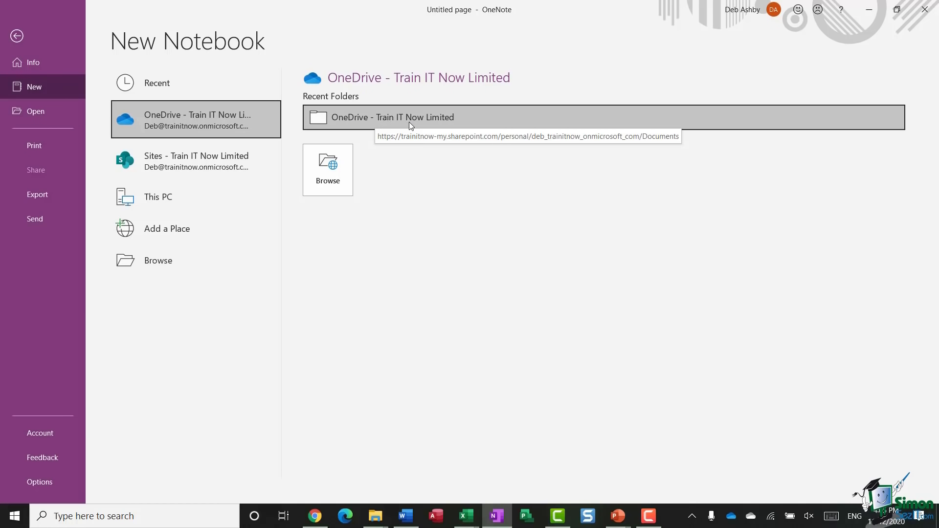
pyautogui.click(432, 122)
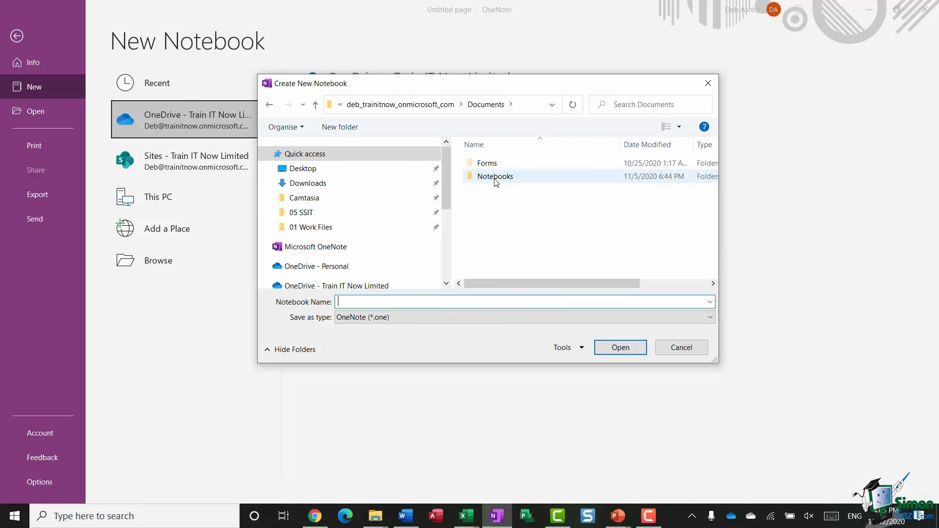
pyautogui.doubleClick(495, 180)
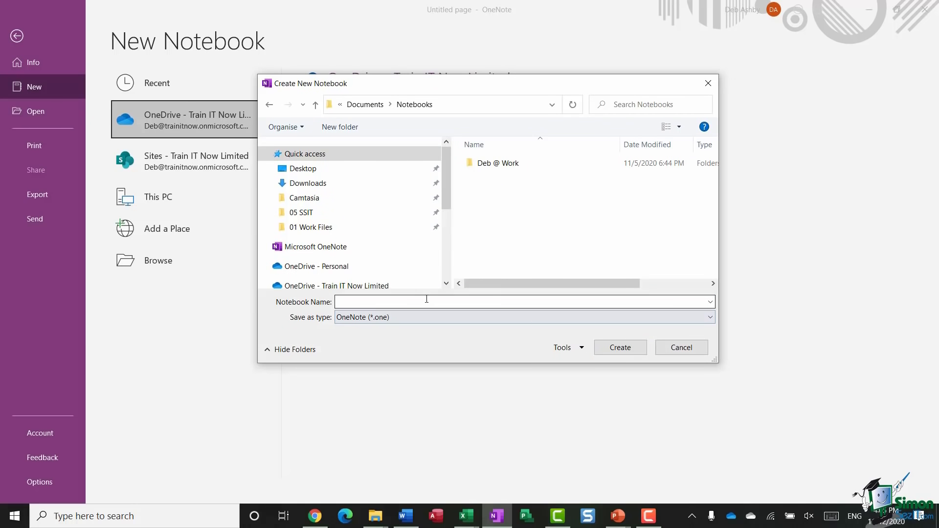
pyautogui.click(344, 304)
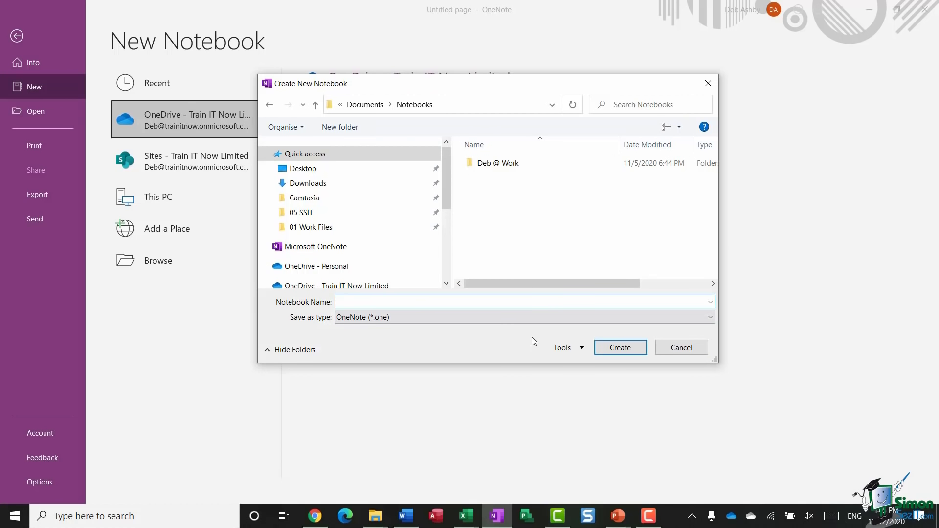
pyautogui.write('Project Artemis')
pyautogui.click(617, 348)
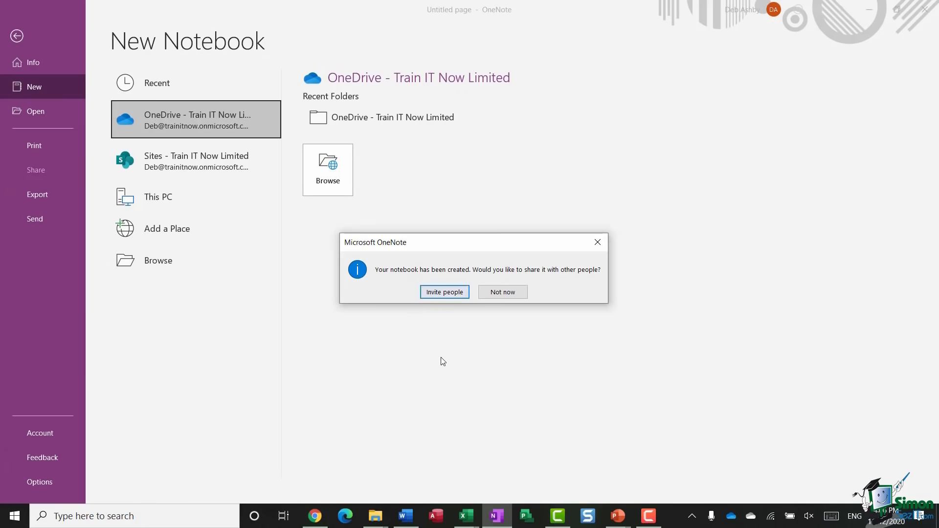
pyautogui.click(503, 292)
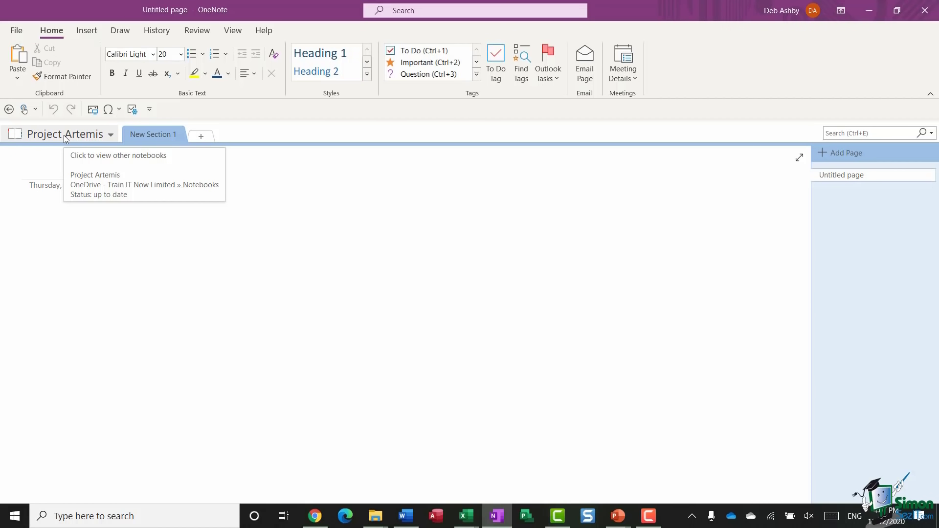
# Review the notebook list and the New Notebook page as ways to add a notebook, and return to Project Artemis
pyautogui.click(101, 136)
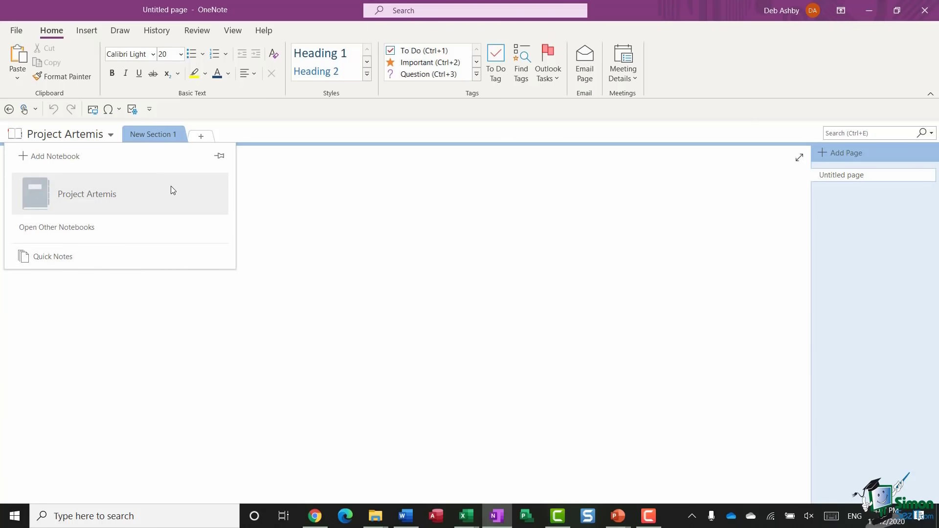
pyautogui.moveTo(177, 214)
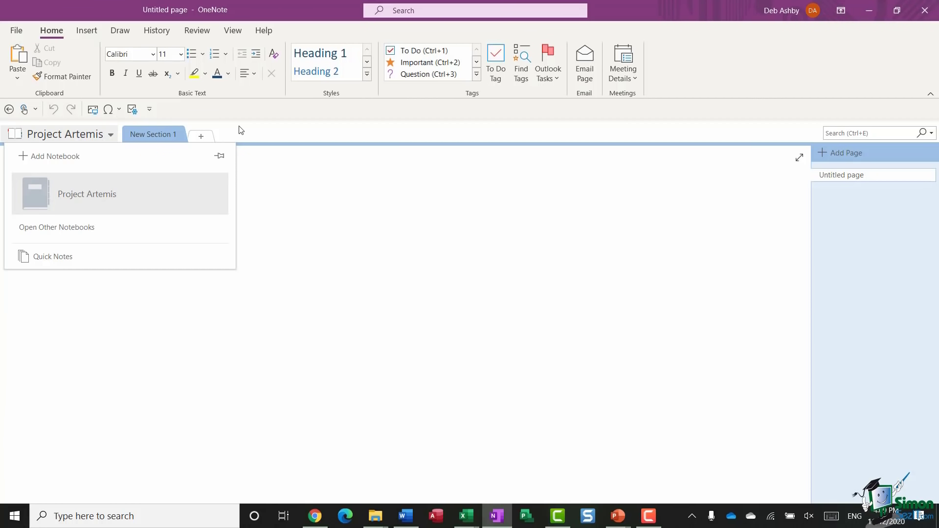
pyautogui.click(396, 220)
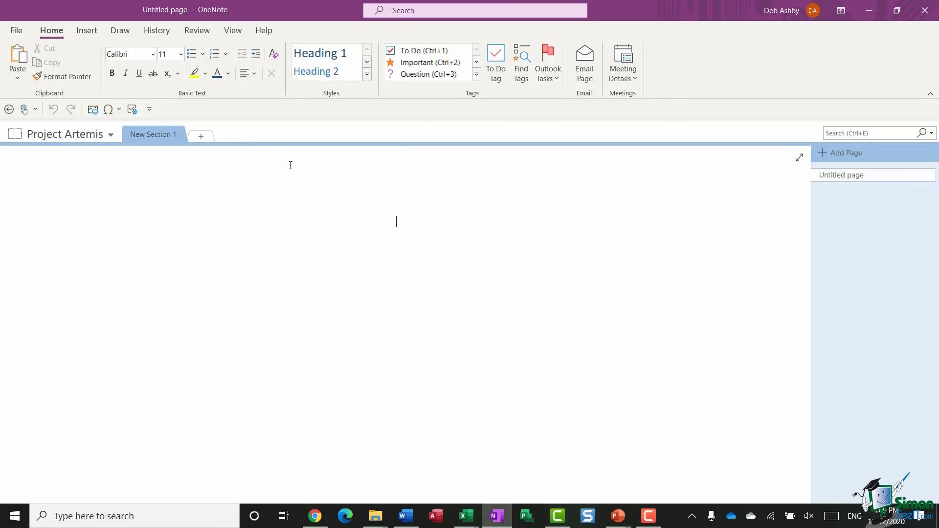
pyautogui.click(14, 33)
pyautogui.click(23, 91)
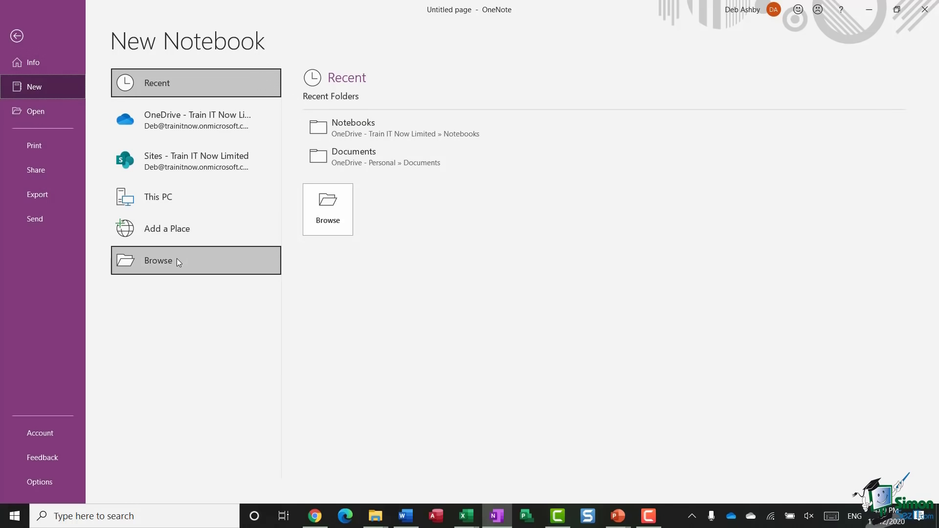
pyautogui.click(19, 37)
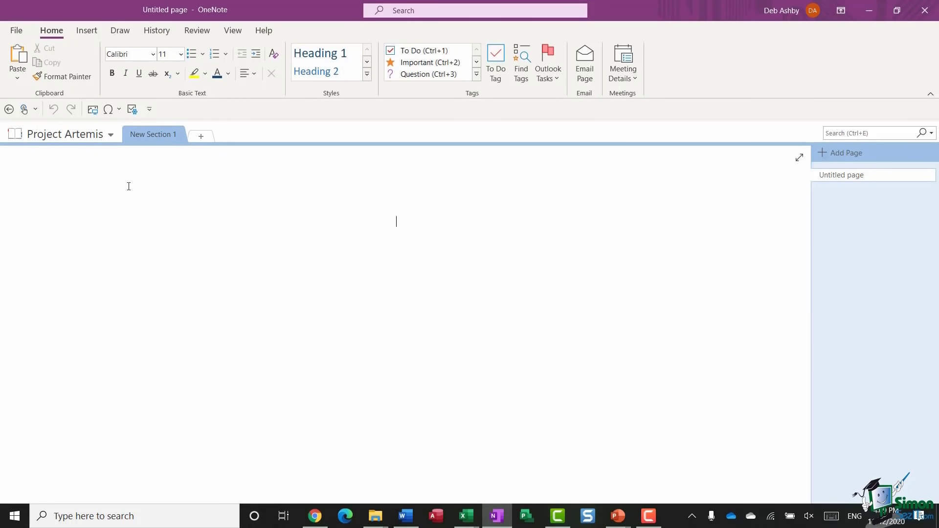
pyautogui.click(107, 134)
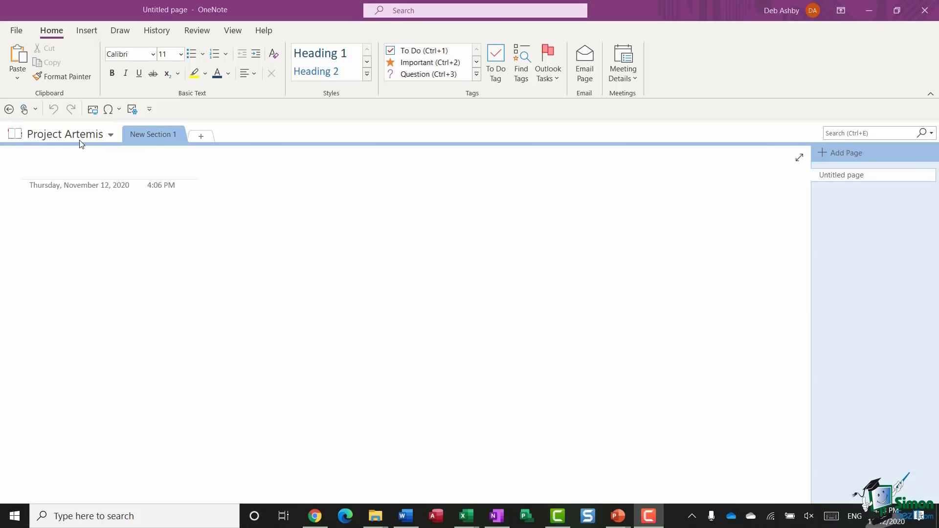
# Open the Project Artemis notebook's properties and compare its display name with the notebook files in File Explorer's Notebooks folder
pyautogui.click(111, 135)
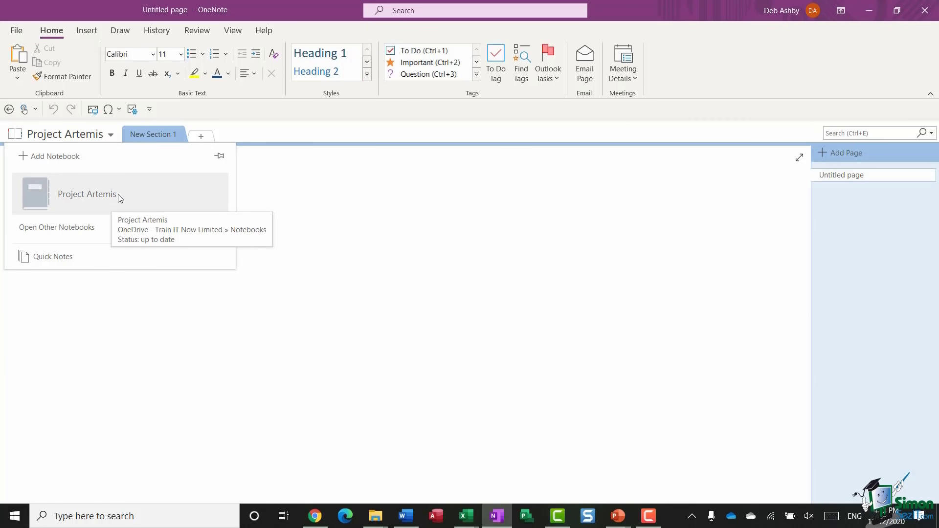
pyautogui.rightClick(145, 191)
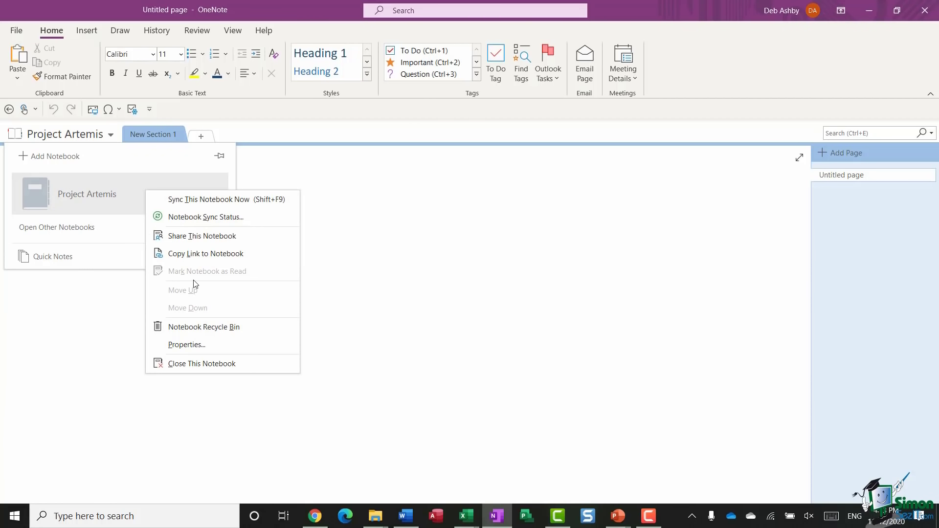
pyautogui.click(241, 347)
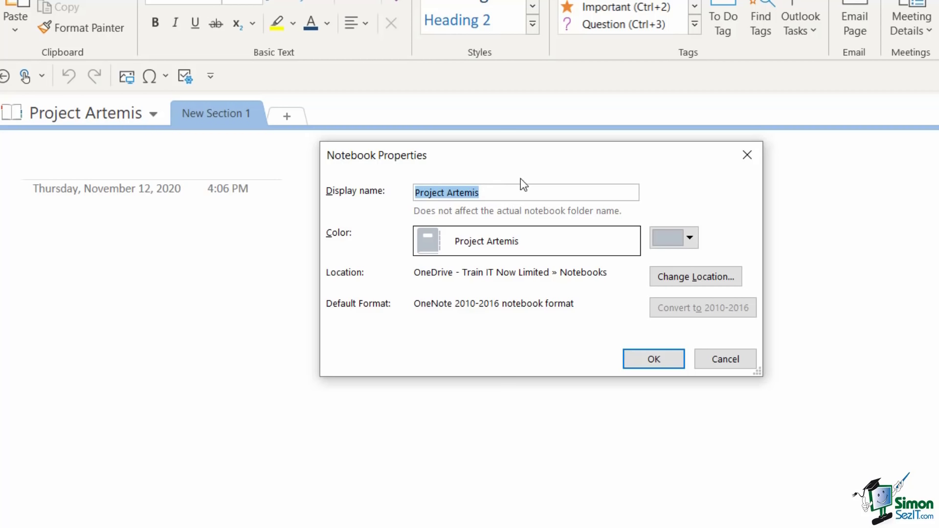
pyautogui.click(489, 193)
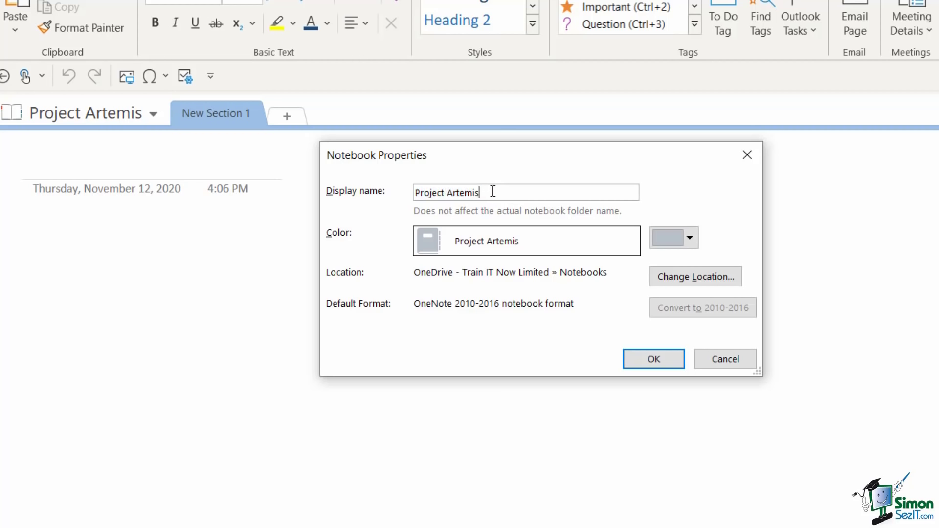
pyautogui.moveTo(509, 192); pyautogui.dragTo(373, 192)
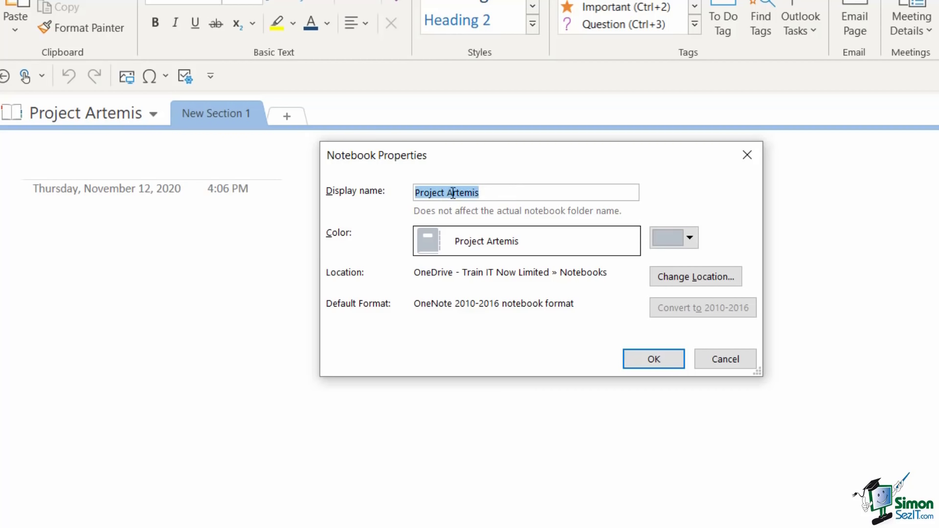
pyautogui.click(492, 192)
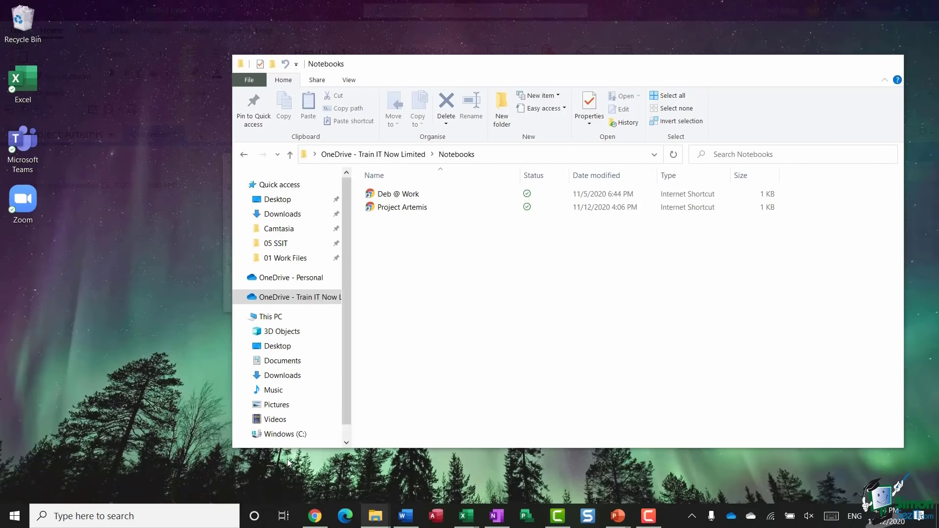
pyautogui.click(308, 457)
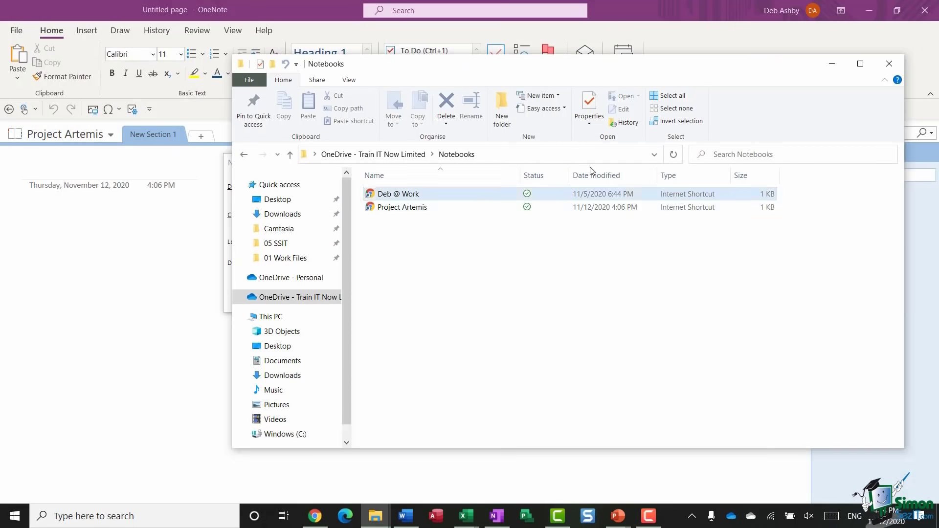
pyautogui.moveTo(540, 71); pyautogui.dragTo(696, 40)
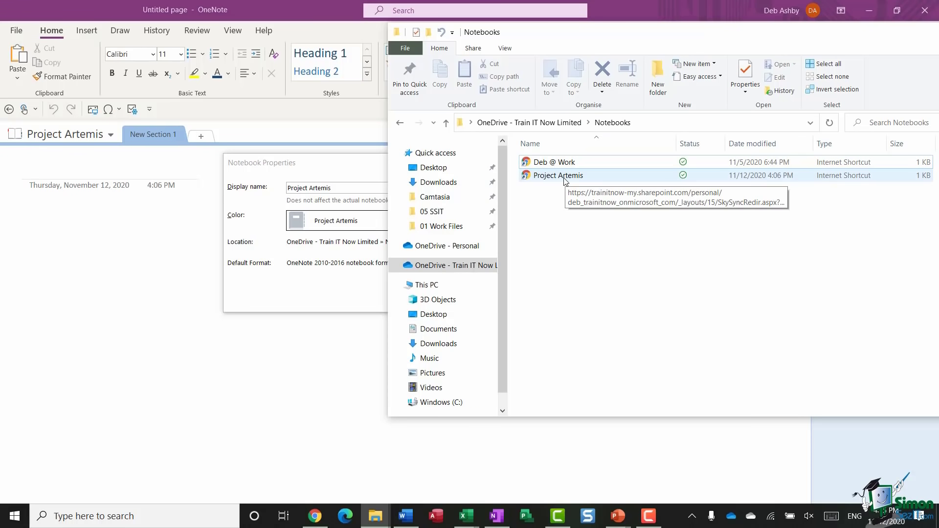
# Switch back to OneNote and set the notebook's display name to Project Beta
pyautogui.click(349, 191)
pyautogui.doubleClick(324, 190)
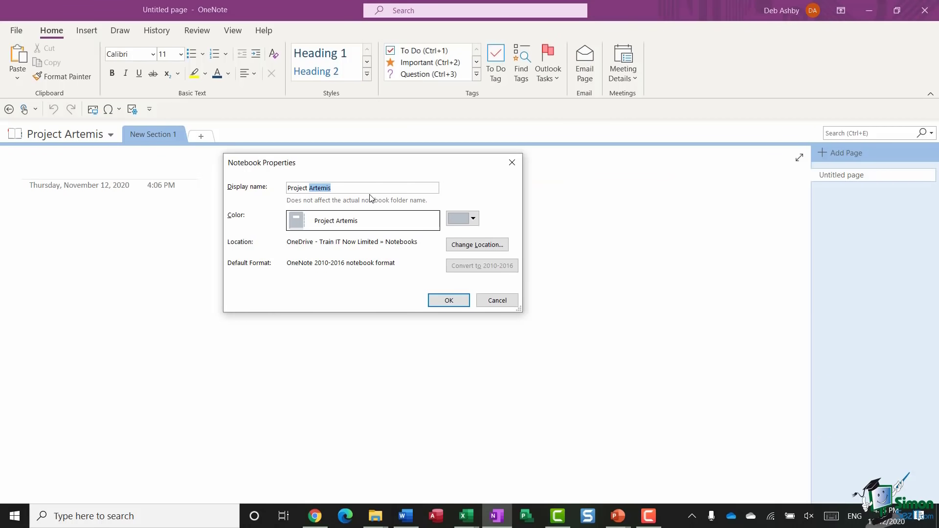
pyautogui.write('Beta')
pyautogui.click(457, 299)
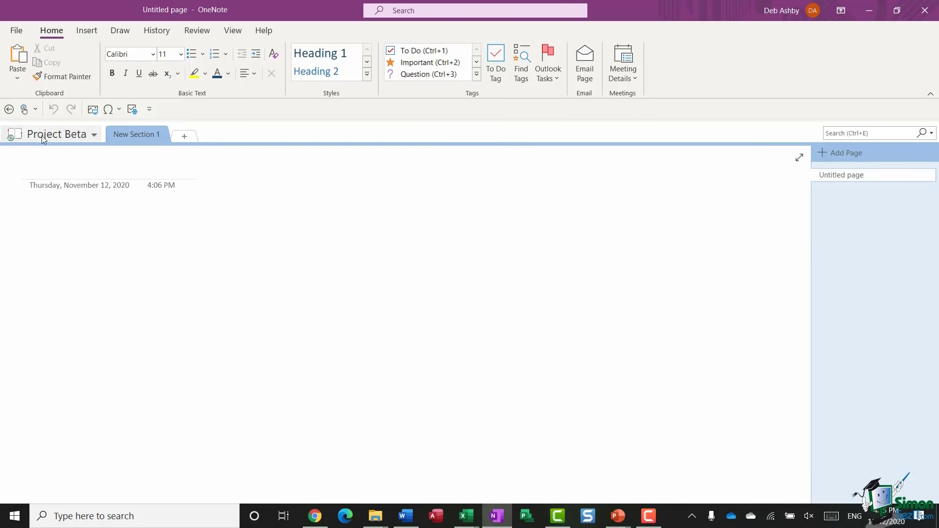
# Check the notebook's file name in the Notebooks folder in File Explorer, and return to OneNote
pyautogui.moveTo(380, 526)
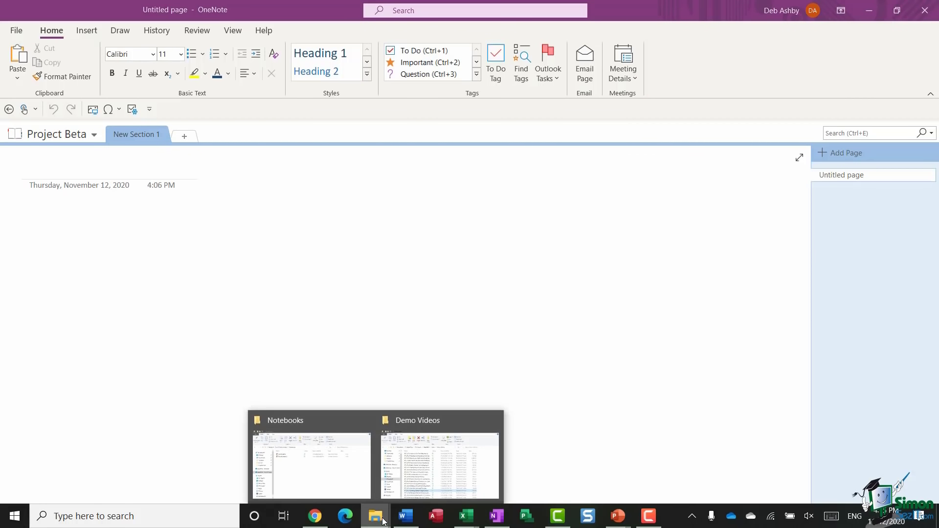
pyautogui.click(335, 483)
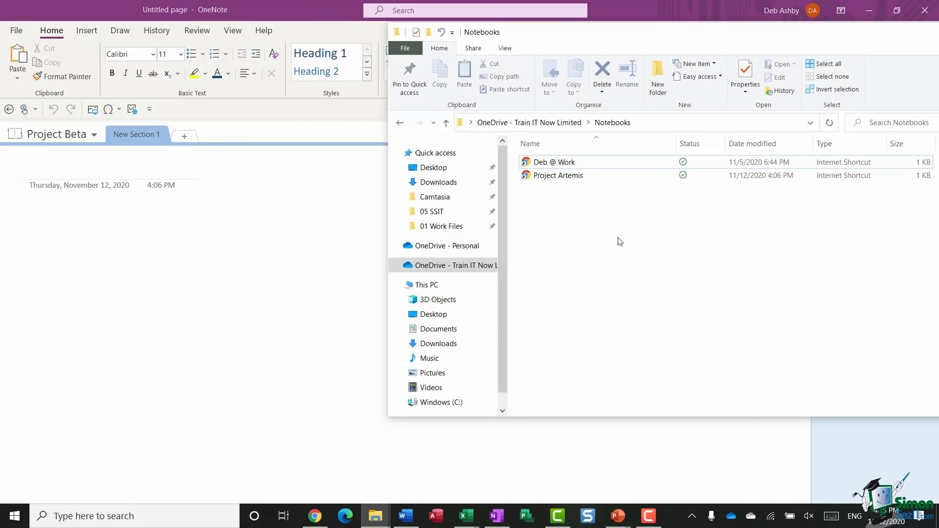
pyautogui.moveTo(799, 40); pyautogui.dragTo(660, 43)
pyautogui.click(846, 29)
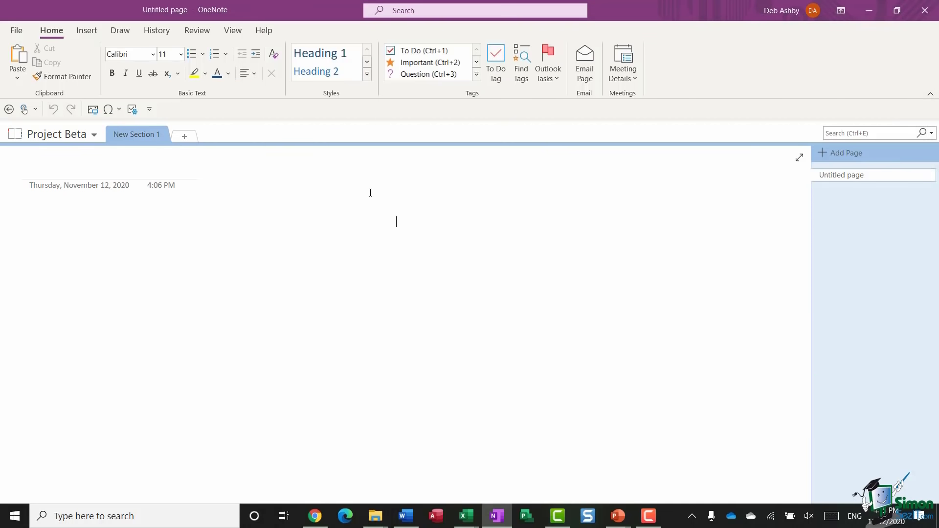
# Change the display name of the Project Beta notebook to Project Artemis in its properties
pyautogui.click(93, 134)
pyautogui.rightClick(100, 189)
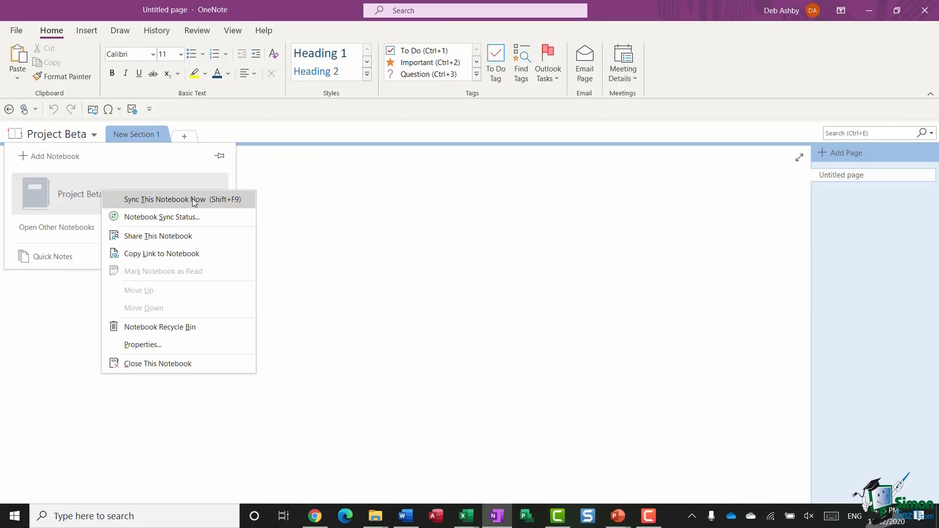
pyautogui.click(192, 343)
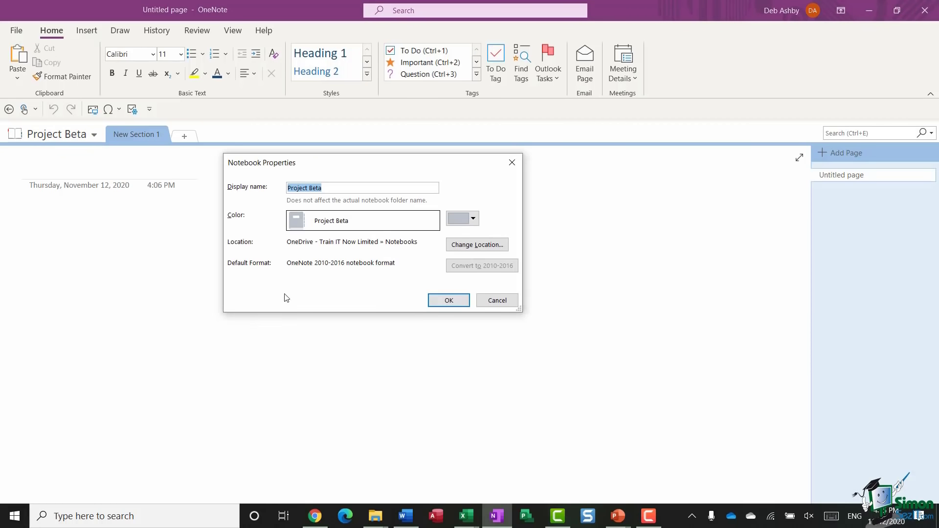
pyautogui.click(319, 191)
pyautogui.doubleClick(317, 191)
pyautogui.write('Artemis')
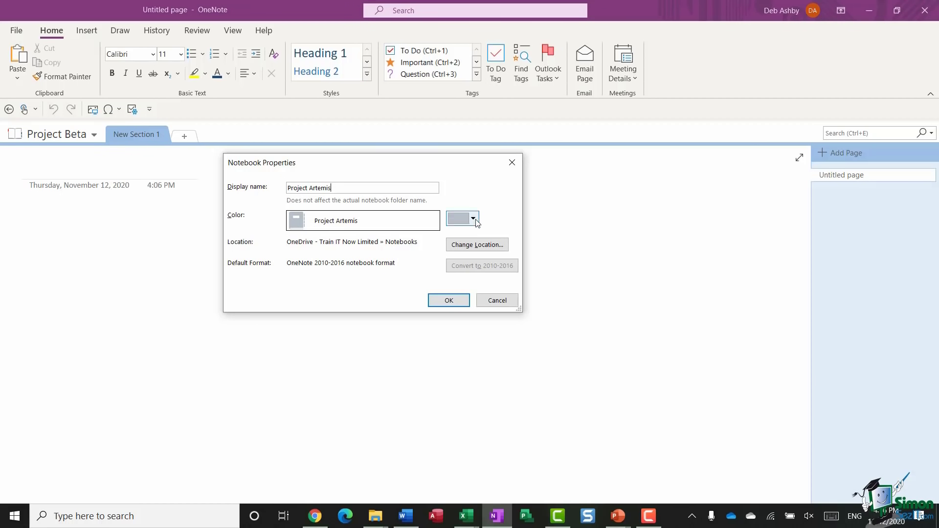
# Set the notebook's color to Purple and apply the properties, cancelling the choice of another sync location
pyautogui.click(472, 218)
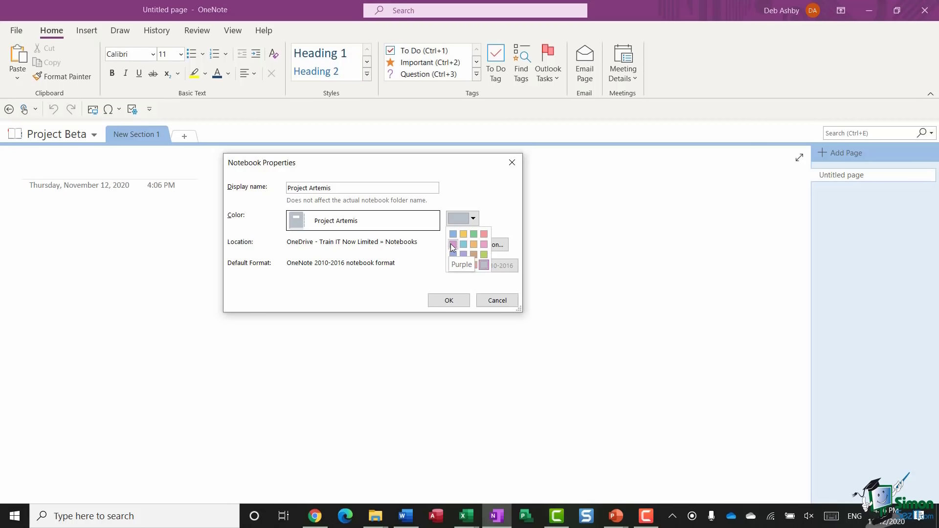
pyautogui.click(453, 245)
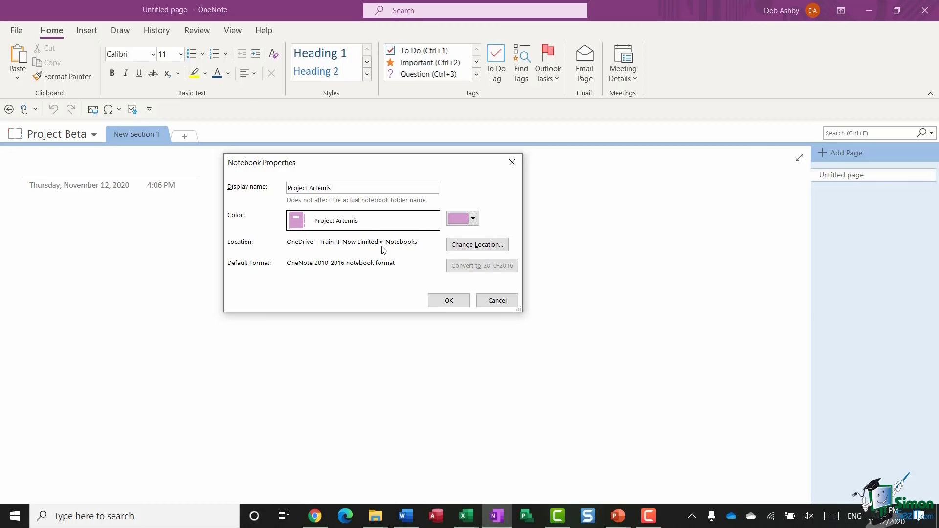
pyautogui.click(484, 249)
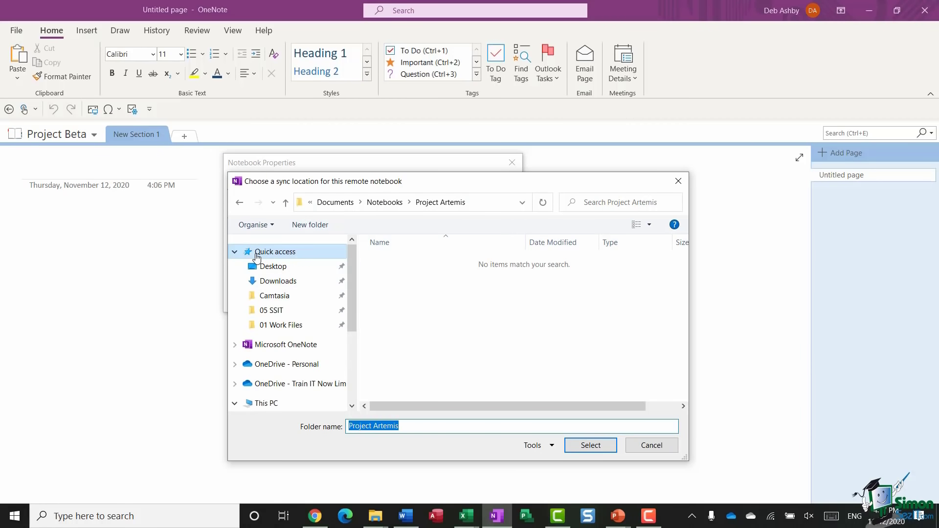
pyautogui.click(651, 449)
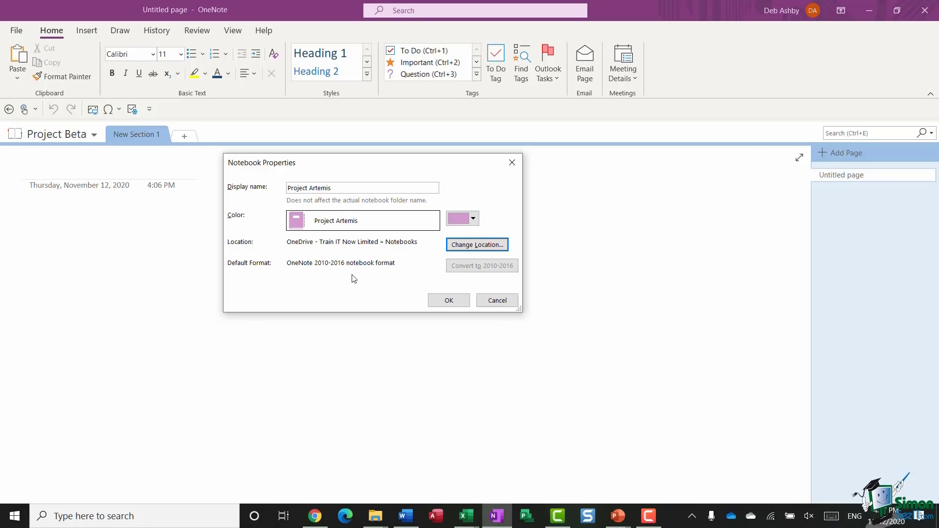
pyautogui.click(449, 301)
pyautogui.click(111, 135)
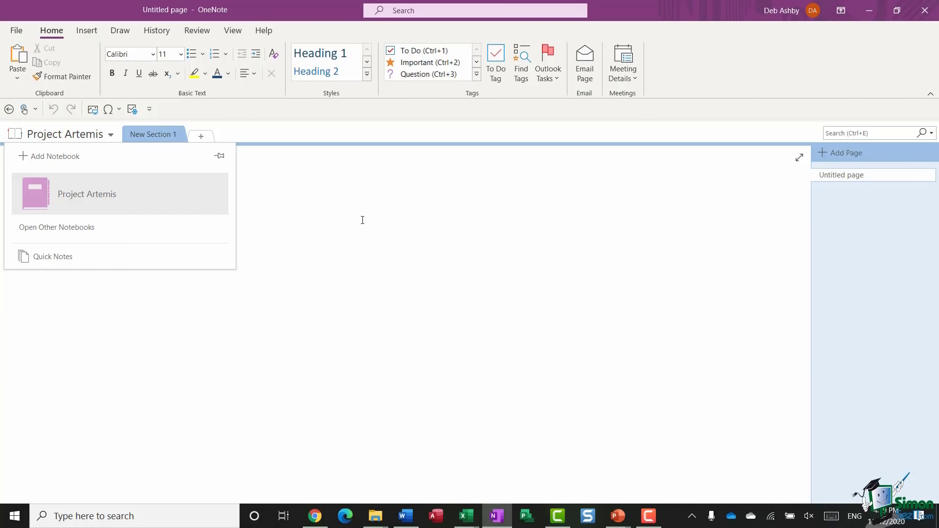
pyautogui.click(362, 220)
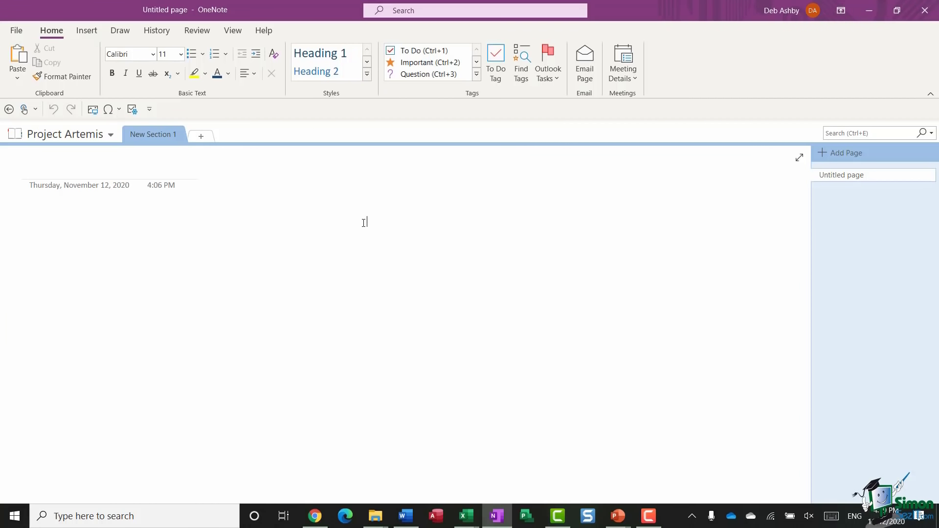
# View the Notebook Information page, and close the Project Artemis notebook from the notebook list
pyautogui.click(18, 32)
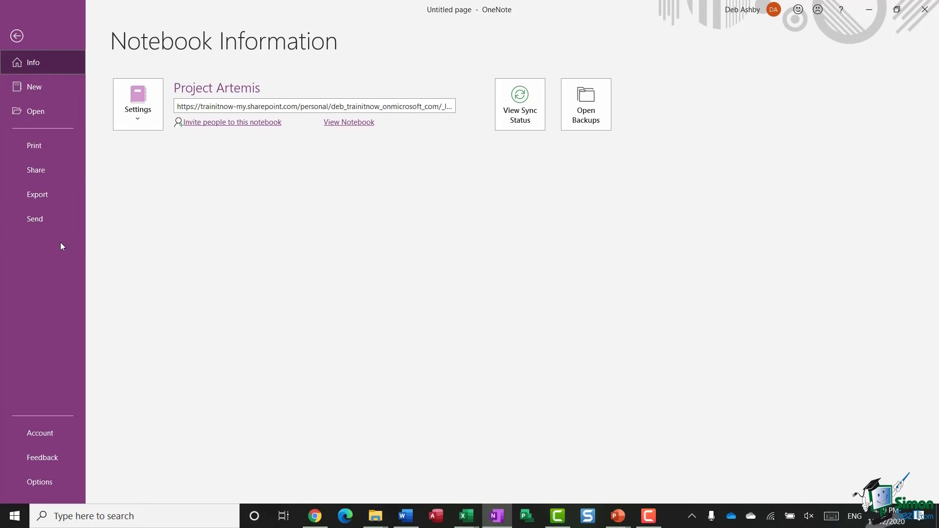
pyautogui.click(18, 36)
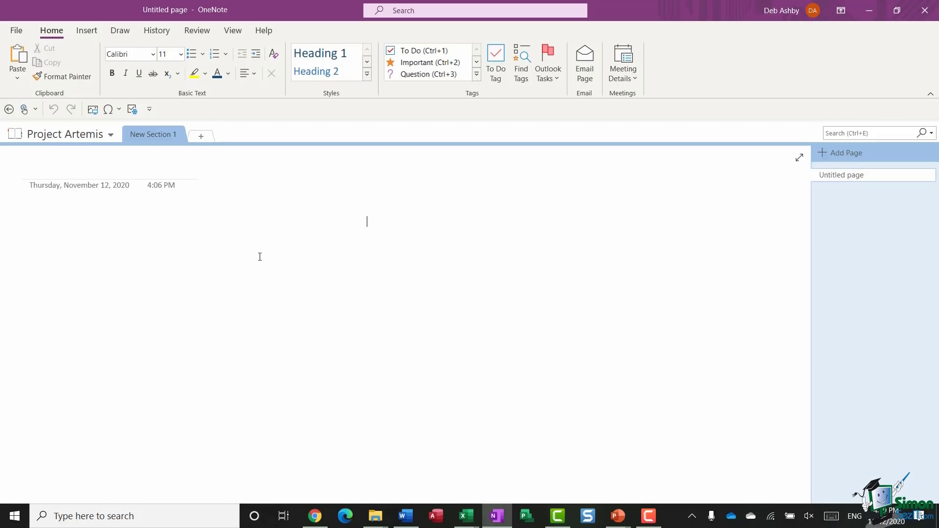
pyautogui.click(111, 135)
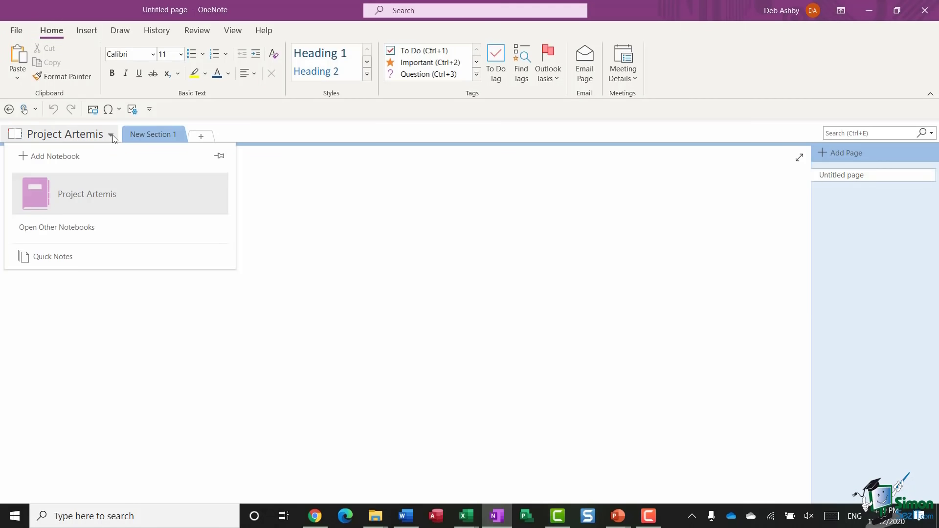
pyautogui.rightClick(133, 186)
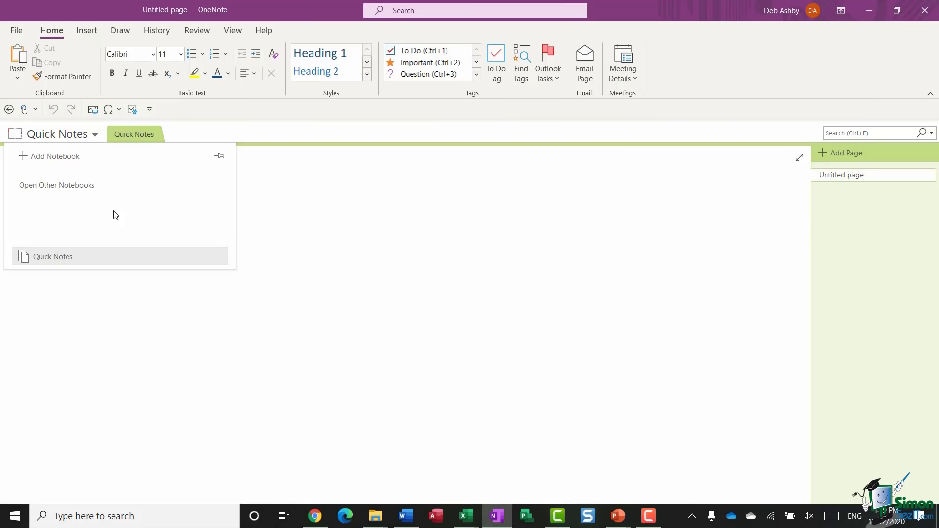
pyautogui.click(256, 215)
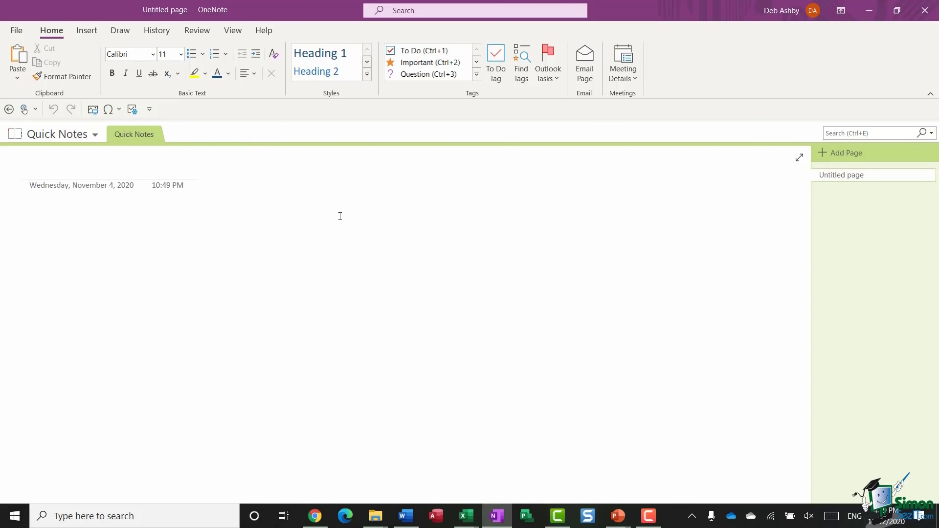
# Reopen the Project Artemis notebook from the recently used notebooks
pyautogui.click(17, 31)
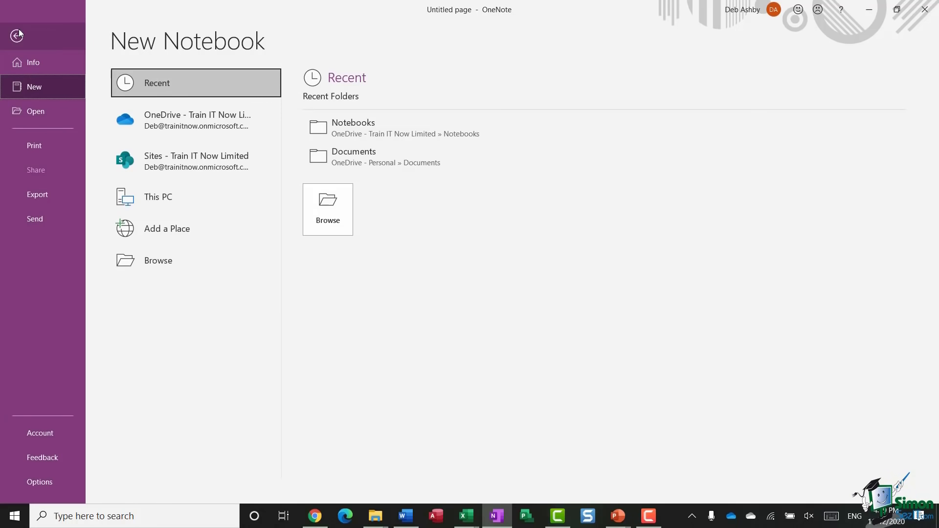
pyautogui.click(25, 110)
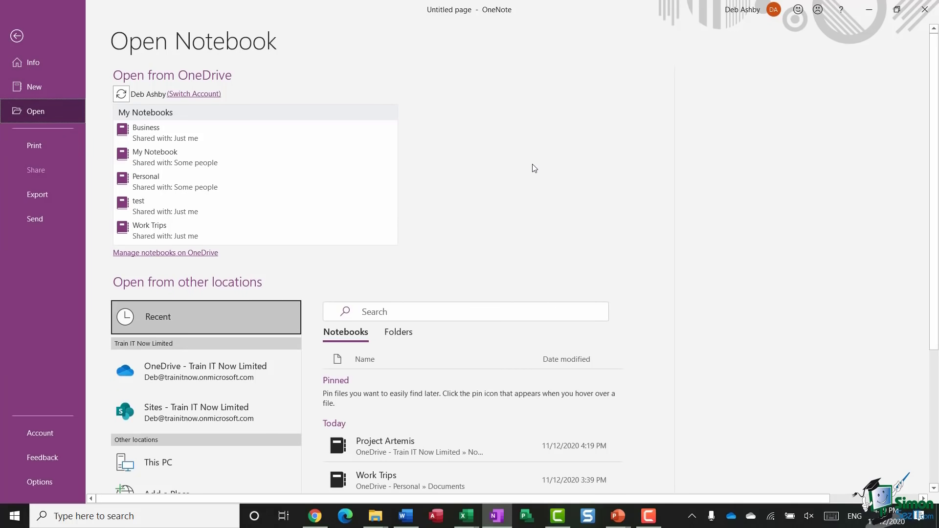
pyautogui.scroll(-3, 535, 168)
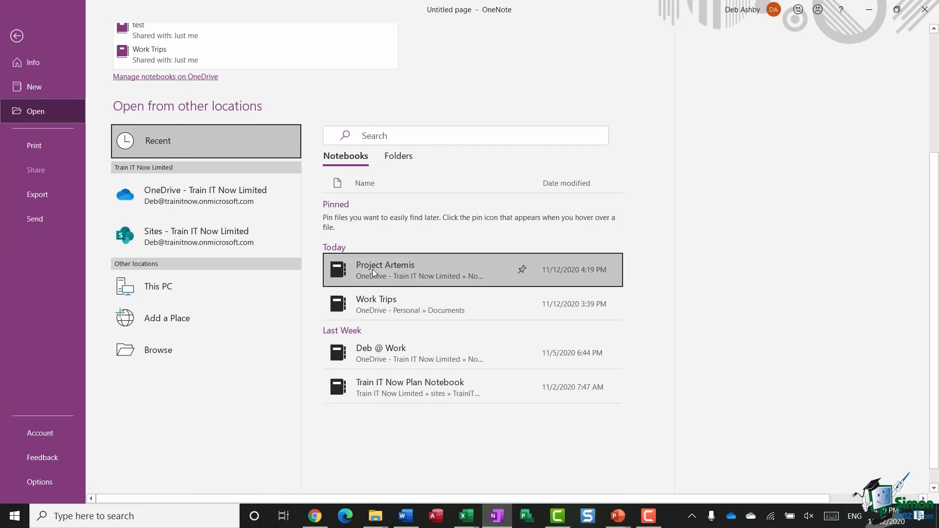
pyautogui.click(439, 264)
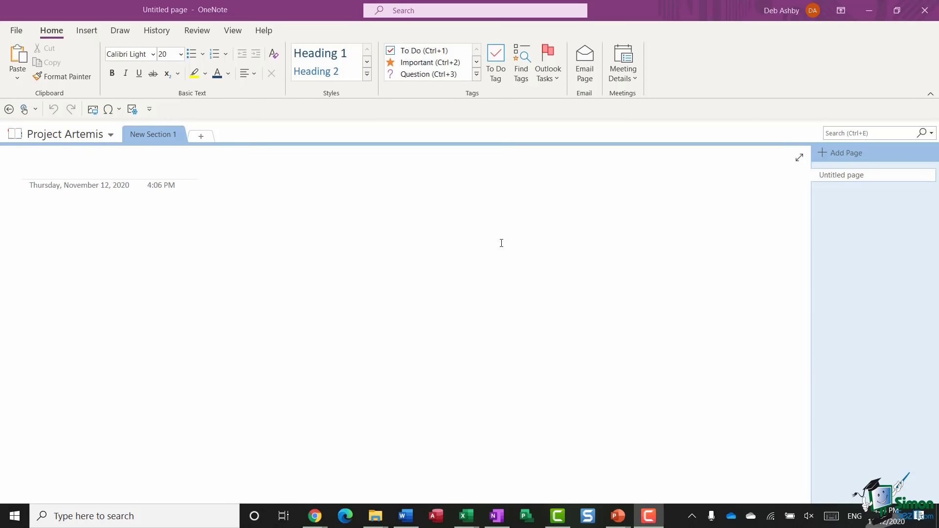
# View the Project Artemis notebook's properties and close them without changing anything
pyautogui.click(334, 221)
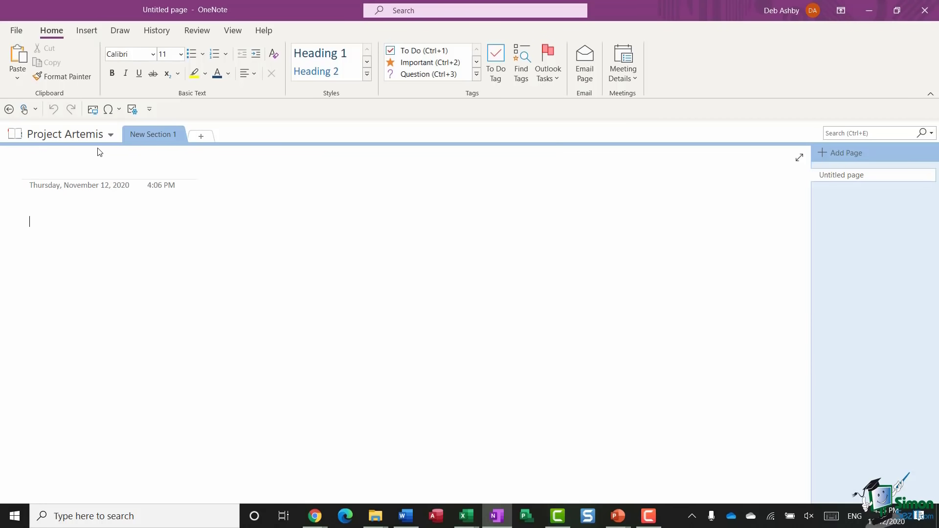
pyautogui.click(112, 134)
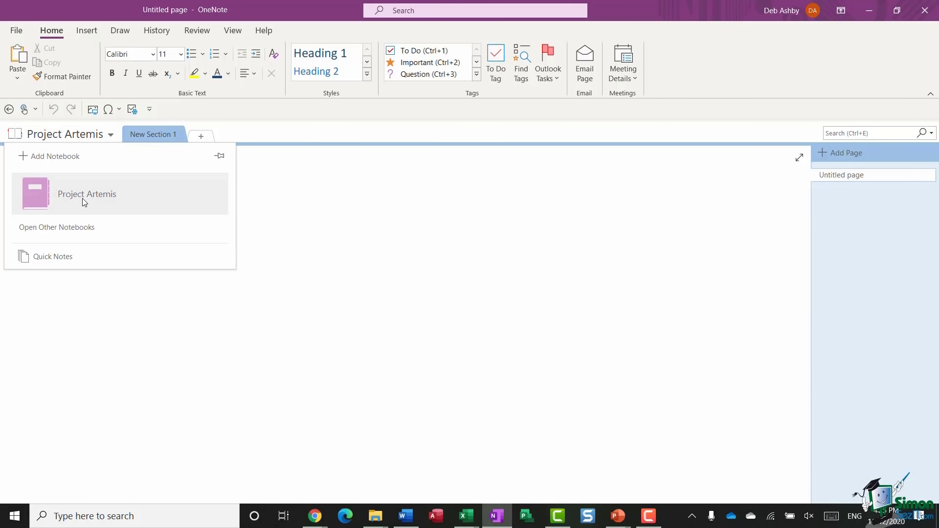
pyautogui.rightClick(161, 204)
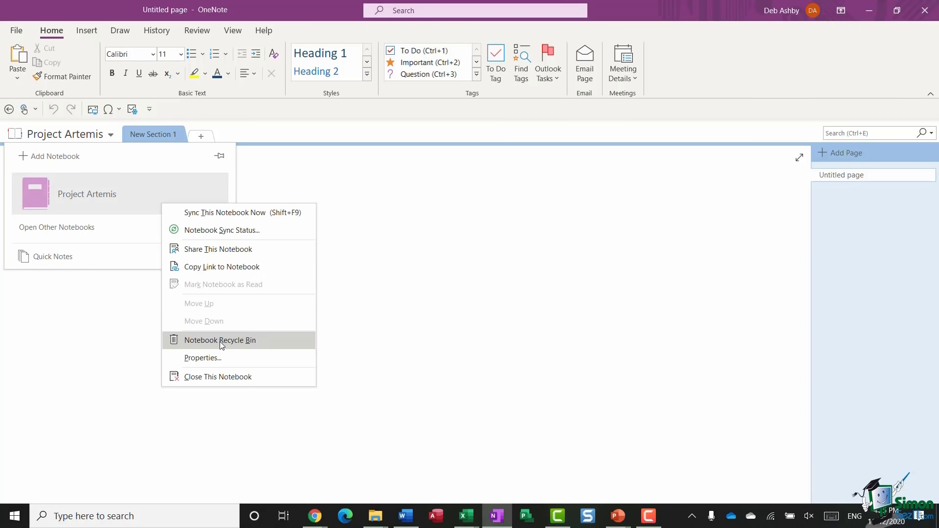
pyautogui.click(216, 358)
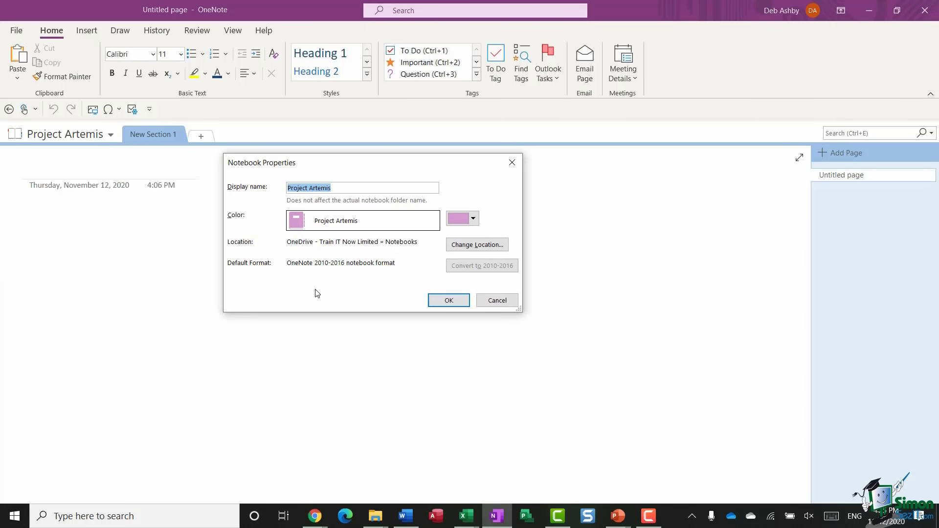
pyautogui.click(448, 300)
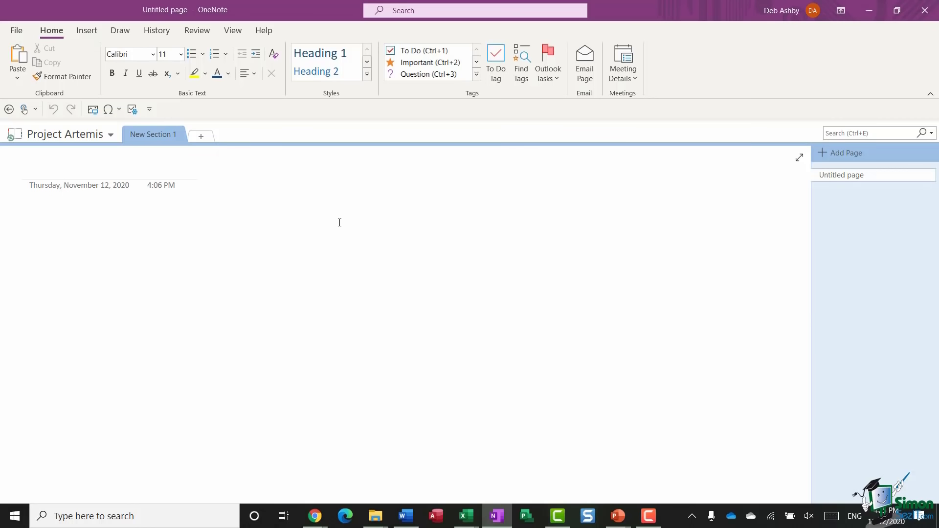
# Examine the management options available for the Project Artemis notebook, including the one for closing it, without applying any
pyautogui.click(102, 134)
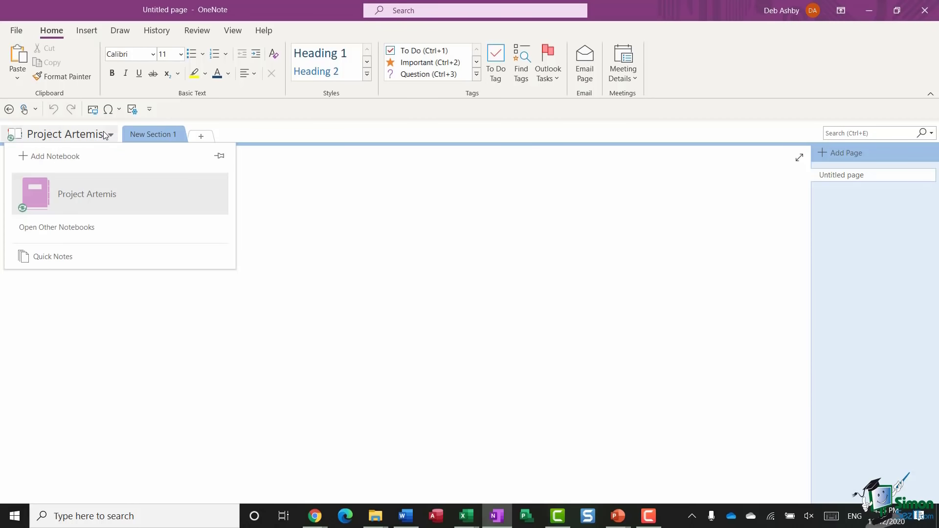
pyautogui.rightClick(104, 195)
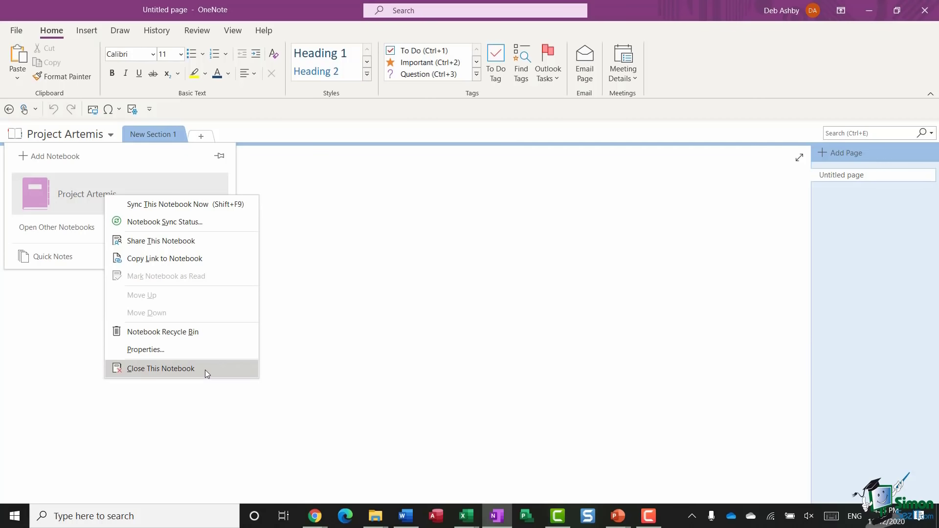
pyautogui.click(405, 232)
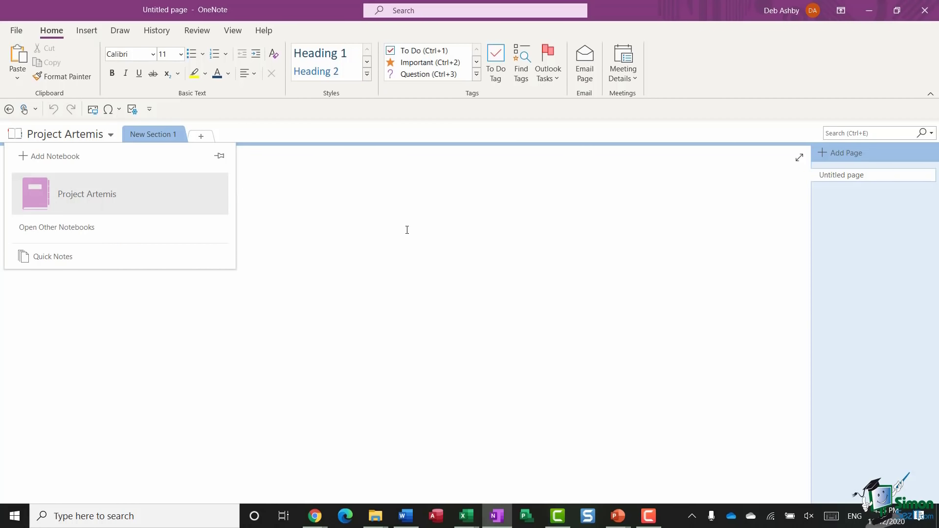
pyautogui.click(401, 232)
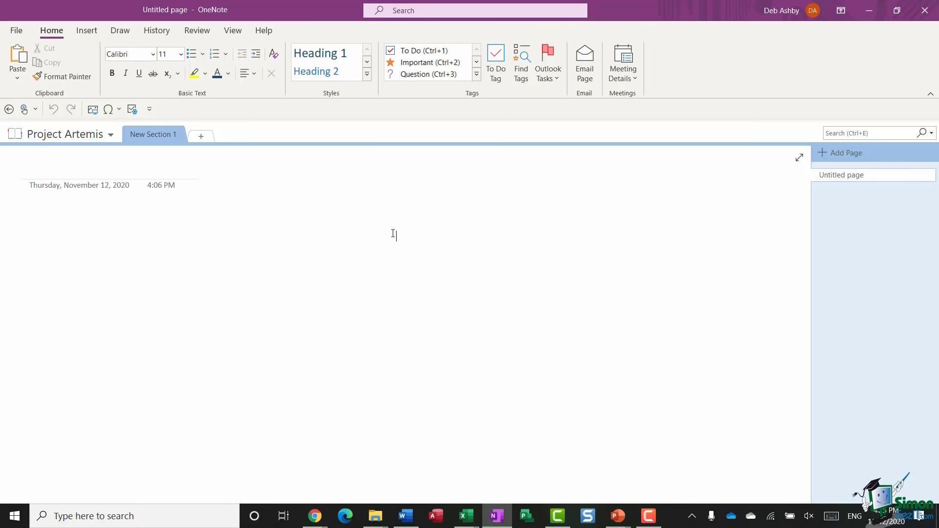
pyautogui.click(397, 233)
pyautogui.click(378, 226)
pyautogui.click(111, 134)
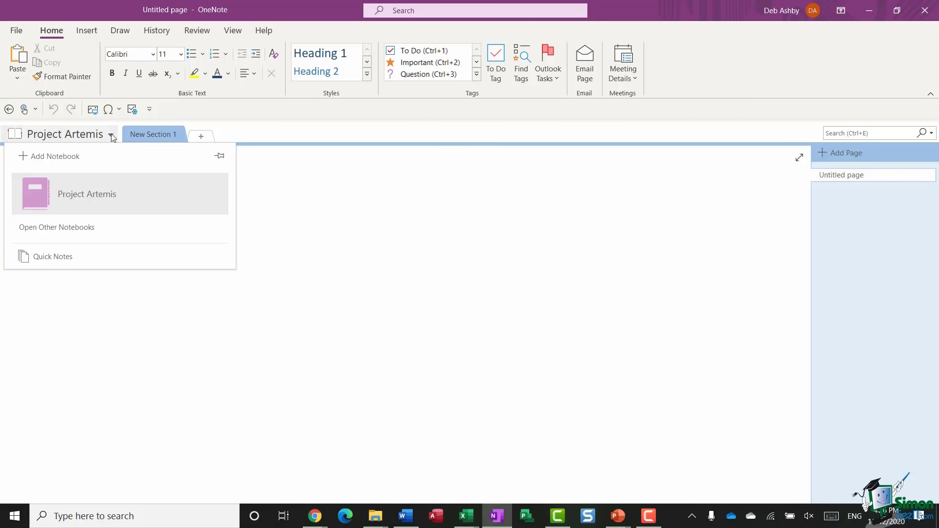
pyautogui.rightClick(112, 195)
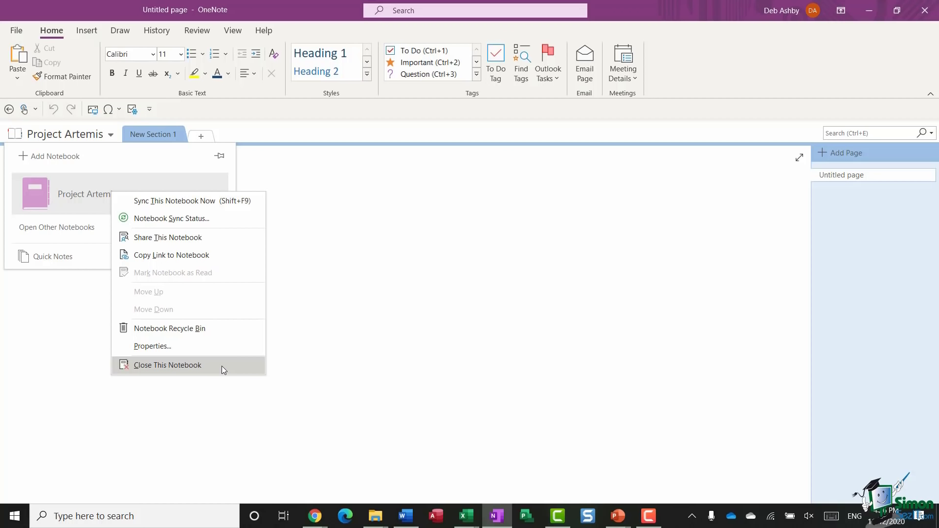
pyautogui.click(381, 257)
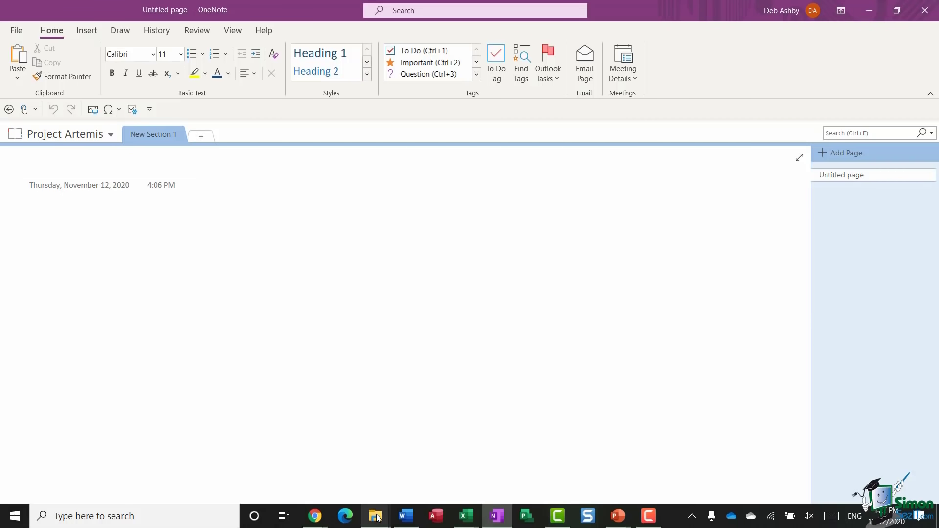
# Try to delete the Project Artemis shortcut from the OneDrive Notebooks folder in File Explorer, and minimize that window
pyautogui.moveTo(377, 517)
pyautogui.click(332, 483)
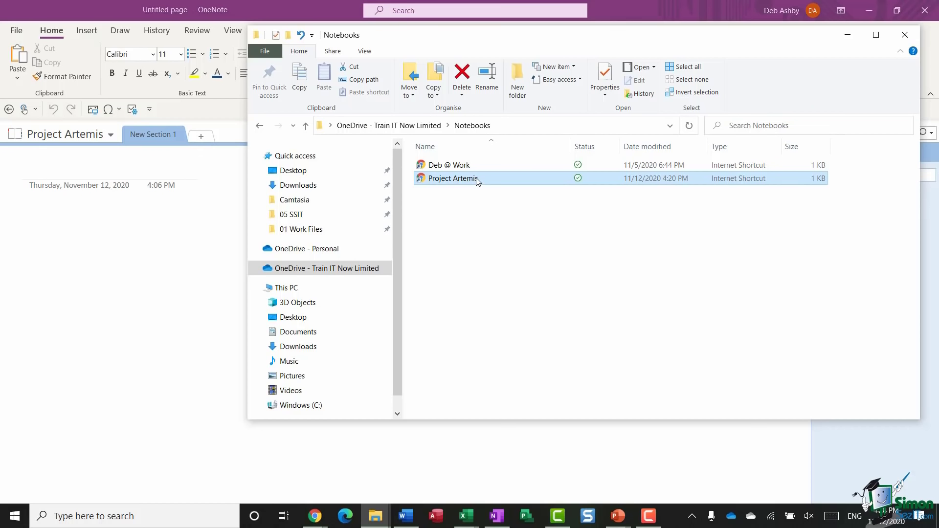
pyautogui.moveTo(483, 181)
pyautogui.press('Delete')
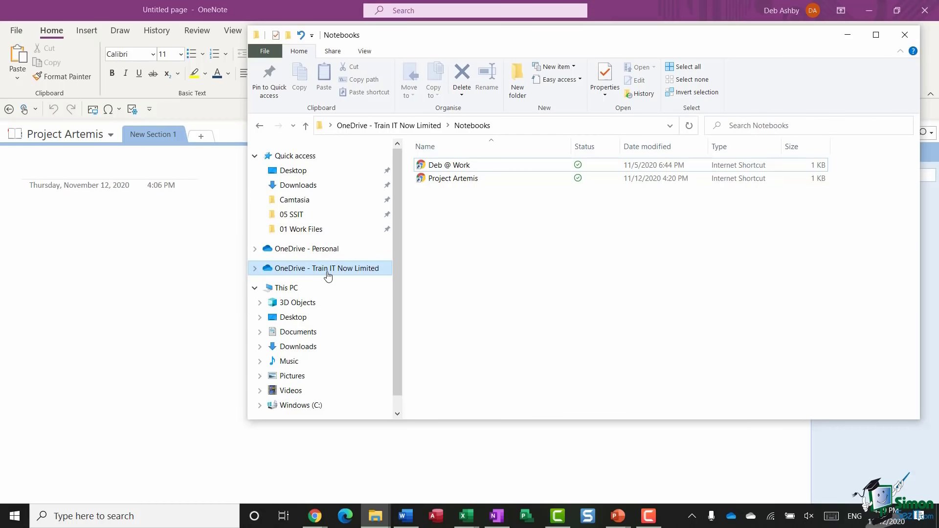
pyautogui.click(443, 179)
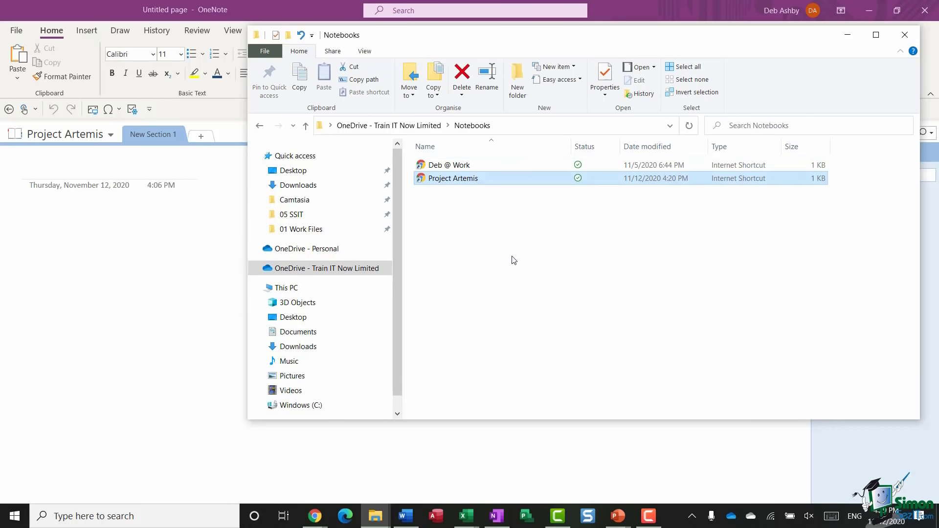
pyautogui.press('Delete')
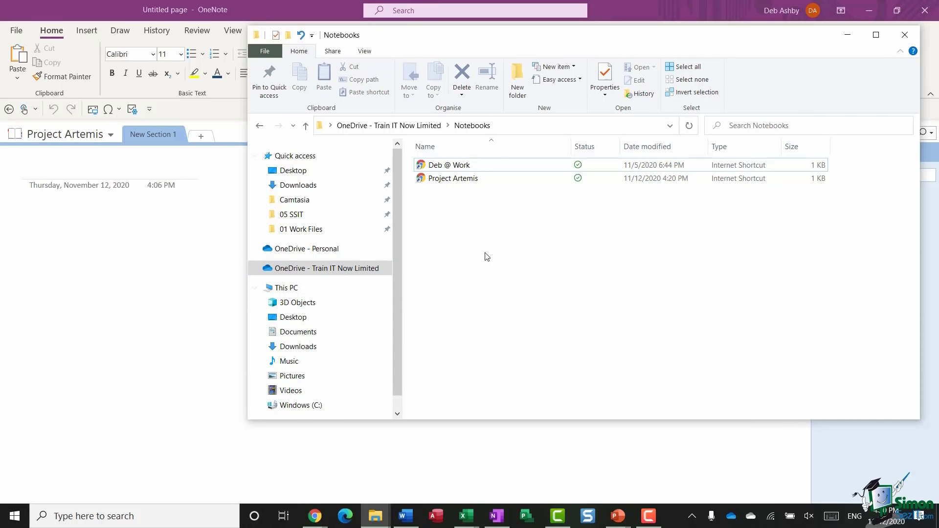
pyautogui.click(848, 34)
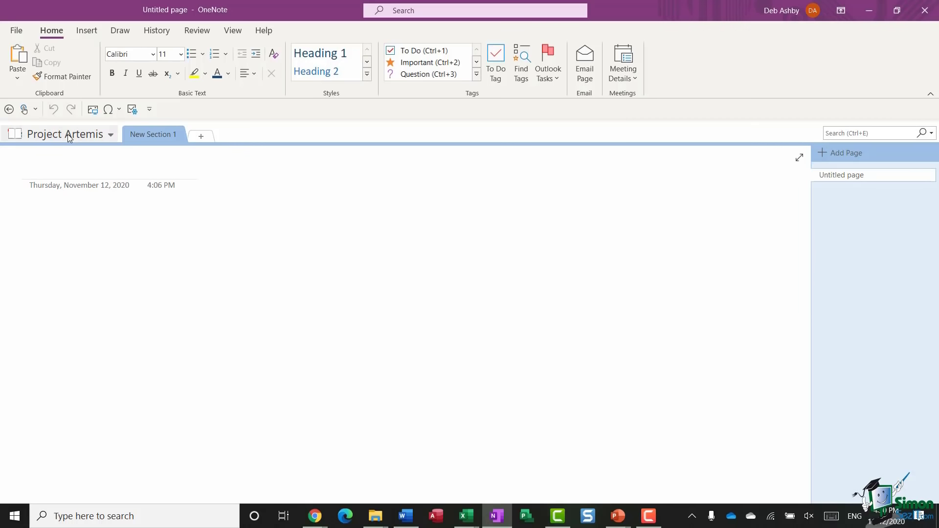
# Close the Project Artemis notebook in OneNote
pyautogui.click(105, 135)
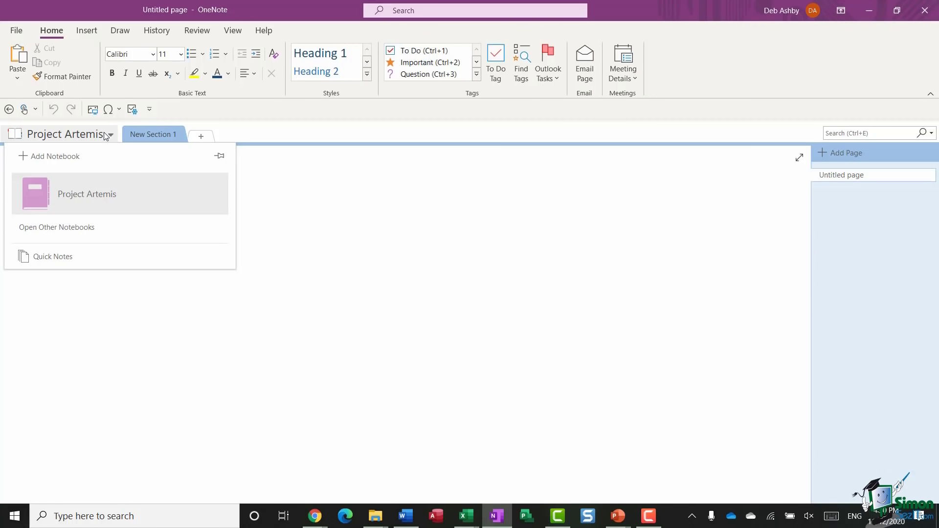
pyautogui.rightClick(114, 195)
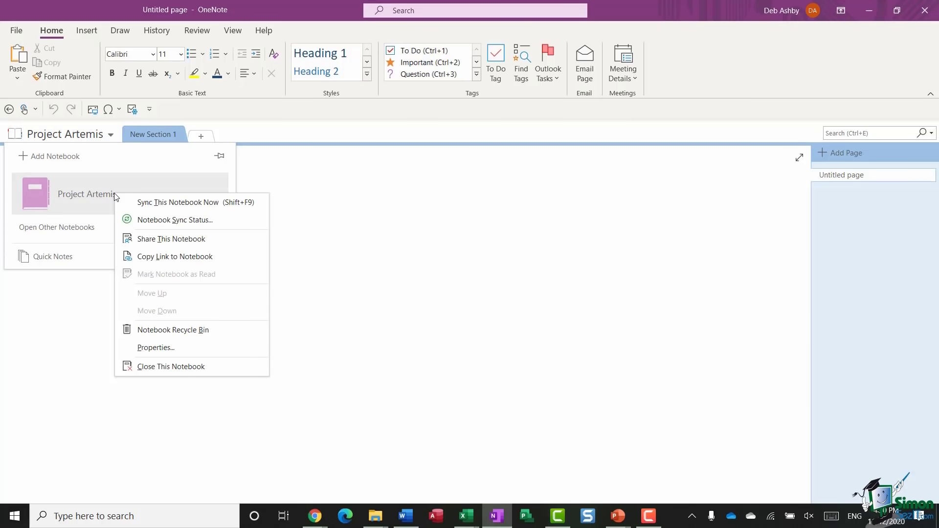
pyautogui.click(179, 367)
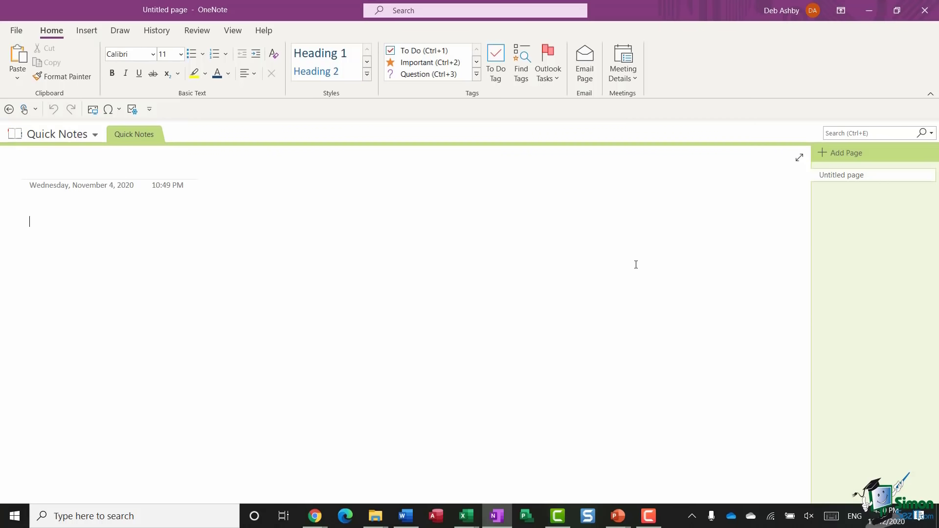
# Switch to the Microsoft Office Home window in Chrome, go to OneDrive and open the Notebooks folder
pyautogui.moveTo(315, 516)
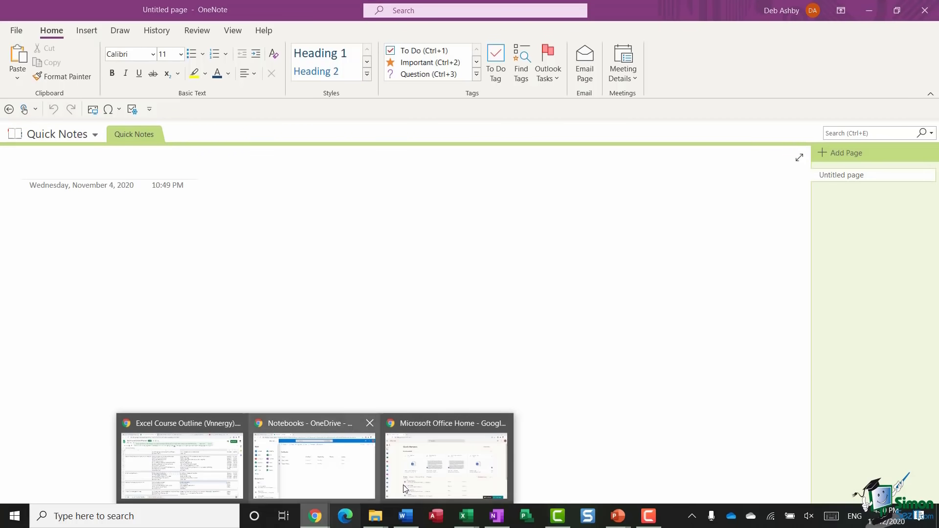
pyautogui.click(442, 464)
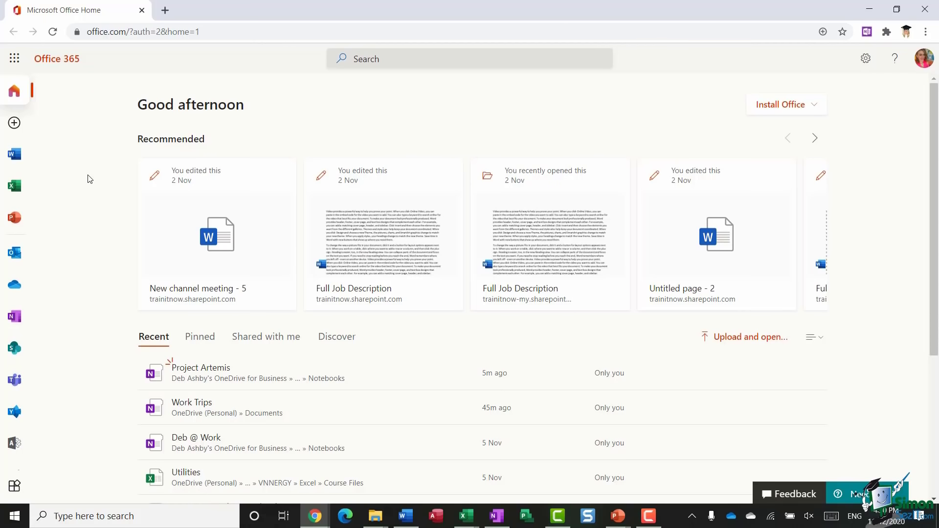
pyautogui.click(16, 287)
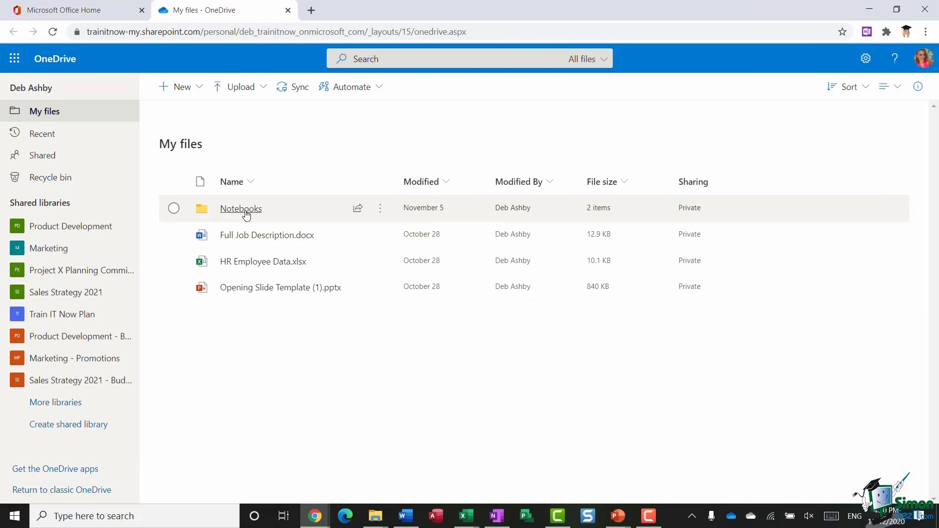
pyautogui.click(245, 210)
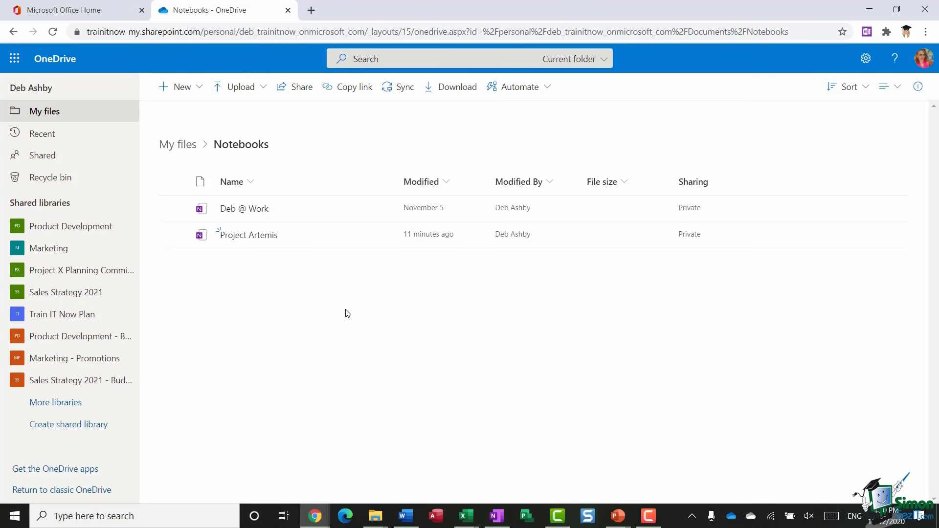
# Delete the Project Artemis notebook from the online Notebooks folder and check the synced Notebooks folder in File Explorer
pyautogui.click(173, 235)
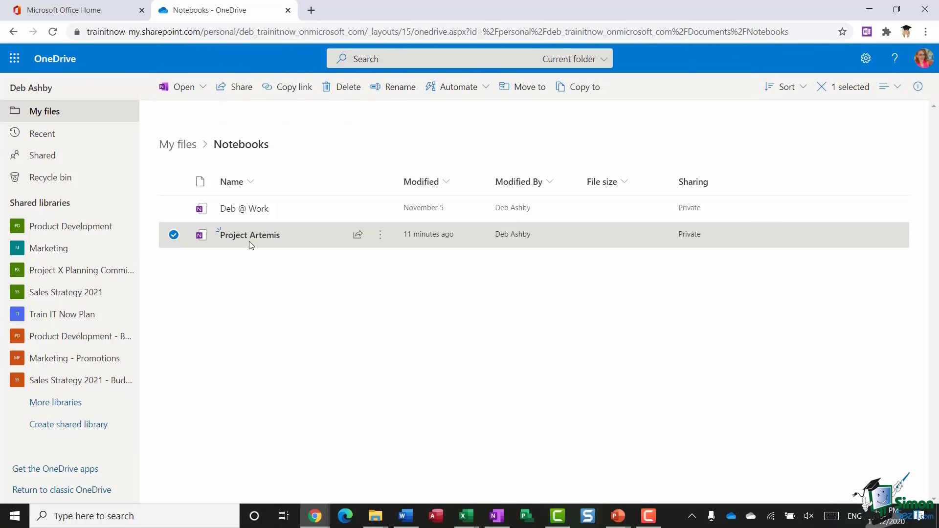
pyautogui.click(344, 88)
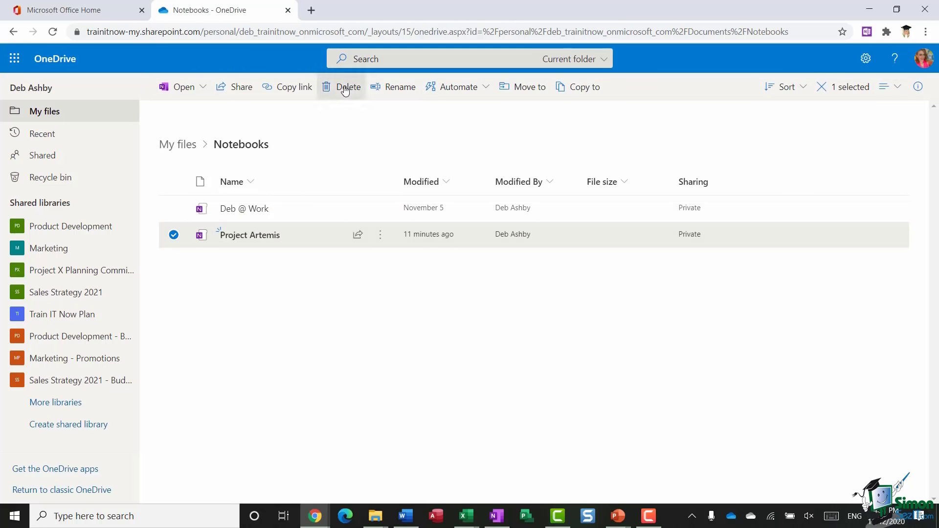
pyautogui.click(476, 300)
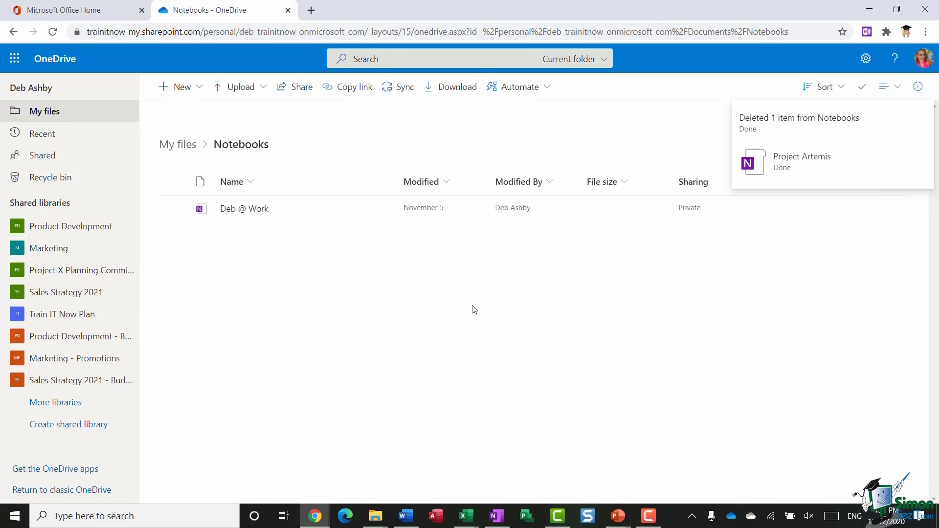
pyautogui.click(381, 519)
pyautogui.click(348, 456)
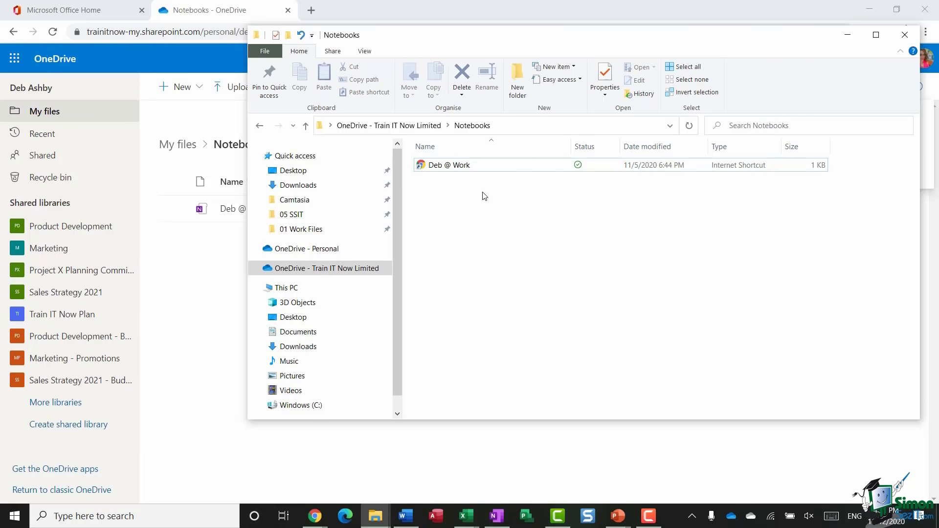
# Switch to OneNote and create a notebook named Project Artemis in the OneDrive - Train IT Now Limited Notebooks folder, without sharing it
pyautogui.click(496, 516)
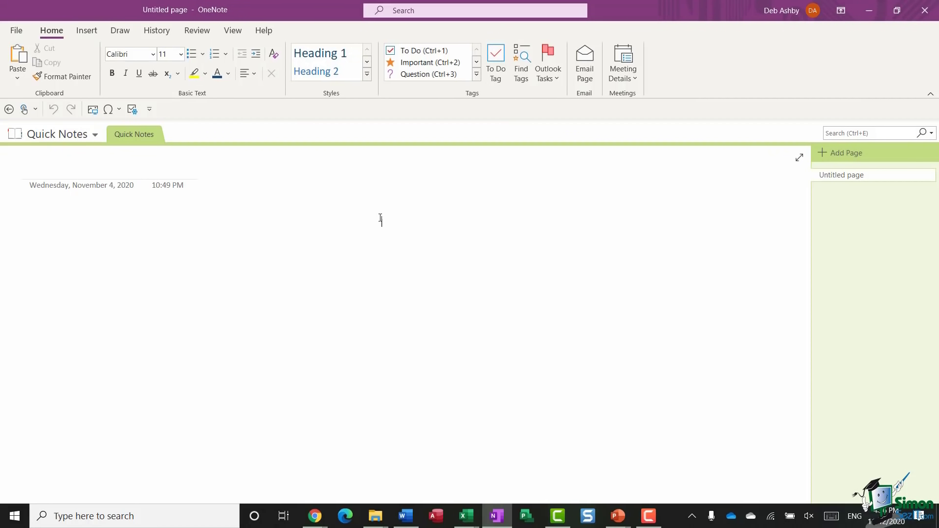
pyautogui.click(16, 31)
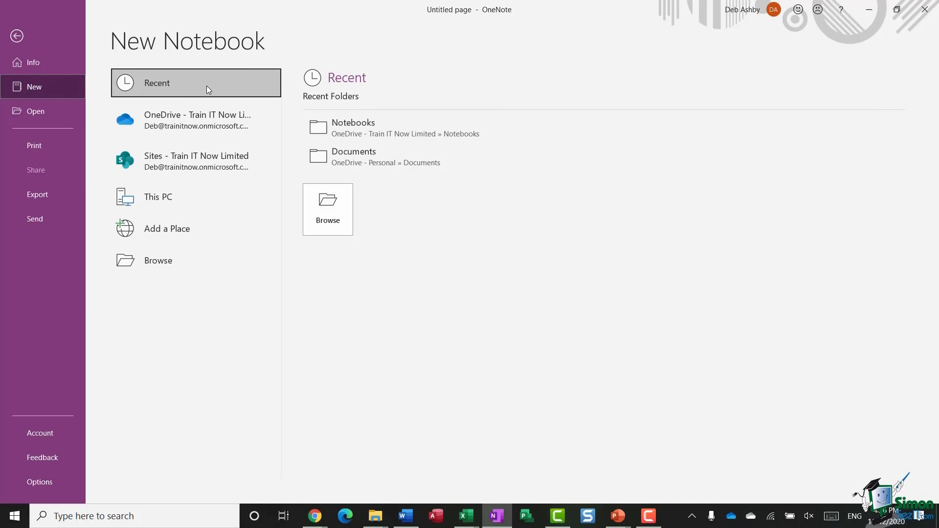
pyautogui.click(188, 119)
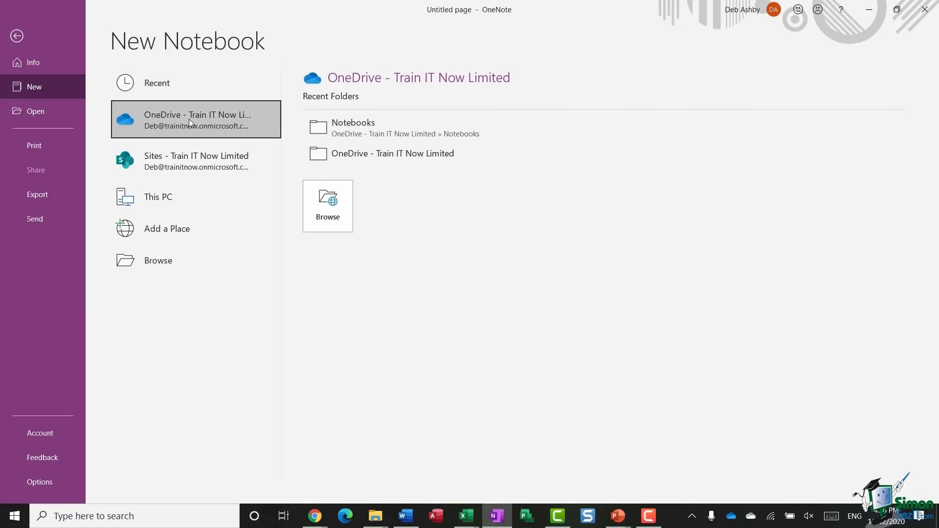
pyautogui.click(389, 127)
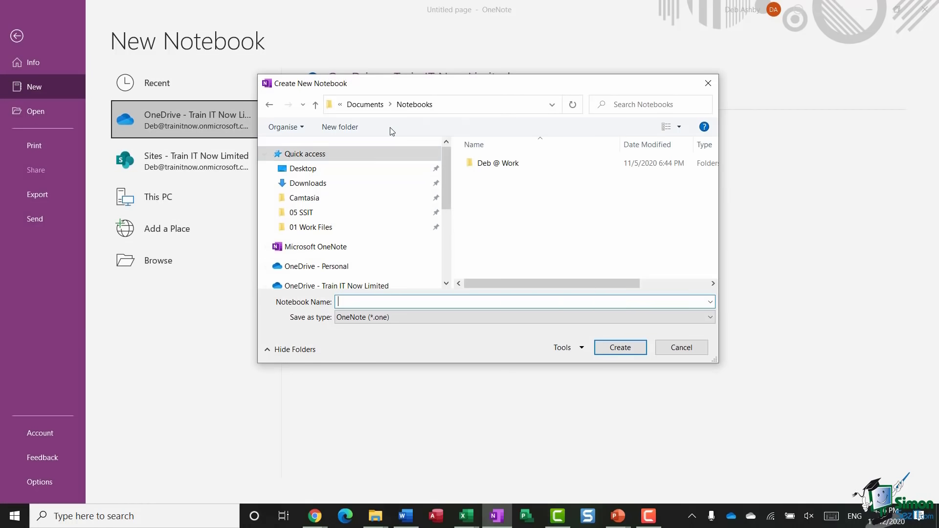
pyautogui.write('Pr')
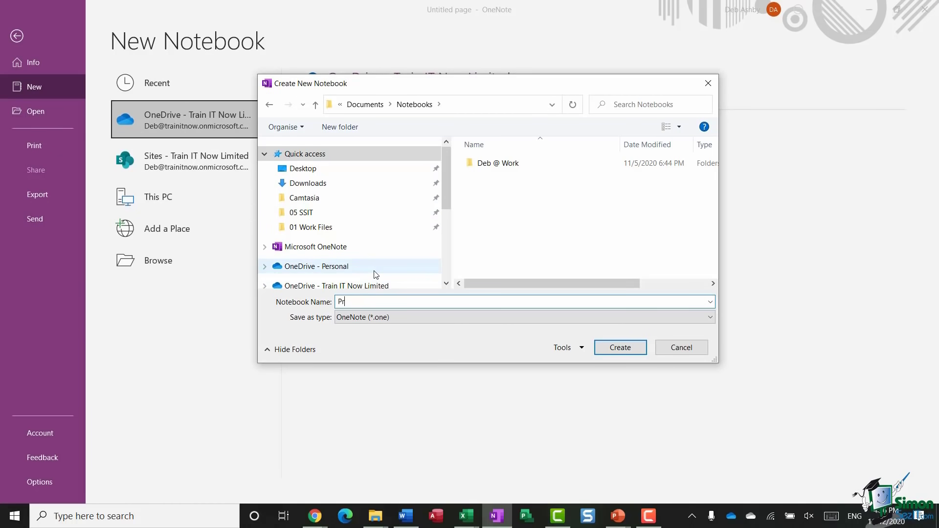
pyautogui.write('oject Artemis')
pyautogui.click(618, 350)
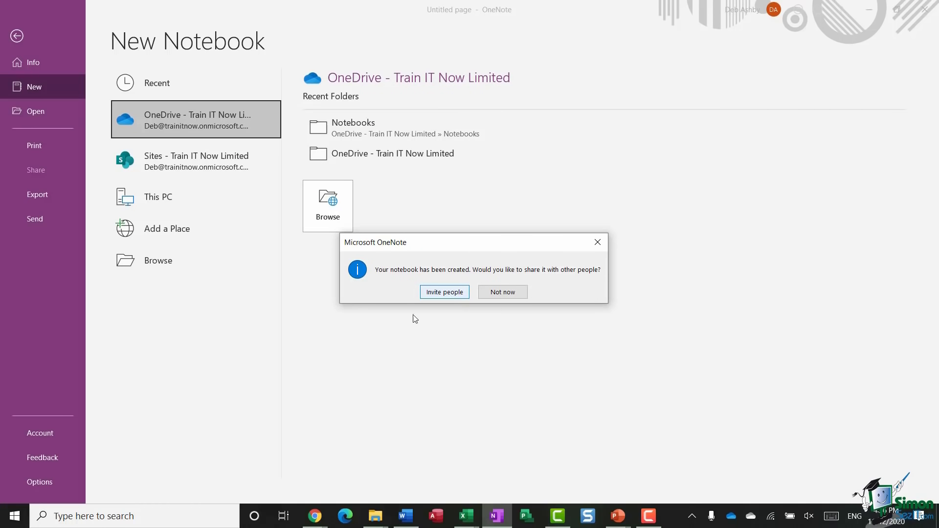
pyautogui.click(504, 292)
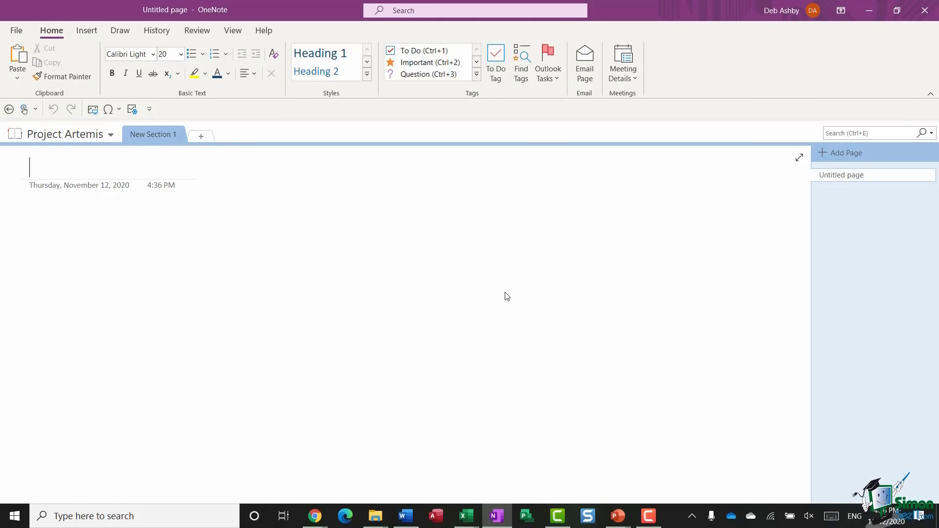
# Set the Project Artemis notebook's color to blue in its properties
pyautogui.click(111, 135)
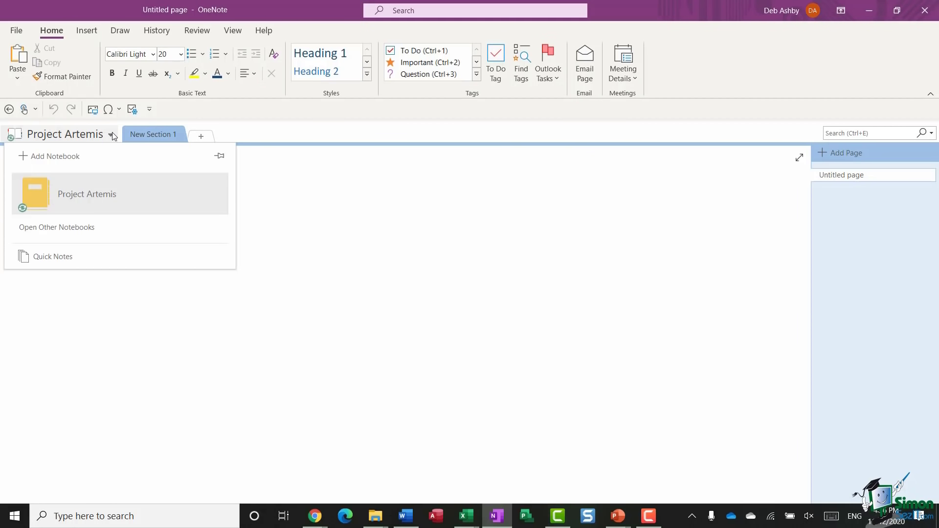
pyautogui.rightClick(134, 198)
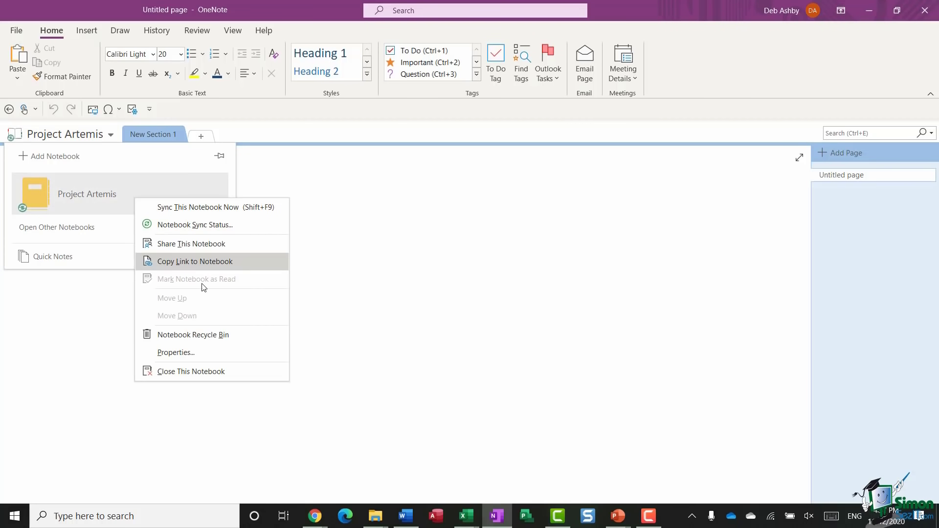
pyautogui.click(195, 351)
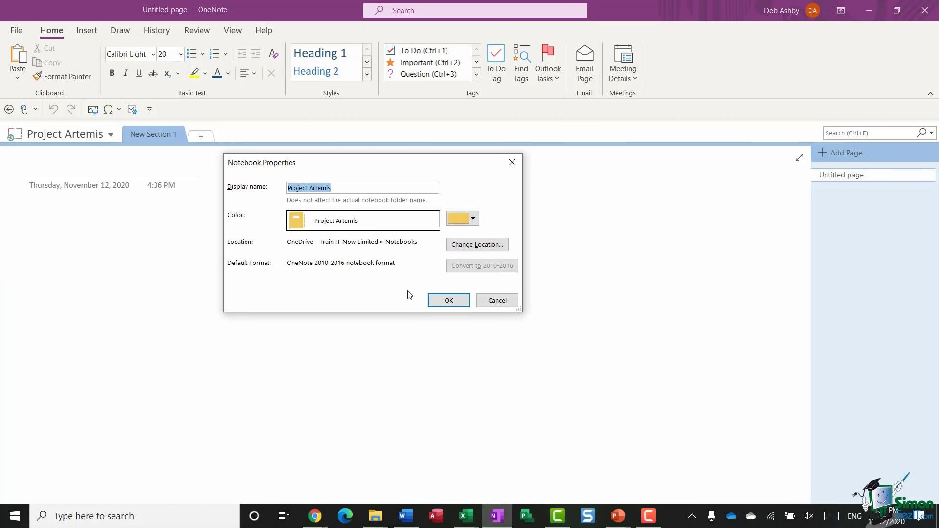
pyautogui.click(475, 218)
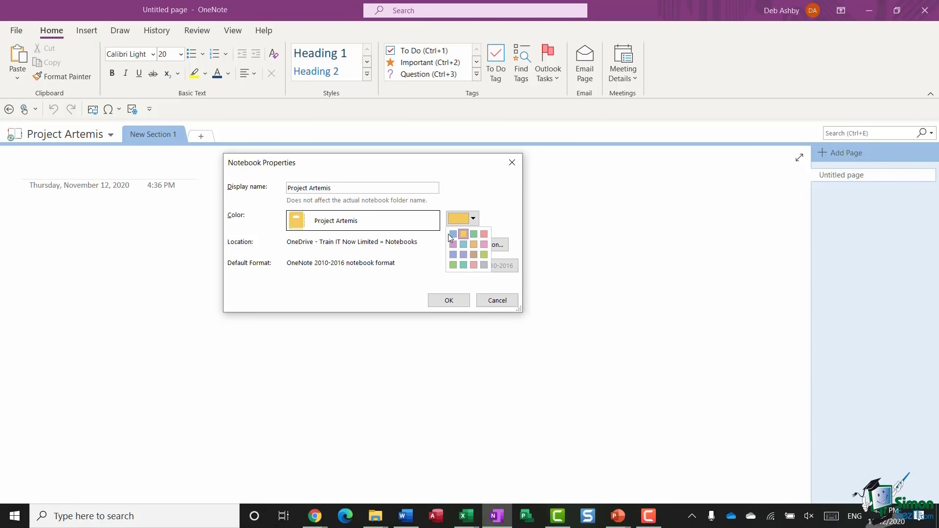
pyautogui.click(453, 234)
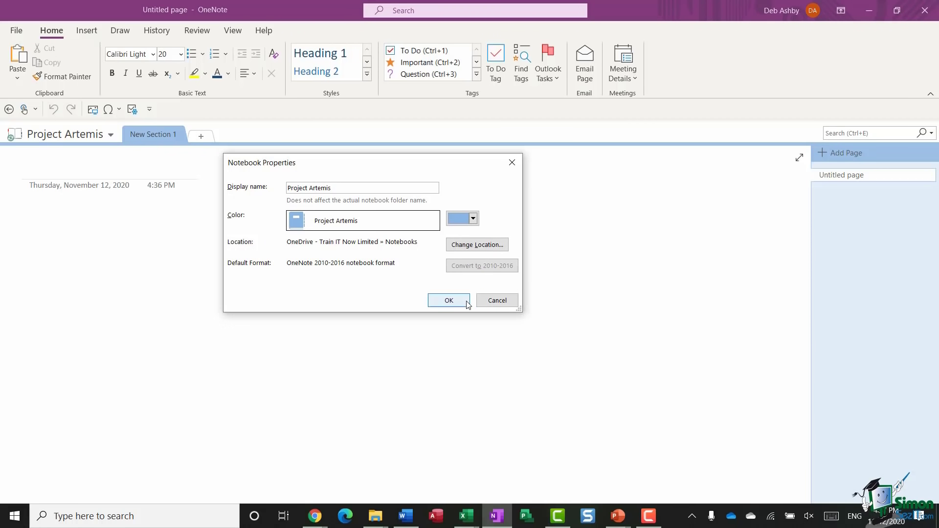
pyautogui.click(447, 300)
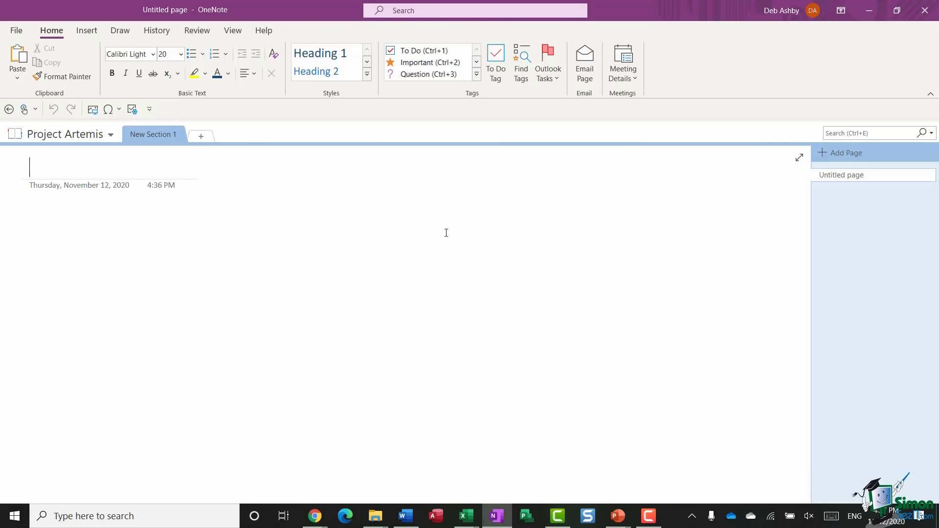
# Create a new notebook named My Personal Notebook in the local Downloads folder
pyautogui.click(17, 32)
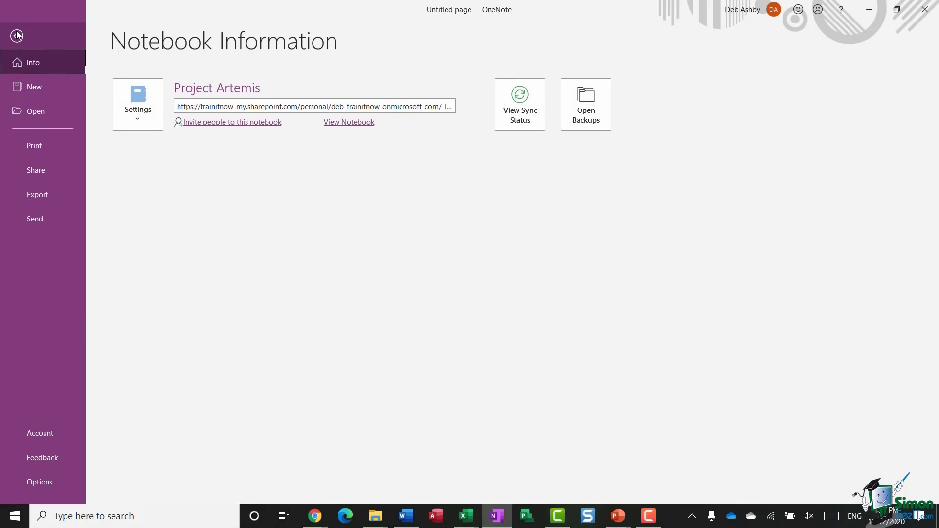
pyautogui.click(25, 88)
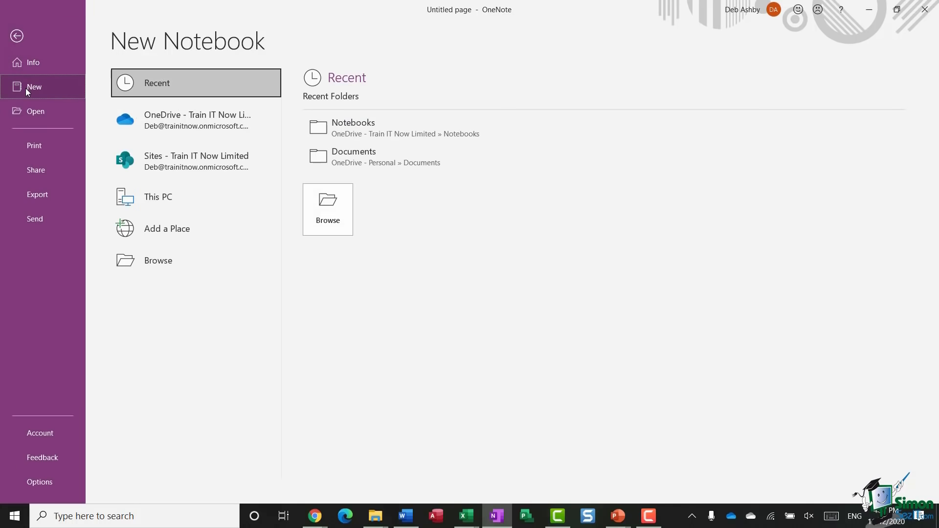
pyautogui.click(186, 267)
pyautogui.click(328, 145)
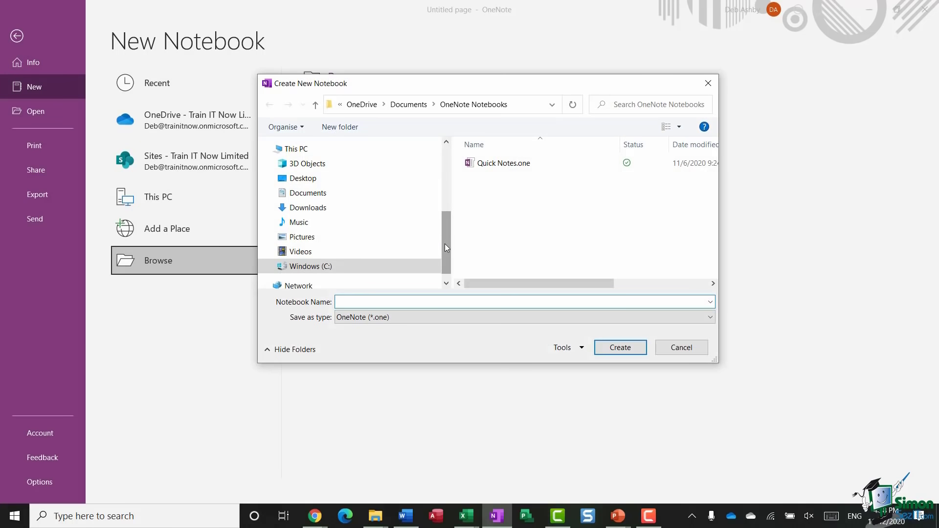
pyautogui.moveTo(444, 244); pyautogui.dragTo(444, 165)
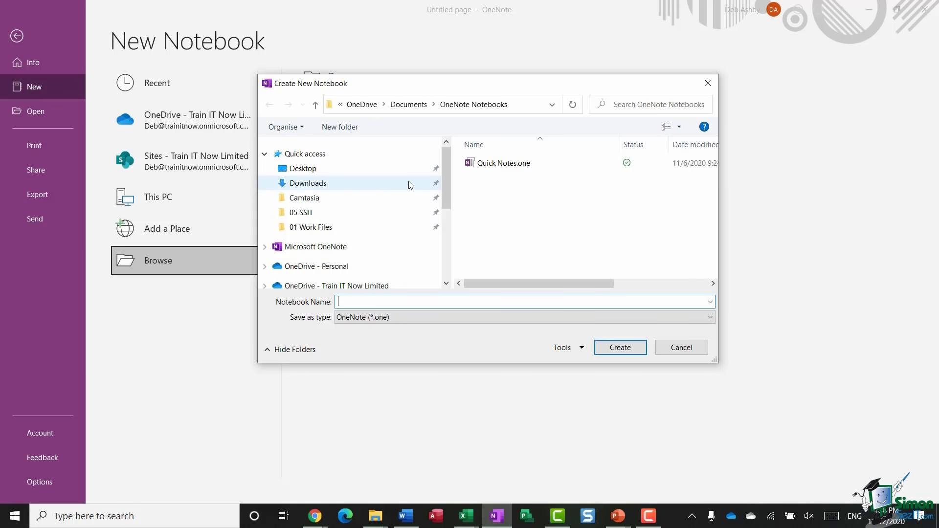
pyautogui.click(309, 188)
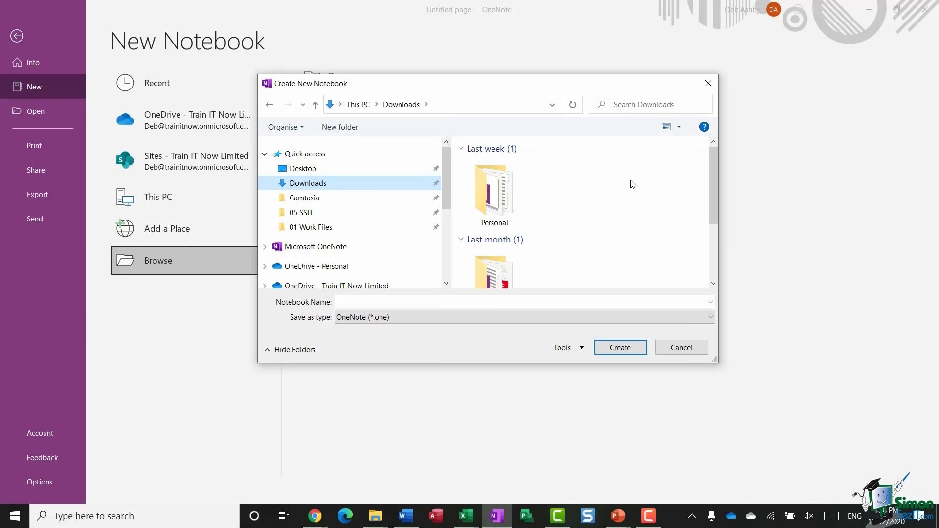
pyautogui.click(381, 302)
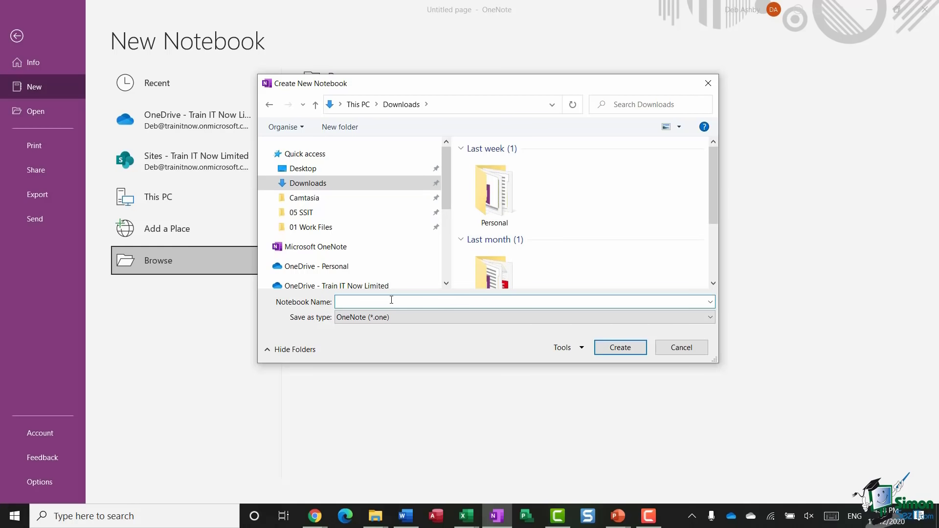
pyautogui.write('My Personal Notebook')
pyautogui.click(620, 350)
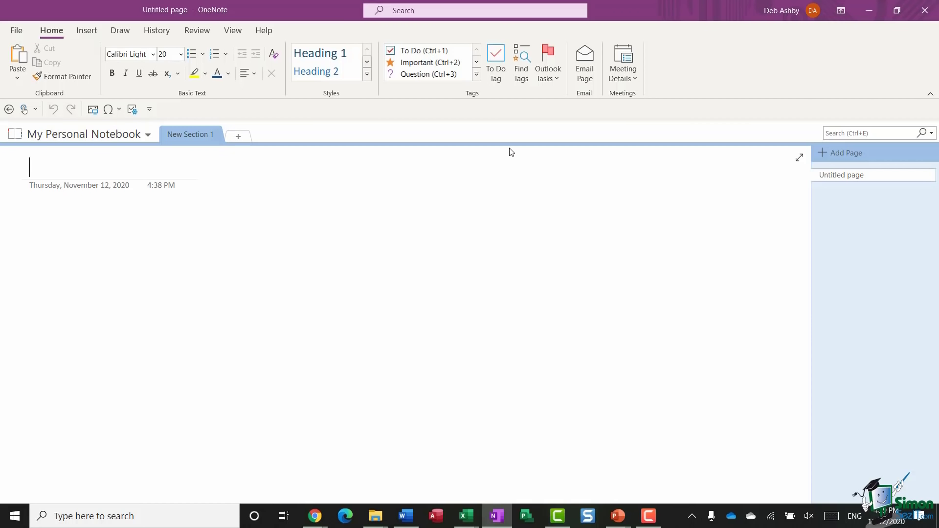
# Switch to the Project Artemis notebook and set its color to yellow
pyautogui.click(147, 136)
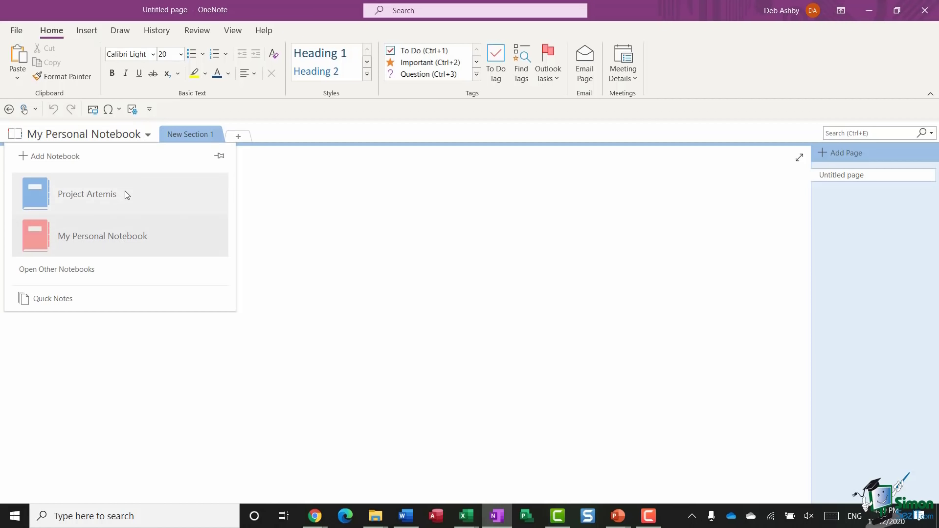
pyautogui.click(131, 195)
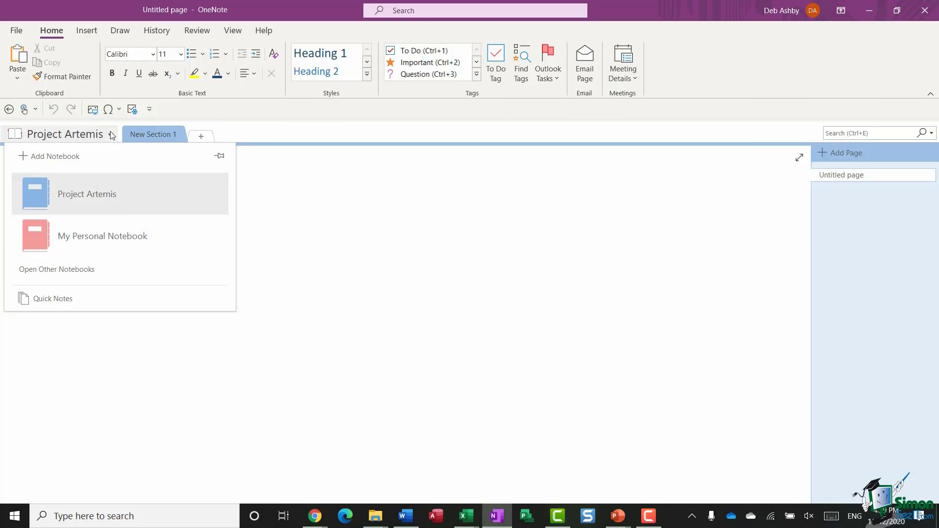
pyautogui.rightClick(137, 193)
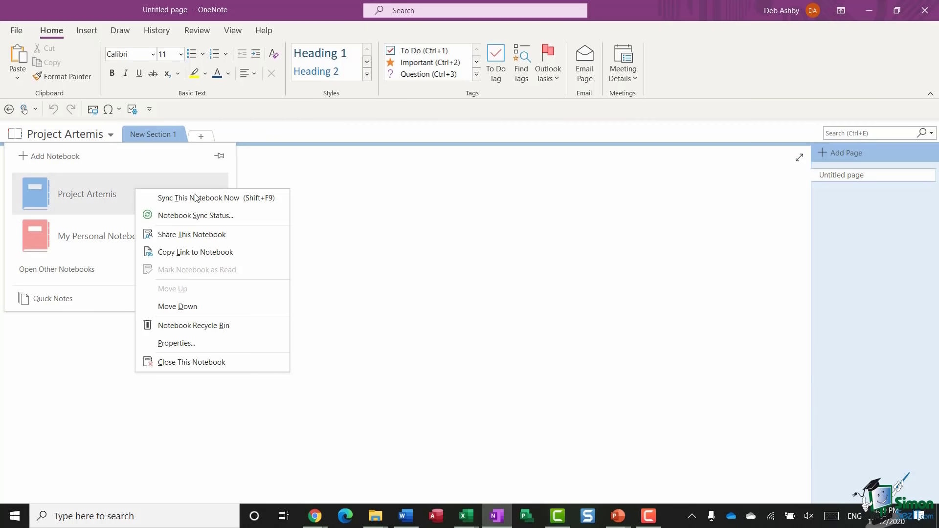
pyautogui.click(216, 341)
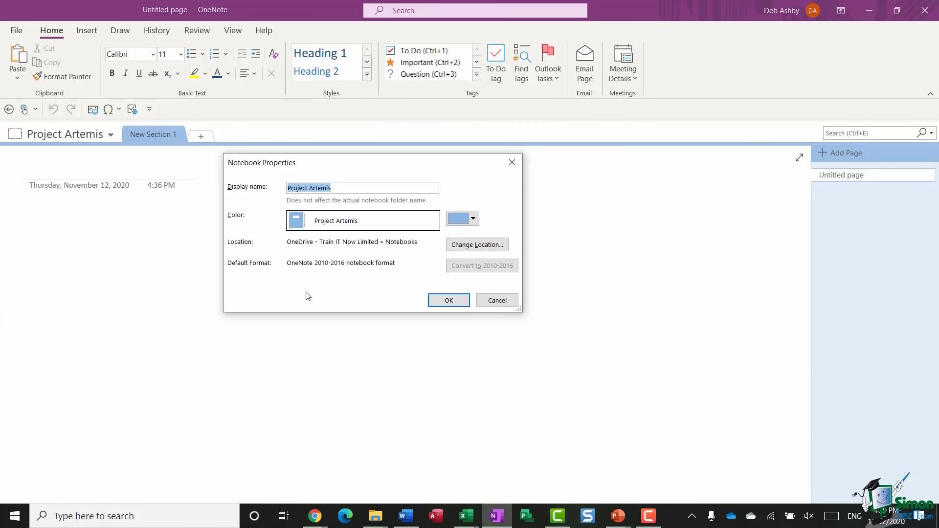
pyautogui.click(475, 215)
pyautogui.click(463, 235)
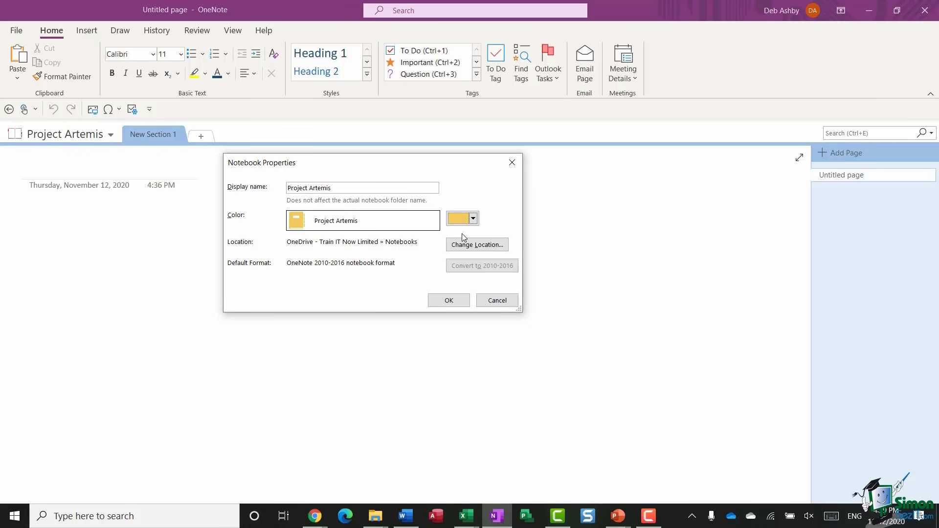
pyautogui.click(450, 300)
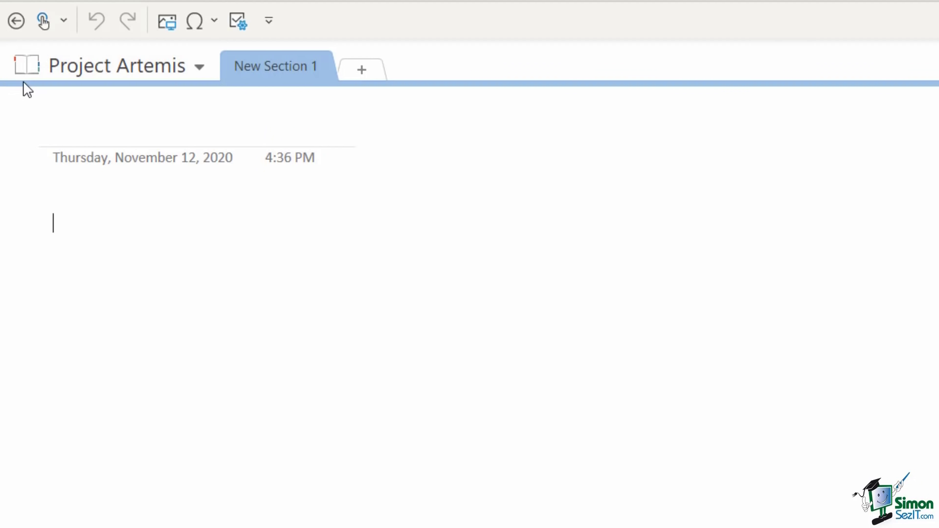
# Change the Project Artemis notebook's color to green and check its icon in the notebook list
pyautogui.click(189, 67)
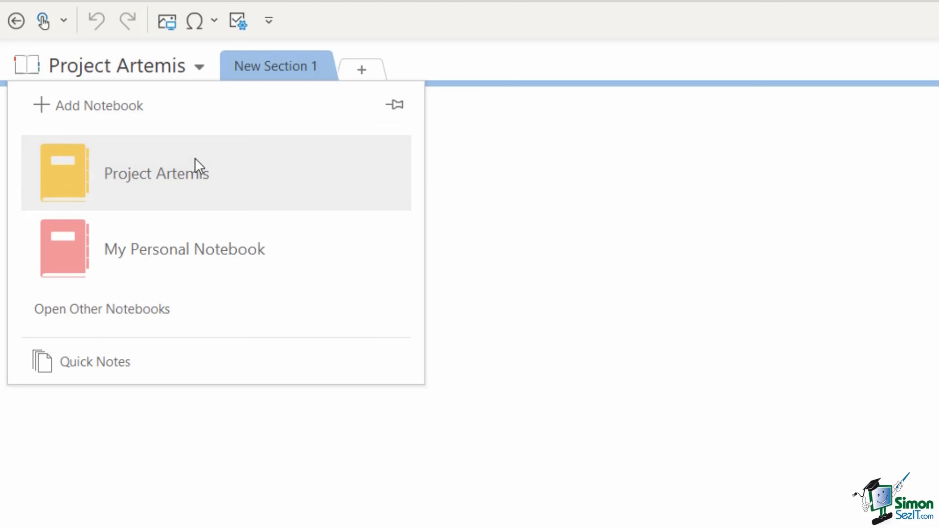
pyautogui.rightClick(199, 170)
pyautogui.click(338, 447)
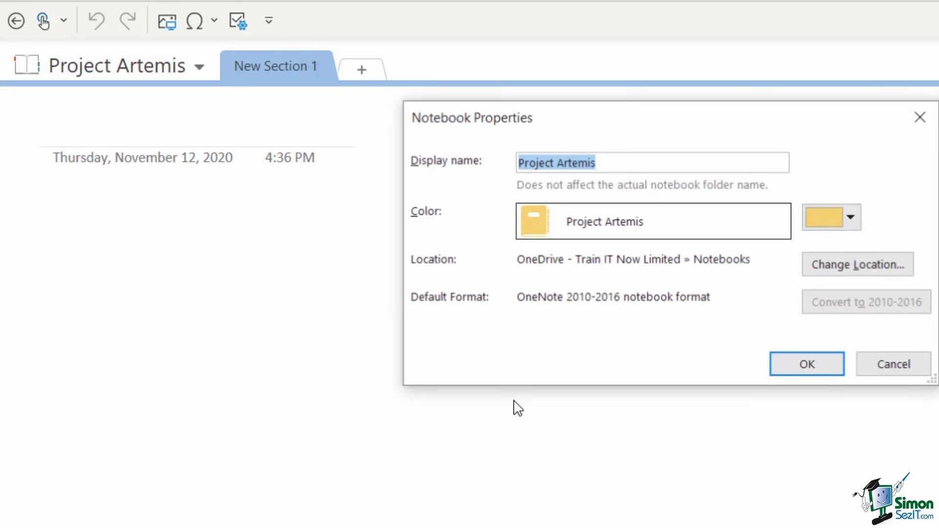
pyautogui.click(852, 221)
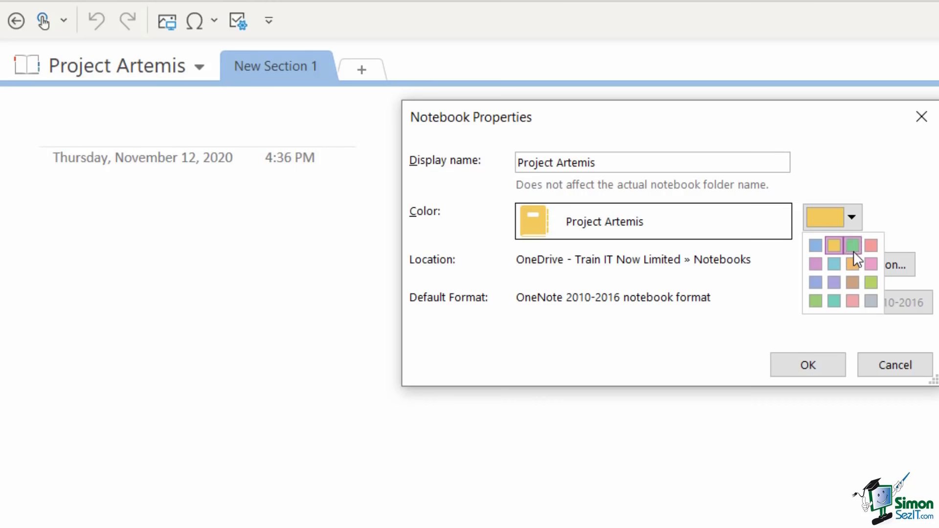
pyautogui.click(853, 248)
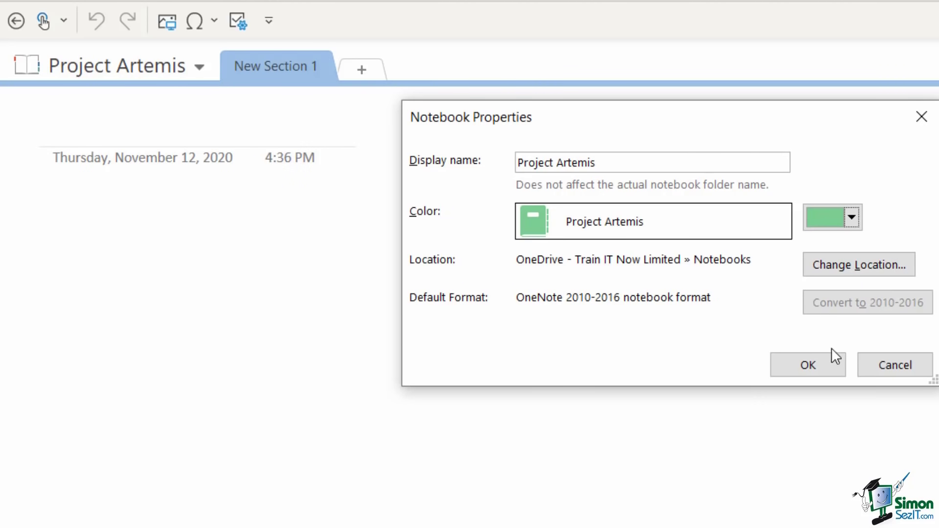
pyautogui.click(813, 373)
pyautogui.click(180, 73)
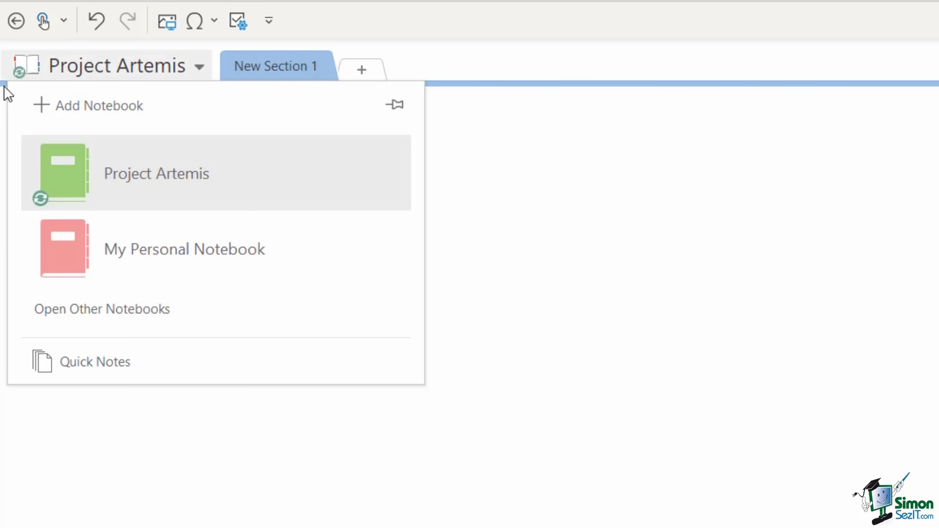
pyautogui.click(657, 255)
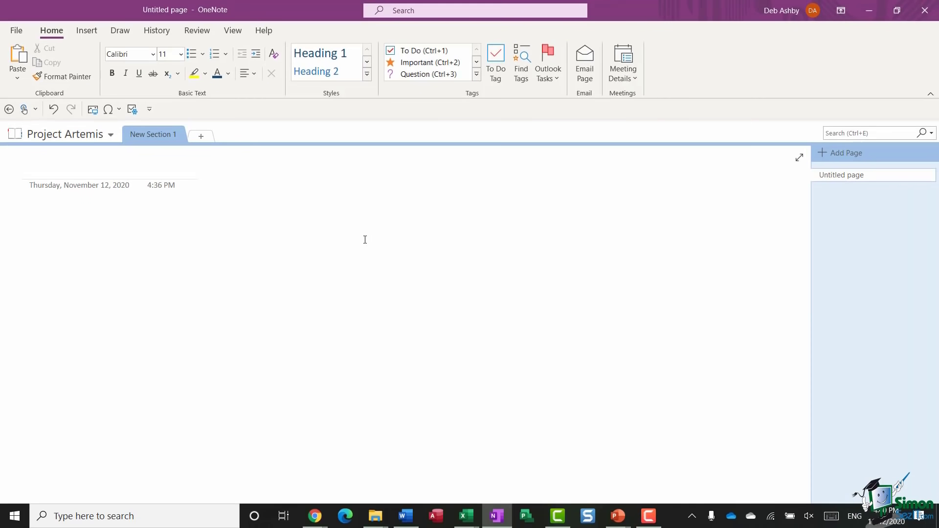
# Set My Personal Notebook's color to purple and shorten its display name to My Personal
pyautogui.click(105, 134)
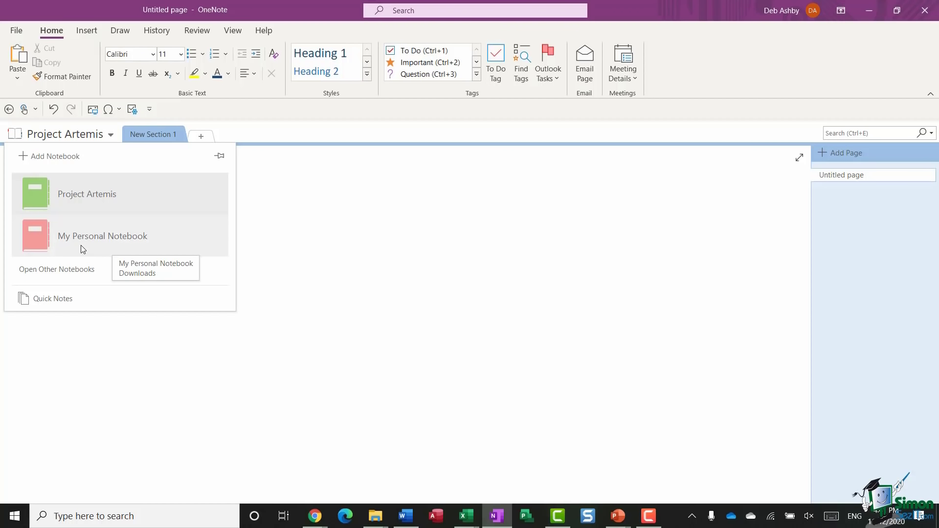
pyautogui.rightClick(133, 238)
pyautogui.click(228, 393)
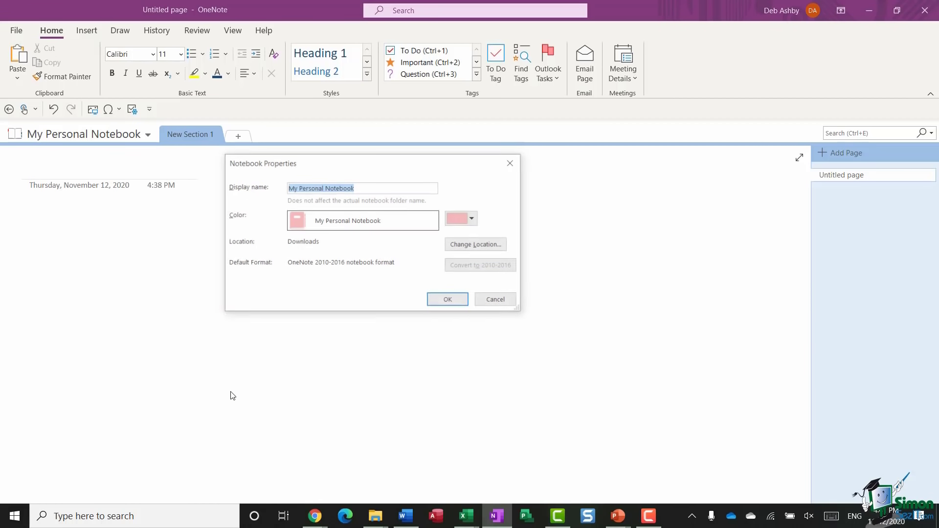
pyautogui.click(472, 219)
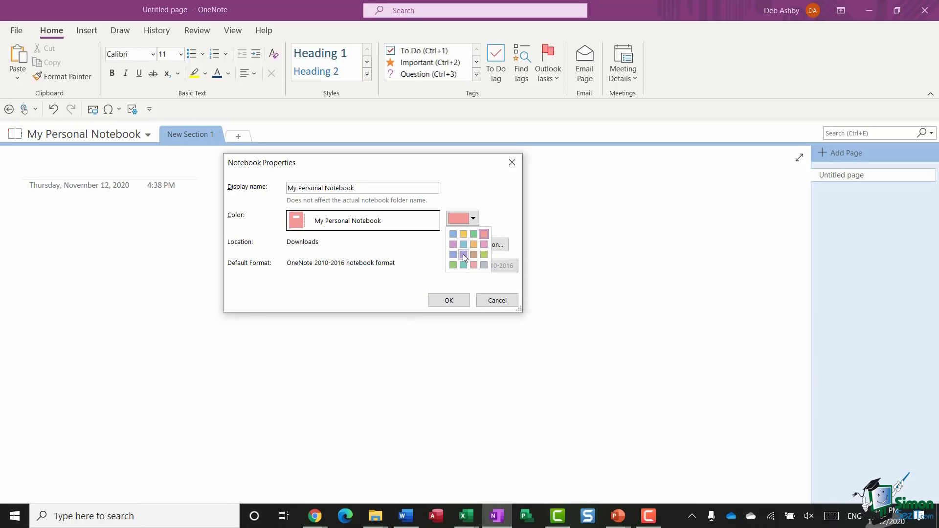
pyautogui.click(462, 254)
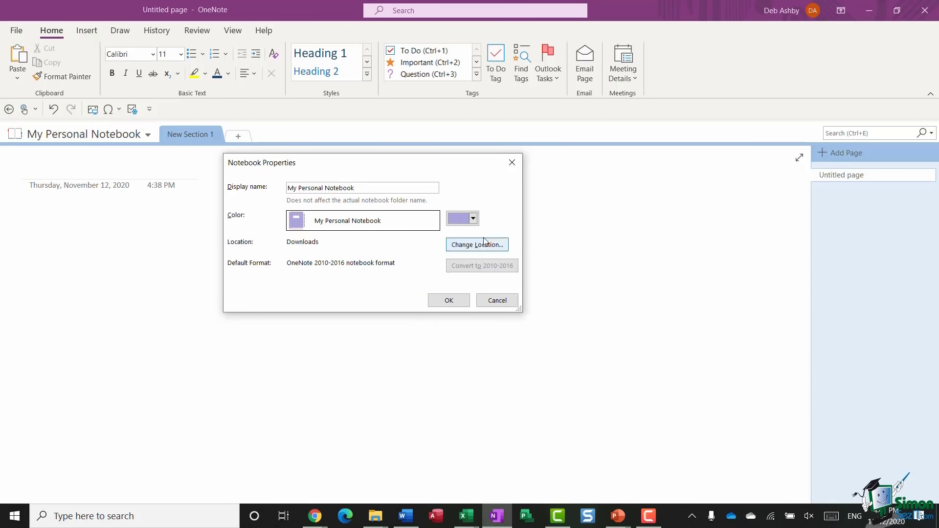
pyautogui.doubleClick(340, 187)
pyautogui.press('BackSpace')
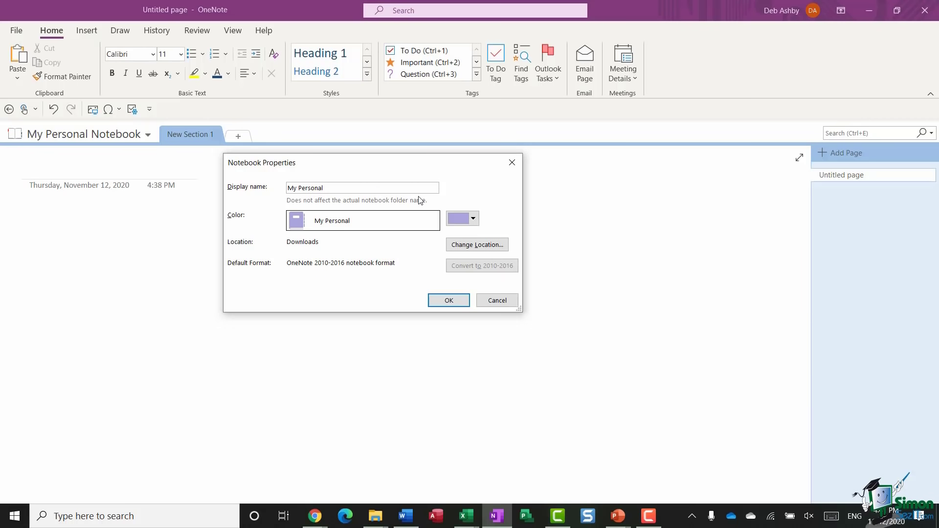
pyautogui.click(450, 300)
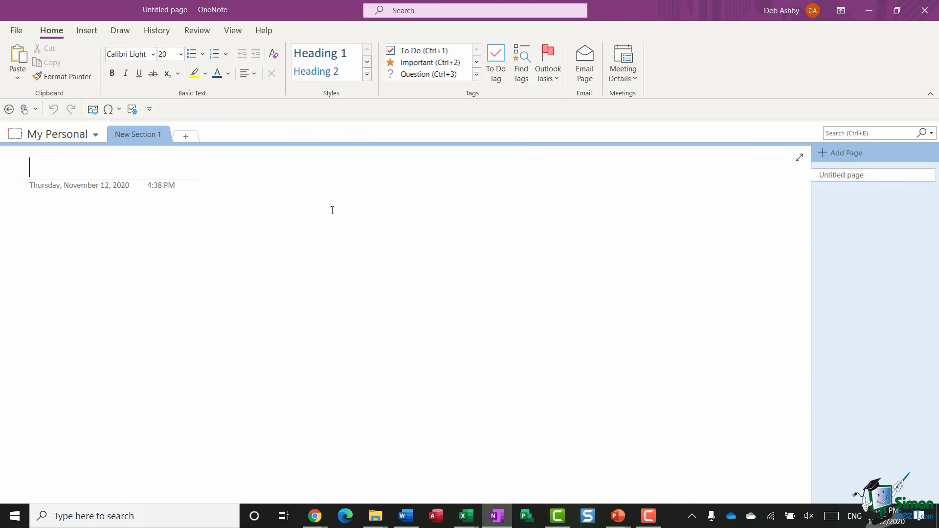
# Switch between the Project Artemis and My Personal notebooks, and view the options for moving My Personal within the notebook list
pyautogui.click(89, 135)
pyautogui.click(87, 198)
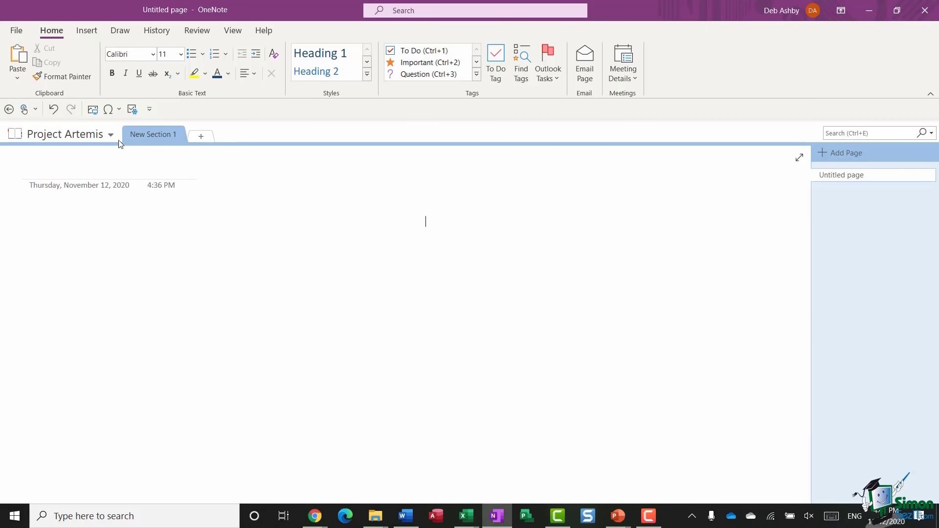
pyautogui.click(107, 134)
pyautogui.click(98, 240)
pyautogui.click(111, 134)
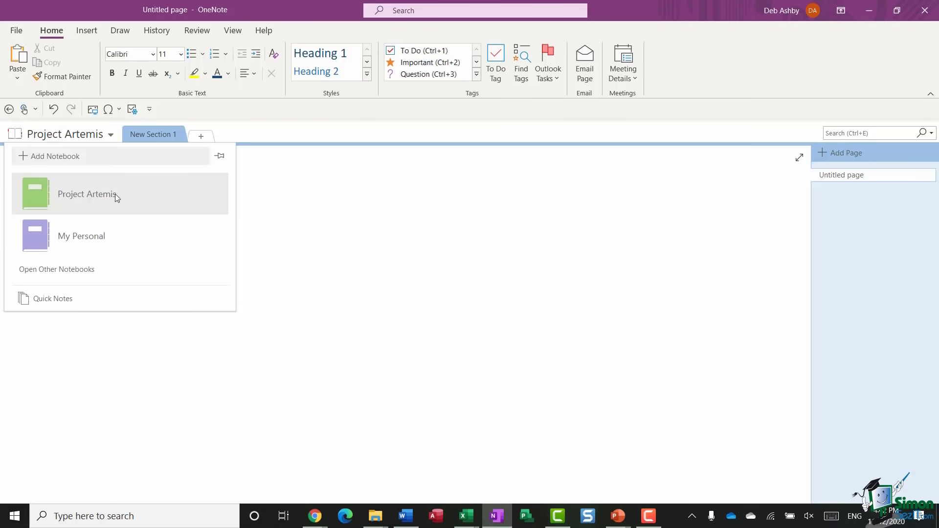
pyautogui.rightClick(128, 239)
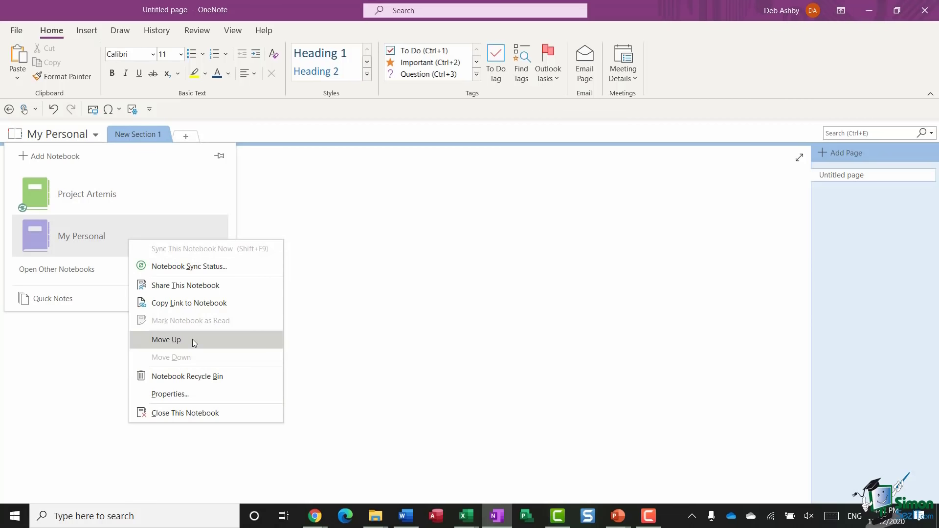
pyautogui.click(414, 225)
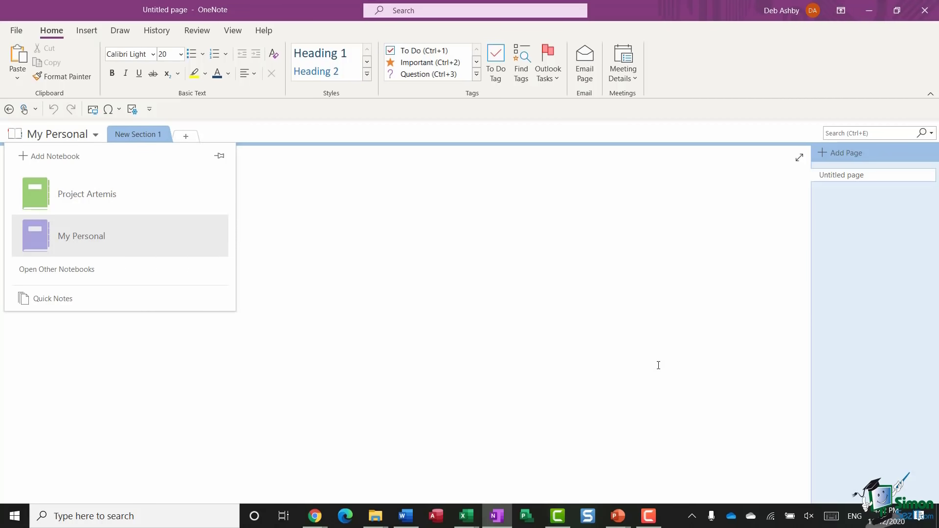
# Switch to File Explorer and check the OneDrive Notebooks folder and the My Personal Notebook folder in Downloads
pyautogui.click(375, 515)
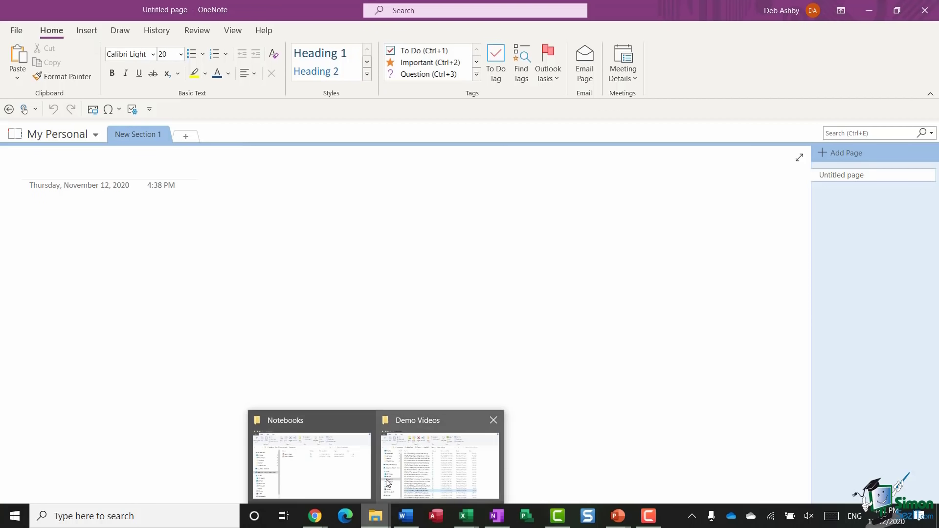
pyautogui.click(326, 470)
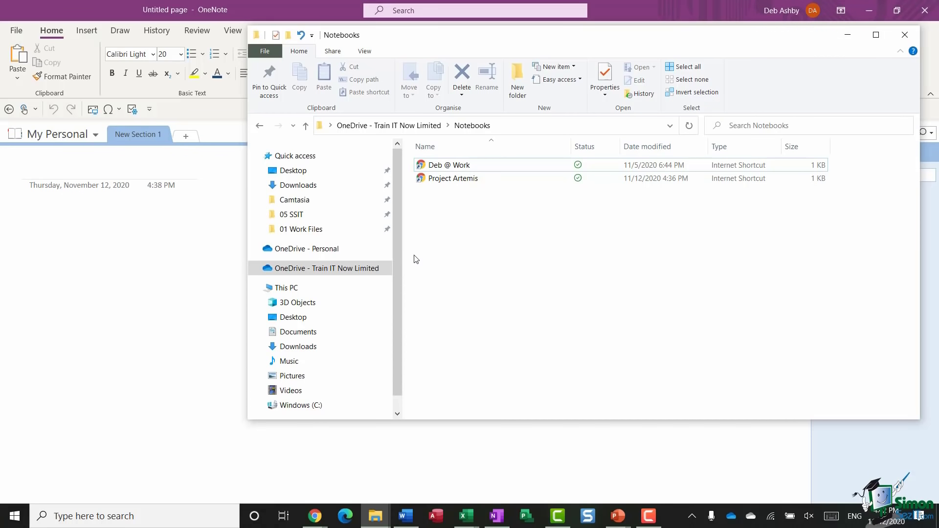
pyautogui.click(375, 516)
pyautogui.click(324, 478)
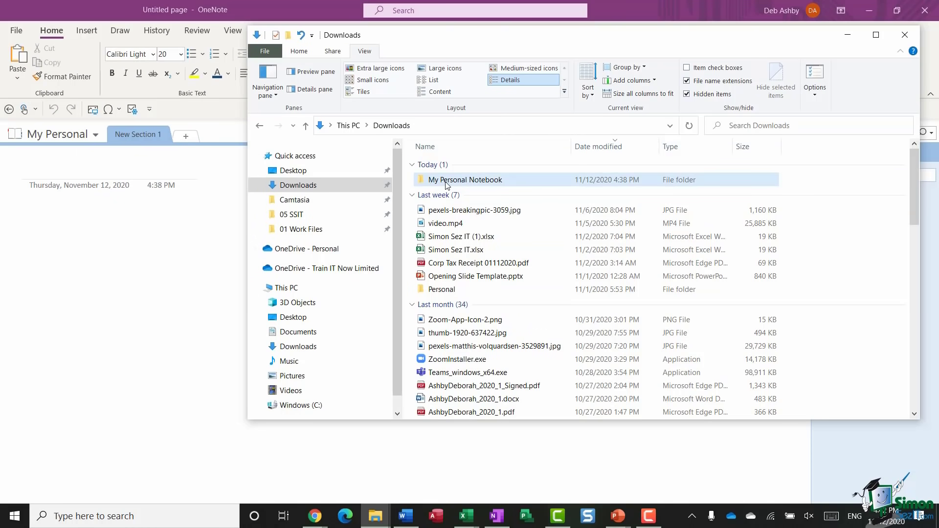
pyautogui.moveTo(447, 185)
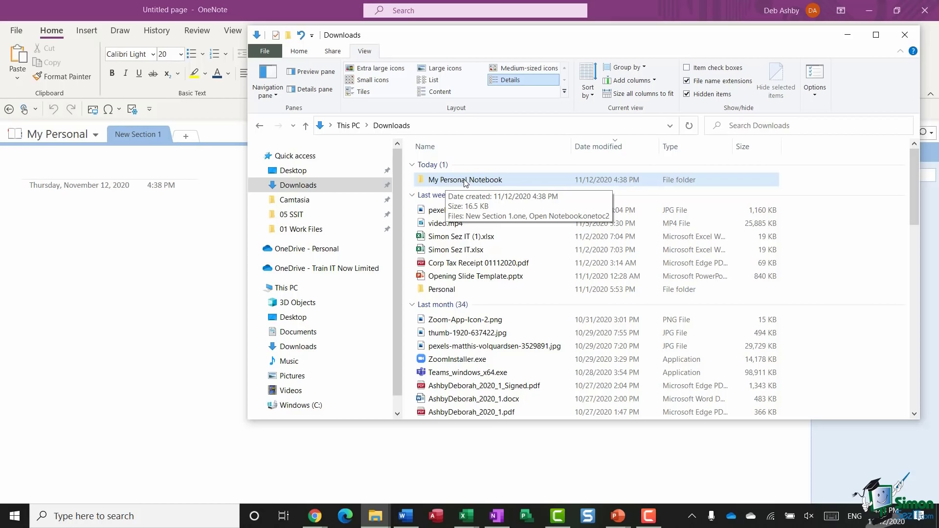
# Return to OneNote and close the My Personal notebook
pyautogui.click(161, 237)
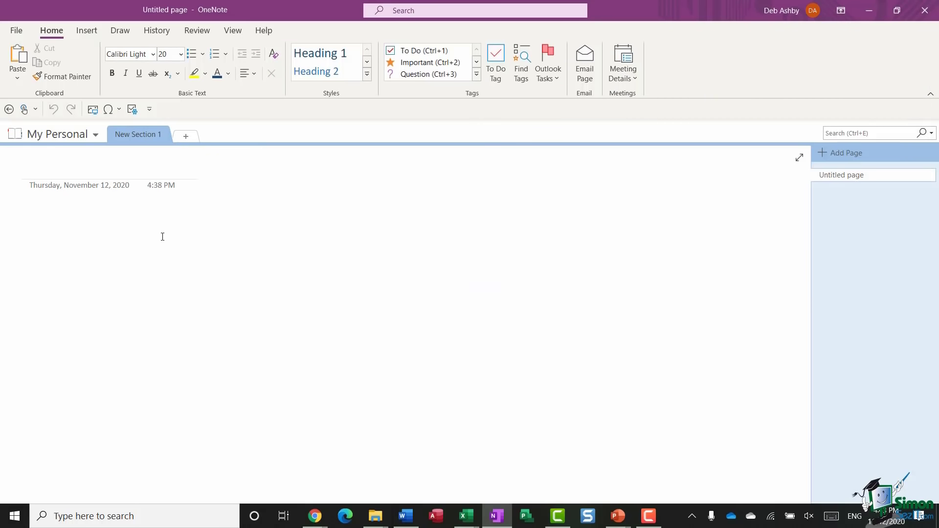
pyautogui.click(88, 136)
pyautogui.rightClick(97, 244)
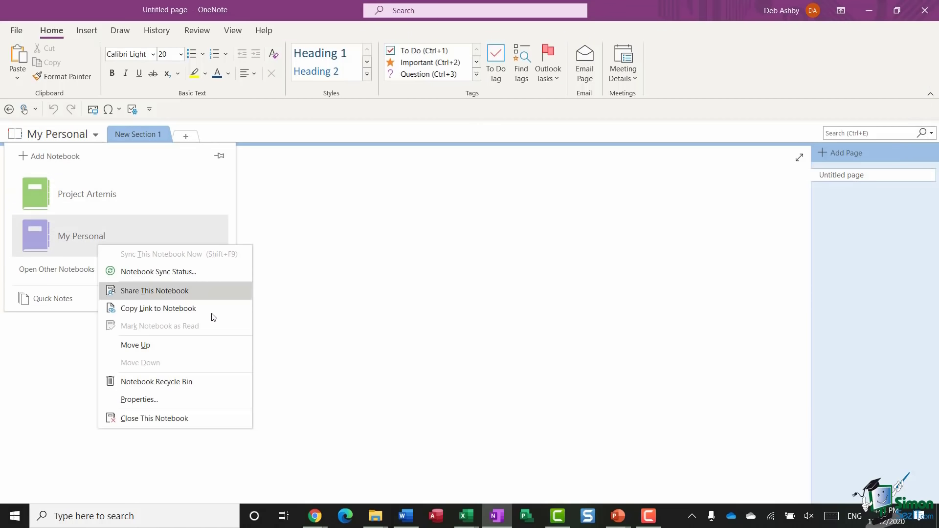
pyautogui.click(185, 419)
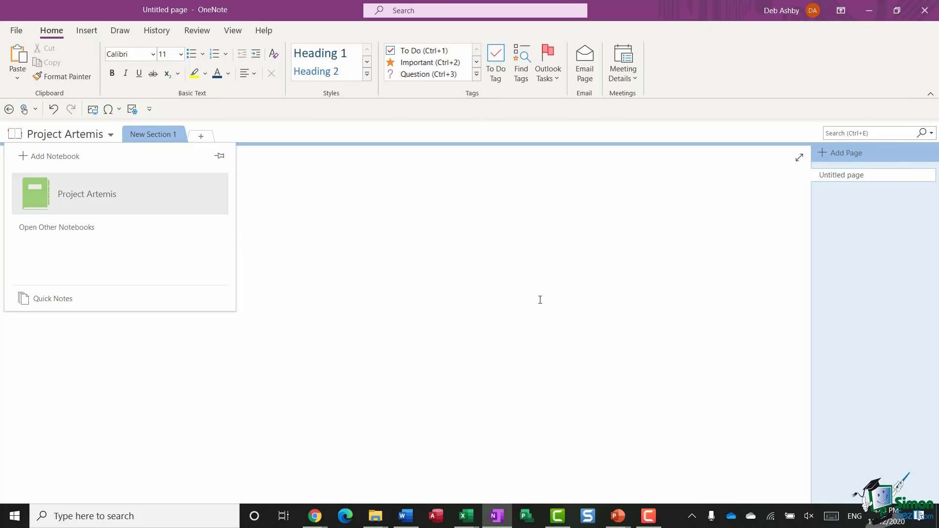
# Switch to File Explorer, delete the My Personal Notebook folder from Downloads, and minimize the window
pyautogui.click(376, 516)
pyautogui.click(323, 460)
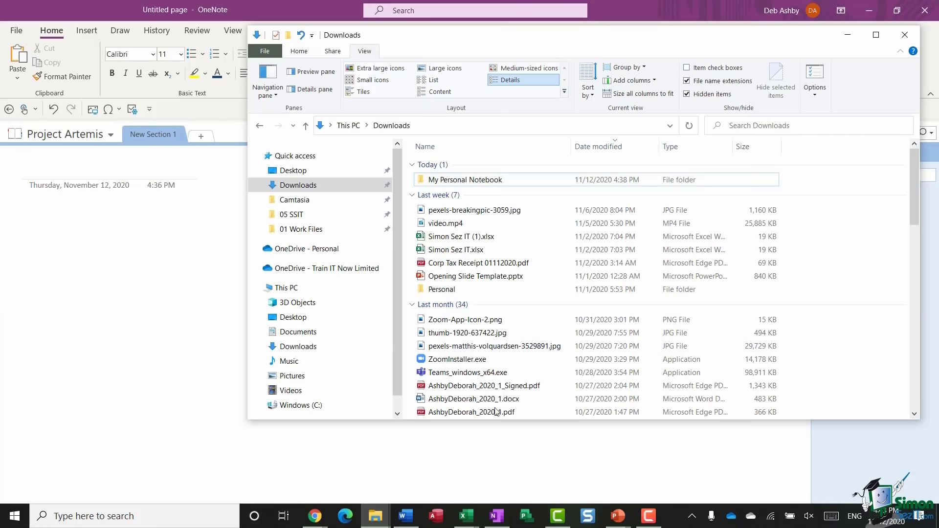
pyautogui.click(550, 189)
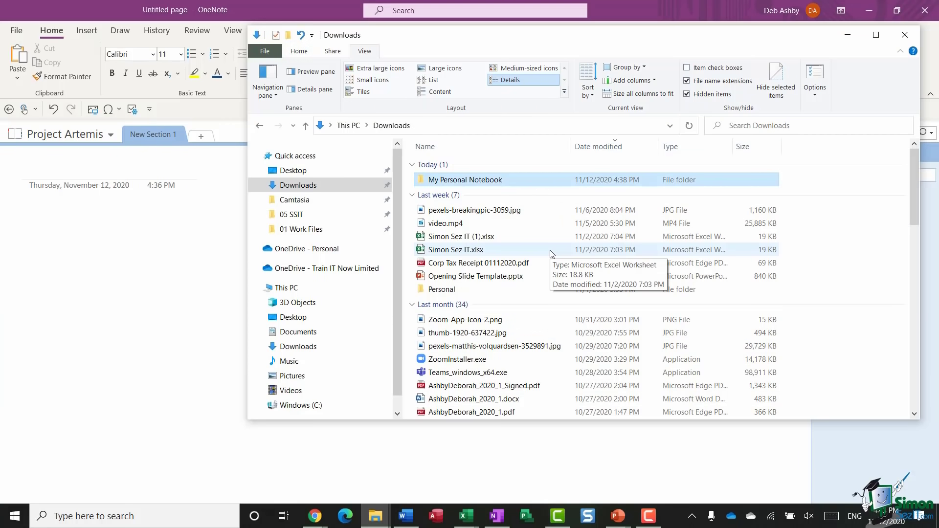
pyautogui.press('Delete')
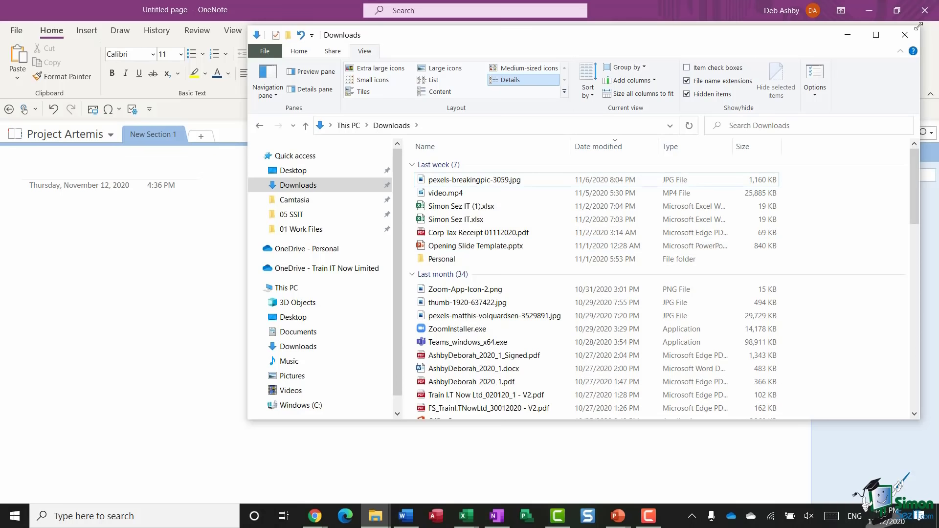
pyautogui.click(846, 38)
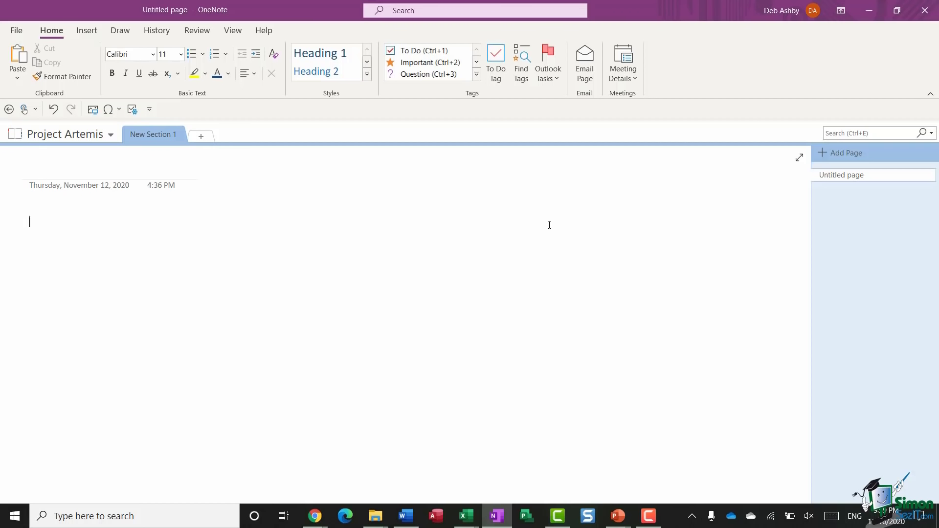
# Open the Project Artemis notebook and rename its section New Section 1 as Meetings
pyautogui.click(105, 138)
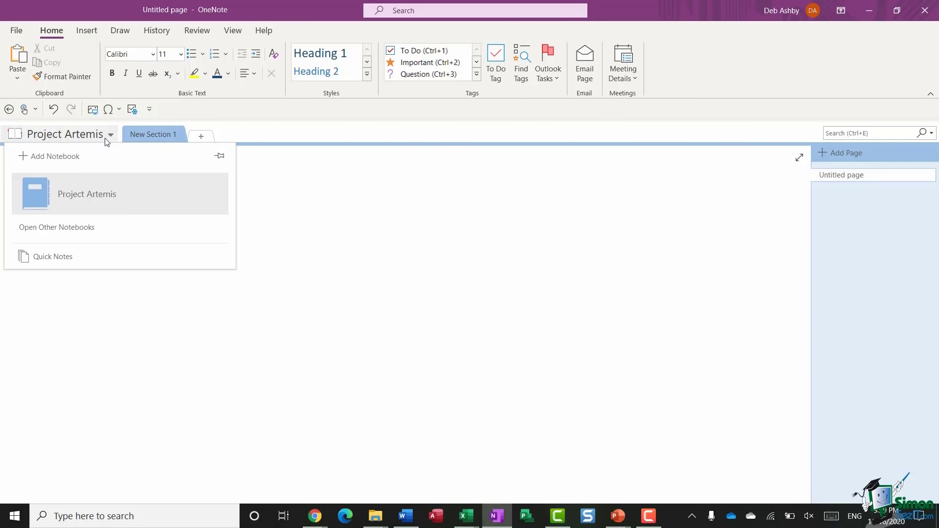
pyautogui.click(89, 203)
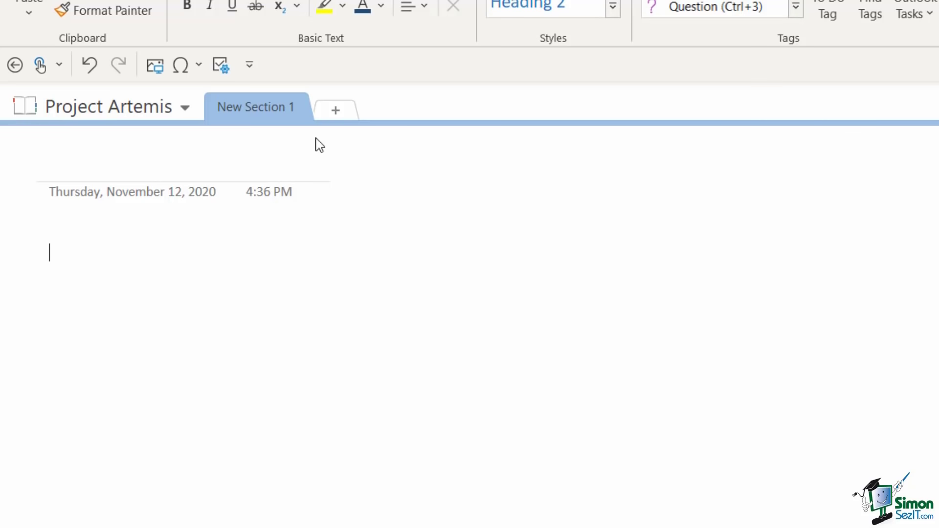
pyautogui.rightClick(267, 118)
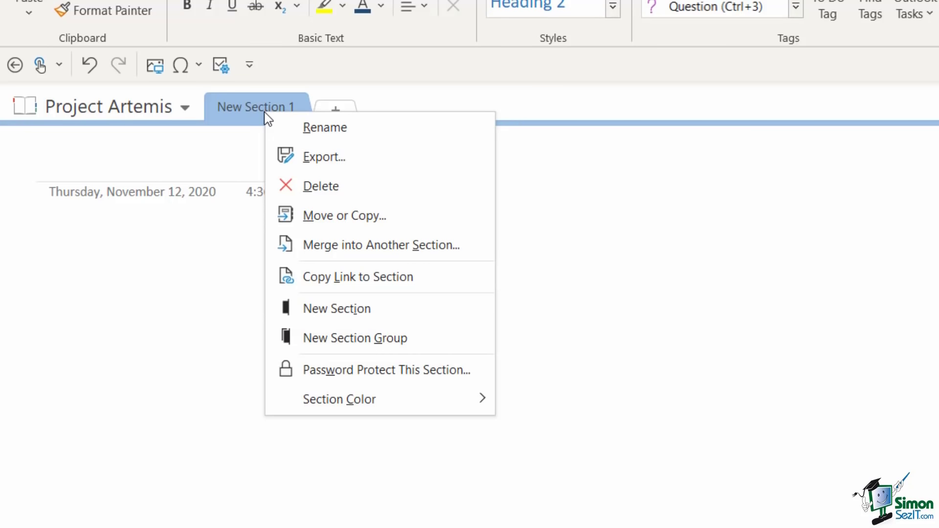
pyautogui.click(390, 135)
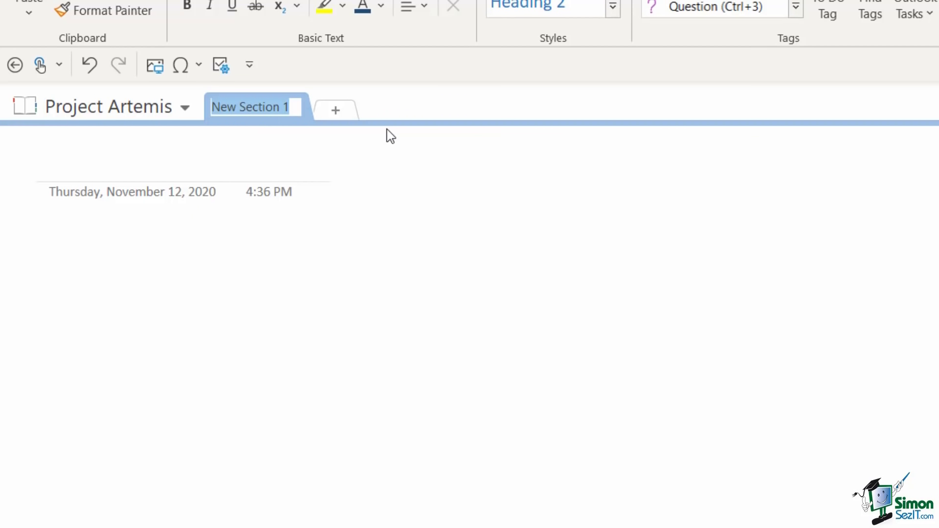
pyautogui.write('Meetings')
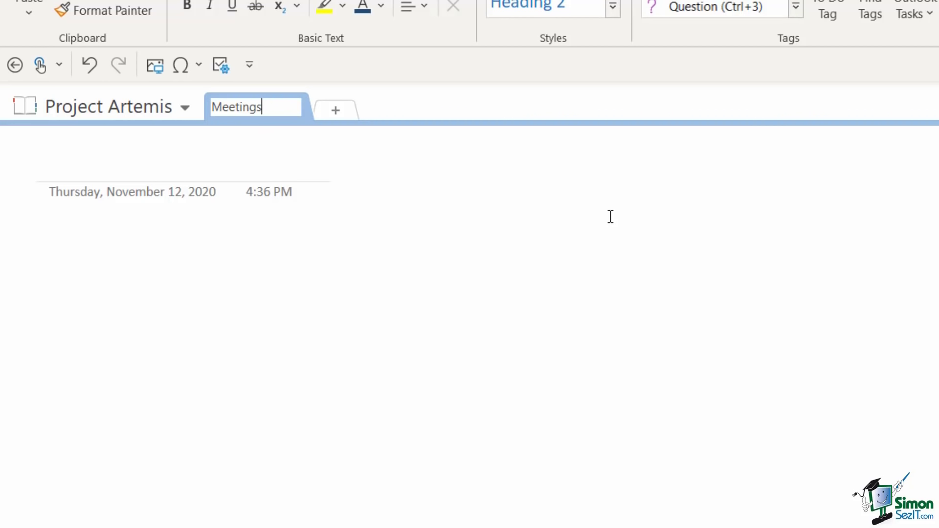
pyautogui.press('Return')
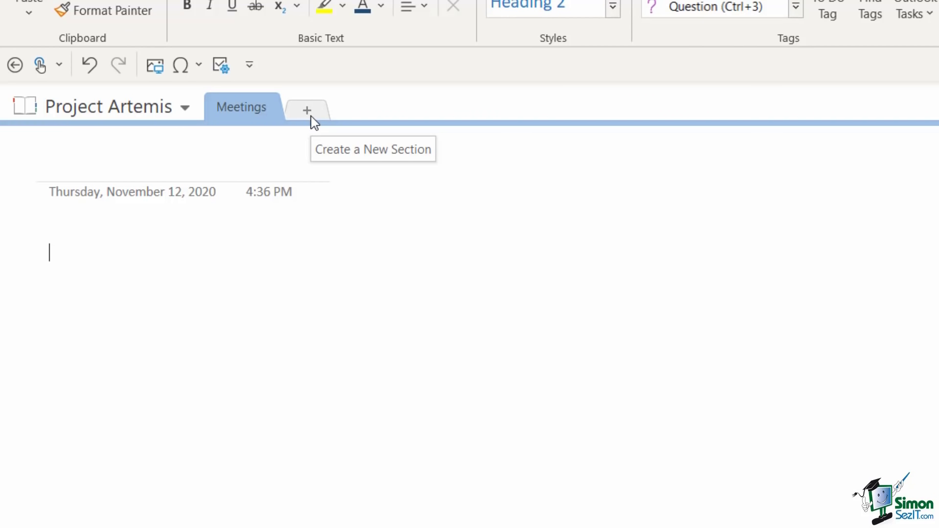
# Add two new sections named Courses and Offices after Meetings in the Project Artemis notebook
pyautogui.click(311, 117)
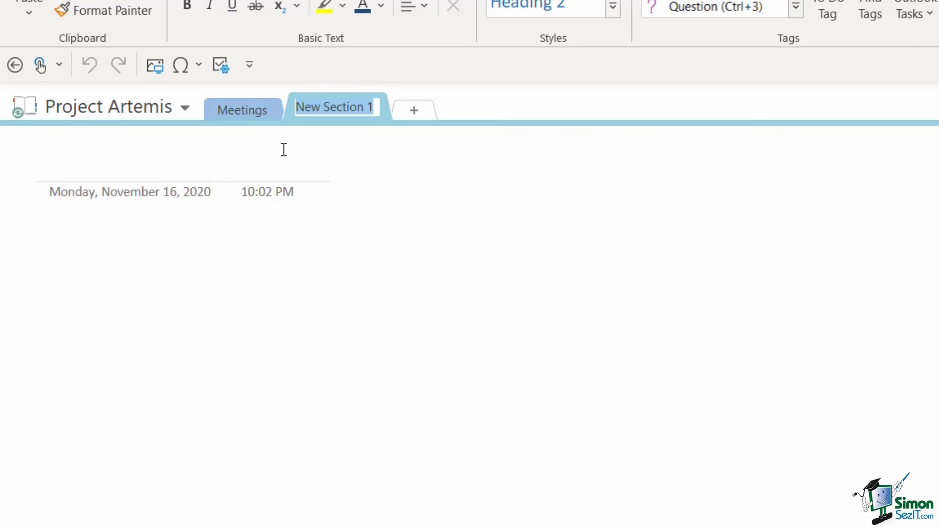
pyautogui.write('Courses')
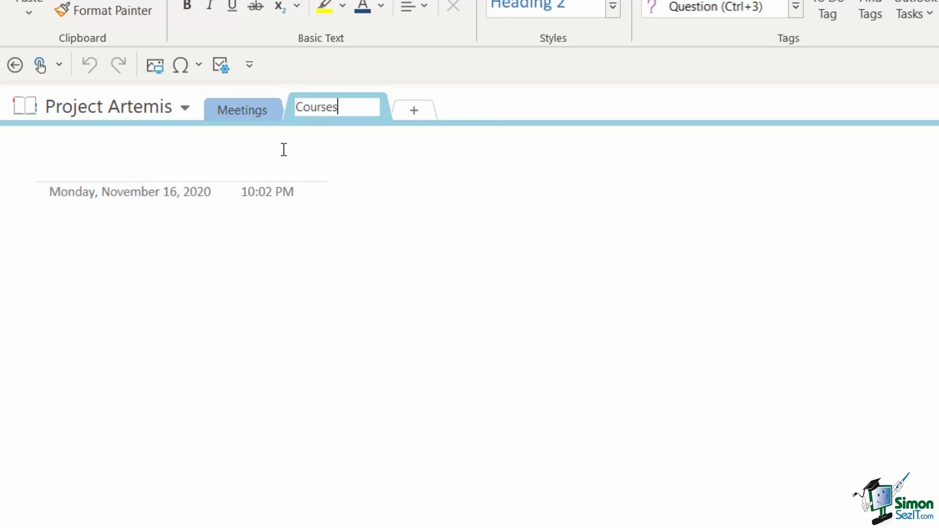
pyautogui.press('Return')
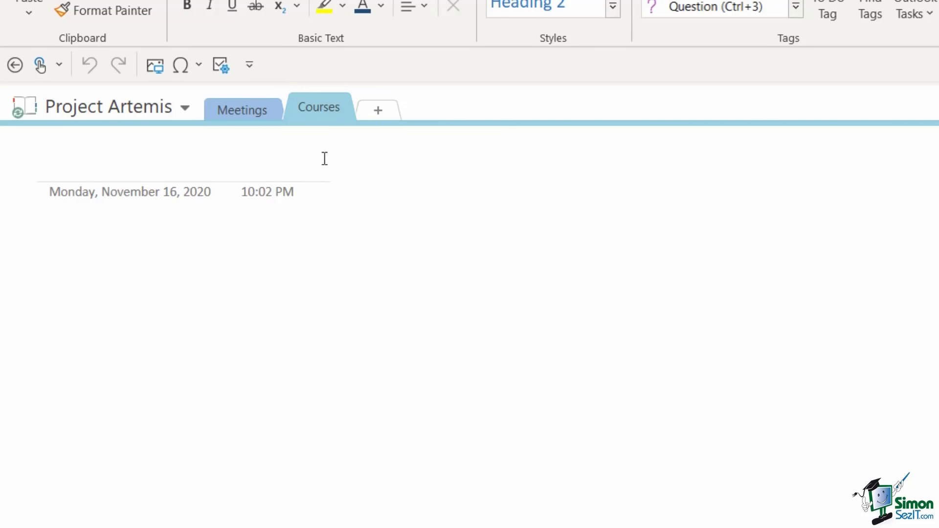
pyautogui.rightClick(320, 108)
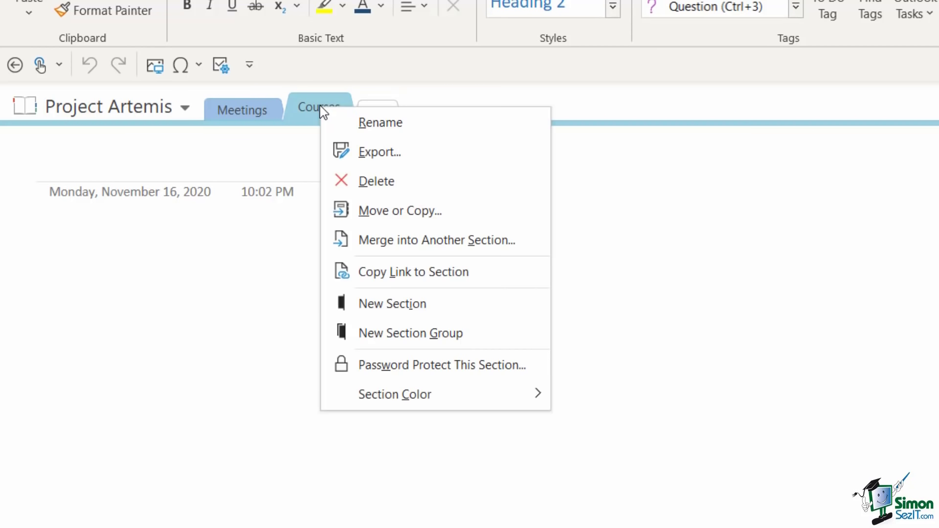
pyautogui.click(468, 311)
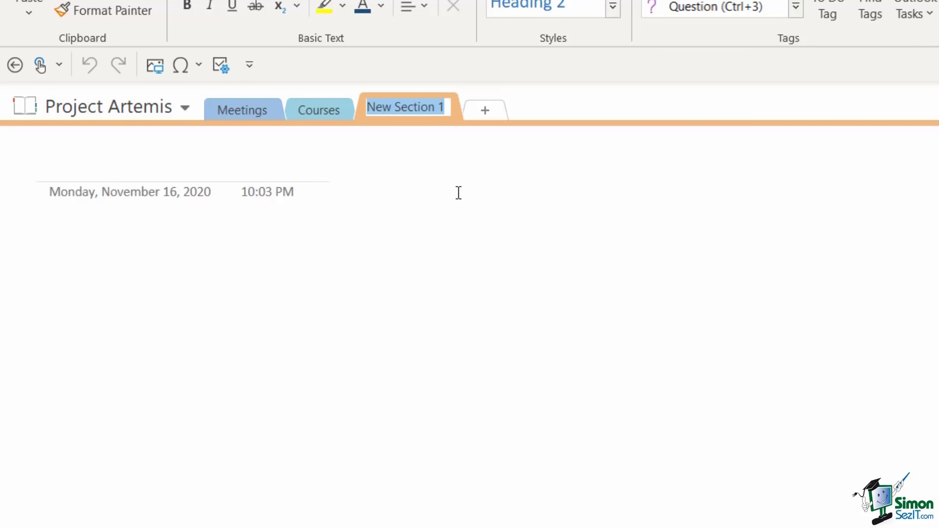
pyautogui.write('Offices')
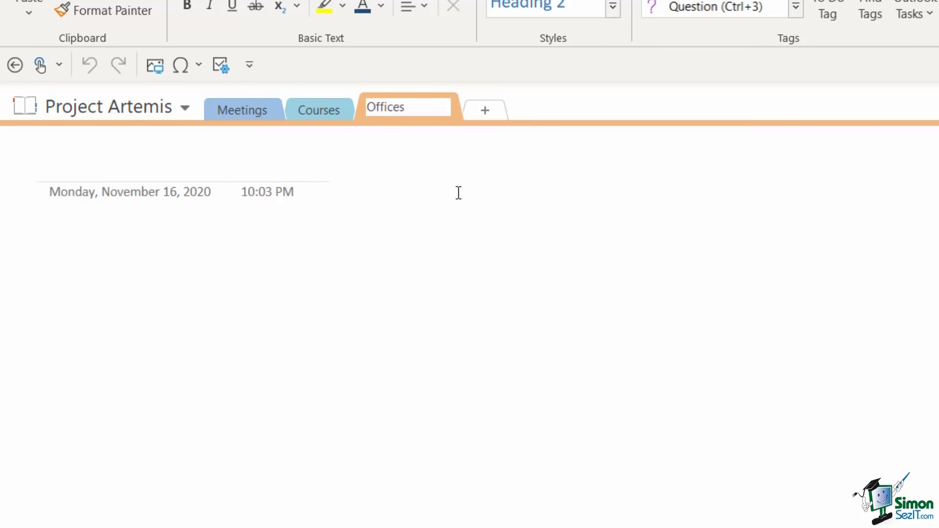
pyautogui.press('Return')
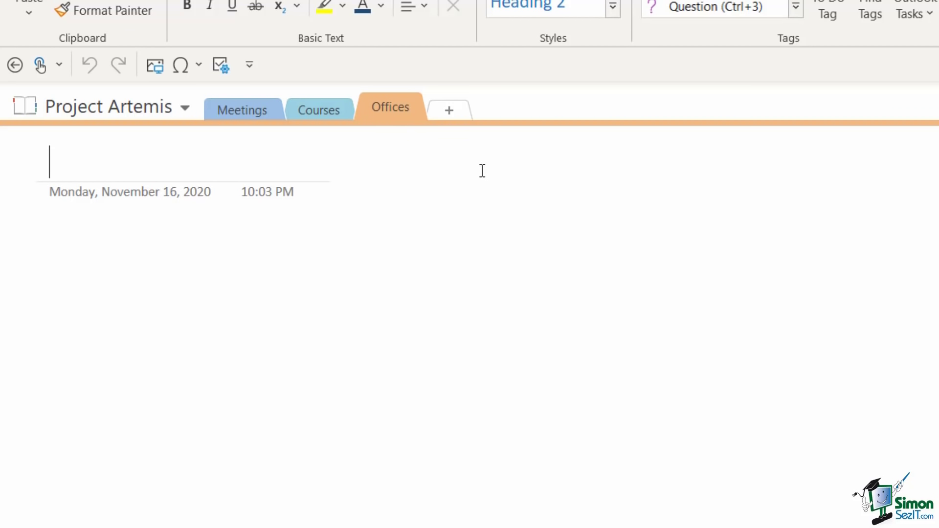
# Add two more sections named Travel and Costs after Offices
pyautogui.click(446, 109)
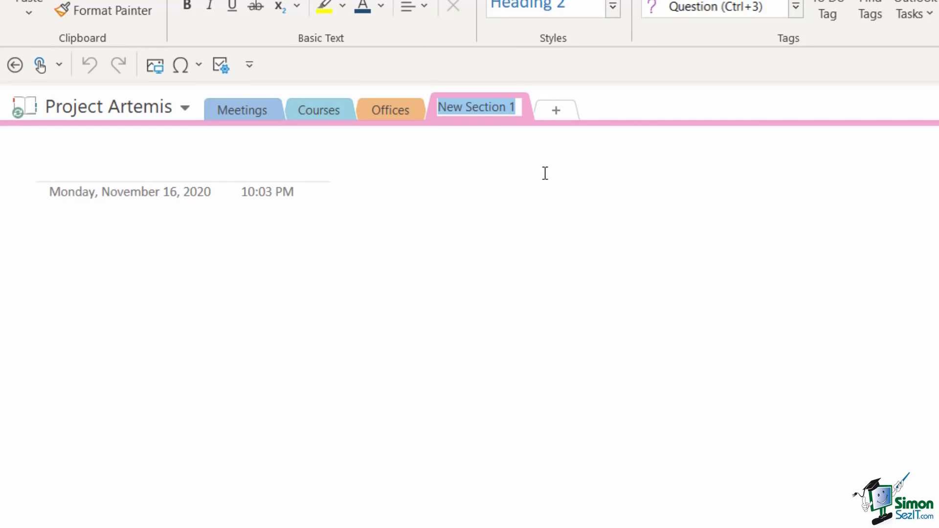
pyautogui.write('Travel')
pyautogui.press('Return')
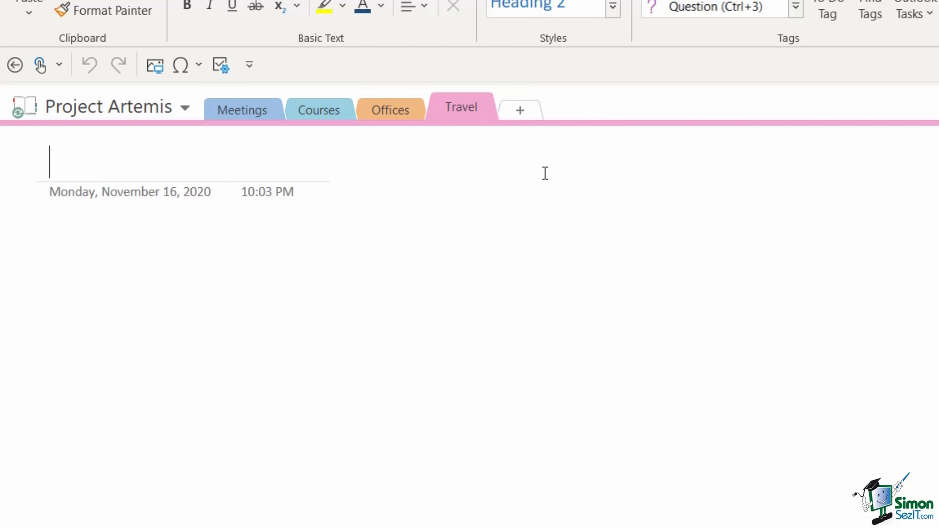
pyautogui.click(528, 118)
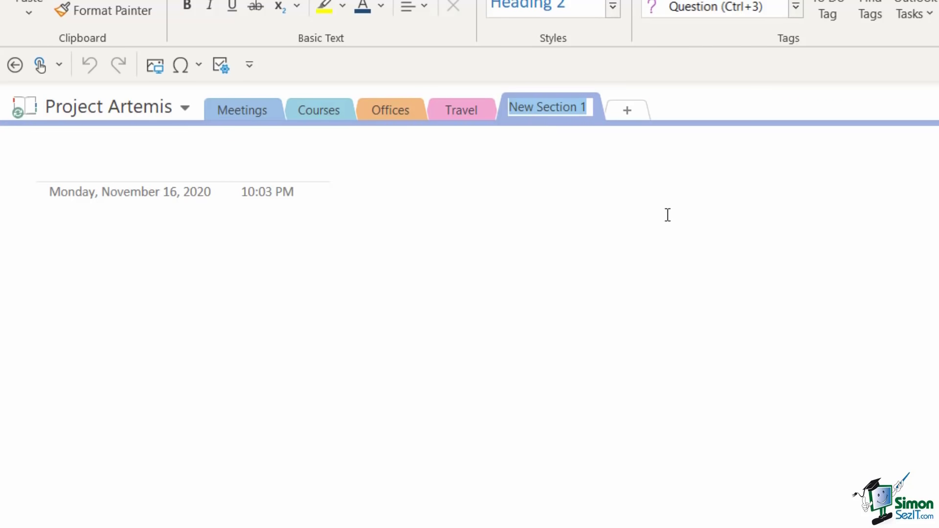
pyautogui.write('Costs')
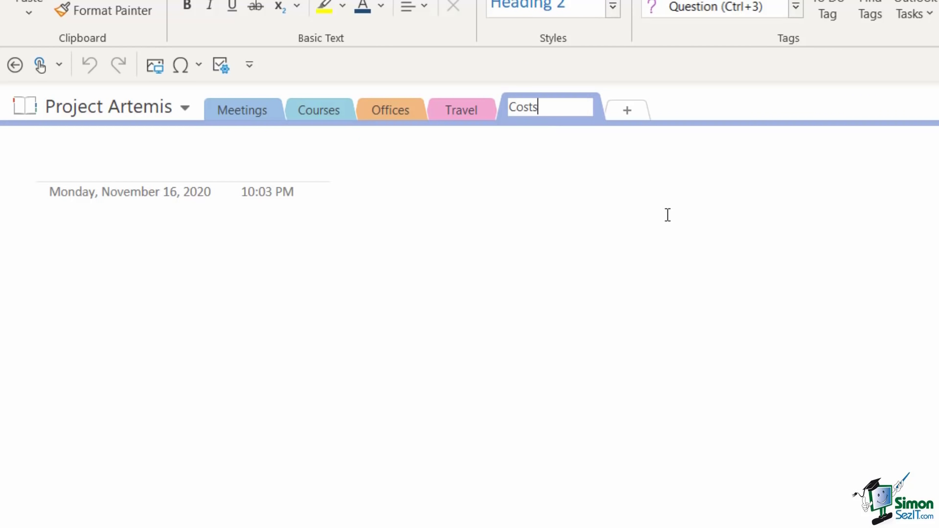
pyautogui.press('Return')
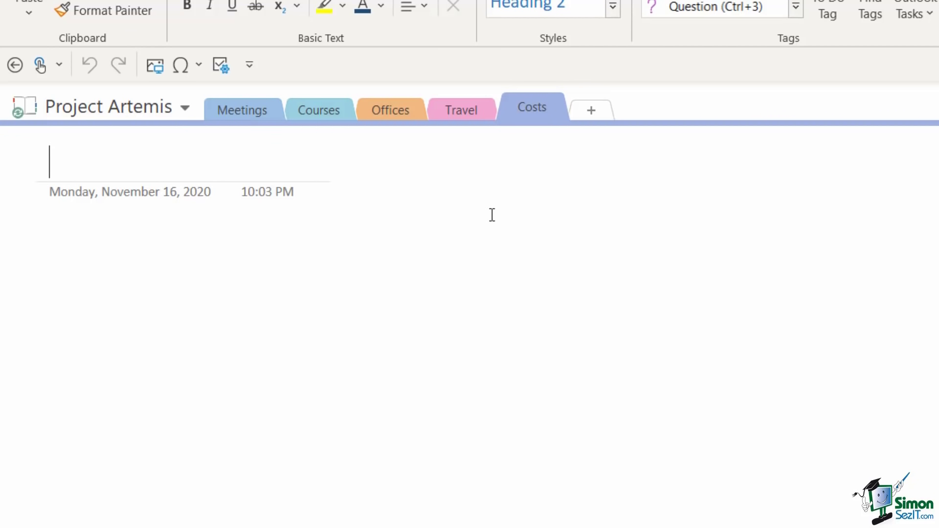
# Switch among the Meetings, Courses, Offices and Travel sections to compare their pages and colors, ending on Travel
pyautogui.click(245, 115)
pyautogui.click(322, 114)
pyautogui.click(390, 113)
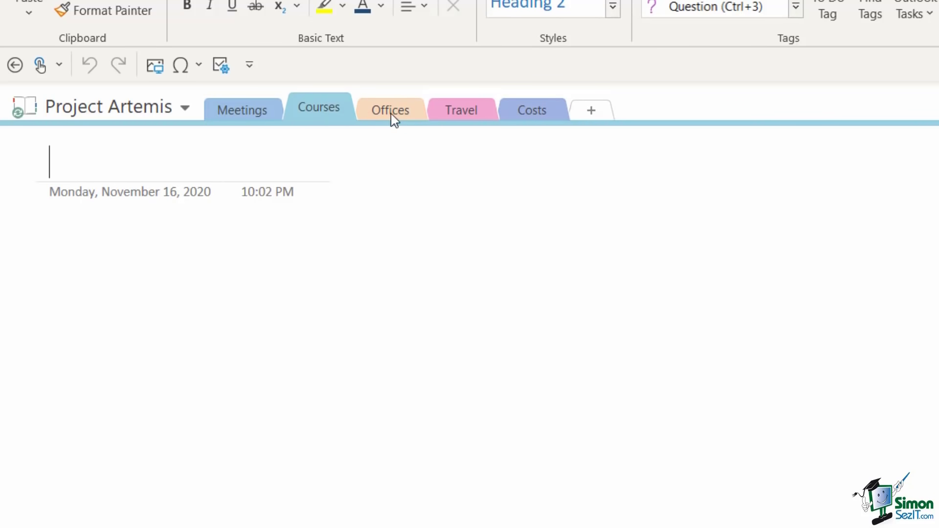
pyautogui.click(391, 114)
pyautogui.click(262, 112)
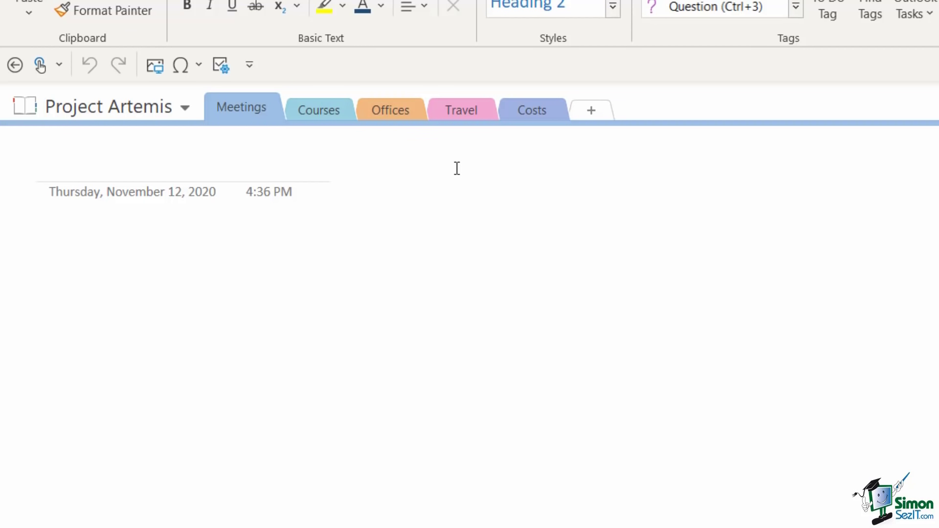
pyautogui.click(394, 115)
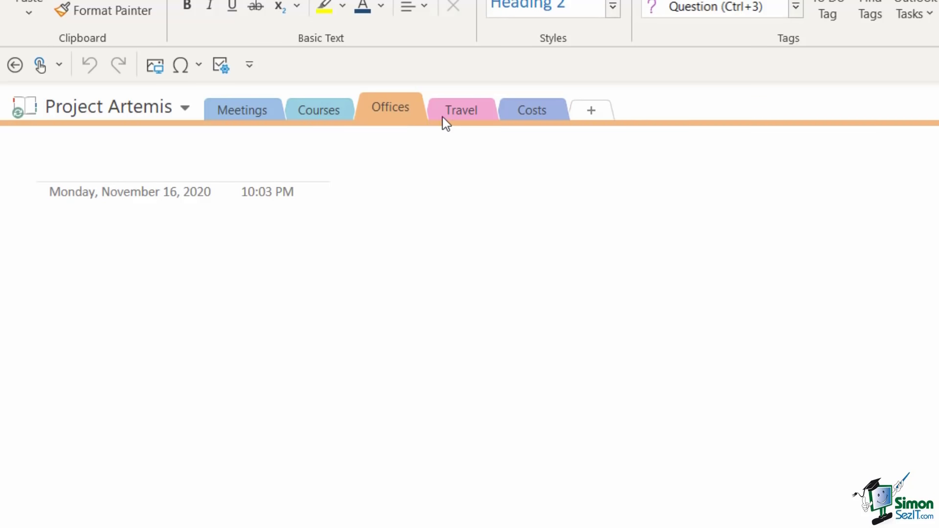
pyautogui.click(462, 112)
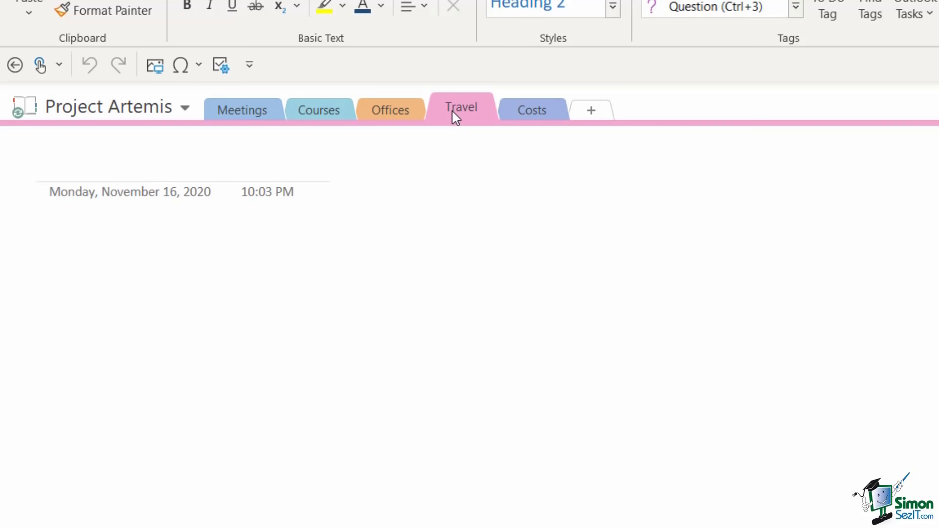
pyautogui.click(397, 114)
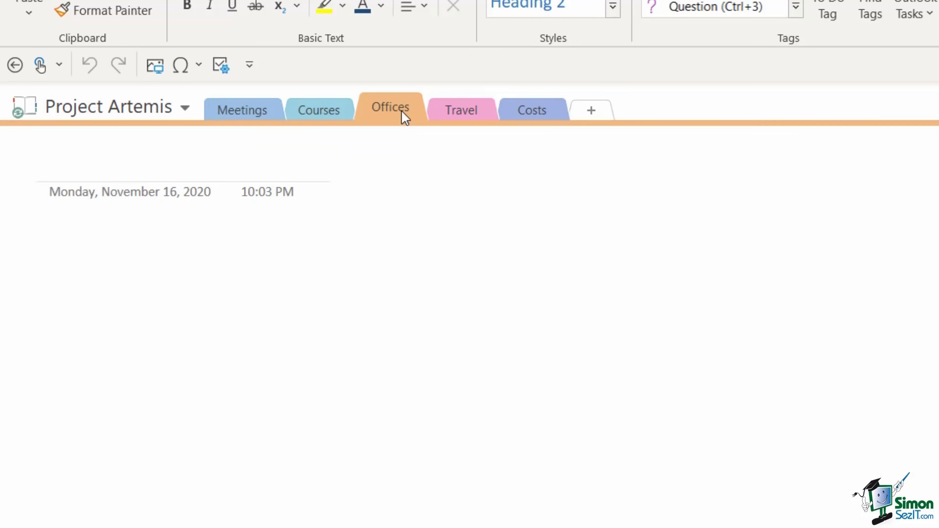
pyautogui.click(452, 111)
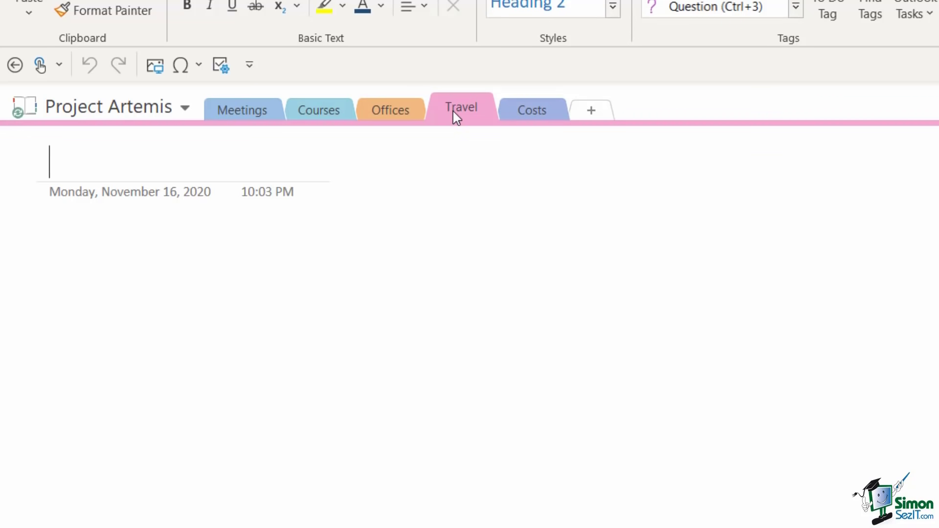
# Set the Travel section's color to Orange and move the Courses section ahead of Meetings
pyautogui.rightClick(455, 117)
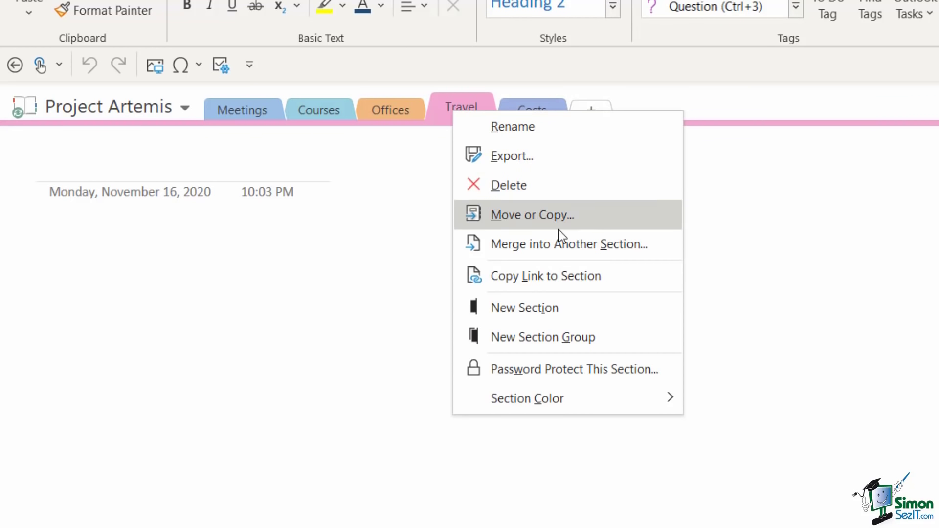
pyautogui.moveTo(550, 406)
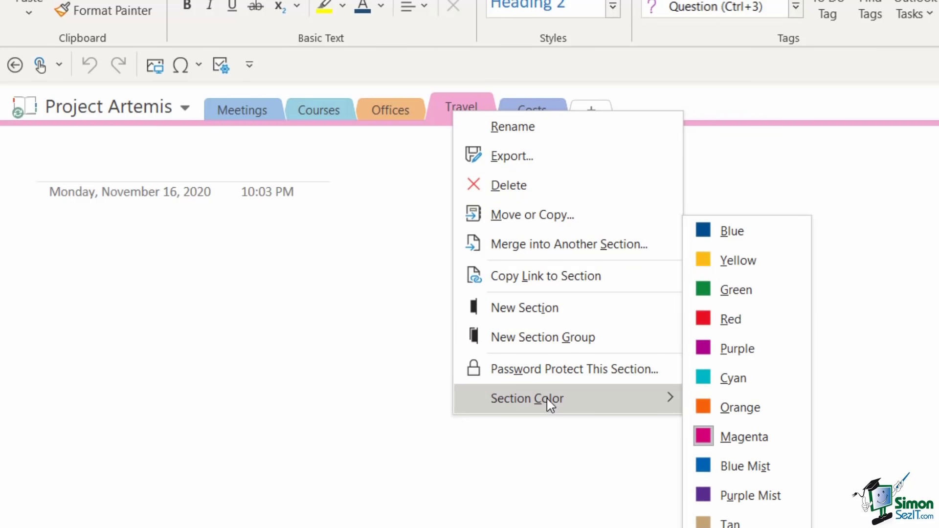
pyautogui.click(767, 405)
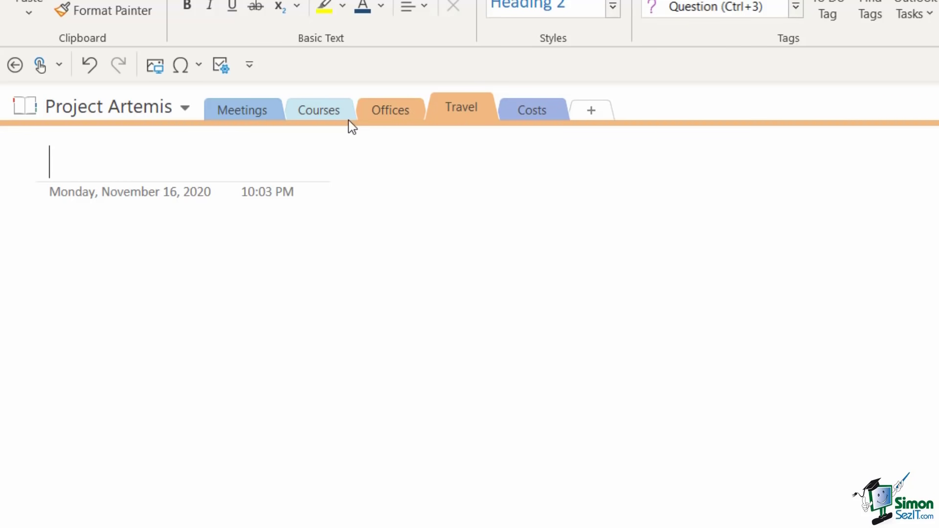
pyautogui.click(324, 114)
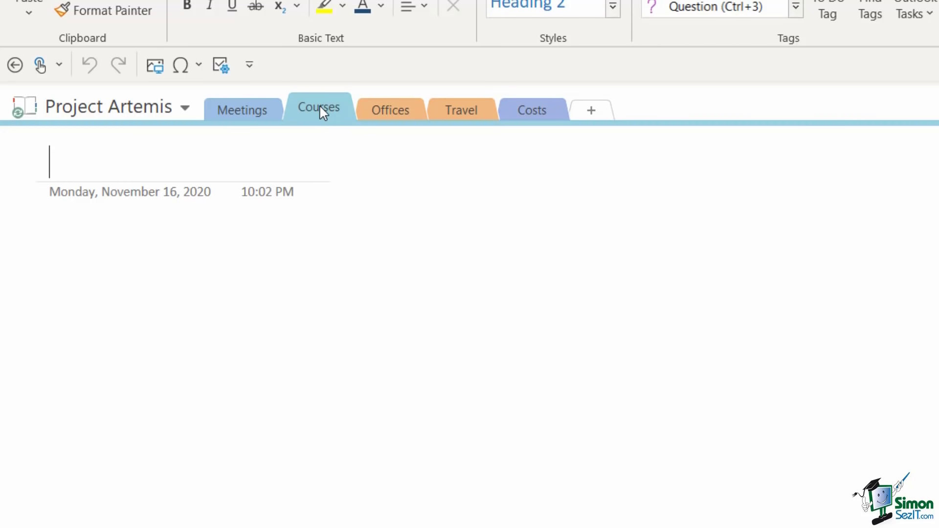
pyautogui.moveTo(329, 105)
pyautogui.mouseDown()
pyautogui.moveTo(206, 106)
pyautogui.moveTo(555, 100)
pyautogui.moveTo(210, 92)
pyautogui.mouseUp()
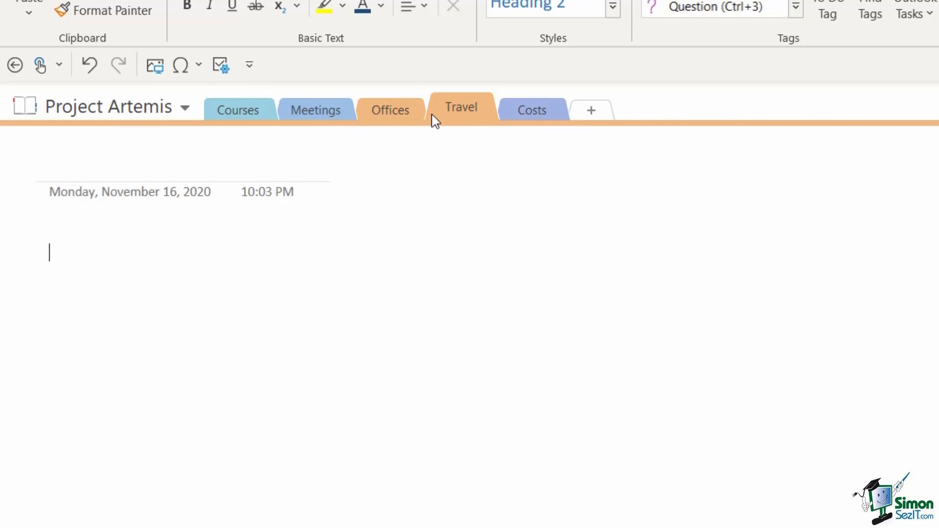
# Move the Meetings section after Travel within the Project Artemis notebook using Move or Copy
pyautogui.click(313, 116)
pyautogui.rightClick(308, 105)
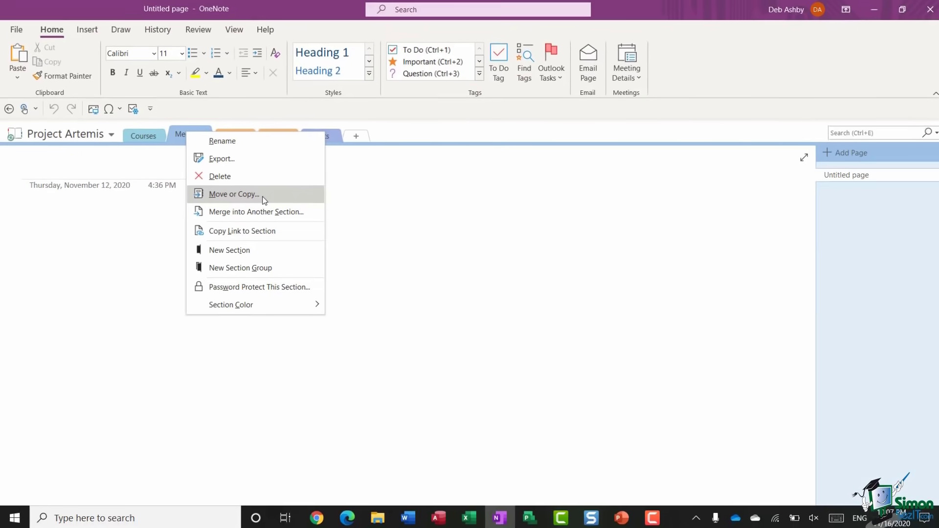
pyautogui.click(262, 197)
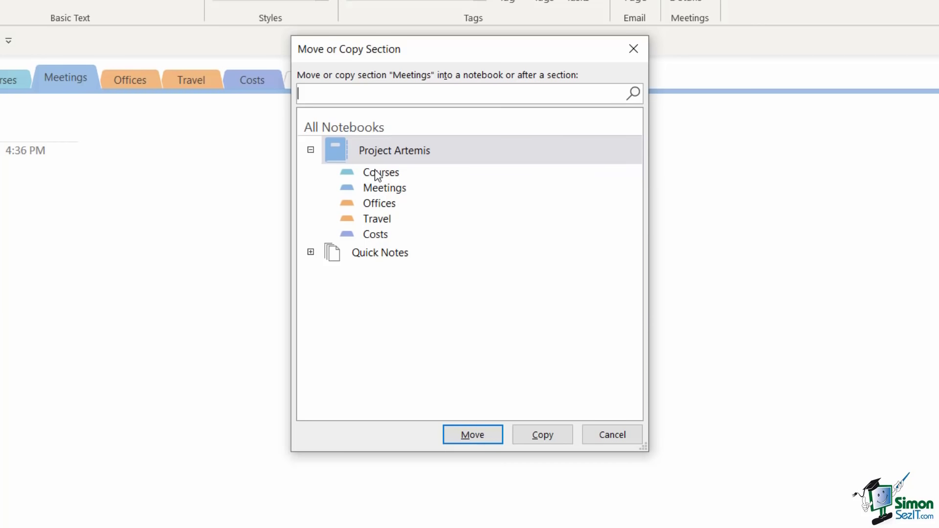
pyautogui.click(380, 222)
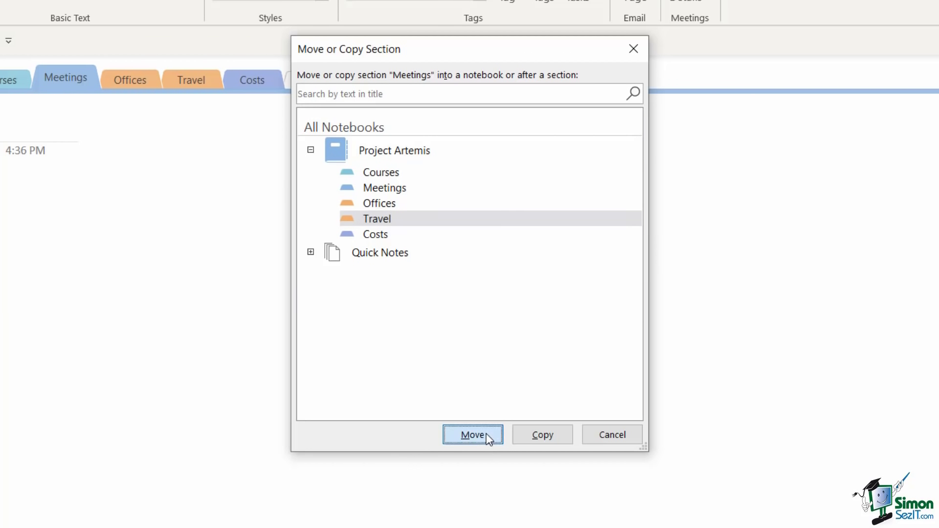
pyautogui.click(473, 435)
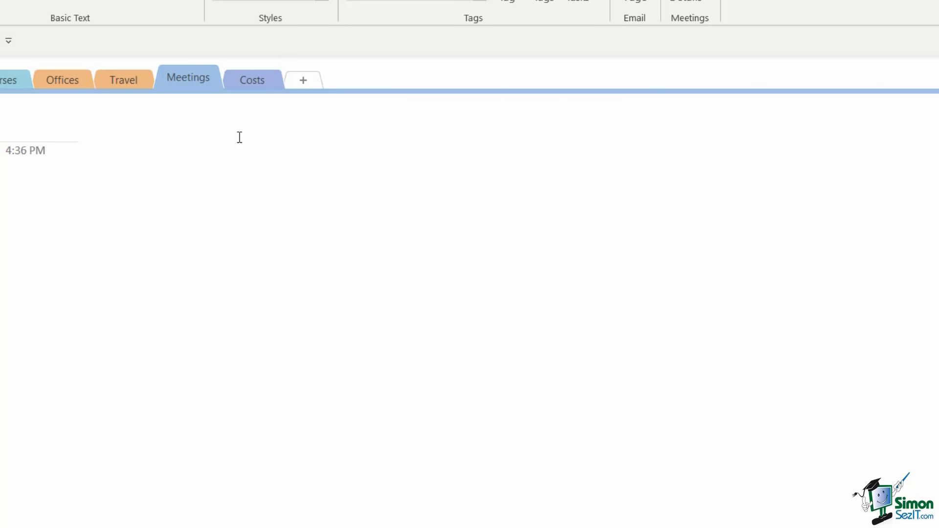
# Copy the Meetings section and place the copy after Costs in the Project Artemis notebook
pyautogui.rightClick(186, 86)
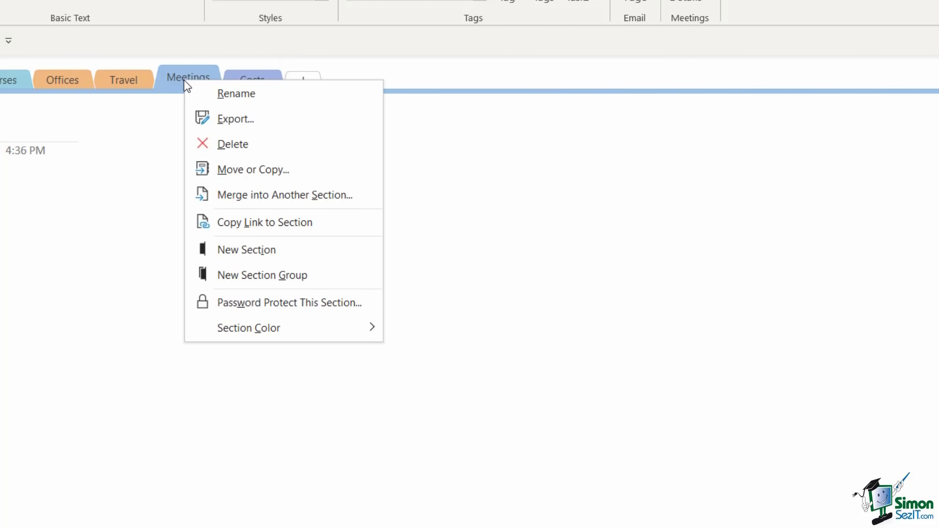
pyautogui.click(264, 171)
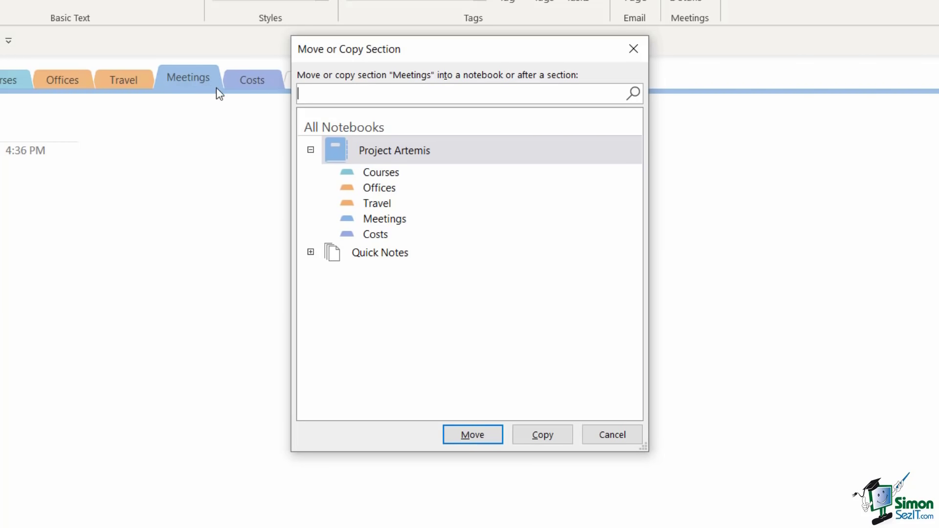
pyautogui.click(372, 235)
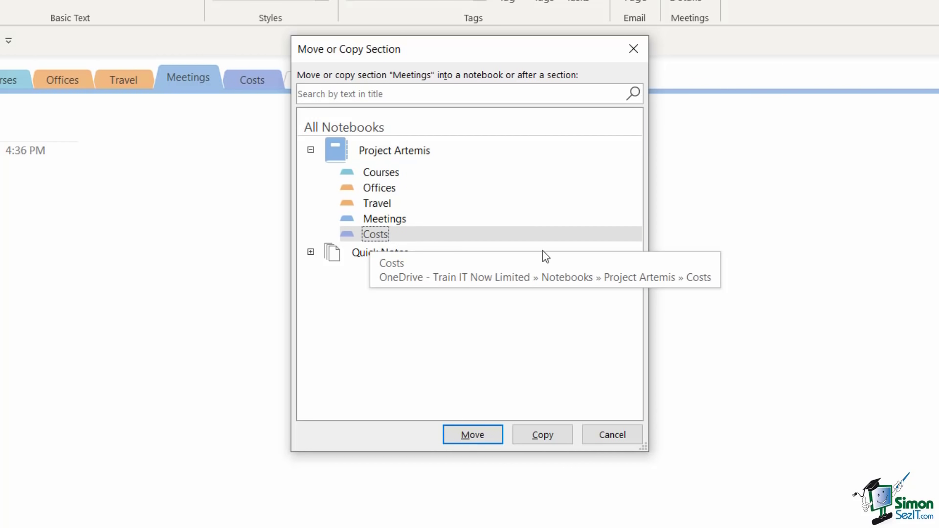
pyautogui.click(546, 443)
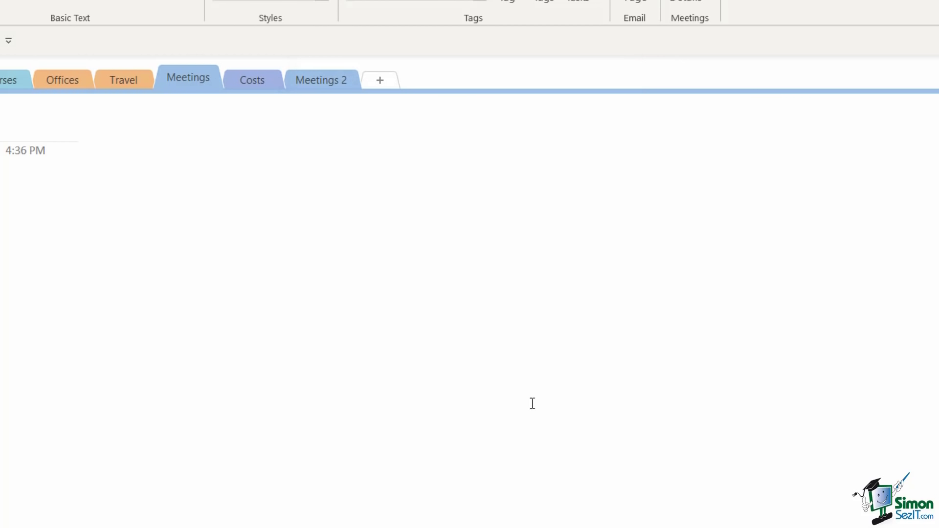
# Rename the copied section Meetings 2 as Schedule
pyautogui.rightClick(324, 82)
pyautogui.click(402, 96)
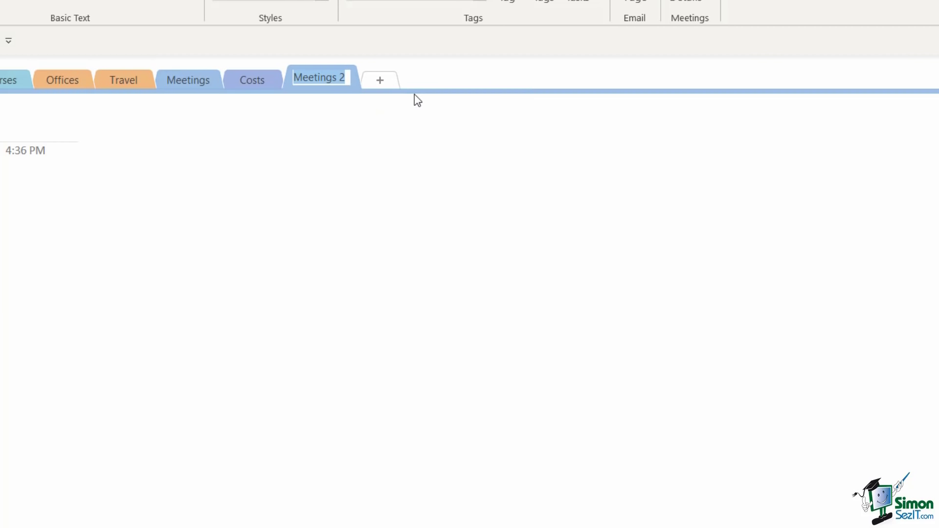
pyautogui.write('Schedule')
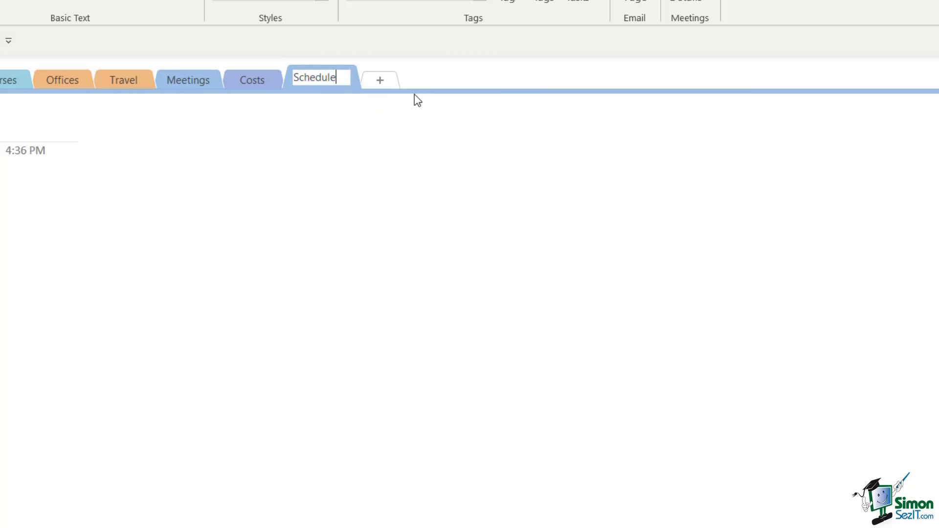
pyautogui.press('Return')
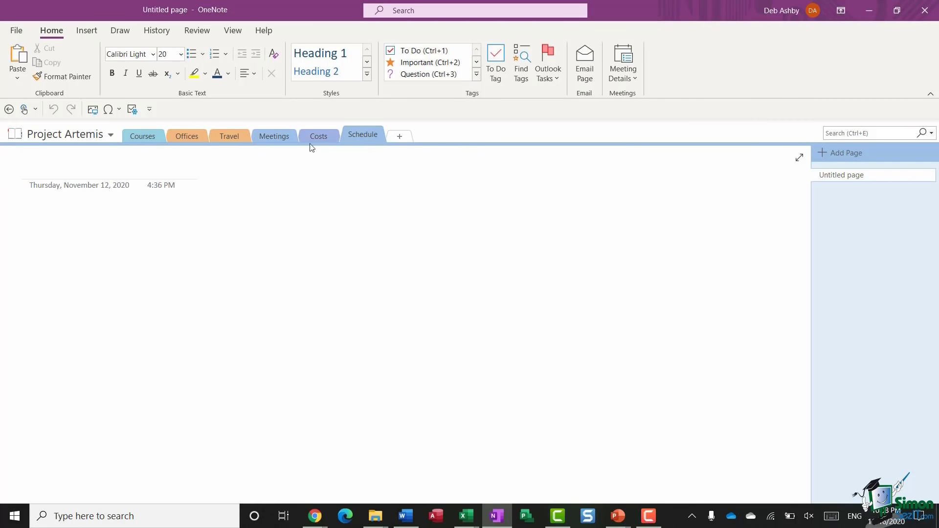
# Set the Schedule section's color to Purple
pyautogui.rightClick(362, 133)
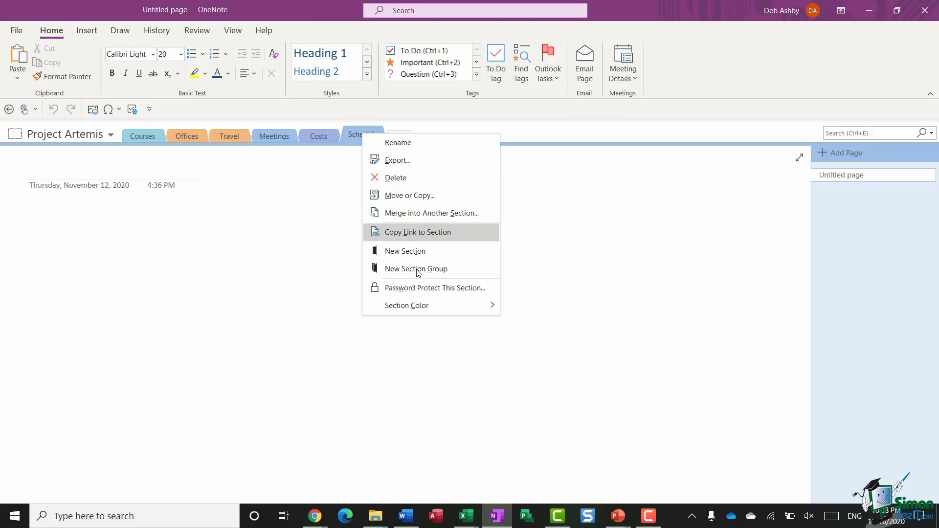
pyautogui.moveTo(416, 306)
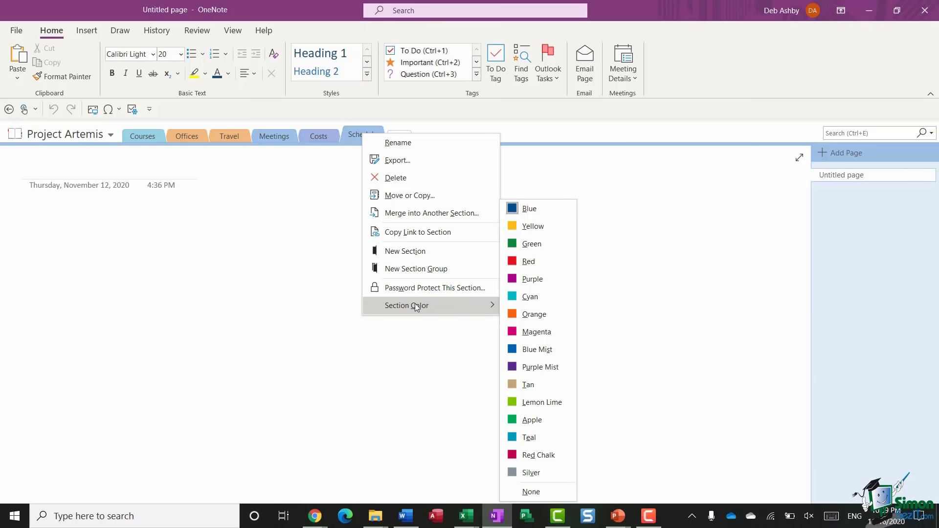
pyautogui.click(529, 278)
pyautogui.press('Return')
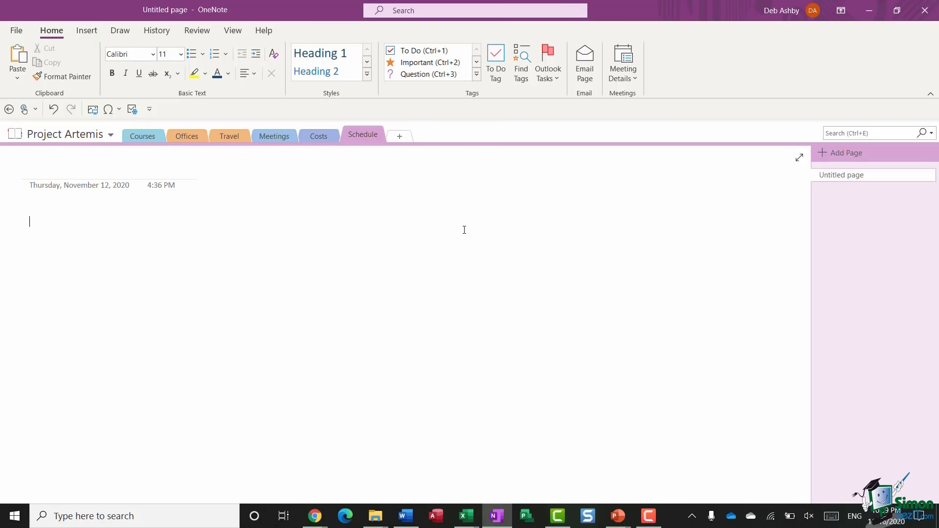
pyautogui.rightClick(360, 135)
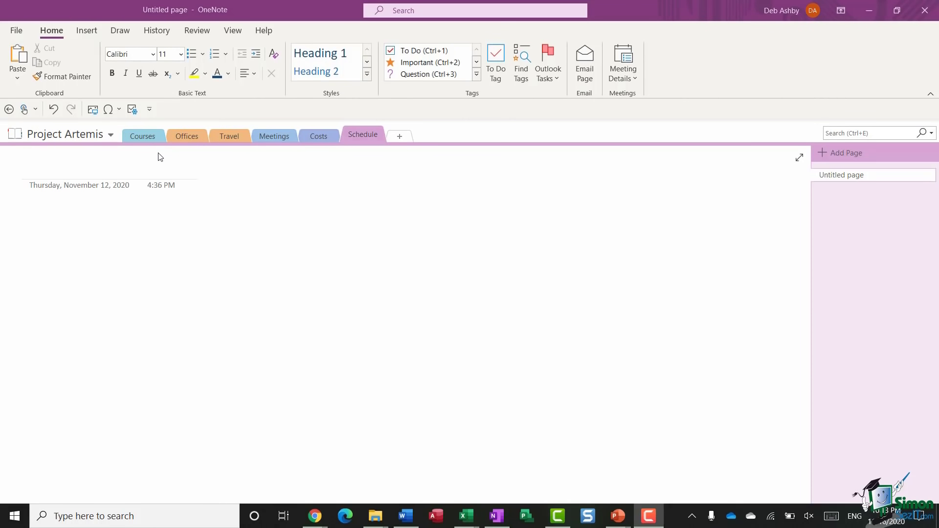
# Delete the Courses section from the Project Artemis notebook, moving it to Deleted Notes
pyautogui.click(141, 136)
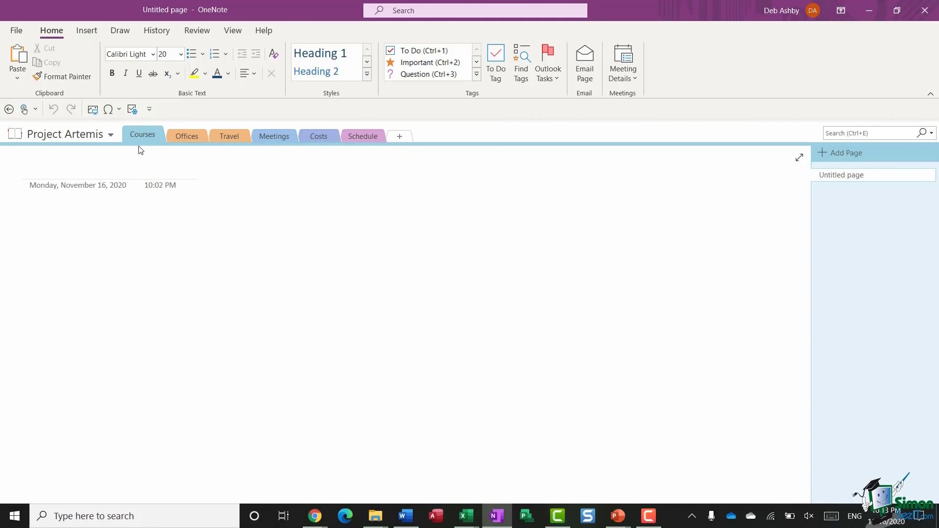
pyautogui.rightClick(143, 136)
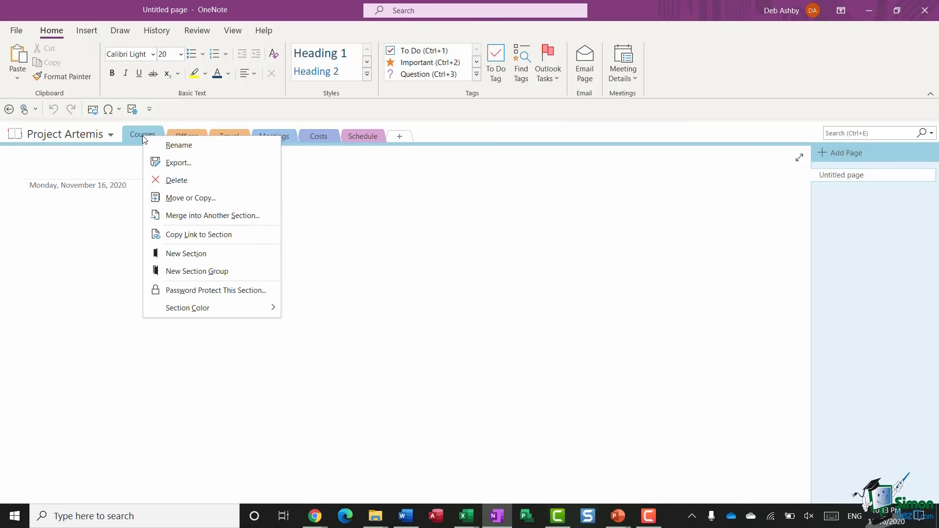
pyautogui.click(197, 179)
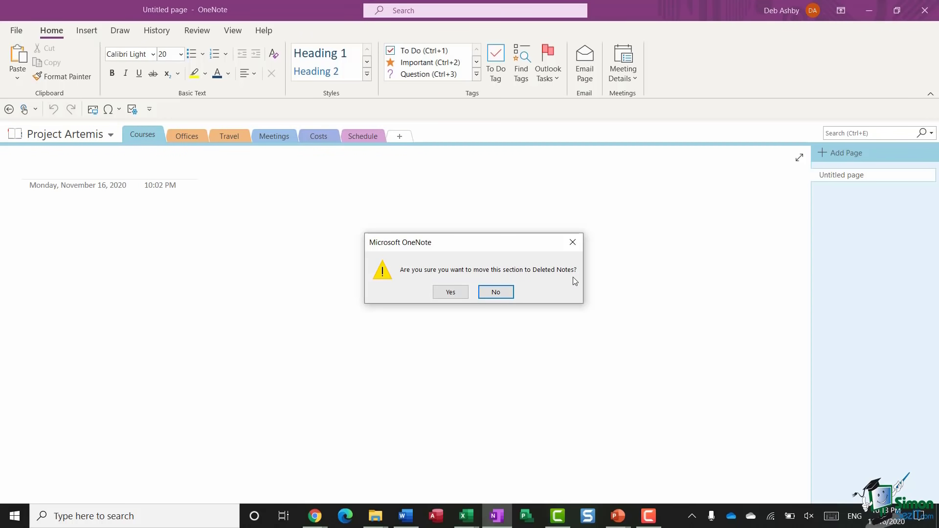
pyautogui.click(451, 292)
pyautogui.press('Return')
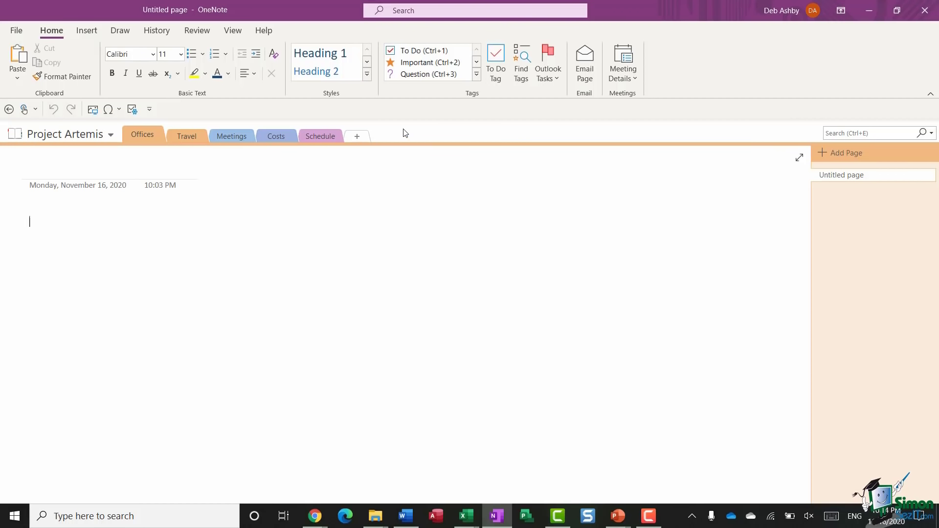
# Create a new section group named Courses in the Project Artemis notebook
pyautogui.click(325, 138)
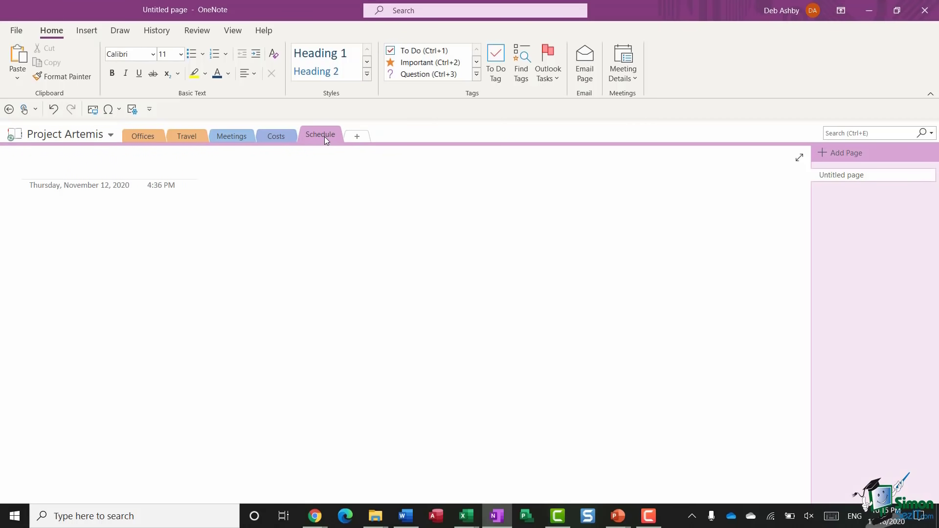
pyautogui.rightClick(325, 140)
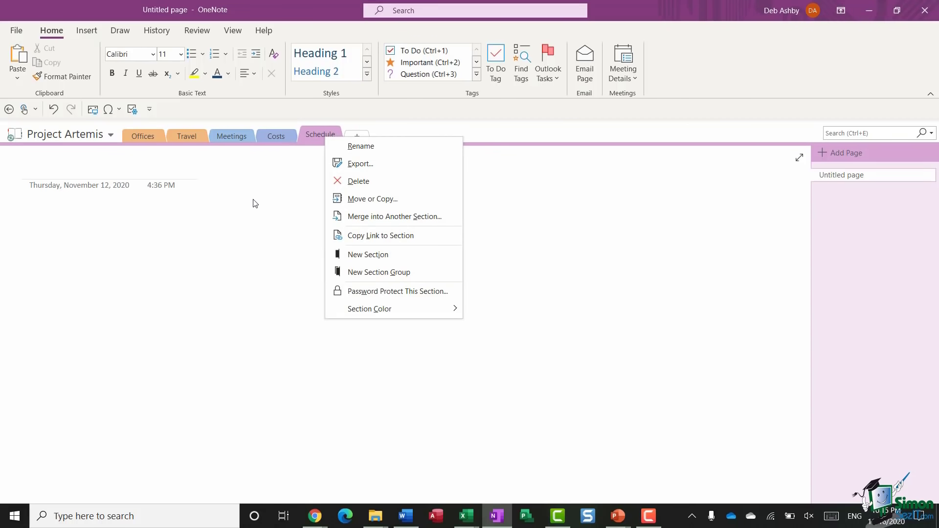
pyautogui.click(411, 272)
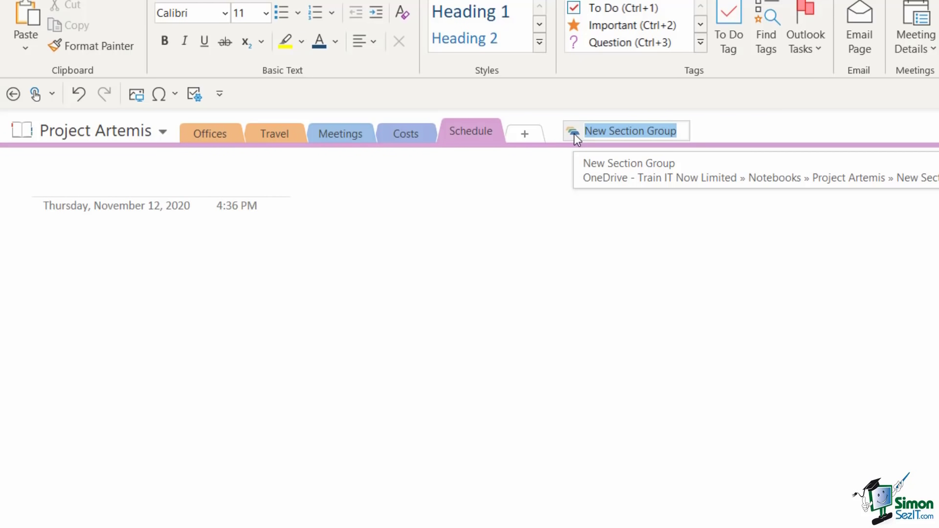
pyautogui.write('Courses')
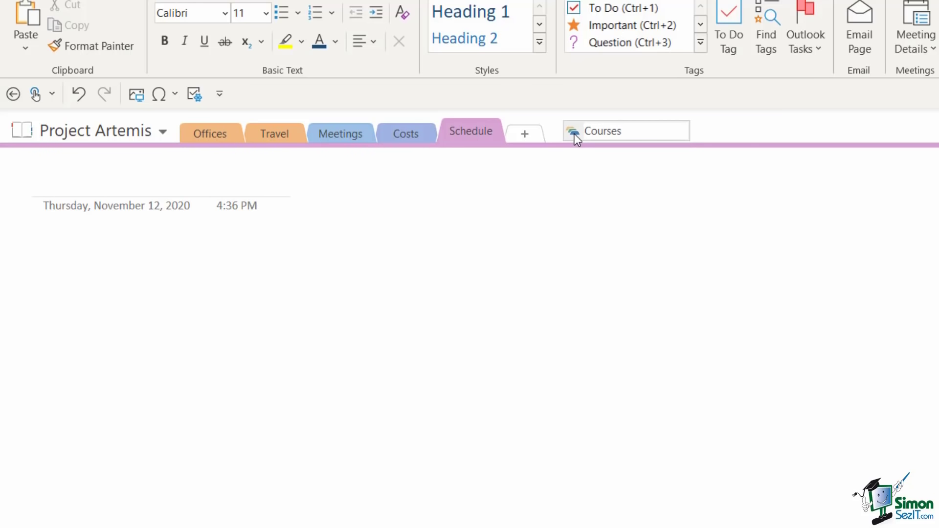
pyautogui.press('Return')
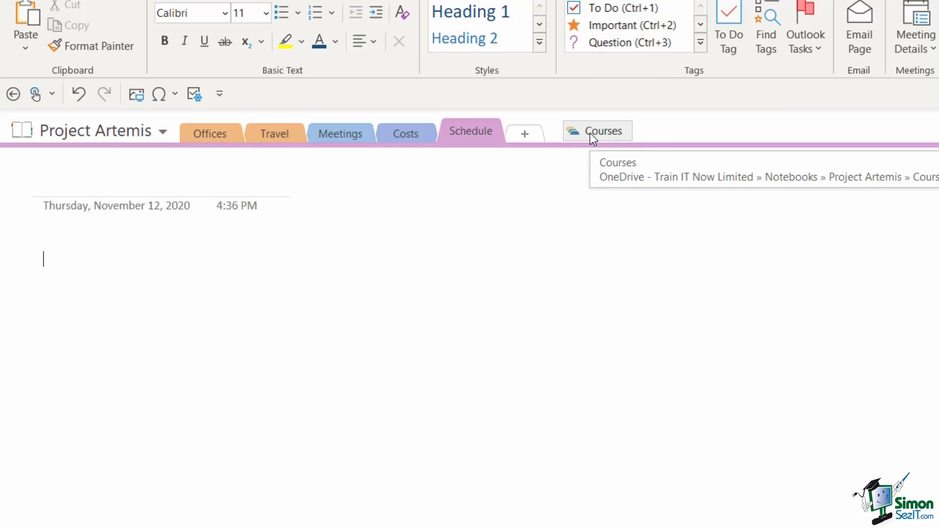
# Add a new section named Word after Schedule in the Project Artemis notebook
pyautogui.rightClick(589, 133)
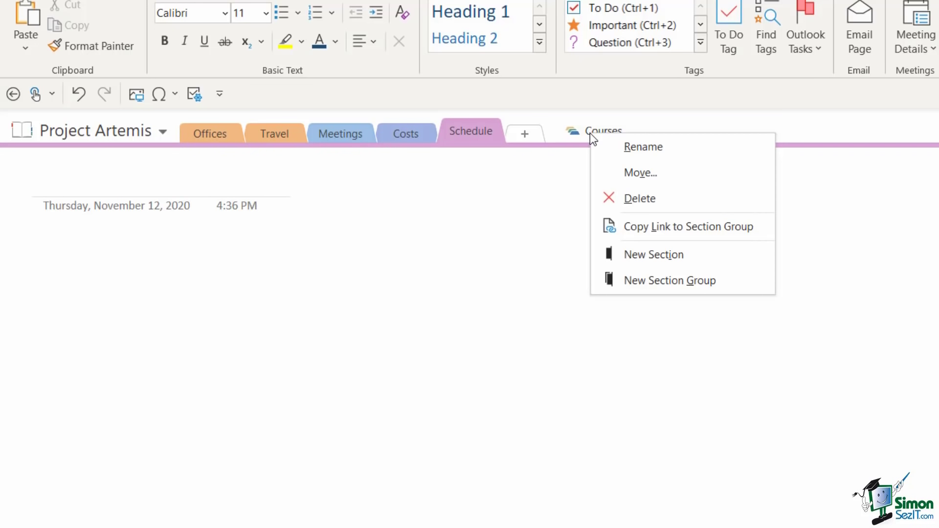
pyautogui.click(649, 256)
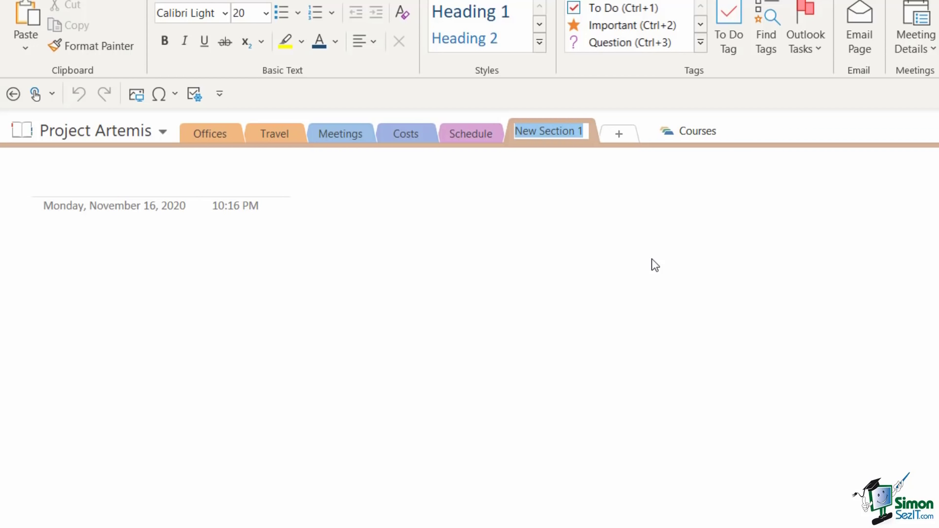
pyautogui.write('Word')
pyautogui.press('Return')
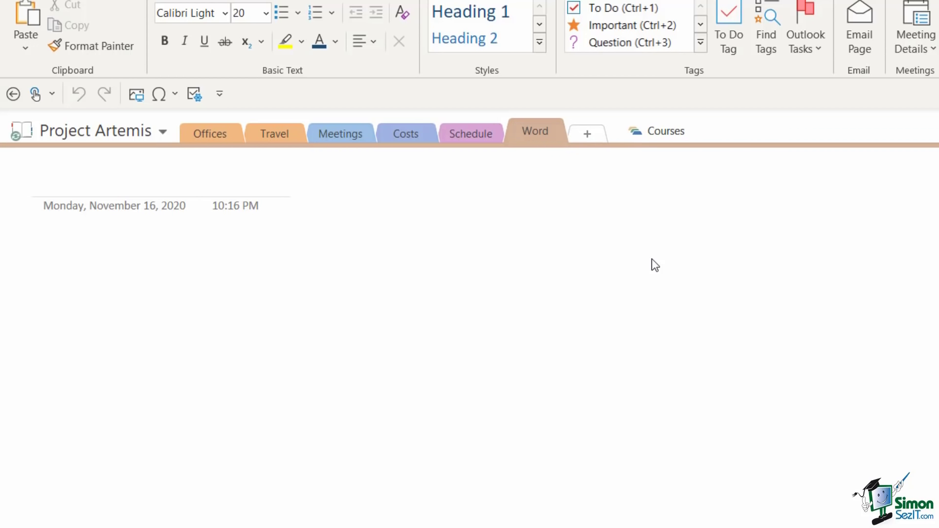
# Add two more sections named Excel and Powerpoint after Word
pyautogui.click(584, 133)
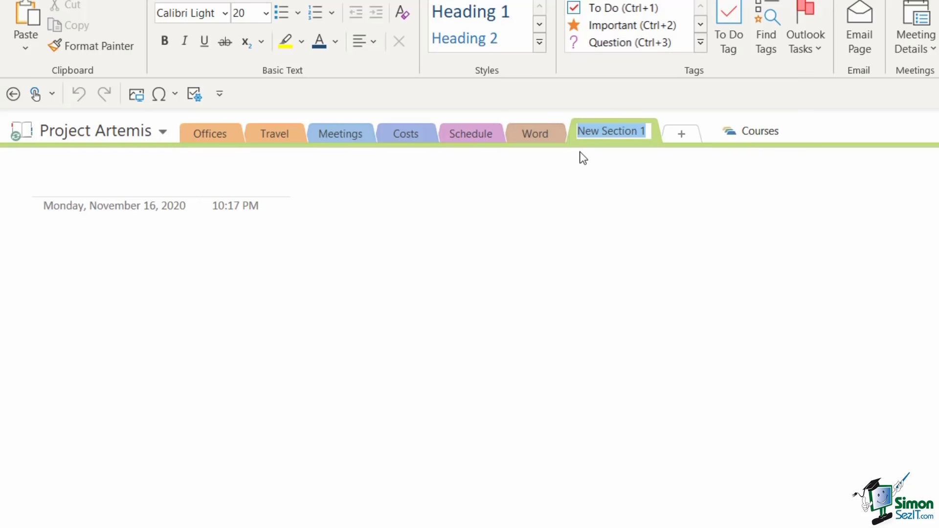
pyautogui.write('Excel')
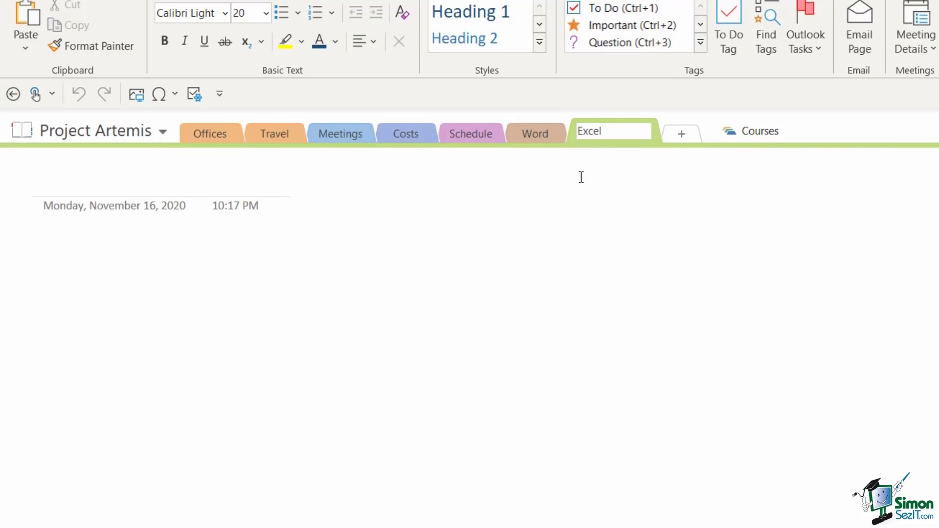
pyautogui.press('Return')
pyautogui.click(652, 131)
pyautogui.write('Powerpoint')
pyautogui.press('Return')
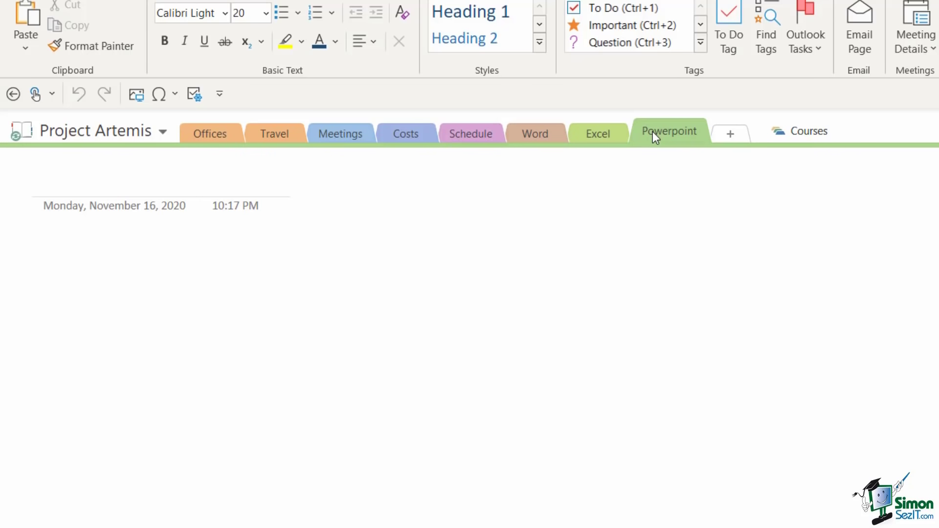
# Add a new section named OneDrive after Powerpoint in the Project Artemis notebook
pyautogui.click(730, 133)
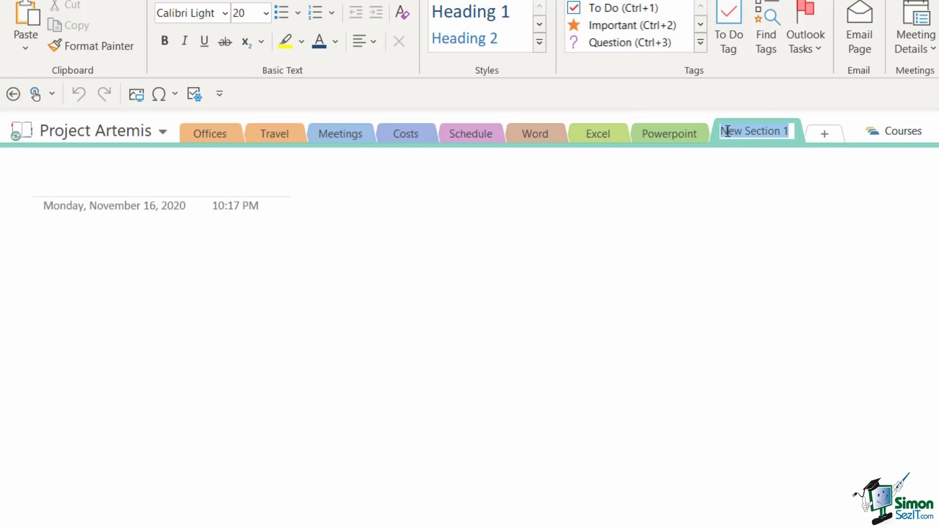
pyautogui.write('OneDrive')
pyautogui.press('Return')
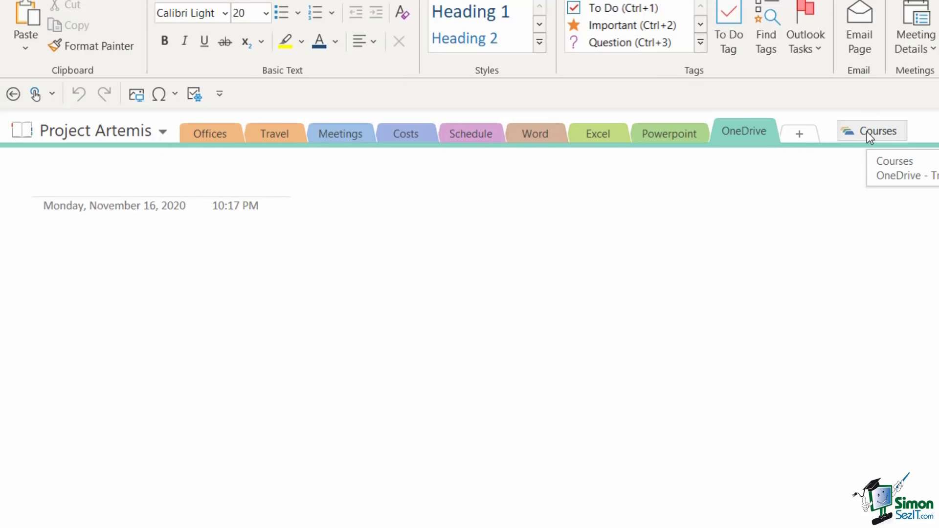
pyautogui.click(582, 178)
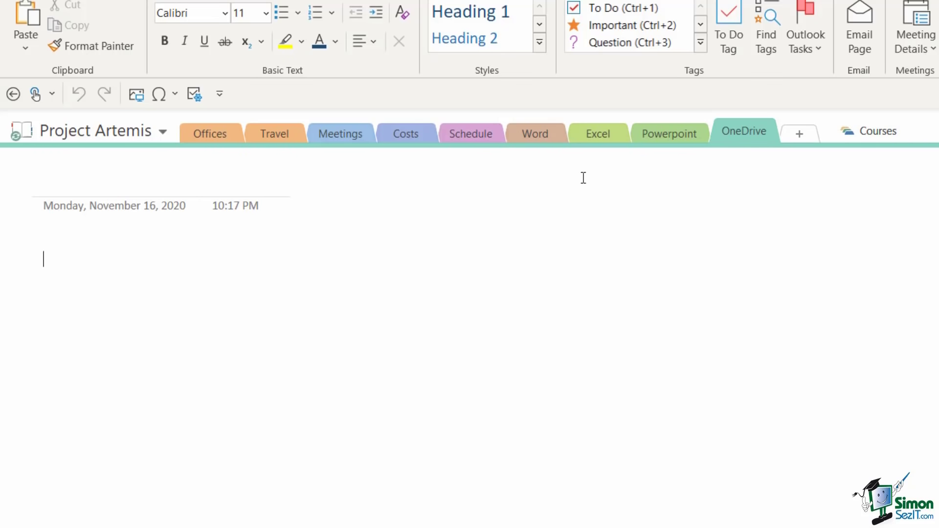
# Move the Word section into the Courses section group of the Project Artemis notebook
pyautogui.rightClick(535, 135)
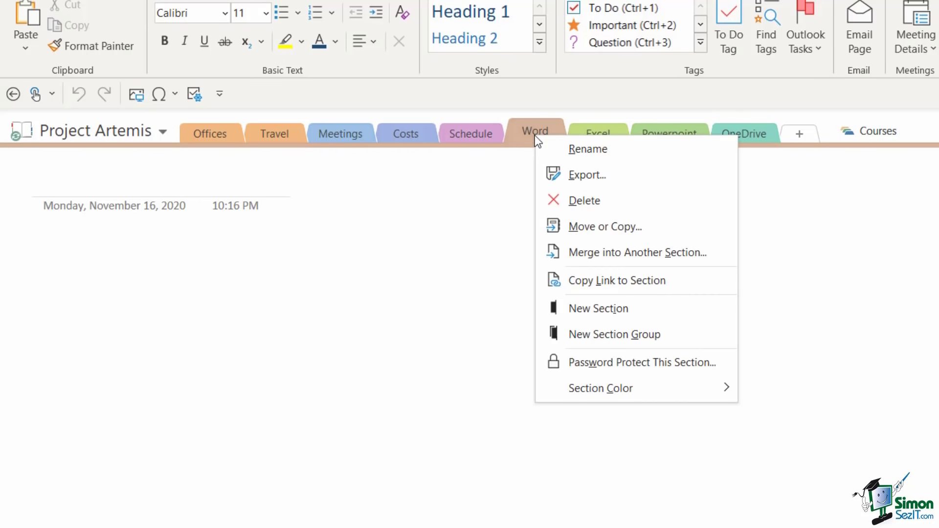
pyautogui.click(606, 233)
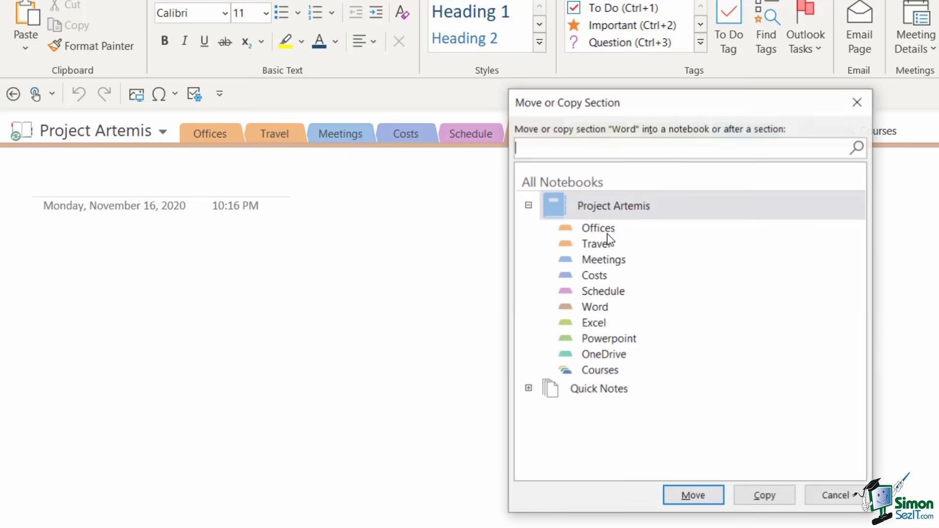
pyautogui.click(597, 371)
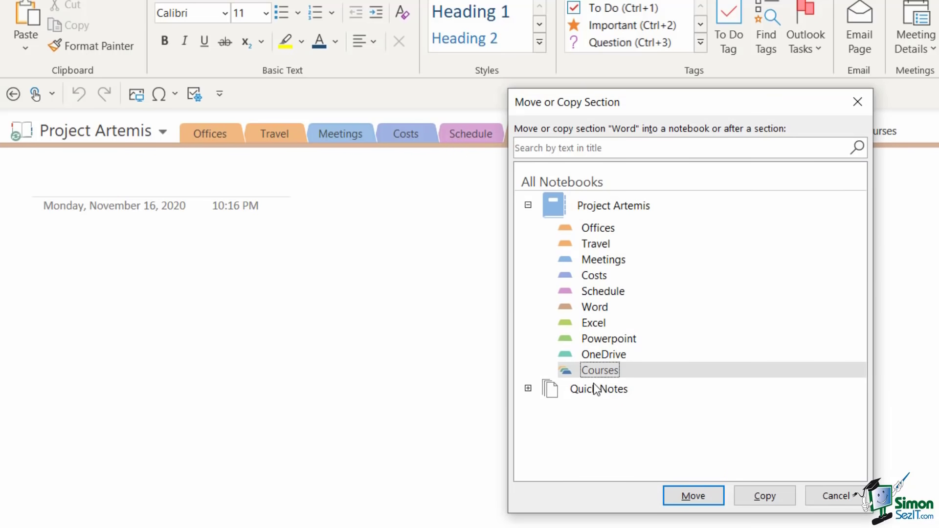
pyautogui.click(693, 496)
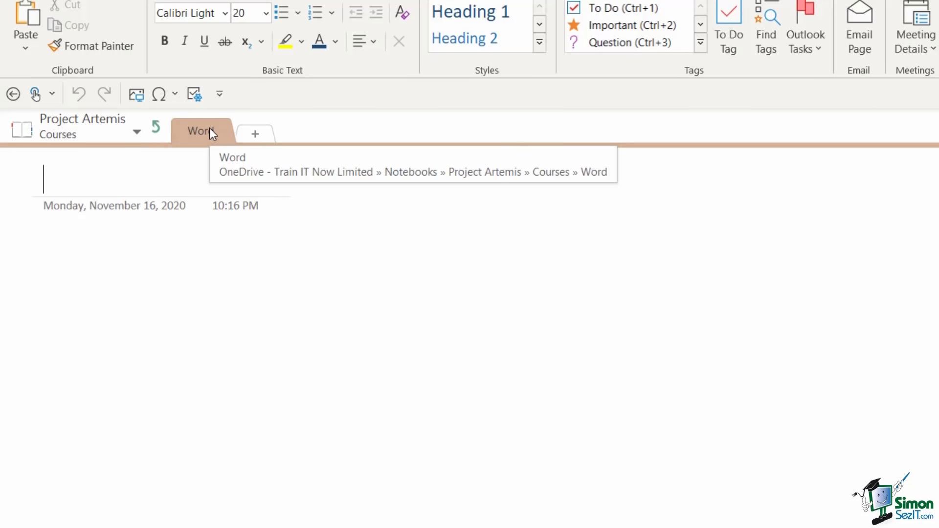
# Return to the Project Artemis notebook's main sections and move the Excel section into the Courses section group
pyautogui.click(157, 124)
pyautogui.click(535, 132)
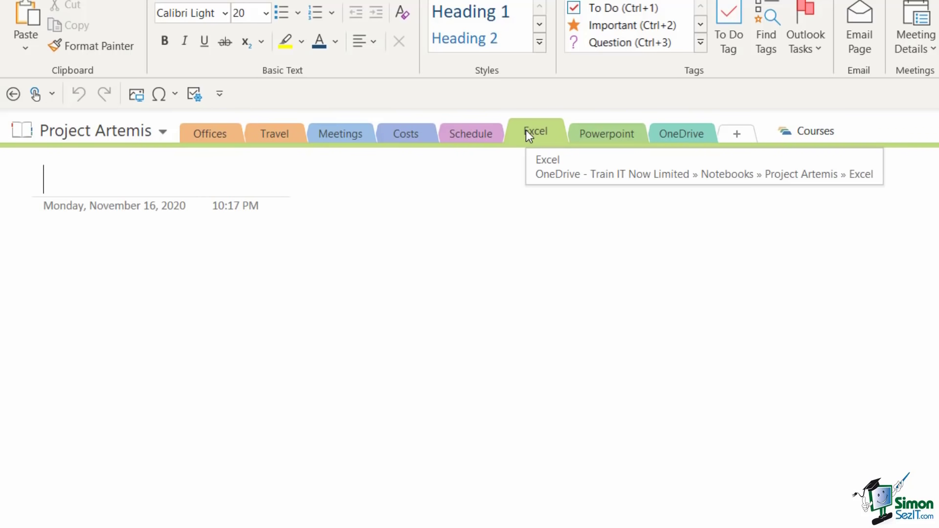
pyautogui.moveTo(526, 130)
pyautogui.mouseDown()
pyautogui.moveTo(592, 141)
pyautogui.moveTo(758, 142)
pyautogui.moveTo(817, 128)
pyautogui.moveTo(403, 134)
pyautogui.mouseUp()
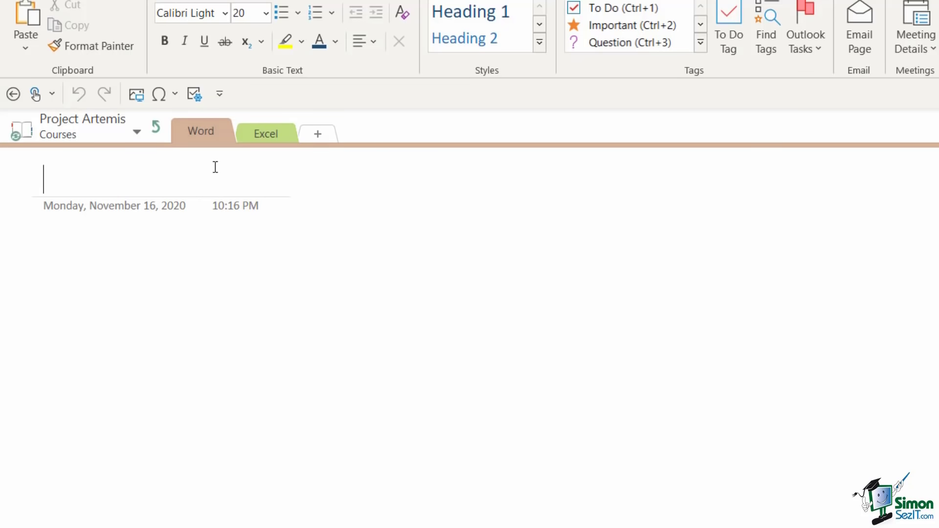
# Return to the notebook's top-level sections and move the Powerpoint section into the Courses section group
pyautogui.click(156, 126)
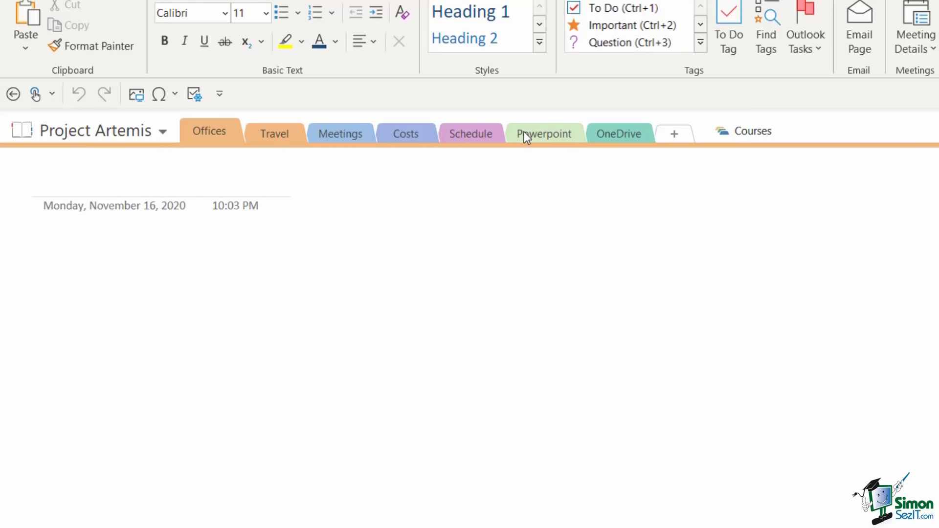
pyautogui.moveTo(524, 131); pyautogui.dragTo(595, 135)
pyautogui.moveTo(748, 129); pyautogui.dragTo(751, 130)
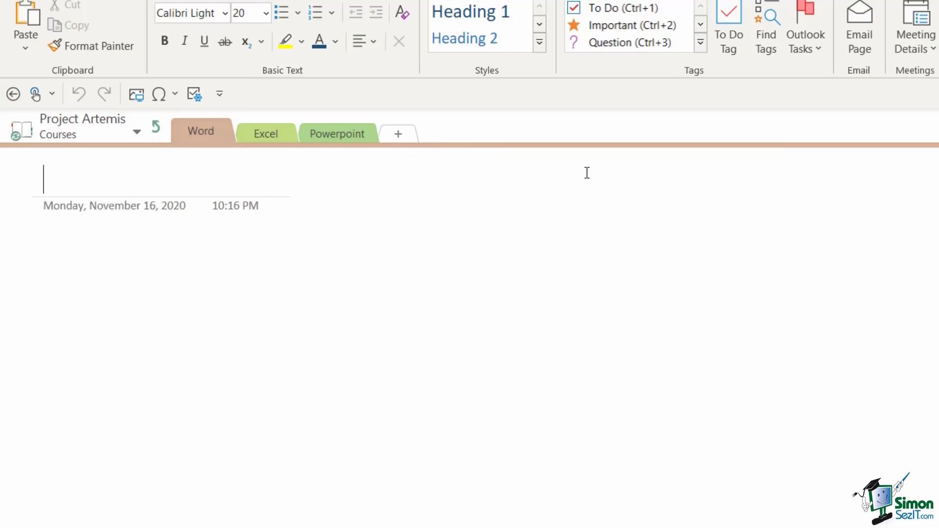
# Move the OneDrive section from the notebook's top level into the Courses section group using Move or Copy
pyautogui.click(157, 128)
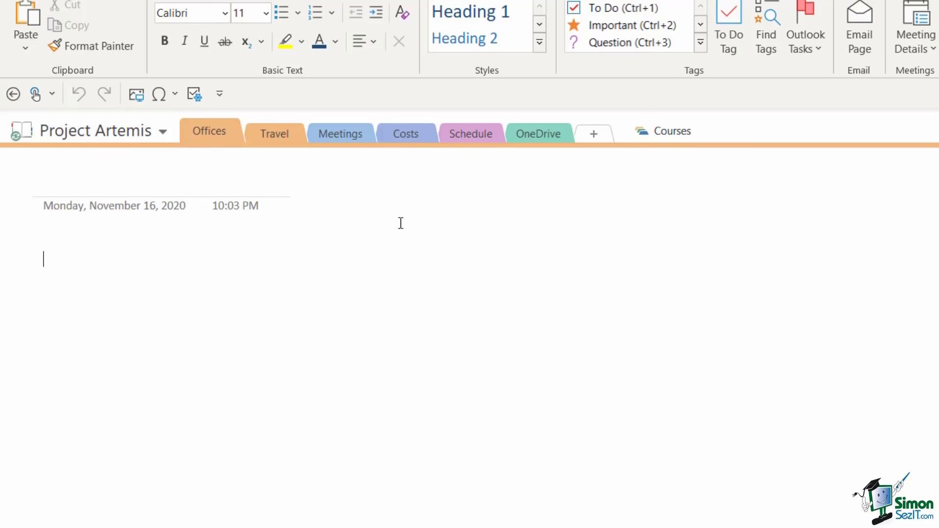
pyautogui.rightClick(535, 134)
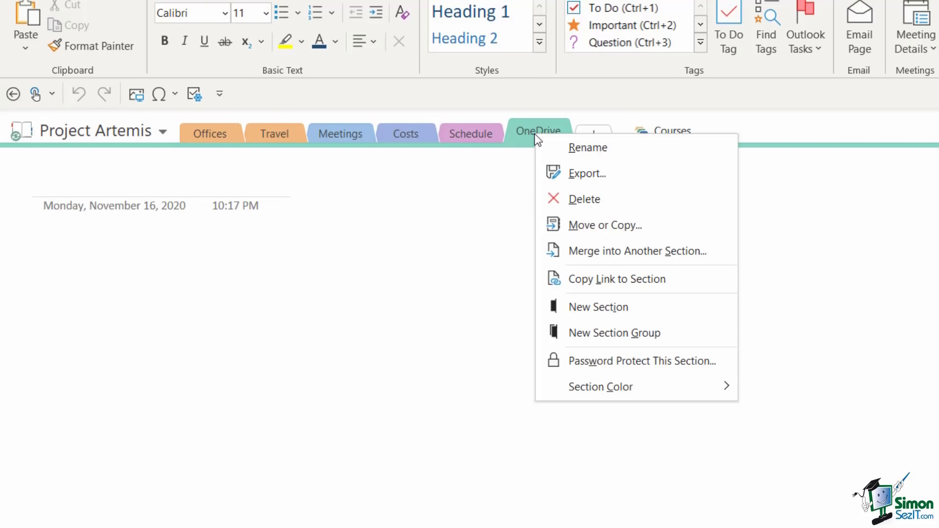
pyautogui.click(597, 225)
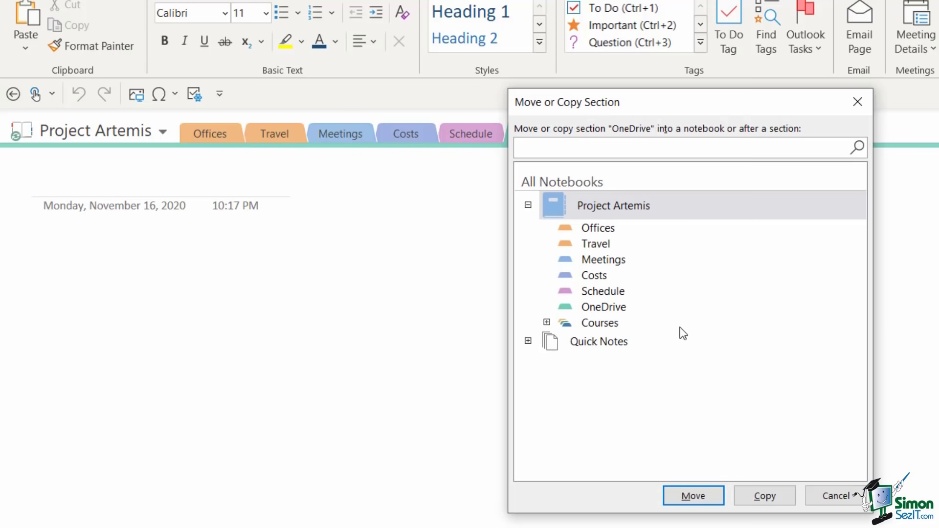
pyautogui.click(607, 324)
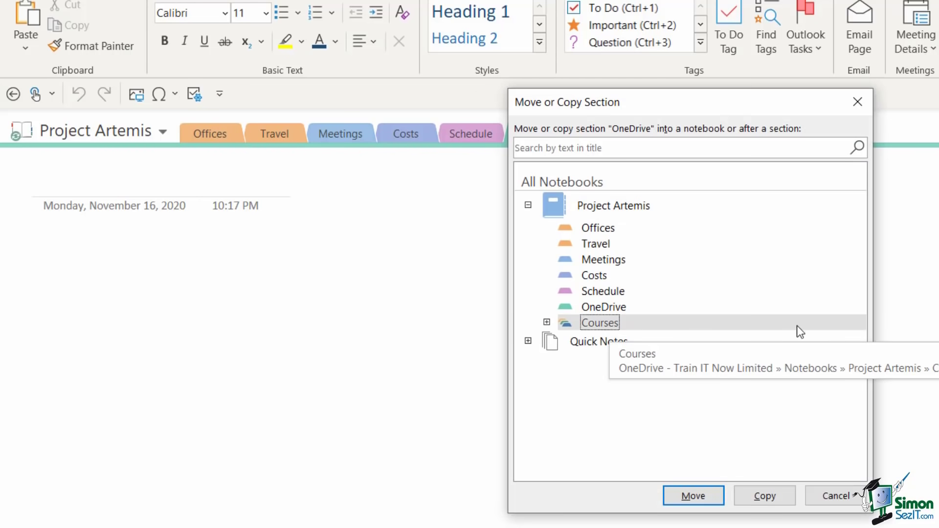
pyautogui.click(686, 497)
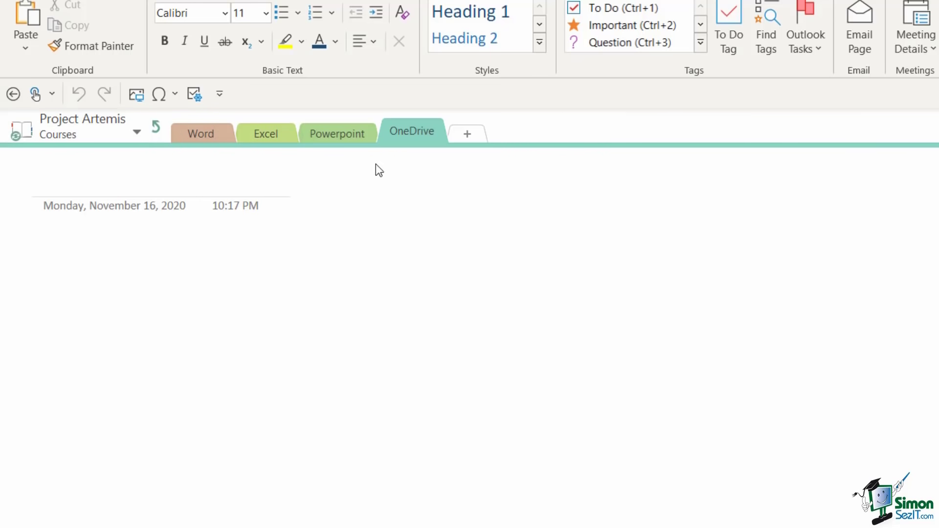
# Go back from the Courses group to the Offices section and title its untitled page Overview
pyautogui.click(156, 129)
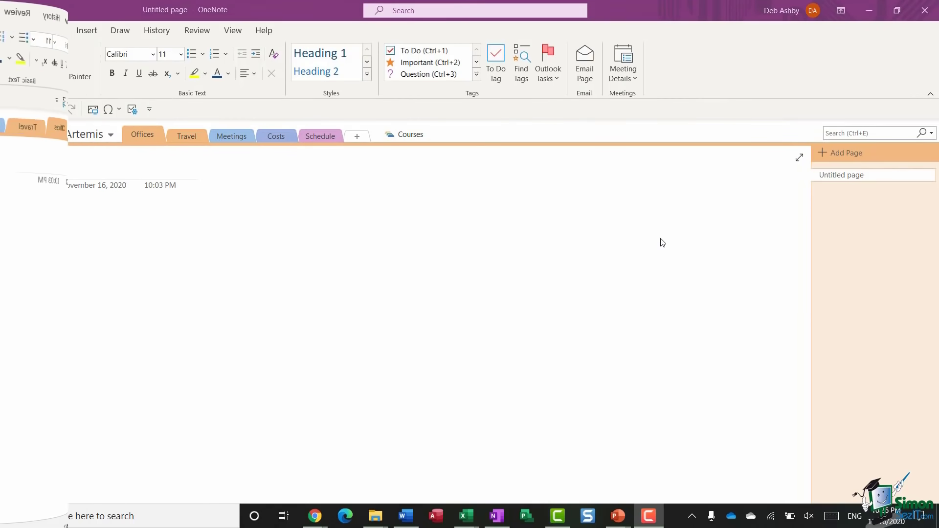
pyautogui.click(143, 137)
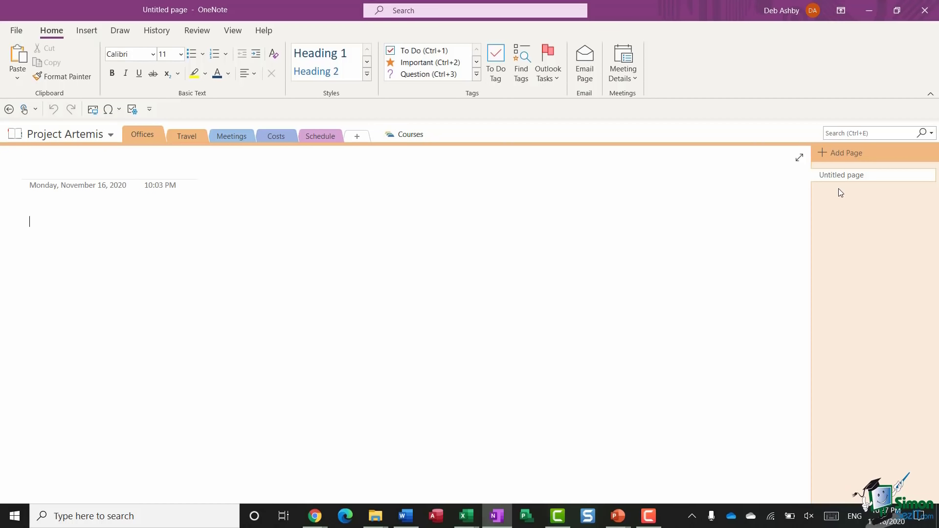
pyautogui.click(40, 172)
pyautogui.write('Over')
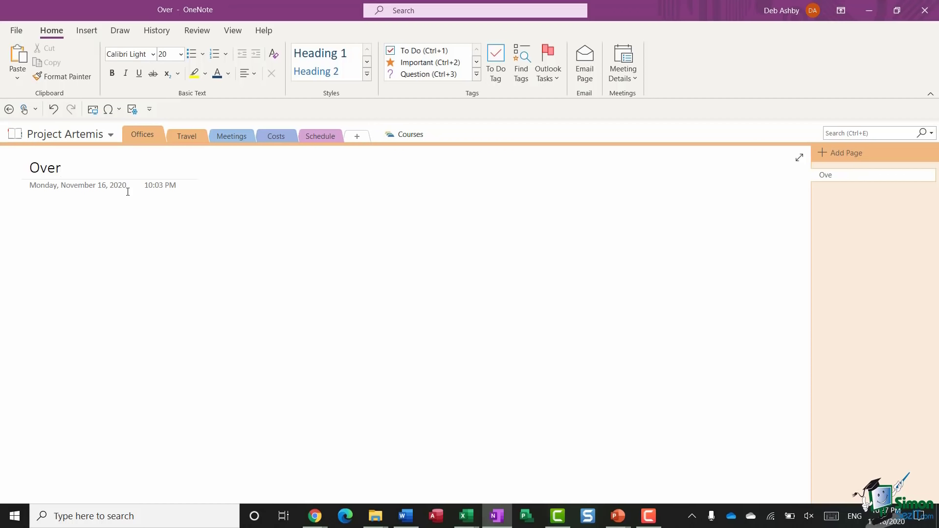
pyautogui.write('view')
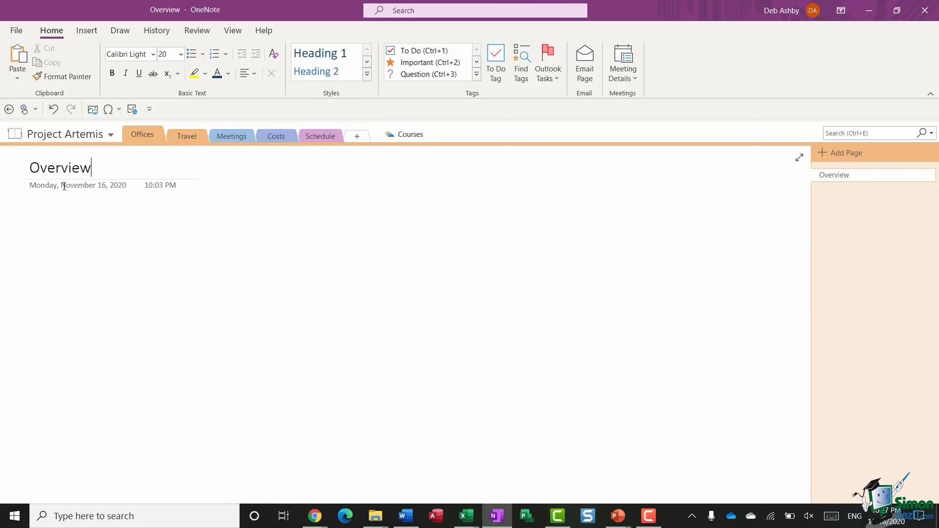
pyautogui.press('Return')
# Add two pages titled Europe and North America to the Offices section
pyautogui.click(832, 154)
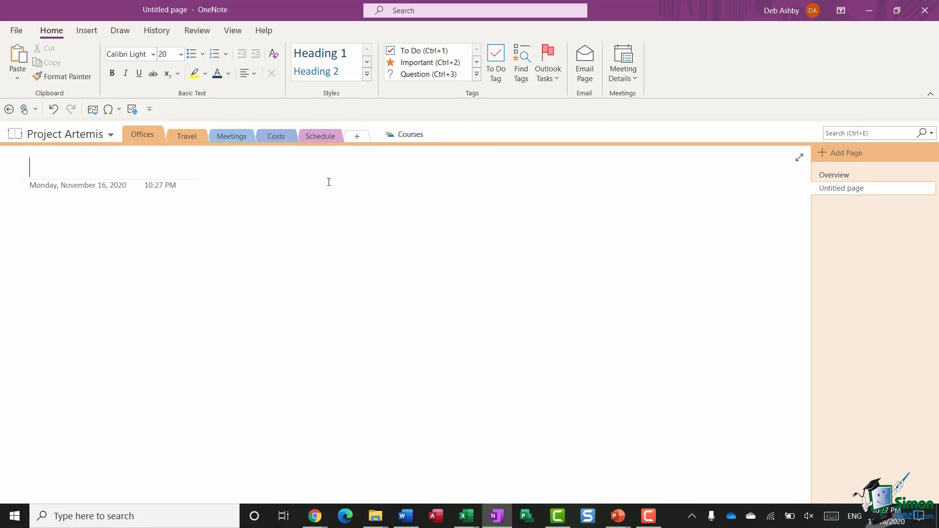
pyautogui.write('Eur')
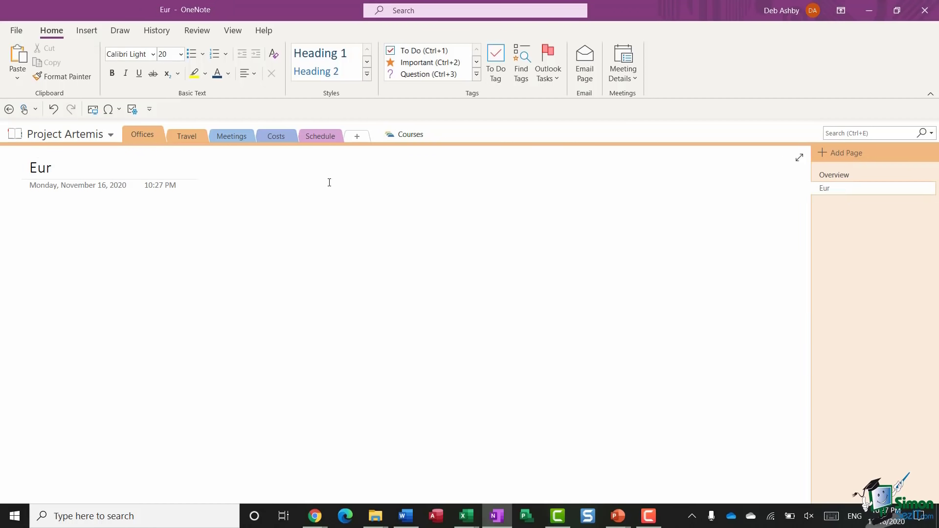
pyautogui.write('ope')
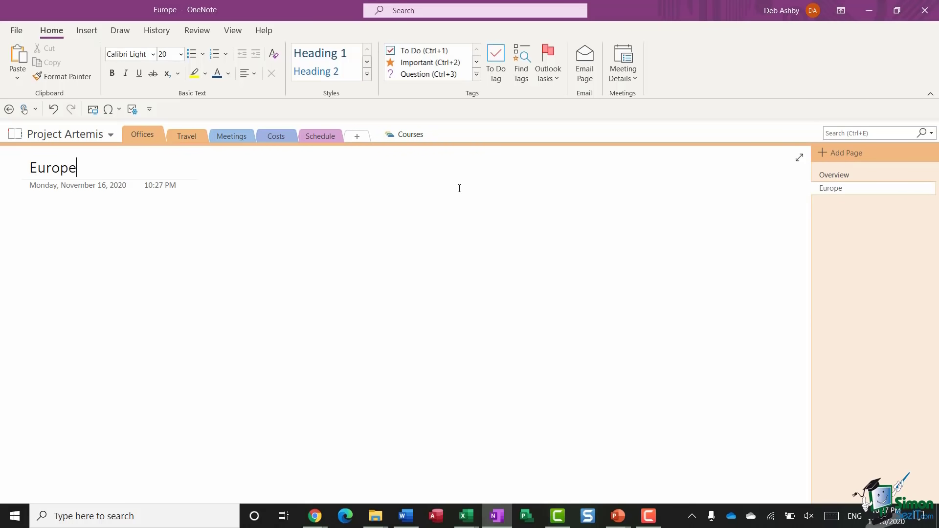
pyautogui.click(829, 152)
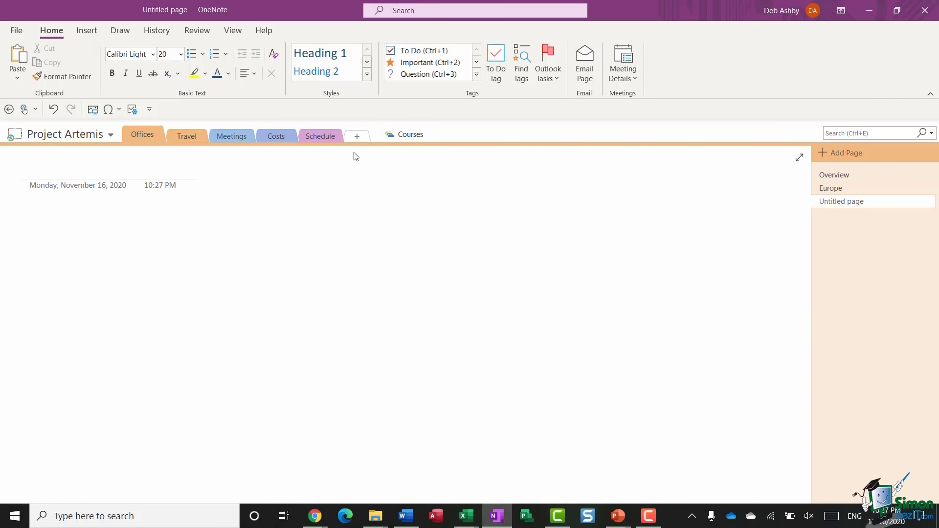
pyautogui.write('North America')
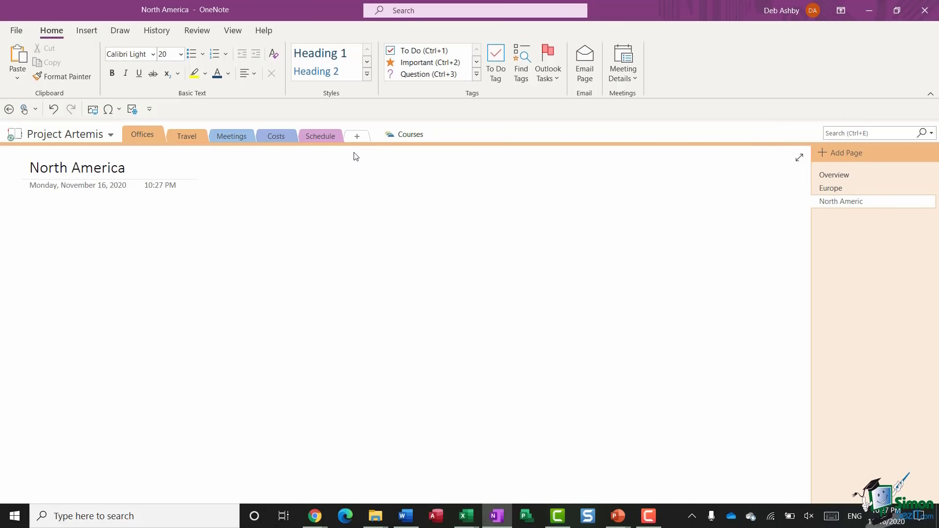
# Add three more pages titled Asia, Africa and Australia to the Offices section
pyautogui.hotkey('ctrl', 'n')
pyautogui.write('Asia')
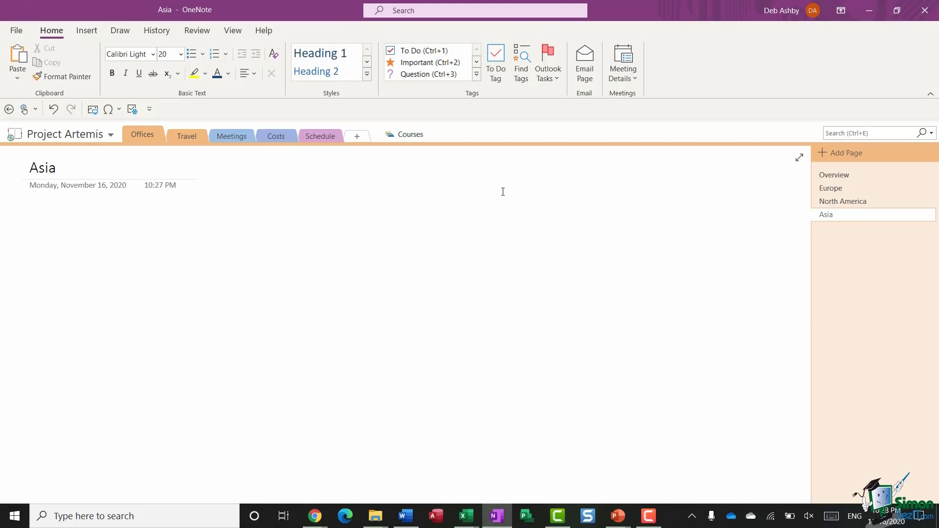
pyautogui.hotkey('ctrl', 'n')
pyautogui.write('A')
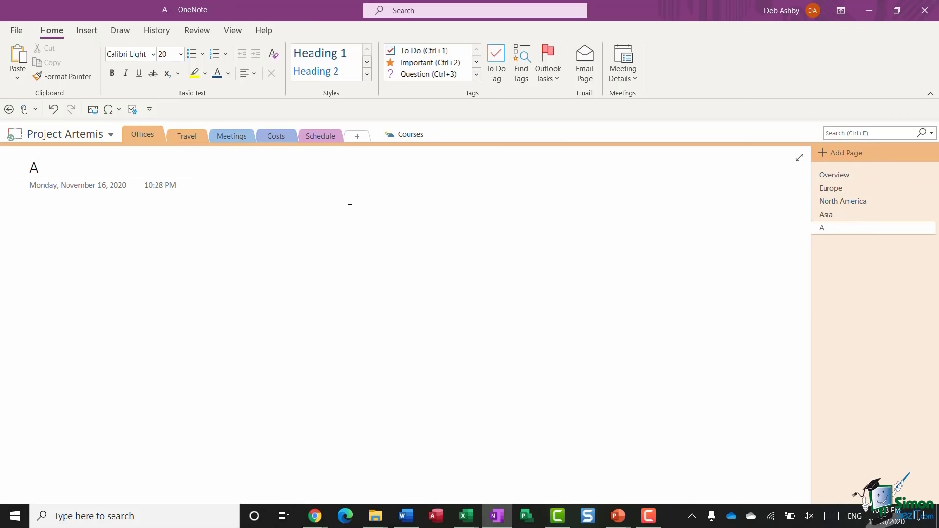
pyautogui.write('frica')
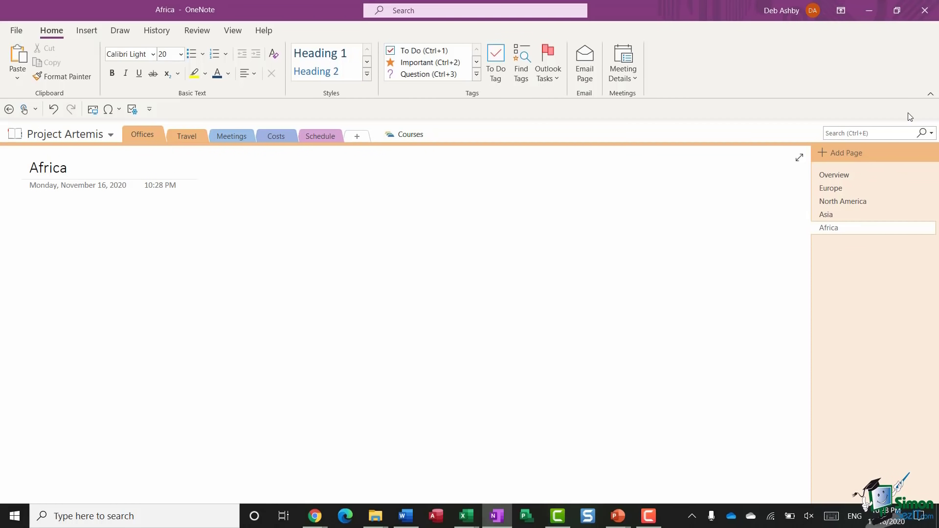
pyautogui.click(827, 151)
pyautogui.write('Australia')
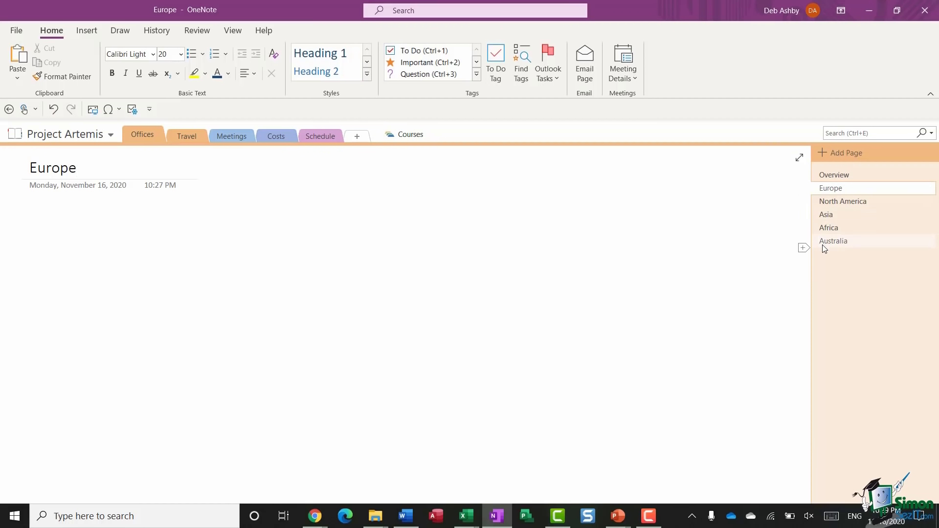
# Add pages for the European offices, titled London and Paris, to the Offices section
pyautogui.click(819, 153)
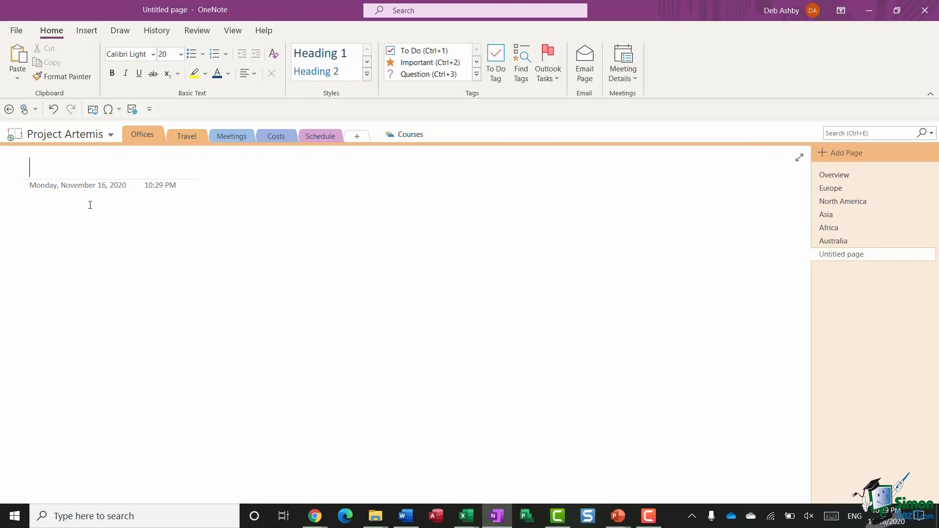
pyautogui.write('London')
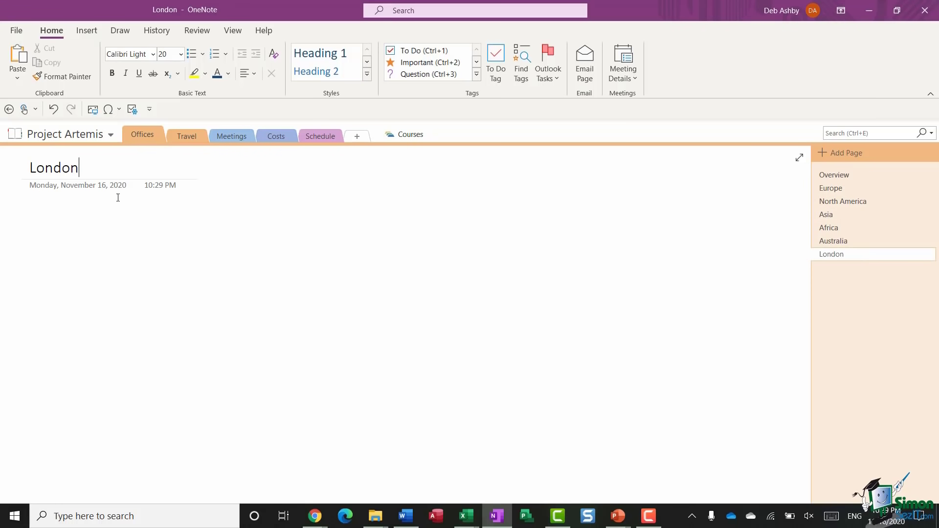
pyautogui.hotkey('ctrl', 'n')
pyautogui.write('Paro')
pyautogui.press('BackSpace')
pyautogui.write('is')
# Add pages for the North American offices, titled New York and Chicago
pyautogui.click(821, 153)
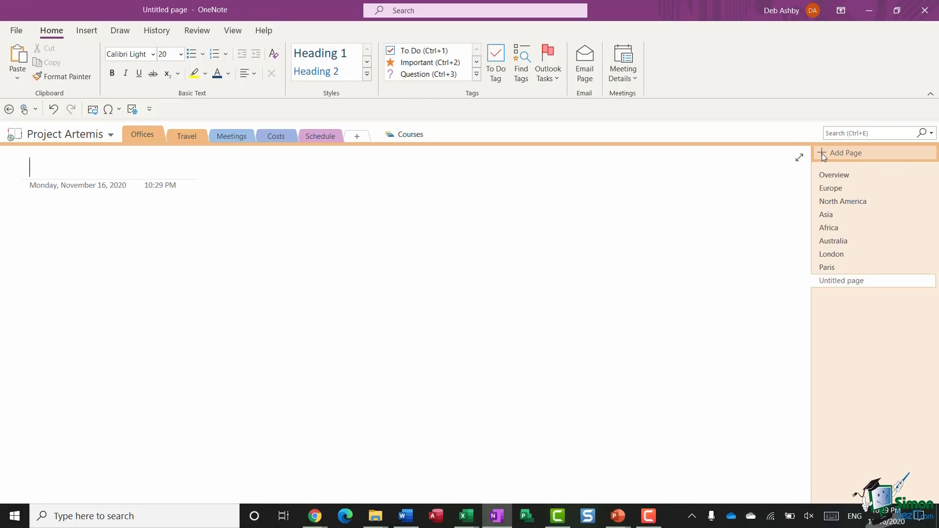
pyautogui.write('New Tork')
pyautogui.press('BackSpace')
pyautogui.press('BackSpace')
pyautogui.press('BackSpace')
pyautogui.press('BackSpace')
pyautogui.write('York')
pyautogui.click(821, 153)
pyautogui.write('Chicago')
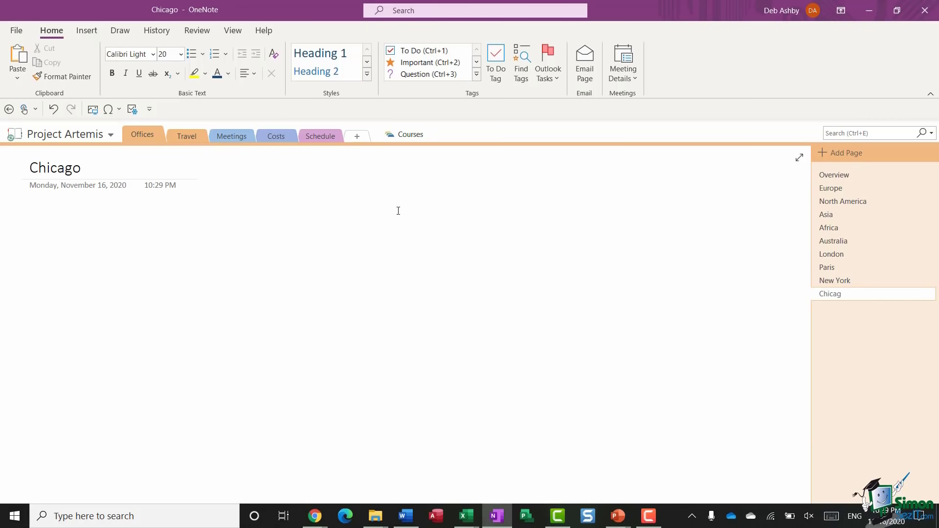
# Add pages for the Asian offices, titled Shanghai and Bangkok
pyautogui.moveTo(802, 164)
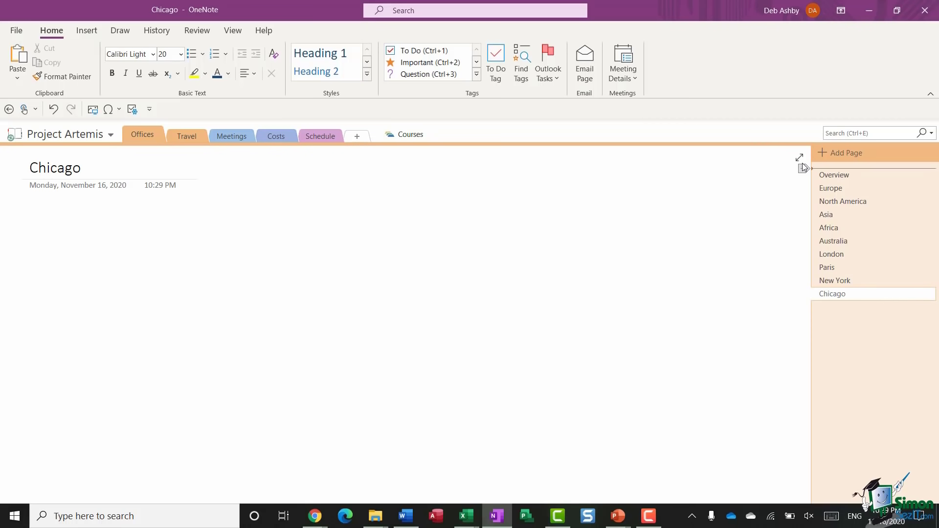
pyautogui.click(825, 152)
pyautogui.write('Shanghai')
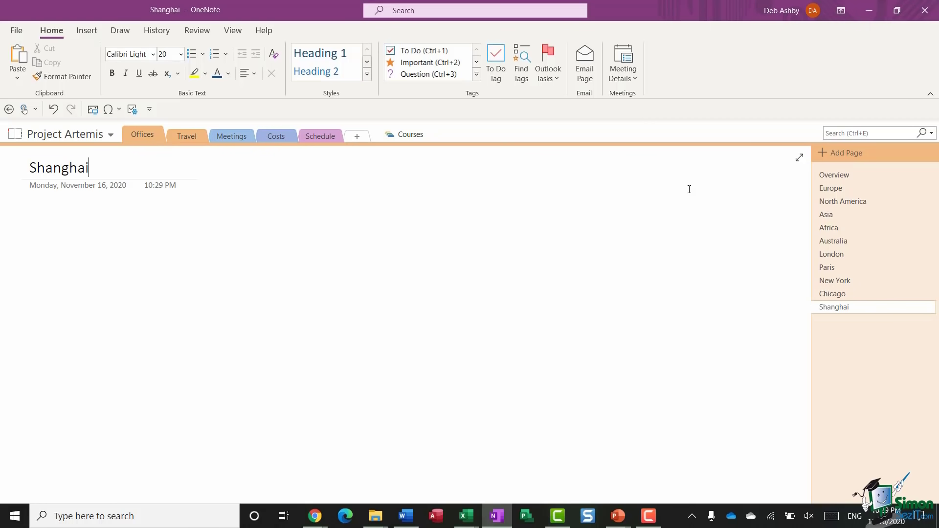
pyautogui.click(831, 152)
pyautogui.write('Bangkok')
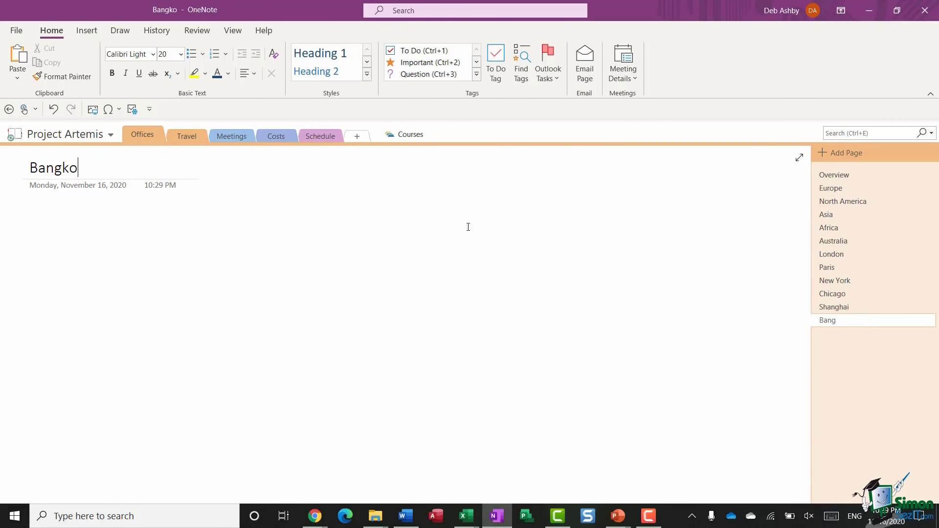
# Add pages for the African offices, titled Durban and Johannesburg
pyautogui.click(826, 153)
pyautogui.write('Durban')
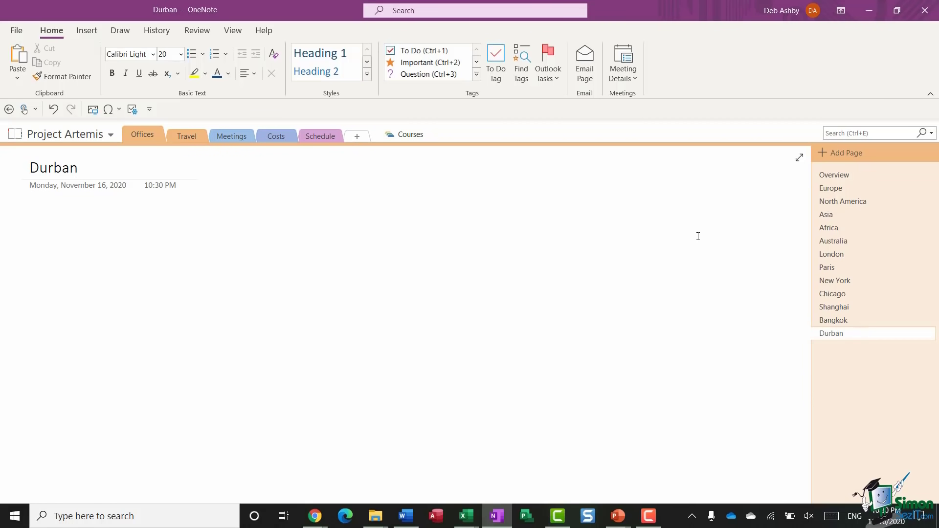
pyautogui.hotkey('ctrl', 'n')
pyautogui.write('Johannesburg')
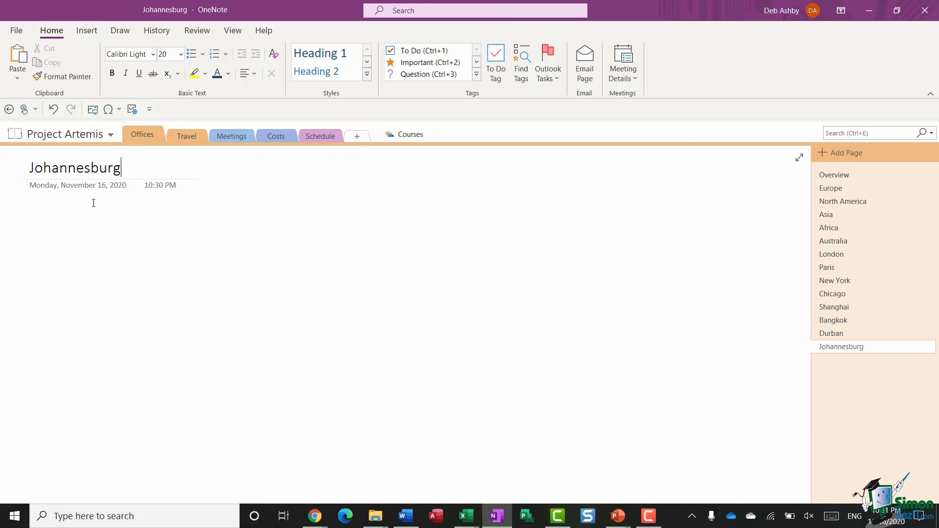
# Add pages for the Australian offices, titled Sydney and Melbourne
pyautogui.hotkey('ctrl', 'n')
pyautogui.write('Sydney')
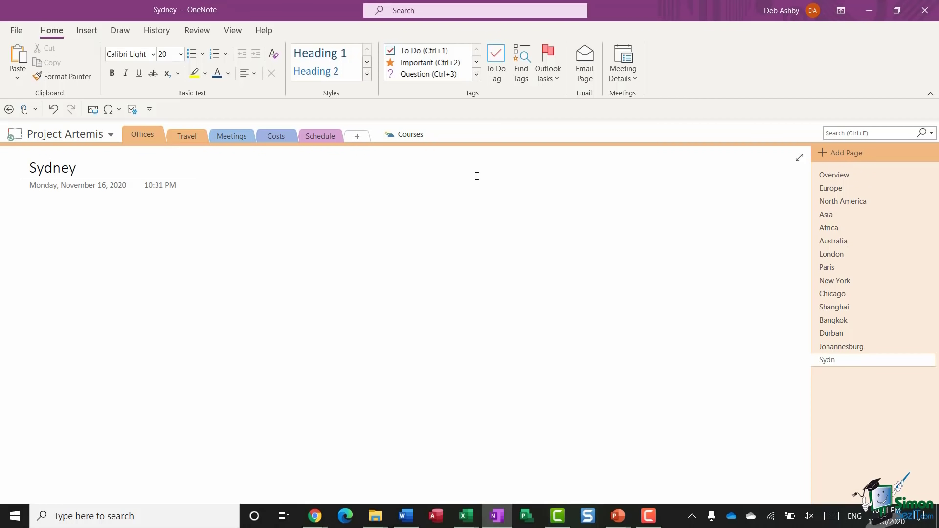
pyautogui.hotkey('ctrl', 'n')
pyautogui.write('Melbourne')
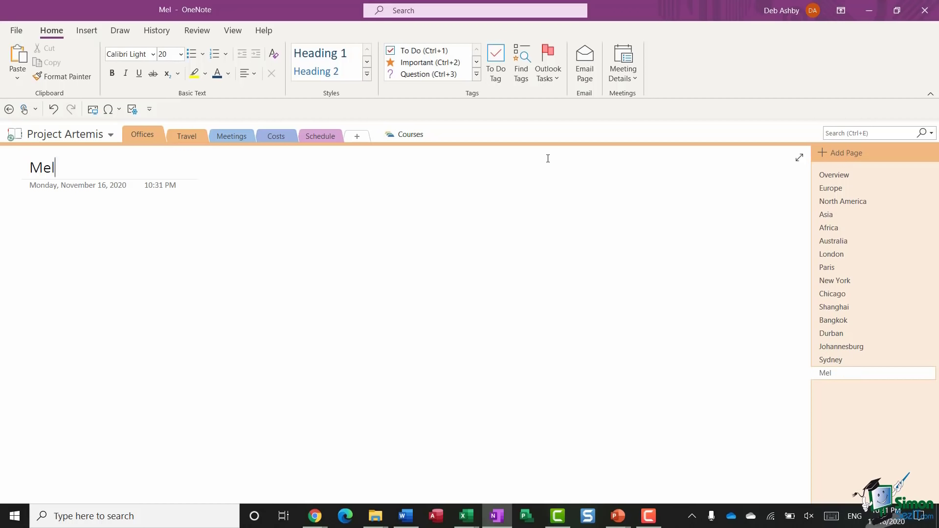
pyautogui.press('Return')
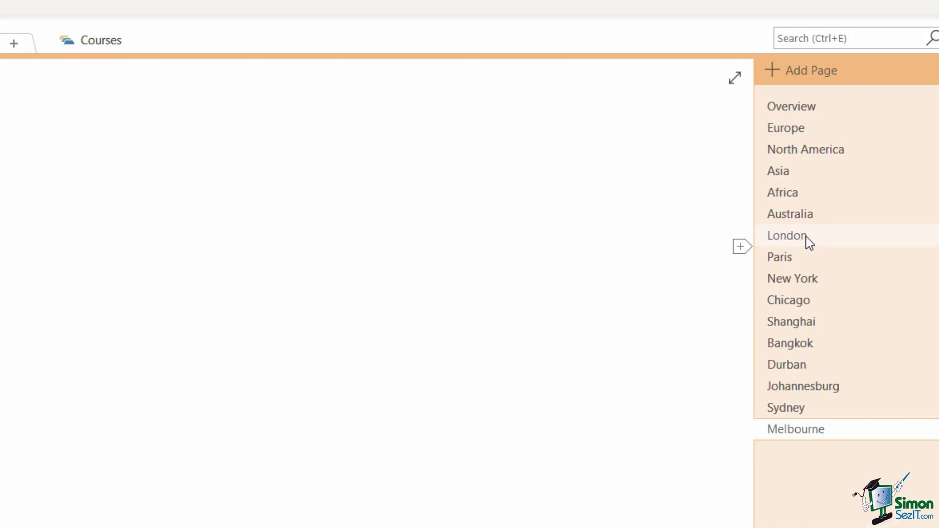
# Reorder the page list so that London and Paris come directly after the Europe page
pyautogui.moveTo(810, 237); pyautogui.dragTo(819, 143)
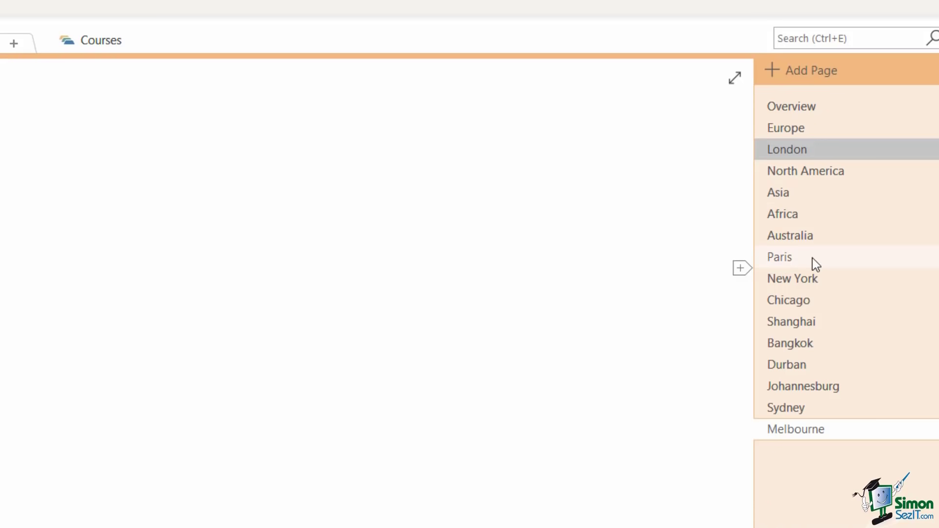
pyautogui.moveTo(812, 259); pyautogui.dragTo(817, 153)
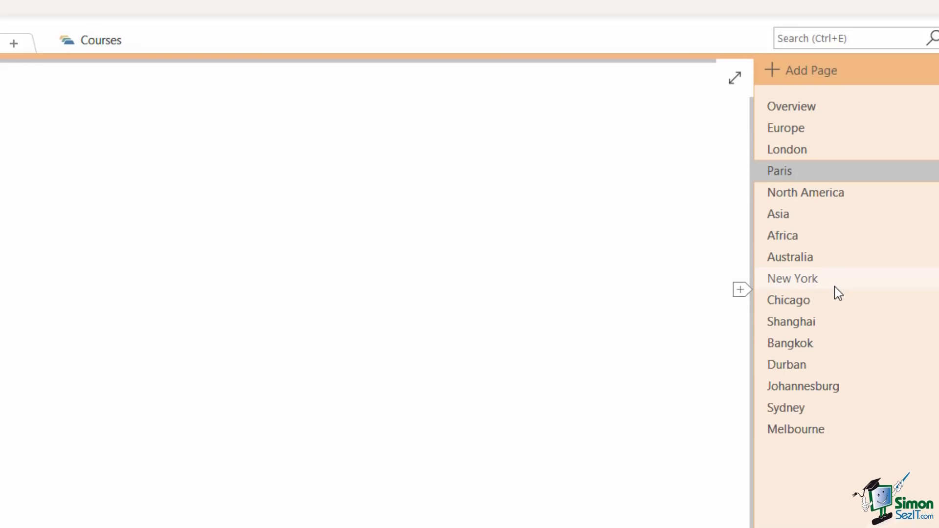
pyautogui.click(837, 299)
pyautogui.rightClick(793, 304)
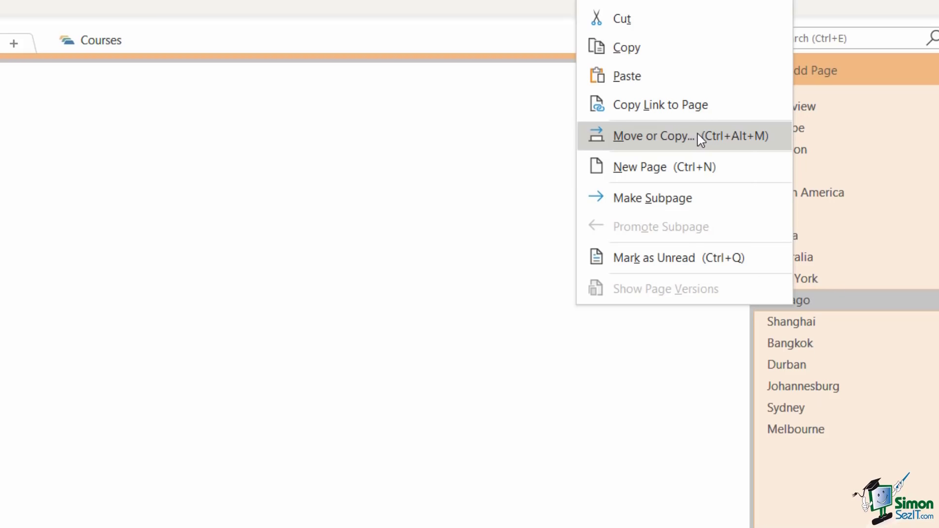
pyautogui.click(835, 517)
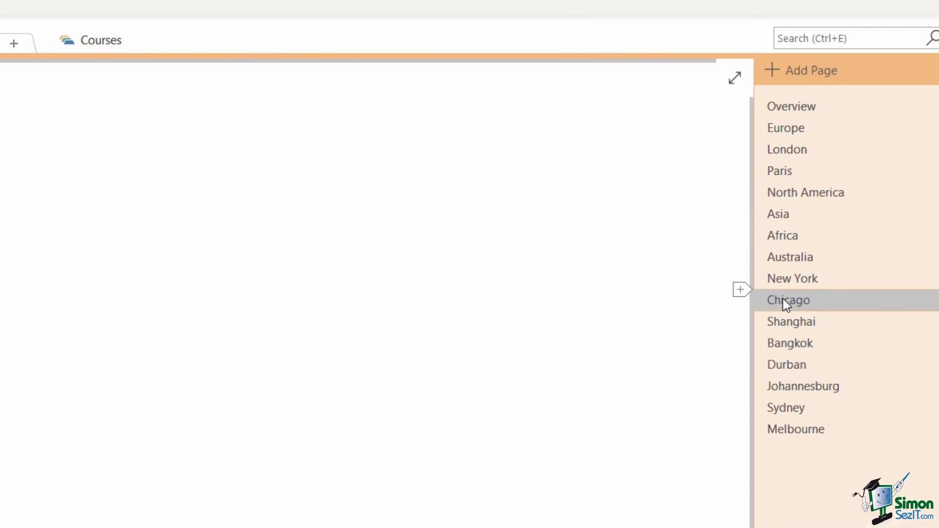
# Reorder the page list so New York and Chicago follow North America, and Shanghai and Bangkok follow Asia
pyautogui.moveTo(803, 283); pyautogui.dragTo(804, 215)
pyautogui.moveTo(804, 300); pyautogui.dragTo(805, 230)
pyautogui.click(825, 322)
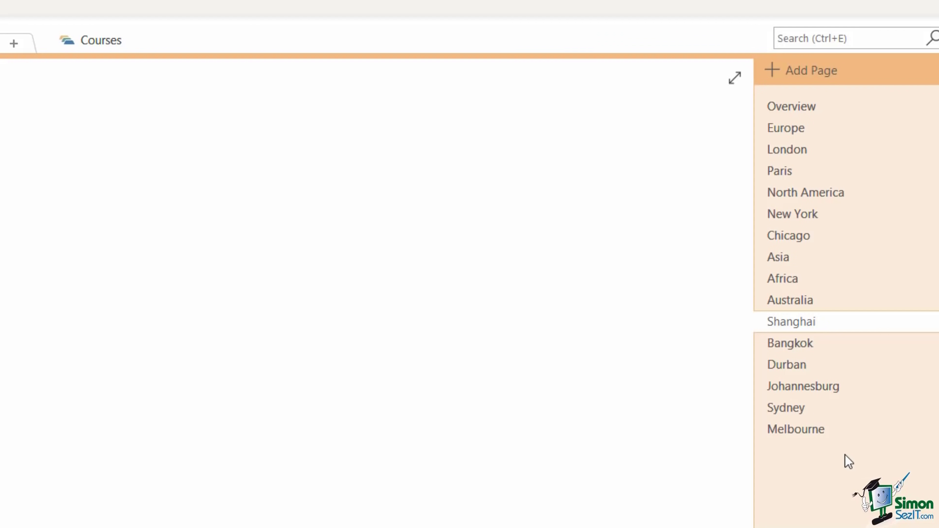
pyautogui.moveTo(818, 325)
pyautogui.mouseDown()
pyautogui.moveTo(819, 347)
pyautogui.moveTo(852, 348)
pyautogui.moveTo(830, 333)
pyautogui.moveTo(822, 268)
pyautogui.mouseUp()
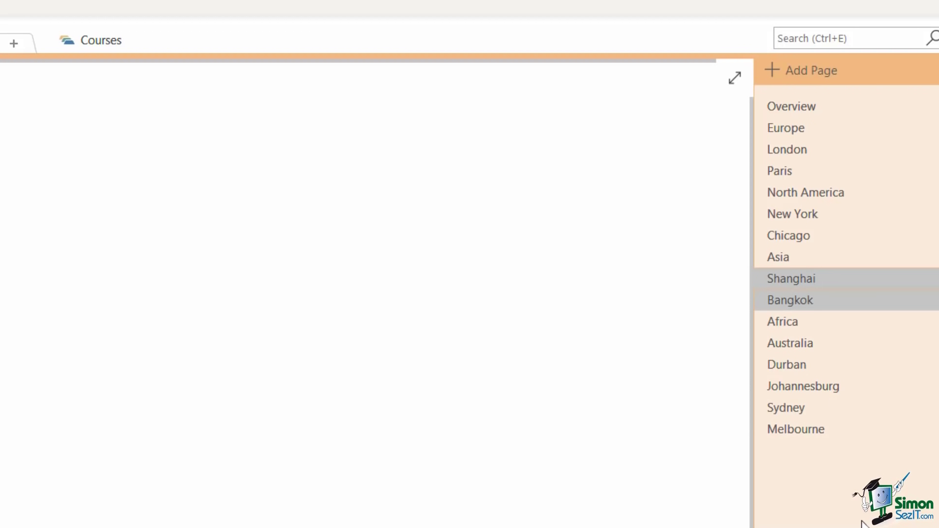
# Move the Durban and Johannesburg pages together so that they come directly after the Africa page
pyautogui.click(812, 367)
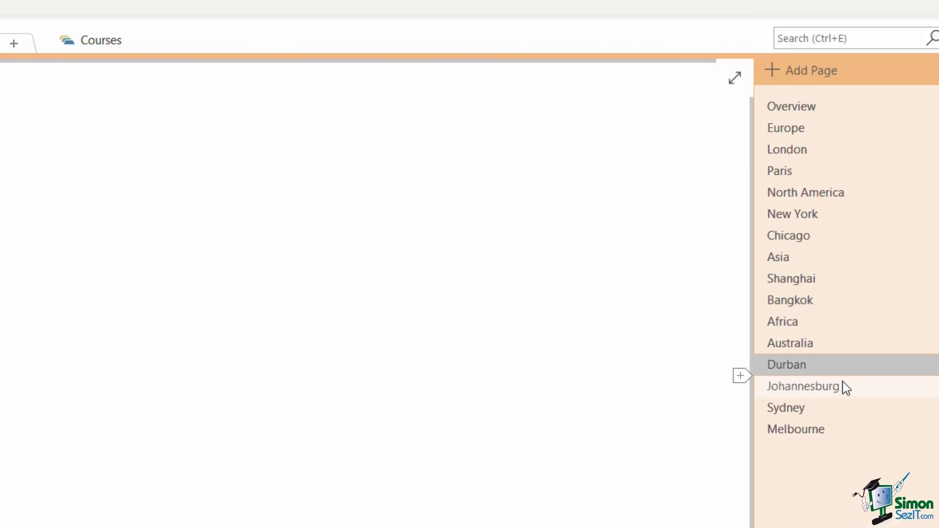
pyautogui.keyDown('shift'); pyautogui.click(839, 384); pyautogui.keyUp('shift')
pyautogui.moveTo(838, 384); pyautogui.dragTo(827, 331)
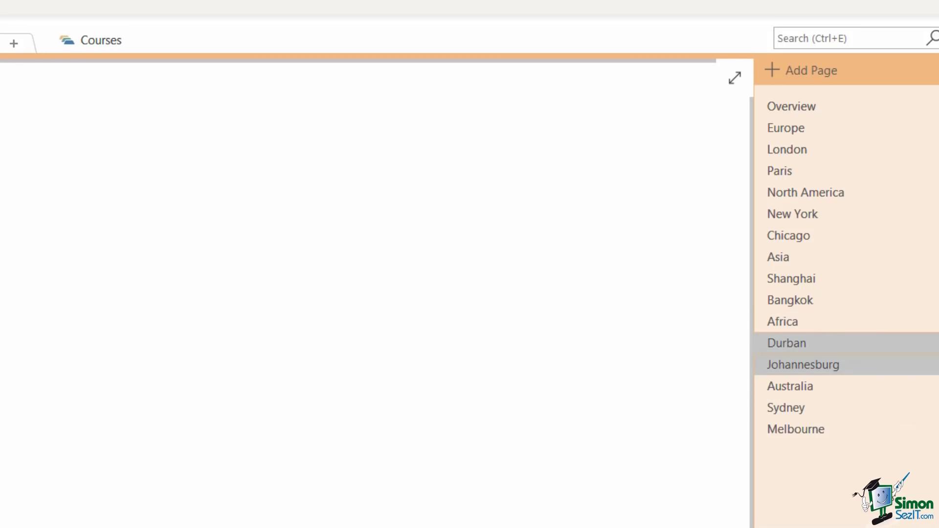
pyautogui.click(533, 360)
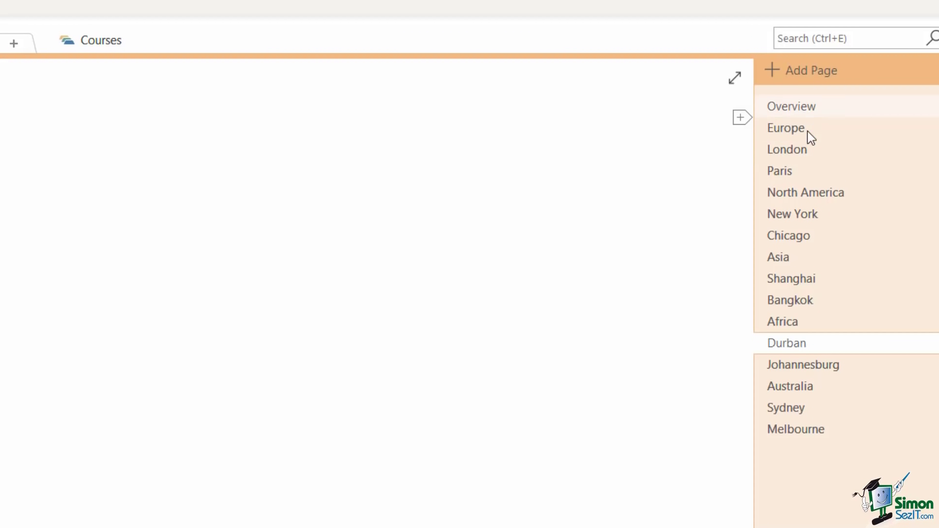
# Make the London and Paris pages subpages of Europe
pyautogui.click(802, 150)
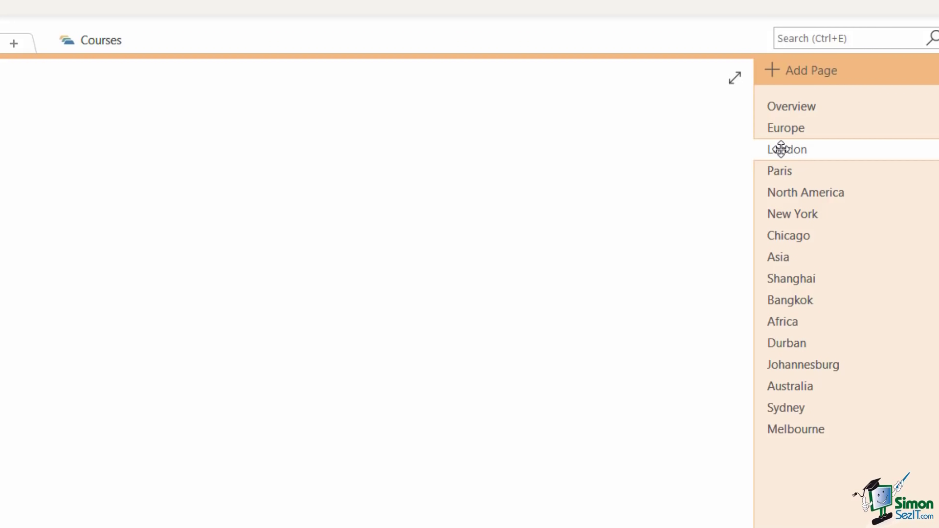
pyautogui.moveTo(782, 150); pyautogui.dragTo(799, 171)
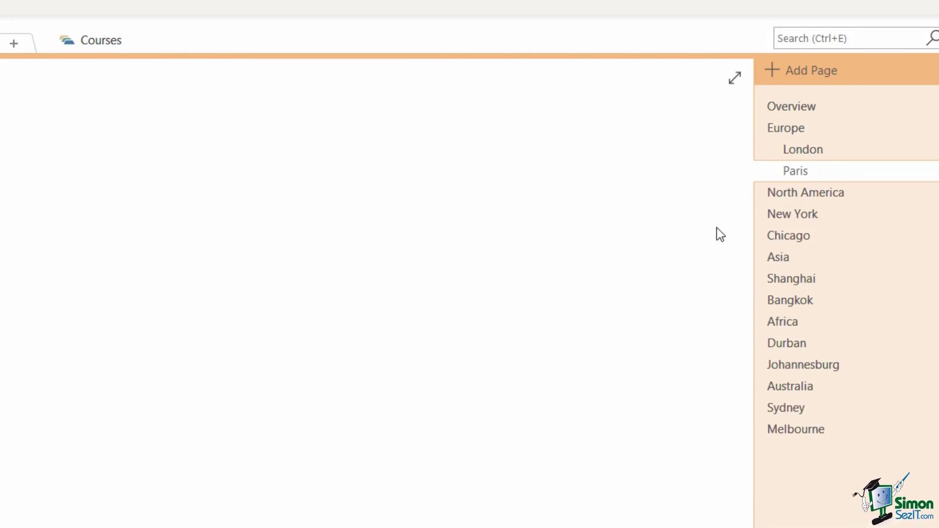
# Select the New York and Chicago pages together and make them subpages of North America
pyautogui.click(802, 219)
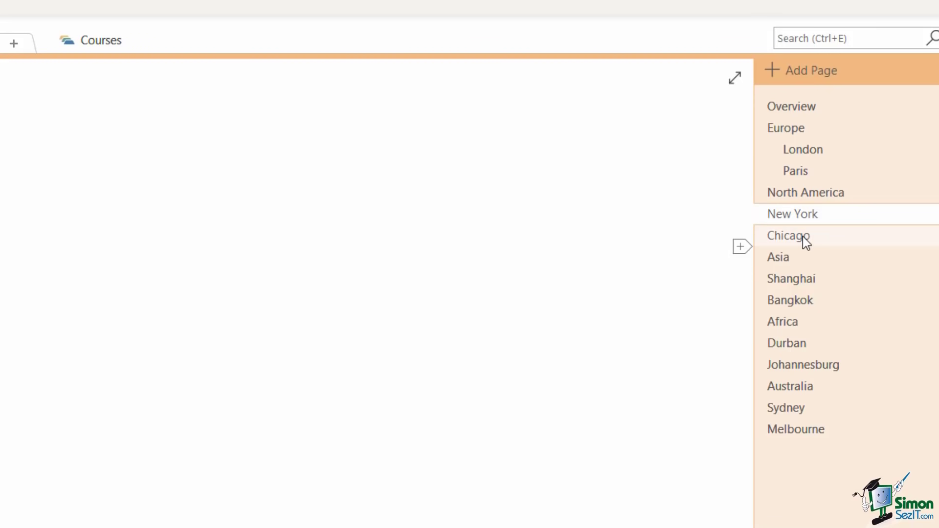
pyautogui.moveTo(799, 237); pyautogui.dragTo(799, 236)
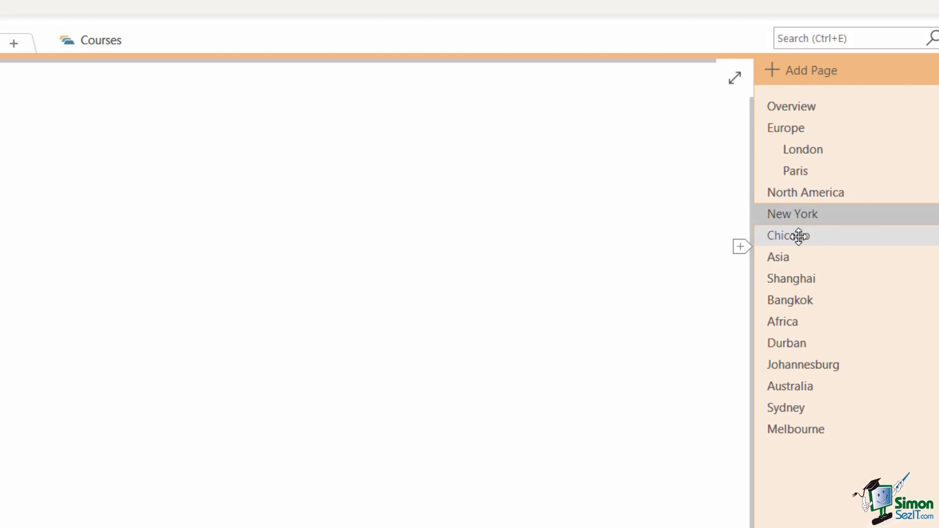
pyautogui.rightClick(799, 237)
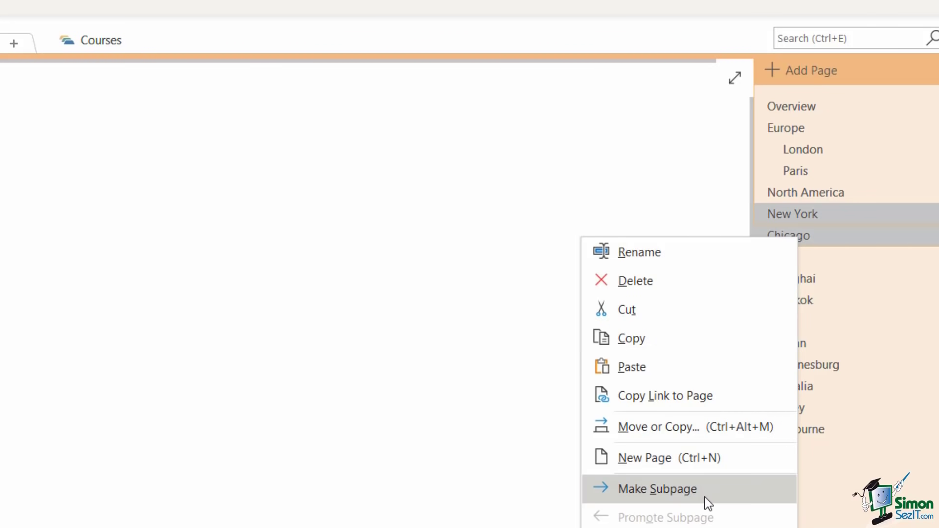
pyautogui.click(657, 489)
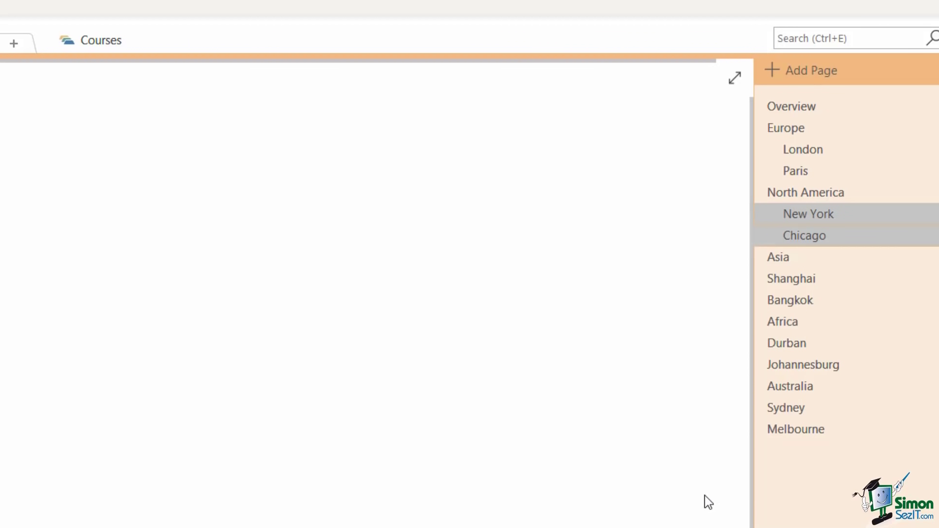
# Make the Shanghai, Bangkok, Durban, Johannesburg, Sydney and Melbourne pages subpages of their regions in one operation
pyautogui.click(825, 282)
pyautogui.keyDown('shift'); pyautogui.click(817, 301); pyautogui.keyUp('shift')
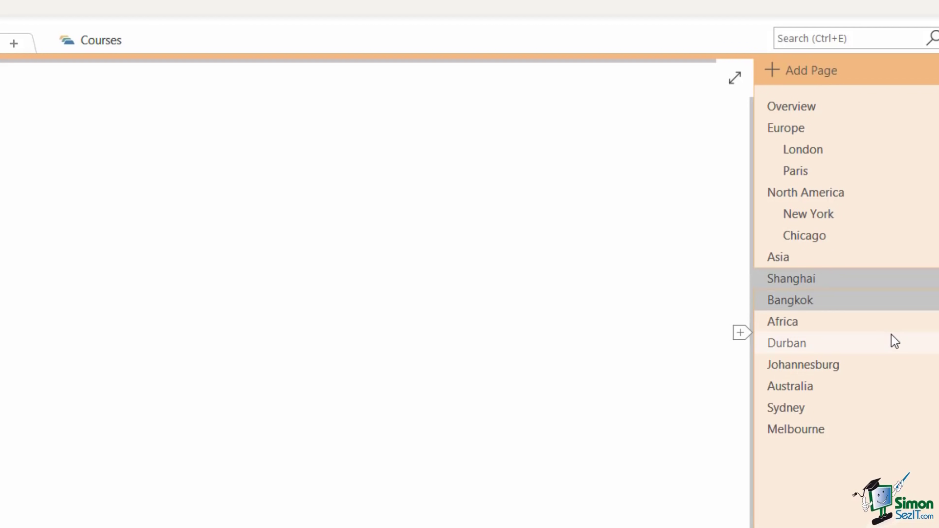
pyautogui.keyDown('ctrl'); pyautogui.click(823, 348); pyautogui.keyUp('ctrl')
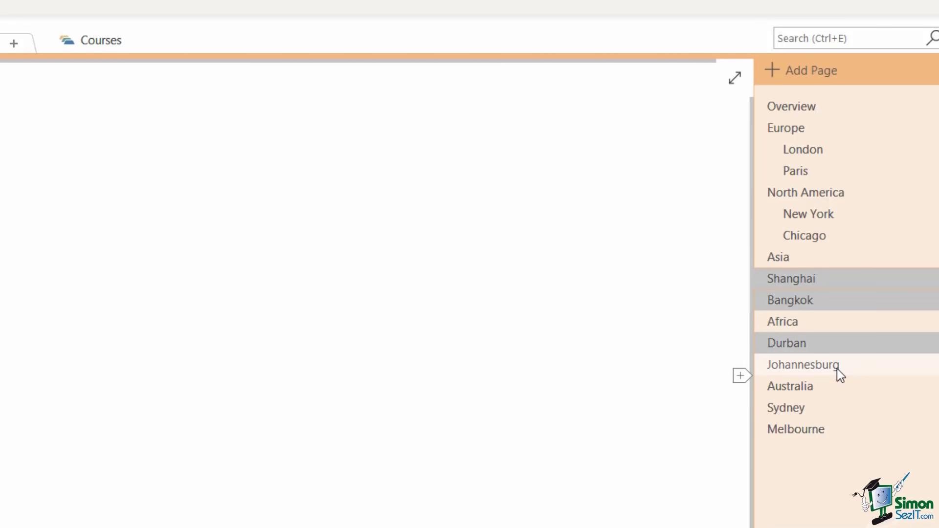
pyautogui.keyDown('ctrl'); pyautogui.click(838, 371); pyautogui.keyUp('ctrl')
pyautogui.keyDown('ctrl'); pyautogui.click(825, 408); pyautogui.keyUp('ctrl')
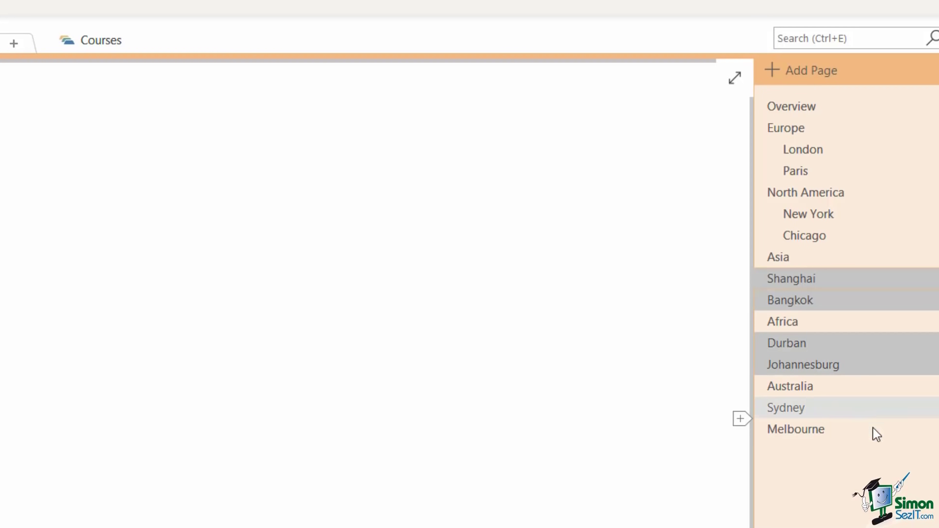
pyautogui.keyDown('ctrl'); pyautogui.click(837, 430); pyautogui.keyUp('ctrl')
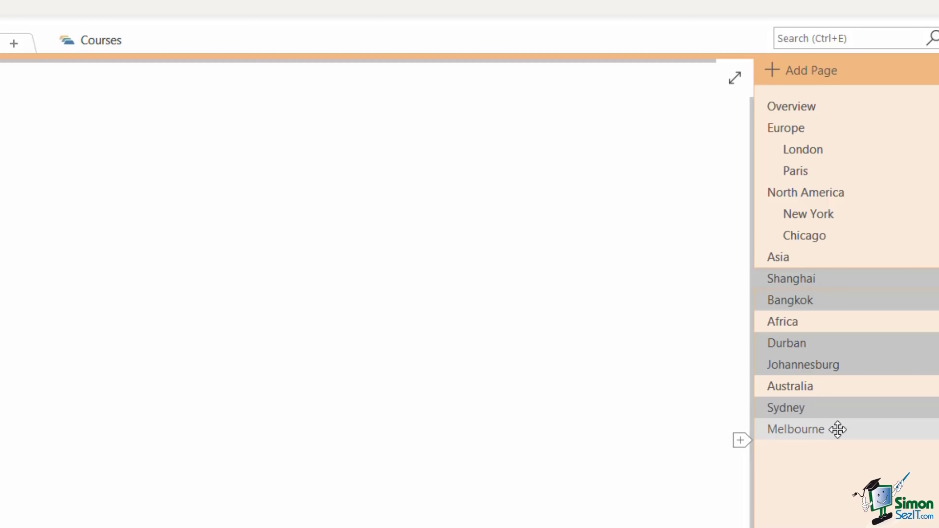
pyautogui.rightClick(838, 430)
pyautogui.click(785, 328)
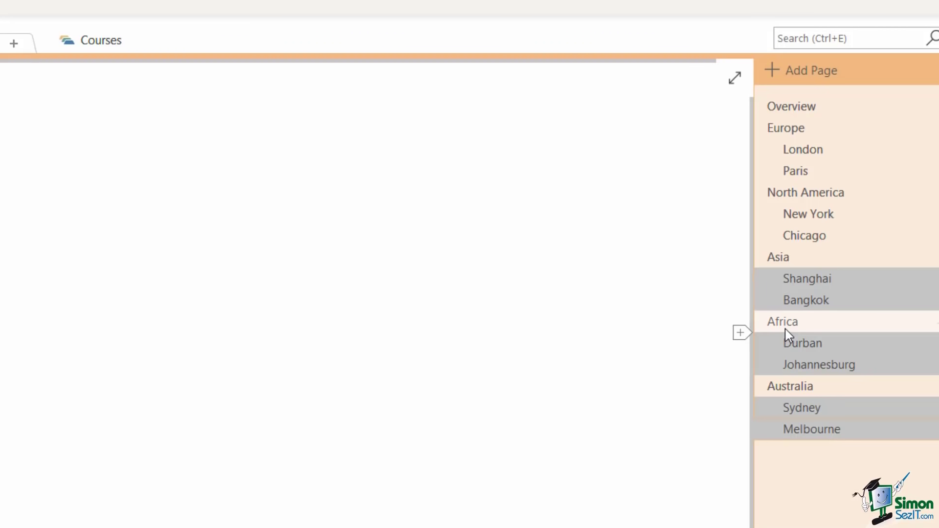
pyautogui.click(563, 440)
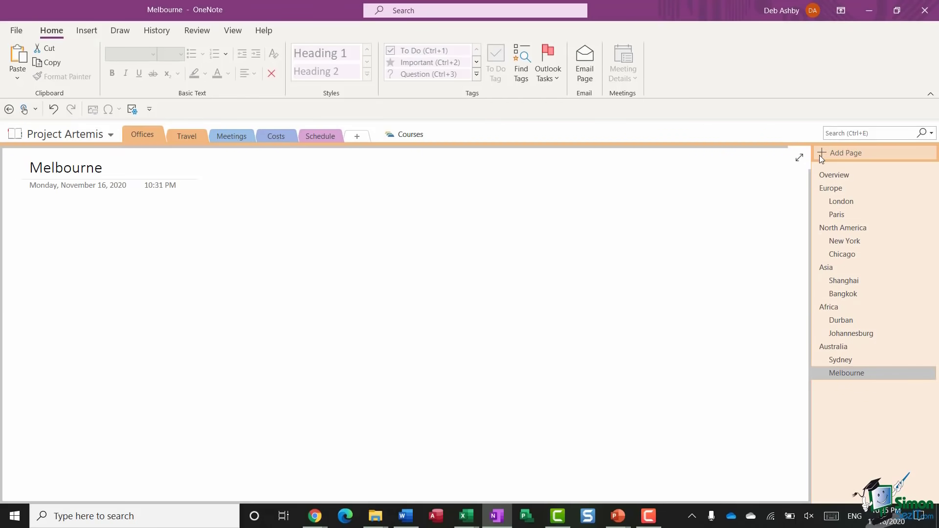
# Add a page titled St Kilda and indent it two levels as a subpage of Melbourne
pyautogui.click(824, 151)
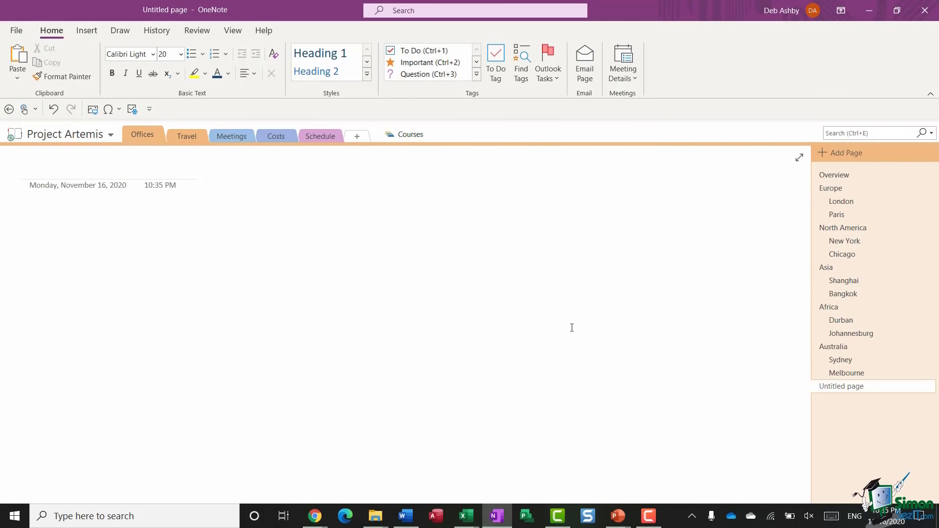
pyautogui.write('St')
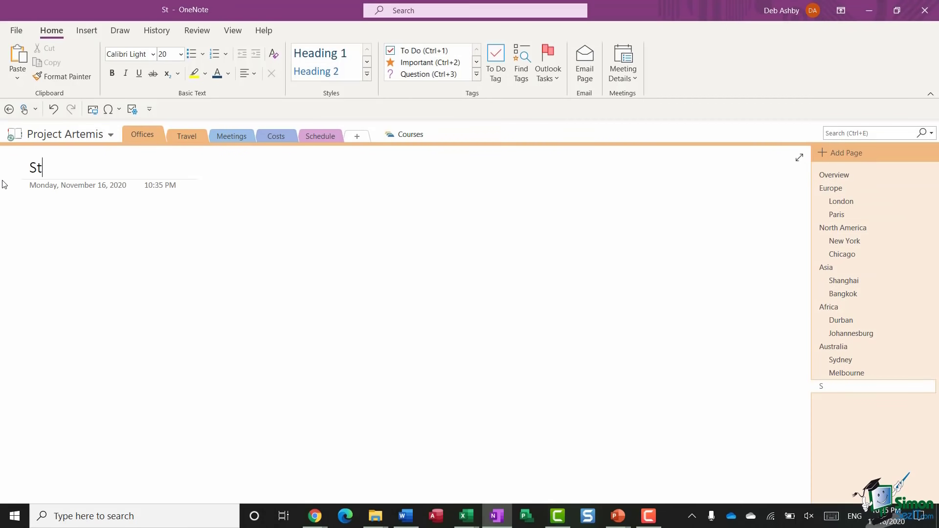
pyautogui.write(' Kilda')
pyautogui.press('BackSpace')
pyautogui.write('da')
pyautogui.click(298, 362)
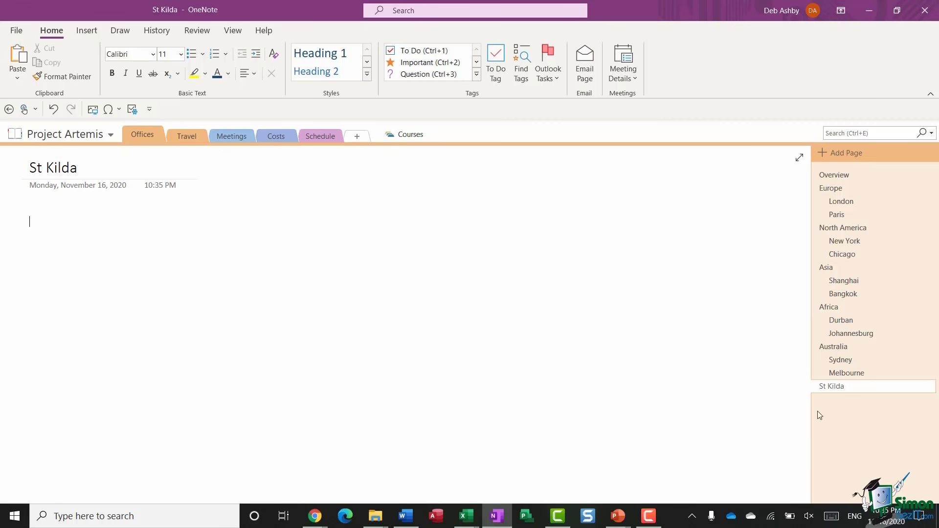
pyautogui.click(837, 388)
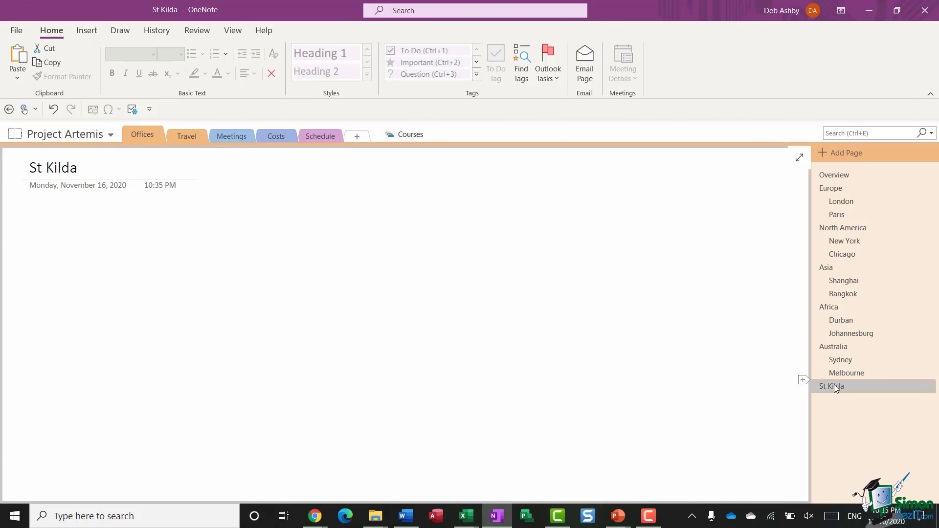
pyautogui.moveTo(828, 385); pyautogui.dragTo(852, 388)
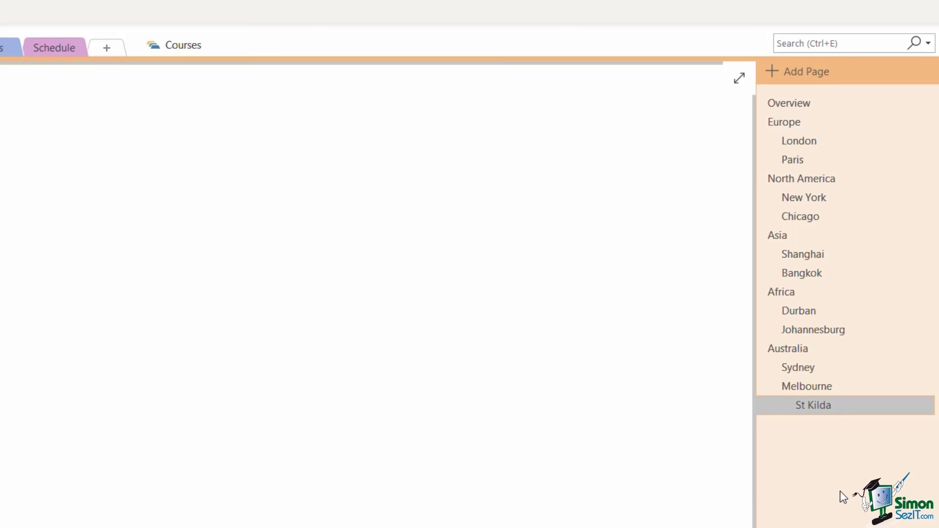
# Collapse the subpages under the Australia page and expand them again
pyautogui.rightClick(816, 414)
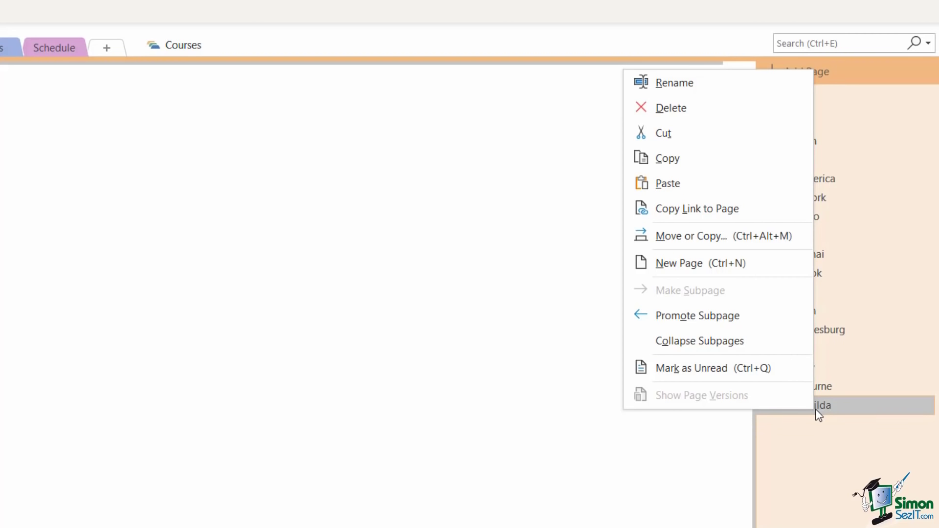
pyautogui.click(741, 343)
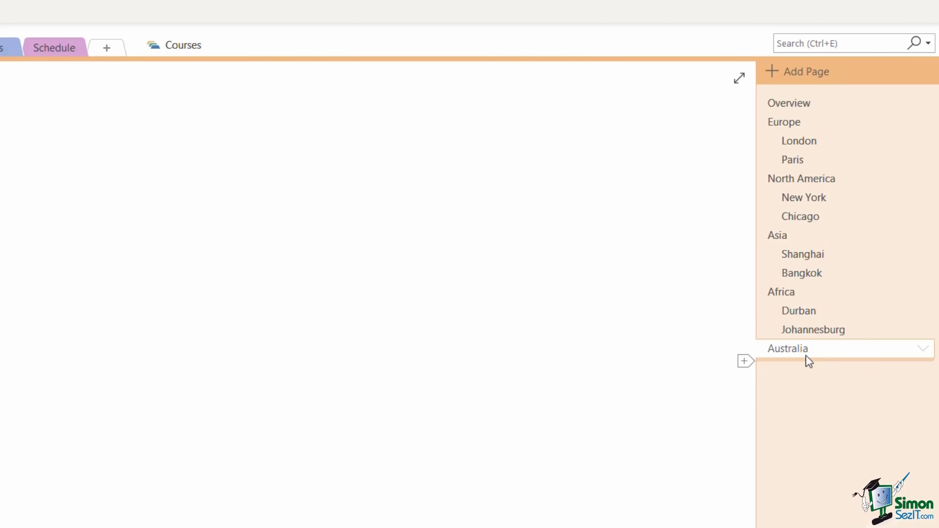
pyautogui.click(923, 349)
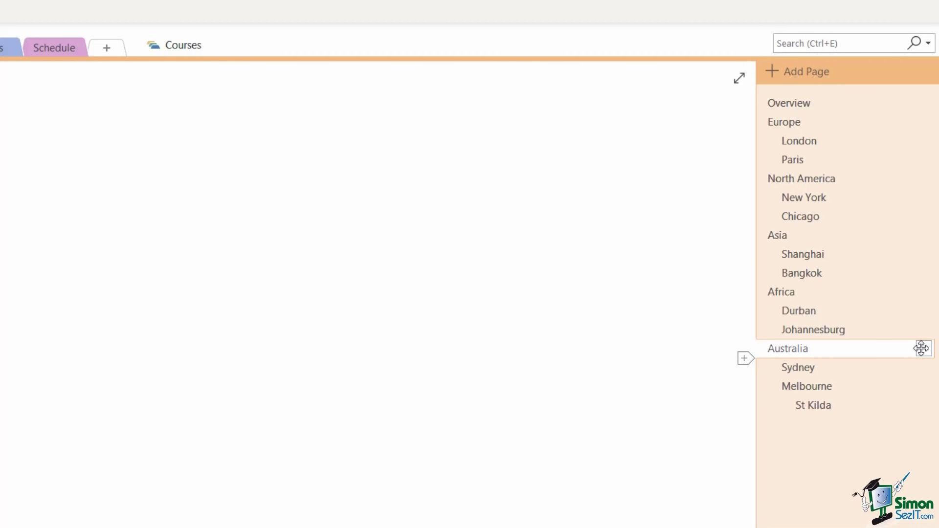
# Delete the St Kilda page from the Offices section
pyautogui.rightClick(817, 405)
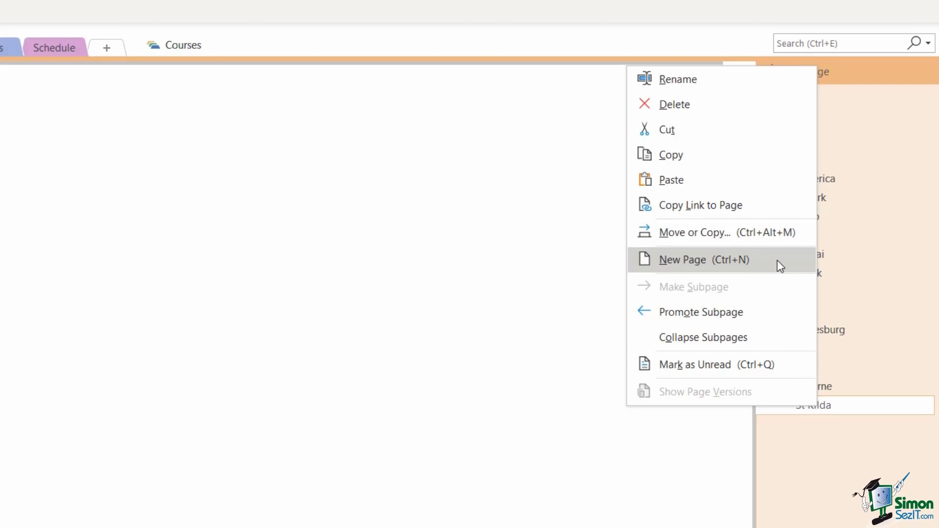
pyautogui.click(711, 107)
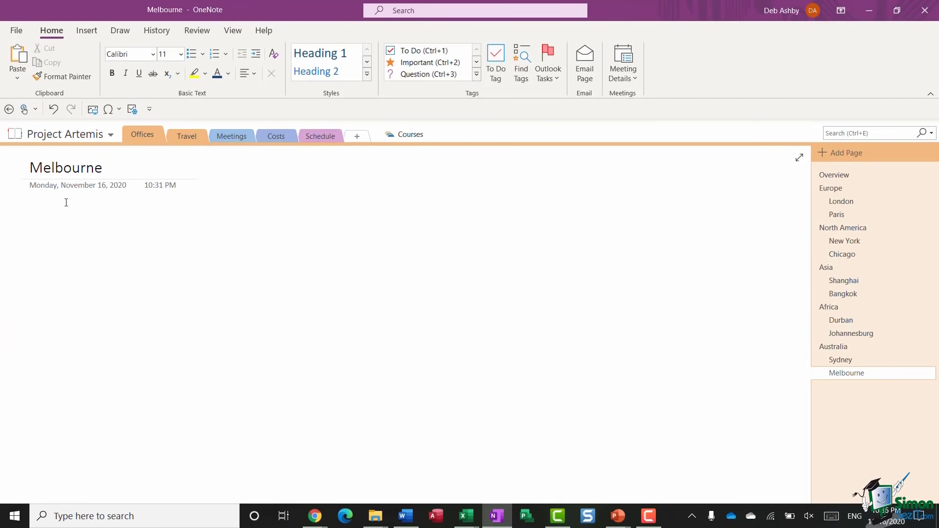
# View the page lists of the Travel and Meetings sections and return to the Offices section
pyautogui.click(193, 137)
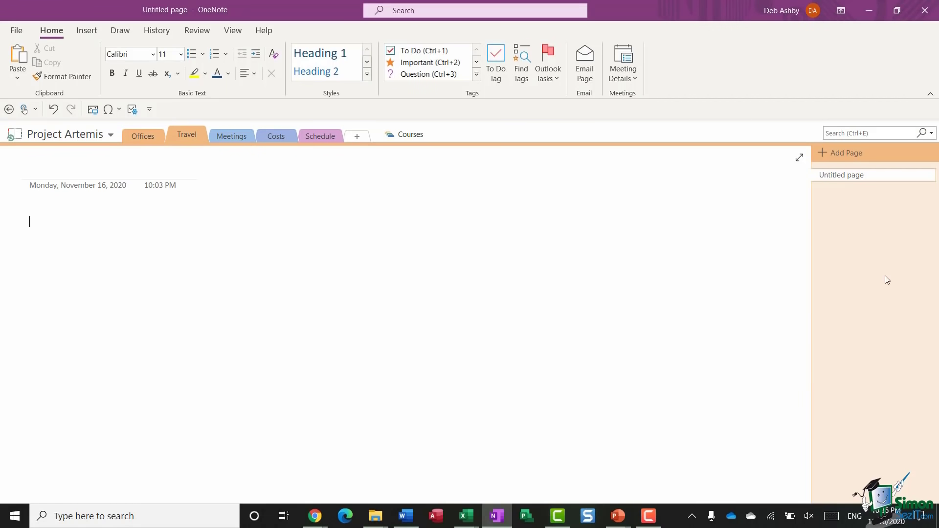
pyautogui.click(237, 136)
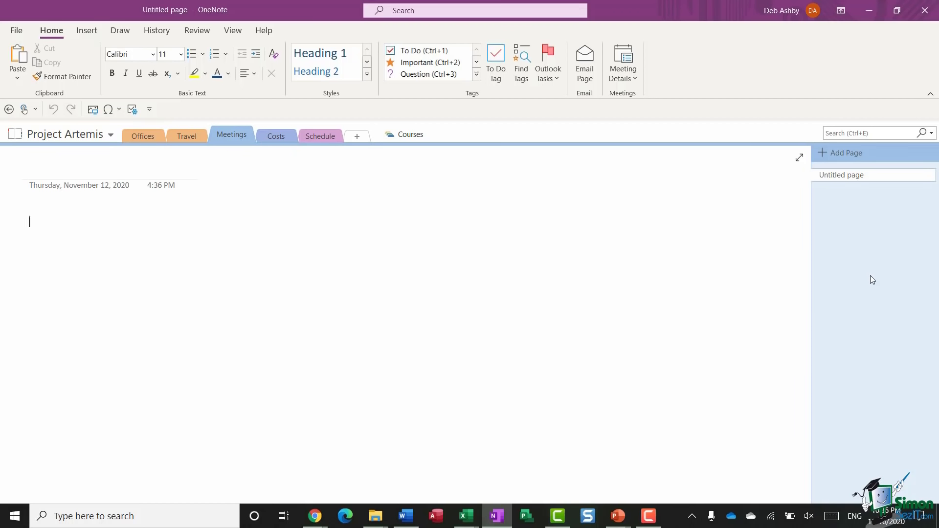
pyautogui.click(147, 139)
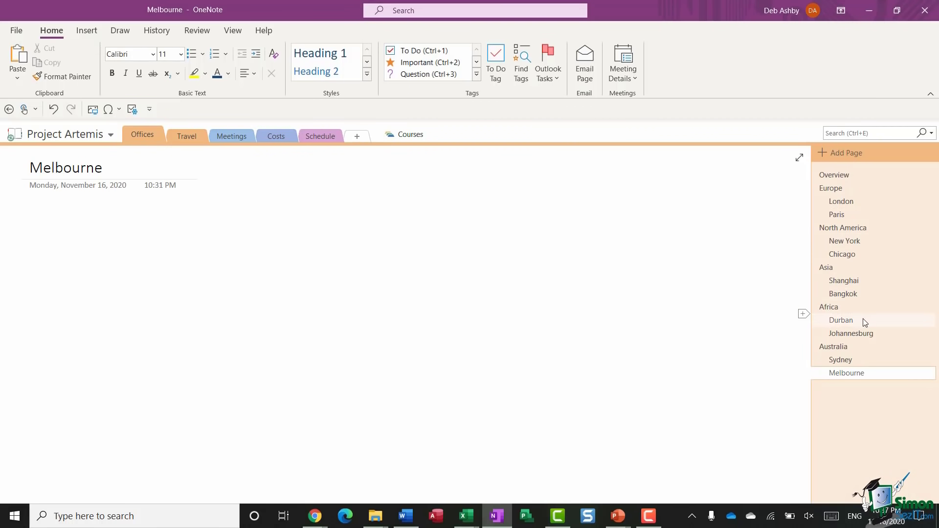
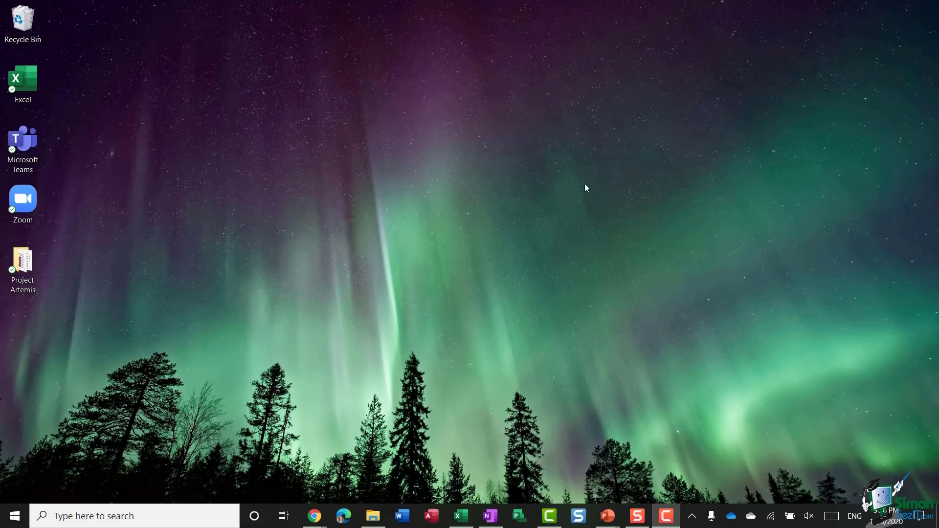
# Search Windows for onenote and launch OneNote for Windows 10
pyautogui.click(73, 514)
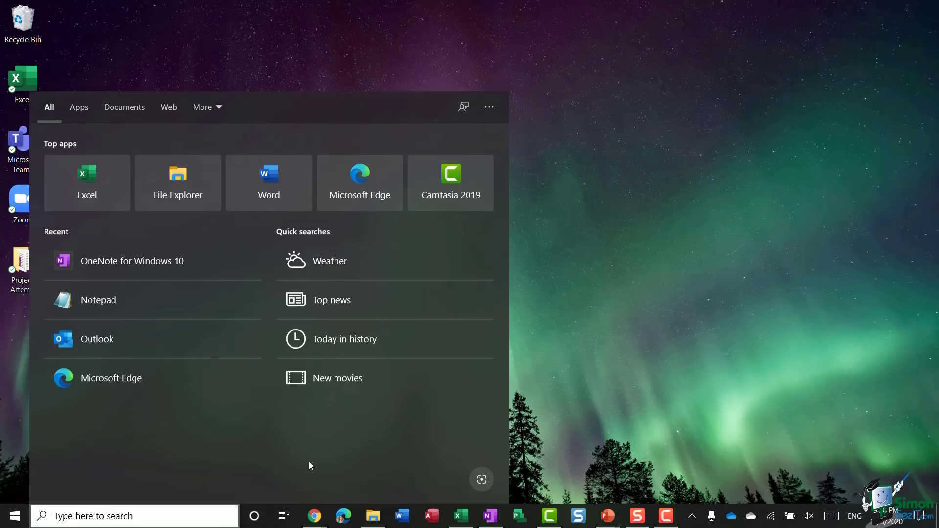
pyautogui.write('onenote')
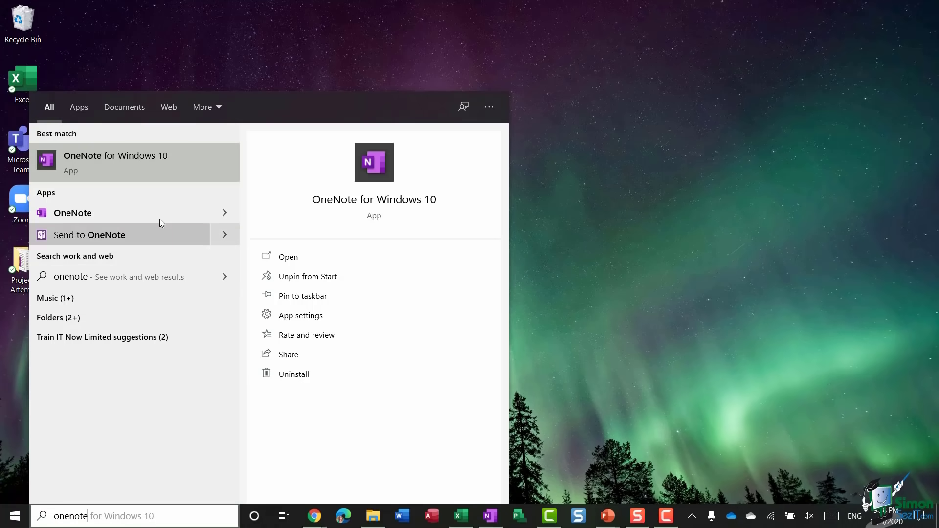
pyautogui.click(128, 169)
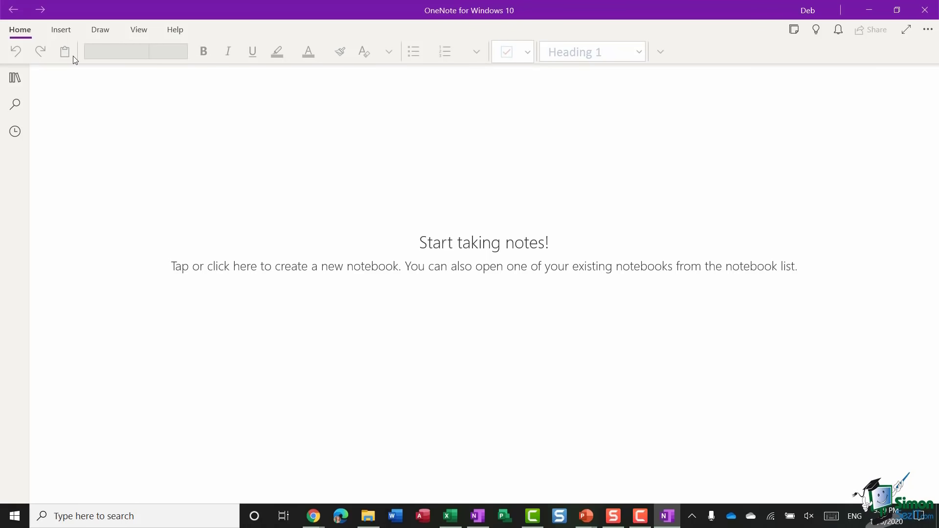
# Look through the Insert, Draw, View and Help commands
pyautogui.click(65, 29)
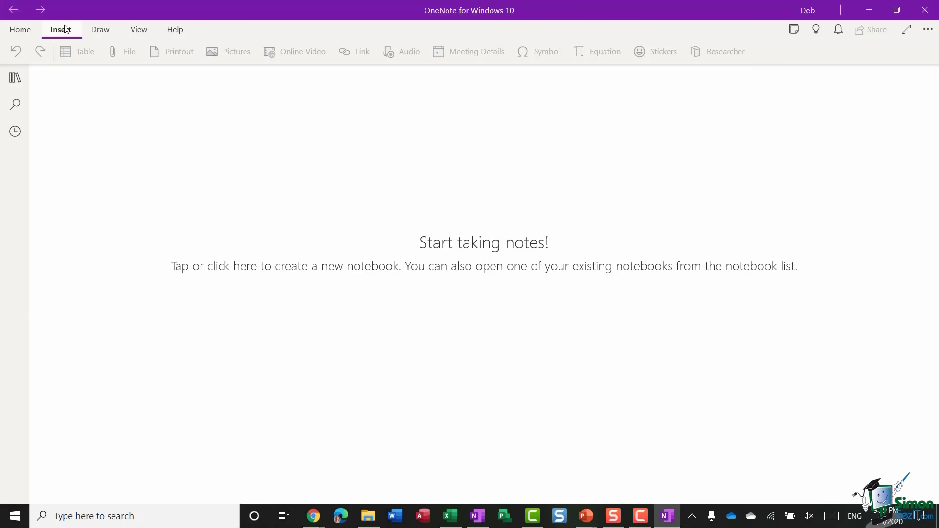
pyautogui.click(101, 35)
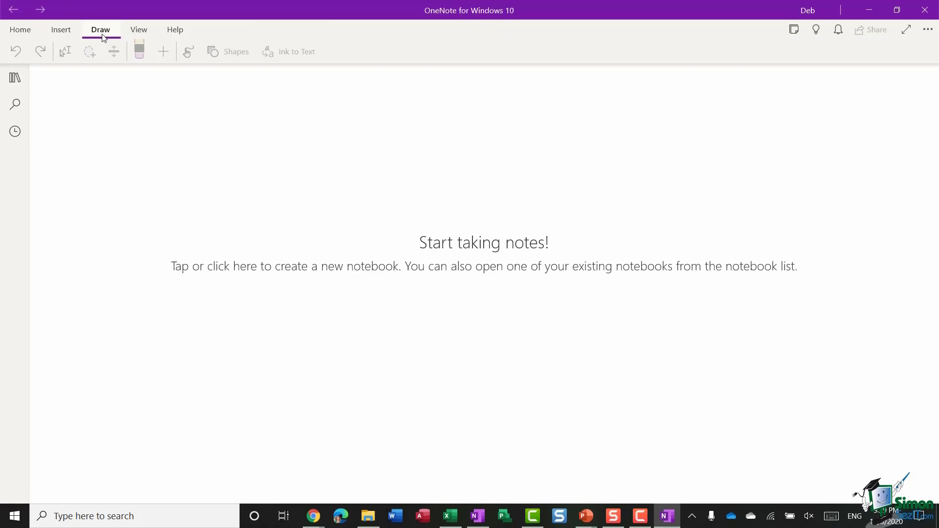
pyautogui.click(149, 37)
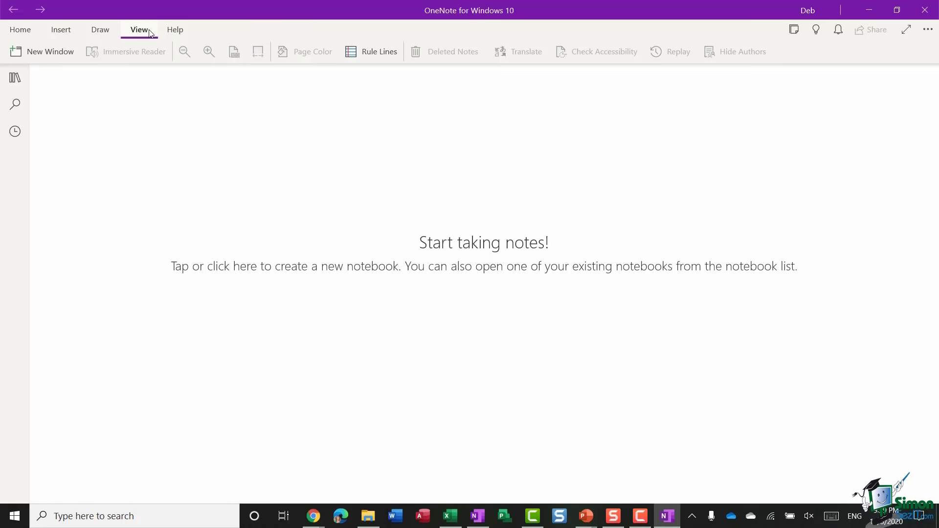
pyautogui.click(175, 31)
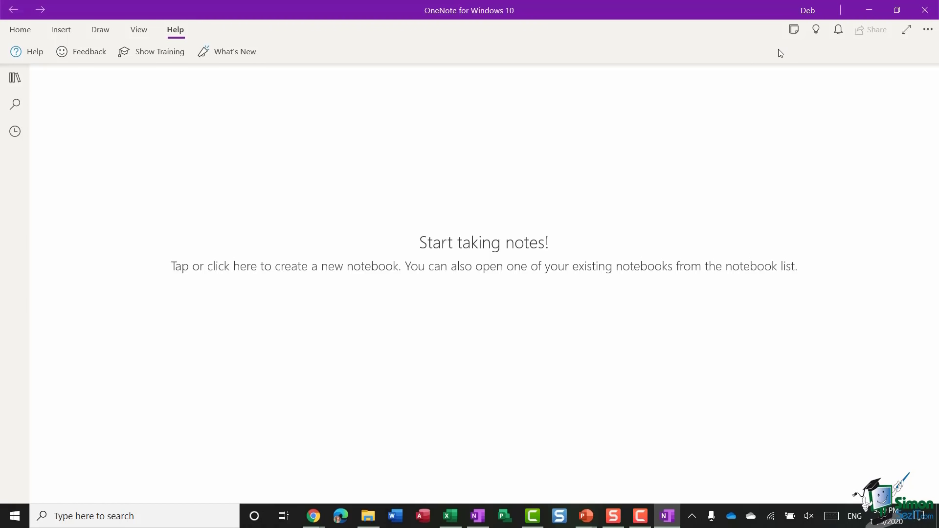
# View the notes feed, the Tell Me suggestions and the recent notifications, closing each one
pyautogui.click(800, 33)
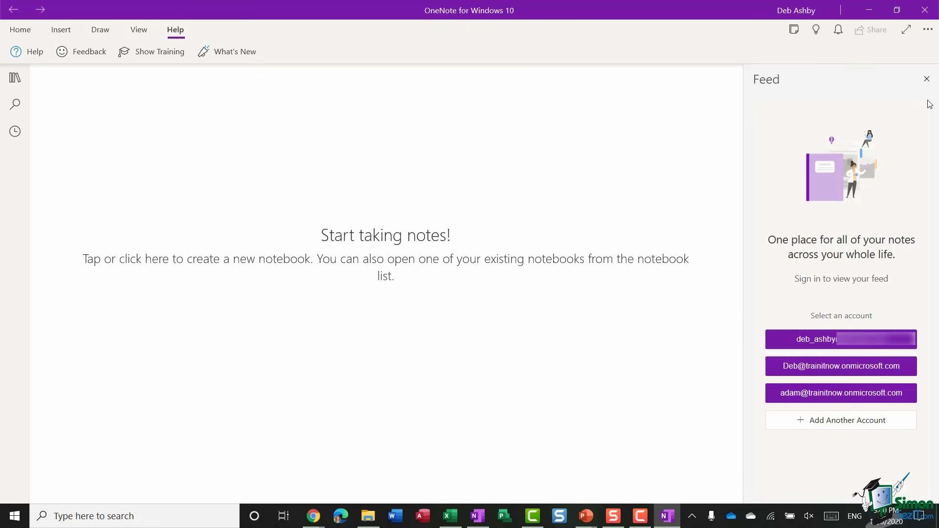
pyautogui.click(927, 79)
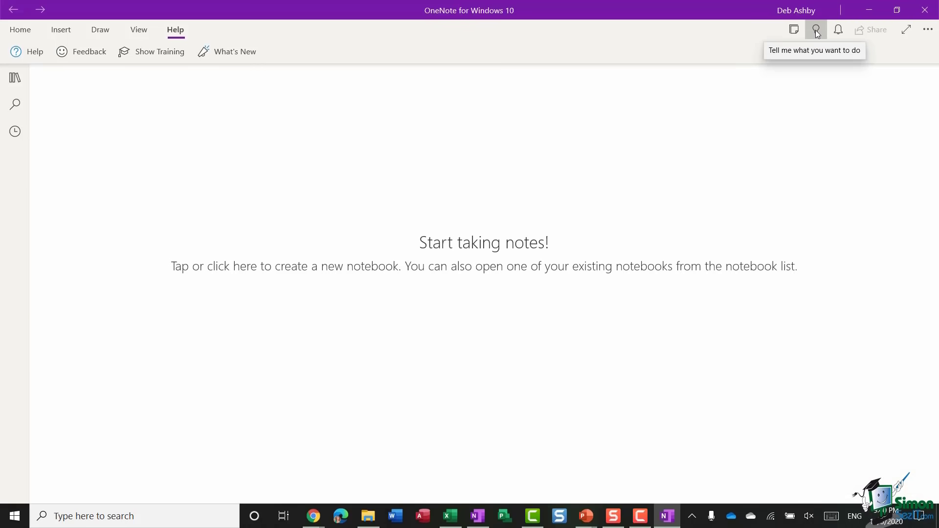
pyautogui.click(815, 31)
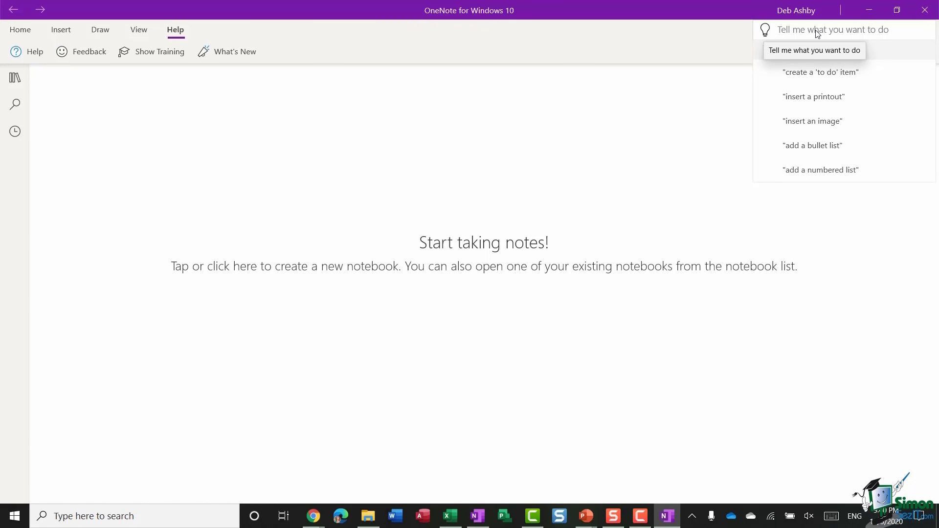
pyautogui.click(618, 130)
pyautogui.click(838, 31)
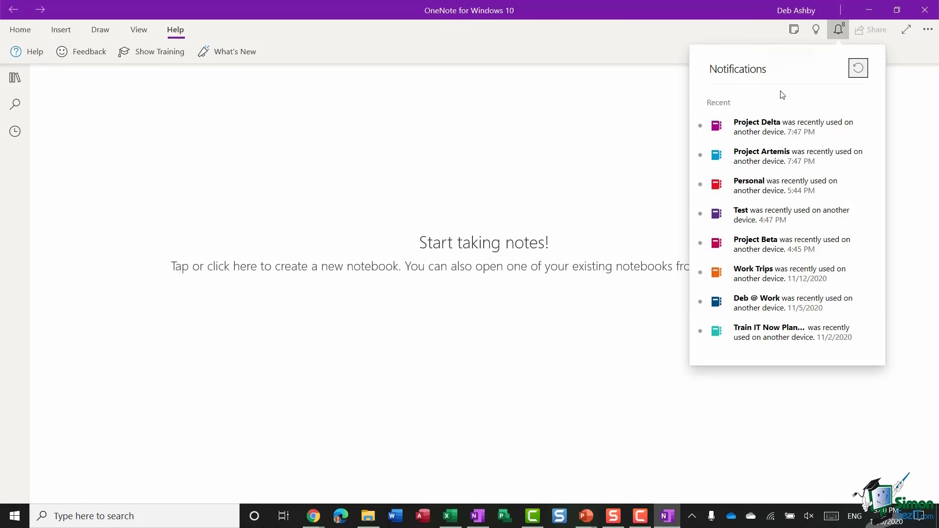
pyautogui.click(578, 132)
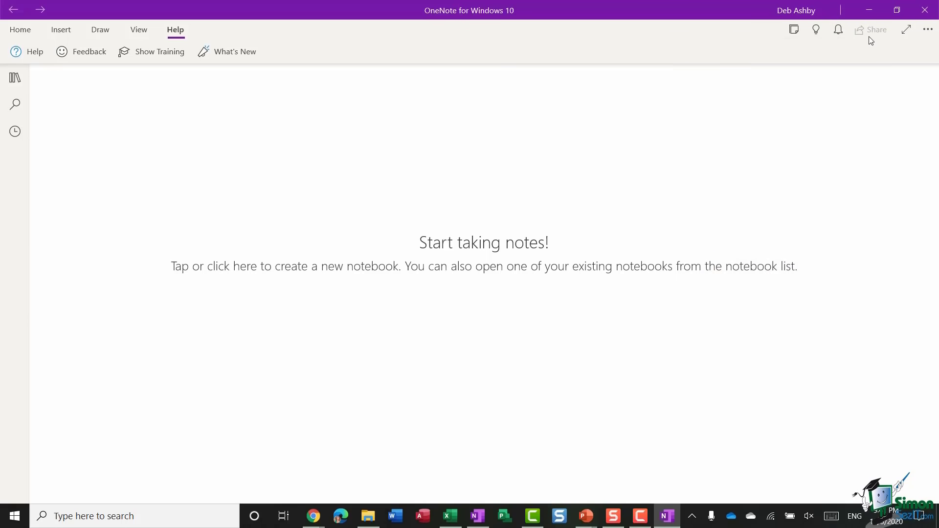
# Switch to the full-screen view and back, and view the options for managing settings
pyautogui.click(906, 30)
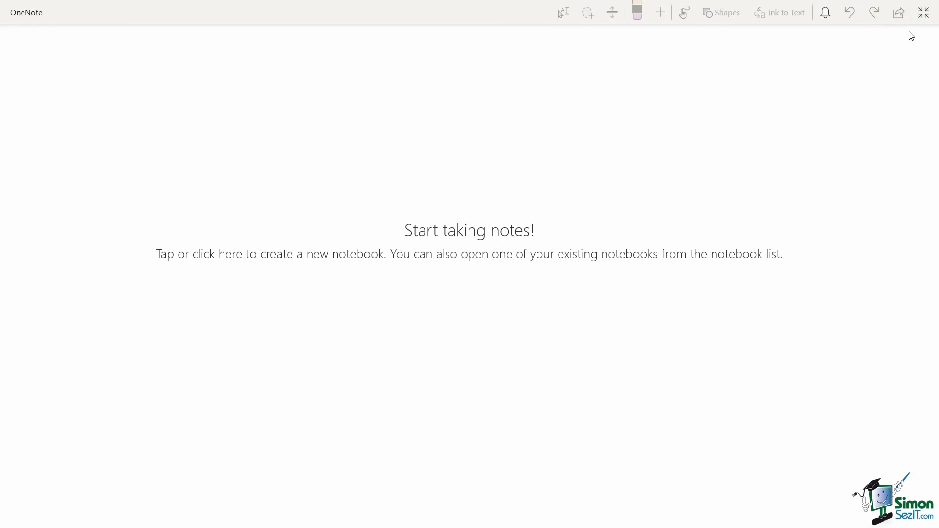
pyautogui.click(923, 12)
pyautogui.click(932, 31)
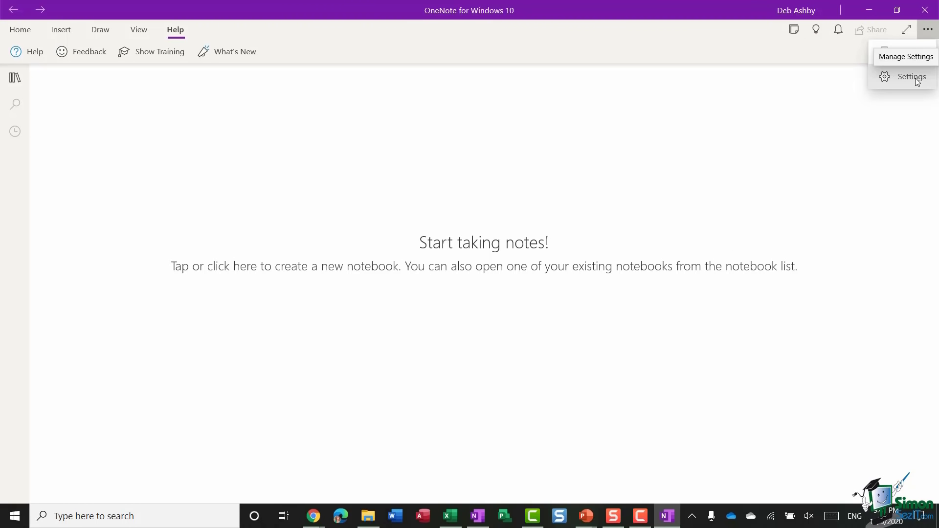
pyautogui.click(738, 85)
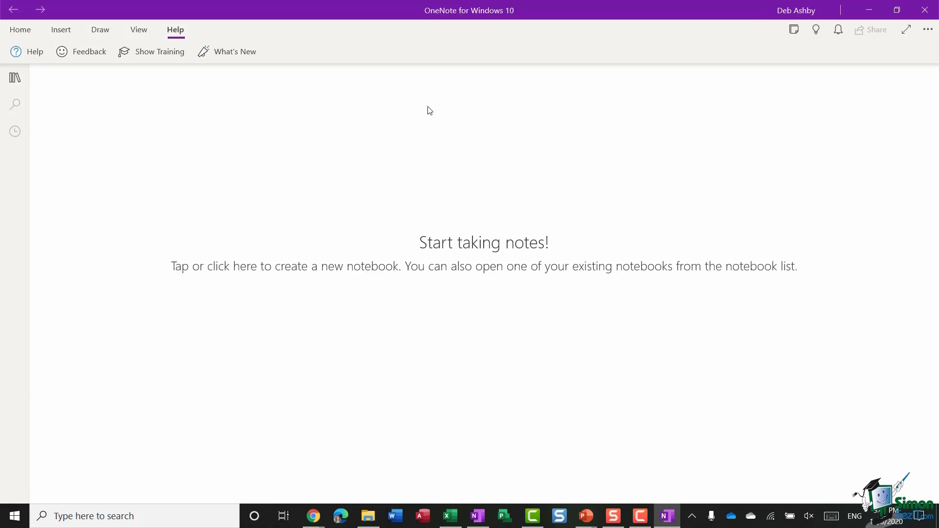
# Show the notebook navigation and examine the list of existing notebooks available to open, without opening any
pyautogui.click(15, 83)
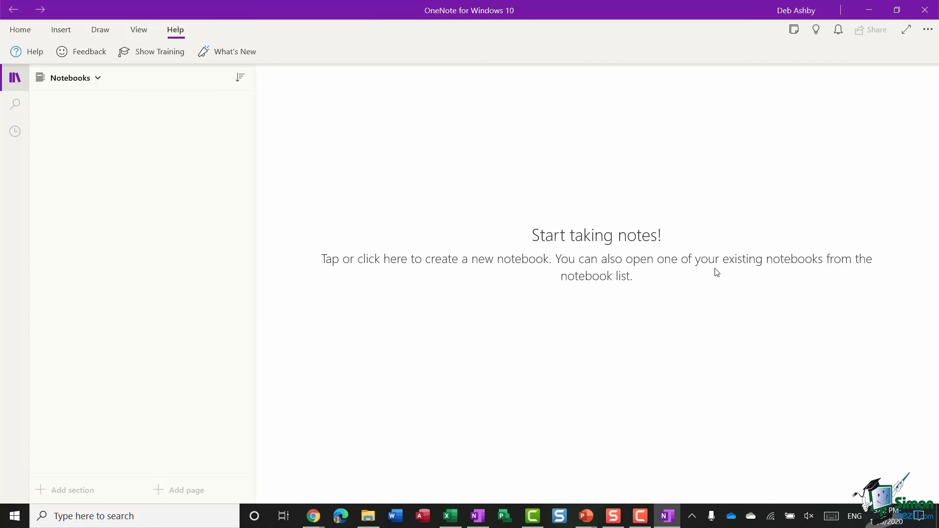
pyautogui.click(97, 80)
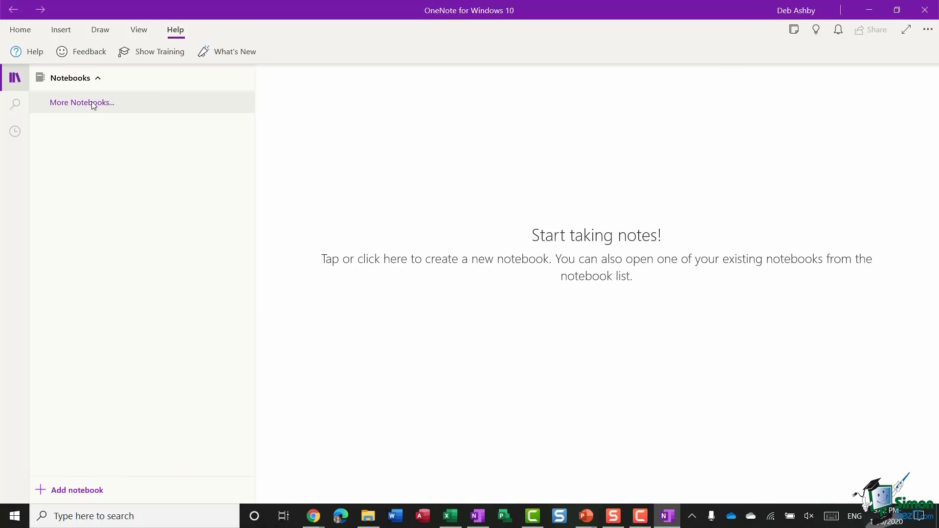
pyautogui.click(92, 102)
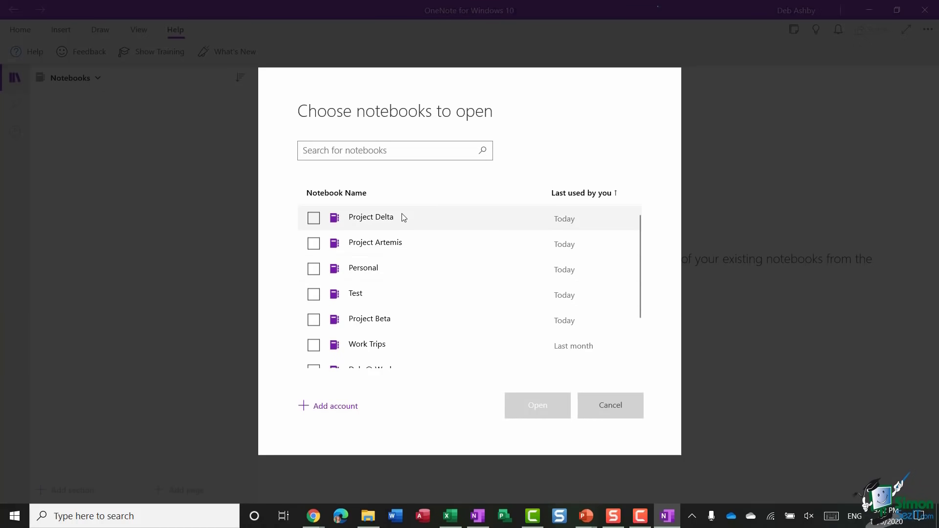
pyautogui.scroll(-3, 403, 218)
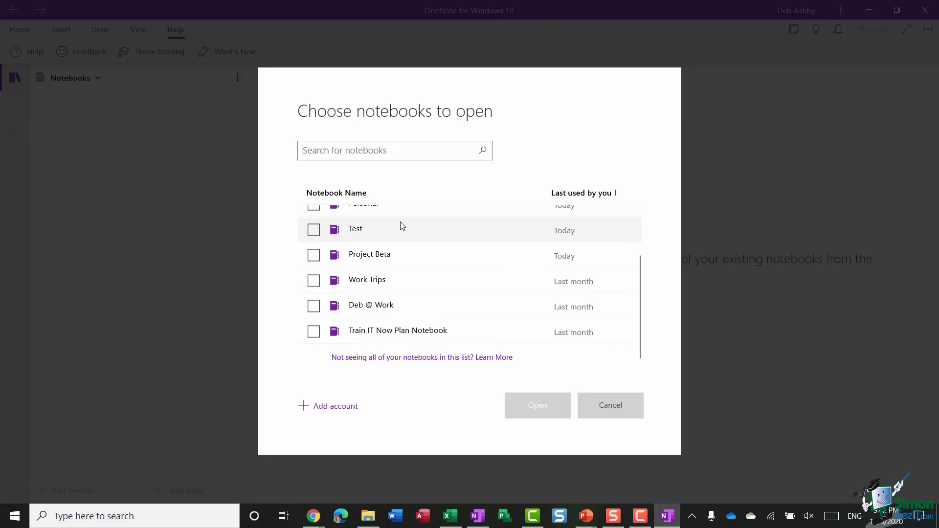
pyautogui.scroll(3, 402, 226)
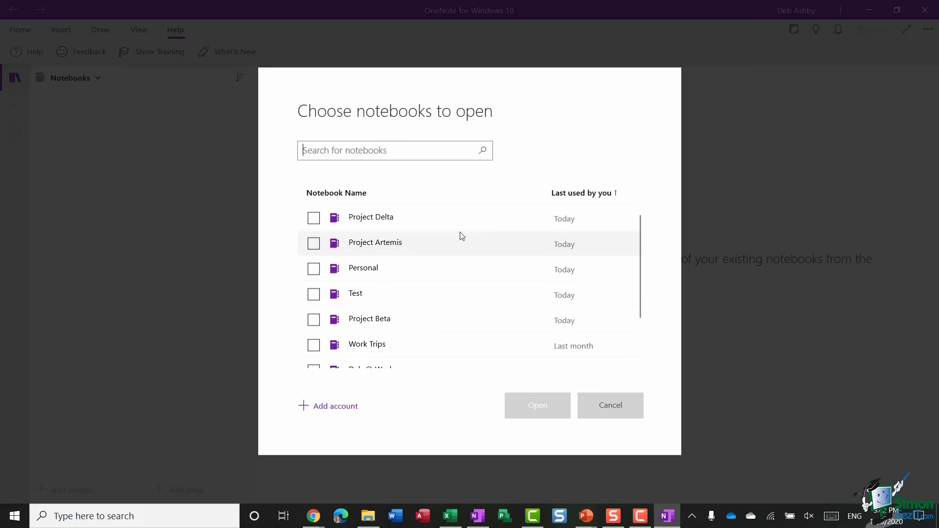
pyautogui.moveTo(389, 246)
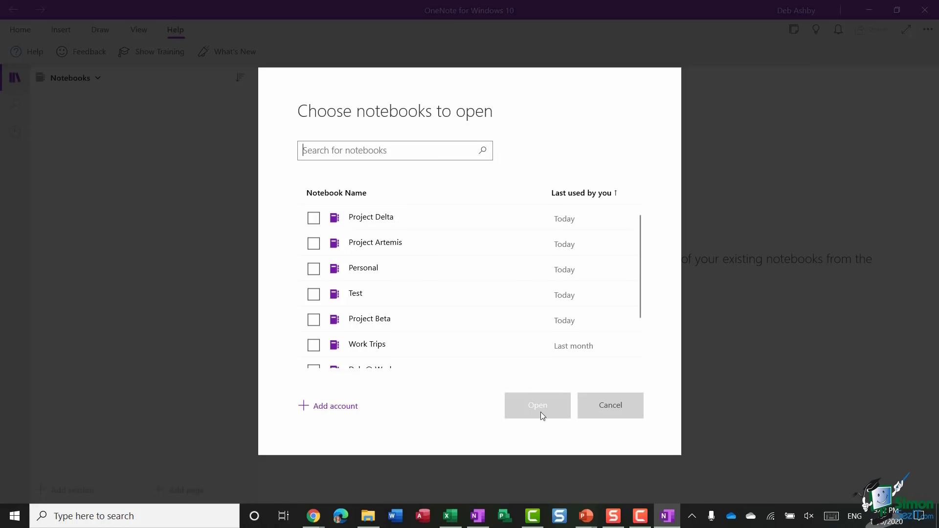
pyautogui.click(624, 409)
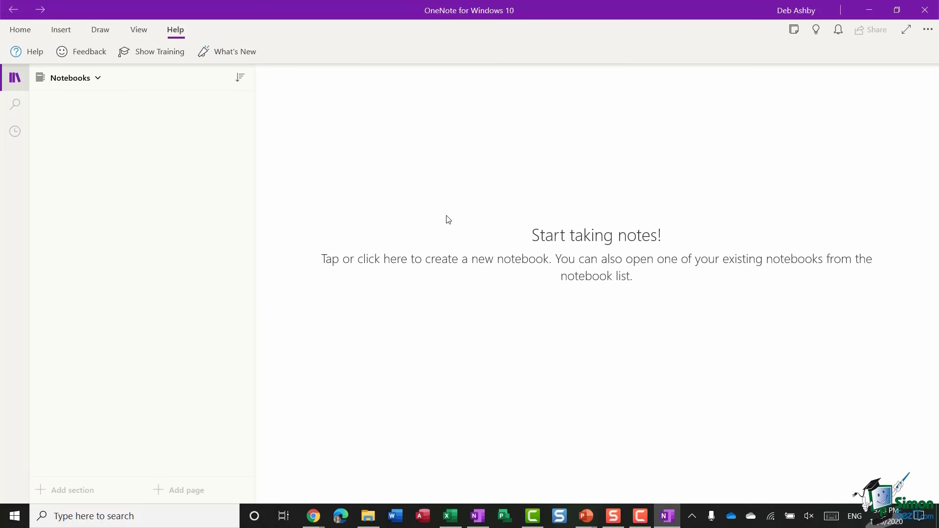
# View the New Notebook form, cancel it, and view the Notebooks heading's options for opening or creating a notebook
pyautogui.click(504, 245)
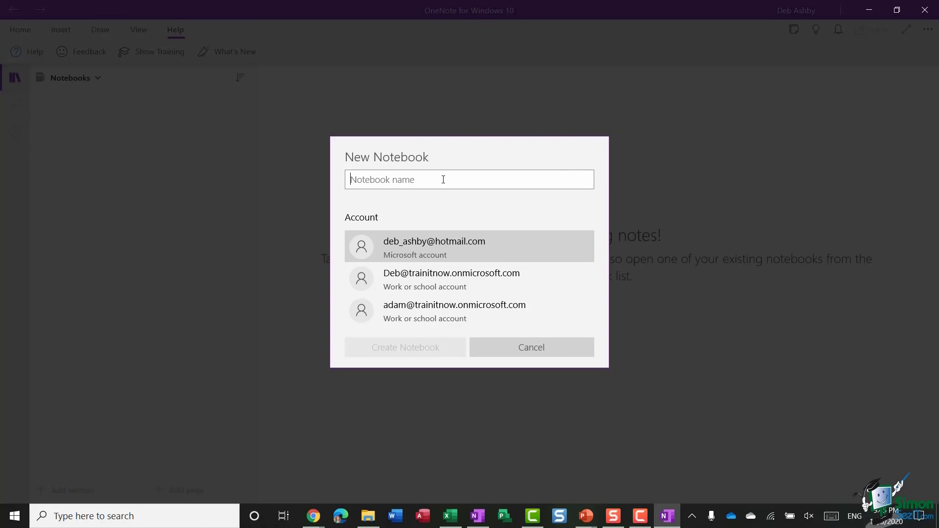
pyautogui.click(618, 358)
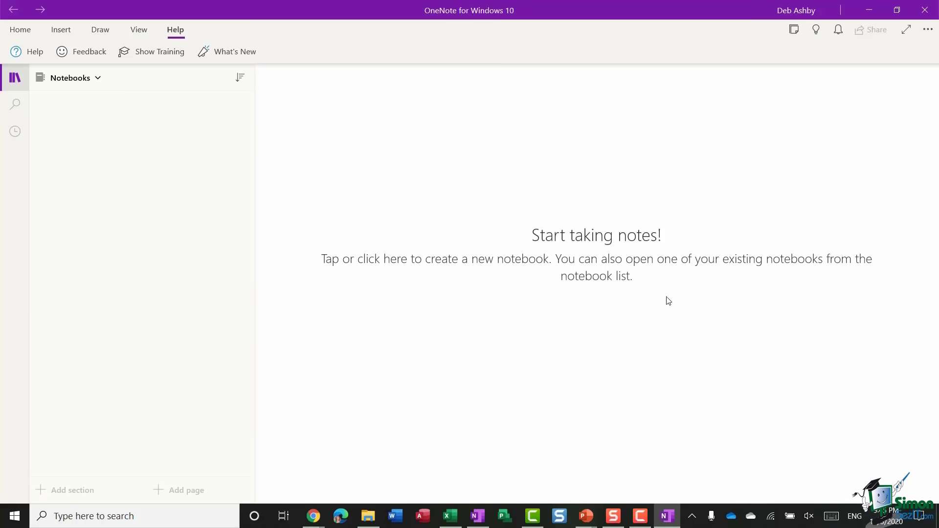
pyautogui.click(87, 83)
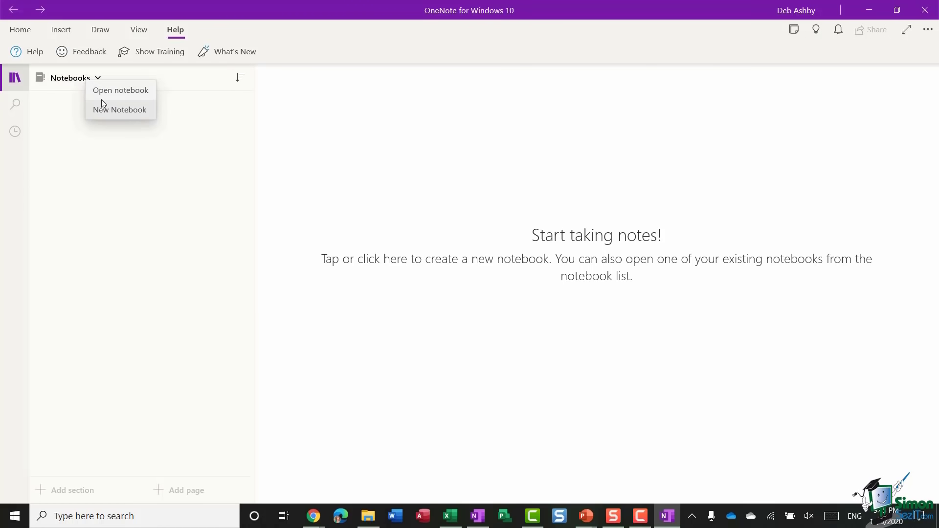
# Create a notebook named Project Sierra under the first listed work or school account
pyautogui.click(71, 82)
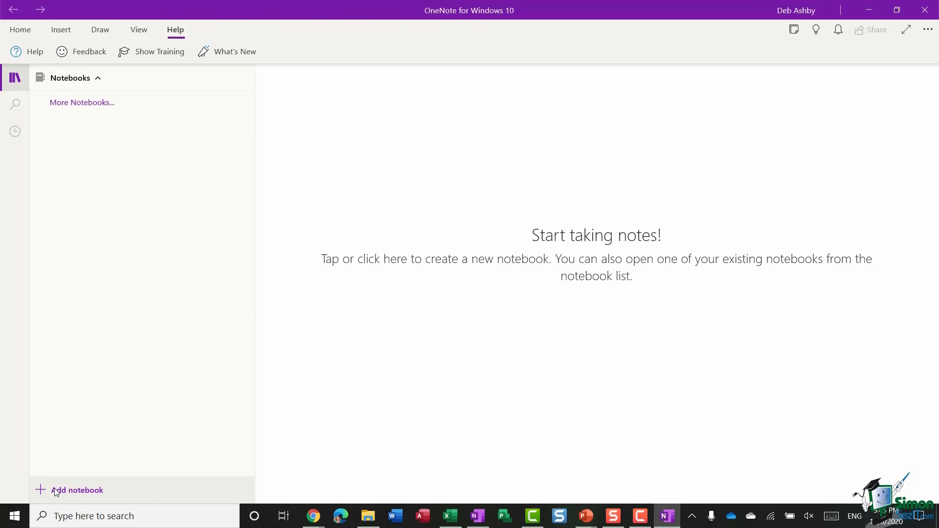
pyautogui.click(84, 491)
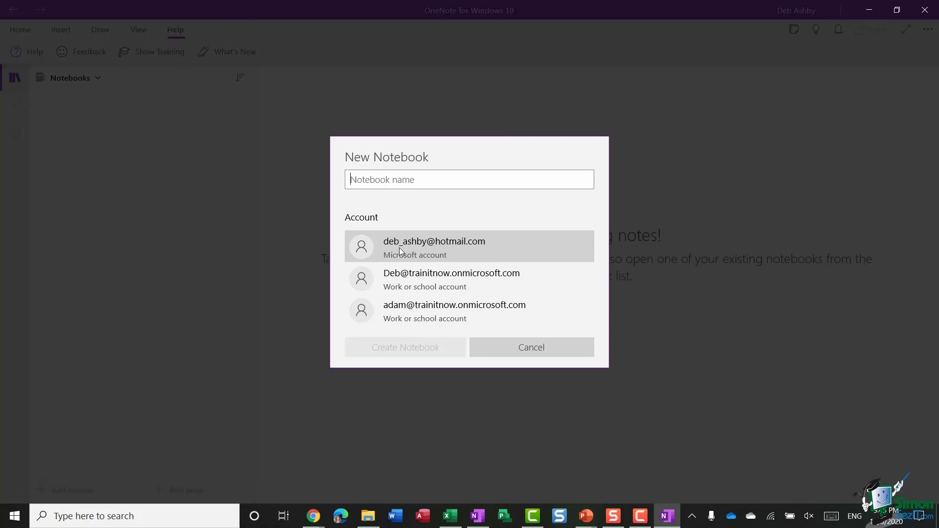
pyautogui.write('Project Sierra')
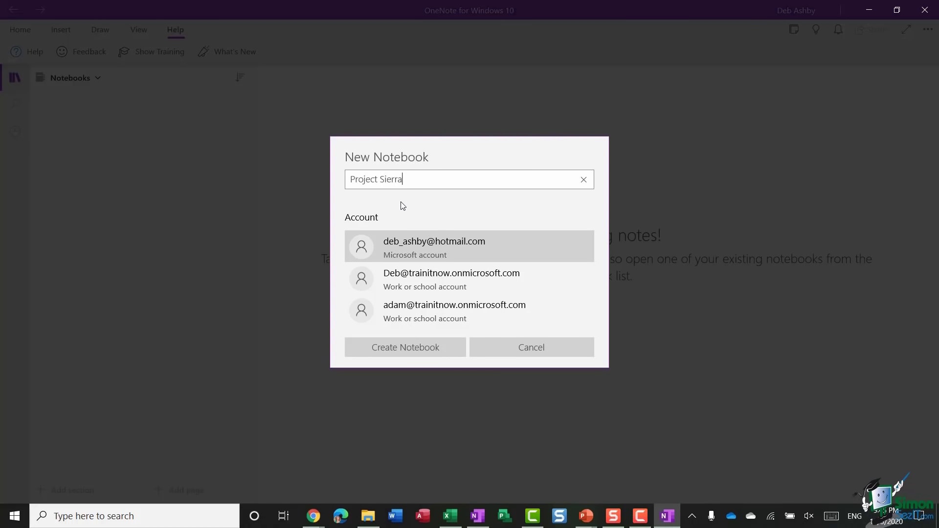
pyautogui.click(471, 278)
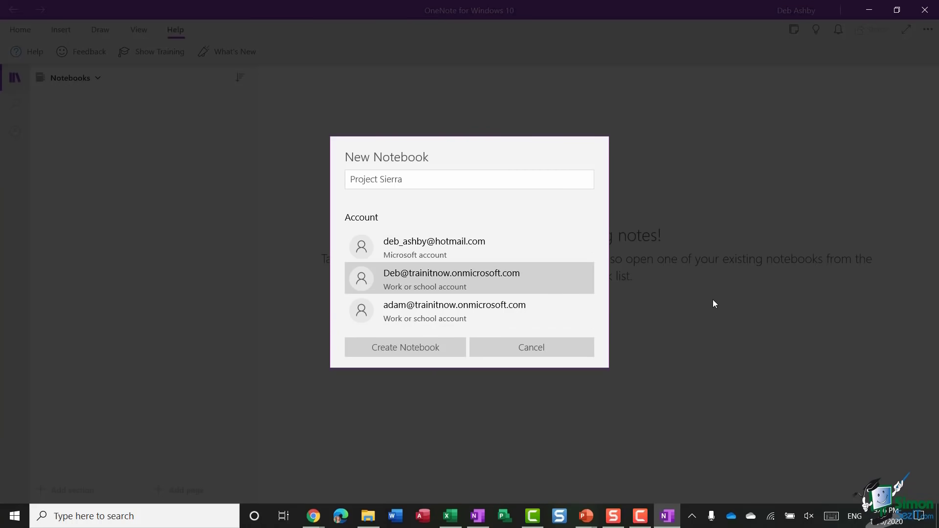
pyautogui.click(395, 351)
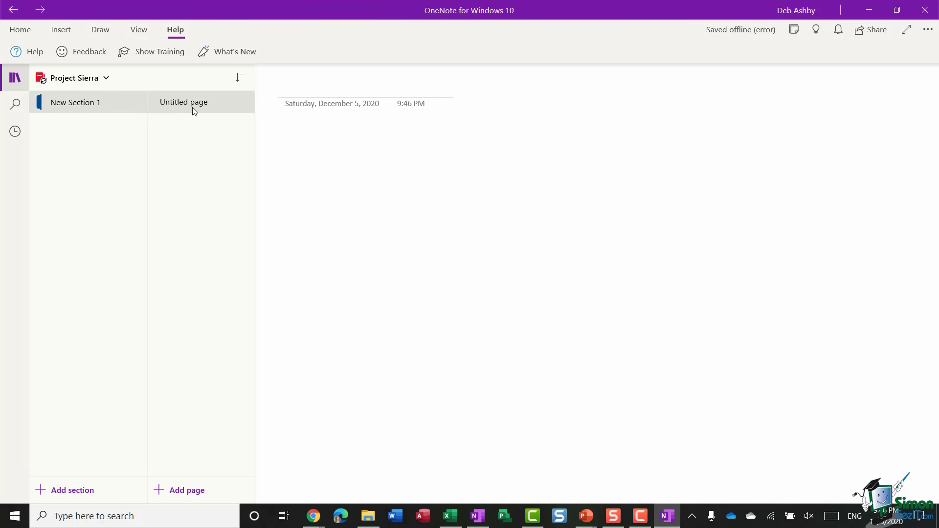
# Rename New Section 1 as ToDo List and title its untitled page Today's List
pyautogui.rightClick(69, 102)
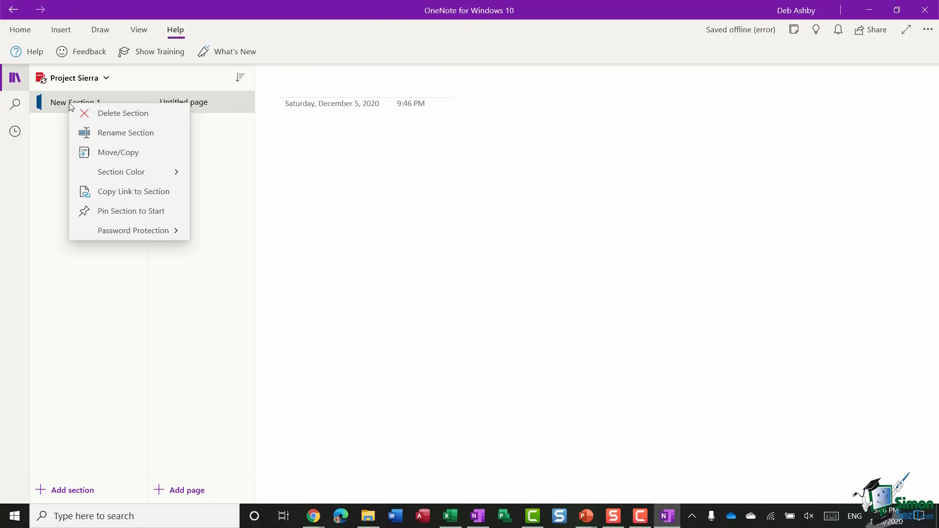
pyautogui.click(111, 134)
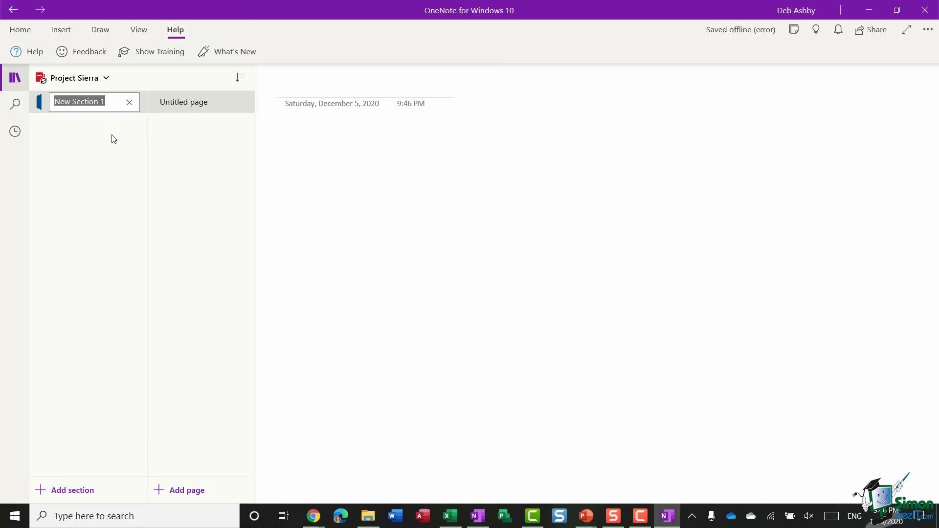
pyautogui.write('ToDo List')
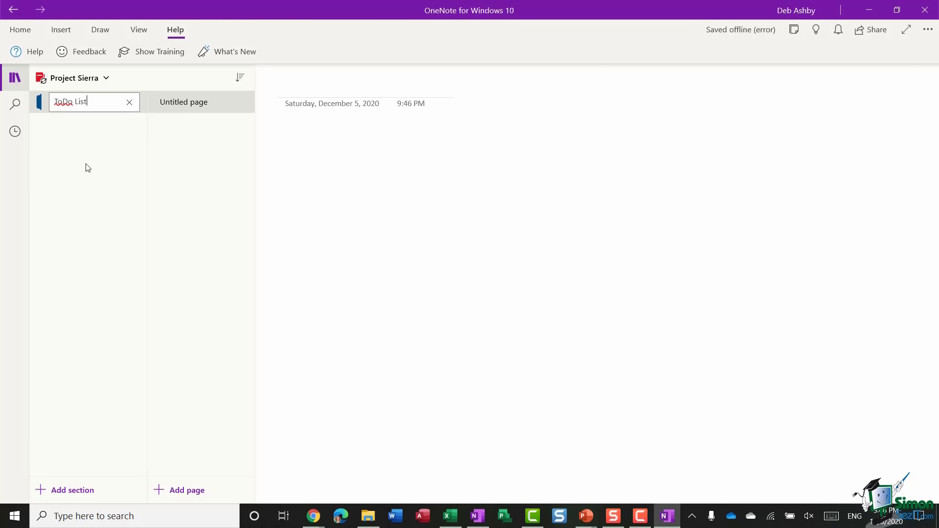
pyautogui.press('Return')
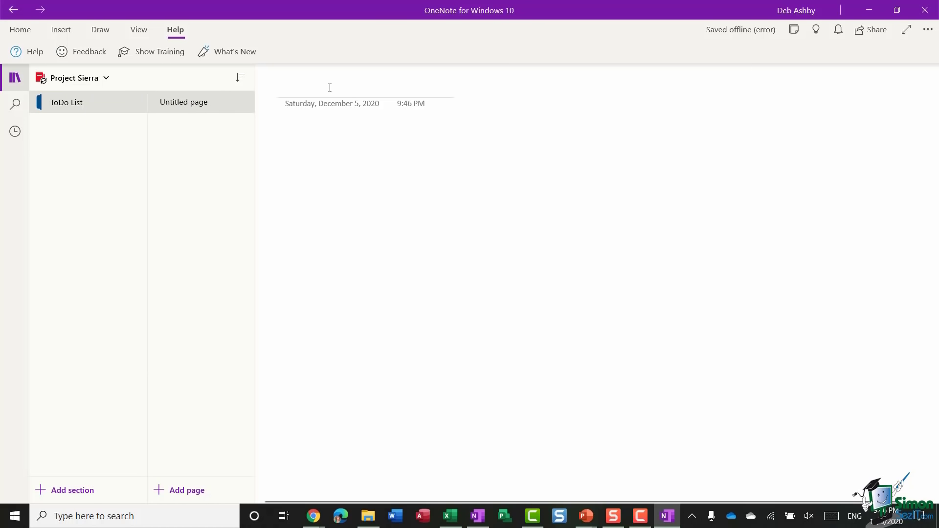
pyautogui.write("Today's List")
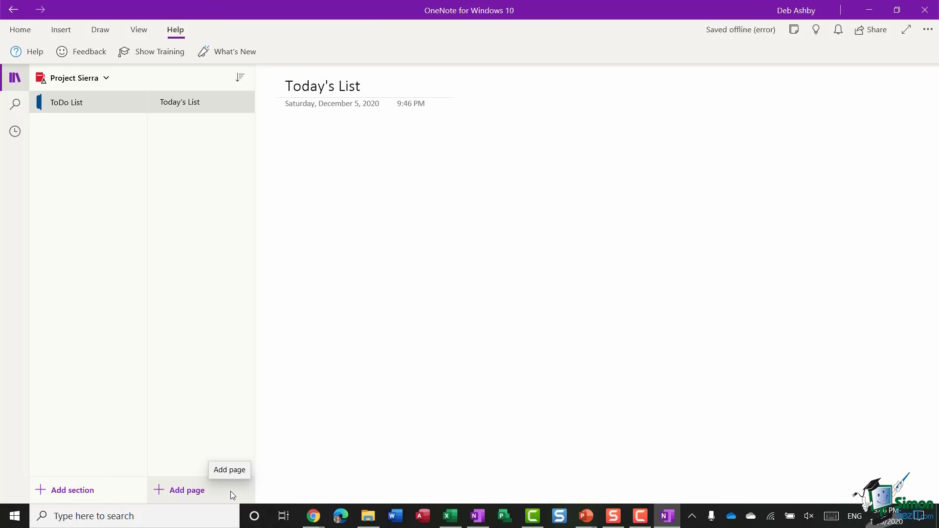
# Add two pages to the ToDo List section, titled Tomorrows List and Next Weeks List
pyautogui.click(190, 491)
pyautogui.write('Tomorrows List')
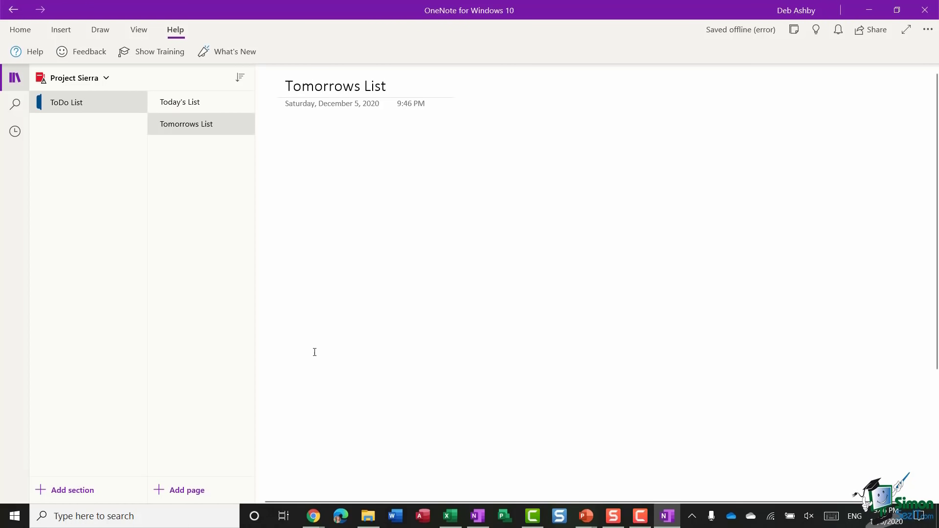
pyautogui.click(187, 495)
pyautogui.write('N')
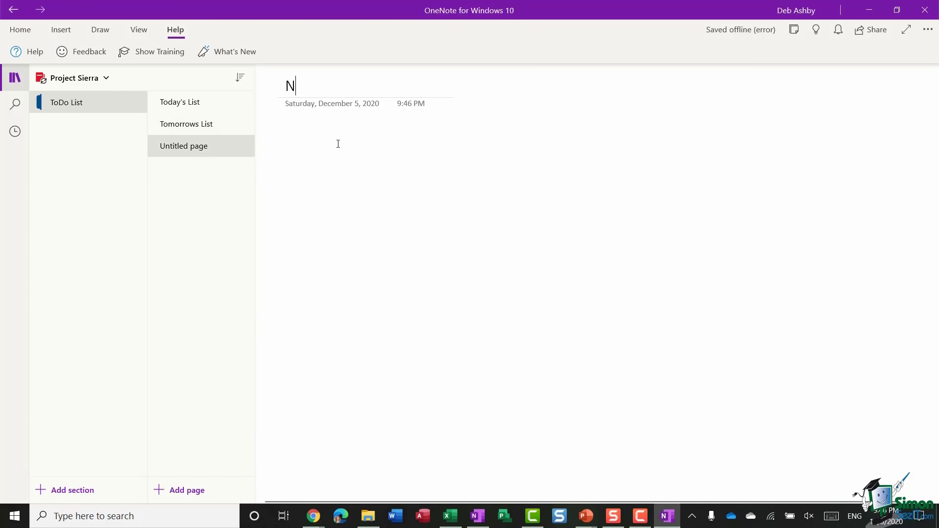
pyautogui.write('ext Weeks List')
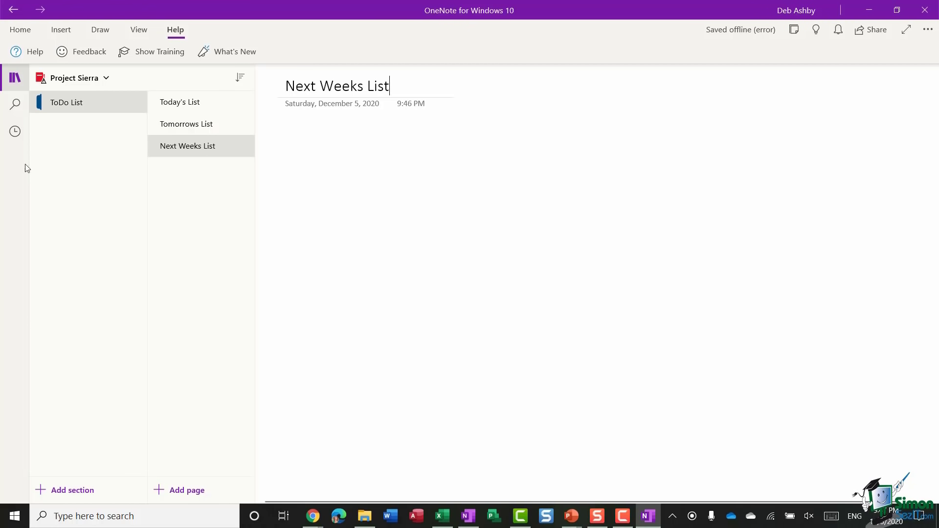
# Add a section named Things to Remember and title its untitled page Emails
pyautogui.click(65, 492)
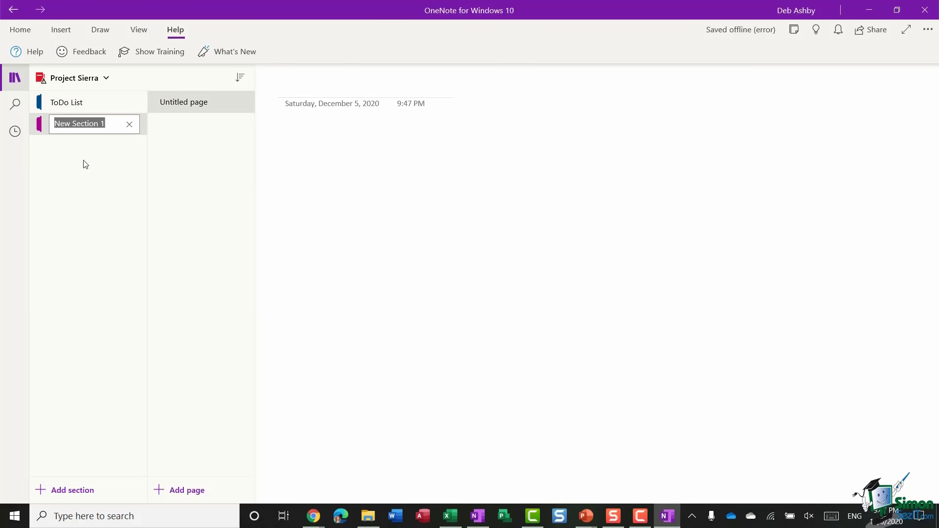
pyautogui.write('Things to Remember')
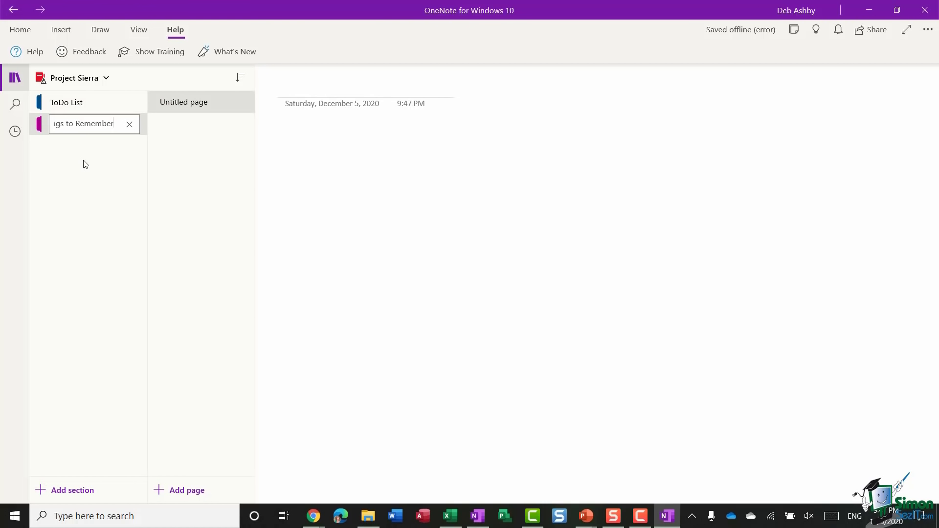
pyautogui.press('Return')
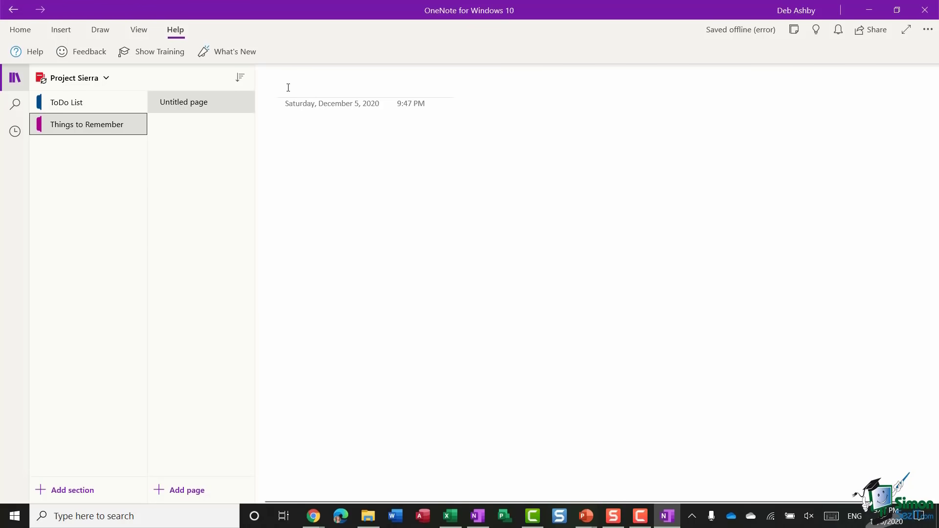
pyautogui.write('Emails')
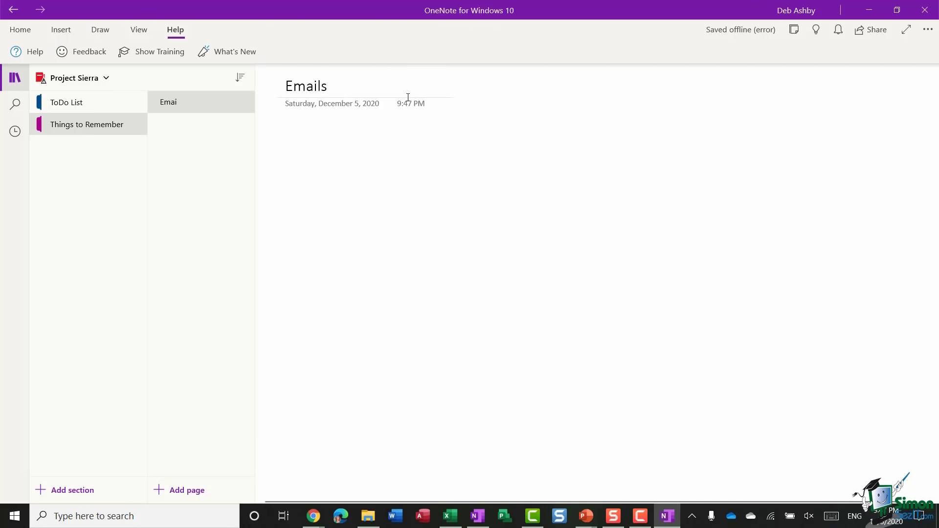
# Change the Project Sierra notebook's color to crimson and return to its ToDo List section
pyautogui.click(78, 104)
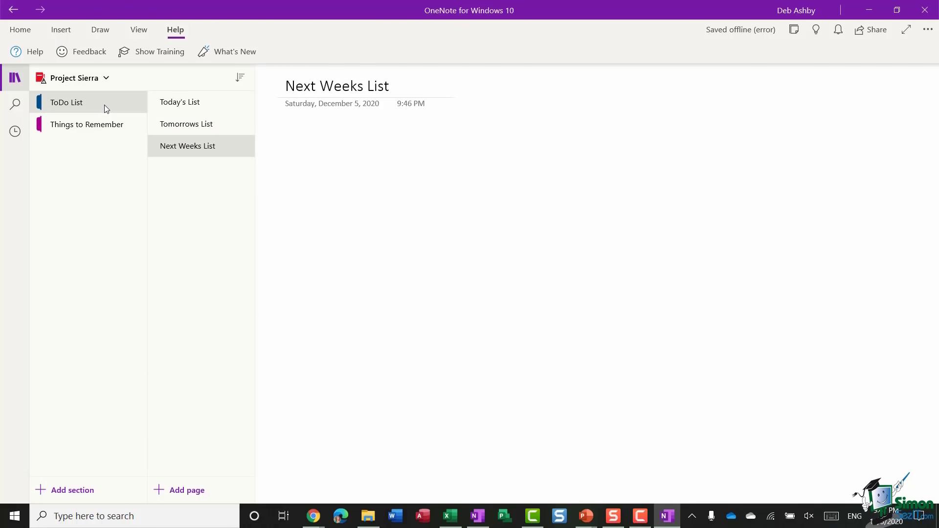
pyautogui.click(104, 78)
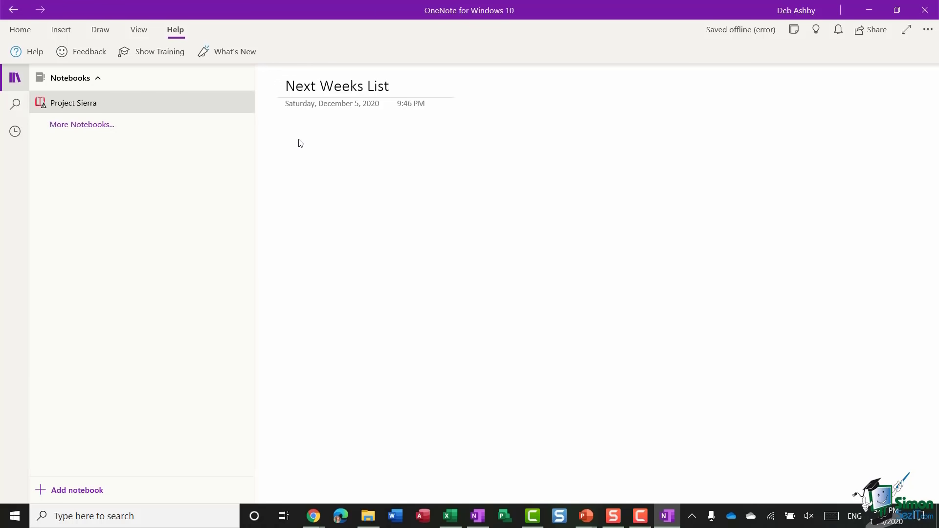
pyautogui.rightClick(84, 102)
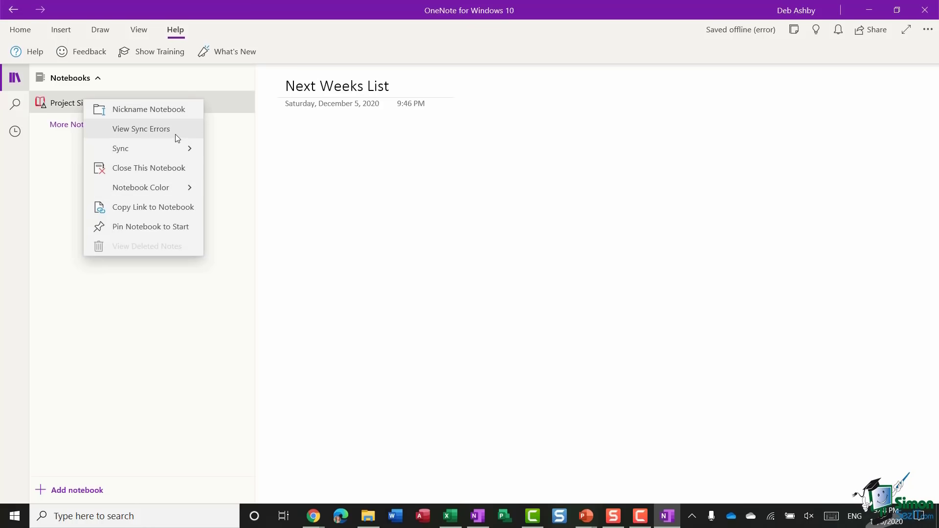
pyautogui.click(152, 188)
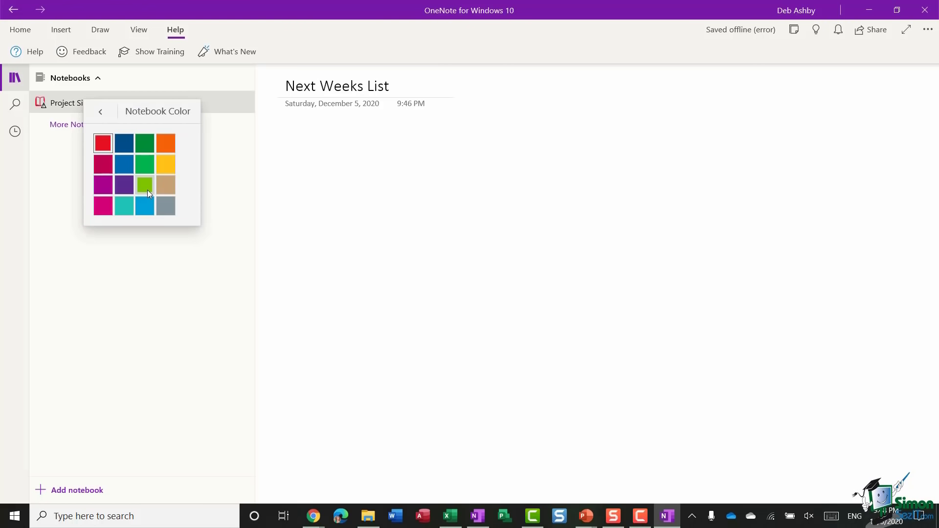
pyautogui.click(103, 165)
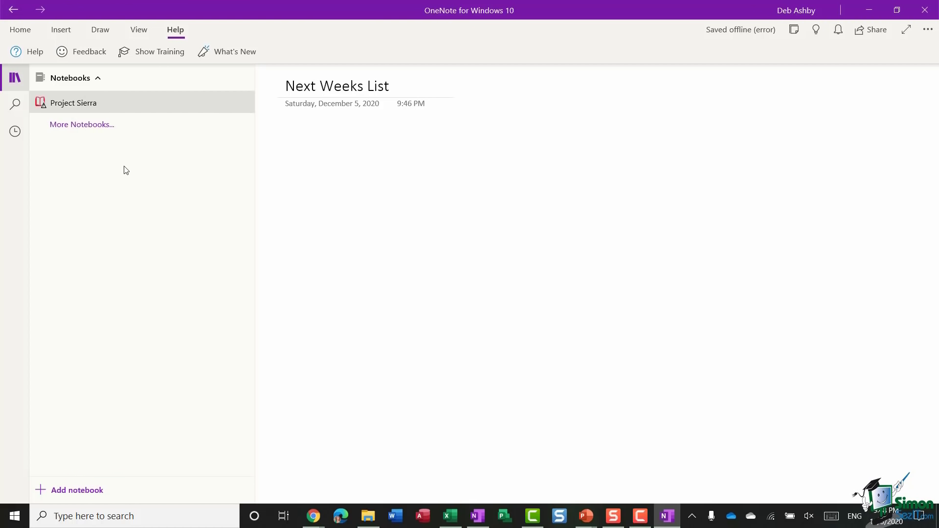
pyautogui.click(111, 105)
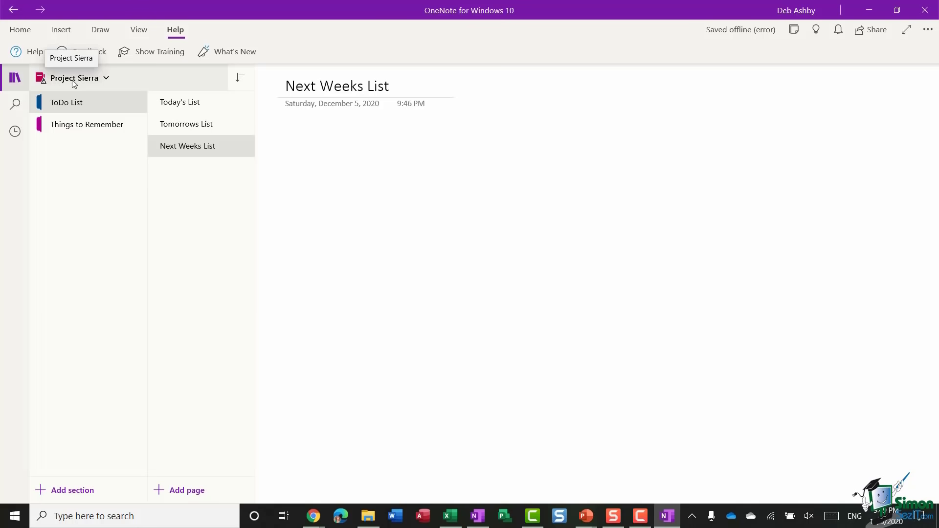
pyautogui.rightClick(72, 82)
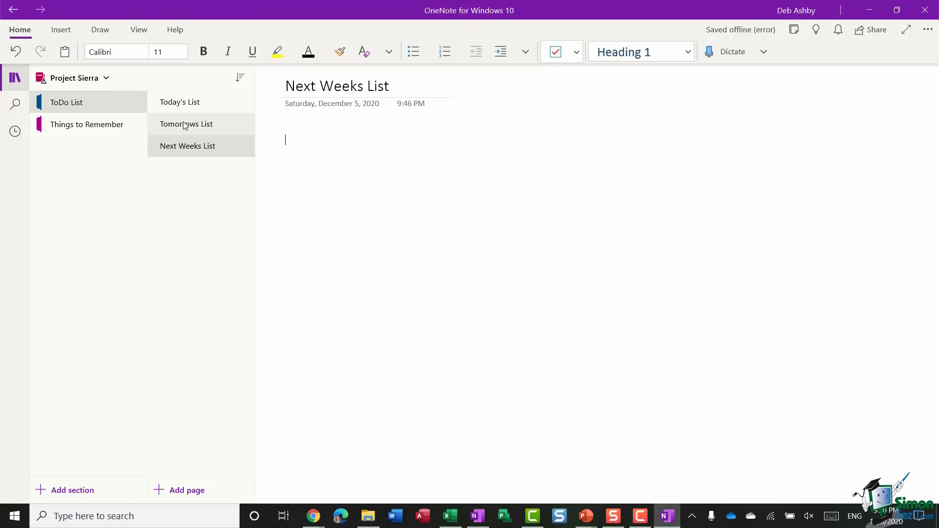
# Move the Tomorrows List page above Today's List, and the Things to Remember section above ToDo List
pyautogui.moveTo(185, 128); pyautogui.dragTo(193, 108)
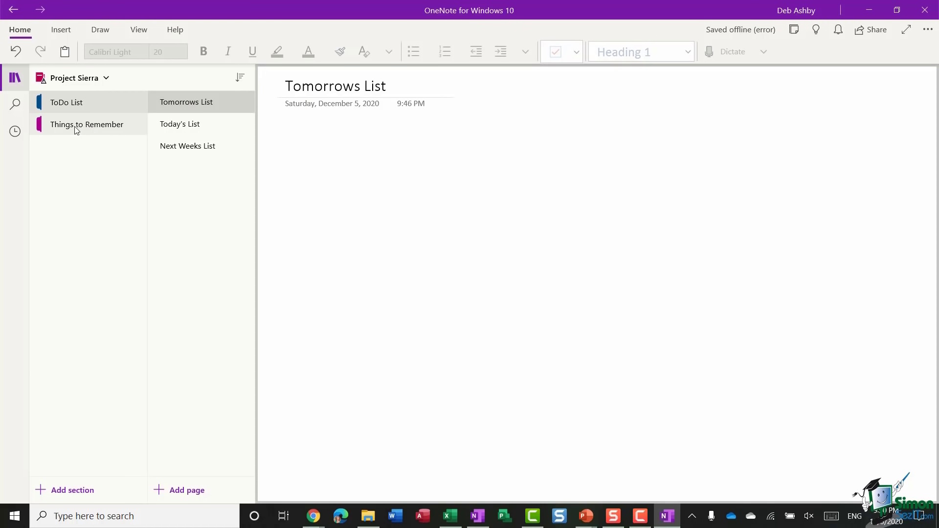
pyautogui.moveTo(75, 129); pyautogui.dragTo(82, 111)
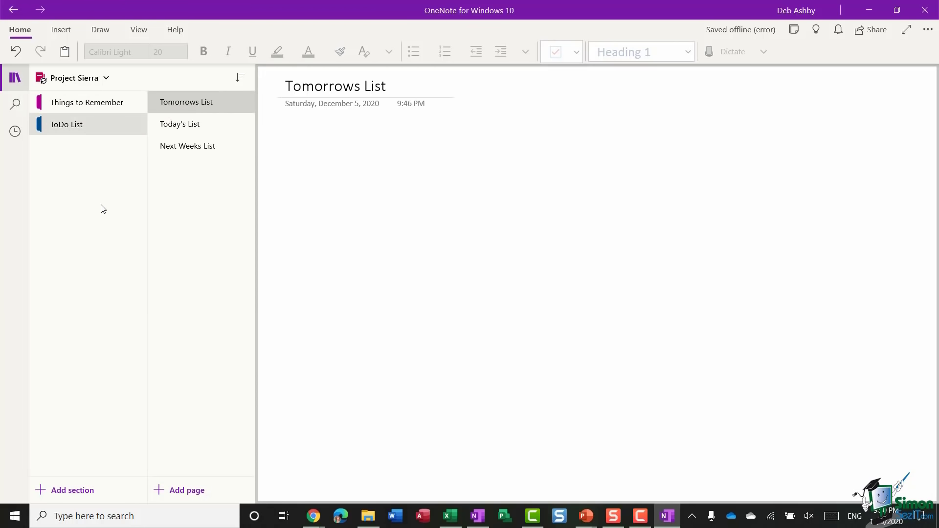
pyautogui.click(241, 77)
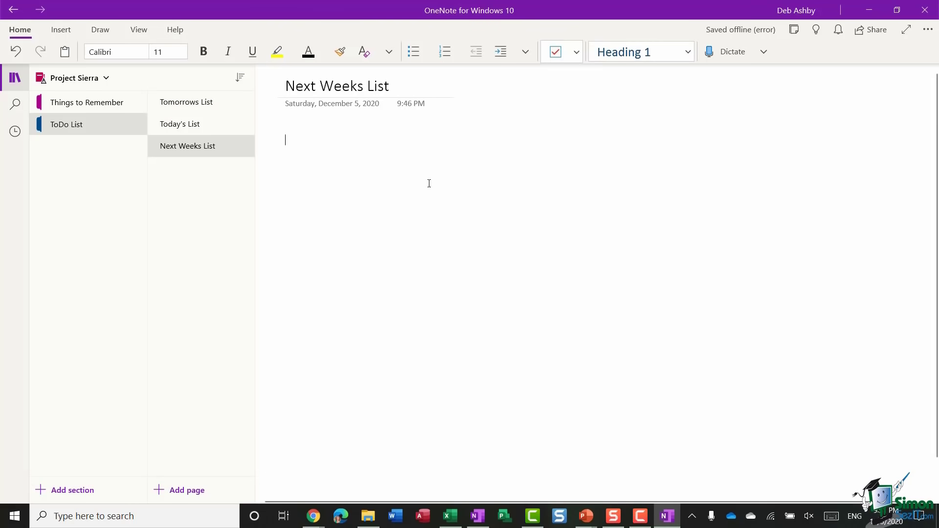
# Add two pages below Next Weeks List in the ToDo List section, titled Monday and Tuesday
pyautogui.click(182, 491)
pyautogui.write('Monday')
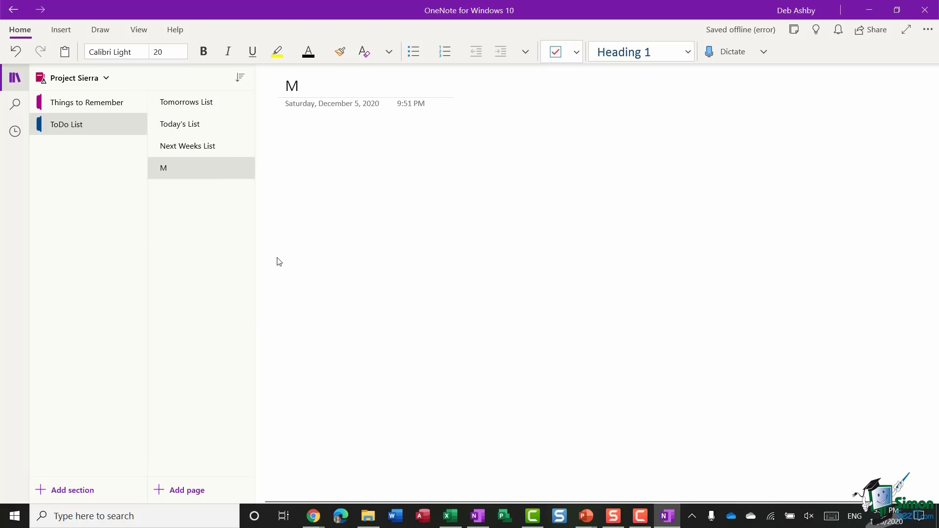
pyautogui.click(178, 490)
pyautogui.write('Tuesday')
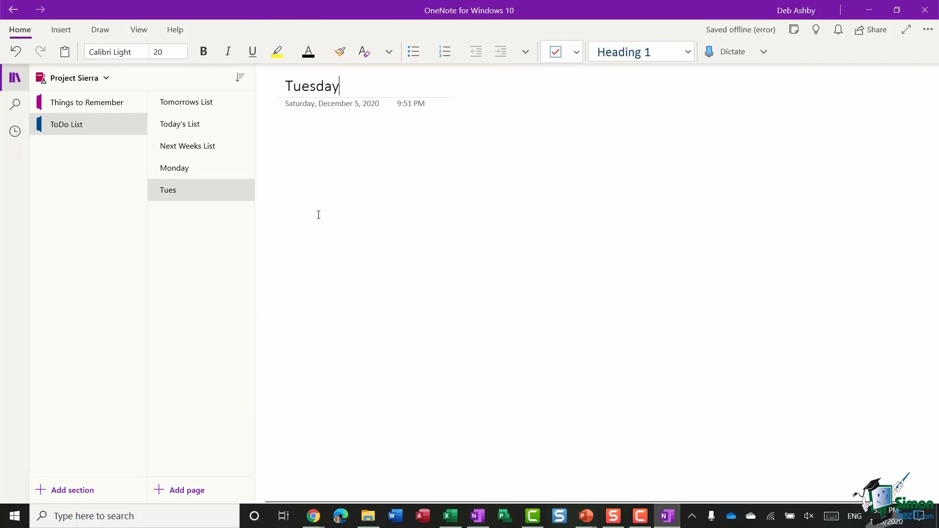
pyautogui.press('Return')
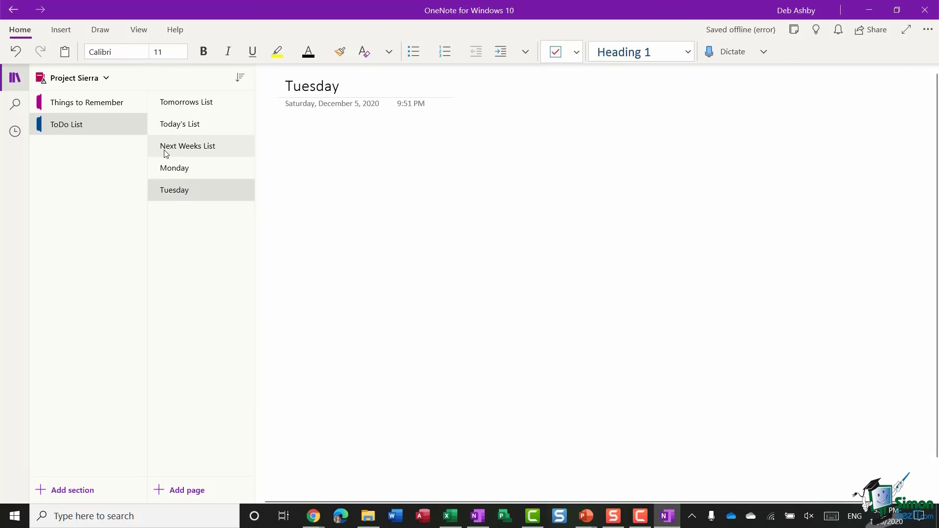
# Make the Monday and Tuesday pages subpages of Next Weeks List, and collapse and expand the group
pyautogui.click(190, 170)
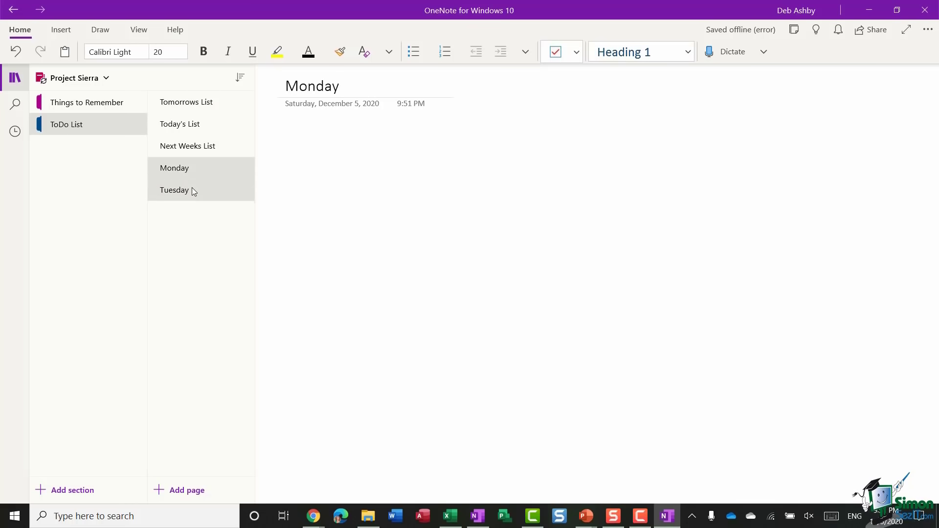
pyautogui.keyDown('shift'); pyautogui.click(192, 187); pyautogui.keyUp('shift')
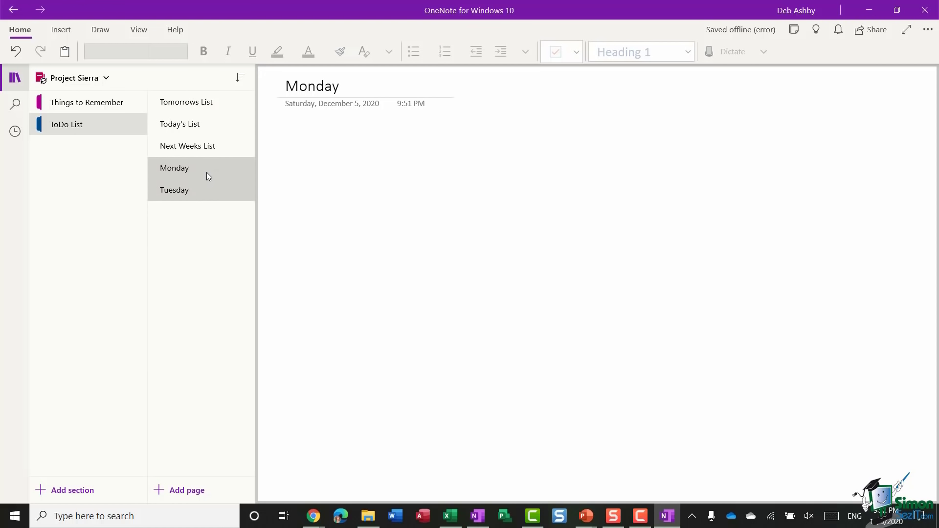
pyautogui.rightClick(206, 172)
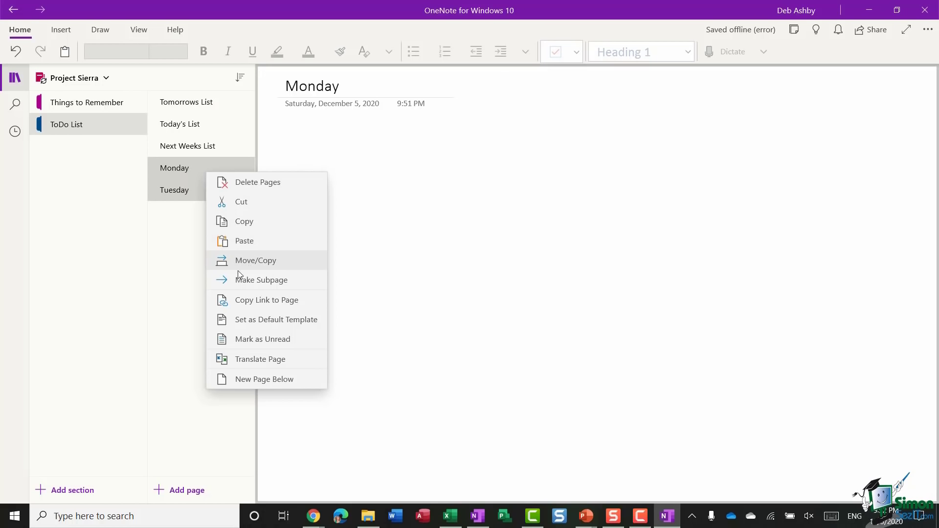
pyautogui.click(271, 280)
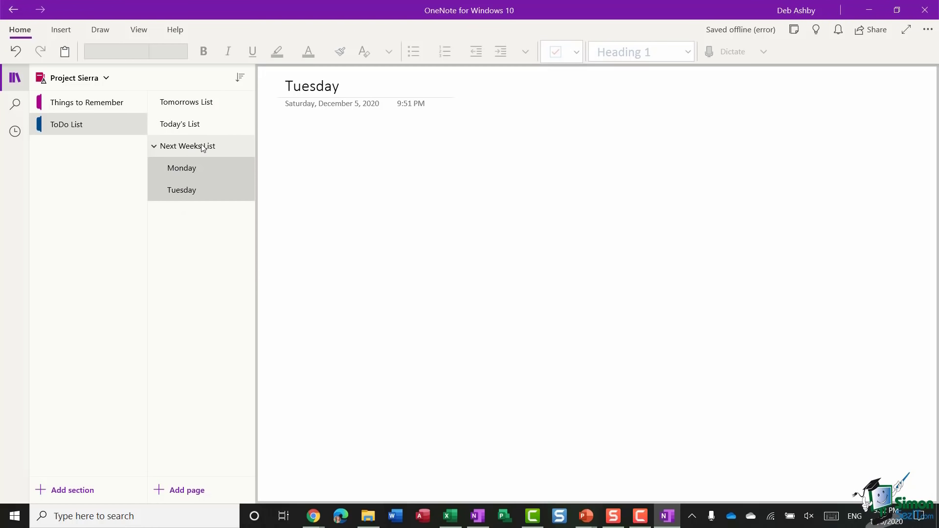
pyautogui.click(154, 146)
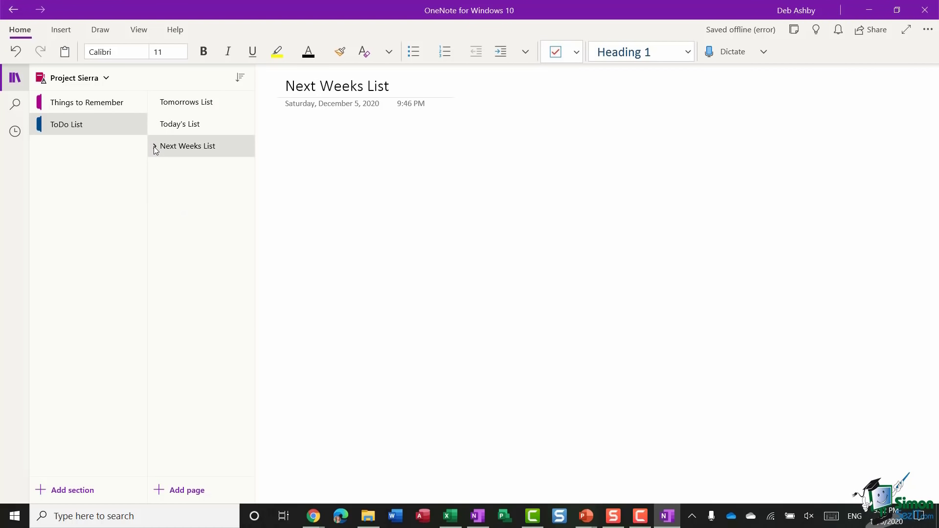
pyautogui.click(155, 146)
# Move the Tuesday subpage to the Things to Remember section of Project Sierra and open that section
pyautogui.click(195, 191)
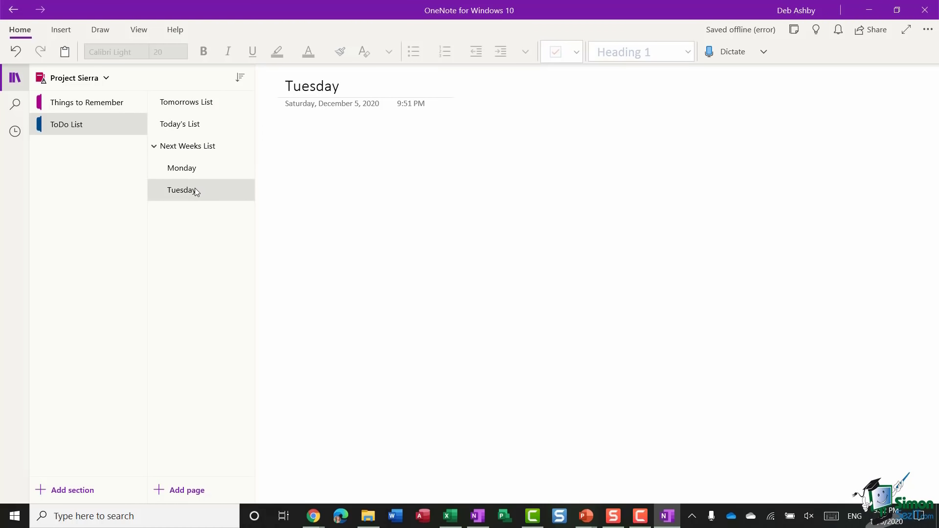
pyautogui.rightClick(196, 190)
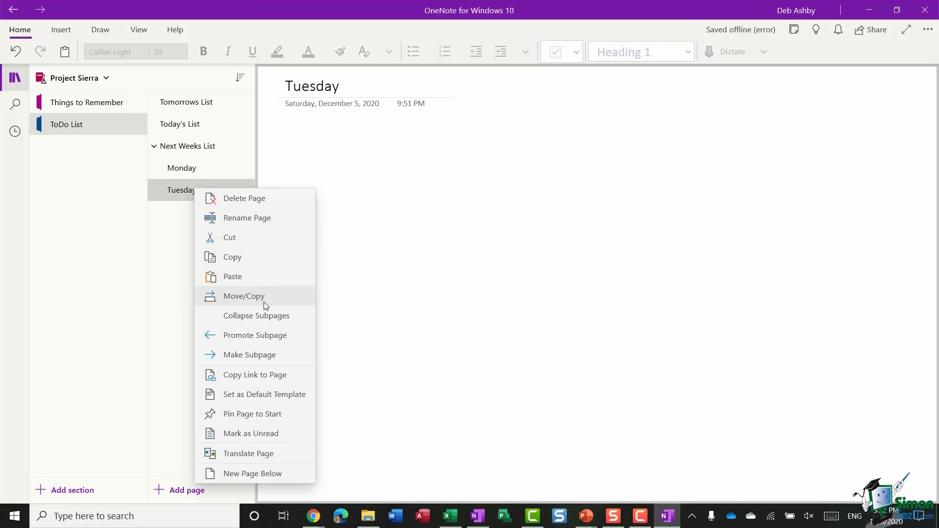
pyautogui.click(263, 299)
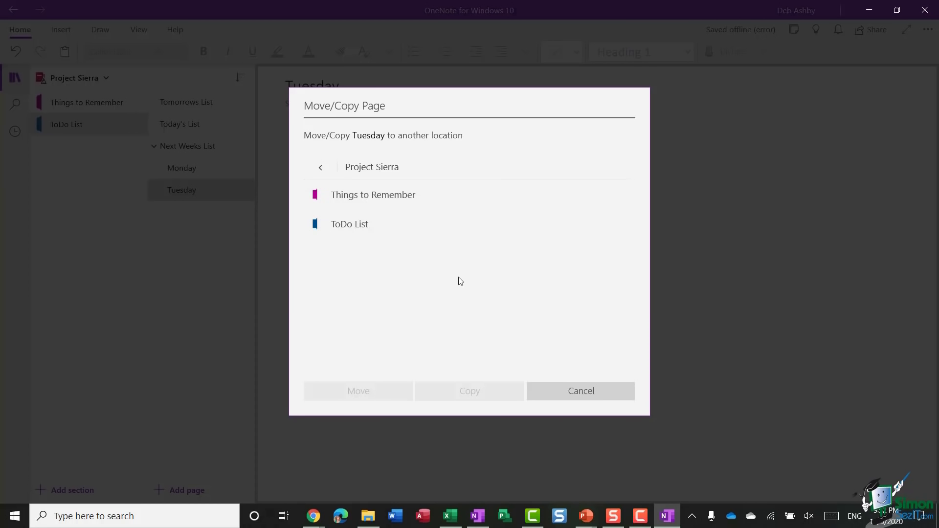
pyautogui.click(342, 196)
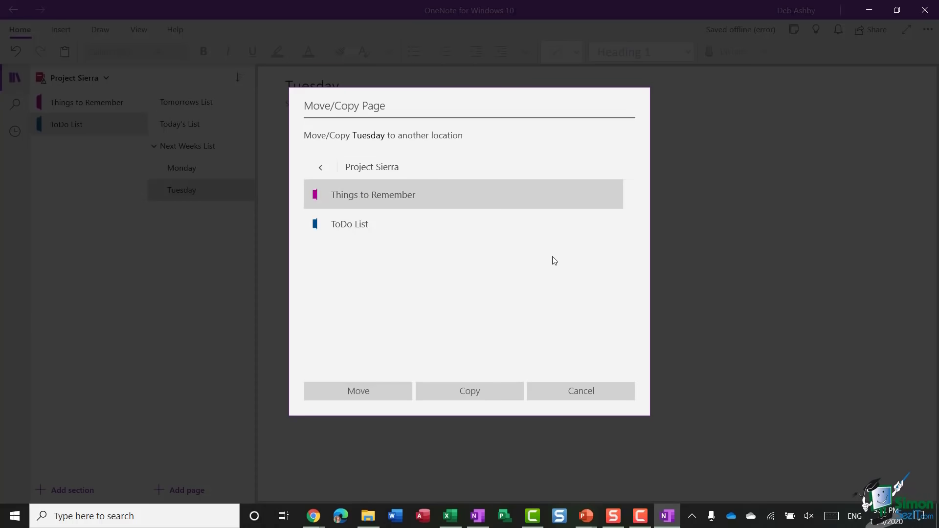
pyautogui.click(359, 391)
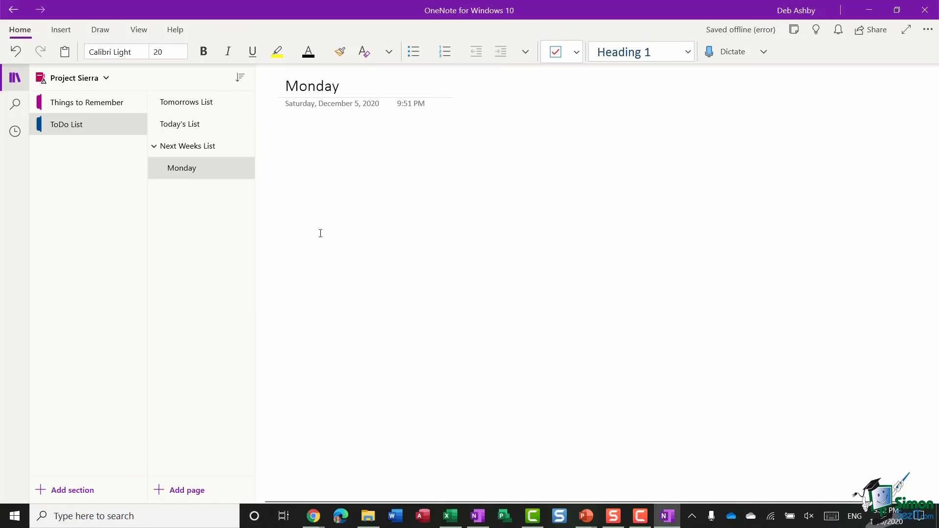
pyautogui.click(89, 107)
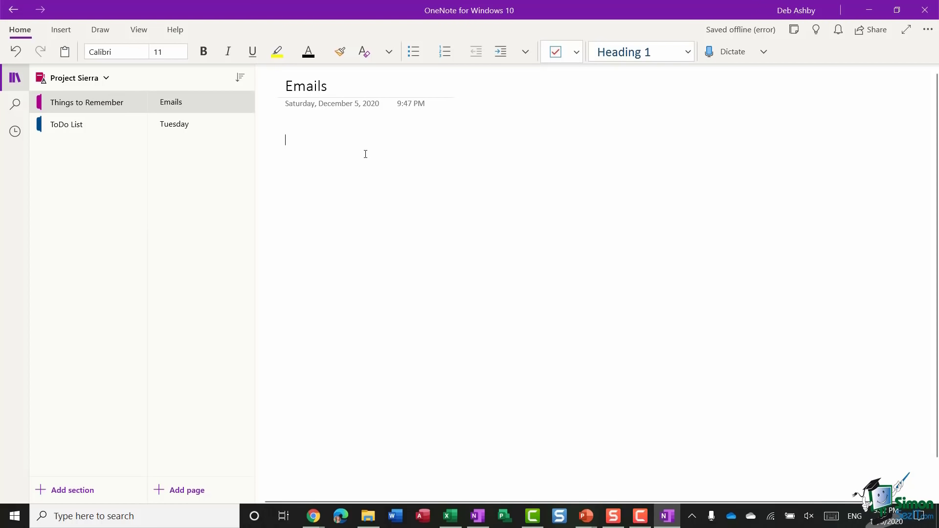
# View the options for the Things to Remember section and its Emails page without applying any, and open the Tuesday page
pyautogui.rightClick(69, 103)
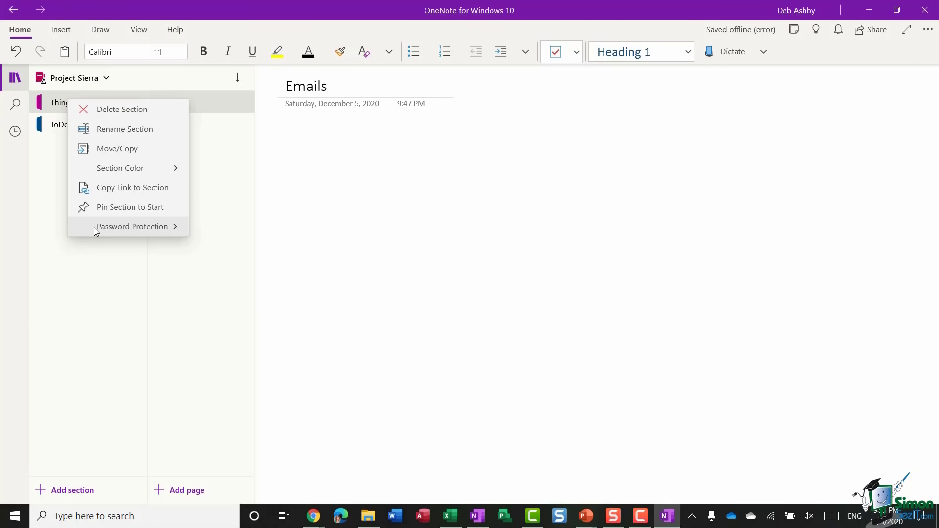
pyautogui.click(258, 151)
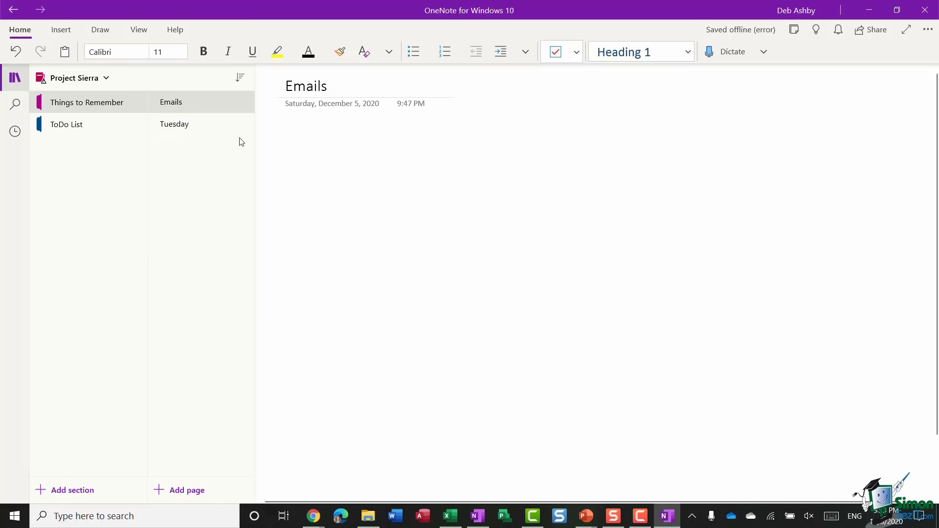
pyautogui.rightClick(193, 104)
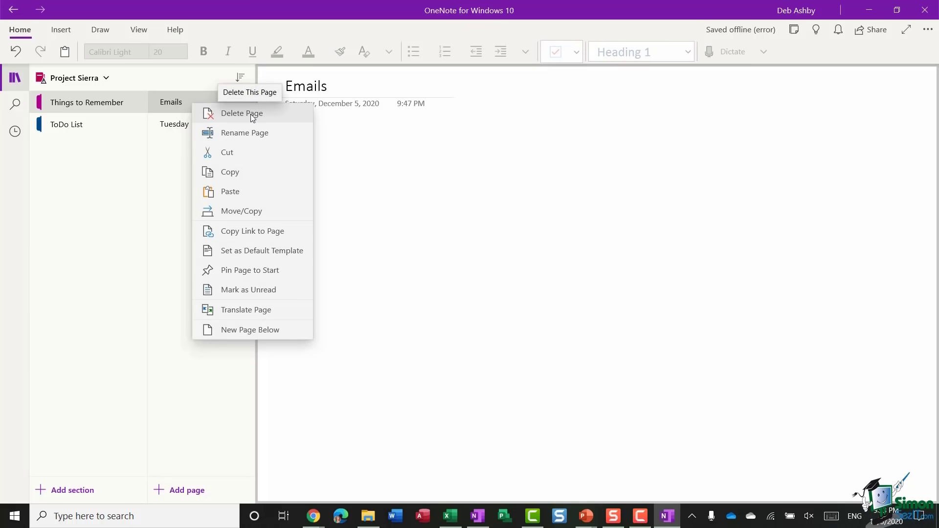
pyautogui.click(180, 126)
pyautogui.click(181, 125)
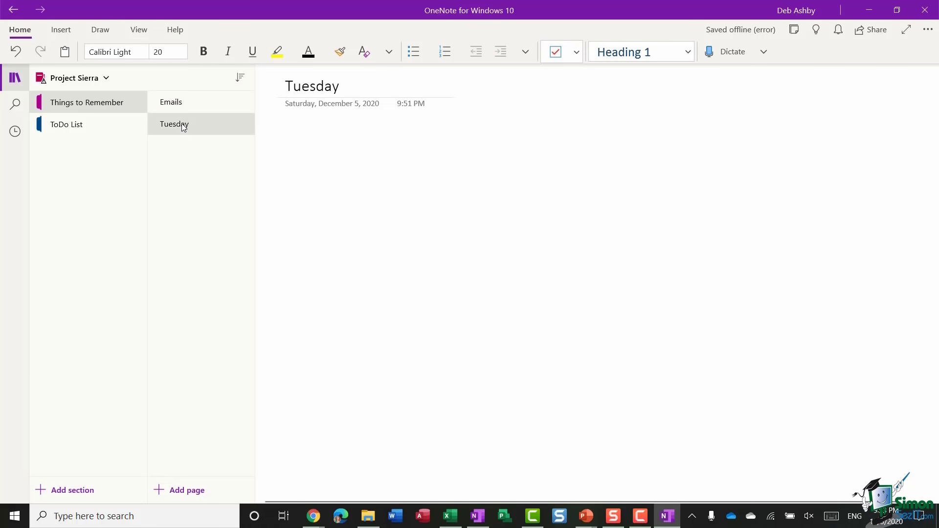
# Delete the Tuesday page from the Things to Remember section
pyautogui.rightClick(183, 128)
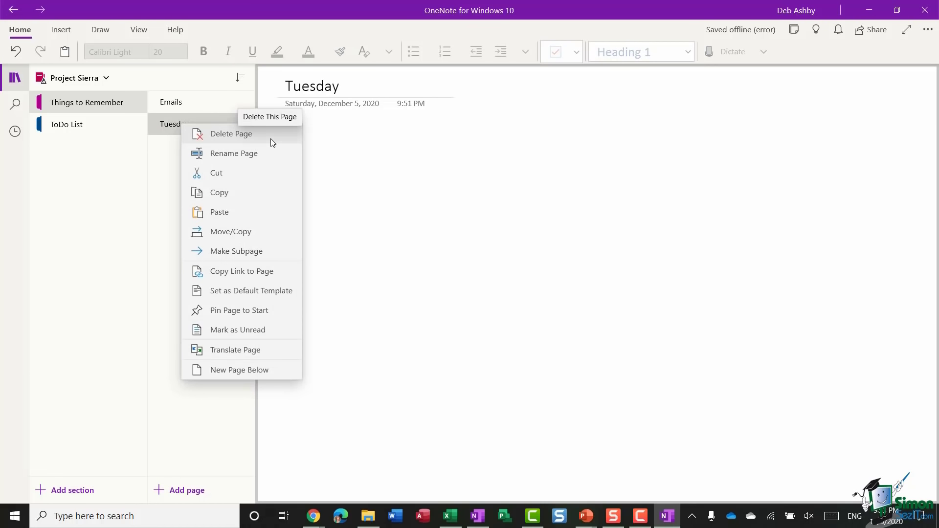
pyautogui.click(271, 137)
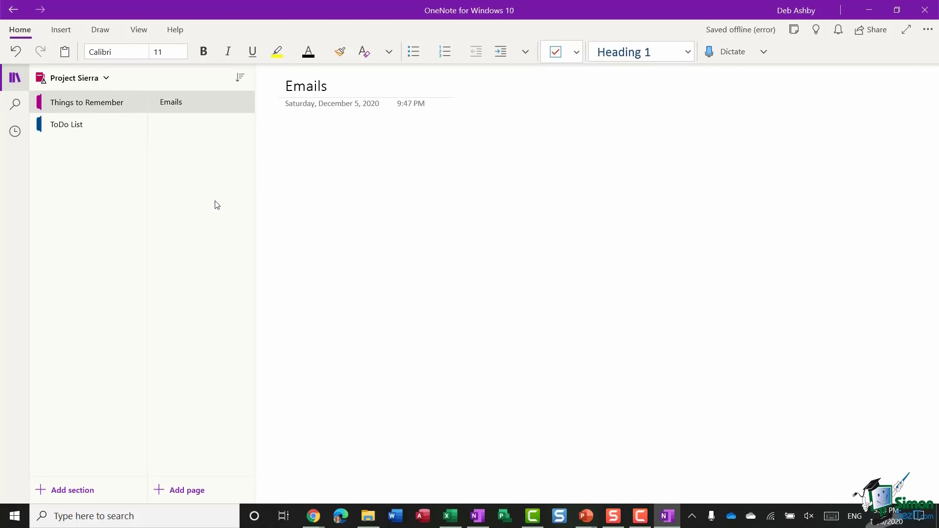
pyautogui.click(13, 81)
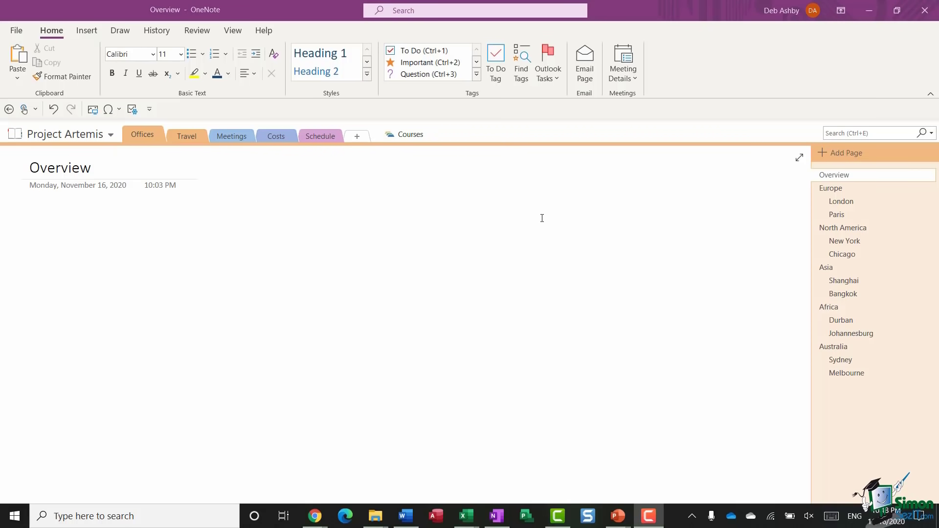
# Try out a text container in an empty area of the Project Artemis Overview page with "lekdfjslkdfj", and erase the text
pyautogui.click(87, 31)
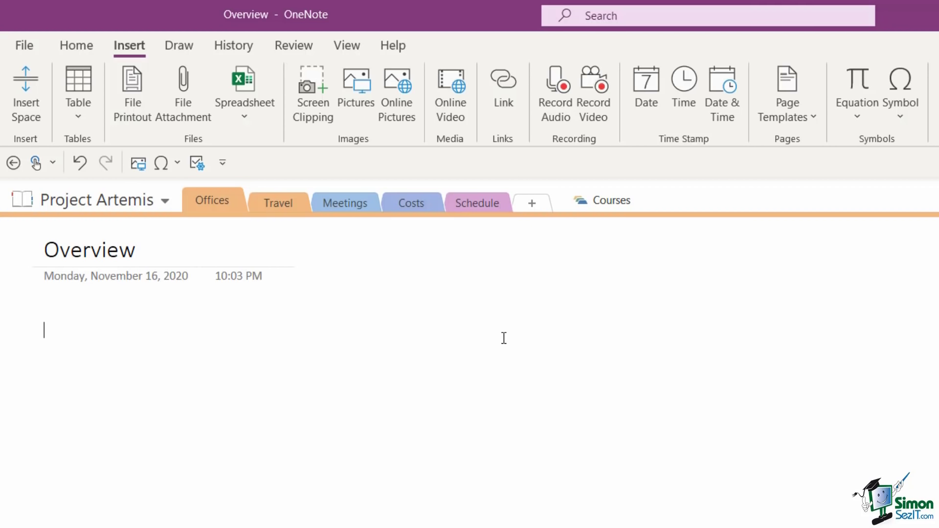
pyautogui.click(720, 373)
pyautogui.click(767, 409)
pyautogui.write('lekdfjslkdfj')
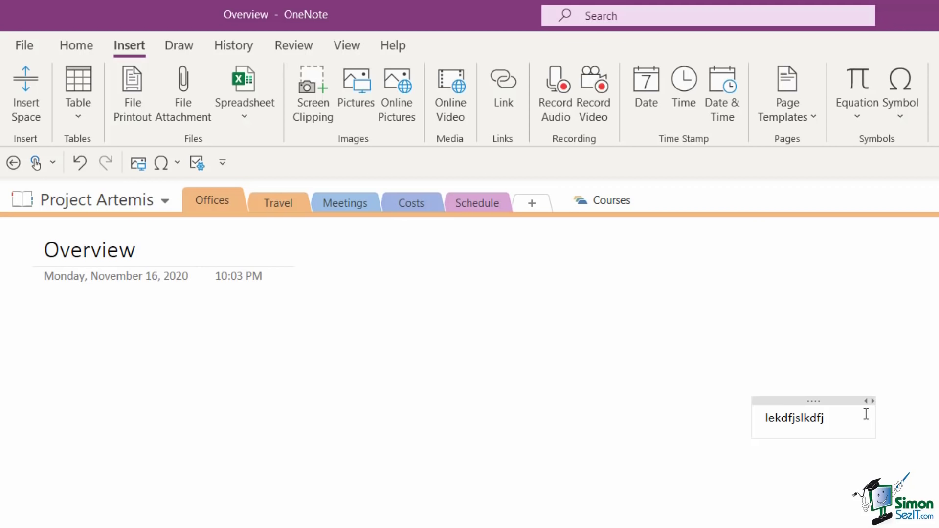
pyautogui.press('BackSpace')
pyautogui.press('BackSpace')
pyautogui.press('BackSpace')
pyautogui.press('BackSpace')
pyautogui.press('BackSpace')
pyautogui.press('BackSpace')
pyautogui.press('BackSpace')
pyautogui.press('BackSpace')
pyautogui.press('BackSpace')
pyautogui.press('BackSpace')
pyautogui.press('BackSpace')
pyautogui.press('BackSpace')
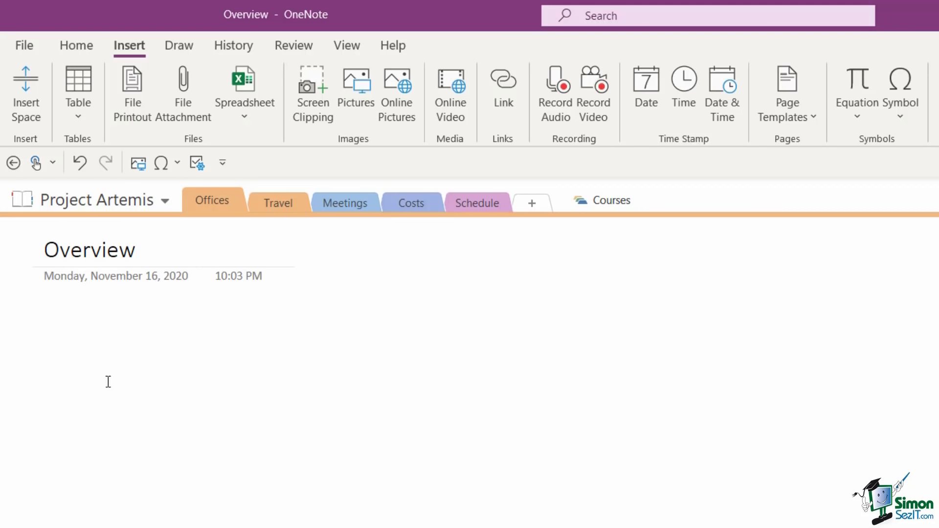
# Add a note below the Overview page's date reading "The Microsoft 365 rollout will commence on Jan 1st 2021 and end on 31st July 2021."
pyautogui.click(52, 340)
pyautogui.write('The ')
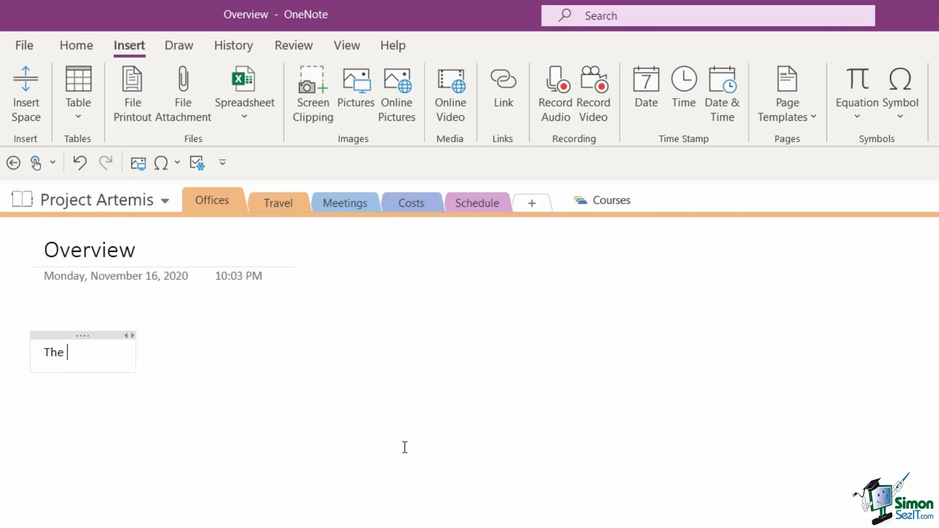
pyautogui.write('Microsoft 365 rollout will commence on Jan 1st 2021 and end on 31st July 2021.')
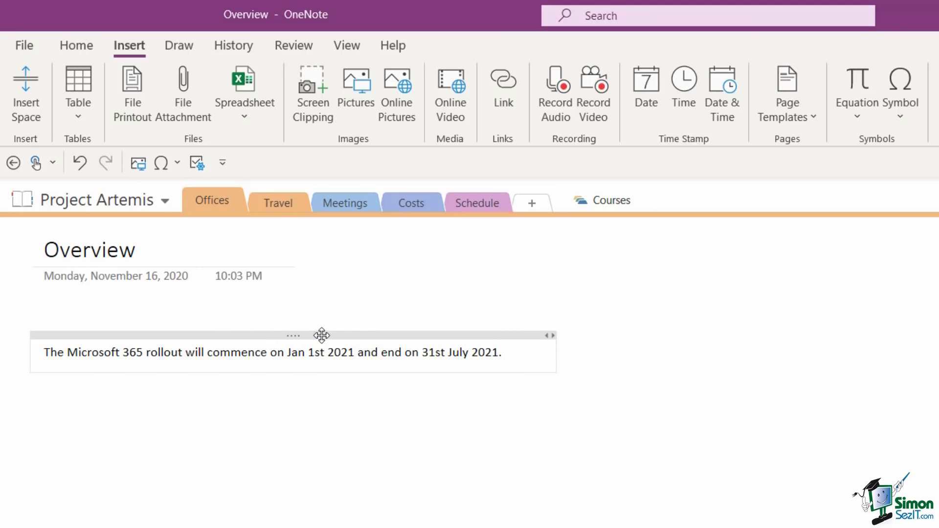
# Move the rollout note's container down the page and back, and narrow it while keeping its sentence on one line
pyautogui.moveTo(321, 336); pyautogui.dragTo(501, 404)
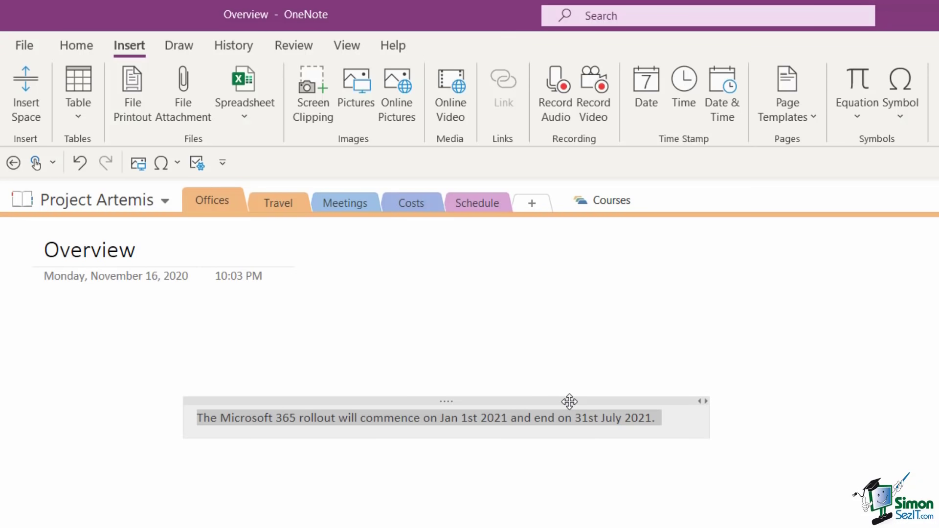
pyautogui.moveTo(569, 402); pyautogui.dragTo(420, 335)
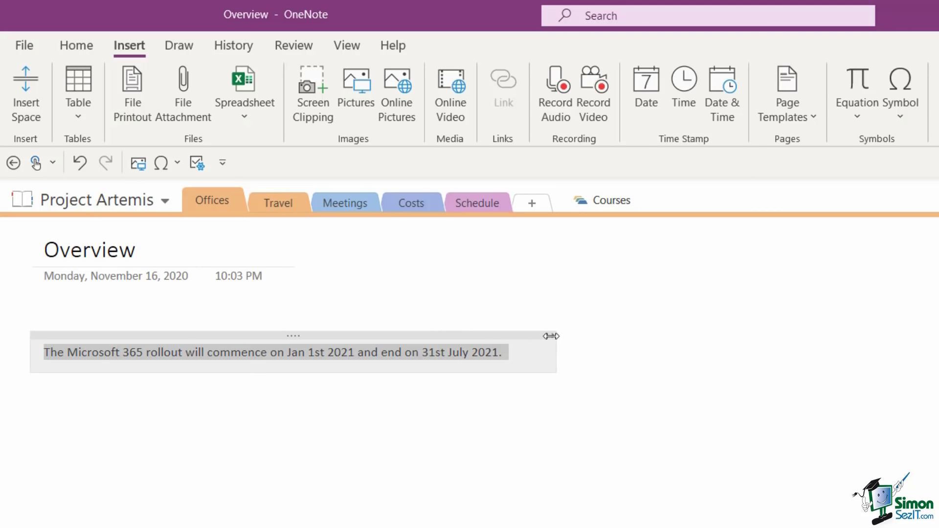
pyautogui.moveTo(551, 336); pyautogui.dragTo(522, 345)
pyautogui.click(435, 351)
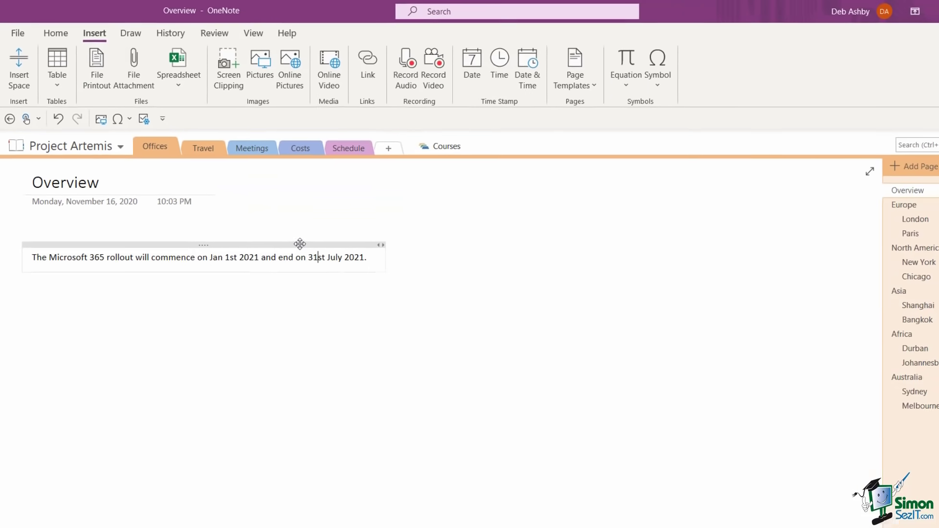
pyautogui.rightClick(276, 224)
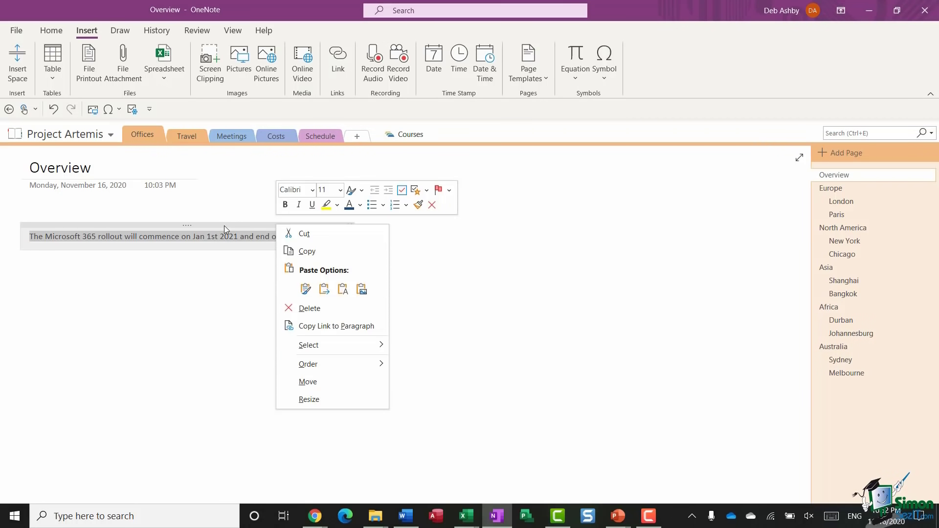
pyautogui.press('Escape')
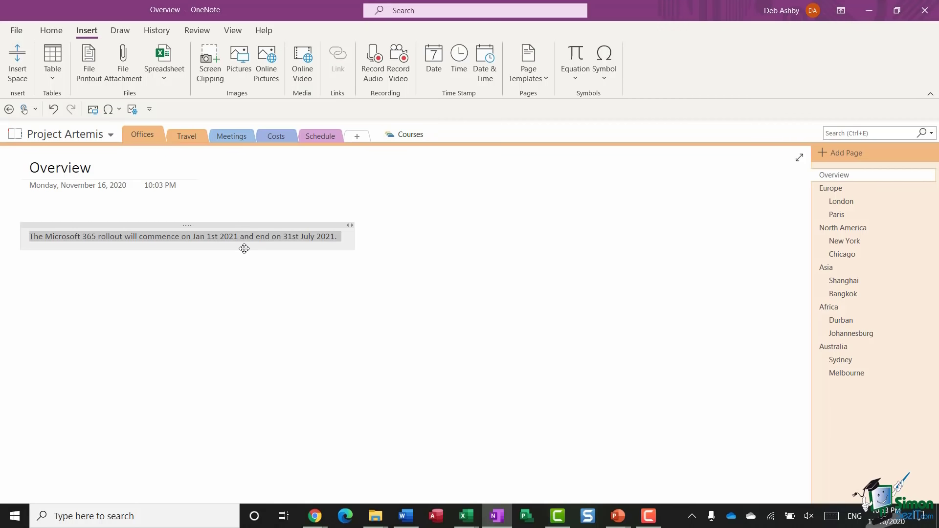
# Add the heading "Rollout Dates" on a new line above the Microsoft 365 rollout sentence
pyautogui.click(240, 236)
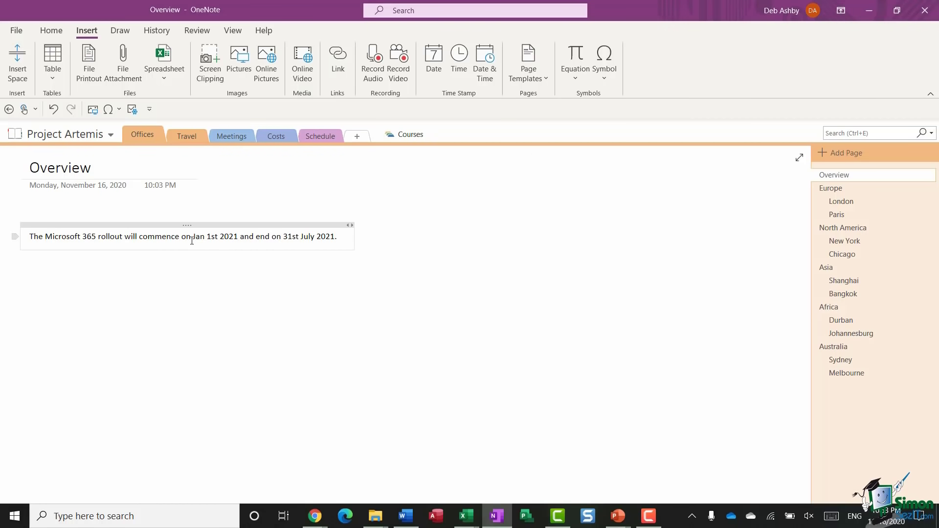
pyautogui.press('Return')
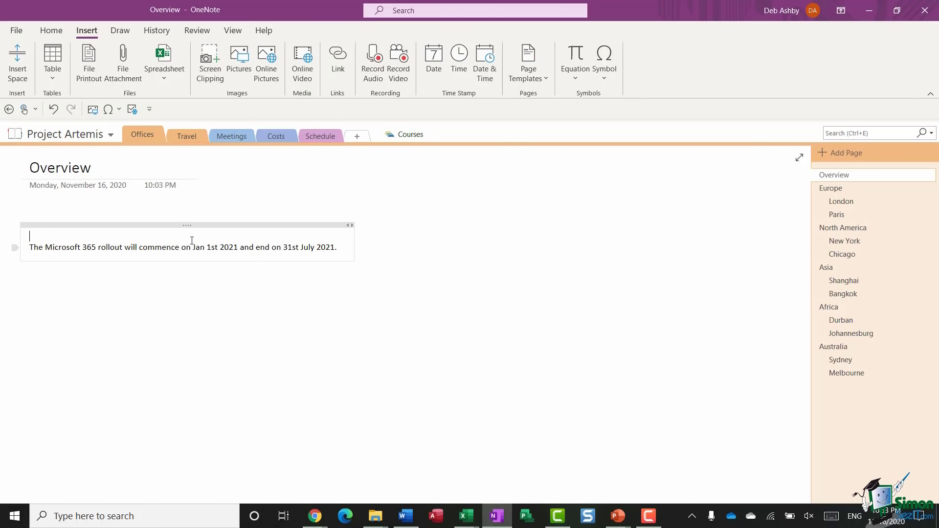
pyautogui.write('Ro')
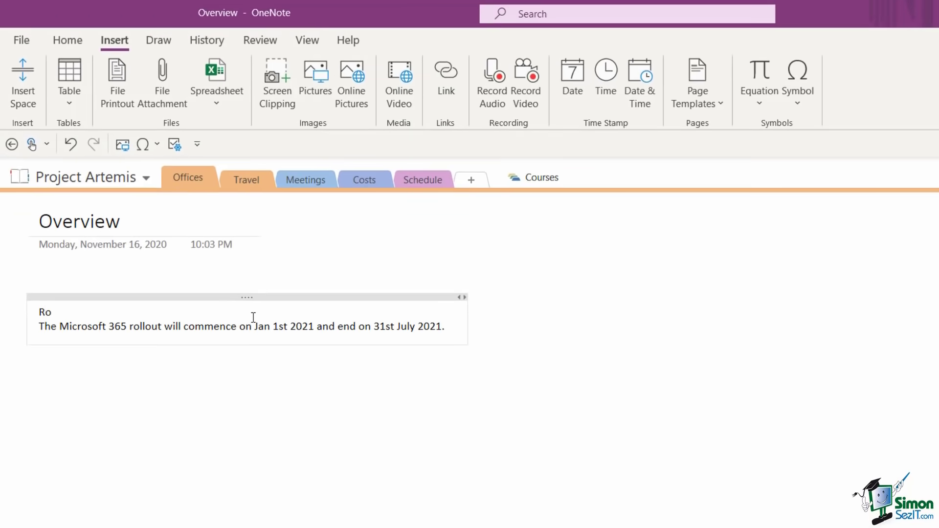
pyautogui.write('llout Dates')
# Set the font of all text in the rollout note's container to Segoe UI
pyautogui.click(74, 42)
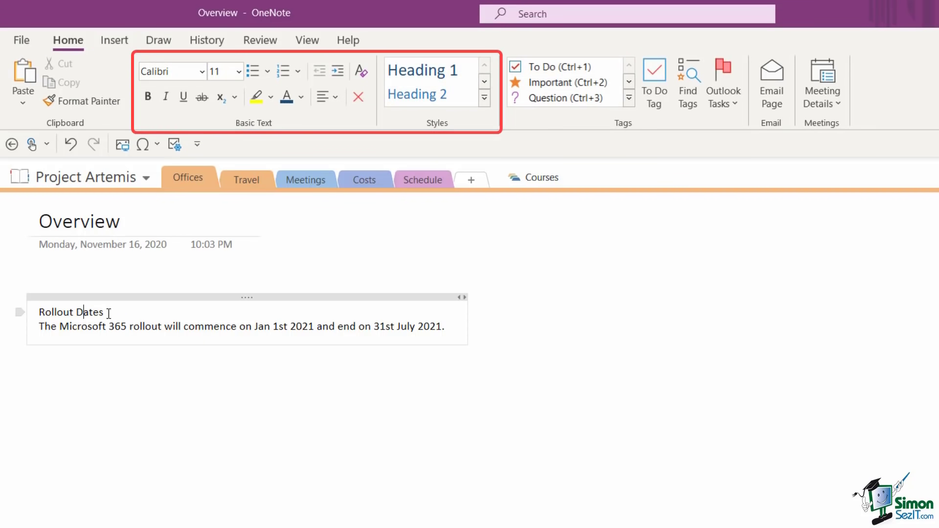
pyautogui.click(172, 297)
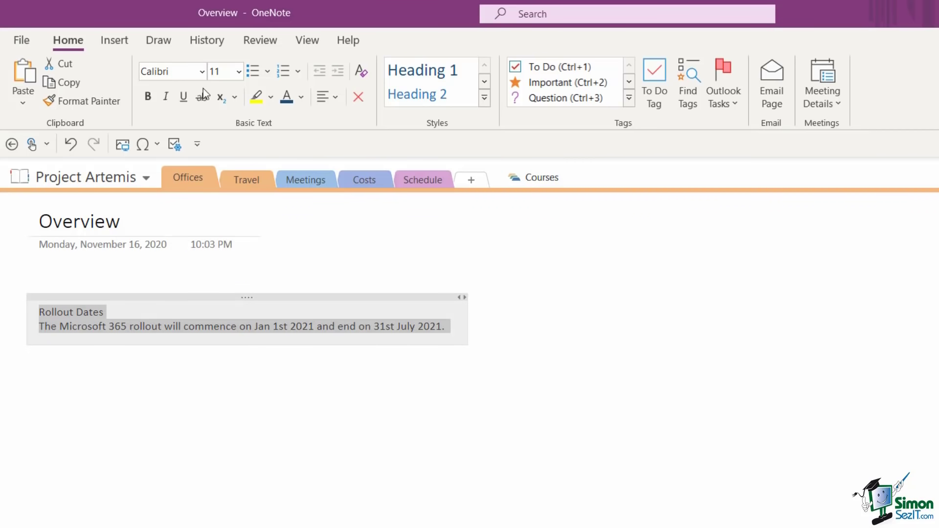
pyautogui.click(202, 72)
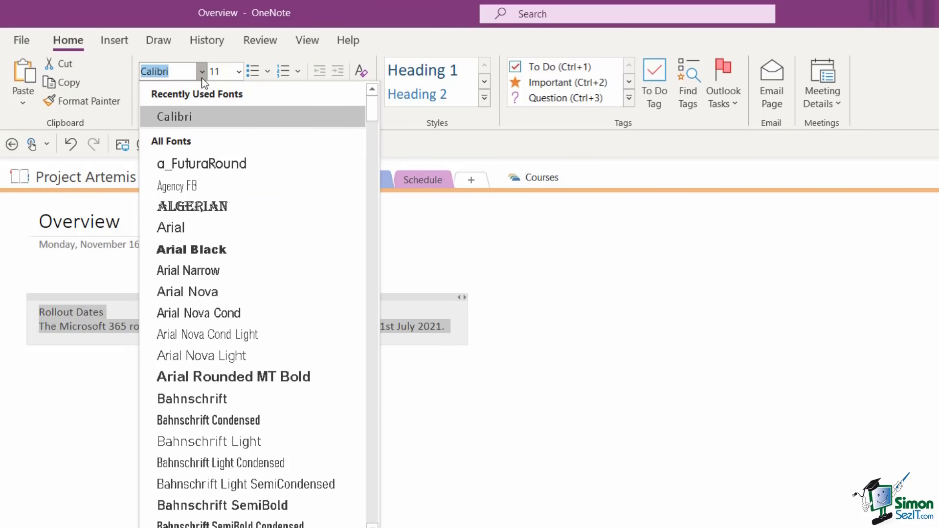
pyautogui.write('Segi')
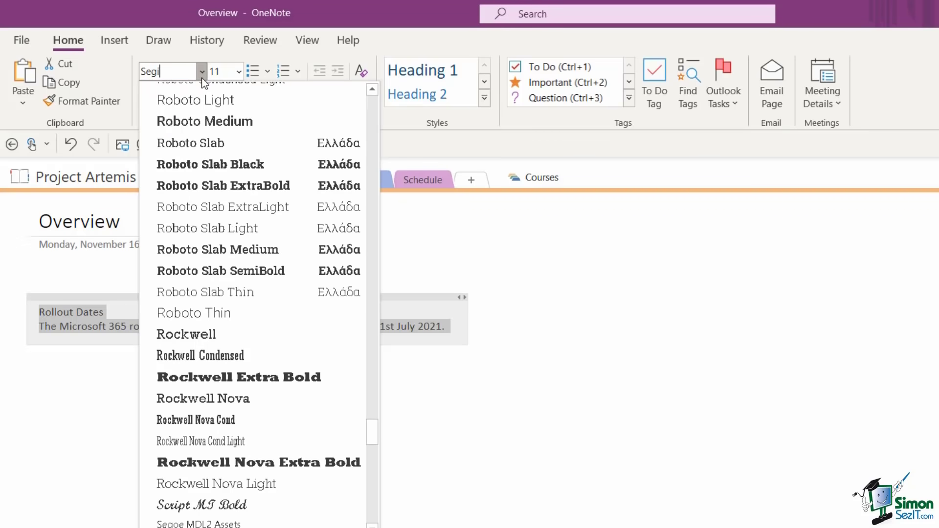
pyautogui.press('BackSpace')
pyautogui.write('oe UI')
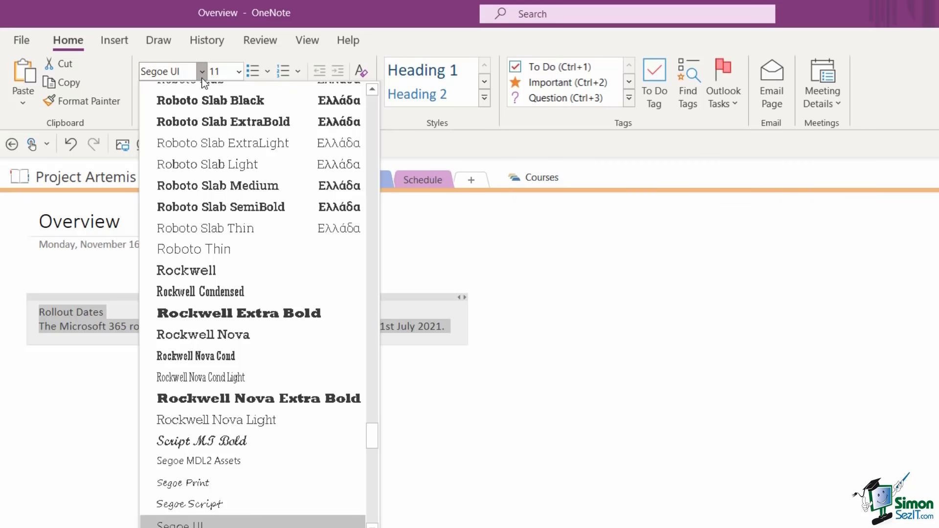
pyautogui.press('Return')
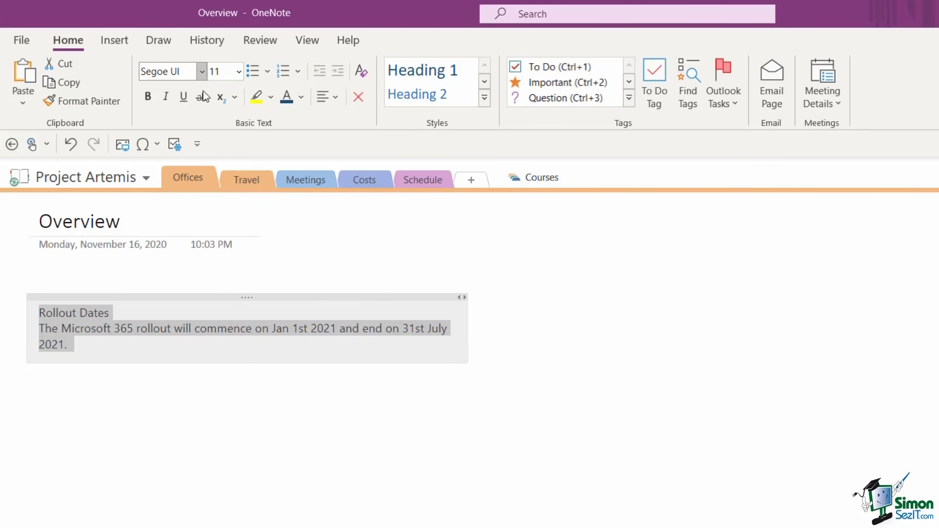
# Format the Rollout Dates heading as 12 pt, bold and dark blue
pyautogui.click(99, 314)
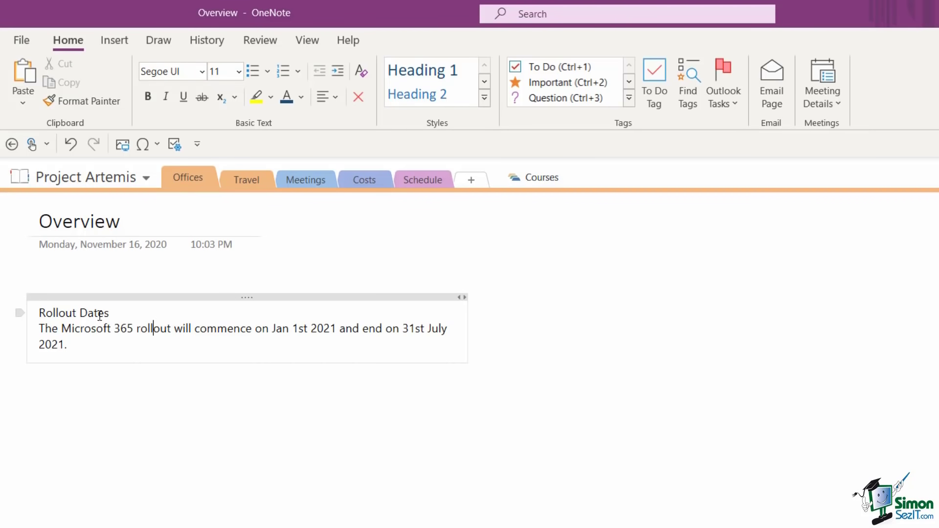
pyautogui.moveTo(136, 315); pyautogui.dragTo(33, 314)
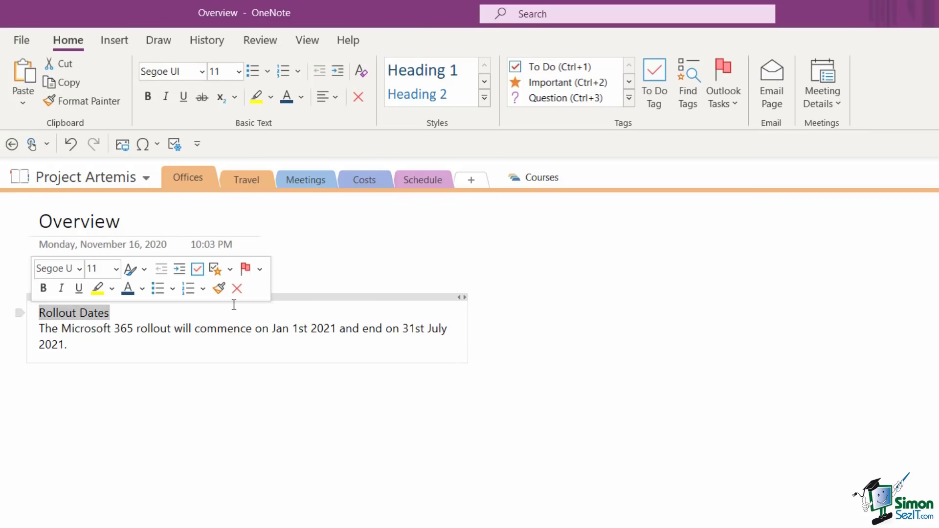
pyautogui.click(239, 73)
pyautogui.click(231, 227)
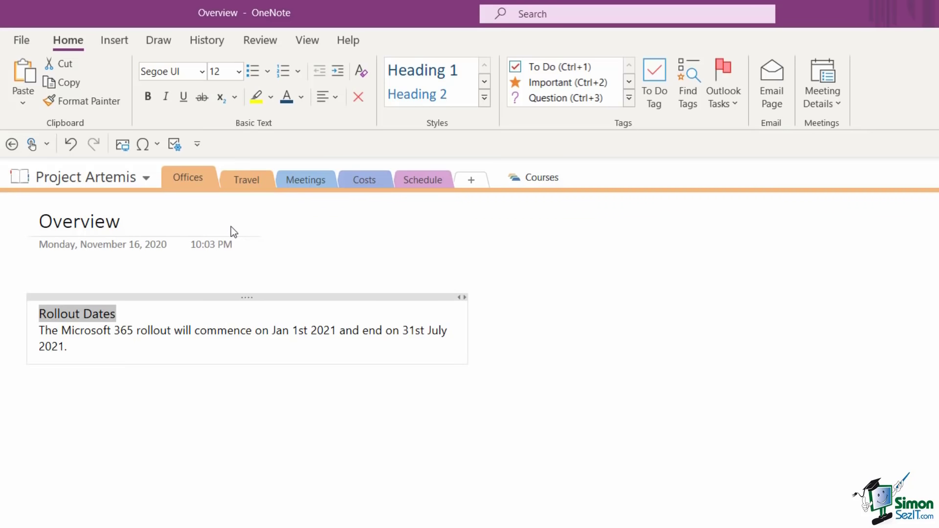
pyautogui.click(148, 95)
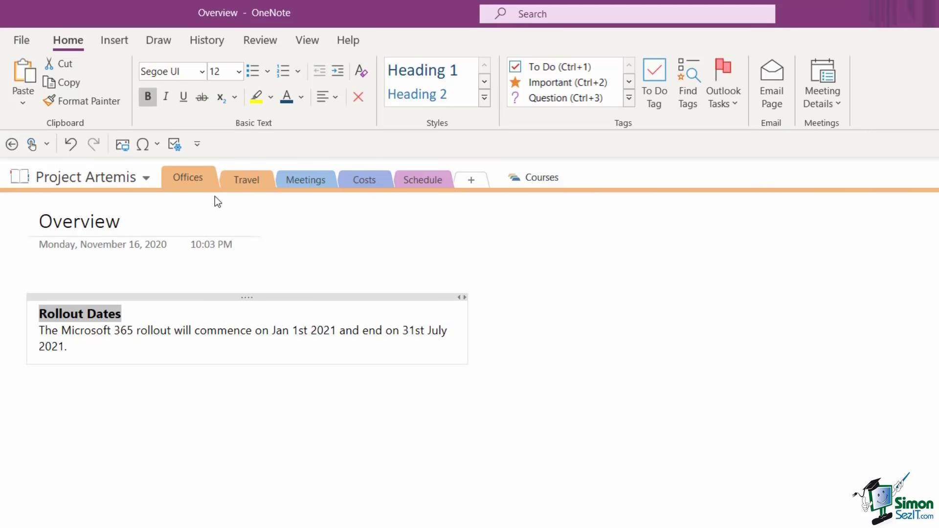
pyautogui.click(287, 96)
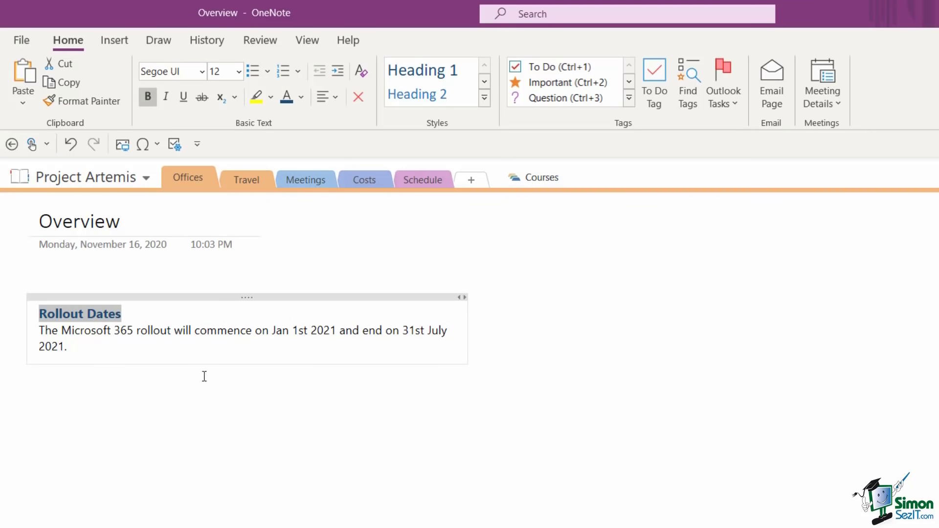
# Widen the note container so the rollout sentence fits on one line, and move the container slightly up
pyautogui.moveTo(462, 297); pyautogui.dragTo(498, 298)
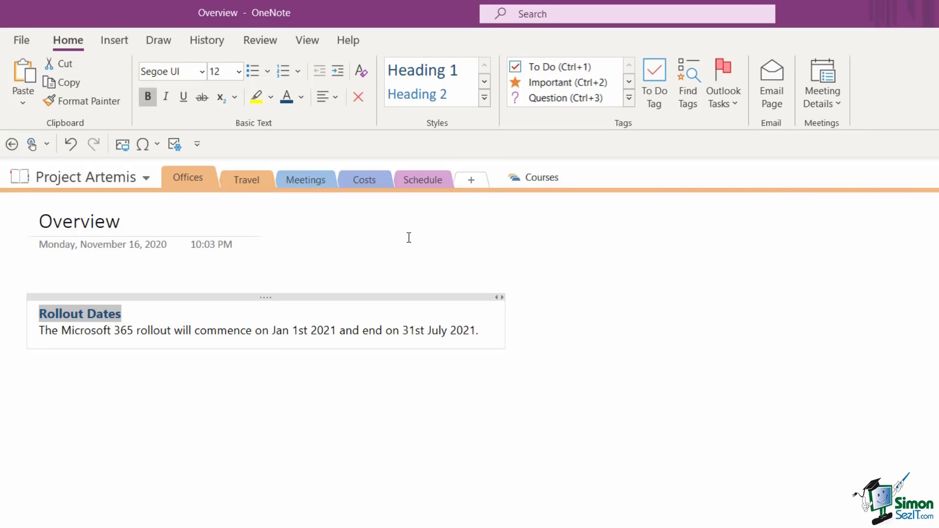
pyautogui.moveTo(328, 295); pyautogui.dragTo(329, 276)
# Add the line "The team leaders overseeing this rollout are as follows:" after a blank line below the rollout sentence
pyautogui.click(489, 315)
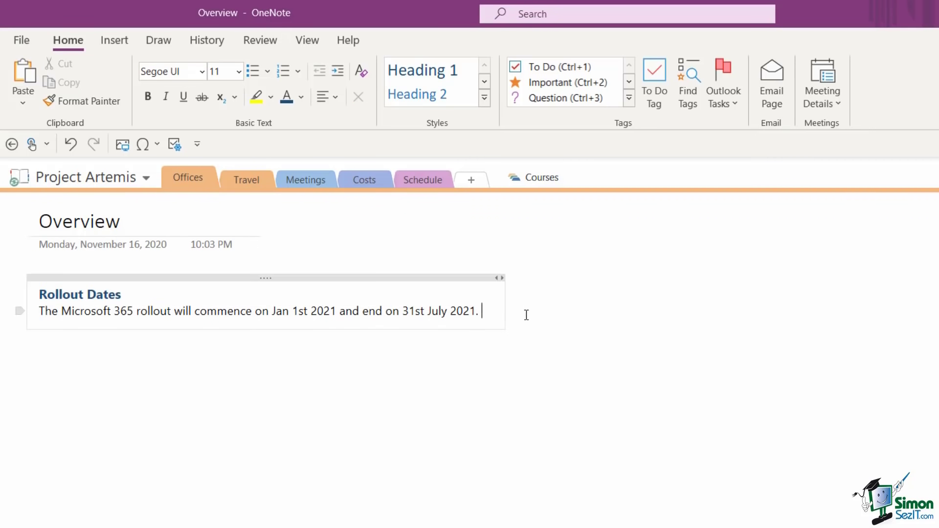
pyautogui.press('Return')
pyautogui.press('Return')
pyautogui.write('The team leaders overseeing this rollout are as follows:')
pyautogui.press('Return')
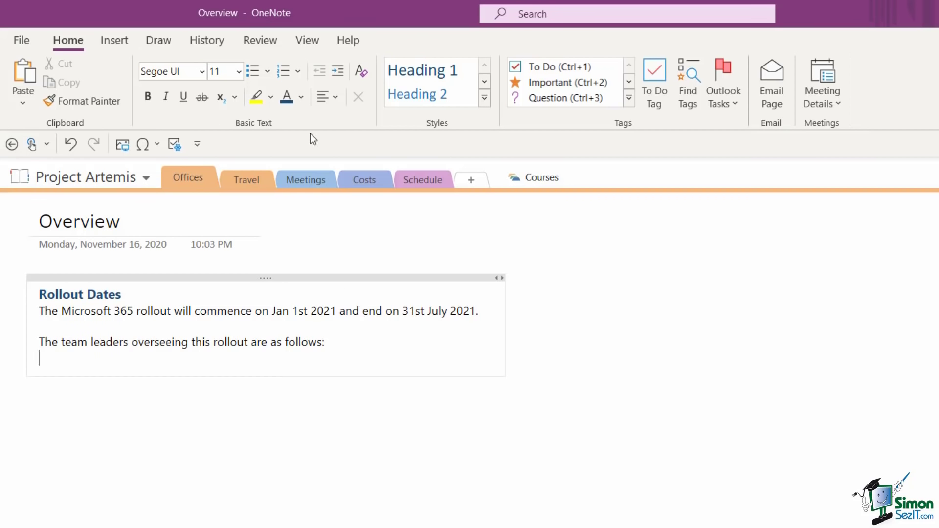
# Add a bulleted list of the four team leaders' full names below the team leaders line
pyautogui.click(251, 70)
pyautogui.write('Sarah Dean')
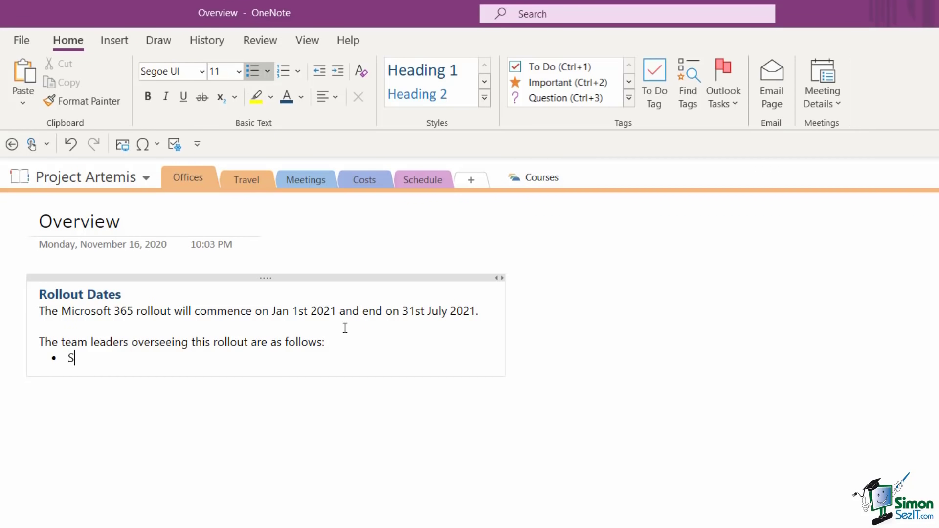
pyautogui.press('Return')
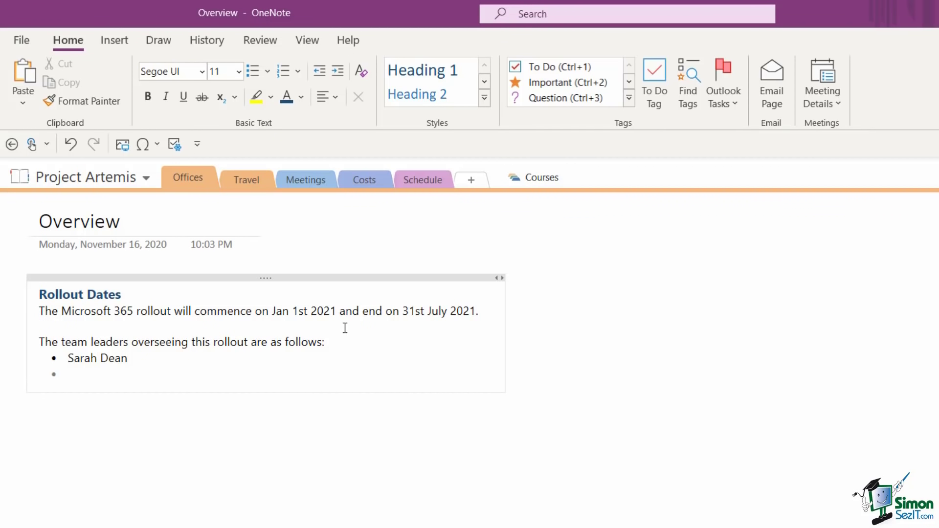
pyautogui.write('Michael Clay')
pyautogui.press('Return')
pyautogui.write('Ben Truman')
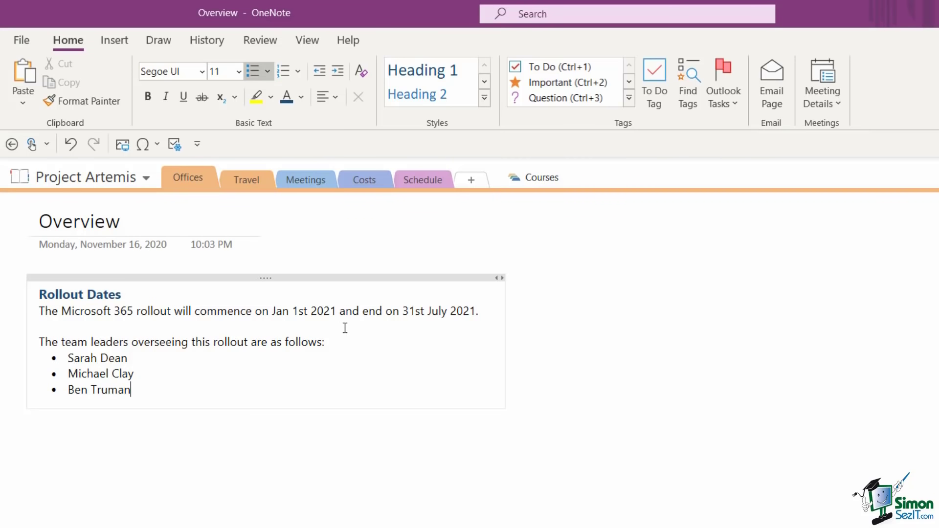
pyautogui.press('Return')
pyautogui.write('Ming Sia')
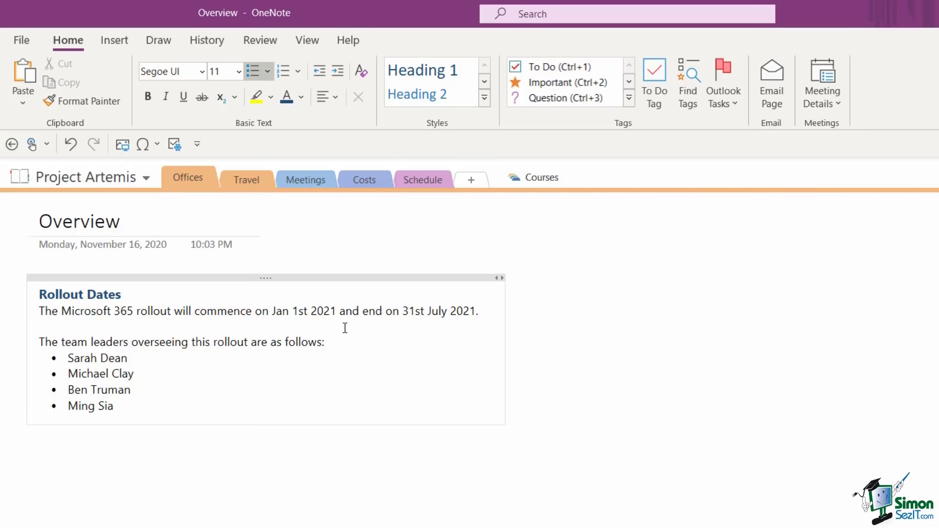
pyautogui.click(621, 333)
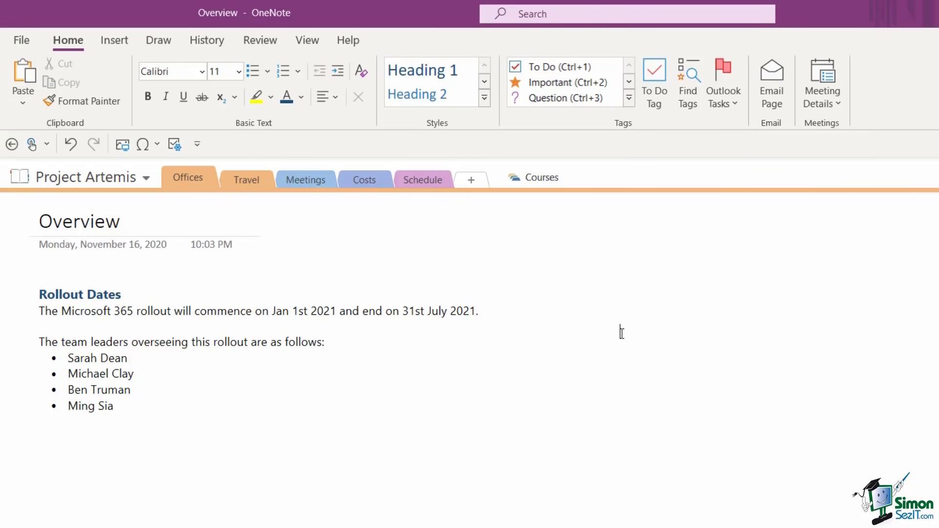
# Start a separate note beside the rollout notes with the line "We will be rolling out to global offices in this order:"
pyautogui.click(254, 343)
pyautogui.click(162, 400)
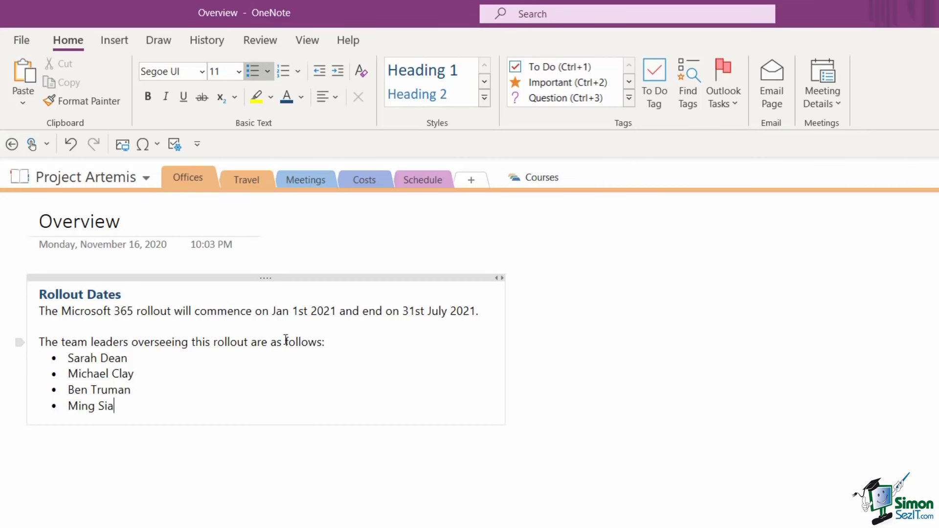
pyautogui.click(590, 272)
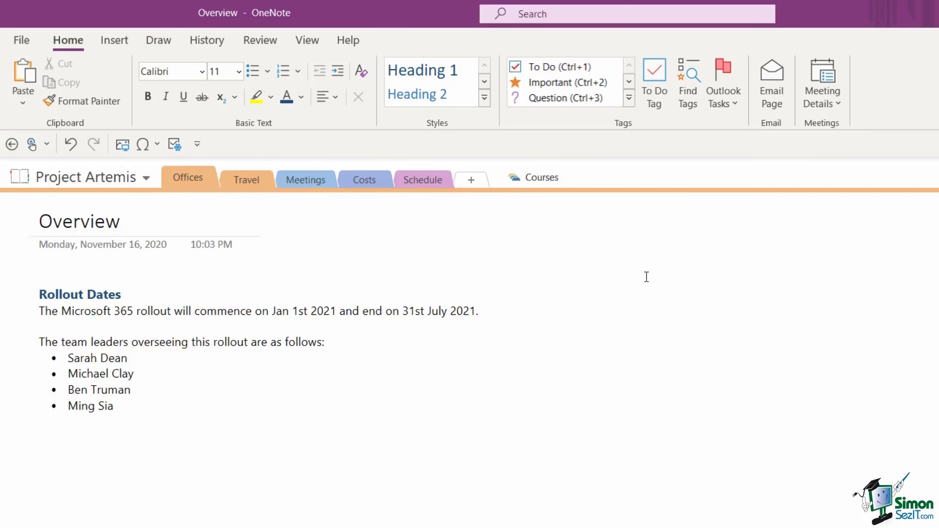
pyautogui.write('We w')
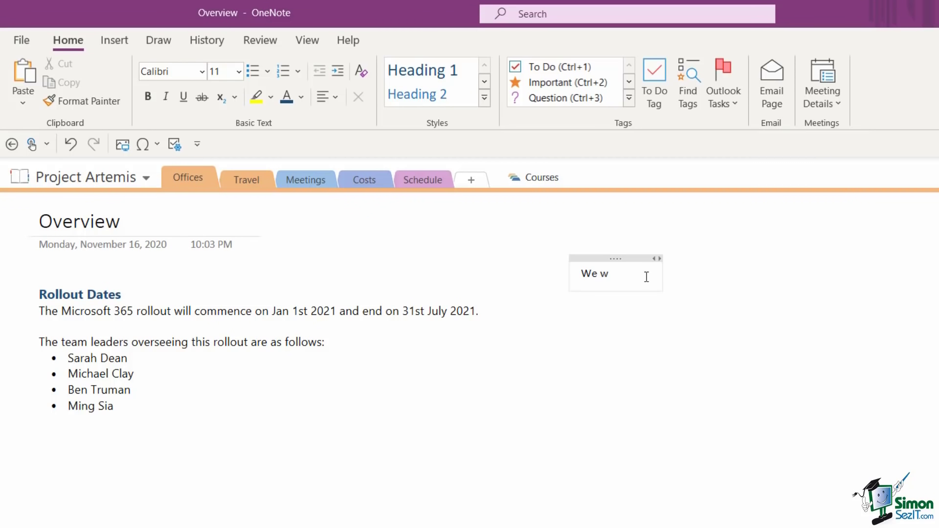
pyautogui.write('ill be rolling out to global offices in this order:')
pyautogui.press('Return')
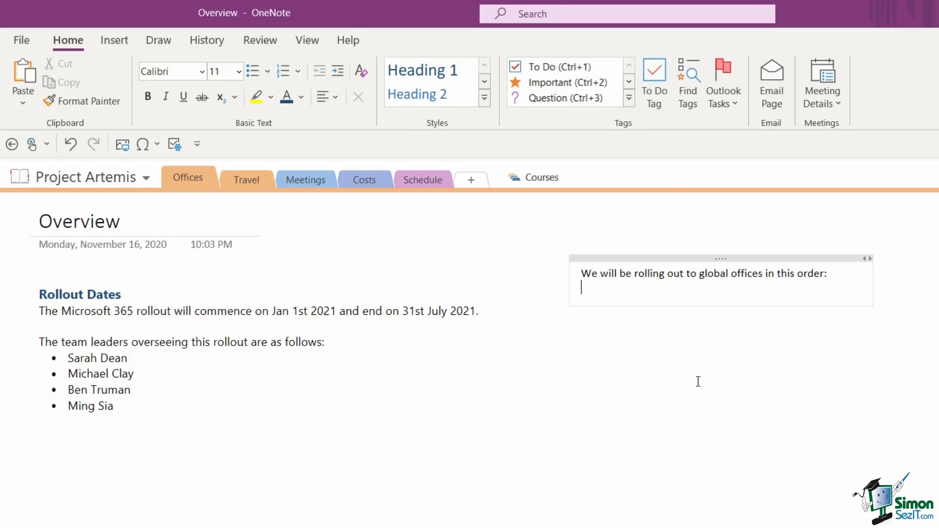
# Add a bulleted list below the global offices line with Europe, North America, Asia, Africa and Australia
pyautogui.click(252, 72)
pyautogui.write('Europe')
pyautogui.press('Return')
pyautogui.write('North America')
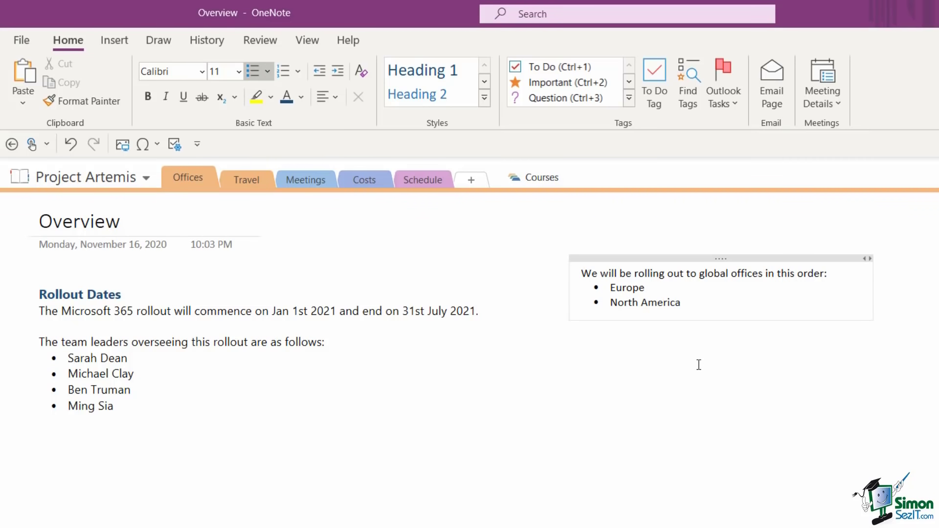
pyautogui.press('Return')
pyautogui.write('Asia')
pyautogui.press('Return')
pyautogui.write('Africa')
pyautogui.press('Return')
pyautogui.write('Australia')
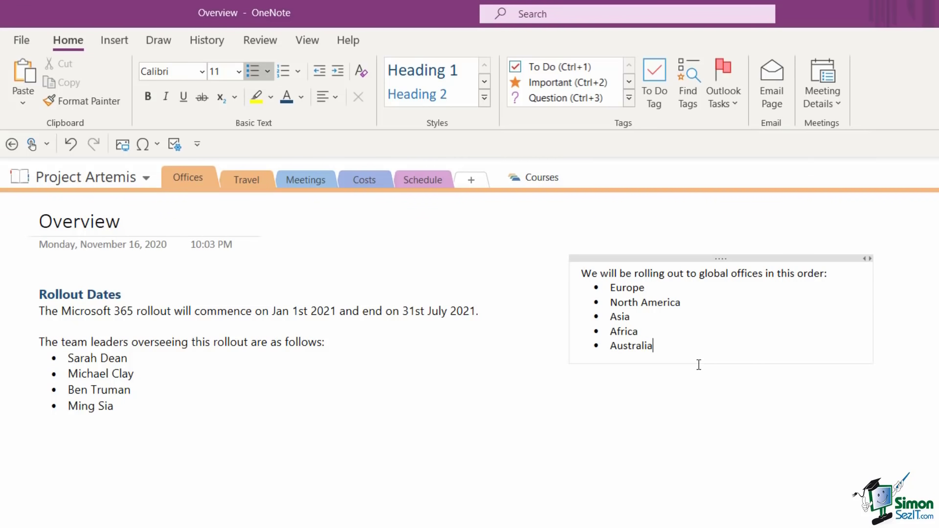
# Set the whole global offices note to Segoe UI and move its container directly below the team leaders list
pyautogui.click(681, 277)
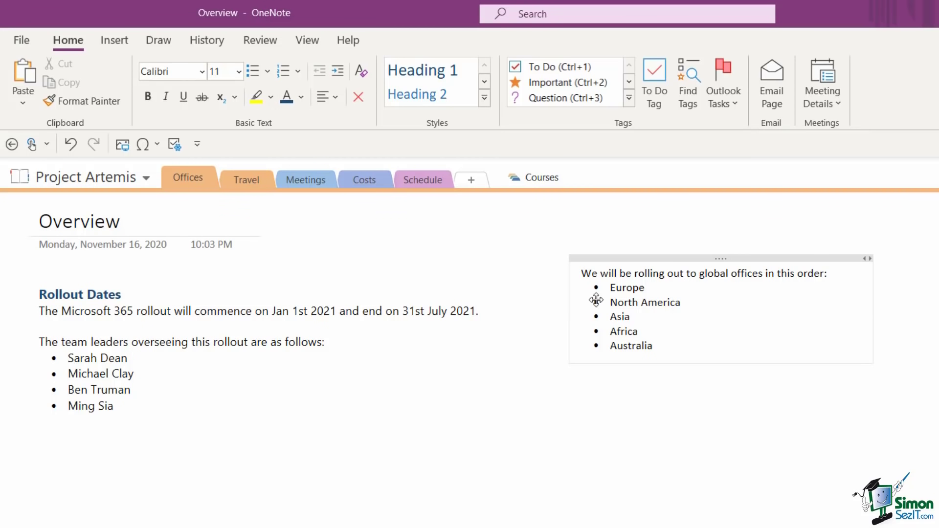
pyautogui.click(655, 258)
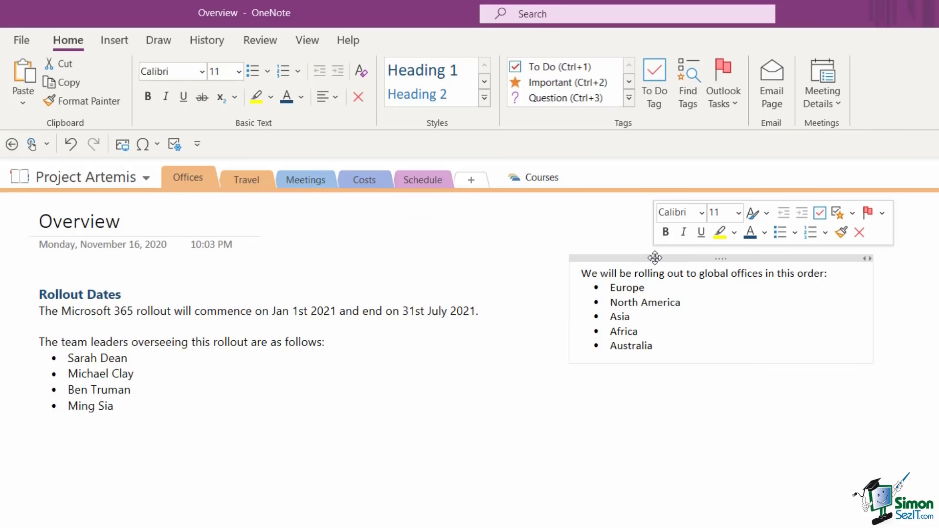
pyautogui.click(202, 71)
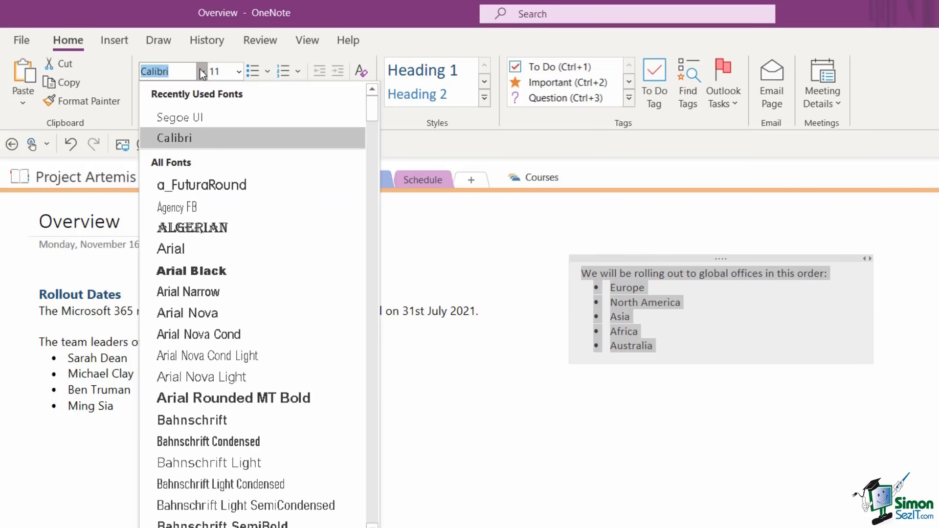
pyautogui.click(193, 116)
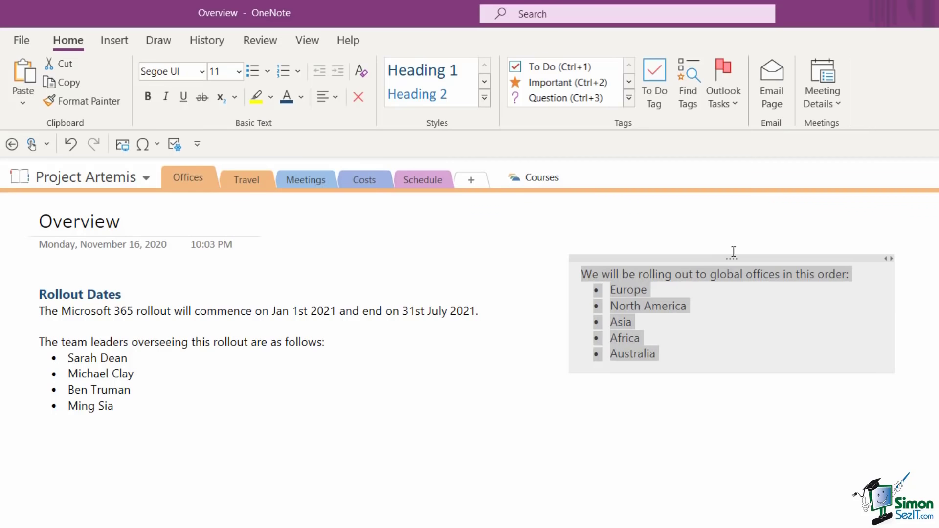
pyautogui.moveTo(732, 274); pyautogui.dragTo(213, 442)
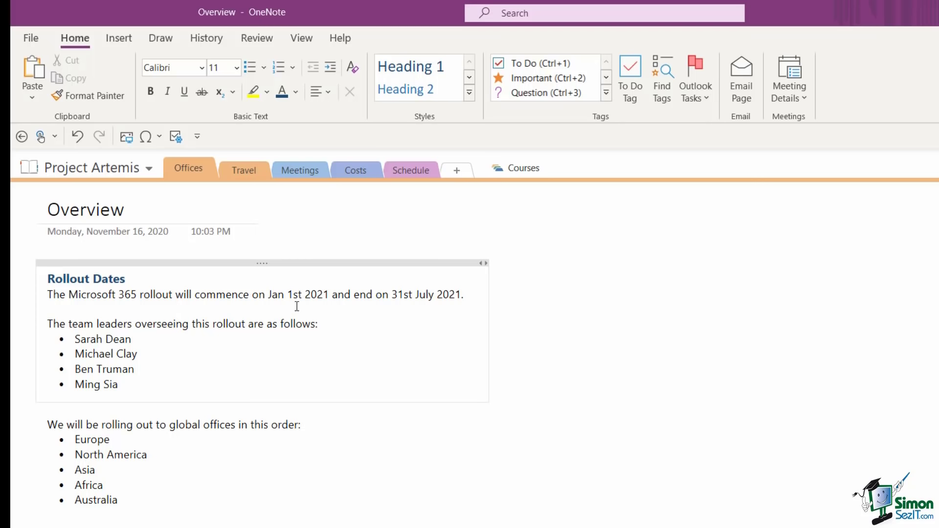
pyautogui.click(615, 404)
# Apply the Heading 1 style to the Rollout Dates heading
pyautogui.click(134, 279)
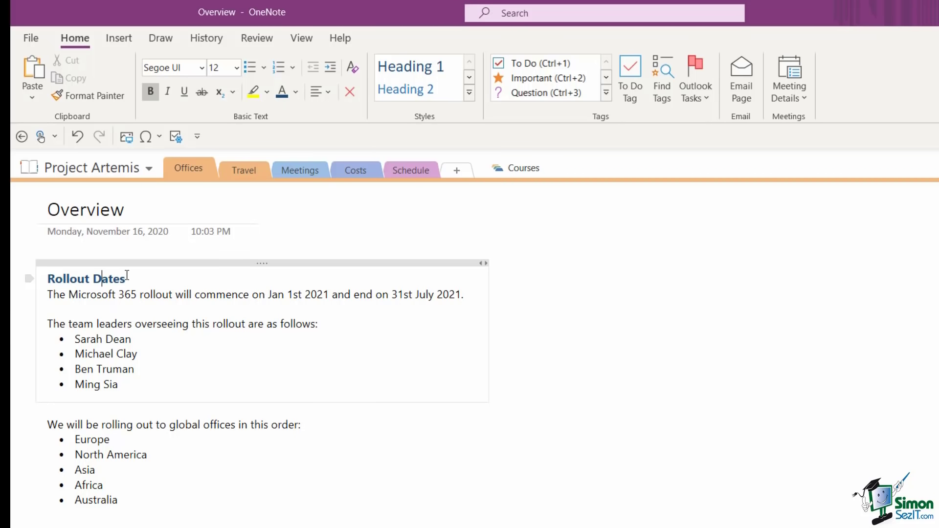
pyautogui.moveTo(129, 278); pyautogui.dragTo(42, 279)
pyautogui.click(469, 93)
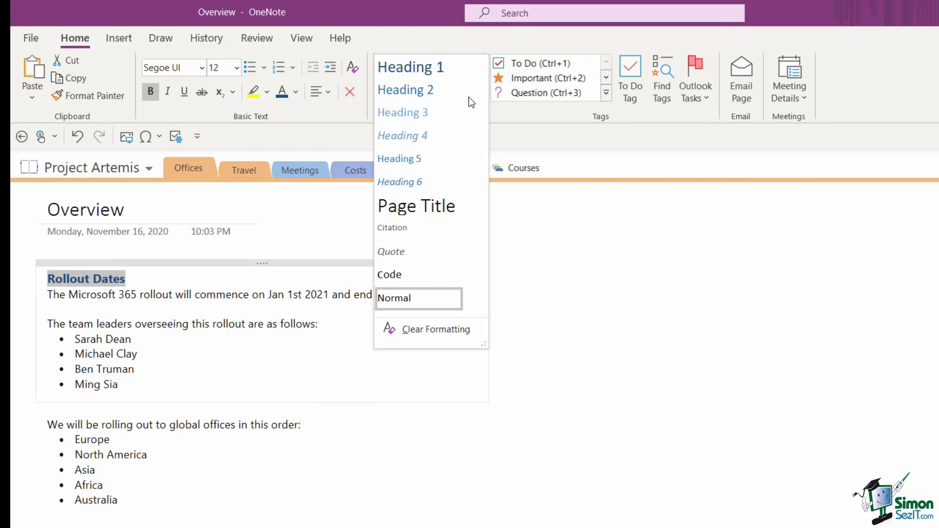
pyautogui.click(444, 69)
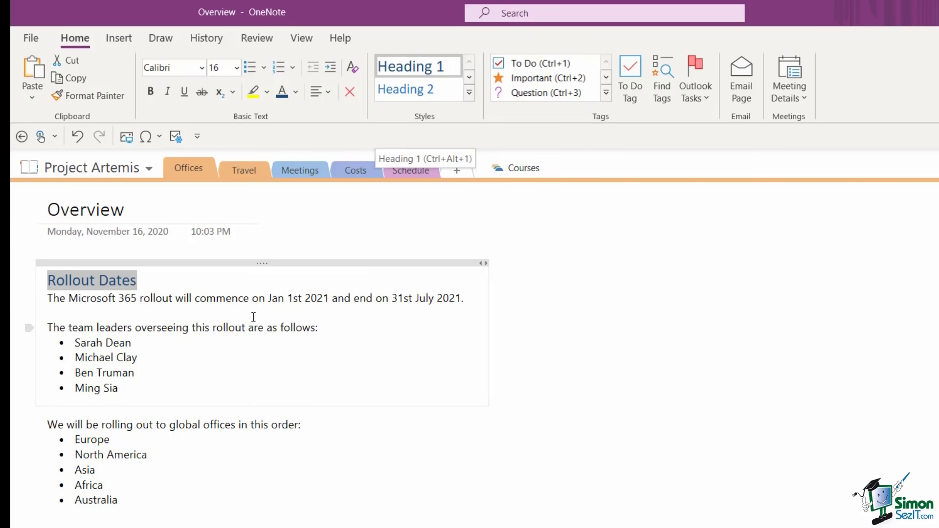
pyautogui.click(252, 297)
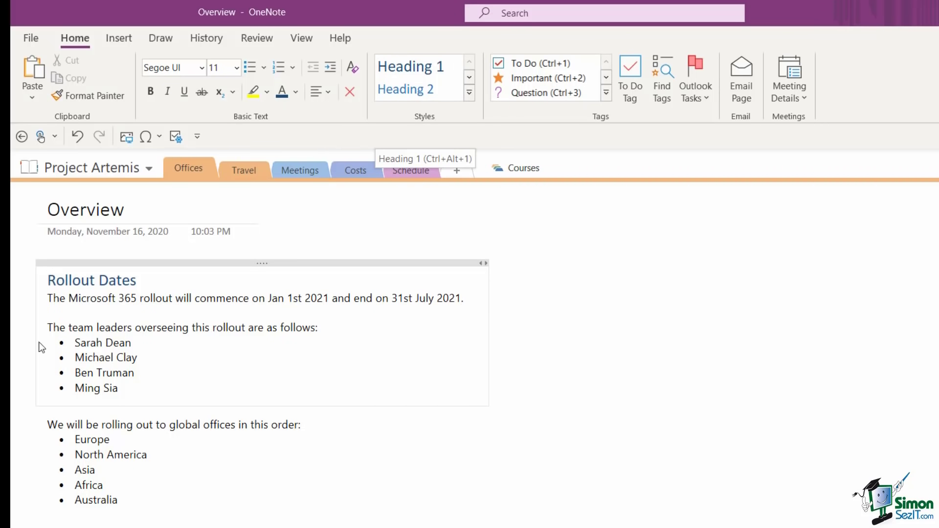
pyautogui.click(572, 333)
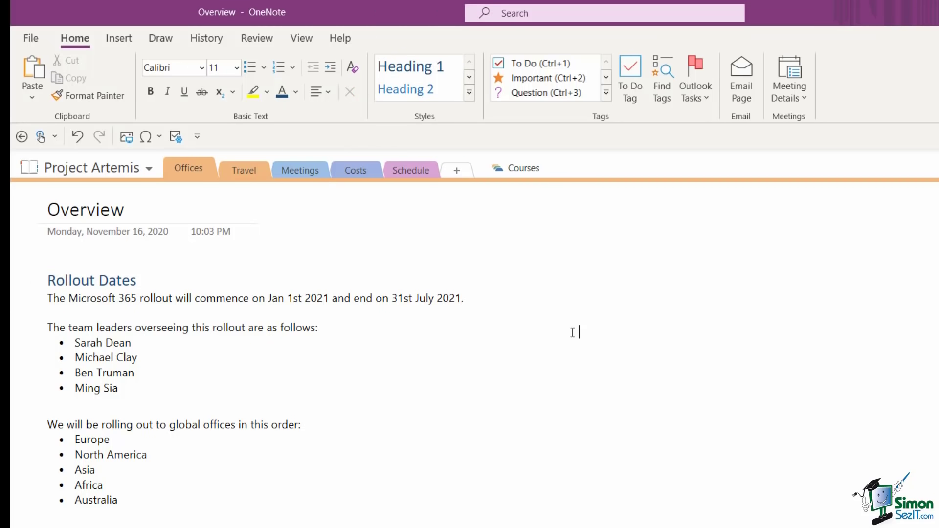
pyautogui.click(471, 95)
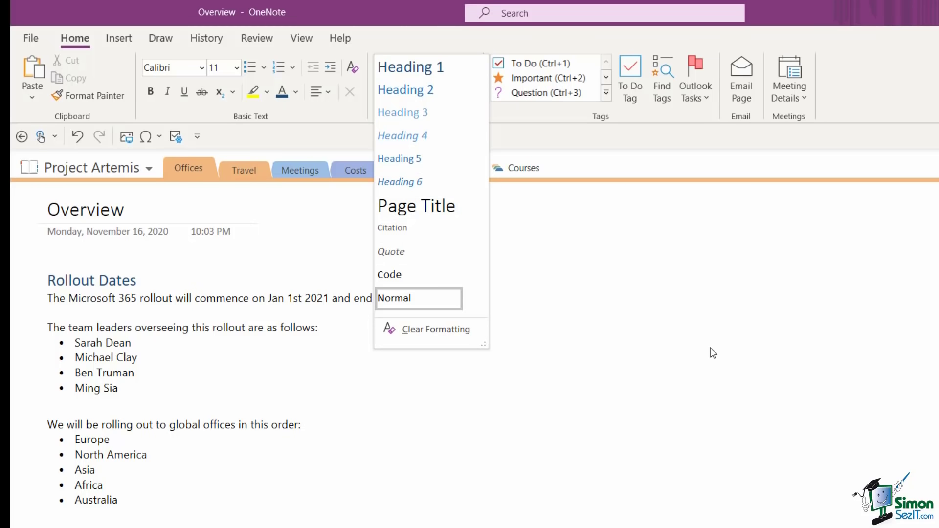
pyautogui.click(695, 314)
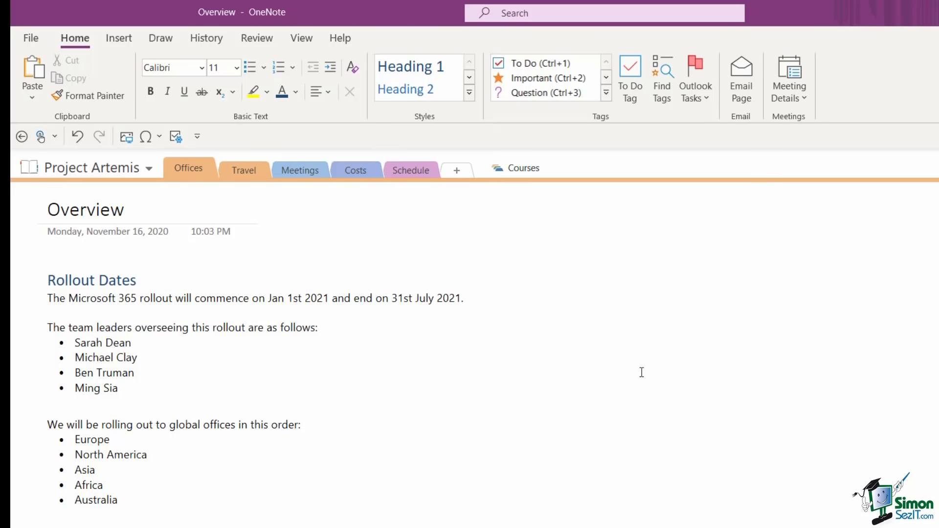
# Highlight the start date "Jan 1st 2021" in yellow in the rollout sentence
pyautogui.click(327, 299)
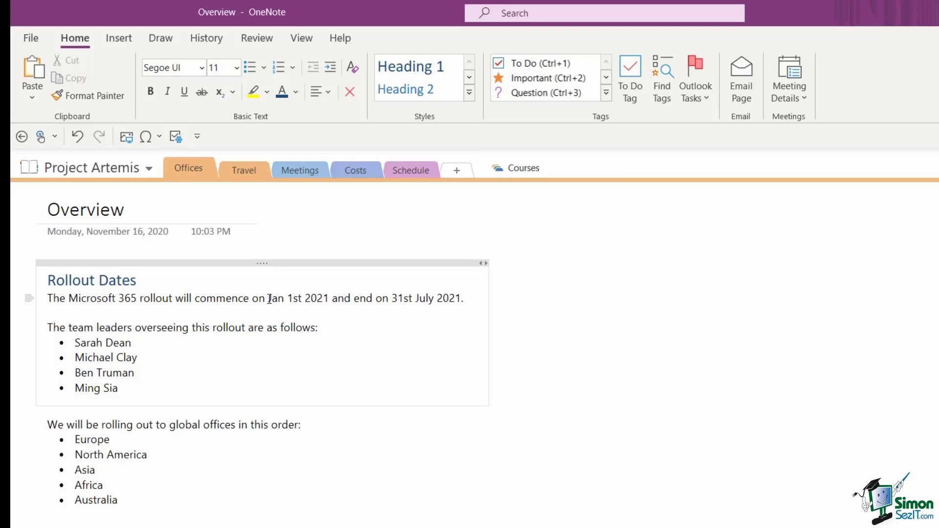
pyautogui.moveTo(269, 298); pyautogui.dragTo(330, 298)
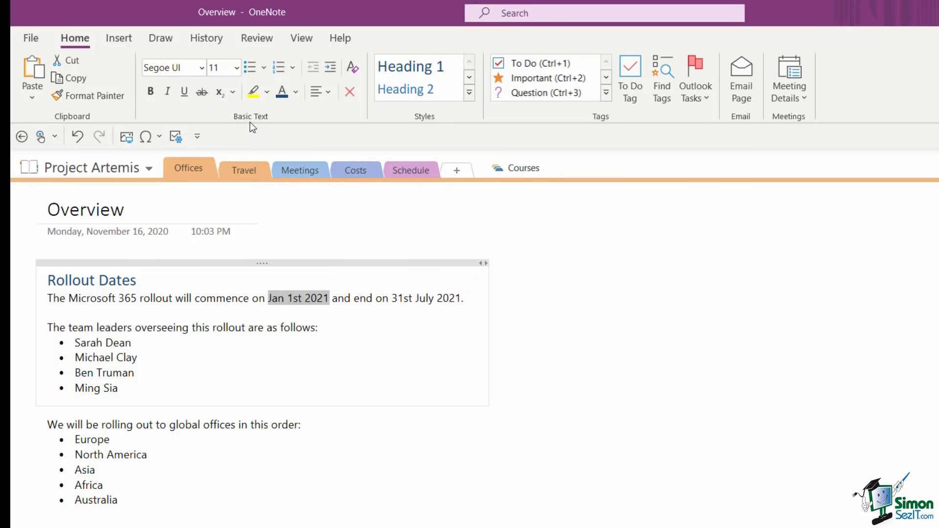
pyautogui.click(255, 91)
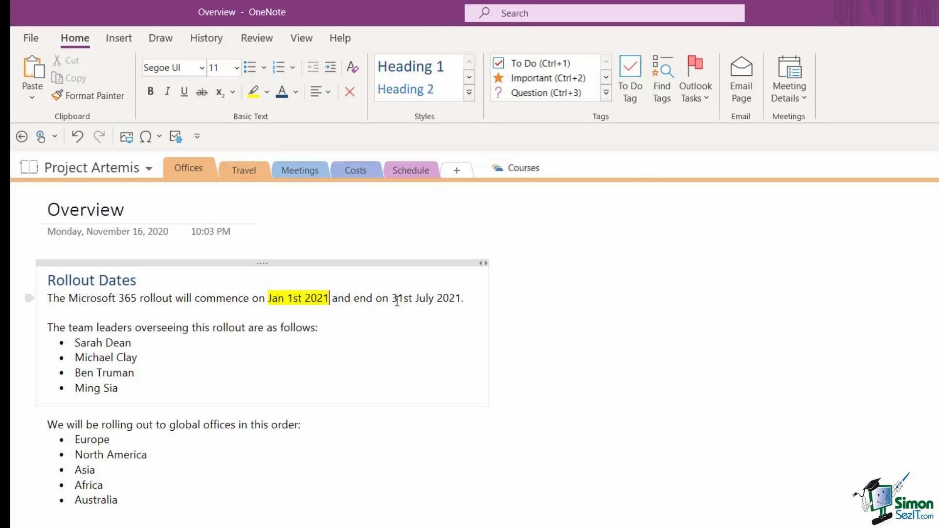
pyautogui.moveTo(391, 298); pyautogui.dragTo(462, 298)
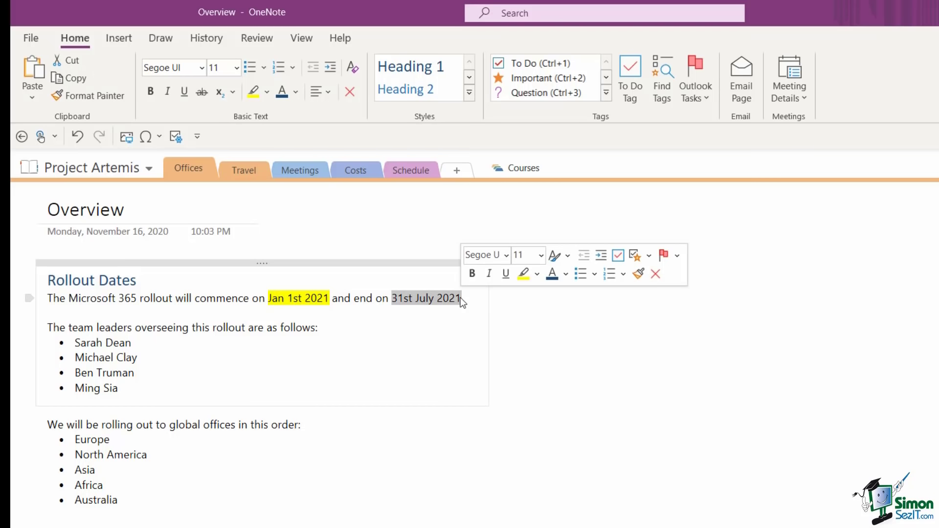
pyautogui.click(391, 342)
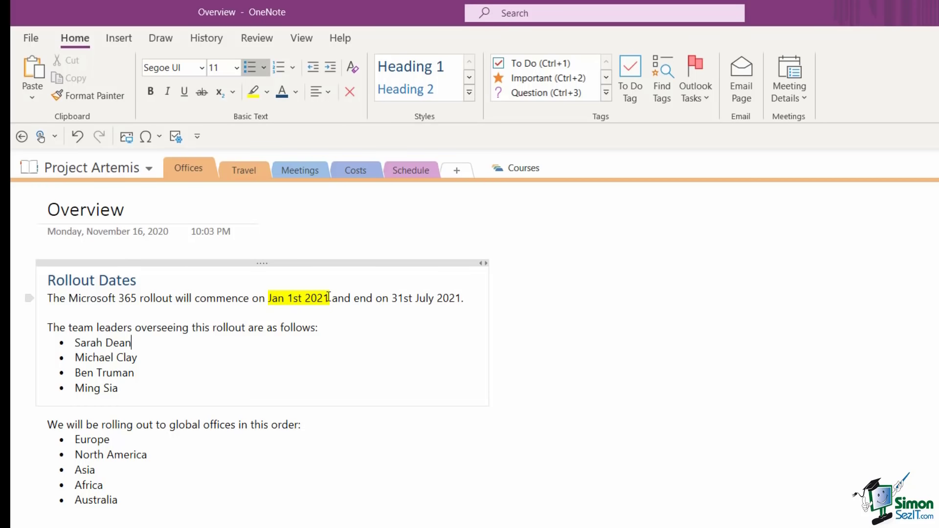
# Copy the yellow highlighting from "Jan 1st 2021" to "31st July 2021" with Format Painter
pyautogui.moveTo(331, 296); pyautogui.dragTo(270, 297)
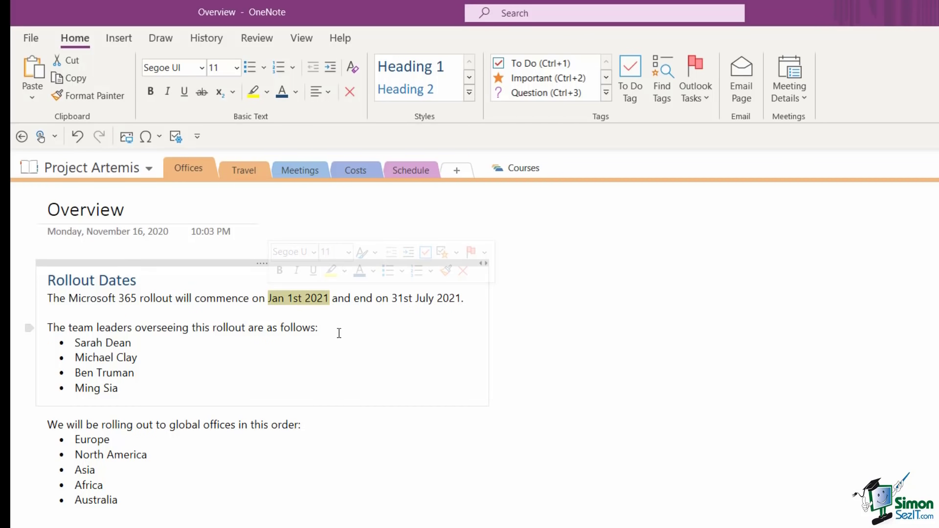
pyautogui.click(112, 96)
pyautogui.moveTo(392, 297); pyautogui.dragTo(461, 298)
pyautogui.click(678, 335)
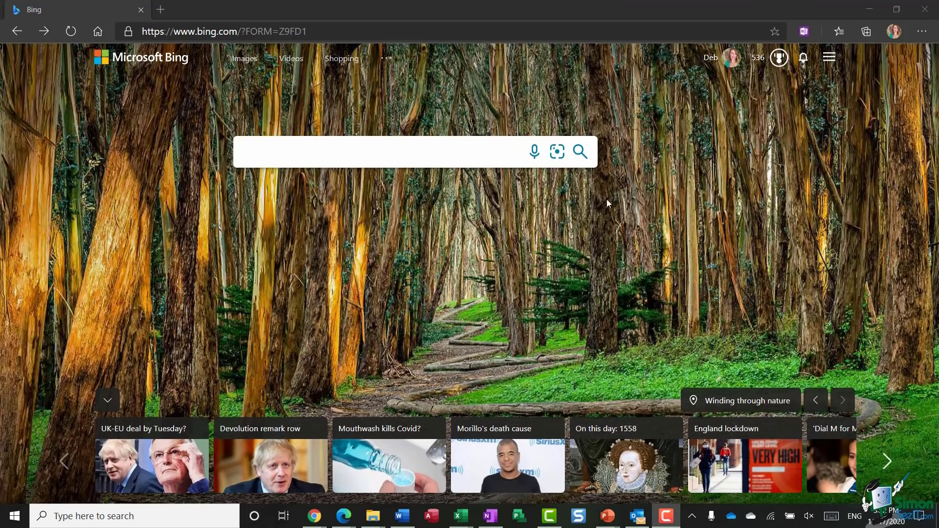
# In the Edge browser, search Bing for "send to onenote app" and open the Get Send to OneNote - Microsoft Store result
pyautogui.click(290, 156)
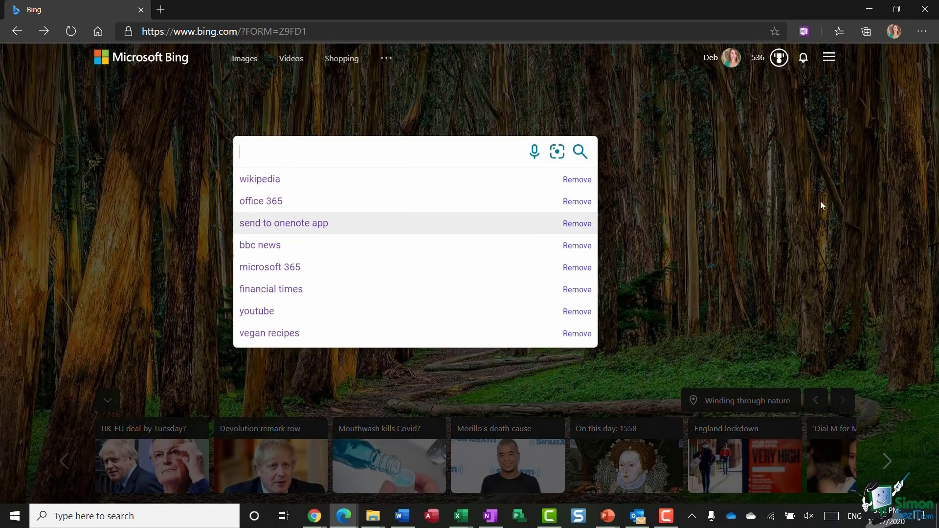
pyautogui.write('send to one')
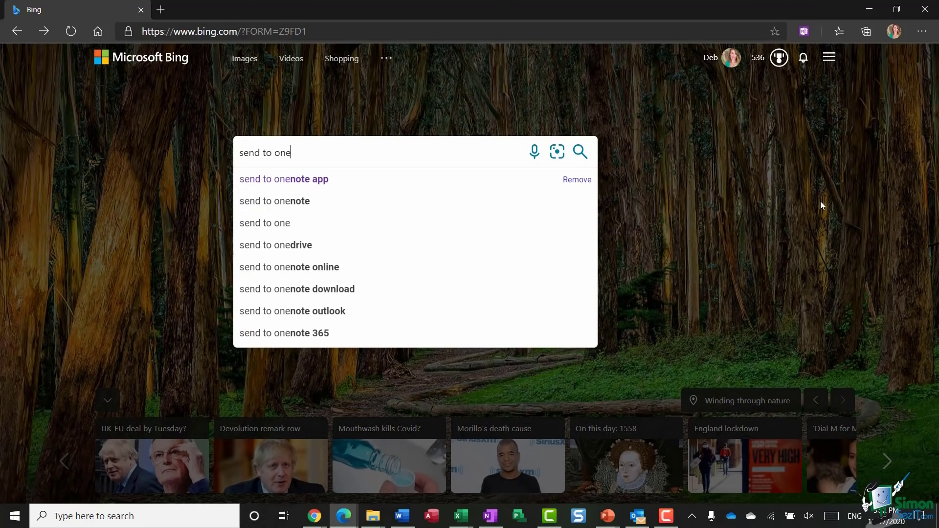
pyautogui.write('note app')
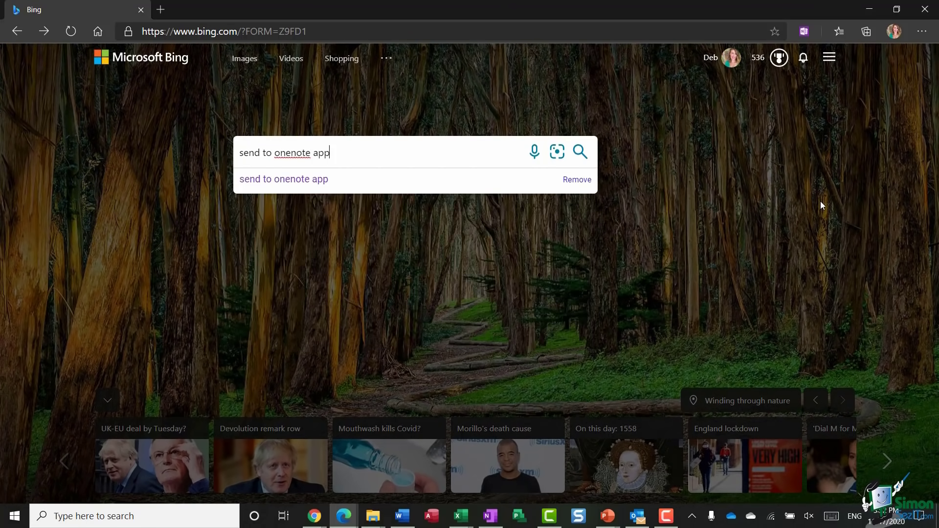
pyautogui.press('Return')
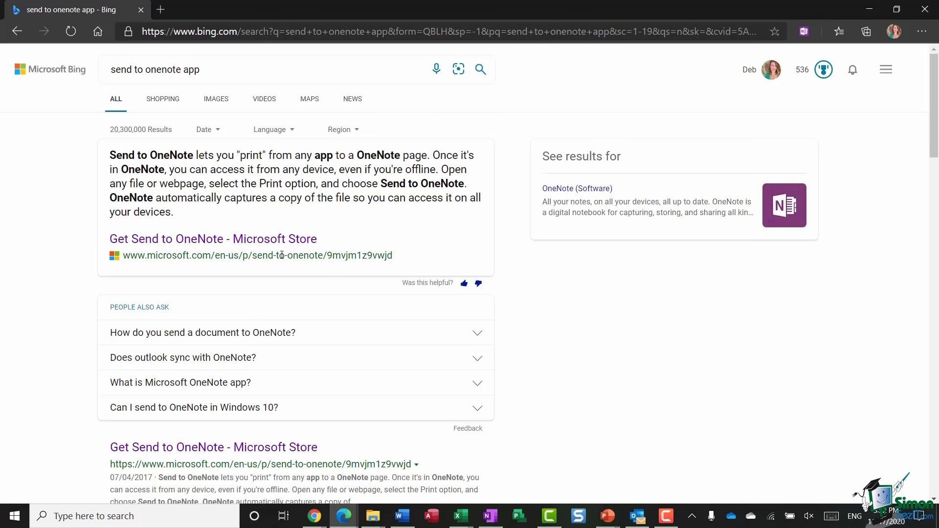
pyautogui.click(254, 240)
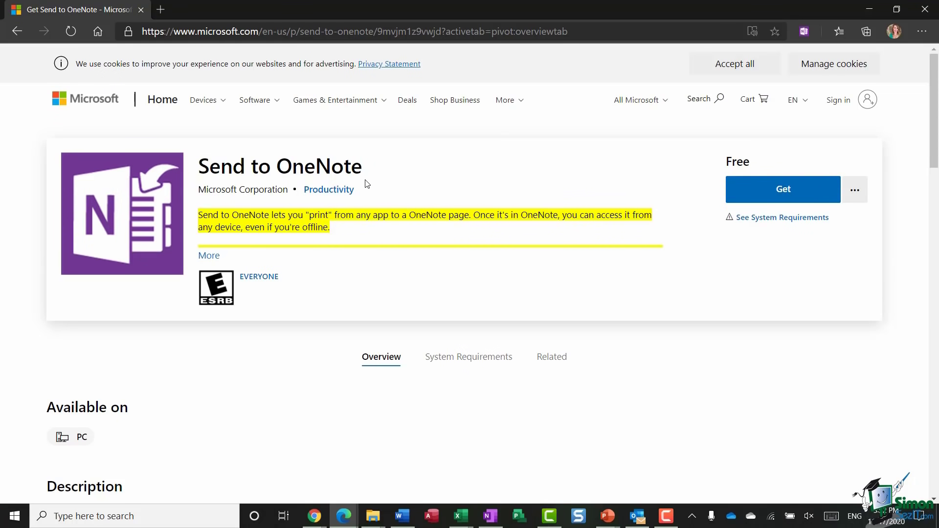
# Get the free Send to OneNote app and allow the site to open Microsoft Store
pyautogui.scroll(-1, 405, 188)
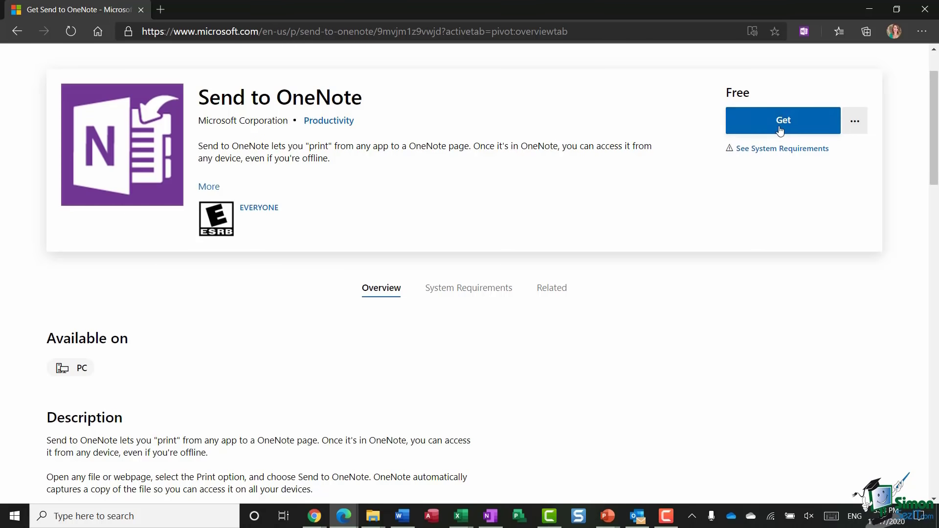
pyautogui.click(784, 126)
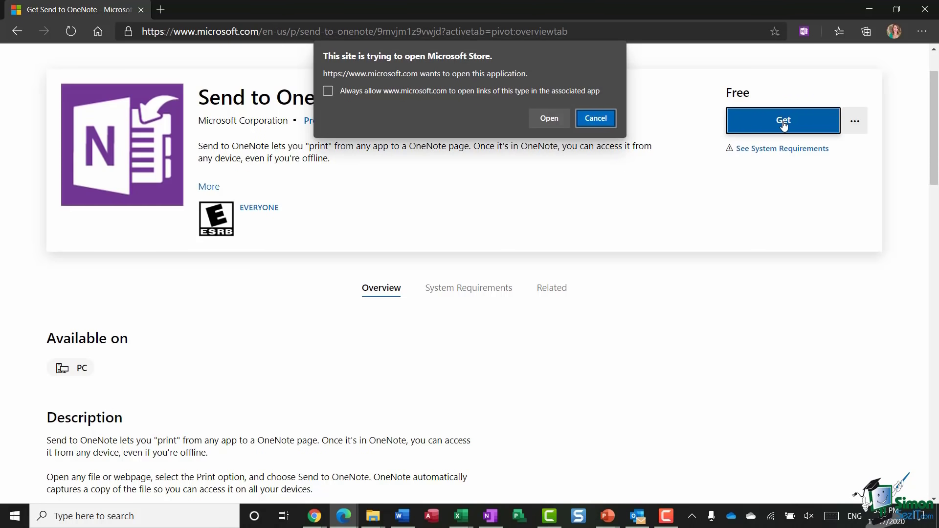
pyautogui.click(543, 119)
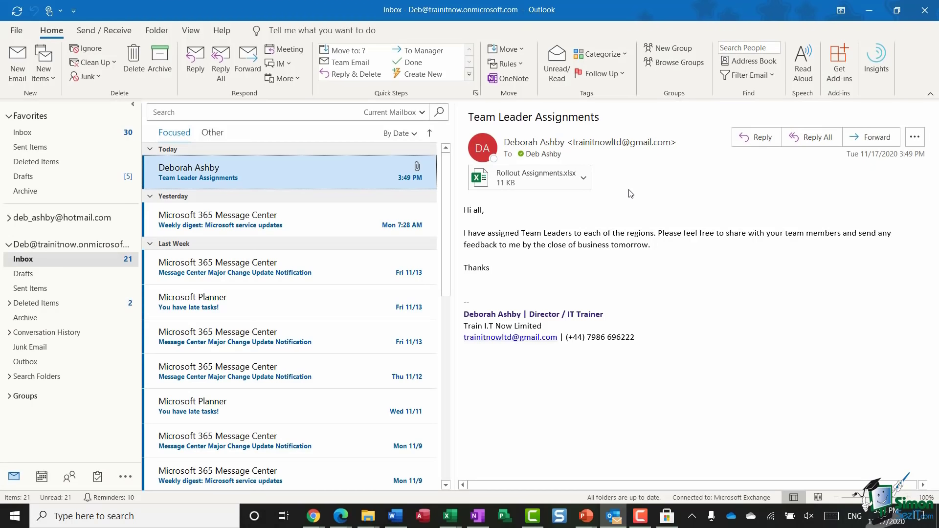
# Send the "Team Leader Assignments" e-mail to the Overview page in the Offices section of the Project Artemis notebook
pyautogui.click(513, 80)
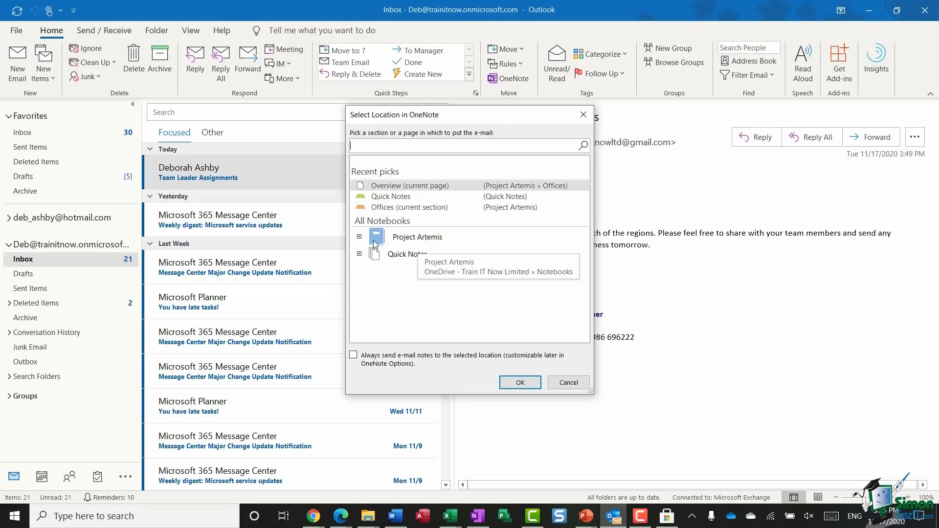
pyautogui.click(359, 237)
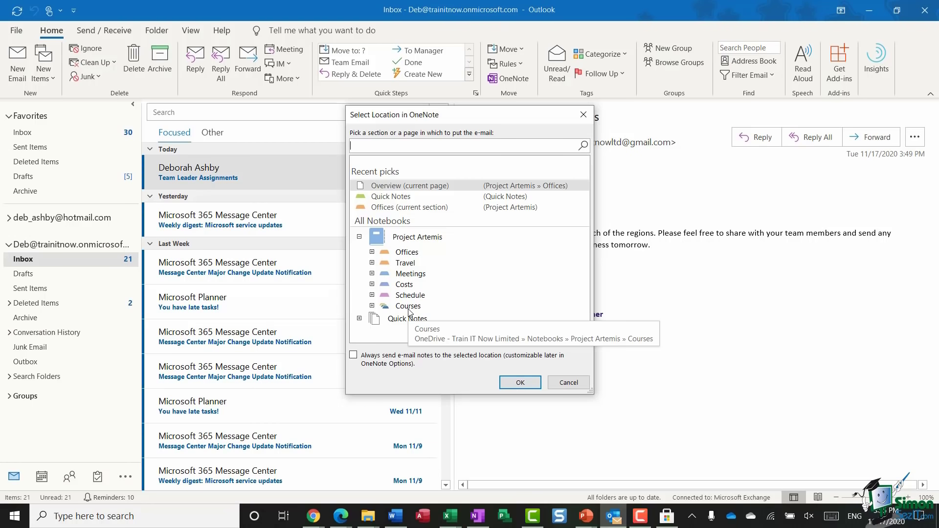
pyautogui.click(372, 253)
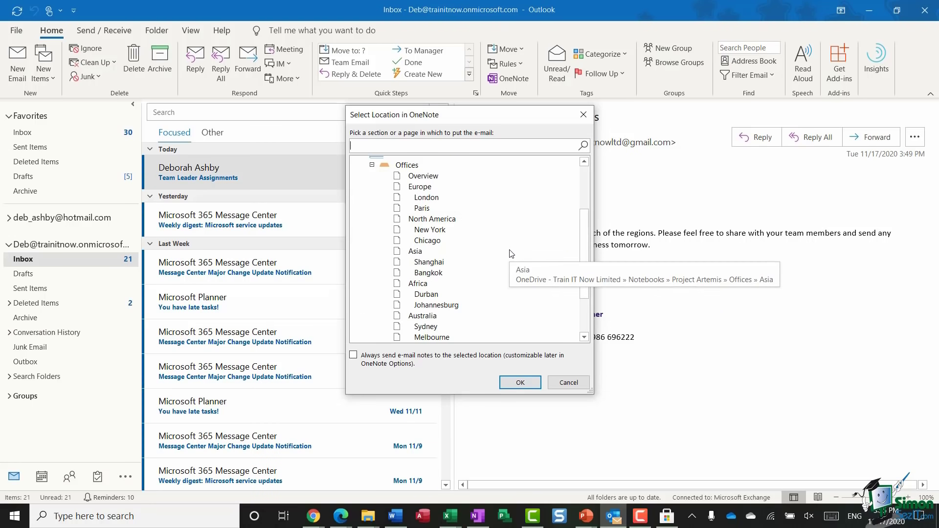
pyautogui.click(428, 178)
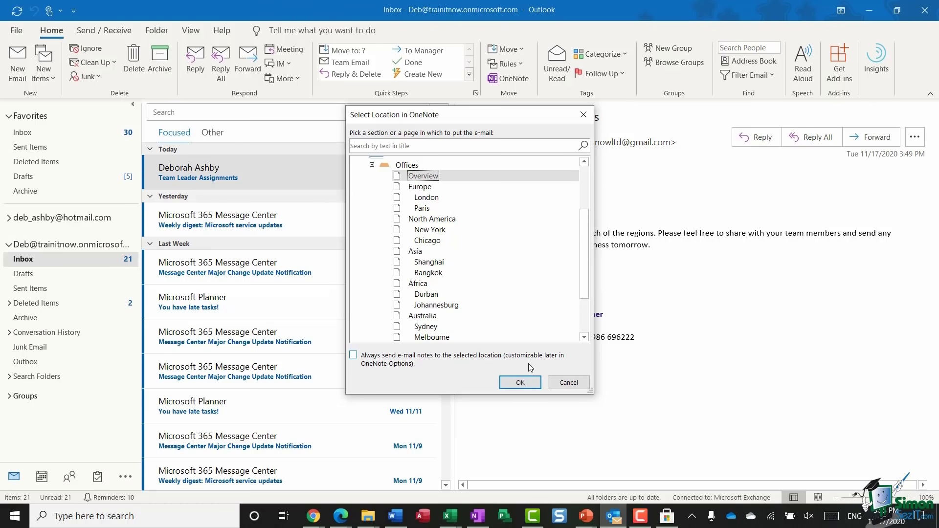
pyautogui.click(520, 382)
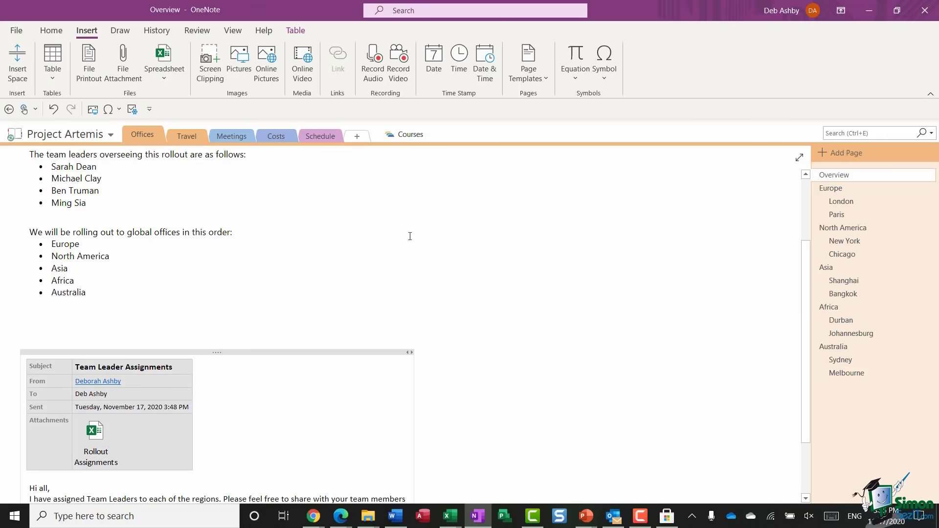
# Move the inserted e-mail container up so it sits just below the list of global offices
pyautogui.scroll(-3, 321, 258)
pyautogui.moveTo(310, 264); pyautogui.dragTo(308, 230)
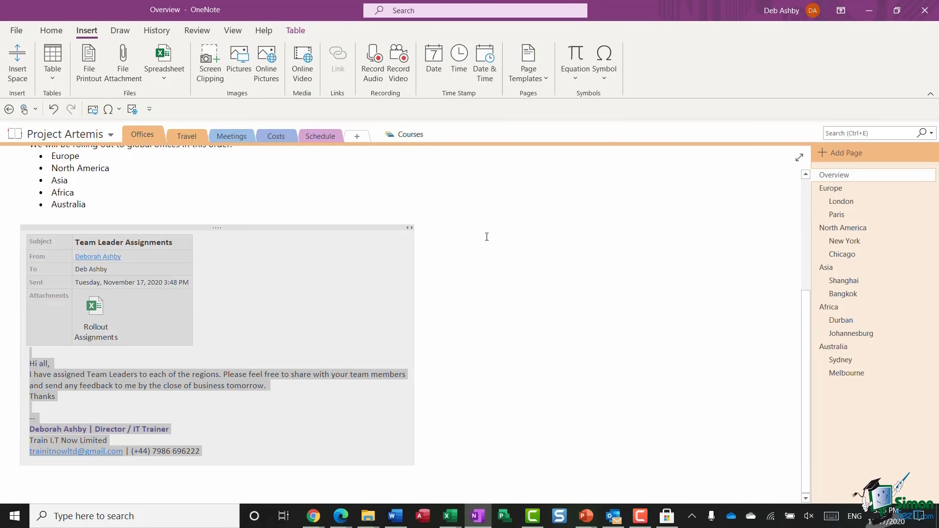
pyautogui.click(492, 293)
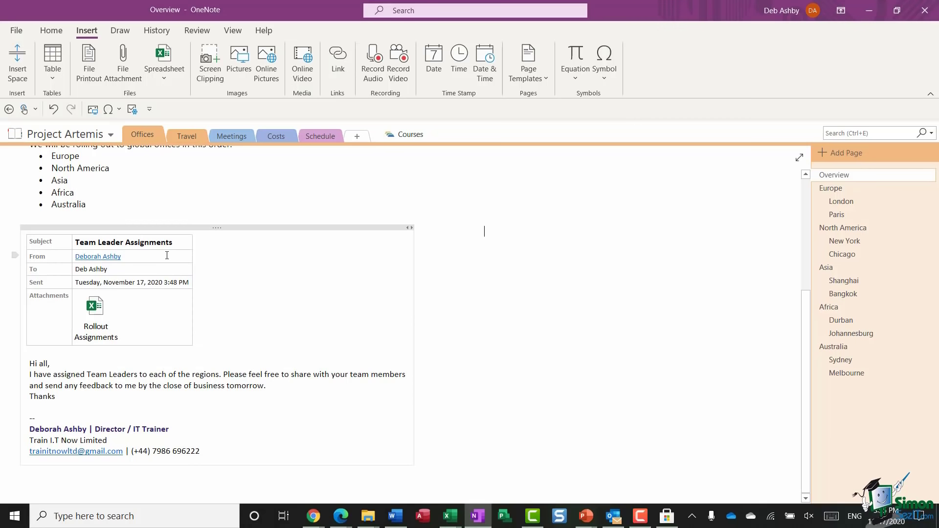
# Open the Rollout Assignments attachment from the inserted e-mail, accepting the security warning
pyautogui.doubleClick(94, 307)
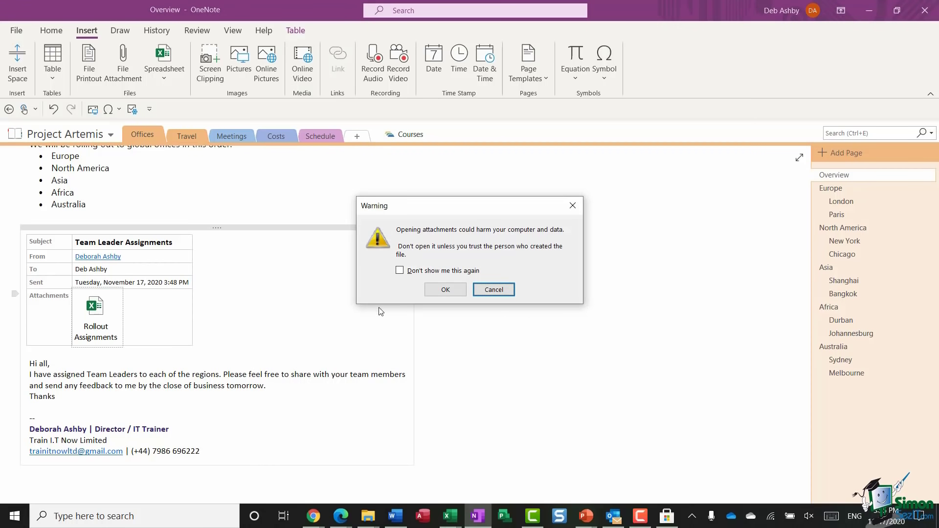
pyautogui.click(446, 289)
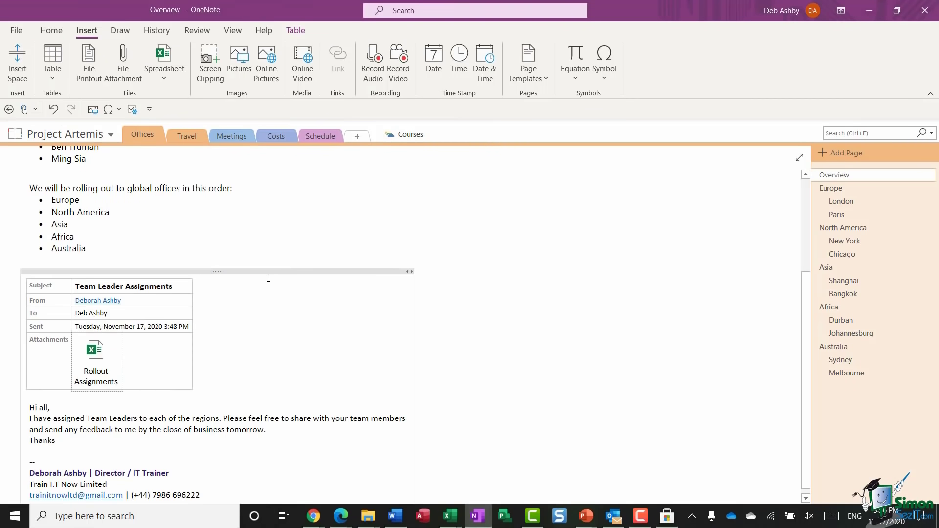
pyautogui.scroll(3, 440, 247)
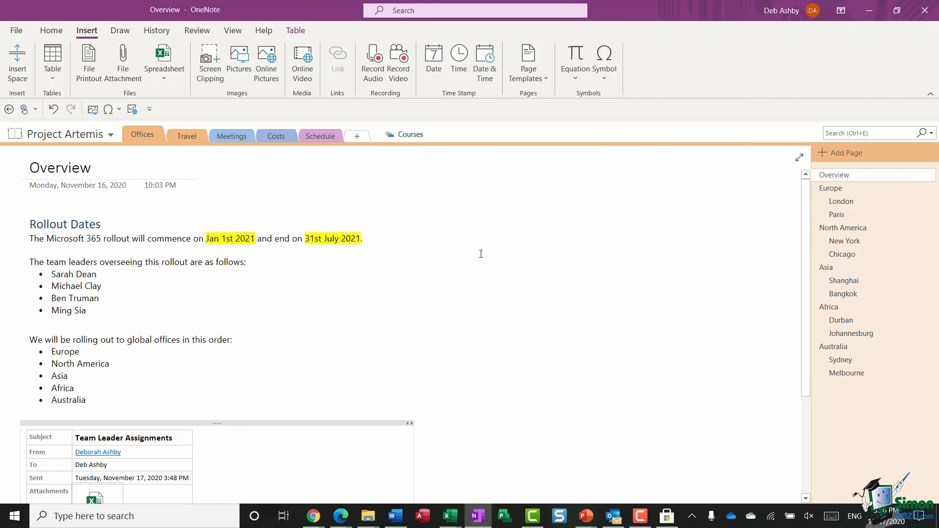
# Create a section named "Important Emails" in Project Artemis and title its page "Team Assignments"
pyautogui.click(355, 136)
pyautogui.write('Important')
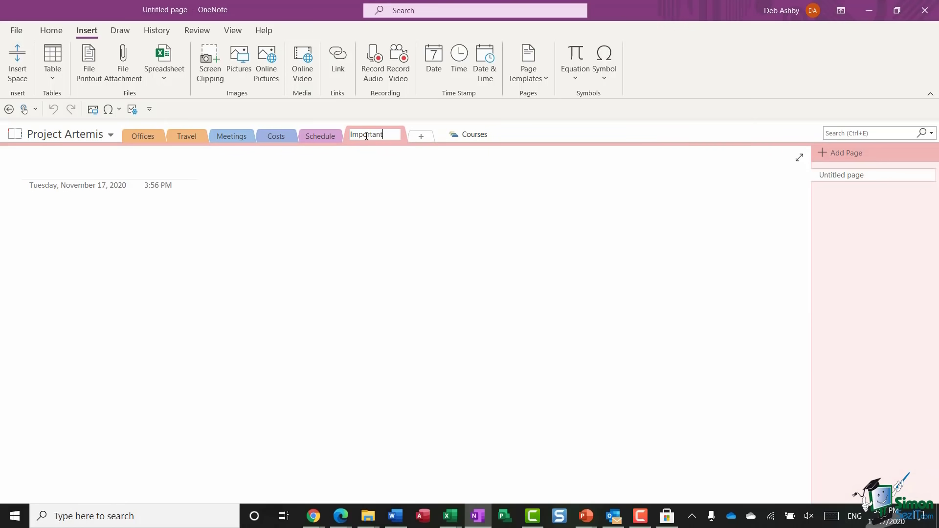
pyautogui.write(' Emails')
pyautogui.press('Return')
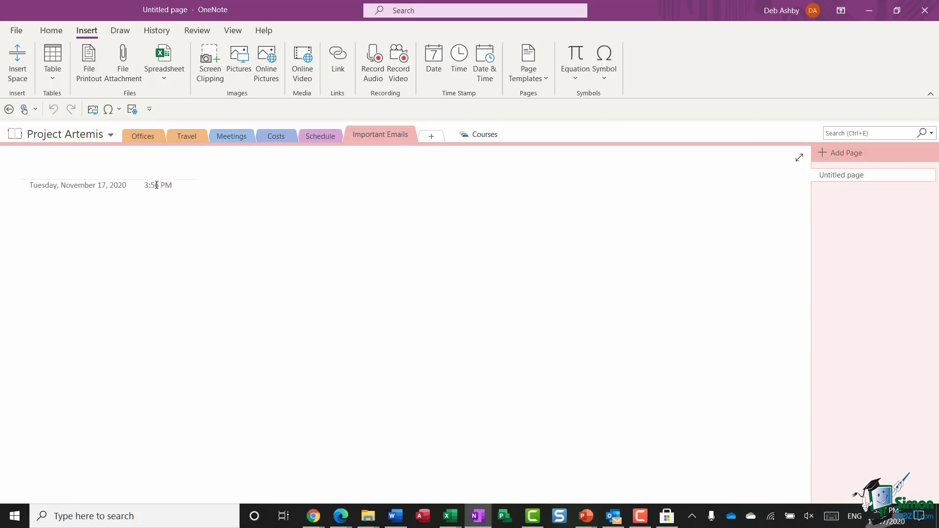
pyautogui.write('Team Assignments')
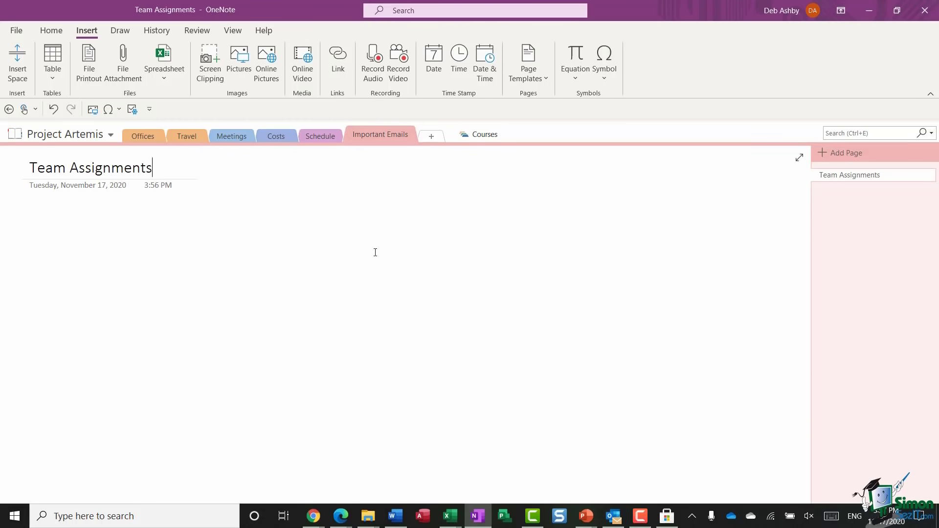
# Cut the whole e-mail container from the Overview page and paste it onto the Team Assignments page in Important Emails
pyautogui.click(142, 136)
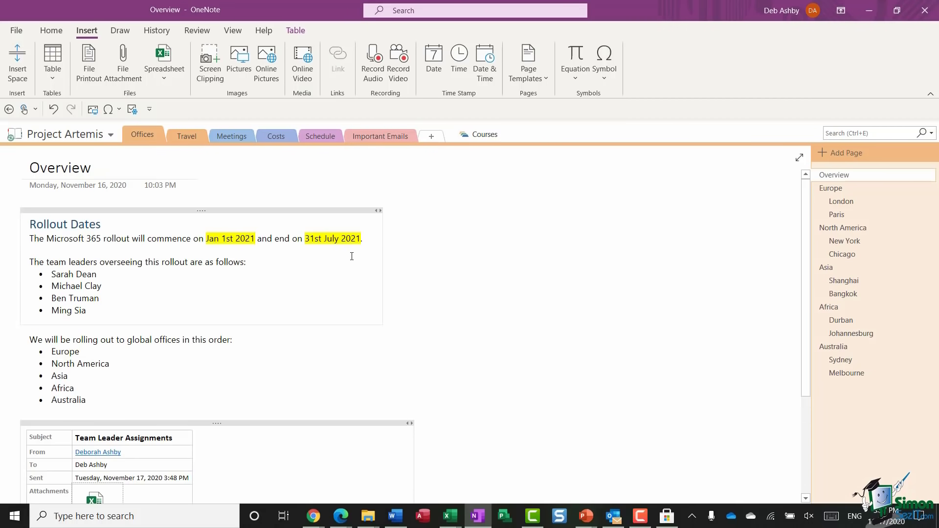
pyautogui.scroll(-3, 352, 236)
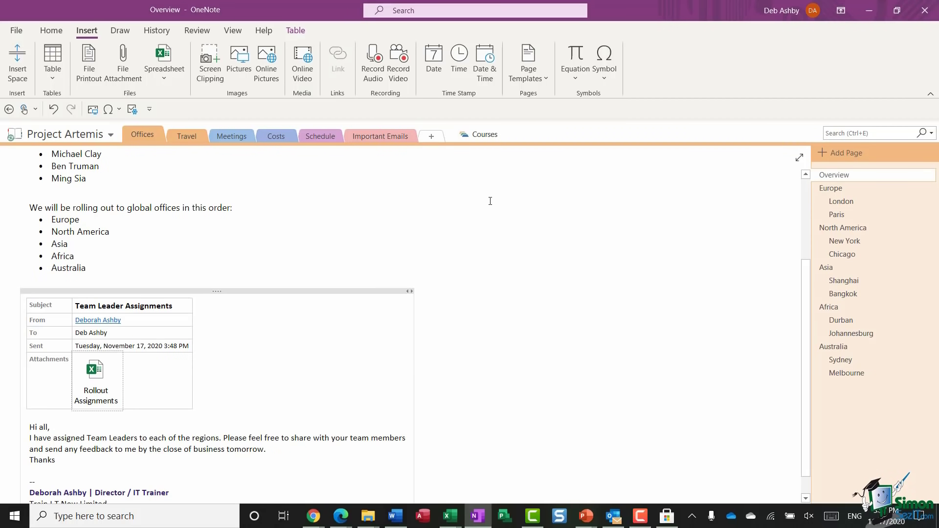
pyautogui.click(327, 290)
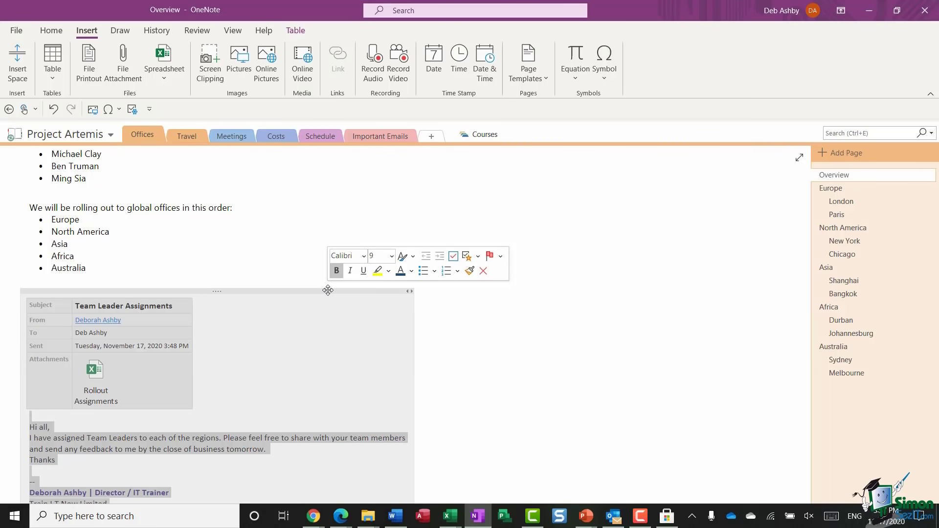
pyautogui.click(51, 31)
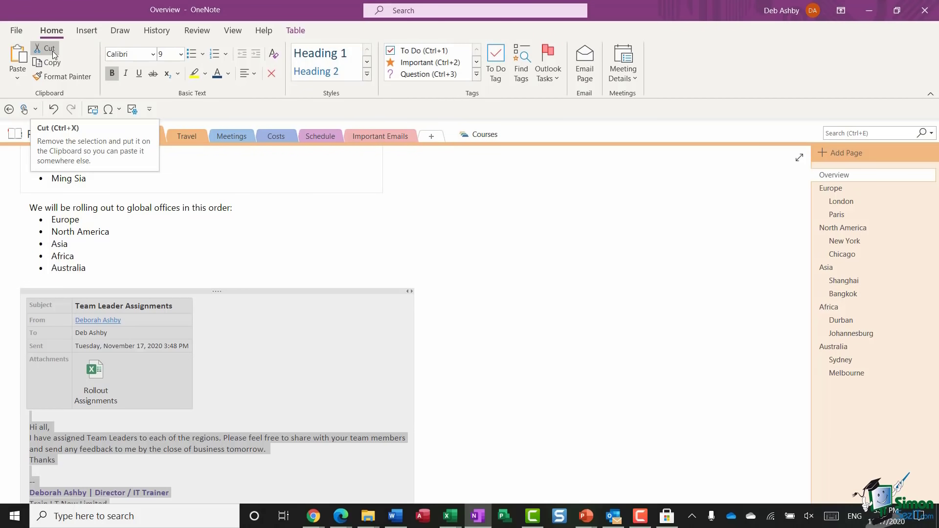
pyautogui.click(52, 51)
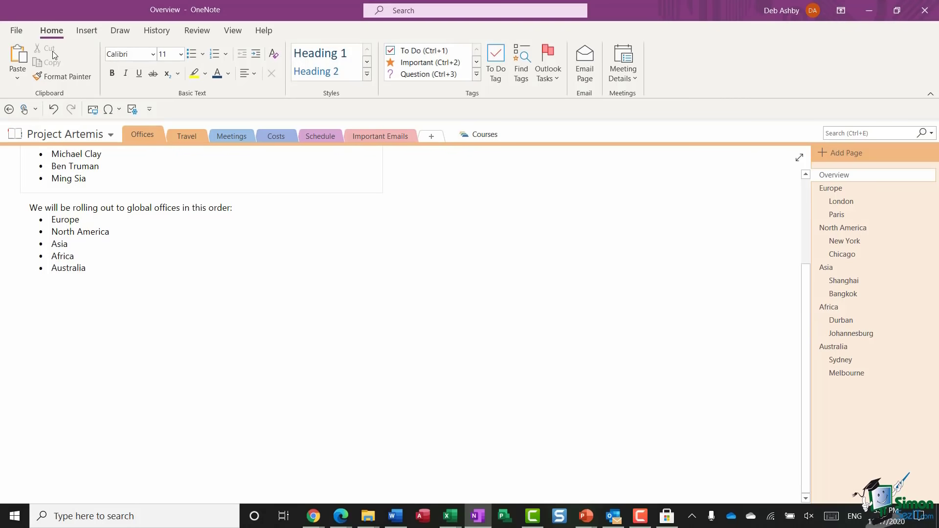
pyautogui.click(386, 137)
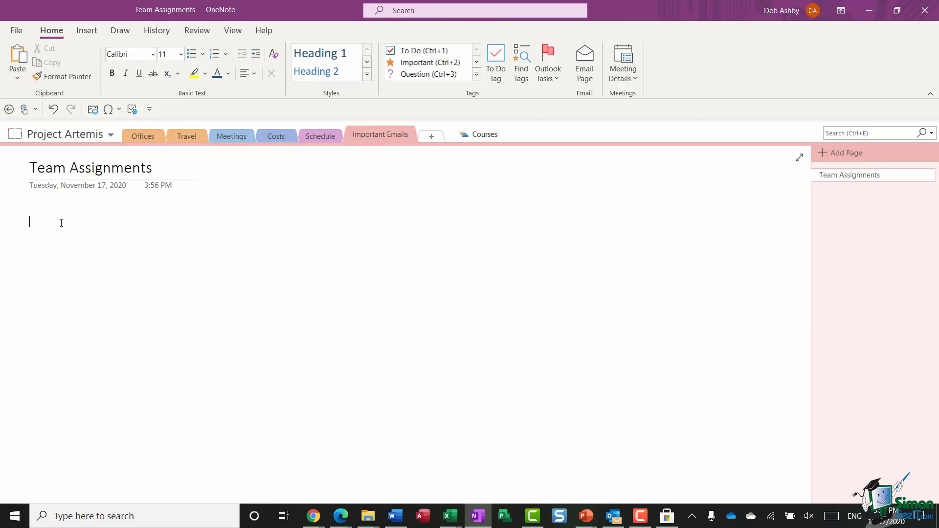
pyautogui.click(18, 56)
pyautogui.click(542, 244)
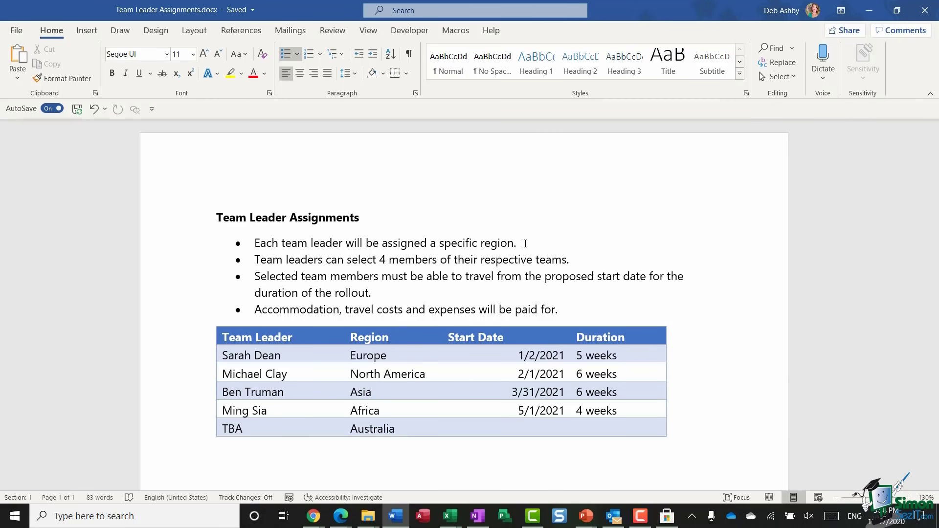
# Print the Team Leader Assignments.docx document from Word to the OneNote (Desktop) printer
pyautogui.click(16, 31)
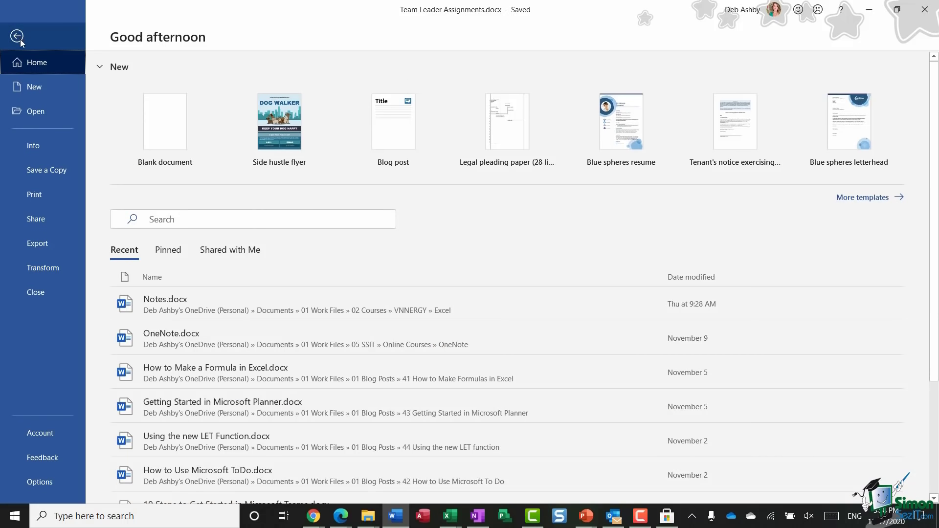
pyautogui.click(37, 198)
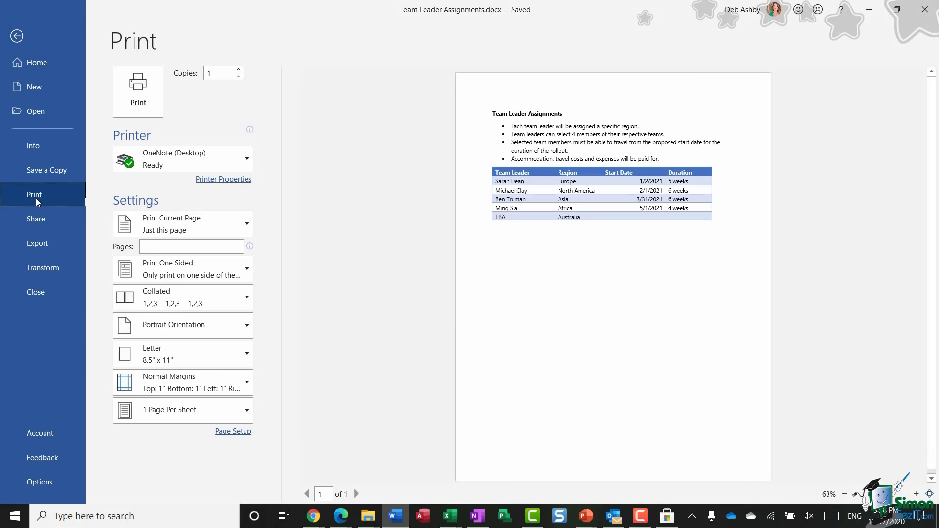
pyautogui.click(247, 164)
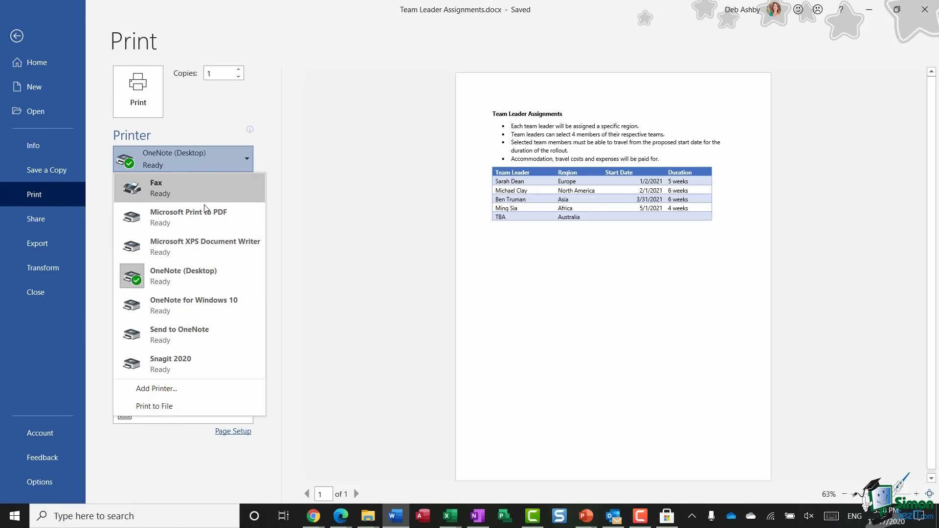
pyautogui.click(213, 277)
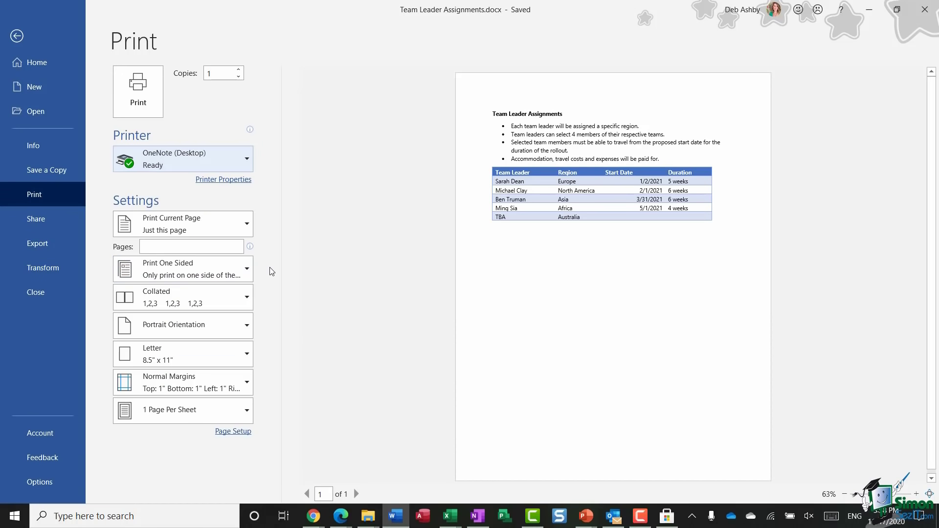
pyautogui.click(134, 103)
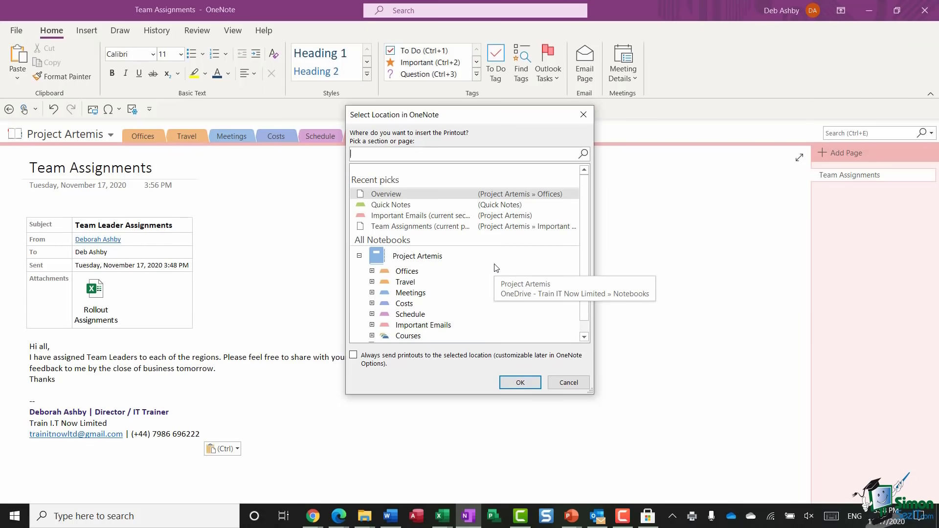
# Insert the printout on the Overview page of the Offices section in Project Artemis
pyautogui.click(372, 271)
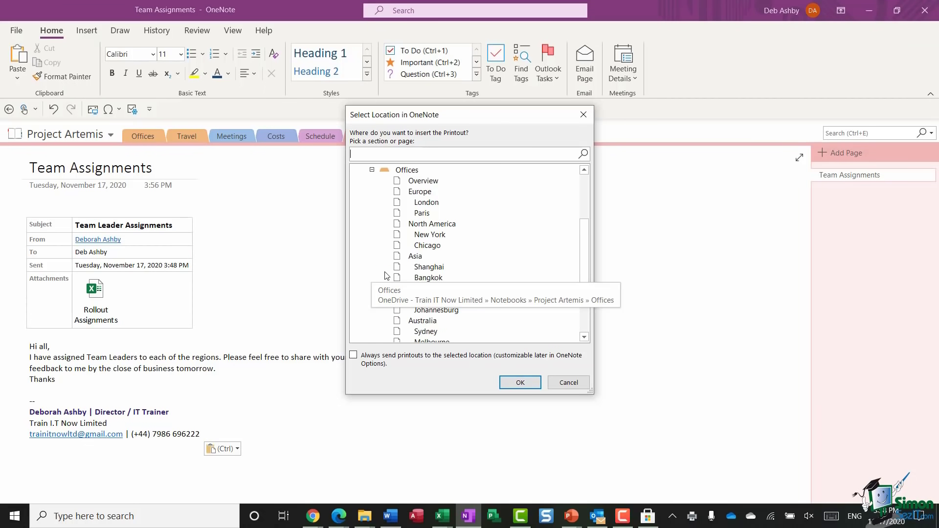
pyautogui.click(423, 182)
pyautogui.click(520, 383)
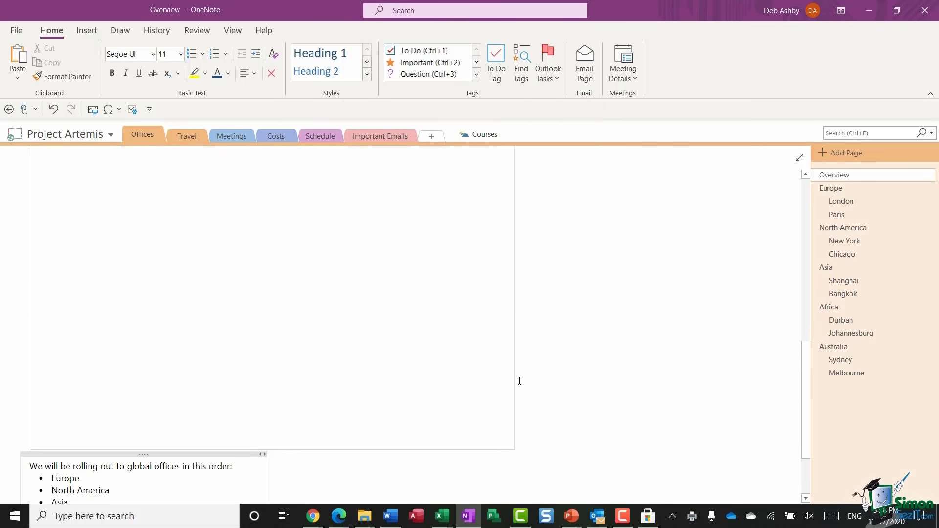
pyautogui.scroll(-4, 456, 315)
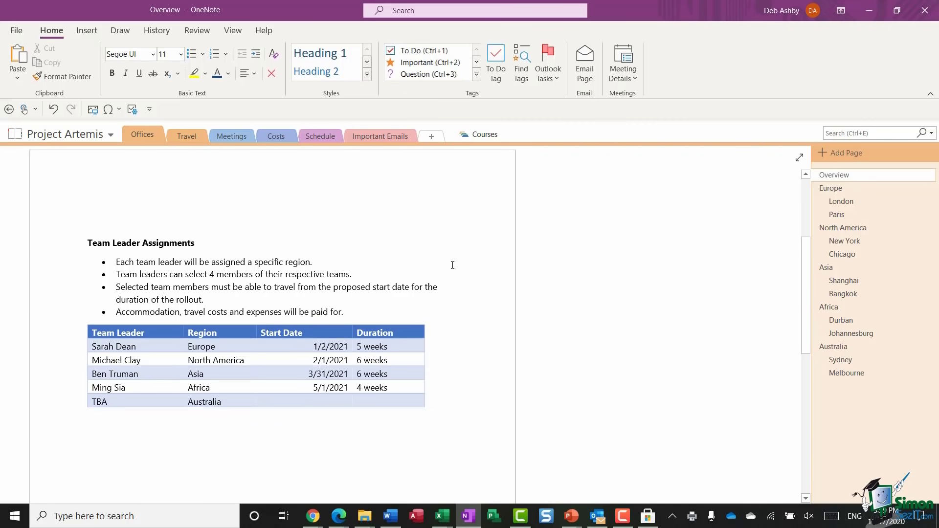
pyautogui.scroll(-4, 438, 261)
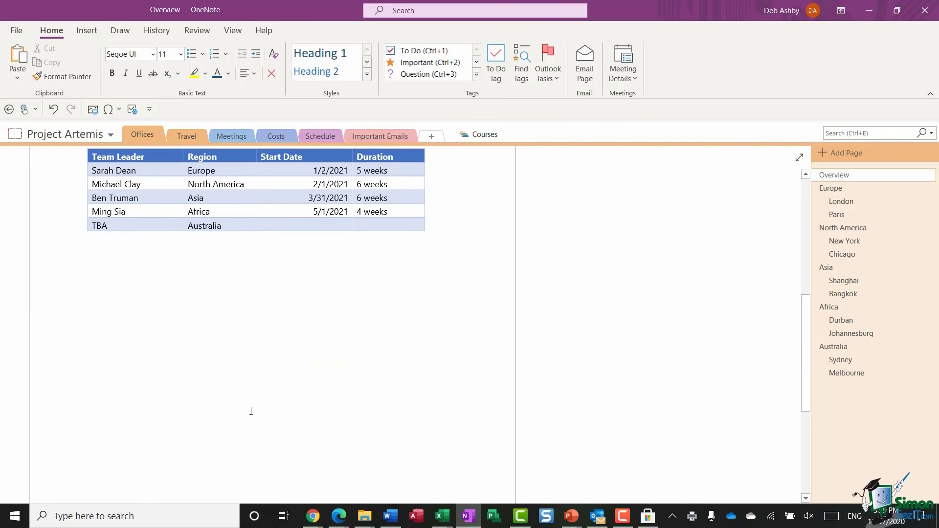
pyautogui.scroll(-4, 382, 329)
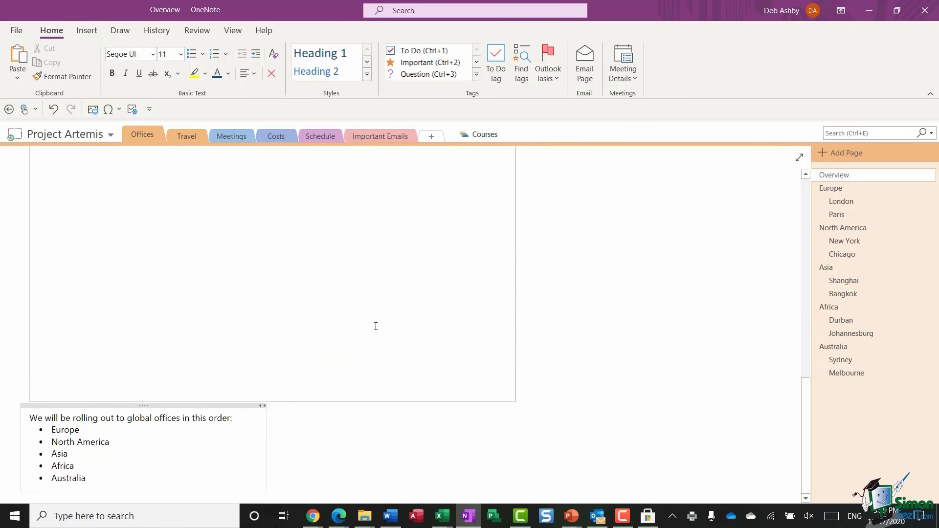
pyautogui.scroll(8, 318, 300)
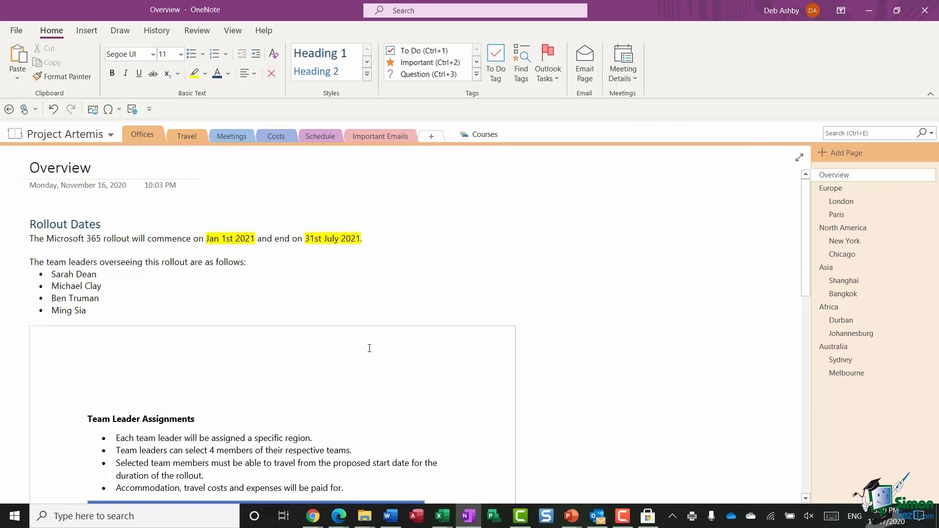
pyautogui.scroll(-3, 367, 348)
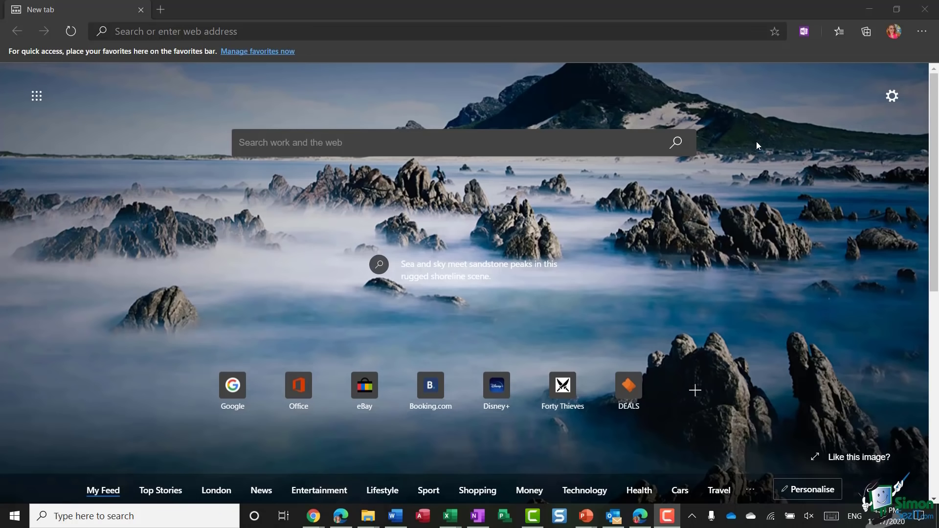
# In the Edge browser, search the web for "onenote clipper app edge"
pyautogui.click(326, 144)
pyautogui.write('oe')
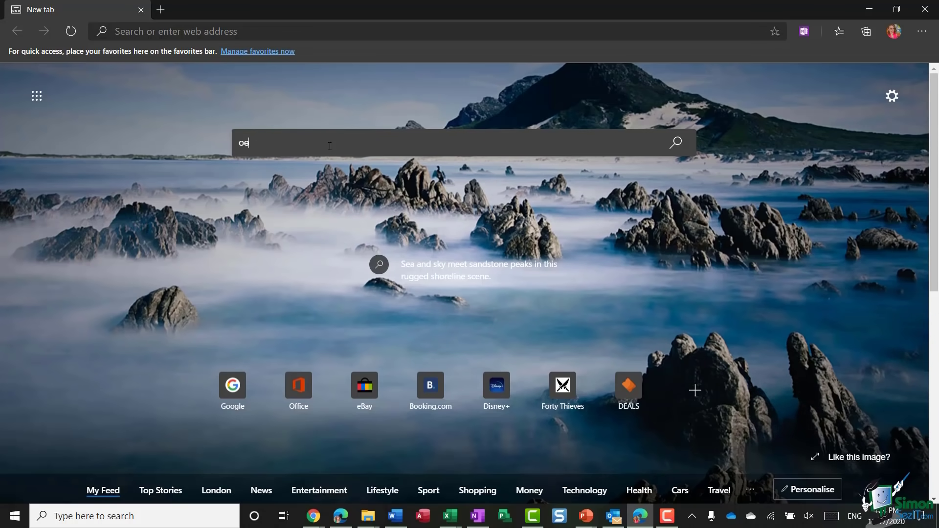
pyautogui.press('BackSpace')
pyautogui.write('nenote clipper app edge')
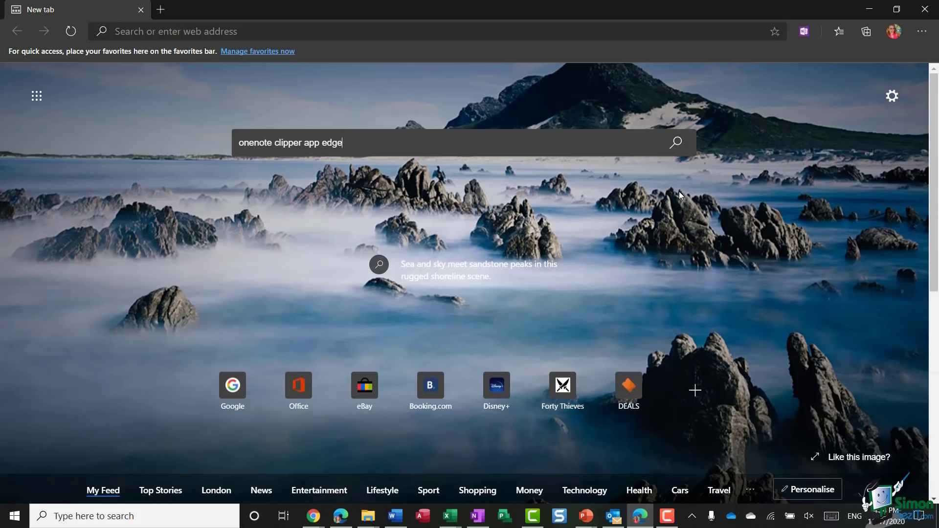
pyautogui.click(676, 143)
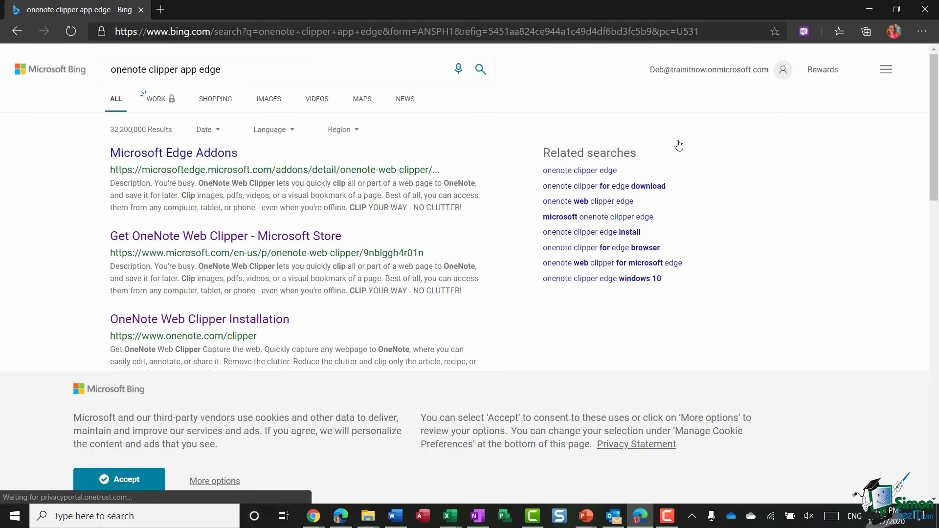
# Open the Get OneNote Web Clipper result from the Microsoft Store
pyautogui.click(245, 237)
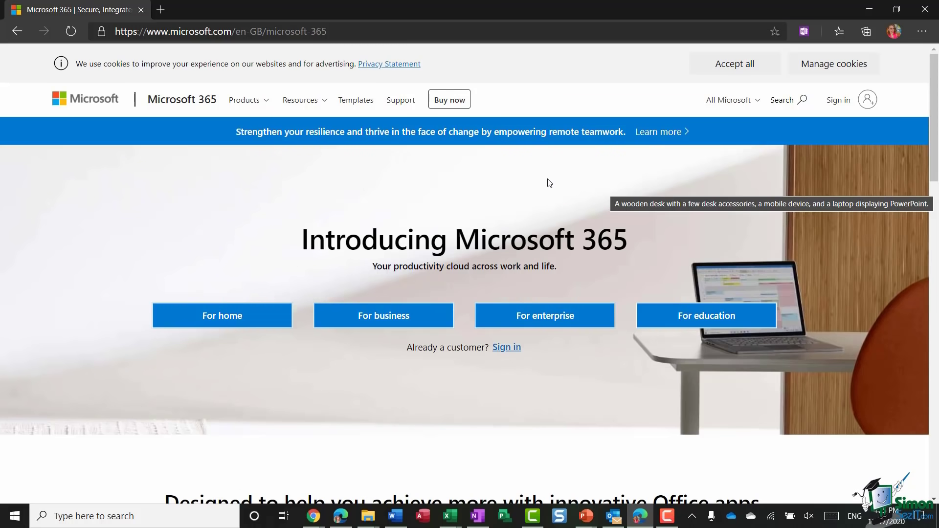
# From the Microsoft 365 home page, open the Business page and go to its plan price comparison
pyautogui.scroll(-4, 549, 182)
pyautogui.scroll(-1, 550, 182)
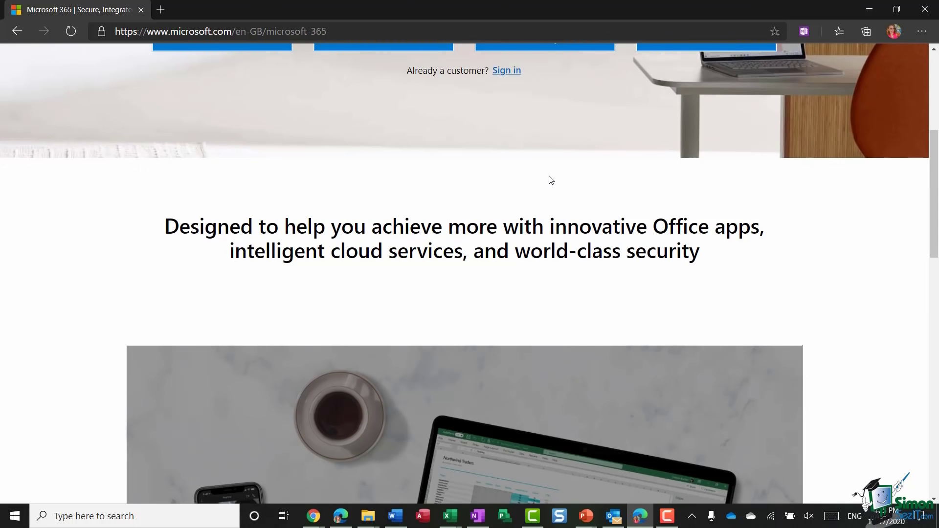
pyautogui.scroll(-15, 548, 180)
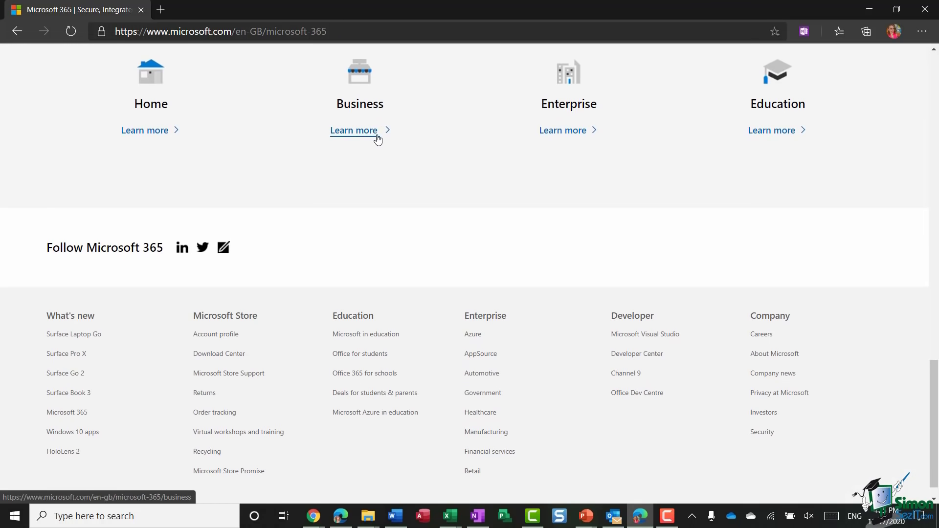
pyautogui.scroll(3, 377, 138)
pyautogui.click(356, 270)
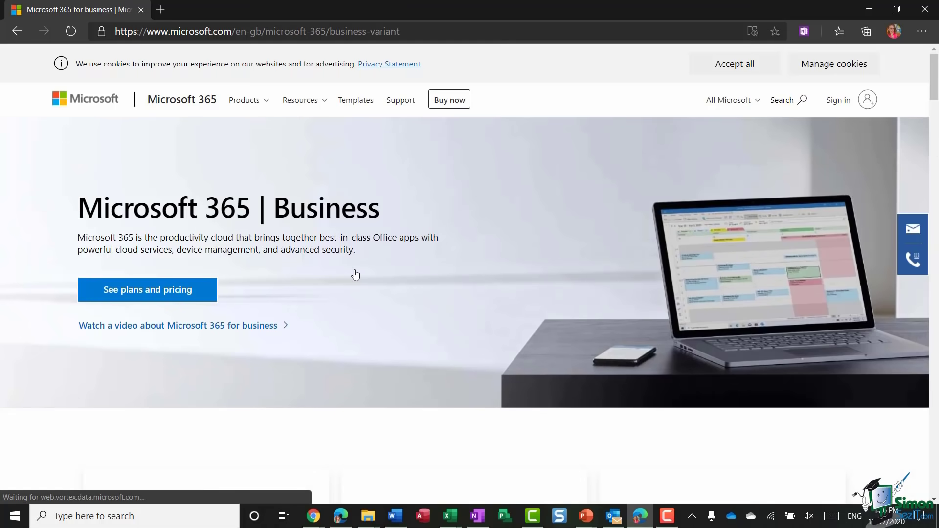
pyautogui.scroll(-5, 544, 186)
pyautogui.scroll(-12, 545, 190)
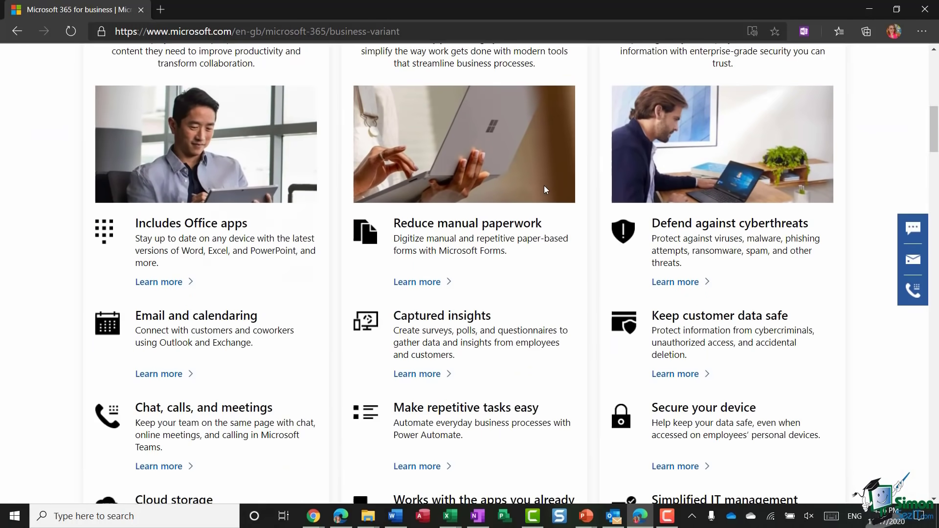
pyautogui.scroll(-10, 545, 187)
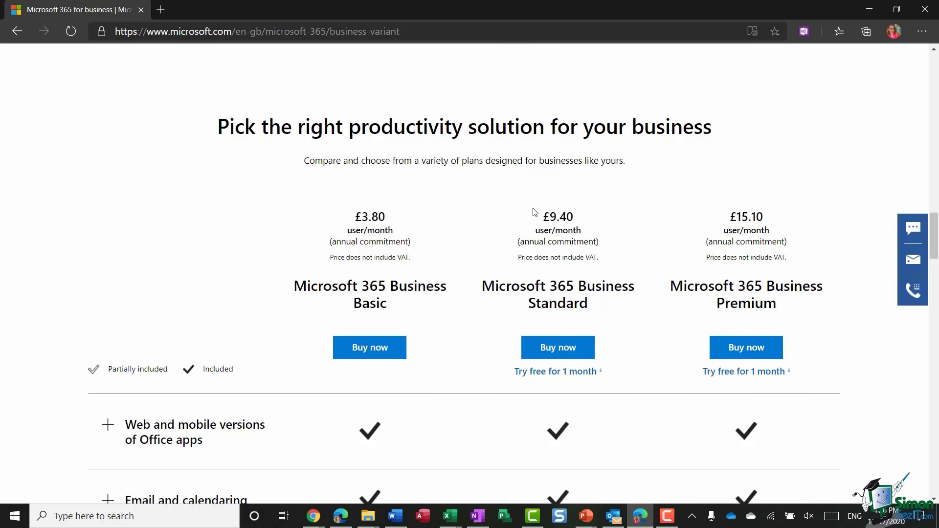
# Open the OneNote Clipper, sign in with a Microsoft account, and look through the full-page clip preview
pyautogui.click(803, 32)
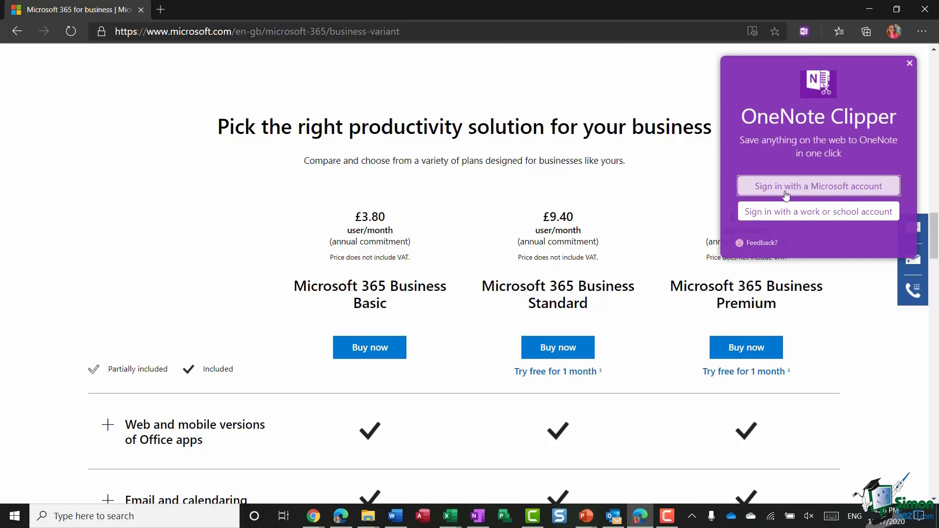
pyautogui.click(803, 188)
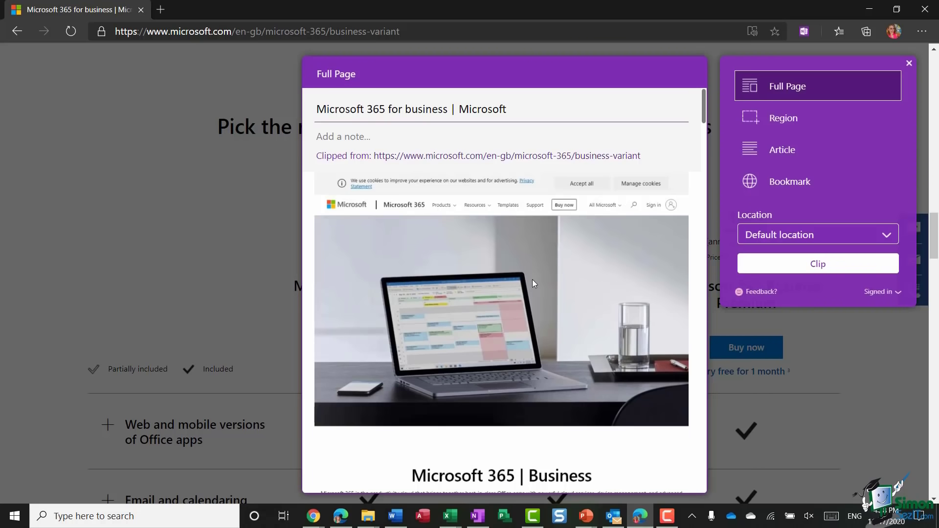
pyautogui.scroll(-10, 506, 249)
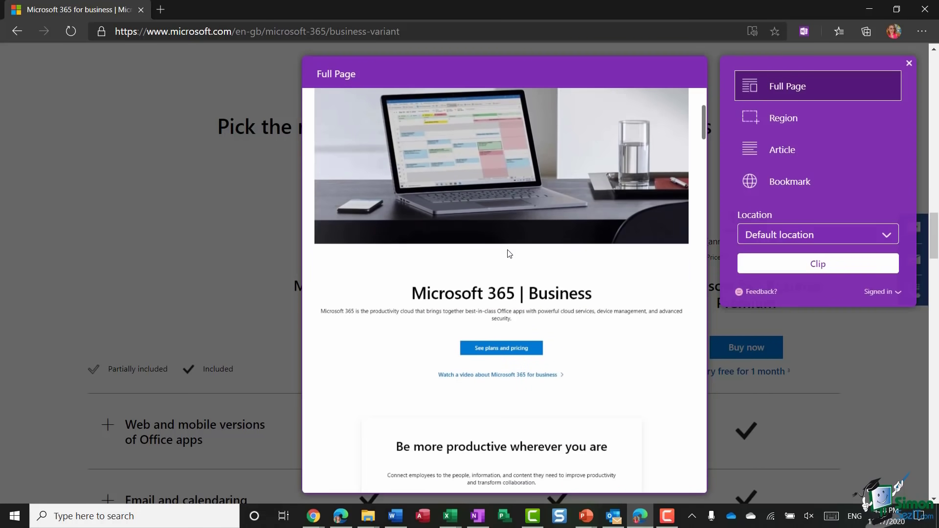
pyautogui.scroll(-12, 508, 253)
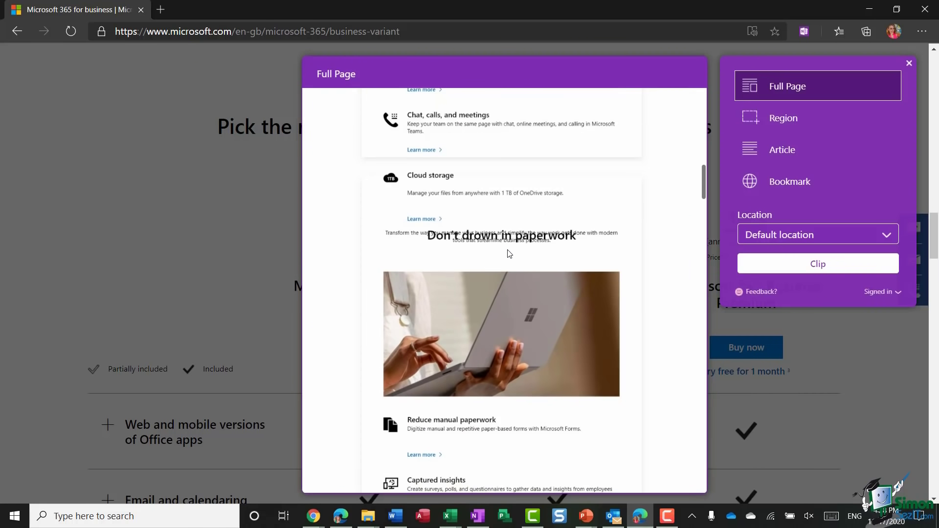
pyautogui.scroll(-4, 508, 253)
pyautogui.scroll(20, 509, 249)
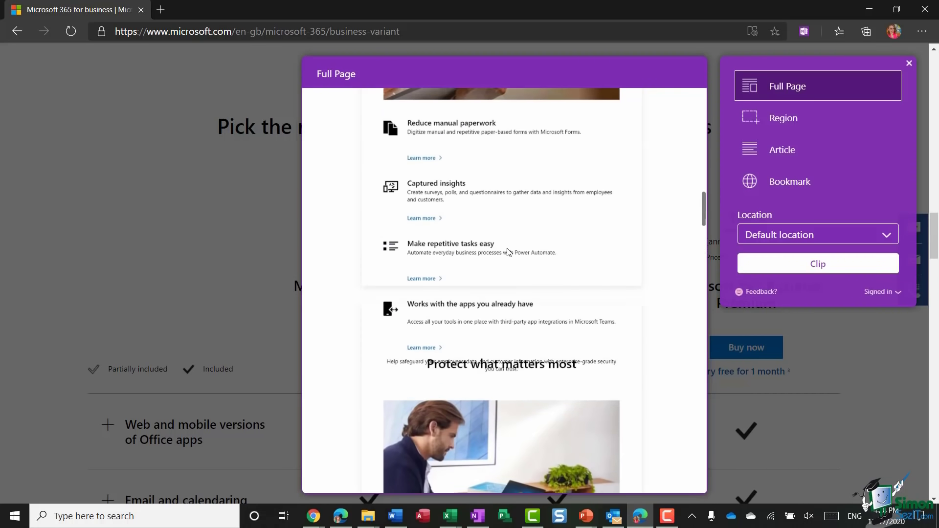
pyautogui.scroll(-4, 584, 205)
pyautogui.scroll(4, 584, 205)
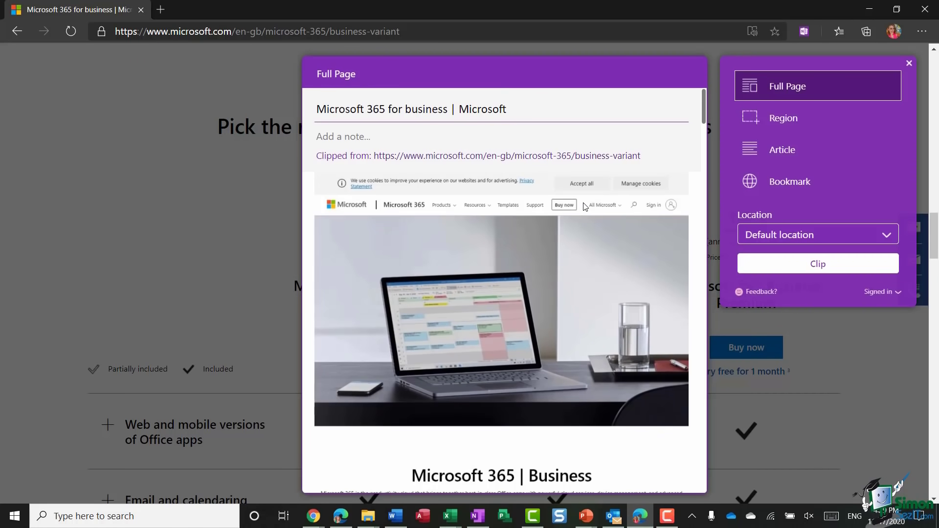
# Capture two clip regions: the Business Basic, Standard and Premium price block, and the Microsoft 365 Apps for business panel
pyautogui.click(800, 119)
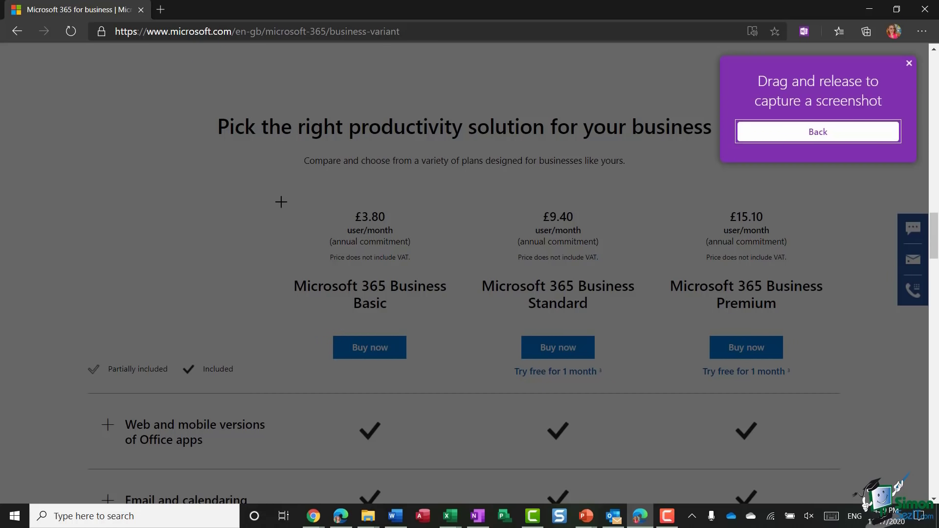
pyautogui.moveTo(273, 197); pyautogui.dragTo(851, 382)
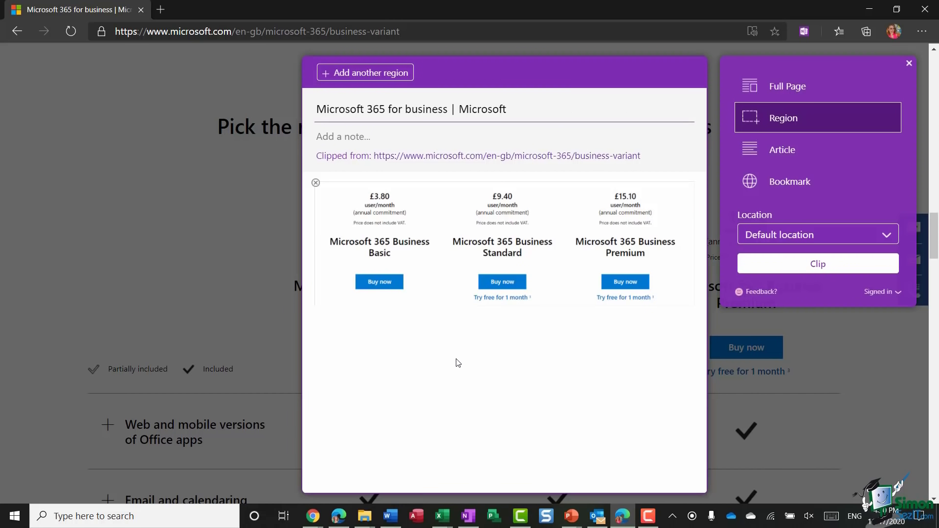
pyautogui.click(376, 73)
pyautogui.scroll(-15, 424, 171)
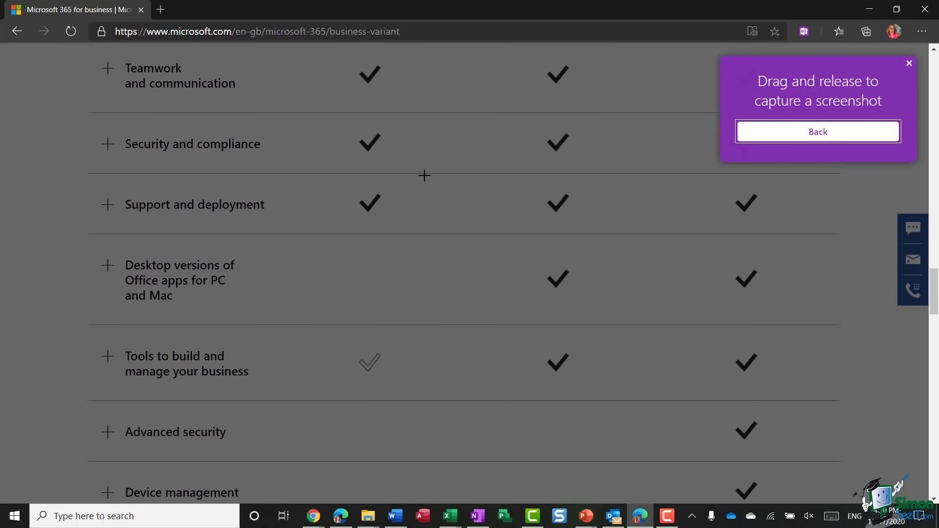
pyautogui.scroll(-6, 424, 175)
pyautogui.scroll(1, 424, 175)
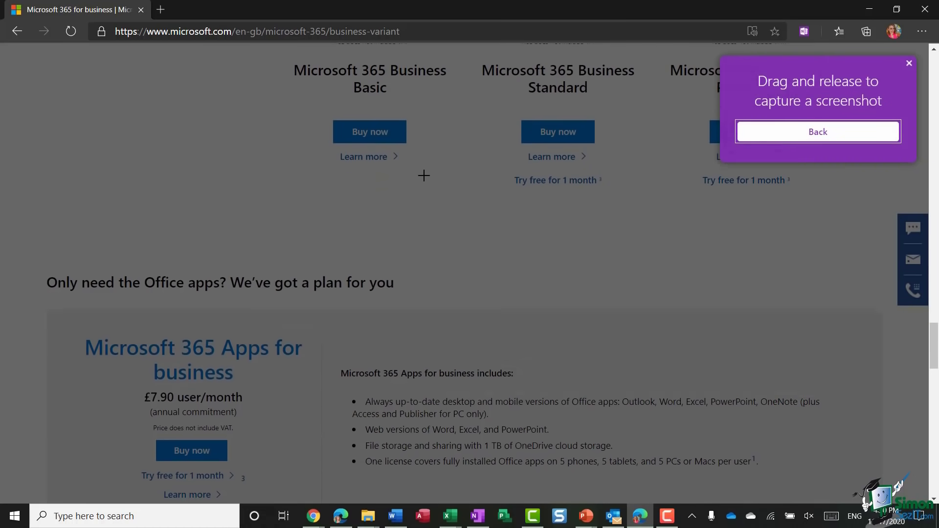
pyautogui.scroll(-4, 424, 175)
pyautogui.scroll(1, 423, 175)
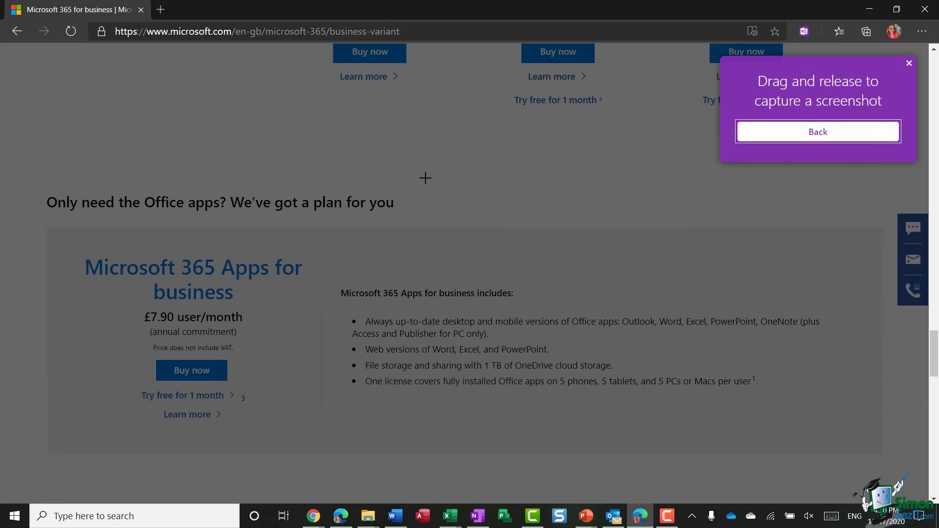
pyautogui.moveTo(66, 236); pyautogui.dragTo(873, 449)
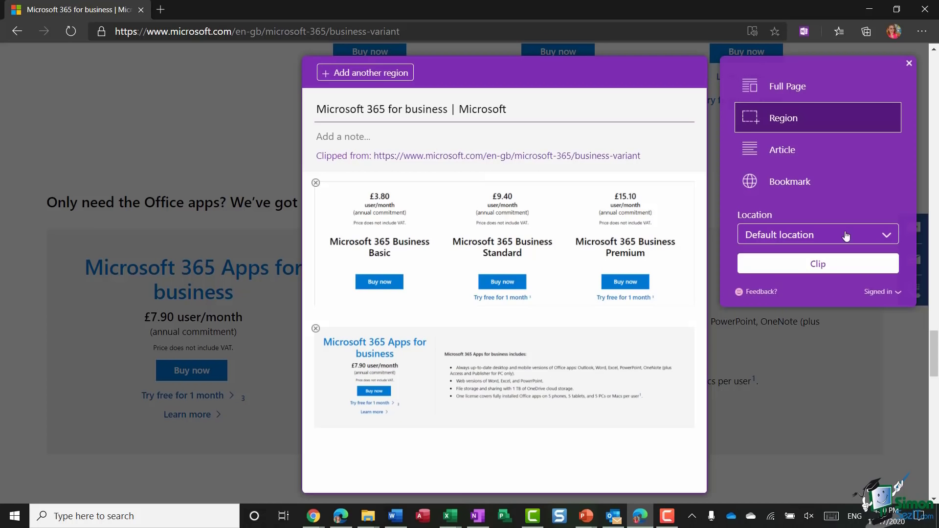
# Set the clip location to Project Artemis > Offices and save the two regions to OneNote
pyautogui.click(886, 236)
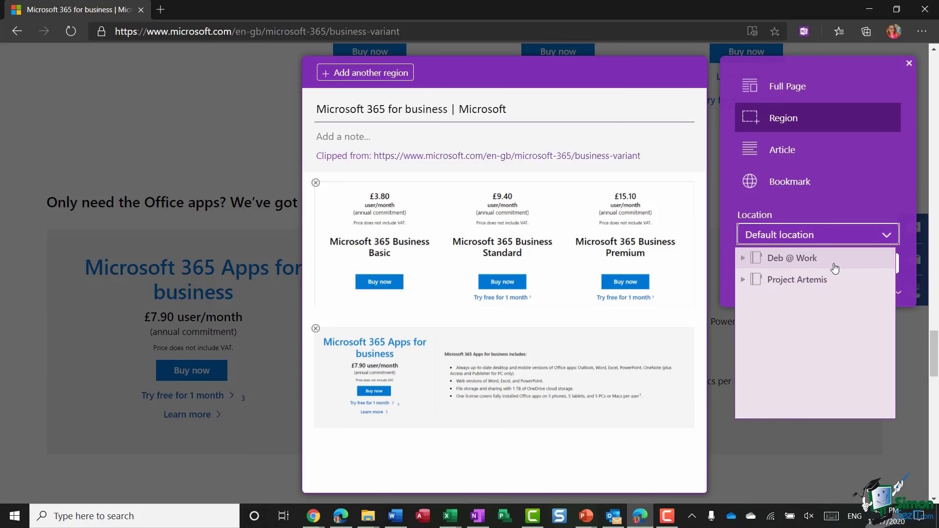
pyautogui.click(742, 279)
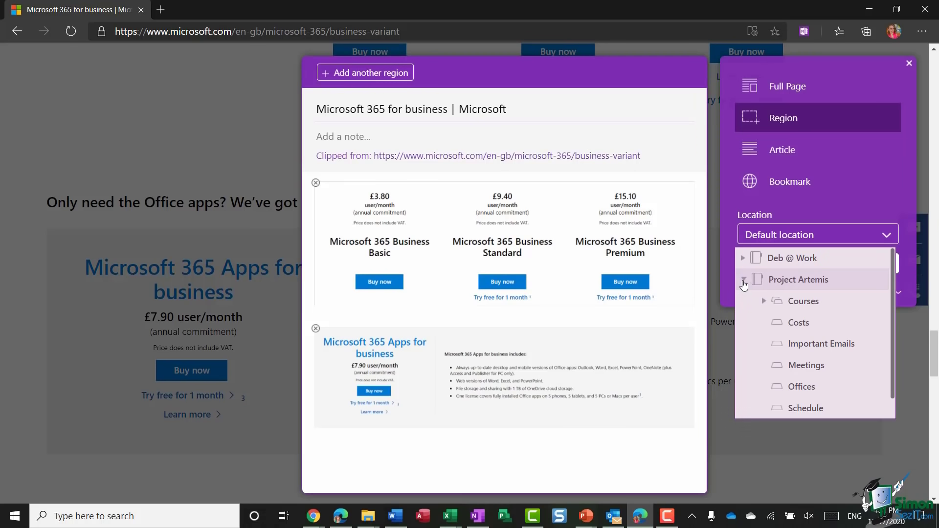
pyautogui.scroll(-1, 875, 294)
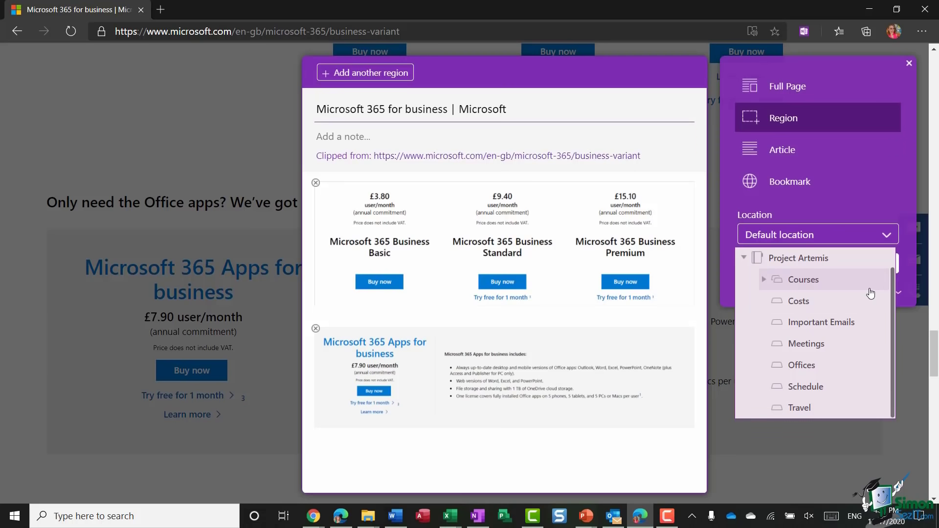
pyautogui.click(844, 365)
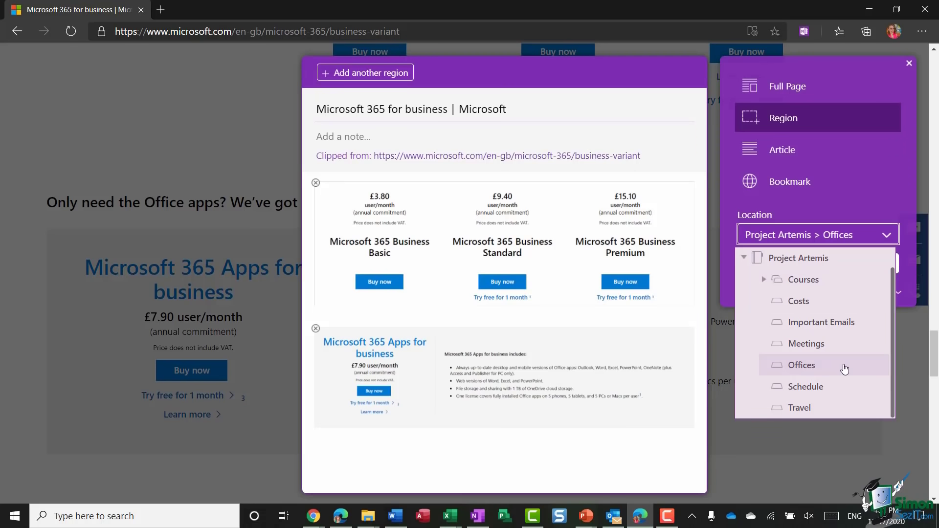
pyautogui.click(807, 367)
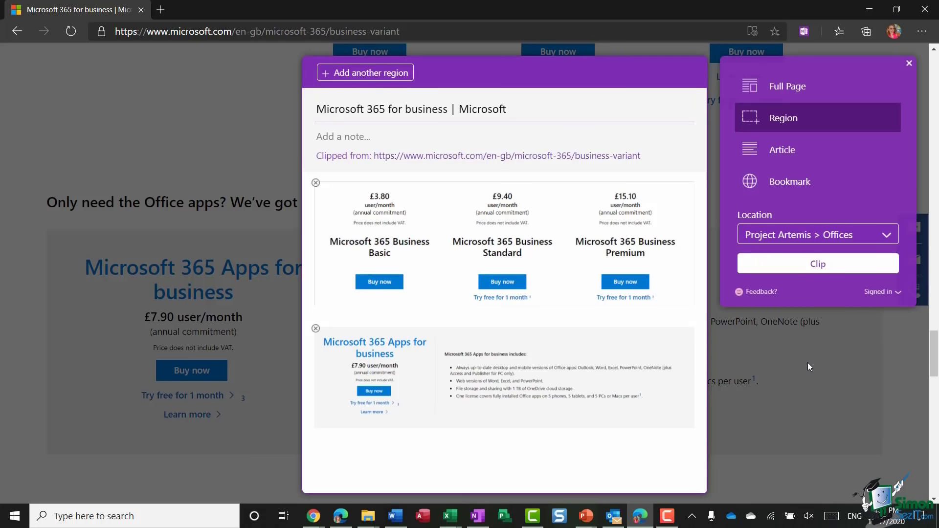
pyautogui.click(818, 264)
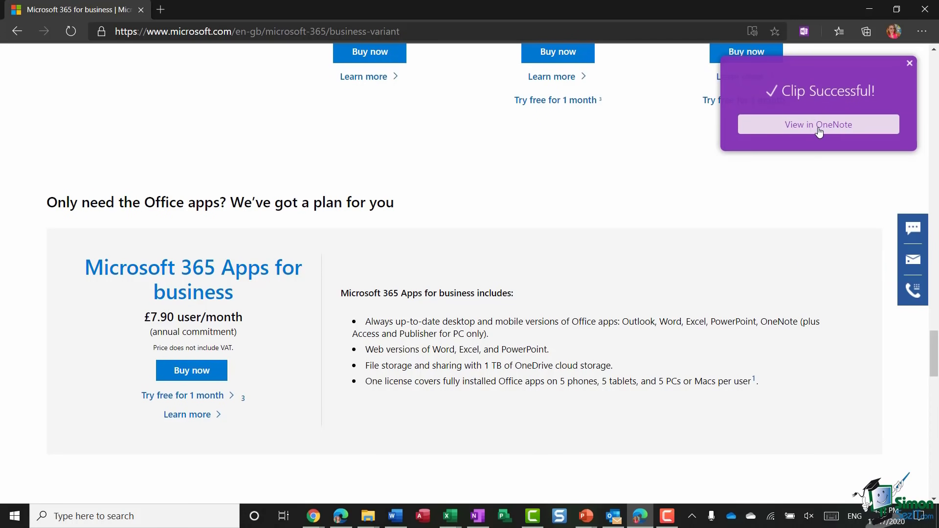
# In OneNote, open the clipped Microsoft 365 for business page in Offices, follow its source link in the browser, and return to OneNote
pyautogui.click(477, 516)
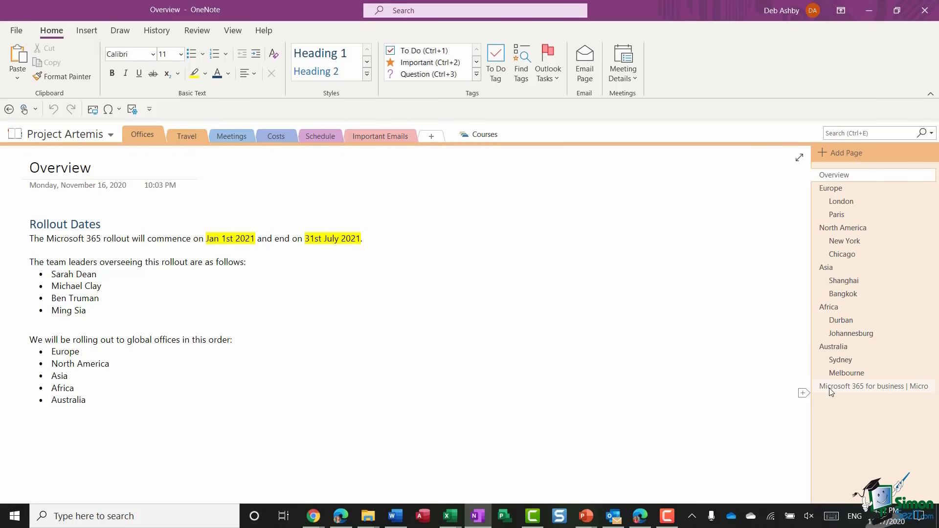
pyautogui.click(848, 388)
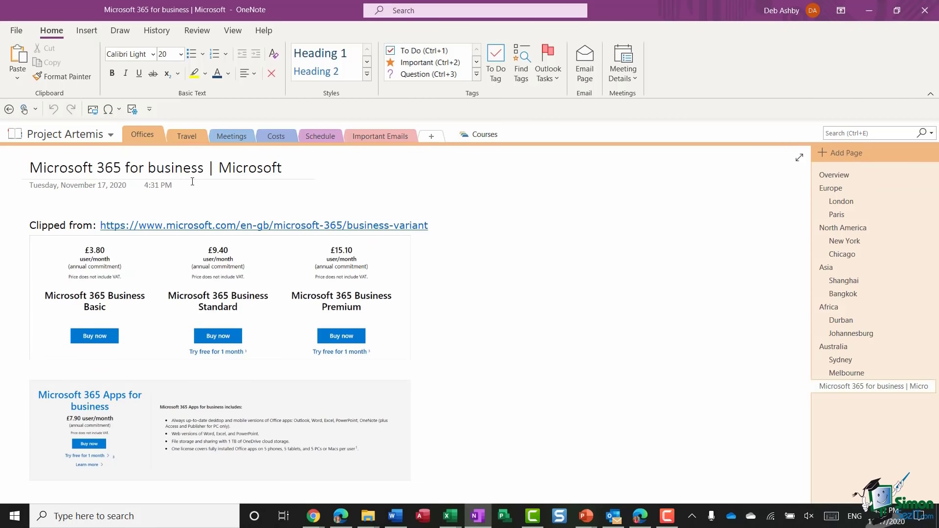
pyautogui.scroll(-1, 510, 249)
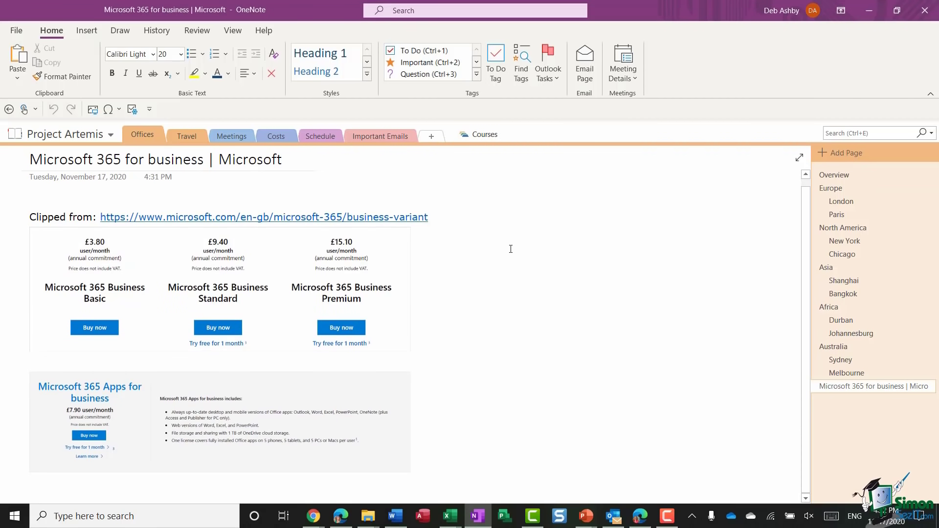
pyautogui.scroll(1, 510, 248)
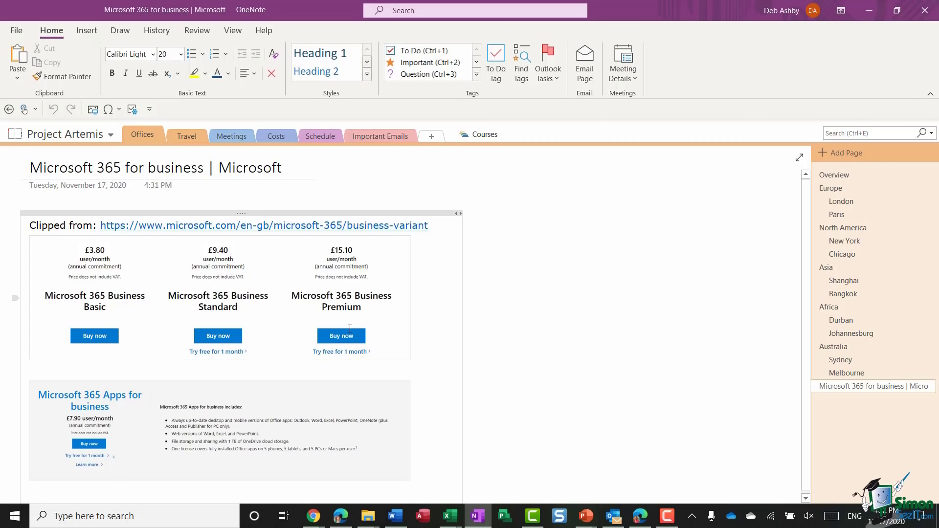
pyautogui.click(333, 226)
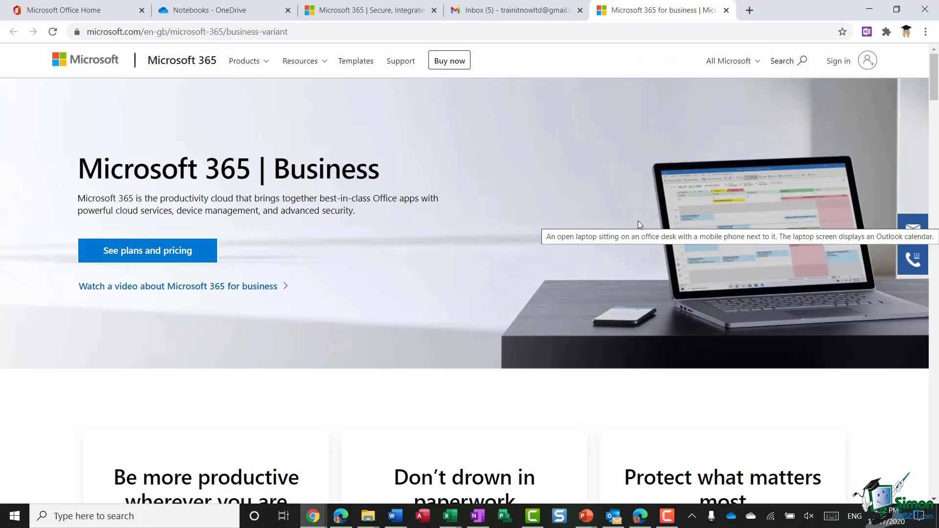
pyautogui.click(478, 516)
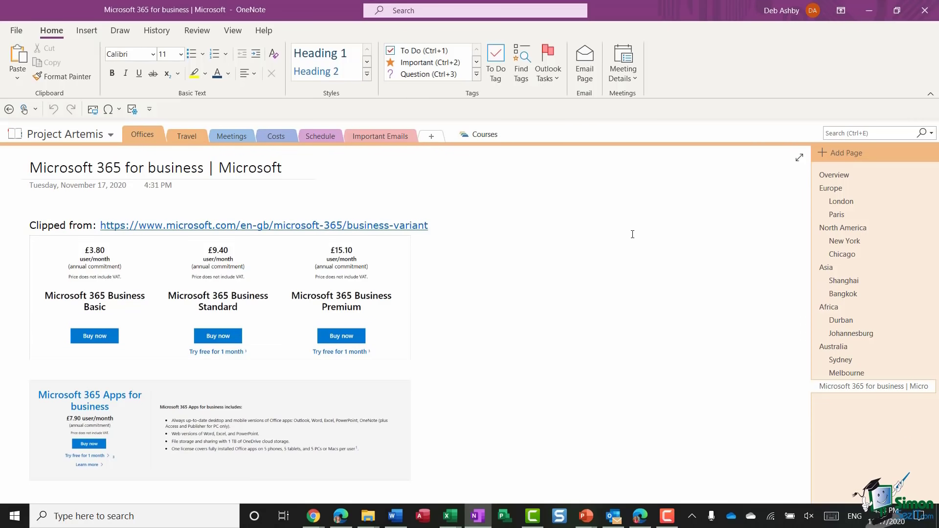
# Cut the whole clipped container and paste it below the office list on the Overview page of Offices
pyautogui.click(311, 212)
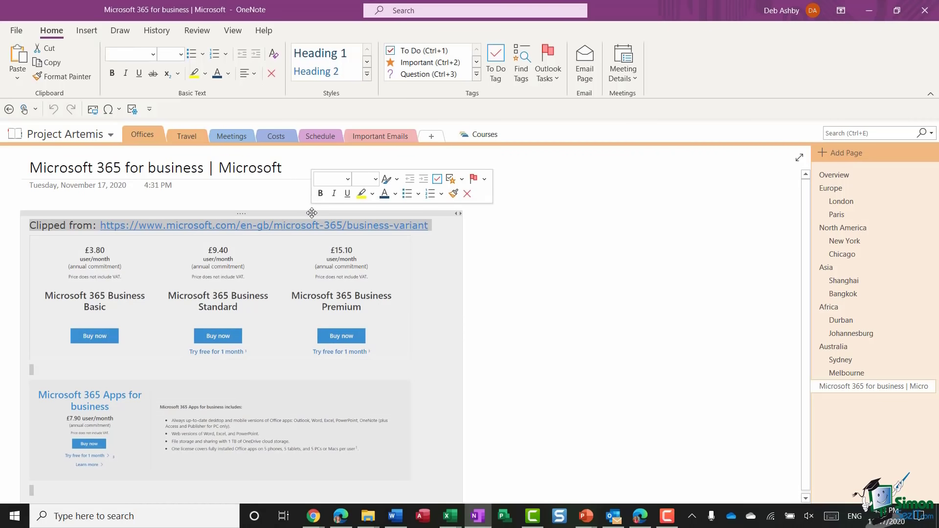
pyautogui.click(49, 48)
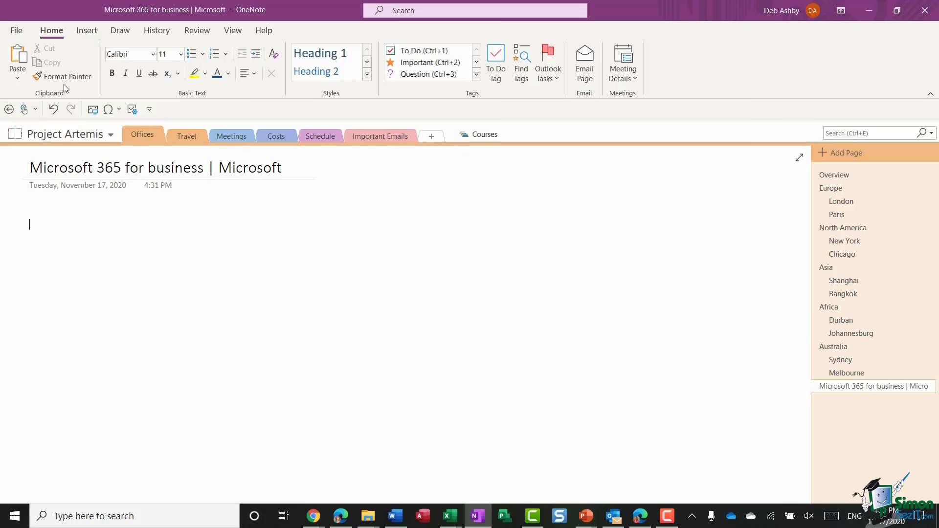
pyautogui.click(145, 136)
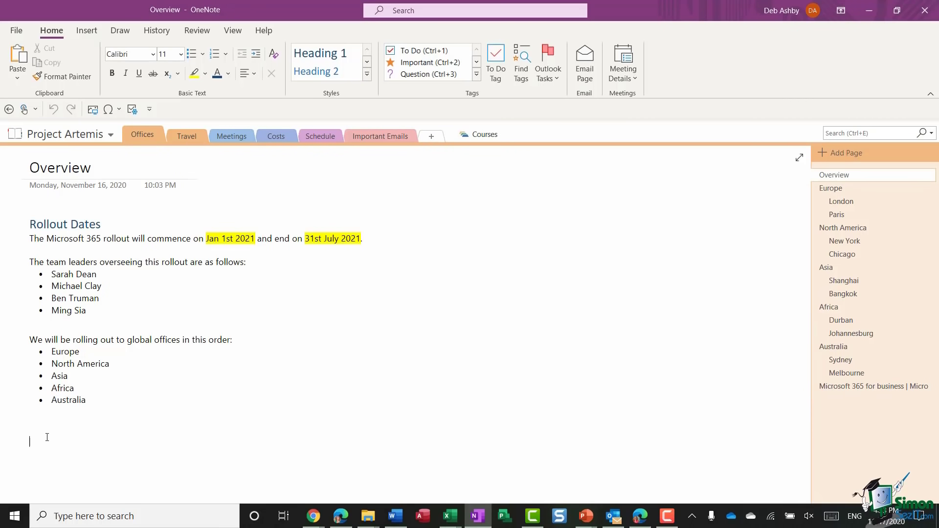
pyautogui.click(22, 56)
# Widen the pasted clip container on the Overview page and move it slightly up toward the office list
pyautogui.moveTo(434, 178); pyautogui.dragTo(545, 177)
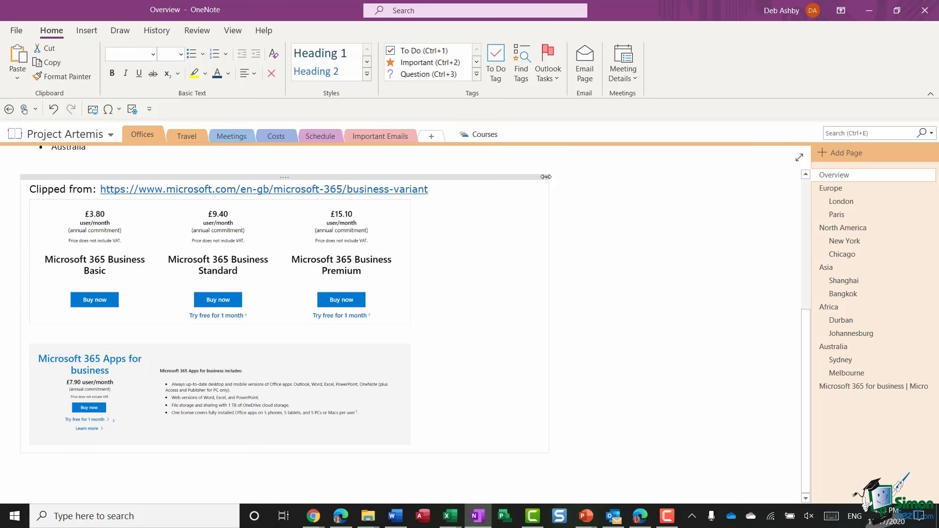
pyautogui.click(627, 300)
pyautogui.click(627, 287)
pyautogui.scroll(3, 496, 303)
pyautogui.moveTo(453, 352); pyautogui.dragTo(450, 342)
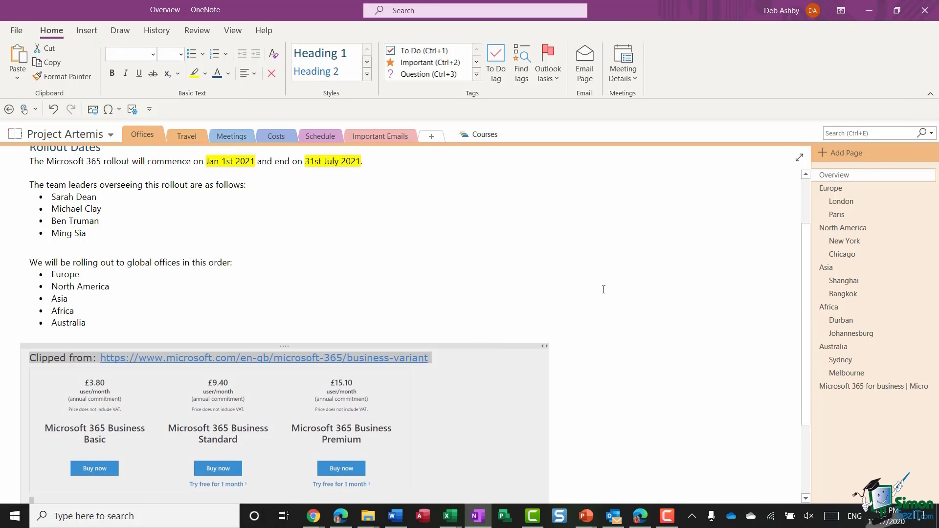
# Delete the emptied Microsoft 365 for business page from the Offices section
pyautogui.click(602, 290)
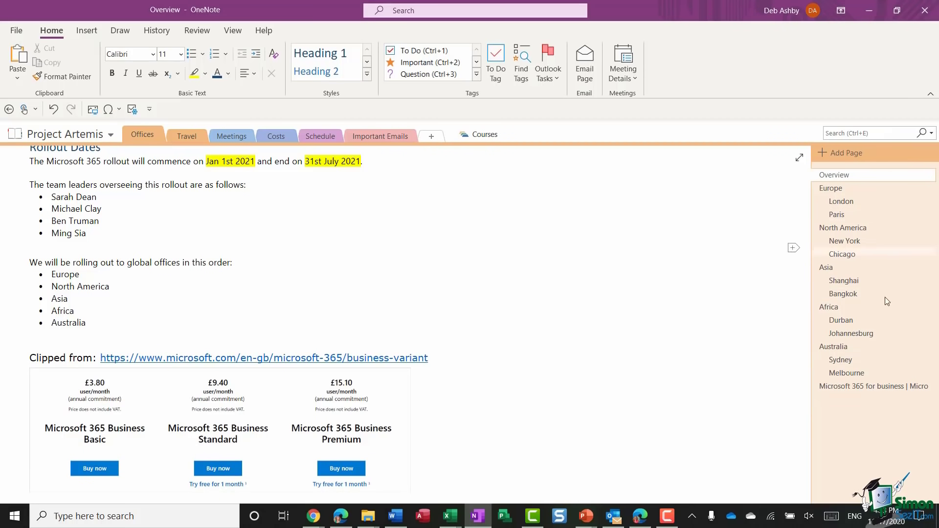
pyautogui.click(862, 387)
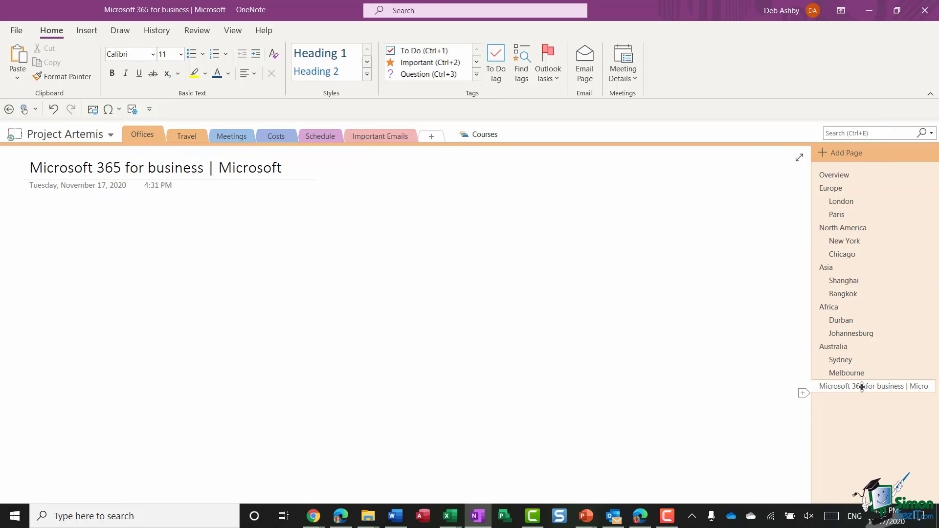
pyautogui.rightClick(862, 386)
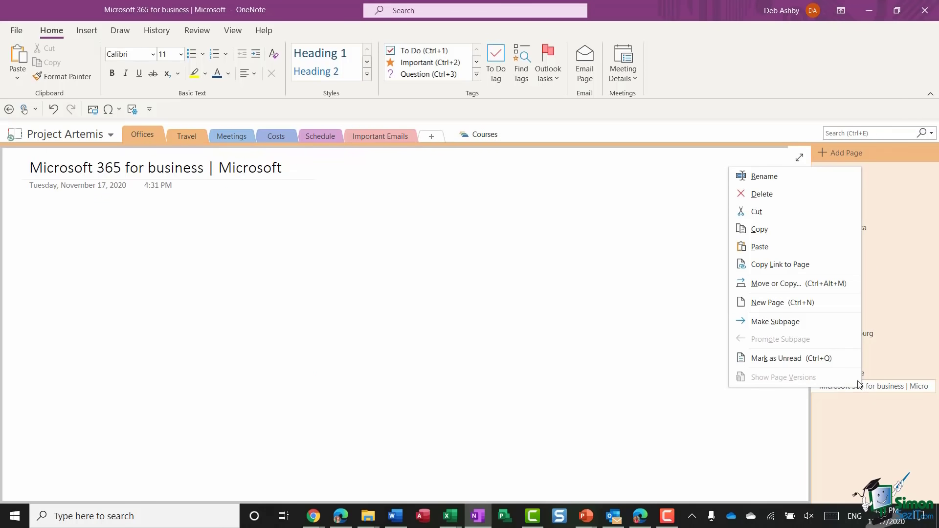
pyautogui.click(764, 196)
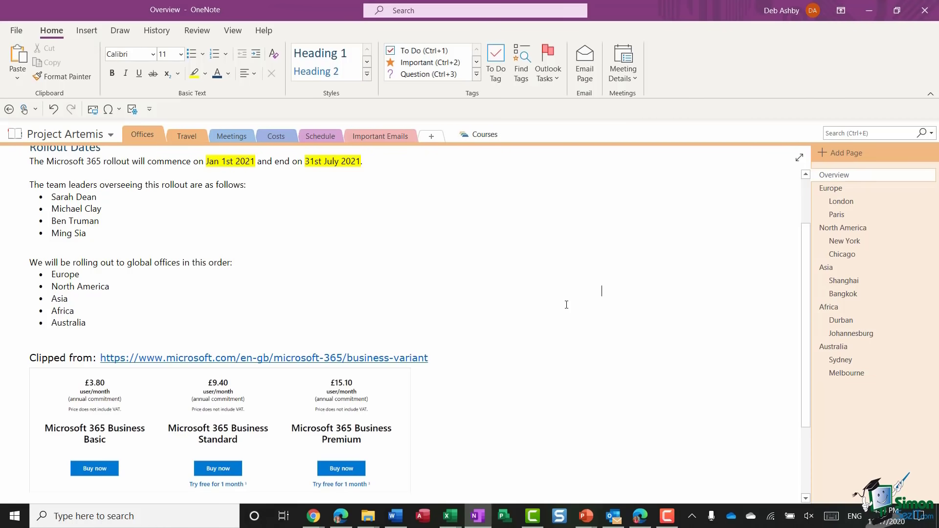
pyautogui.scroll(3, 566, 304)
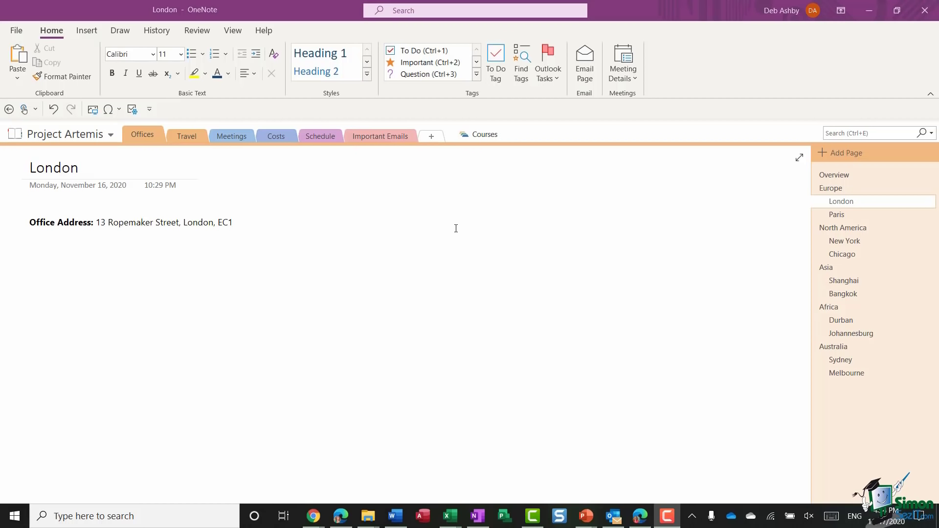
# Insert a screen clipping of the Google Maps area around Moorgate and Liverpool Street below the office address on the London page
pyautogui.click(84, 31)
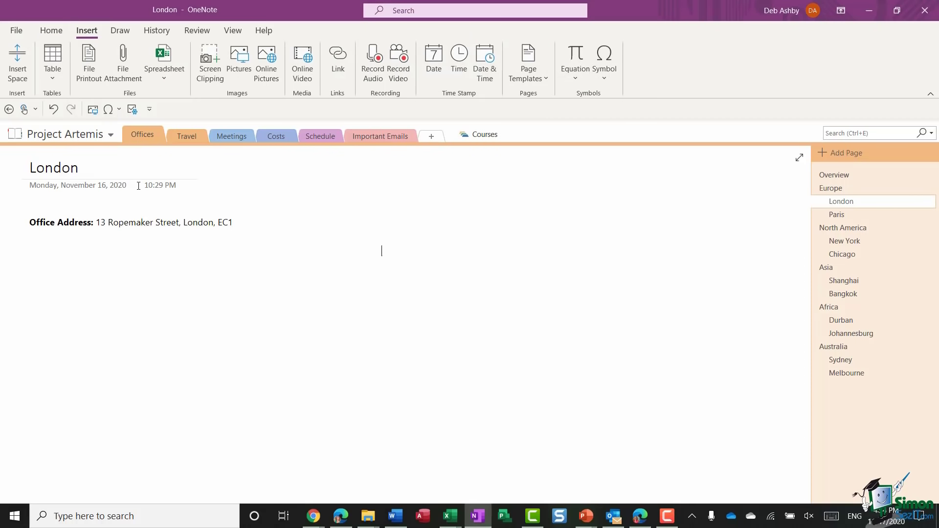
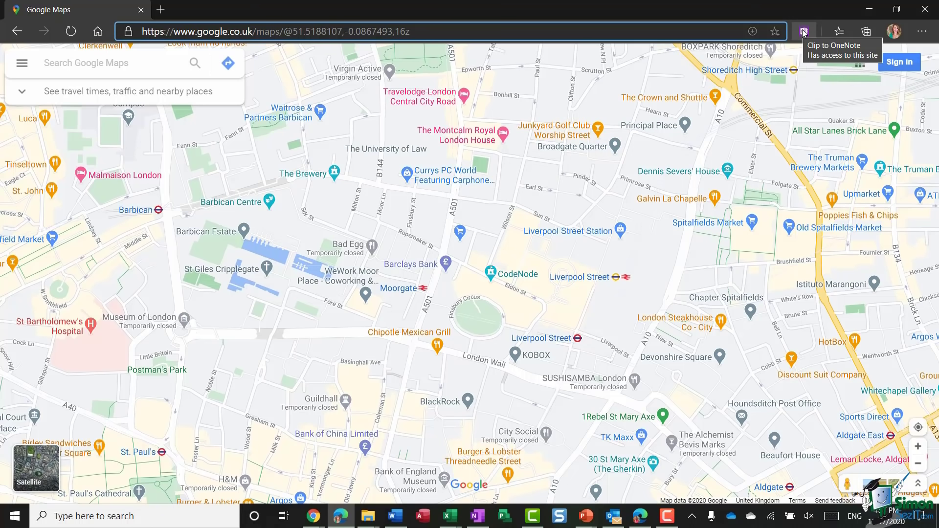
pyautogui.click(477, 516)
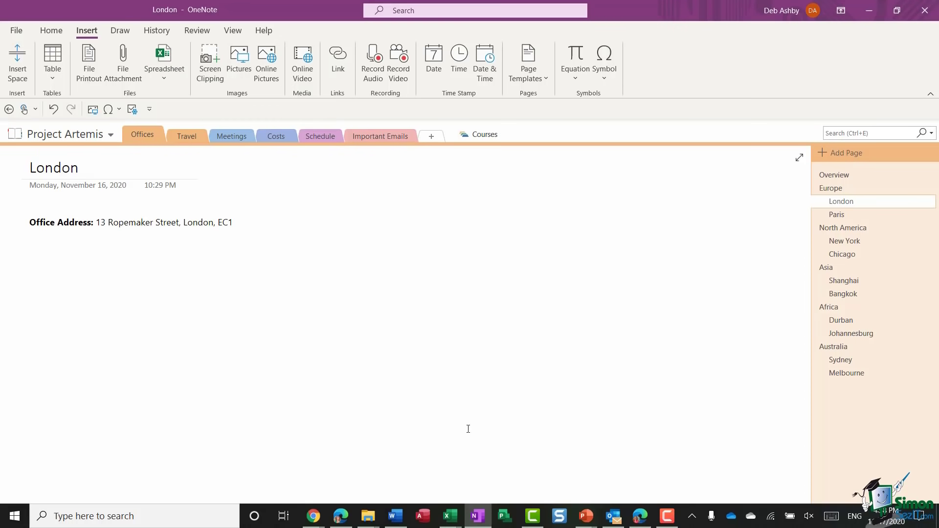
pyautogui.click(341, 516)
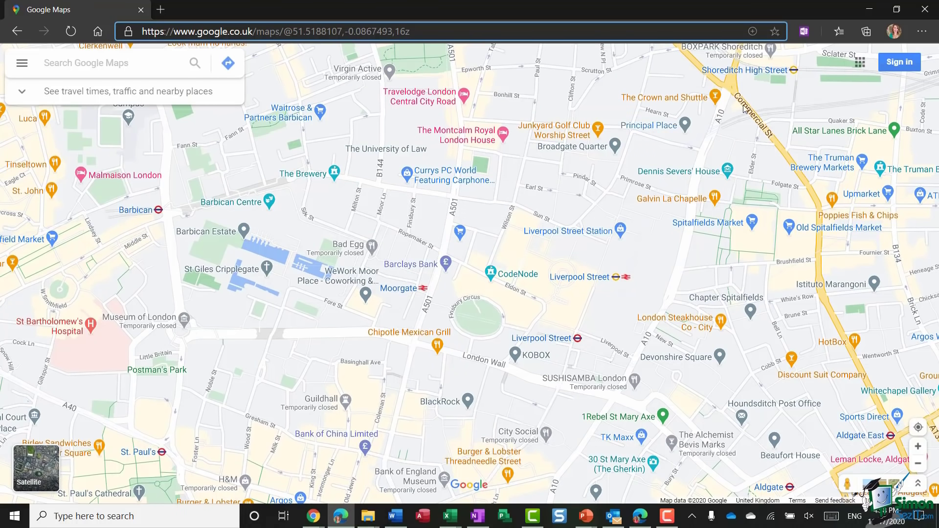
pyautogui.click(478, 515)
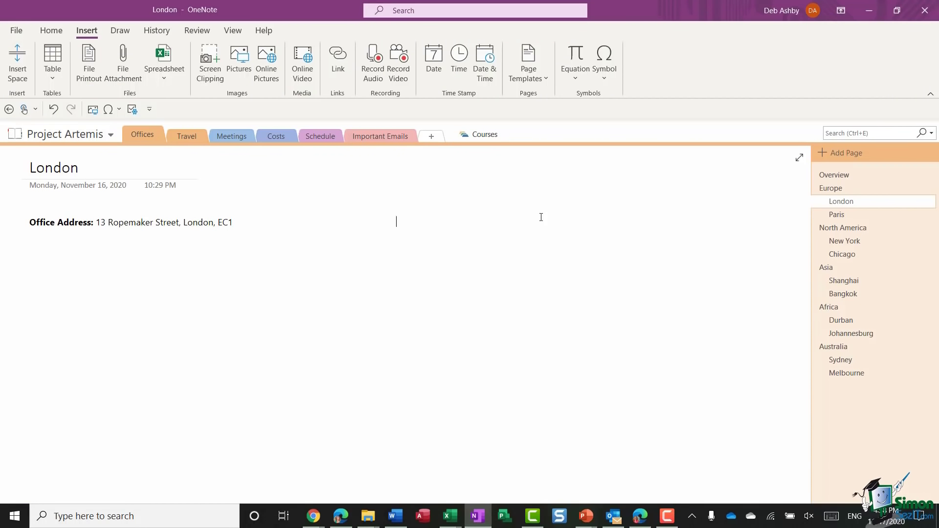
pyautogui.click(254, 245)
pyautogui.click(211, 68)
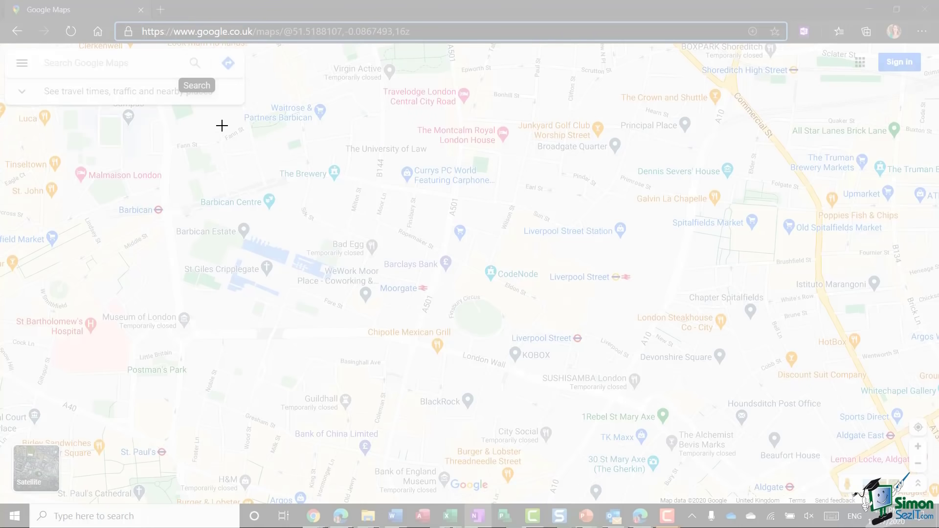
pyautogui.moveTo(212, 122); pyautogui.dragTo(715, 394)
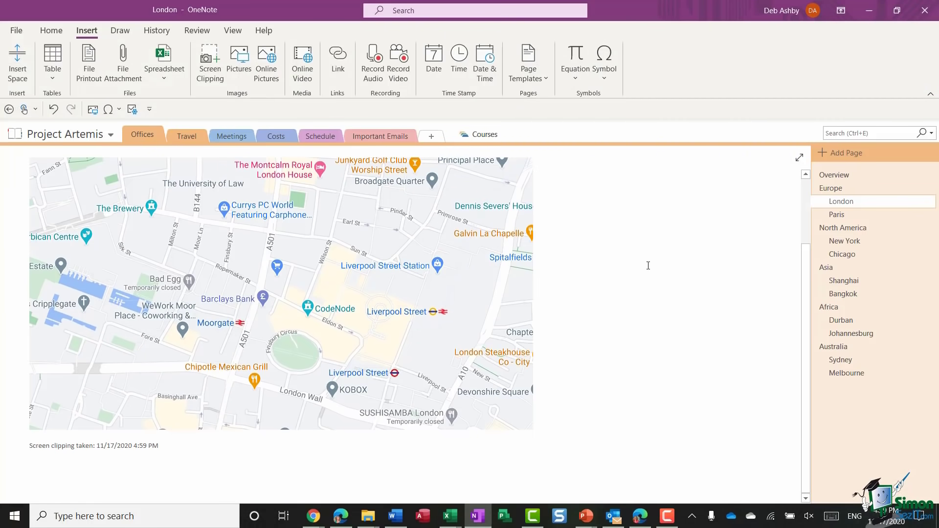
# Delete the screen clipping timestamp line beneath the London map
pyautogui.scroll(3, 647, 265)
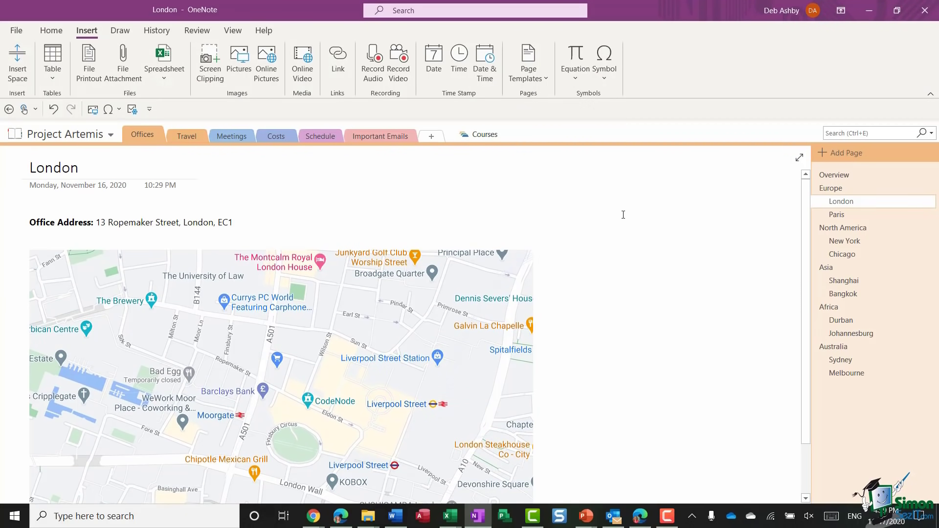
pyautogui.scroll(-2, 619, 214)
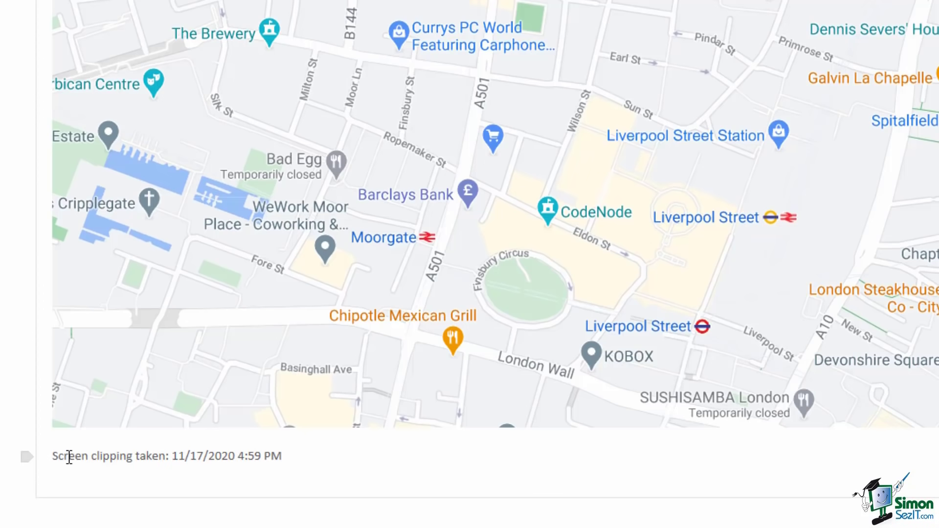
pyautogui.click(28, 456)
pyautogui.click(28, 456)
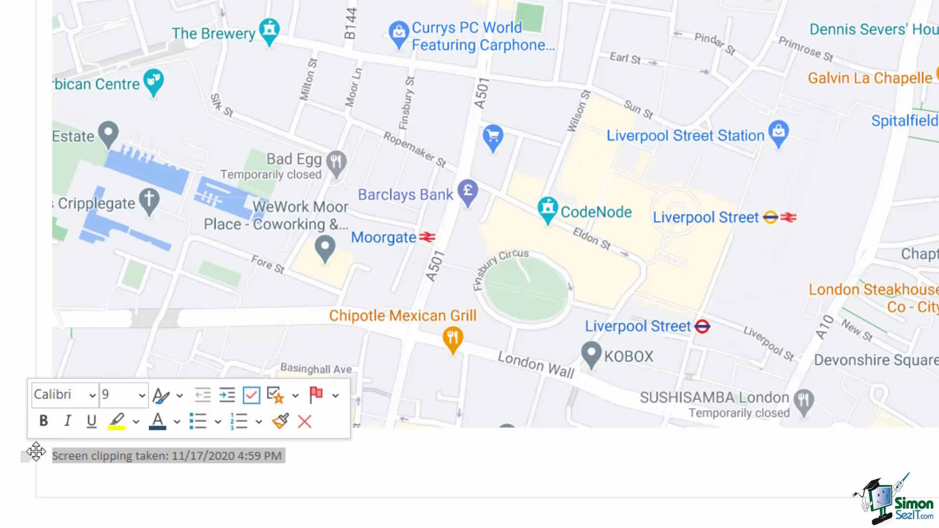
pyautogui.press('Delete')
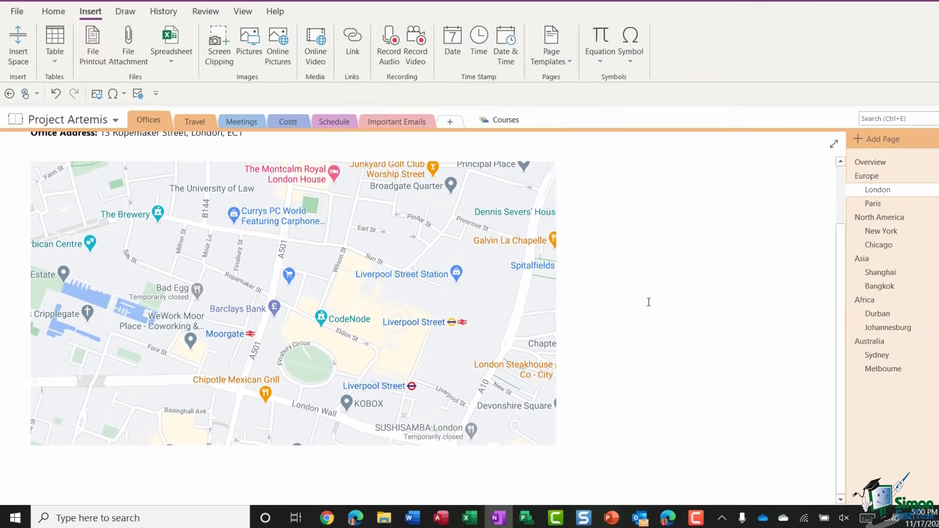
# Shrink the map clipping on the London page to a smaller width and height
pyautogui.click(761, 83)
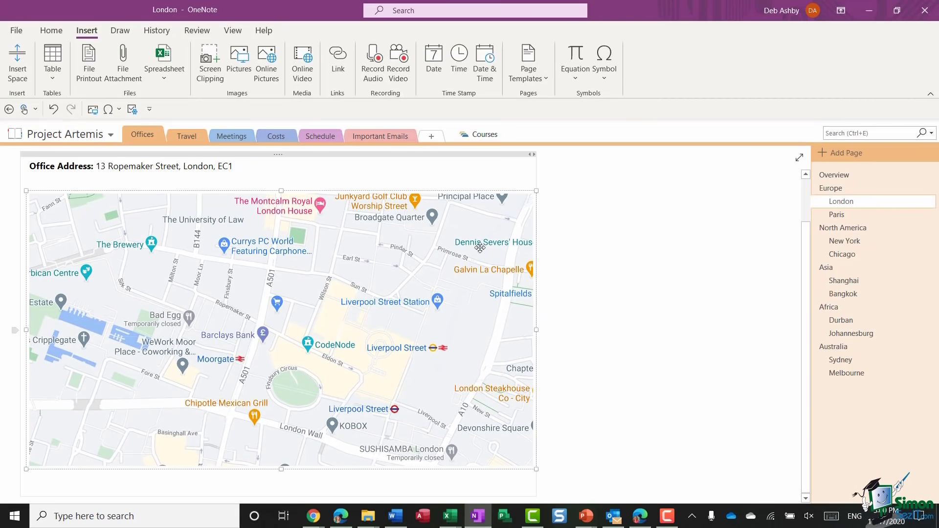
pyautogui.moveTo(533, 191); pyautogui.dragTo(511, 191)
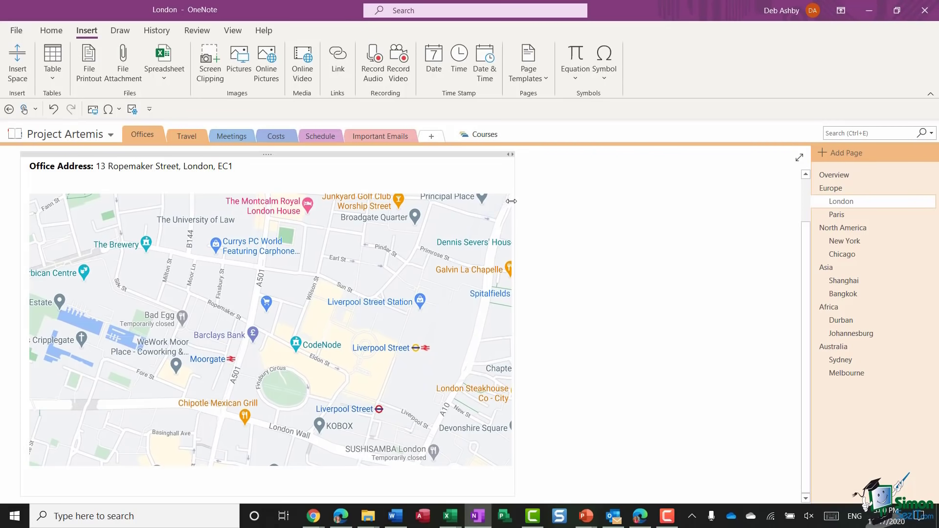
pyautogui.moveTo(268, 468); pyautogui.dragTo(268, 453)
pyautogui.moveTo(511, 453); pyautogui.dragTo(455, 421)
# Check the map image's language options for making its text searchable, leaving the setting as it is
pyautogui.click(394, 216)
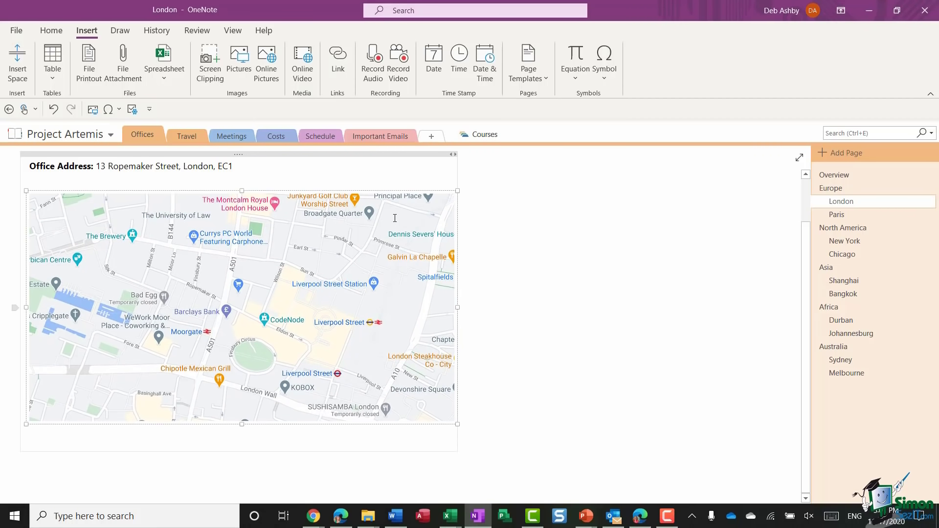
pyautogui.rightClick(394, 215)
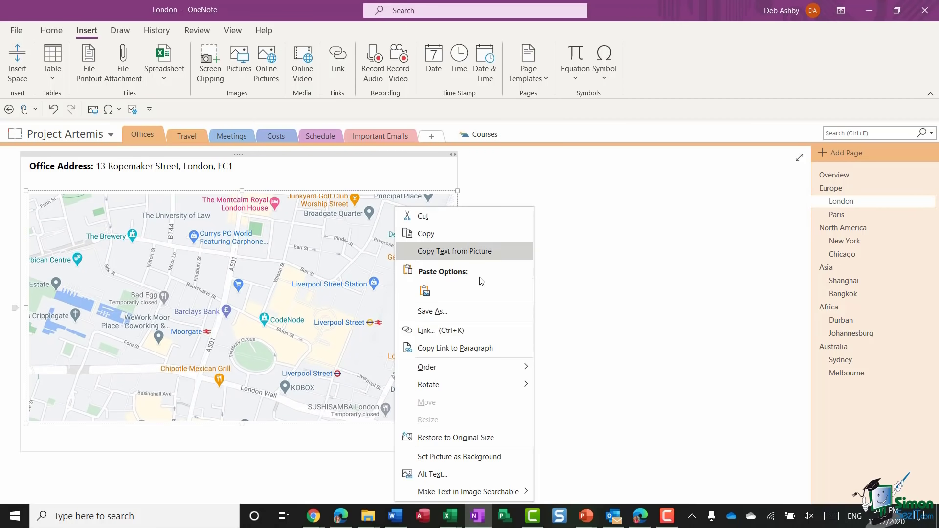
pyautogui.moveTo(430, 494)
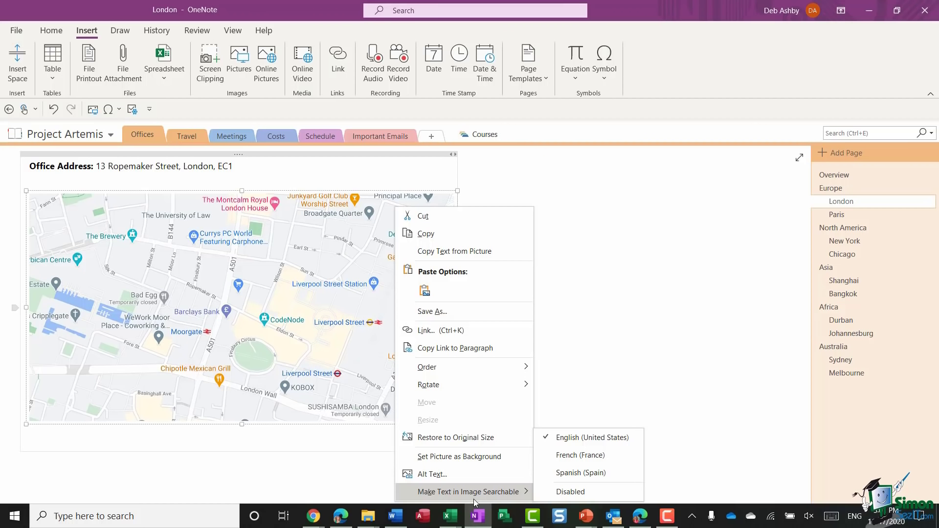
pyautogui.click(574, 251)
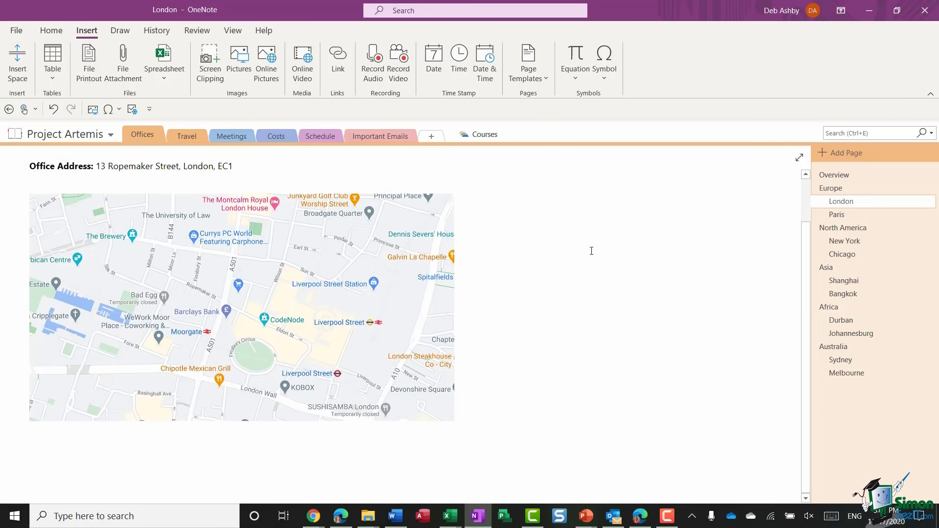
pyautogui.scroll(1, 591, 250)
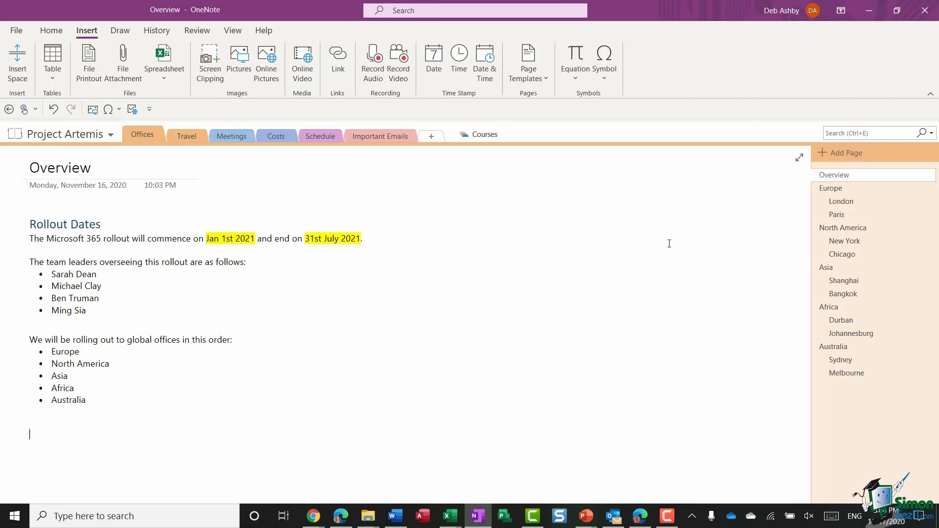
# Insert a screen clipping of the Team Leader Assignments heading, bullets and table from Word below the office list on the Overview page
pyautogui.click(395, 515)
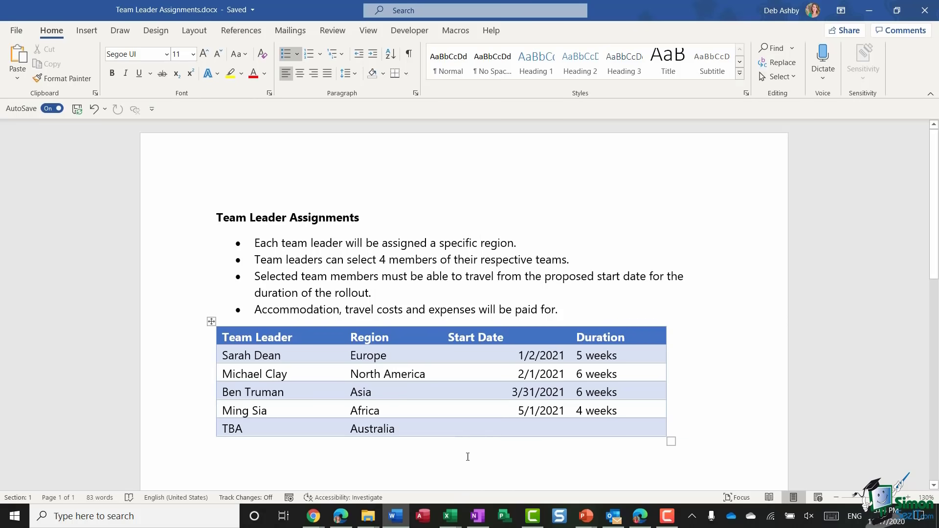
pyautogui.click(476, 517)
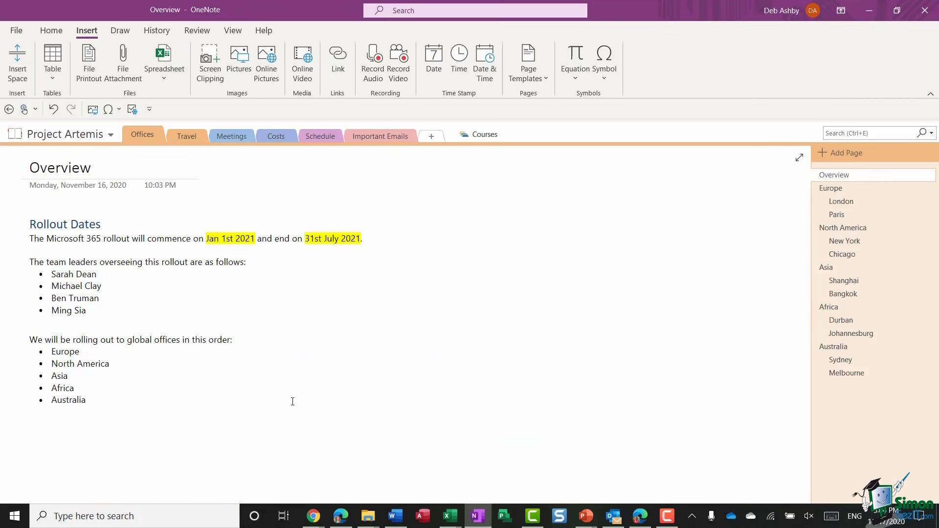
pyautogui.click(214, 68)
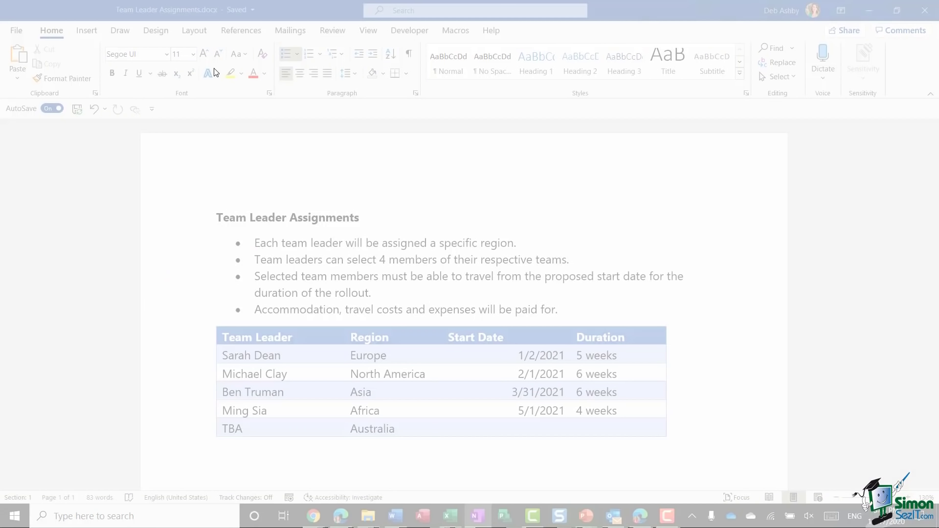
pyautogui.moveTo(194, 202); pyautogui.dragTo(698, 455)
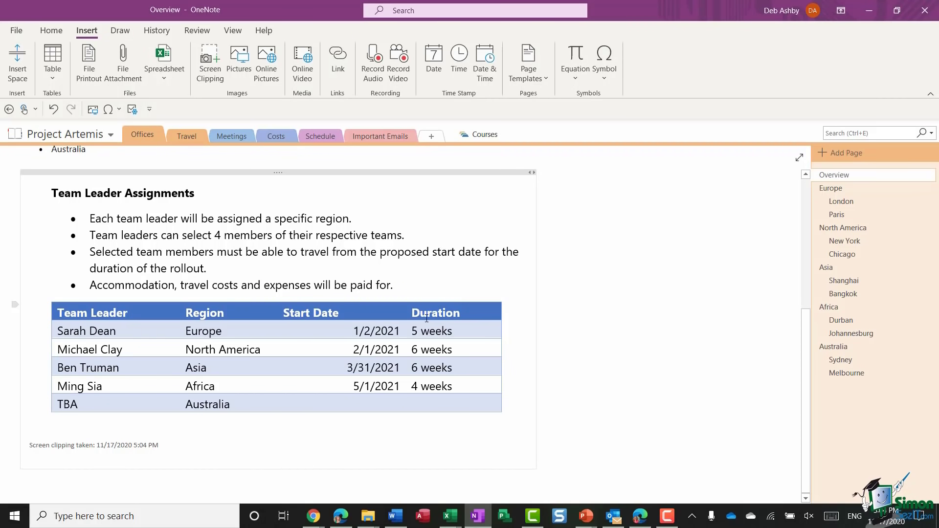
# Scale down the Team Leader Assignments clipping on the Overview page
pyautogui.click(532, 299)
pyautogui.moveTo(537, 434); pyautogui.dragTo(461, 373)
pyautogui.click(567, 297)
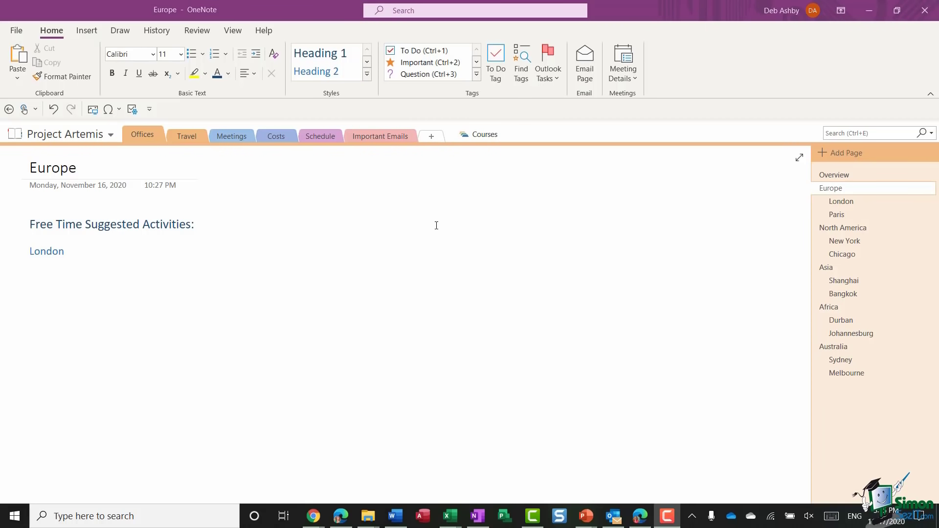
# Check which heading styles the Free Time Suggested Activities and London lines use on the Europe page
pyautogui.click(88, 31)
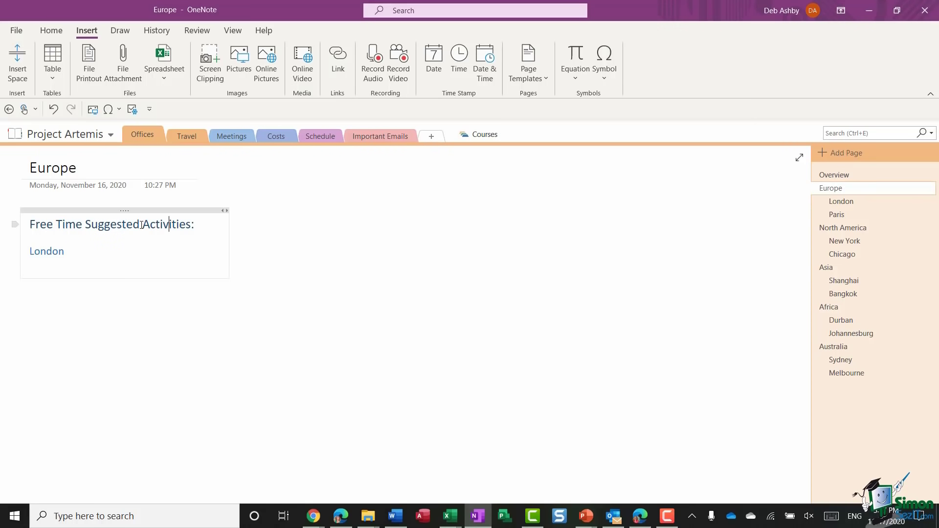
pyautogui.click(52, 30)
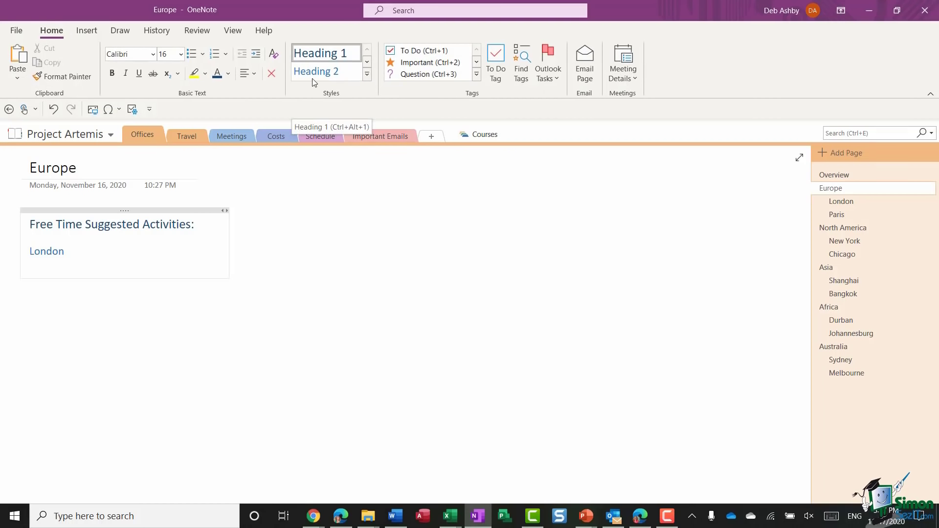
pyautogui.click(55, 251)
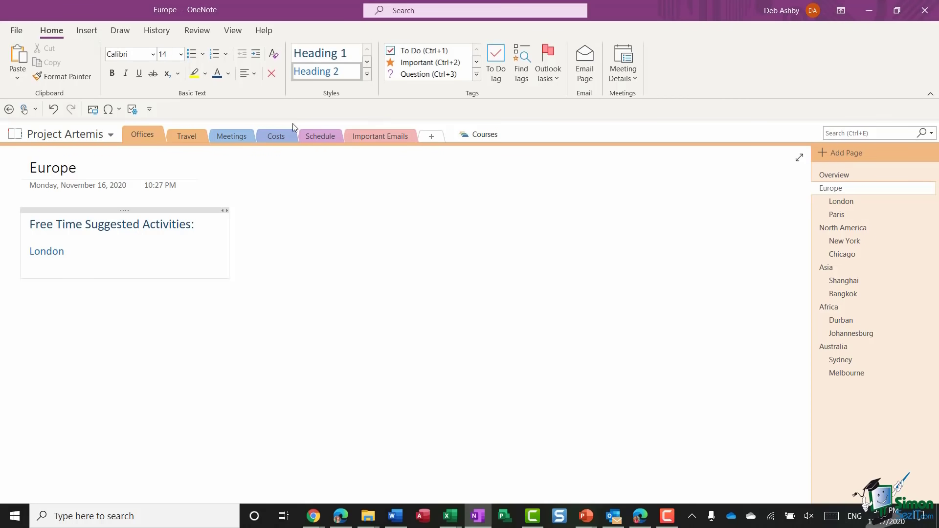
# Insert the pictures London Eye.jpg and Tower Bridge.jpeg below the London heading on the Europe page, leaving a blank line above them
pyautogui.click(80, 254)
pyautogui.press('Return')
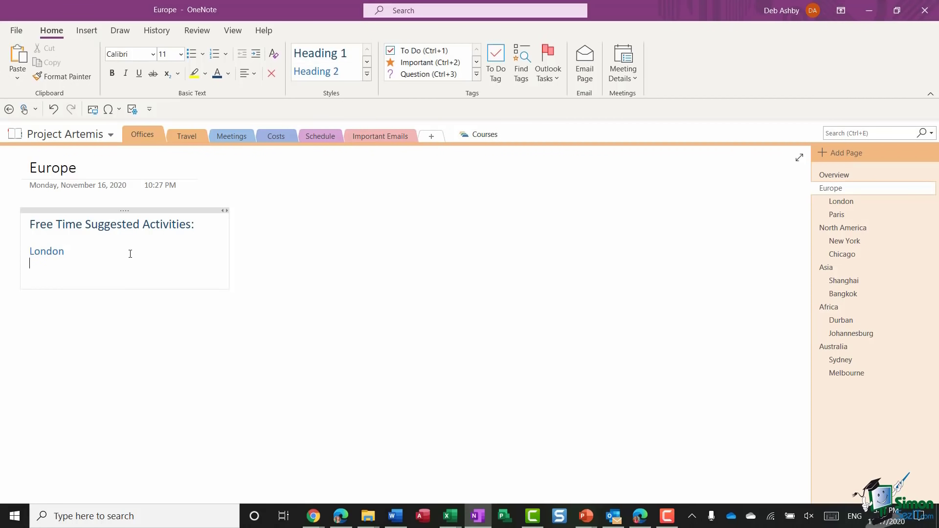
pyautogui.press('Return')
pyautogui.click(94, 33)
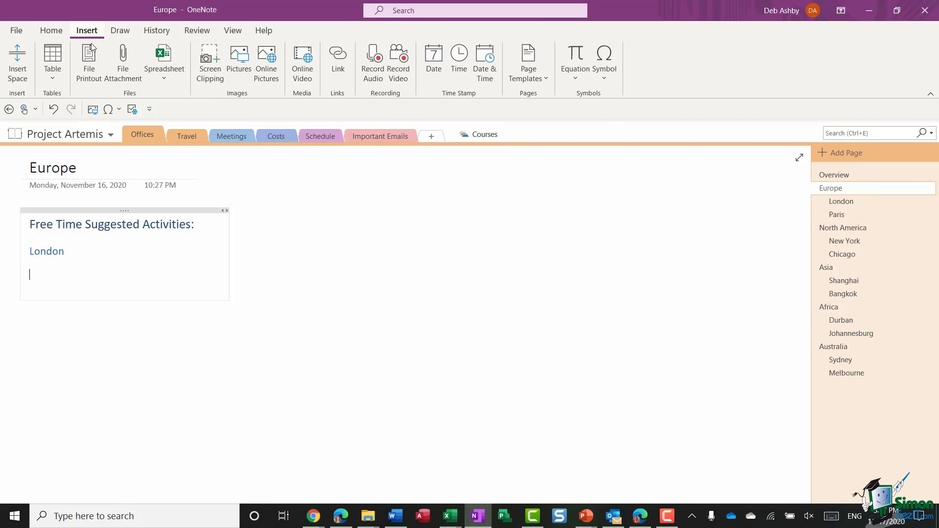
pyautogui.click(247, 71)
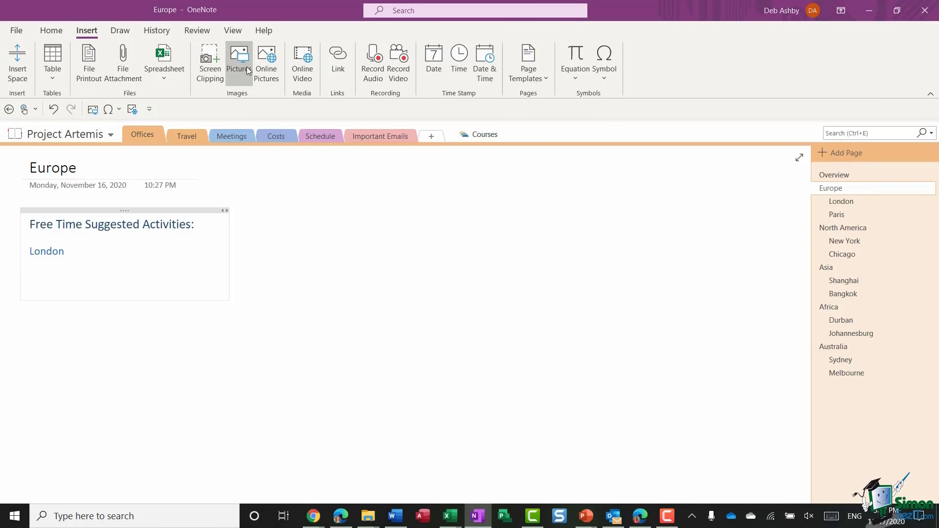
pyautogui.moveTo(254, 10); pyautogui.dragTo(450, 73)
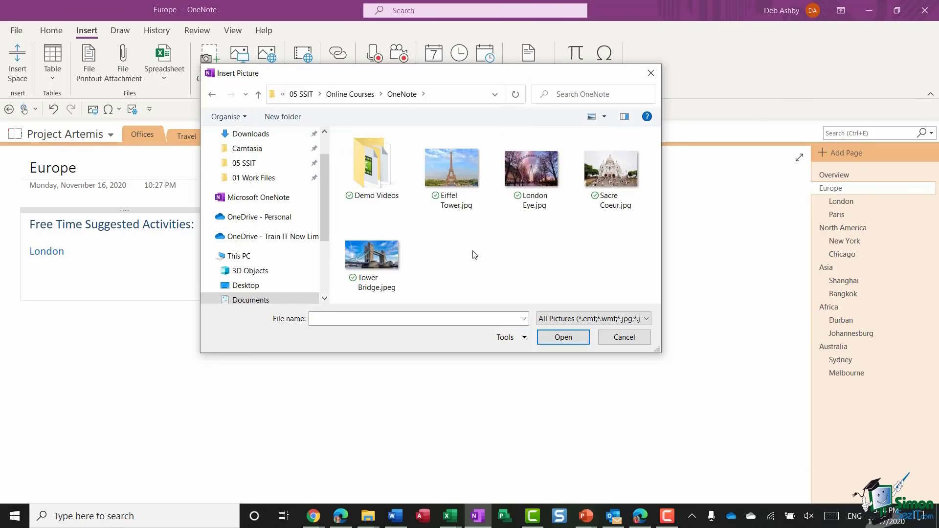
pyautogui.click(372, 262)
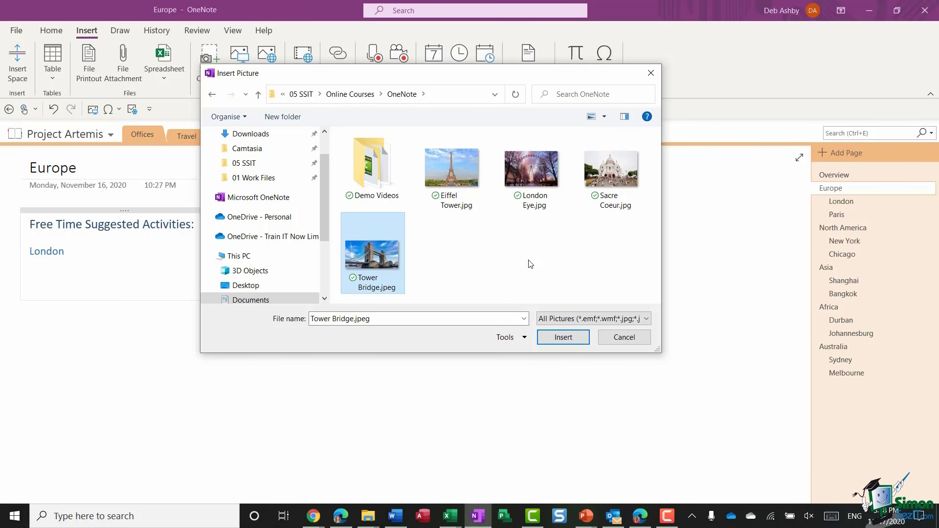
pyautogui.keyDown('ctrl'); pyautogui.click(530, 172); pyautogui.keyUp('ctrl')
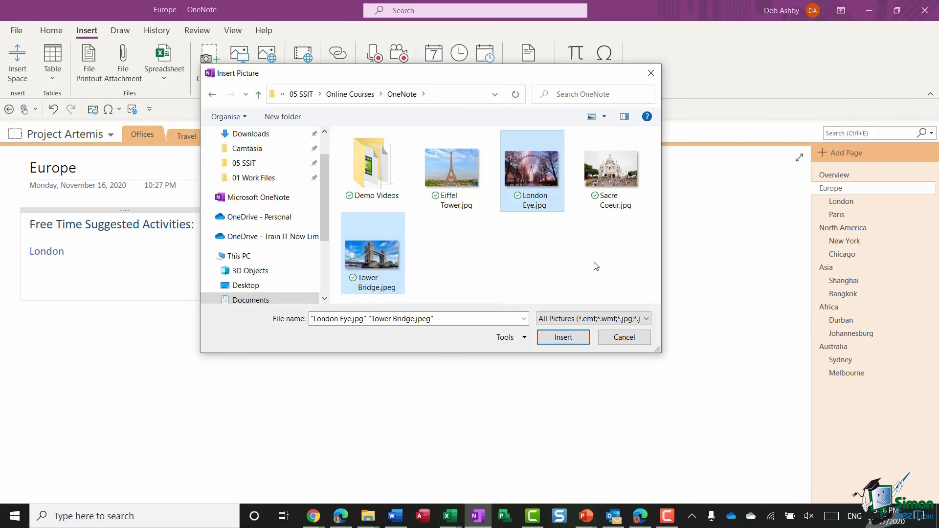
pyautogui.click(565, 337)
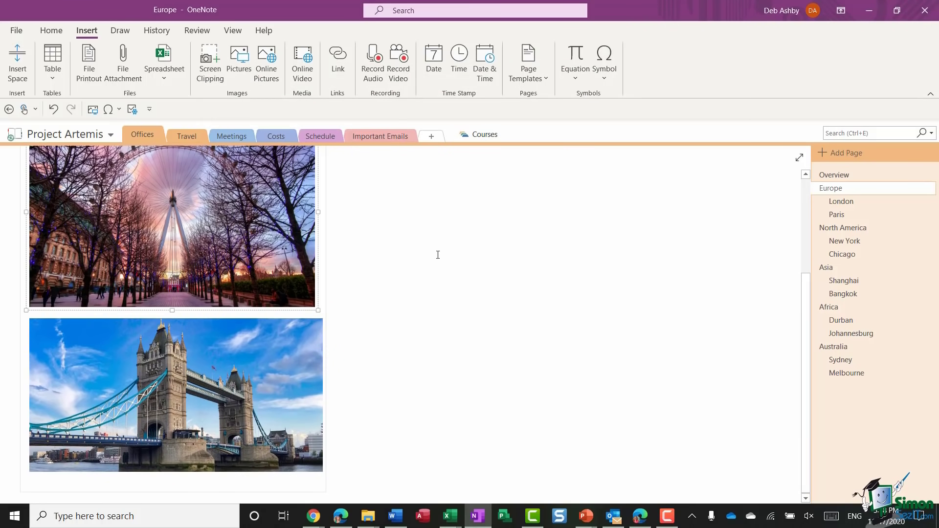
# Look over how the two inserted London pictures are laid out inside their note container
pyautogui.scroll(3, 426, 262)
pyautogui.scroll(1, 425, 262)
pyautogui.scroll(-2, 426, 264)
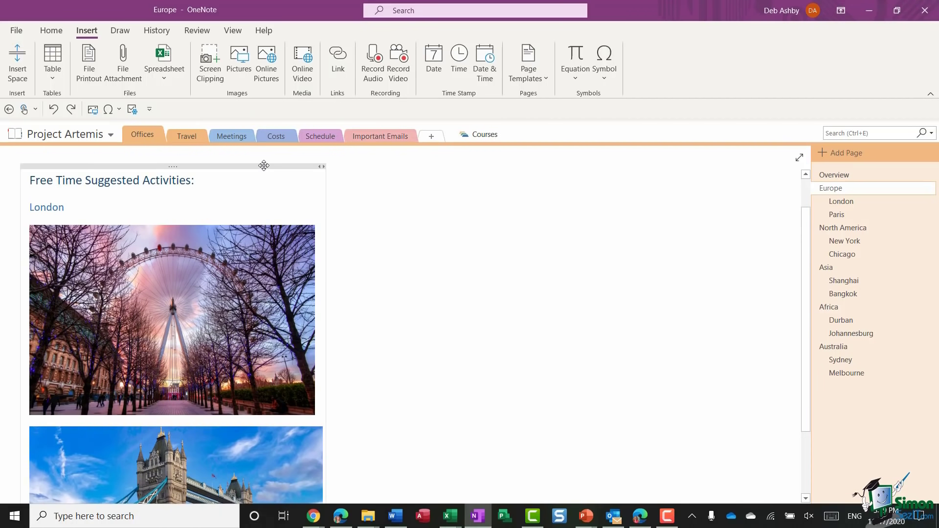
pyautogui.click(264, 167)
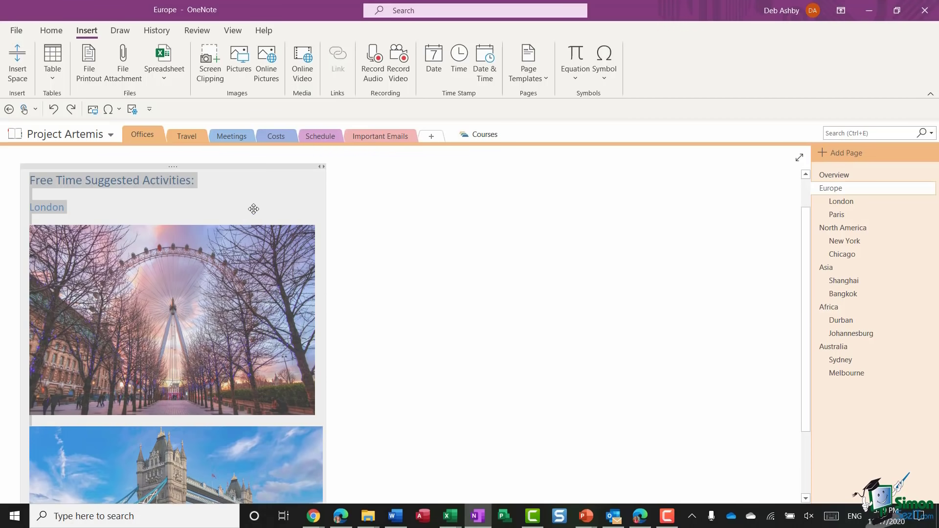
pyautogui.click(405, 275)
pyautogui.scroll(-2, 361, 297)
pyautogui.scroll(1, 386, 292)
pyautogui.scroll(-1, 386, 292)
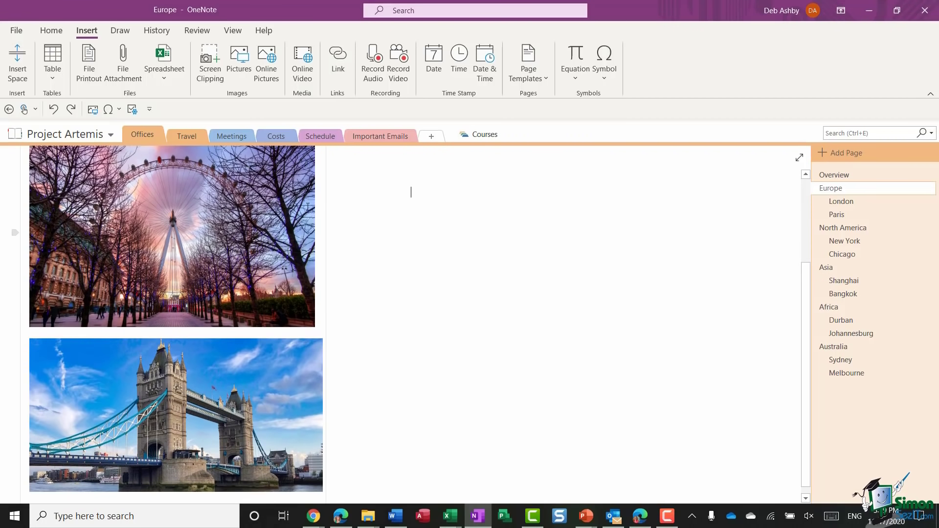
pyautogui.scroll(2, 400, 237)
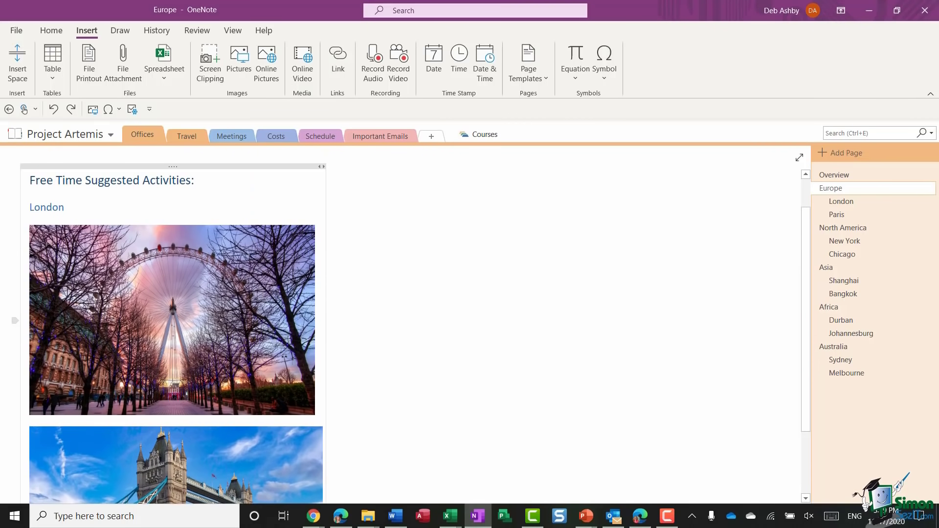
# Try placing the Tower Bridge picture beside the London Eye picture and enlarging it to the same height
pyautogui.scroll(-2, 411, 192)
pyautogui.click(203, 364)
pyautogui.moveTo(203, 364); pyautogui.dragTo(593, 229)
pyautogui.moveTo(613, 281); pyautogui.dragTo(521, 202)
pyautogui.scroll(3, 565, 239)
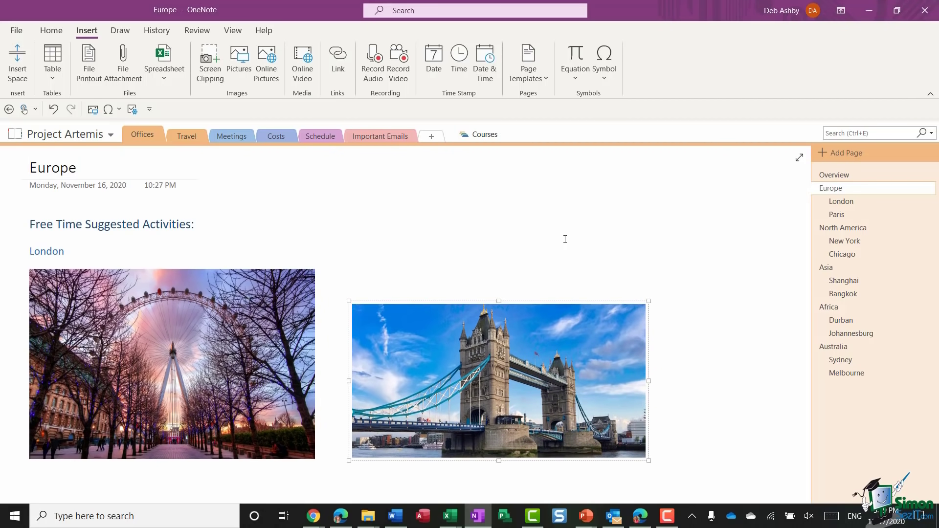
pyautogui.moveTo(649, 300); pyautogui.dragTo(713, 267)
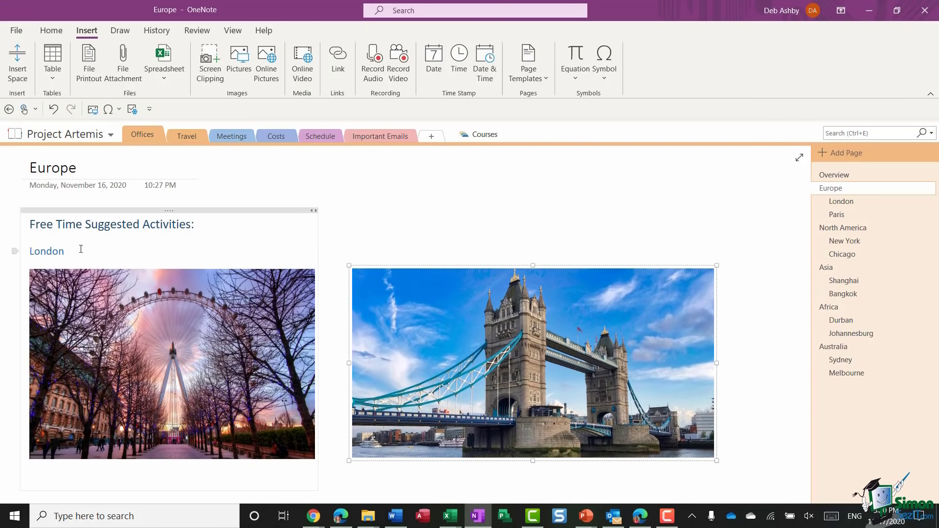
# Try adding two blank lines below the London heading and realigning the Tower Bridge picture with the lowered London Eye picture
pyautogui.click(105, 250)
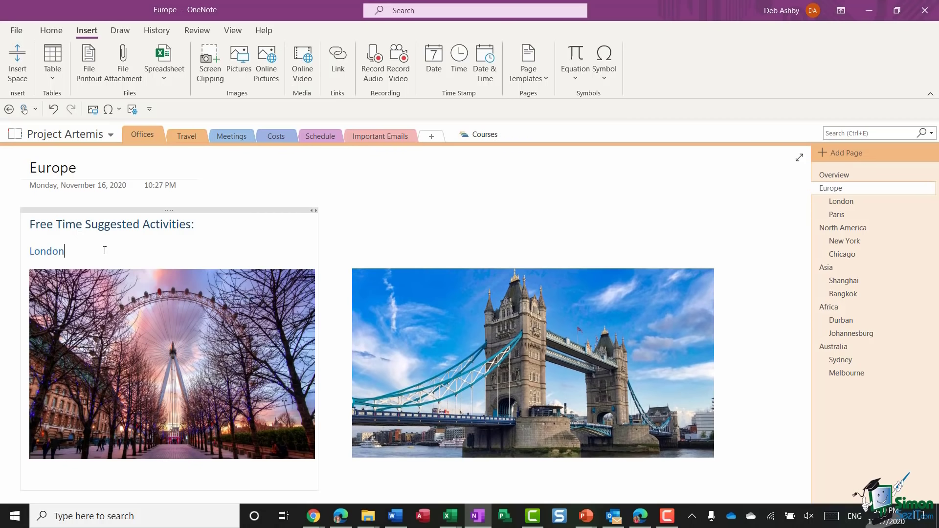
pyautogui.press('Return')
pyautogui.press('Return')
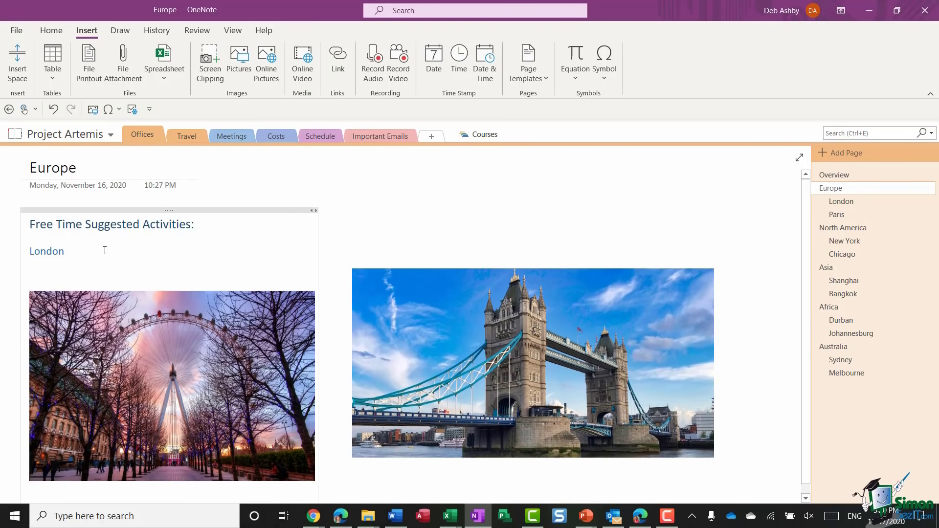
pyautogui.click(436, 288)
pyautogui.moveTo(465, 274); pyautogui.dragTo(440, 297)
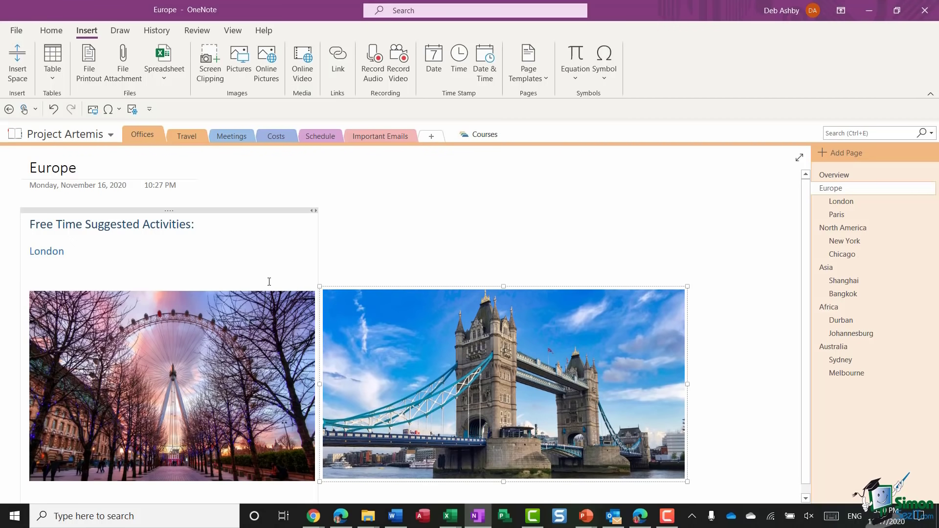
# Undo the blank lines below London and the Tower Bridge picture's moves and resizing
pyautogui.hotkey('ctrl', 'z')
pyautogui.hotkey('ctrl', 'z')
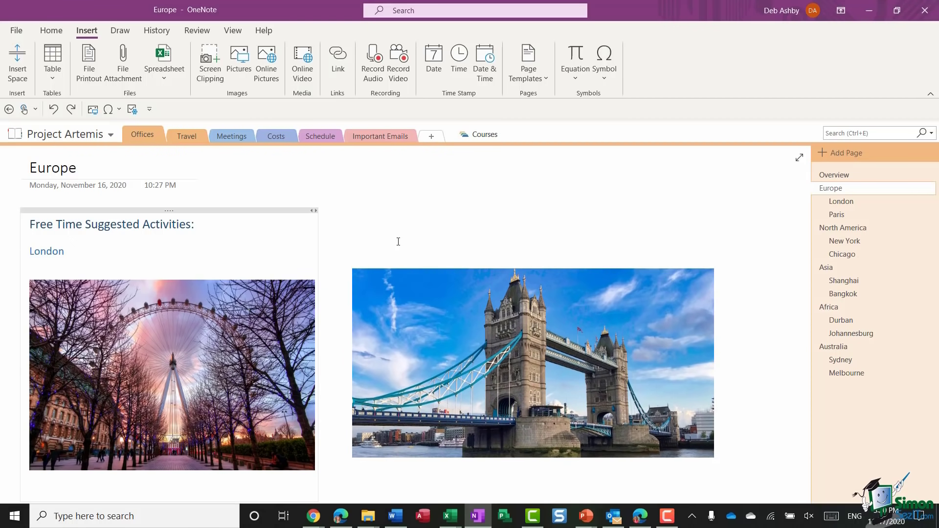
pyautogui.hotkey('ctrl', 'z')
pyautogui.hotkey('ctrl', 'z')
pyautogui.hotkey('ctrl', 'z')
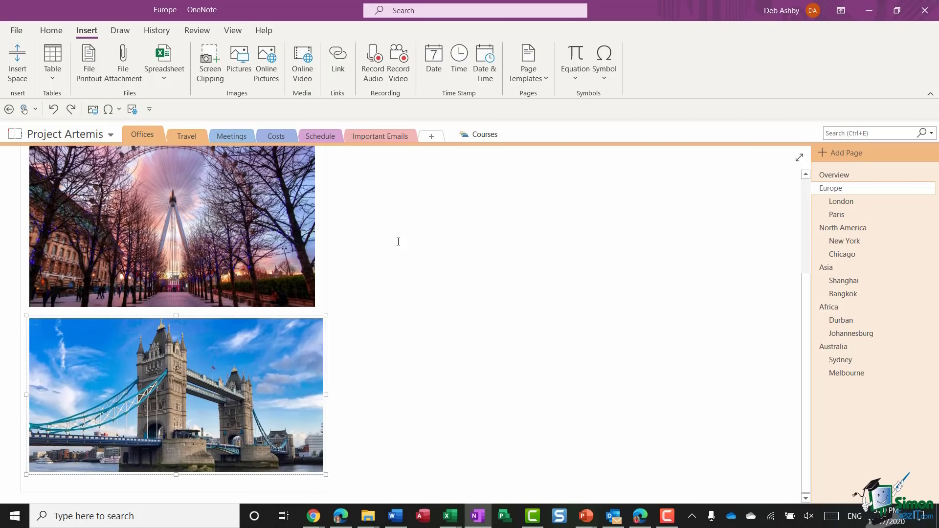
pyautogui.click(424, 245)
# Add a bulleted list with London Eye and Tower Bridge between the London heading and the pictures
pyautogui.scroll(3, 424, 244)
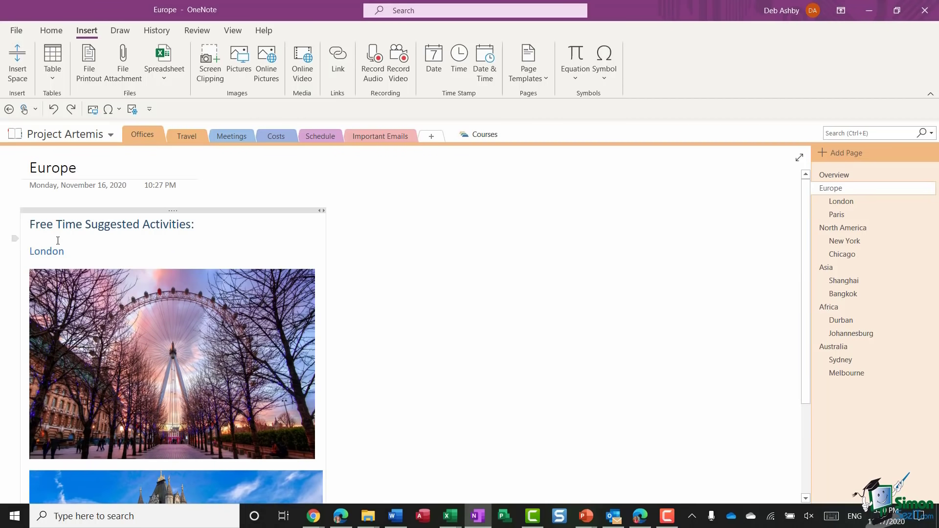
pyautogui.click(79, 254)
pyautogui.press('Return')
pyautogui.press('Return')
pyautogui.click(52, 30)
pyautogui.click(192, 57)
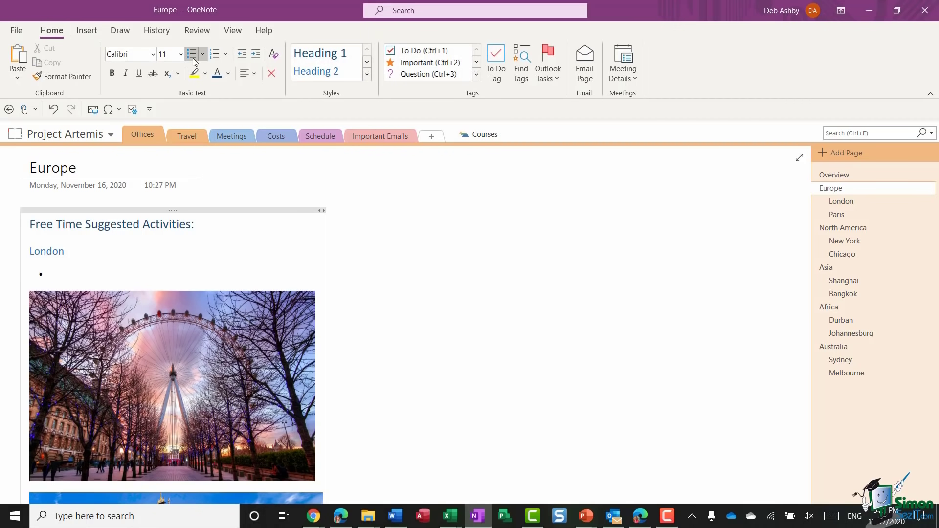
pyautogui.write('London Eye')
pyautogui.press('Return')
pyautogui.write('Tower Bridge')
pyautogui.click(616, 313)
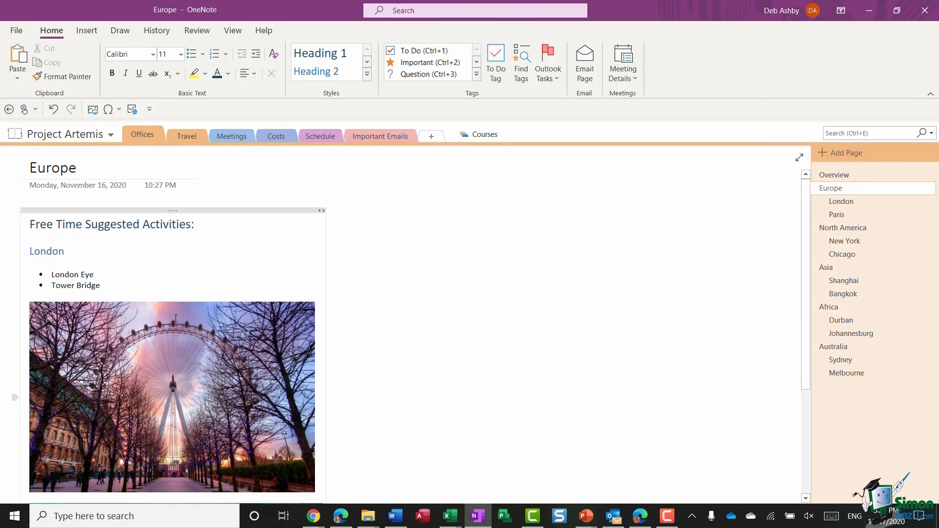
# Change the font of the London Eye and Tower Bridge bullets to Segoe UI
pyautogui.moveTo(101, 286); pyautogui.dragTo(50, 274)
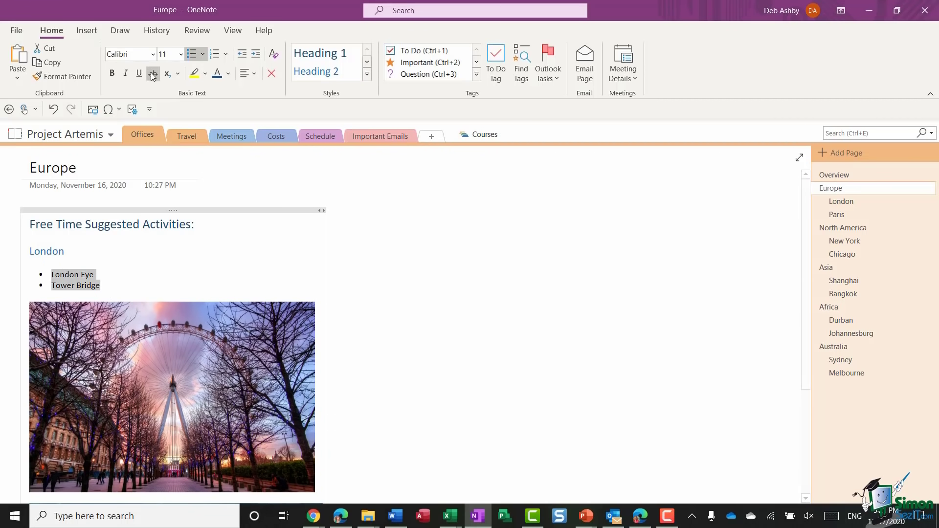
pyautogui.click(153, 53)
pyautogui.click(137, 92)
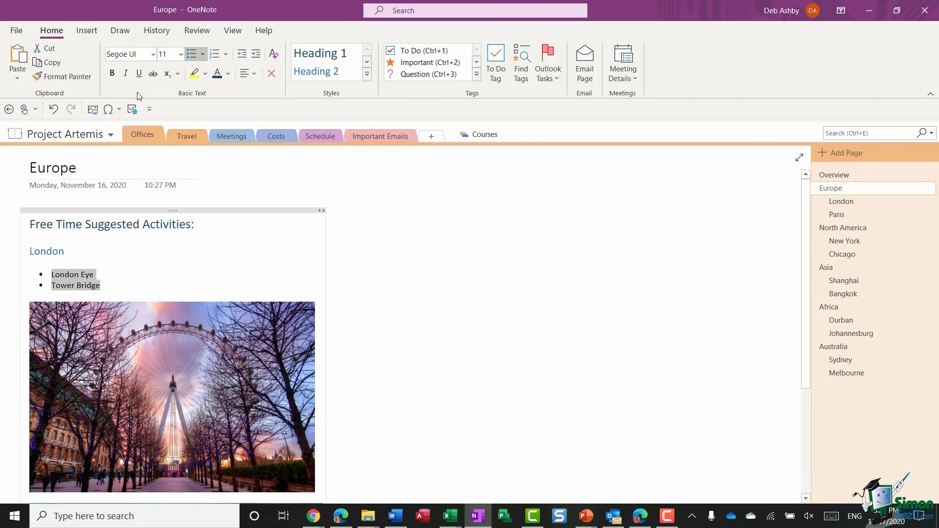
pyautogui.click(523, 339)
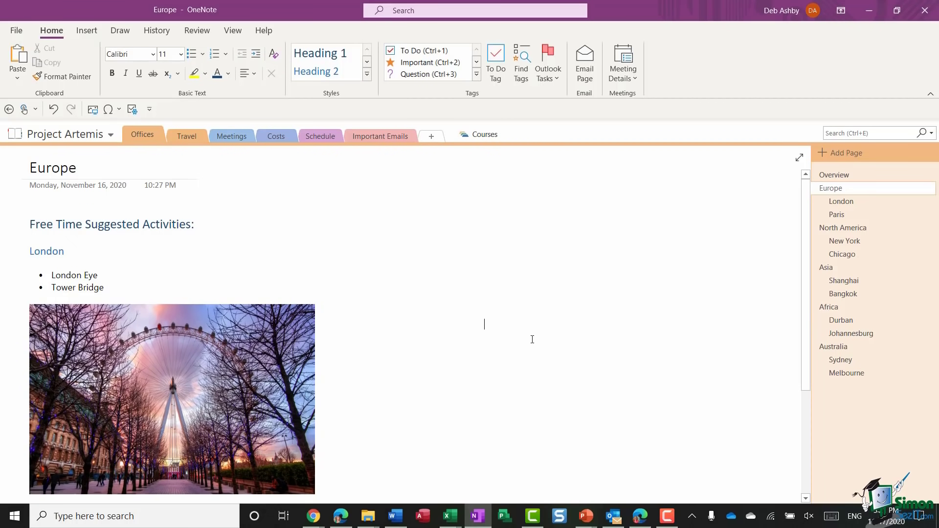
# Add a separate note reading Paris beside the London section and format it as Heading 2
pyautogui.scroll(-2, 463, 358)
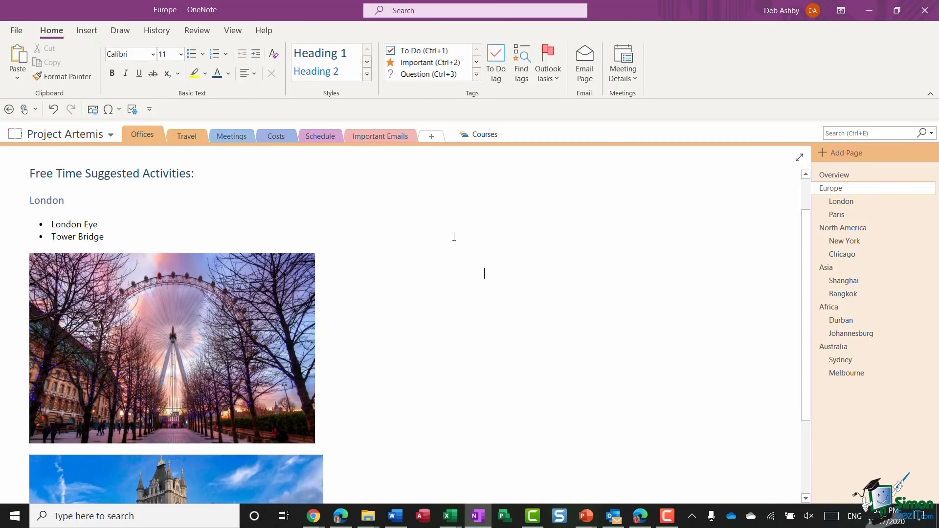
pyautogui.click(469, 215)
pyautogui.write('Paris')
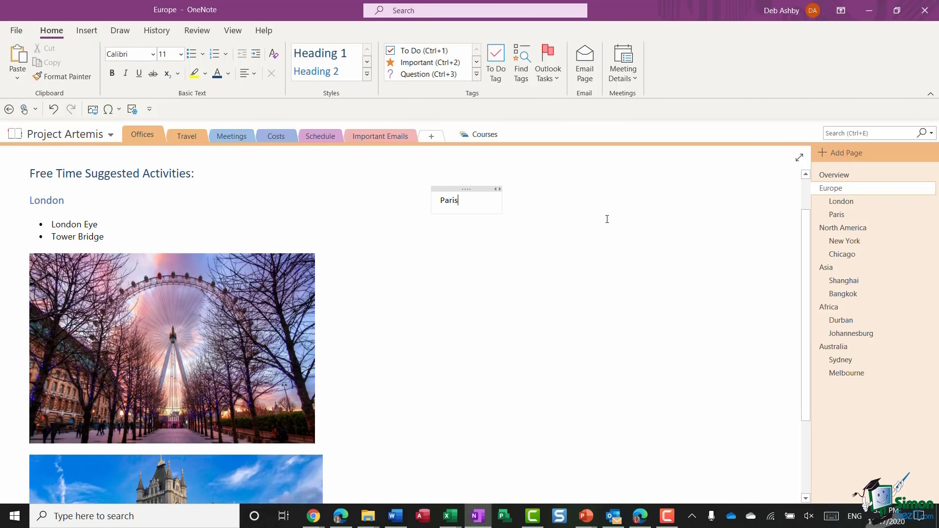
pyautogui.doubleClick(451, 201)
pyautogui.click(317, 72)
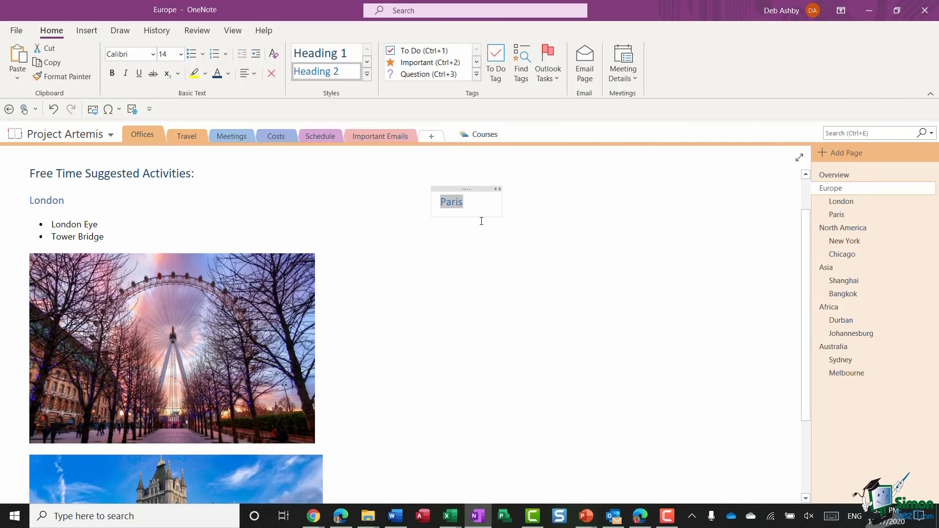
# Widen the Paris note container and shift it closer to the London section
pyautogui.moveTo(500, 214); pyautogui.dragTo(746, 196)
pyautogui.moveTo(633, 189); pyautogui.dragTo(604, 190)
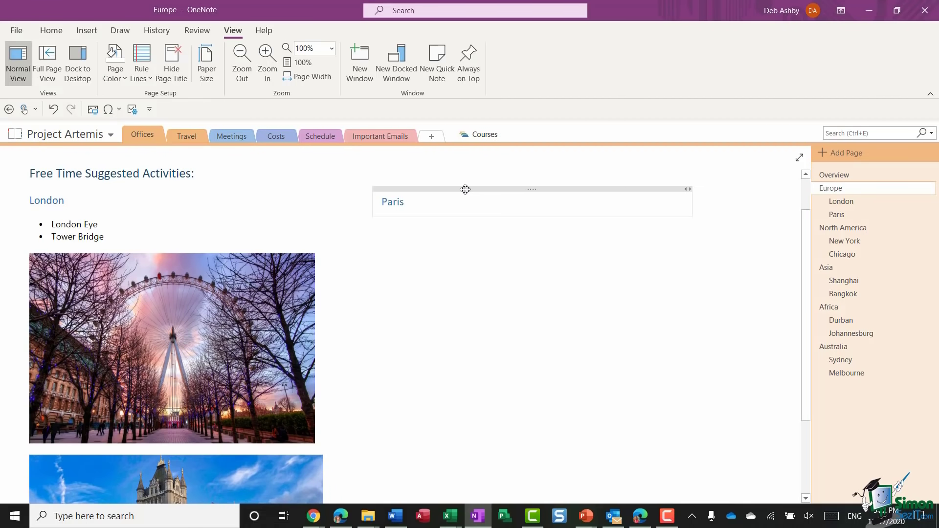
pyautogui.moveTo(465, 190)
pyautogui.mouseDown()
pyautogui.moveTo(440, 190)
pyautogui.moveTo(465, 190)
pyautogui.mouseUp()
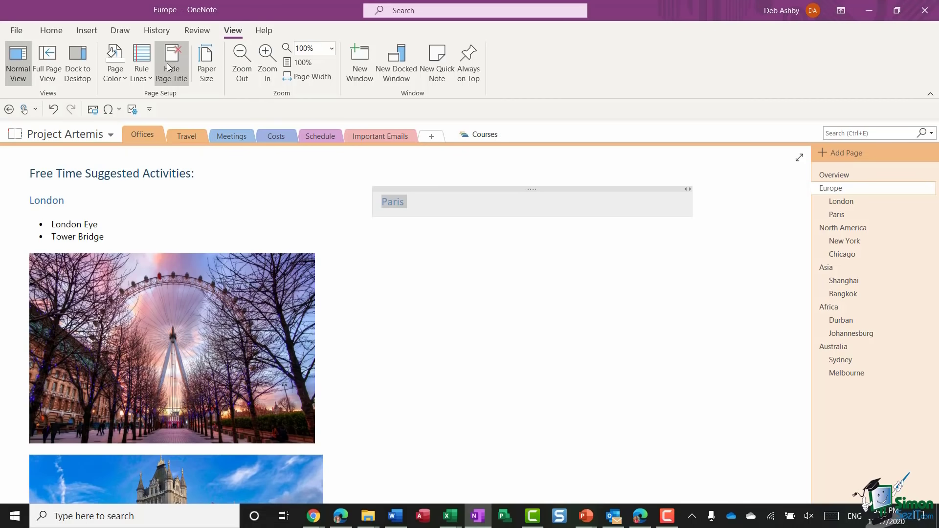
# Show rule lines on the page, use them to align the Paris heading level with London, and hide the lines again
pyautogui.click(148, 79)
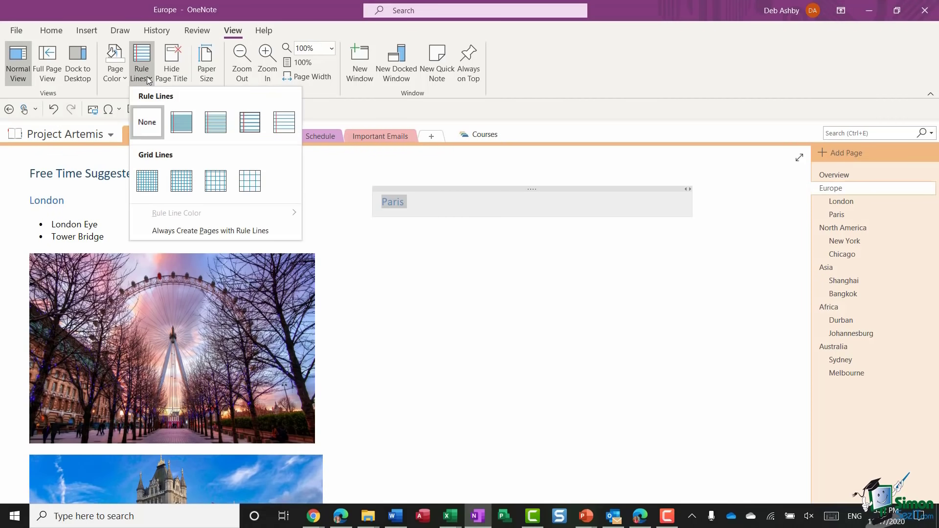
pyautogui.click(183, 125)
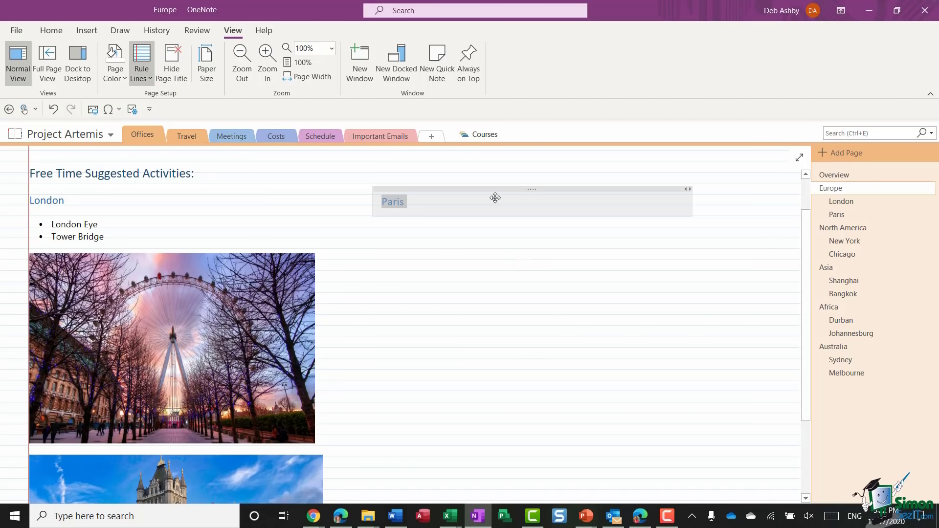
pyautogui.moveTo(489, 188); pyautogui.dragTo(464, 189)
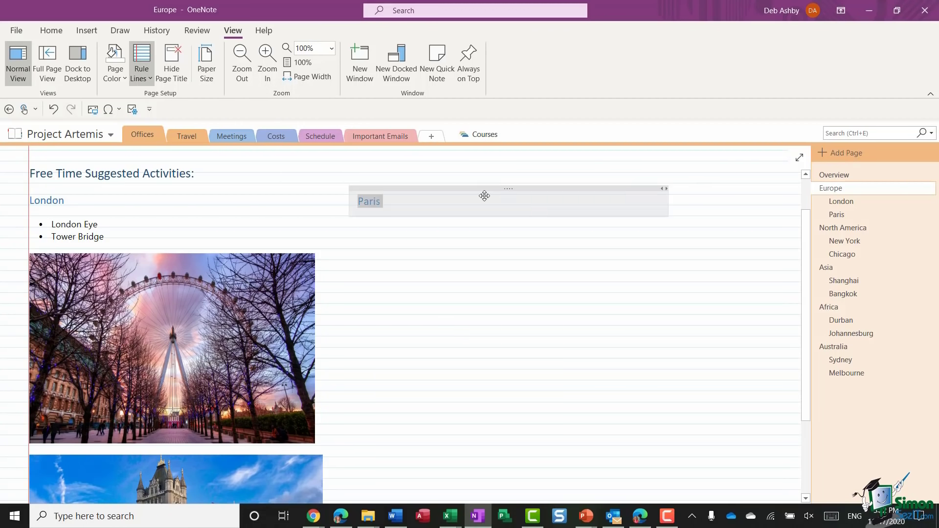
pyautogui.click(547, 234)
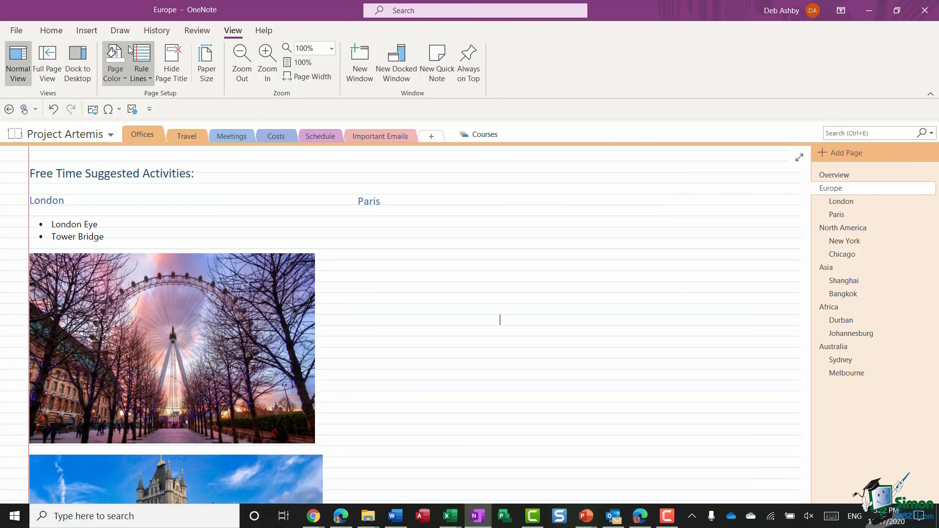
pyautogui.click(144, 55)
# Add a bulleted list with Eiffel Tower and Sacre Coeur under the Paris heading
pyautogui.click(405, 201)
pyautogui.press('Return')
pyautogui.click(52, 30)
pyautogui.click(191, 54)
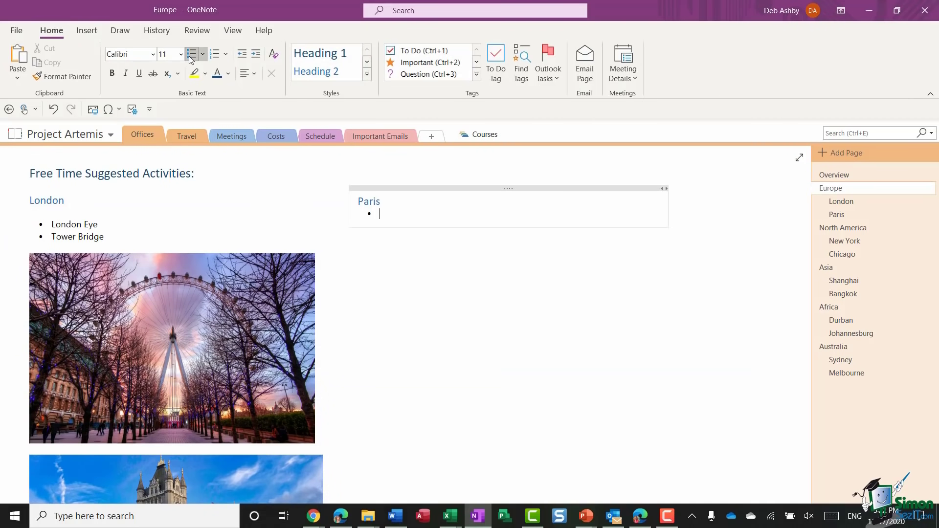
pyautogui.write('Eifee')
pyautogui.press('BackSpace')
pyautogui.press('BackSpace')
pyautogui.write('fel Tower')
pyautogui.press('Return')
pyautogui.write('Sacre Coeur')
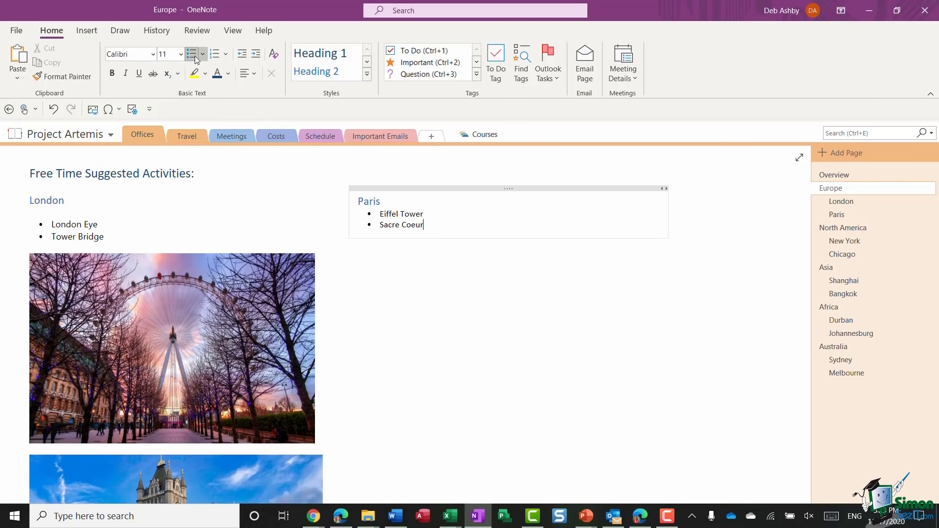
# Change the font of the Eiffel Tower and Sacre Coeur bullets under Paris to Segoe UI
pyautogui.moveTo(425, 224); pyautogui.dragTo(379, 214)
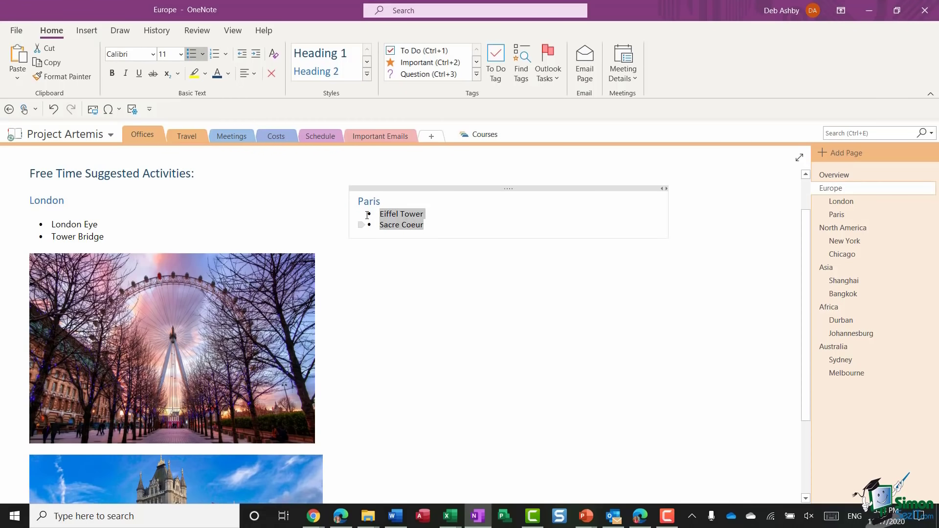
pyautogui.click(152, 55)
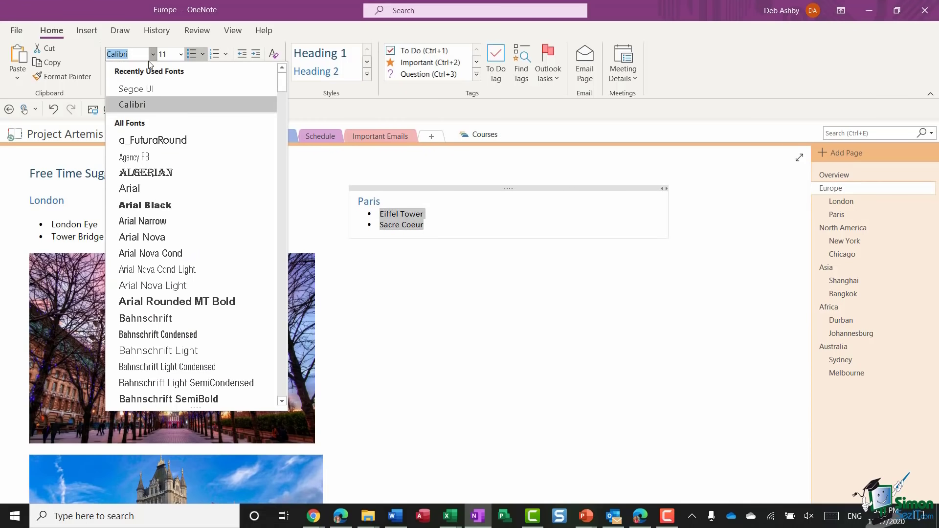
pyautogui.click(138, 88)
pyautogui.click(501, 306)
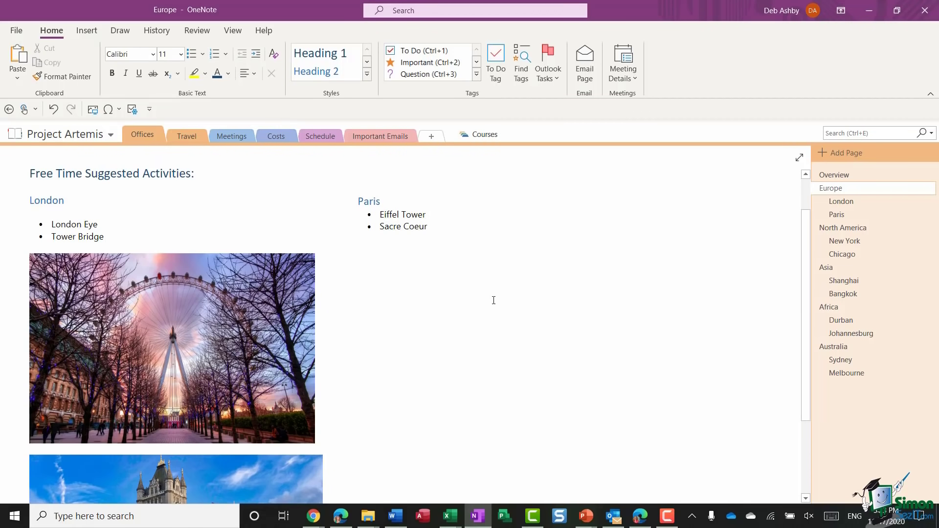
# Insert the pictures Eiffel Tower.jpg and Sacre Coeur.jpg from the OneNote folder below the Paris bulleted list
pyautogui.click(464, 243)
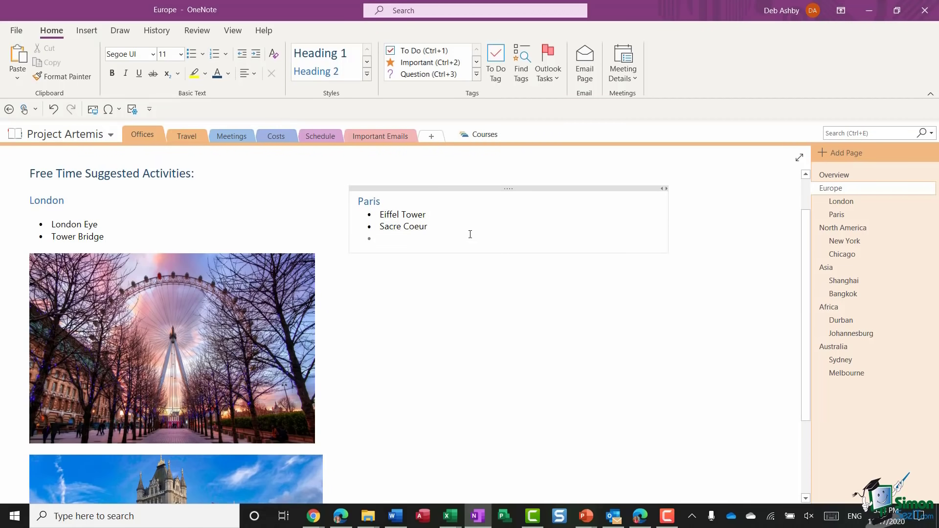
pyautogui.click(86, 31)
pyautogui.click(239, 68)
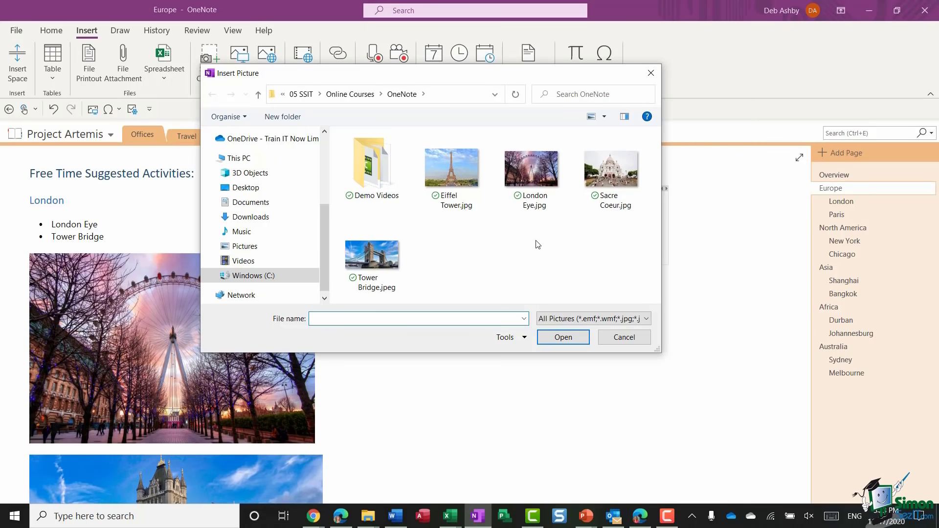
pyautogui.click(459, 167)
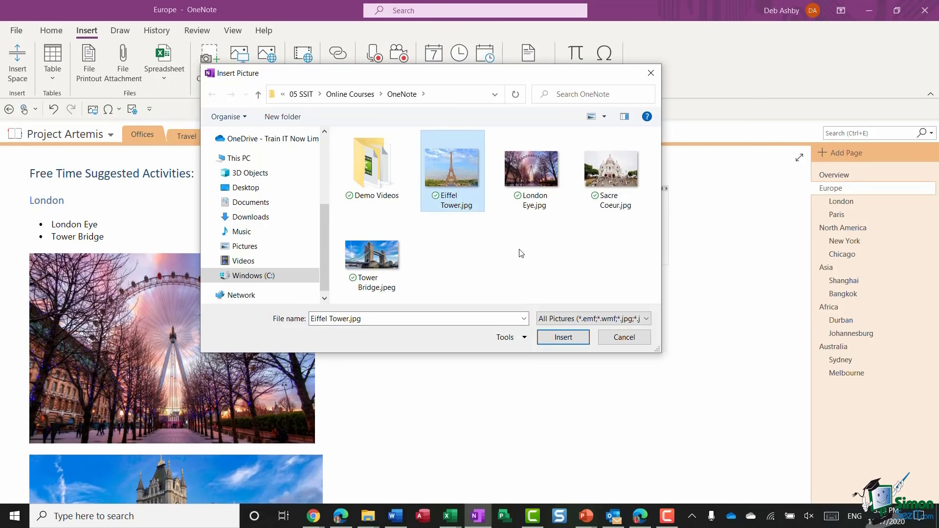
pyautogui.keyDown('ctrl'); pyautogui.click(594, 201); pyautogui.keyUp('ctrl')
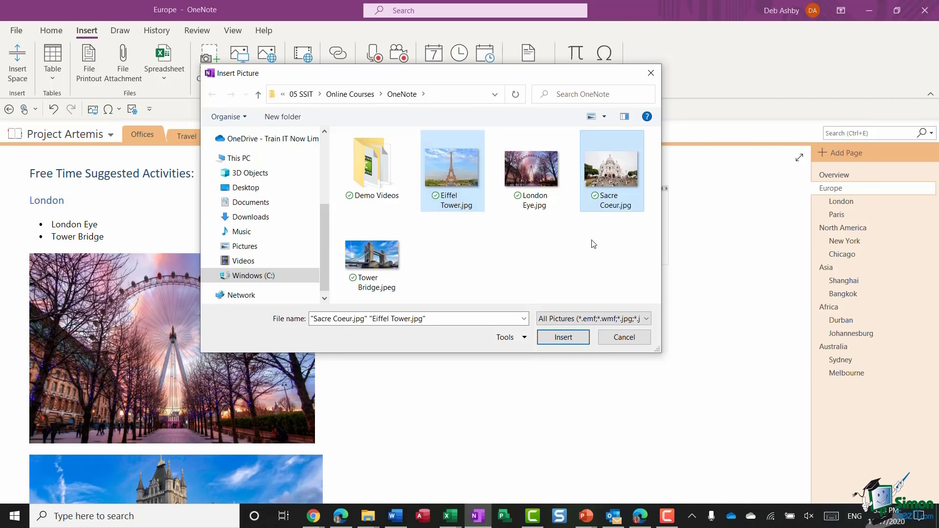
pyautogui.click(576, 338)
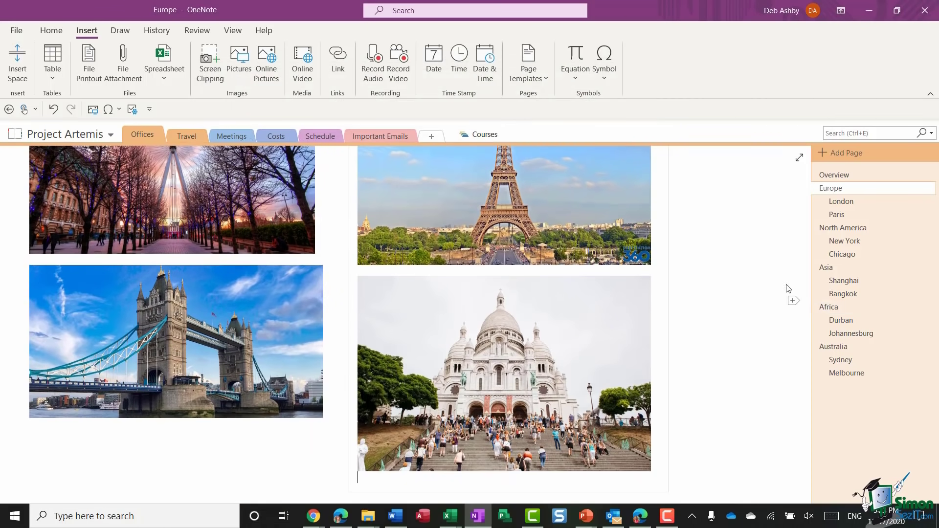
# Enlarge the Eiffel Tower and Sacre Coeur pictures slightly so that both have about the same width
pyautogui.scroll(5, 743, 264)
pyautogui.scroll(1, 744, 264)
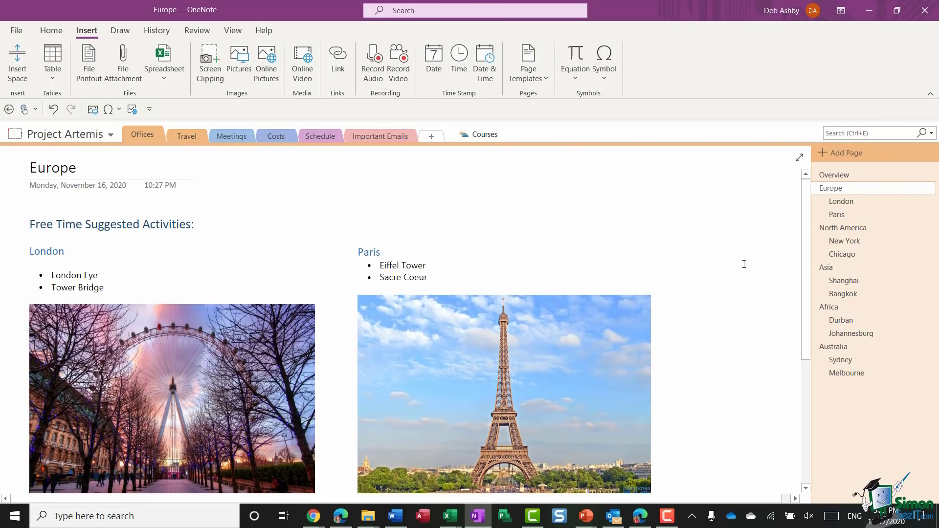
pyautogui.scroll(-4, 716, 278)
pyautogui.scroll(3, 715, 276)
pyautogui.click(646, 254)
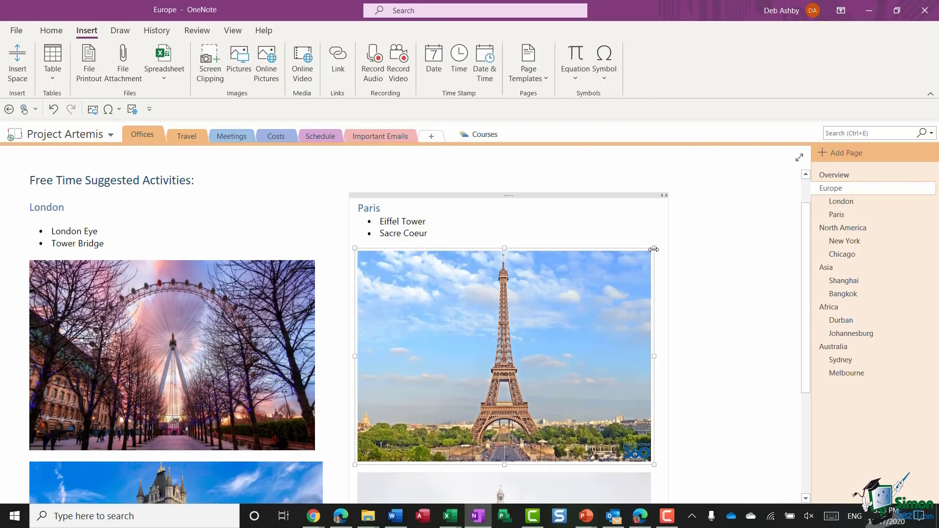
pyautogui.moveTo(654, 464)
pyautogui.mouseDown()
pyautogui.moveTo(632, 443)
pyautogui.moveTo(660, 467)
pyautogui.mouseUp()
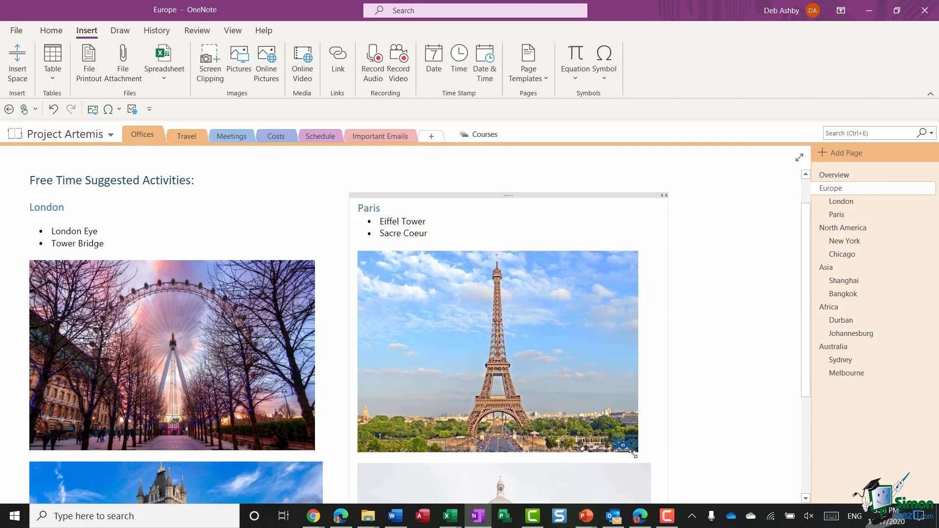
pyautogui.scroll(-3, 709, 281)
pyautogui.scroll(-1, 708, 282)
pyautogui.scroll(5, 708, 279)
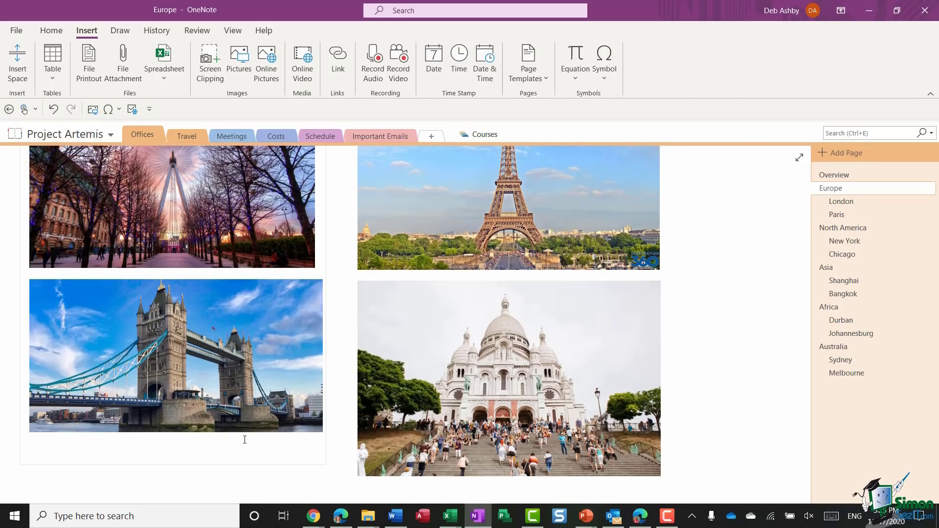
# Open the online picture search to insert an image below the Tower Bridge picture in the London note
pyautogui.click(244, 439)
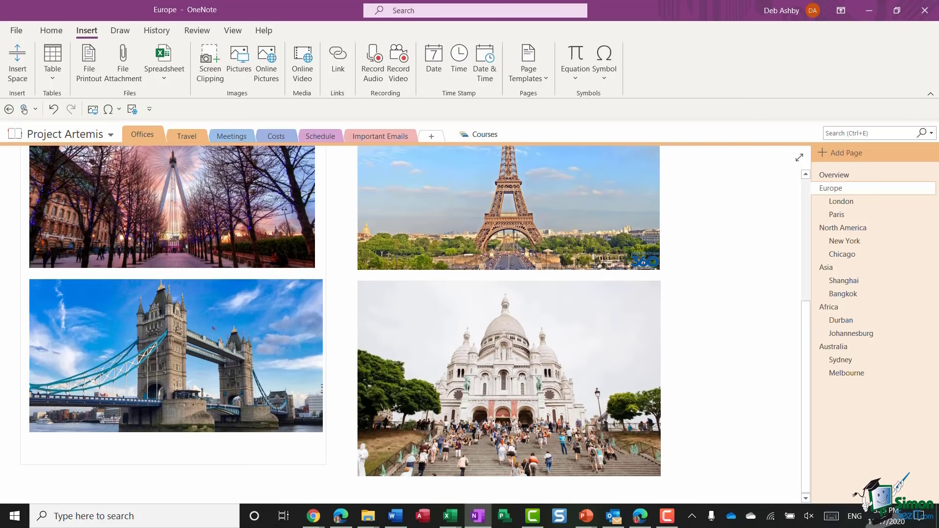
pyautogui.click(267, 68)
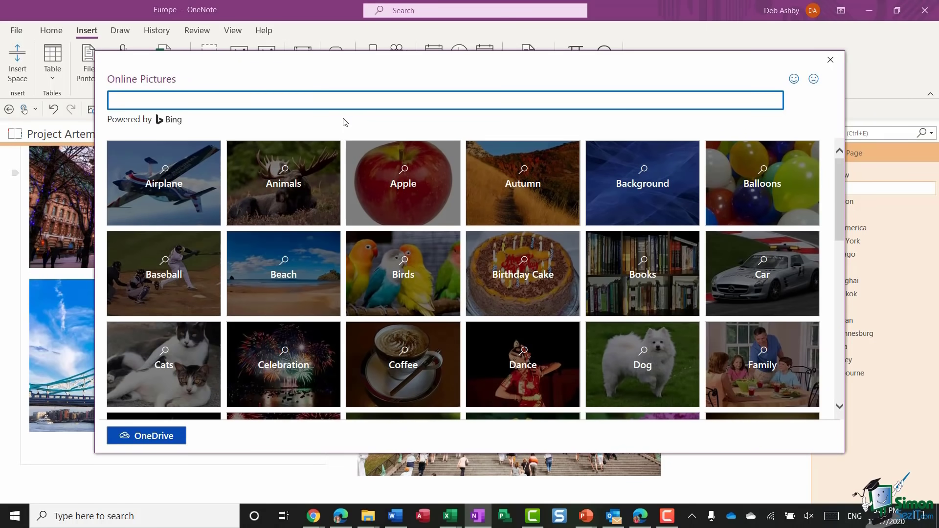
# Browse the Apple category of online pictures and return to the category overview
pyautogui.click(404, 198)
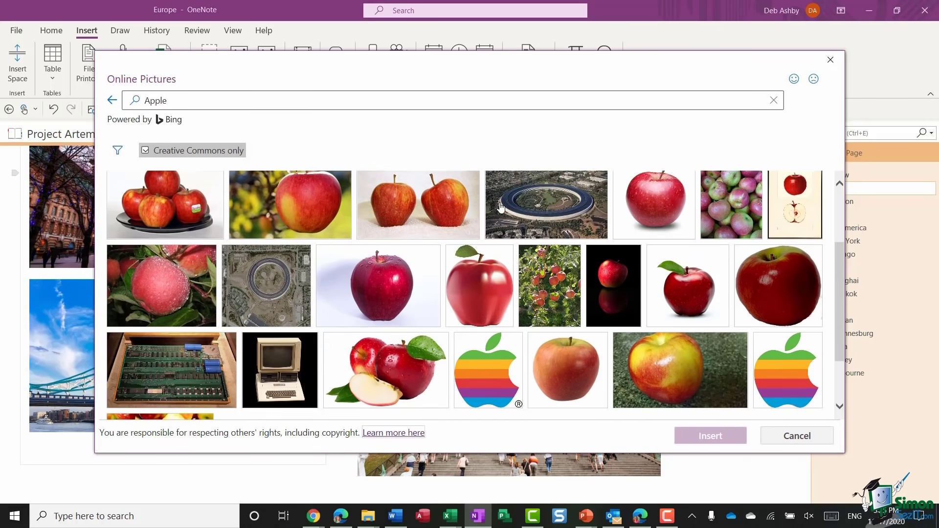
pyautogui.scroll(-2, 500, 207)
pyautogui.click(113, 100)
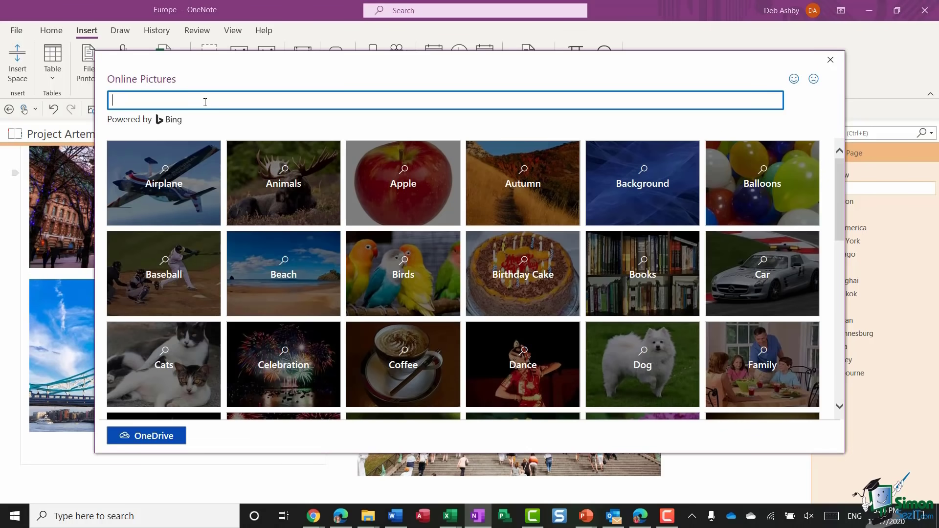
# Search online pictures for "big ben" and insert the wide sunset photo of Big Ben with the bridge below the Tower Bridge picture
pyautogui.write('big bem')
pyautogui.press('BackSpace')
pyautogui.write('n')
pyautogui.press('Return')
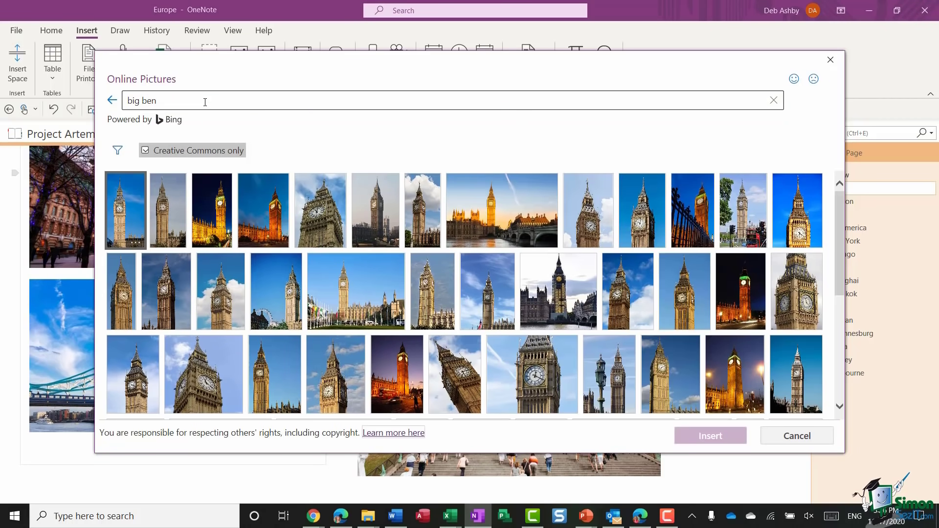
pyautogui.click(498, 219)
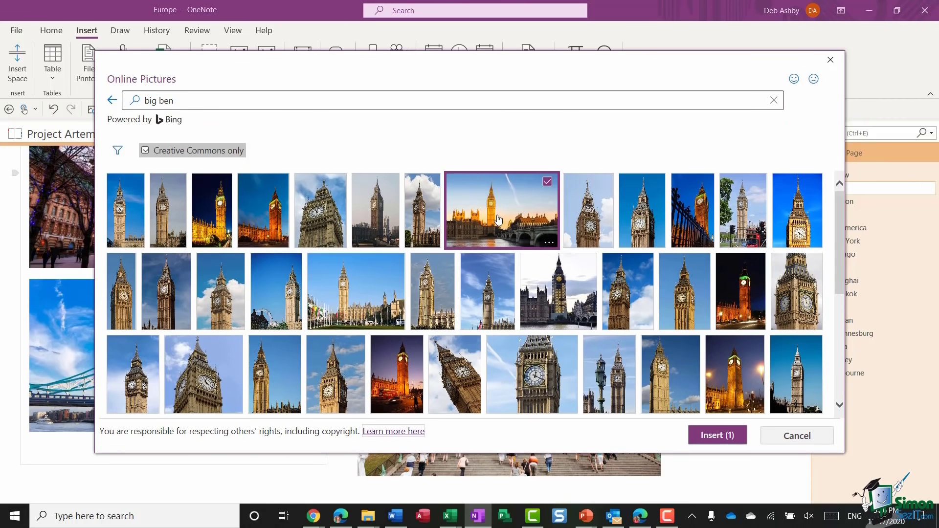
pyautogui.click(704, 436)
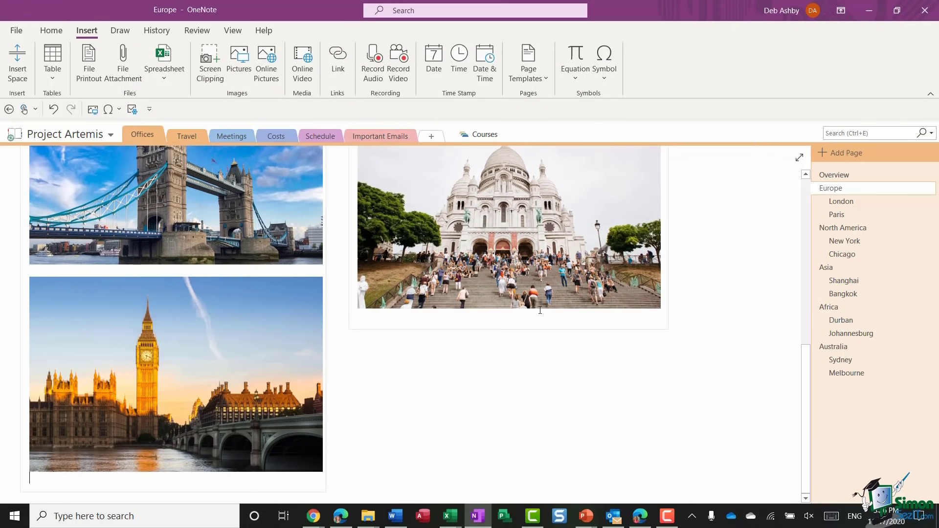
# Below the Sacre Coeur picture, search online pictures for "notre dame" and select the cathedral photo with the cloudy blue sky
pyautogui.click(659, 301)
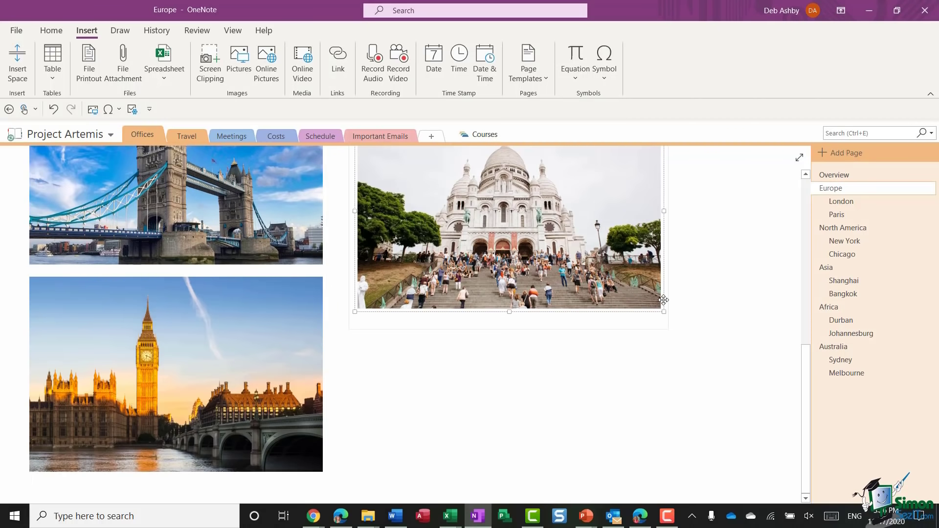
pyautogui.click(381, 324)
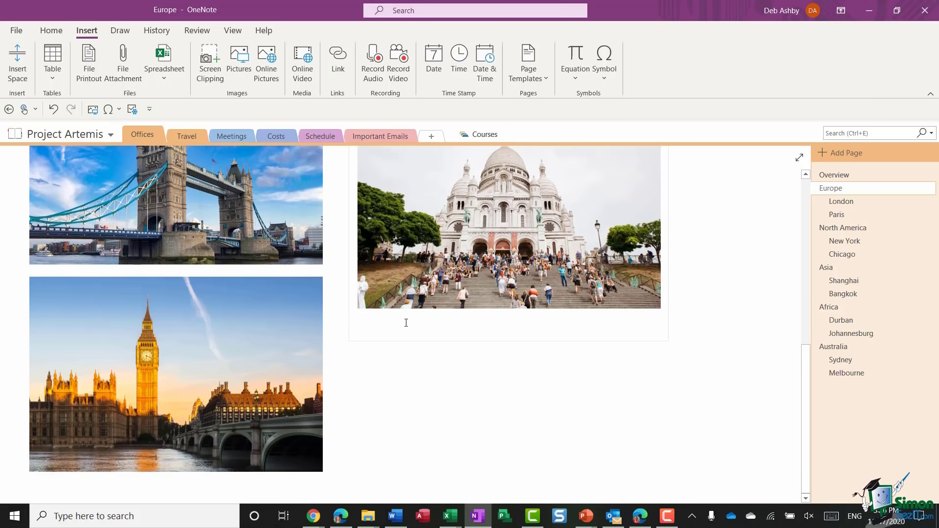
pyautogui.click(264, 64)
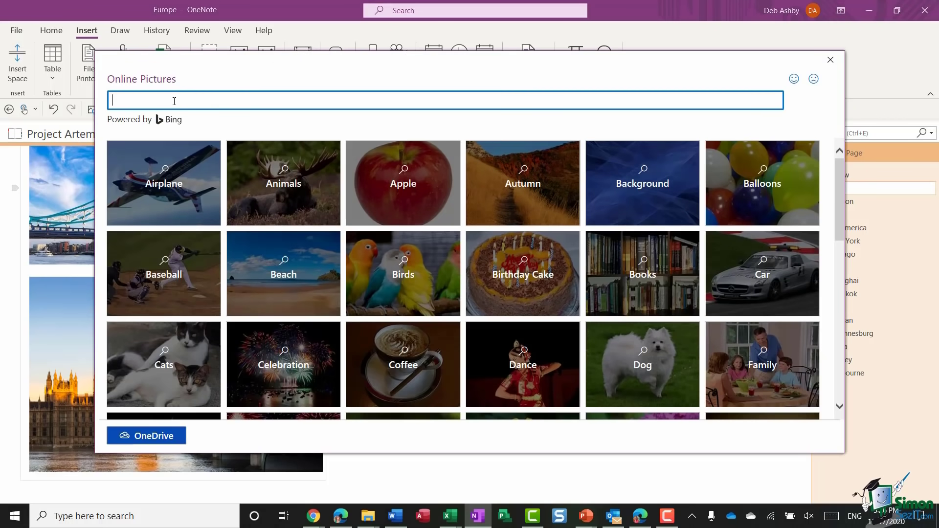
pyautogui.write('notre dame')
pyautogui.press('Return')
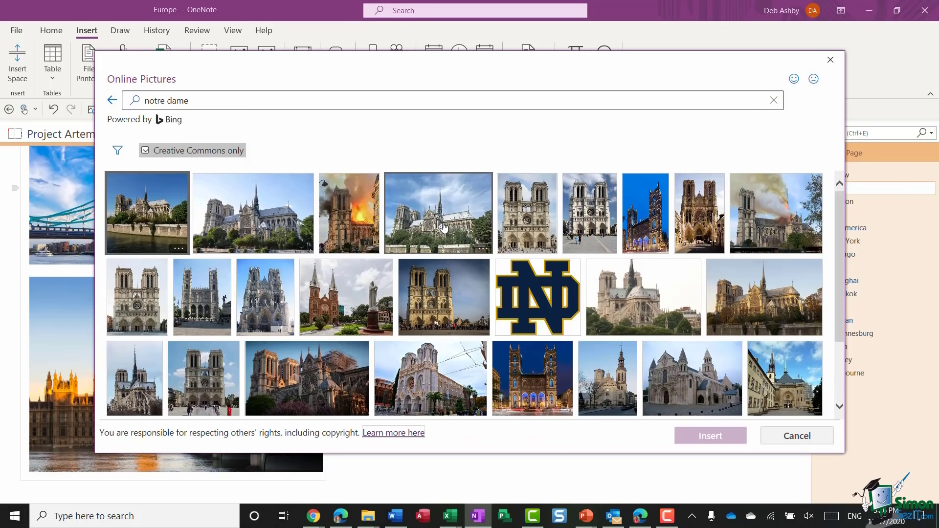
pyautogui.click(443, 227)
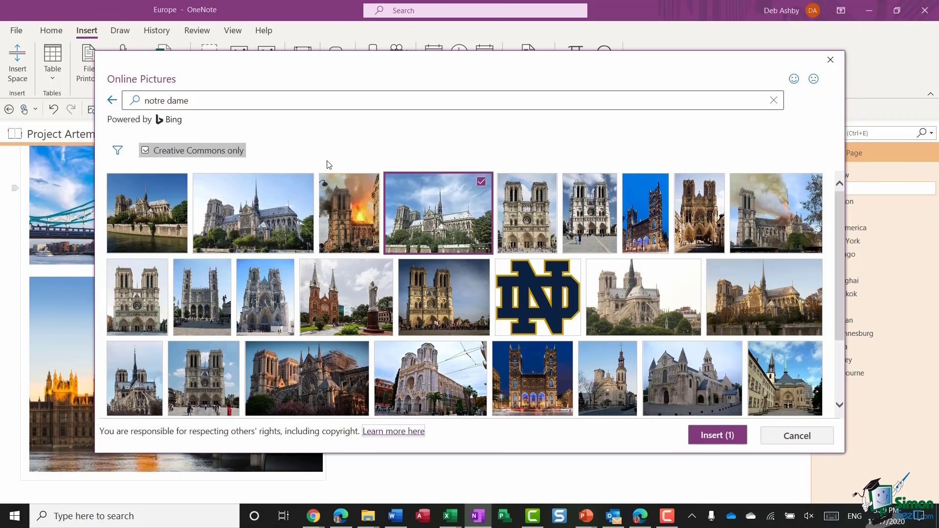
# Review the size, type, layout and color filters available for the picture search, and close the filter list
pyautogui.click(117, 152)
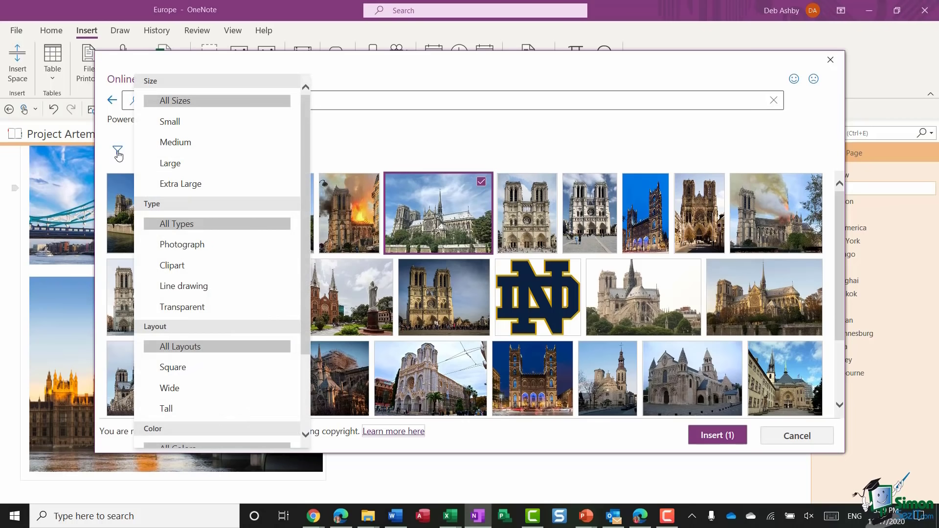
pyautogui.moveTo(306, 110)
pyautogui.mouseDown()
pyautogui.moveTo(303, 185)
pyautogui.moveTo(306, 102)
pyautogui.mouseUp()
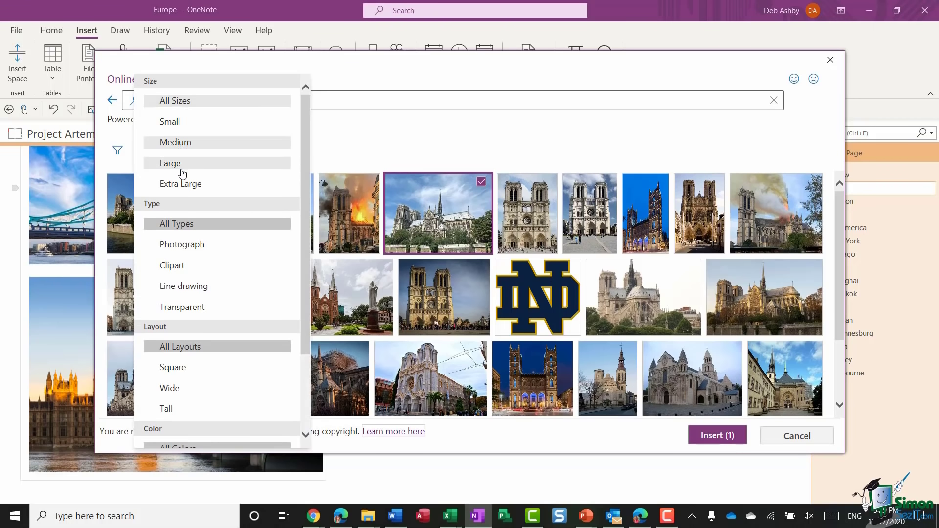
pyautogui.moveTo(306, 138); pyautogui.dragTo(306, 194)
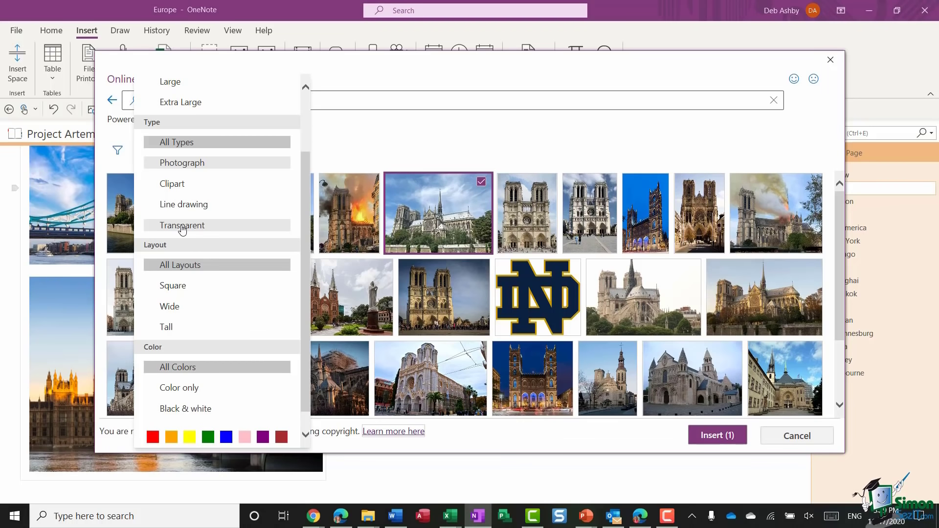
pyautogui.scroll(-1, 302, 208)
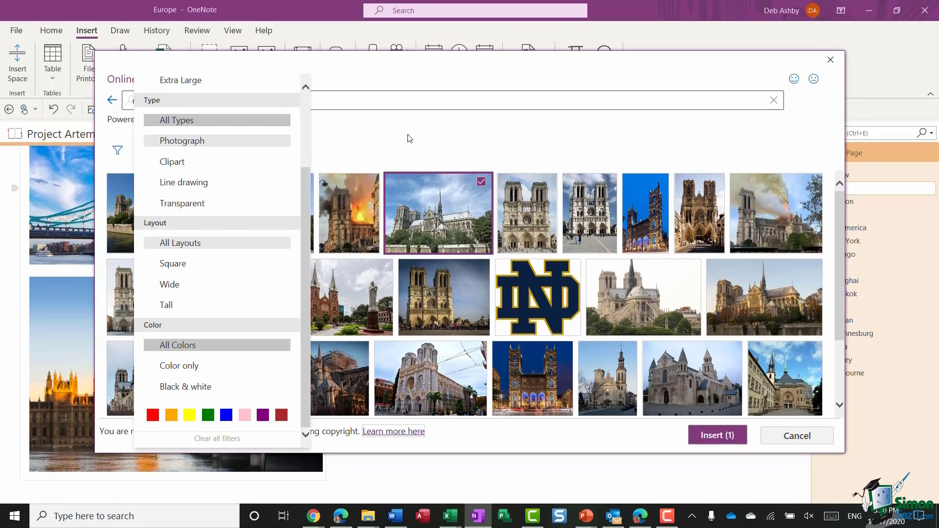
pyautogui.scroll(1, 407, 135)
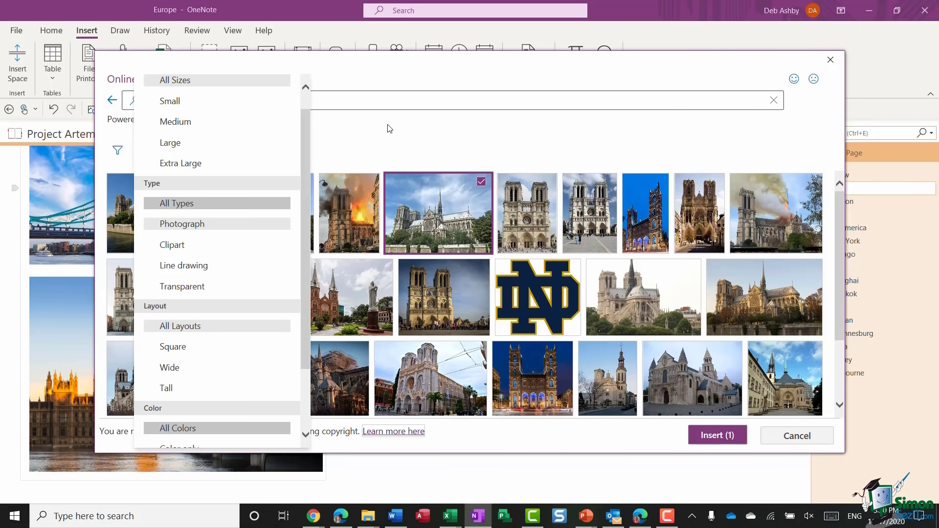
pyautogui.click(388, 128)
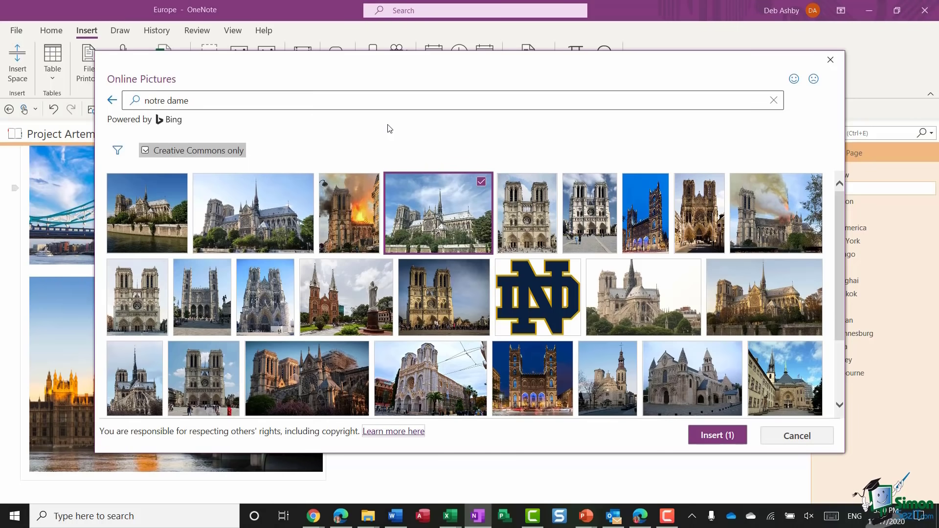
# Insert the selected Notre Dame photo and widen it to match the Sacre Coeur picture above
pyautogui.click(719, 440)
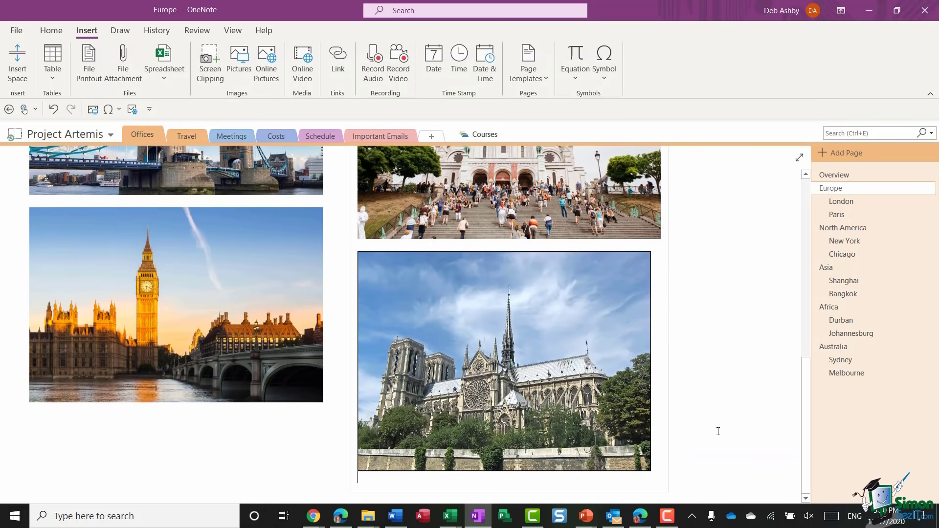
pyautogui.click(636, 363)
pyautogui.moveTo(651, 361)
pyautogui.mouseDown()
pyautogui.moveTo(674, 360)
pyautogui.moveTo(664, 360)
pyautogui.mouseUp()
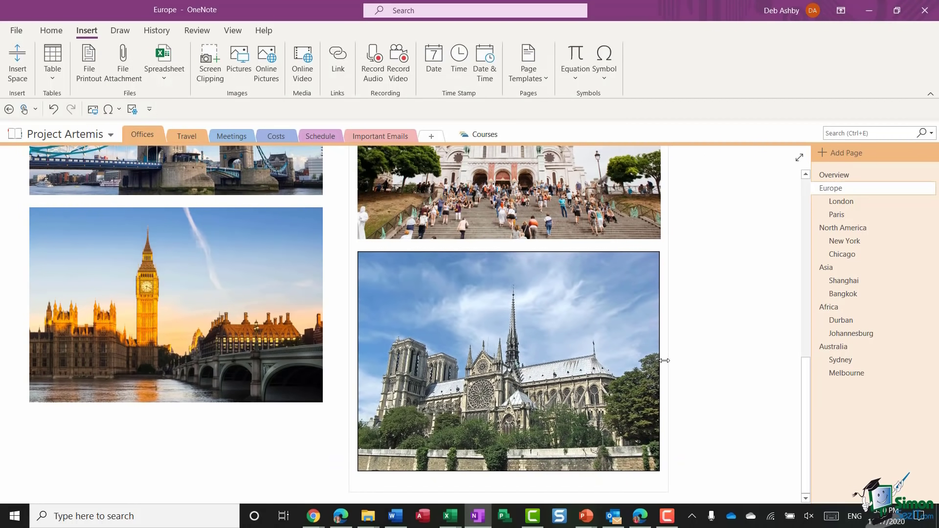
# Add "Big Ben" as a new bullet after Tower Bridge in the London list
pyautogui.scroll(6, 748, 338)
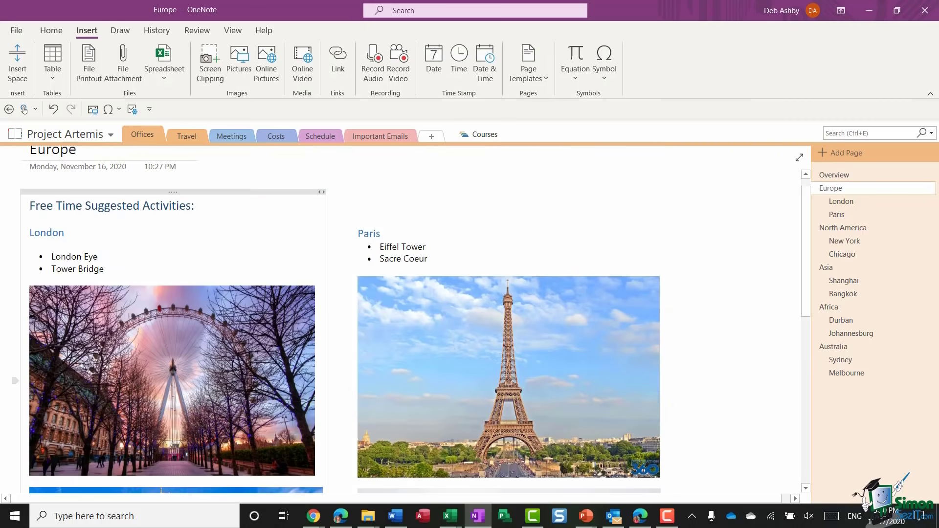
pyautogui.click(105, 268)
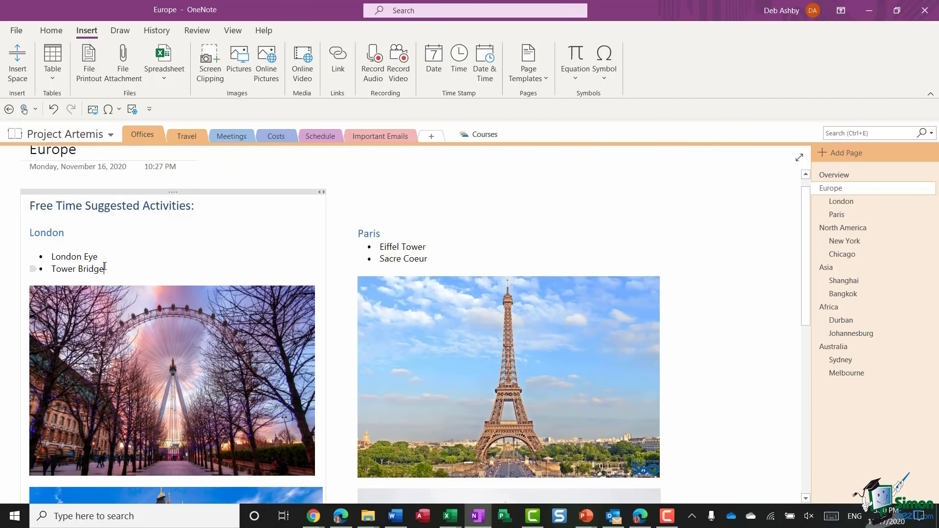
pyautogui.press('Return')
pyautogui.write('Big Ben')
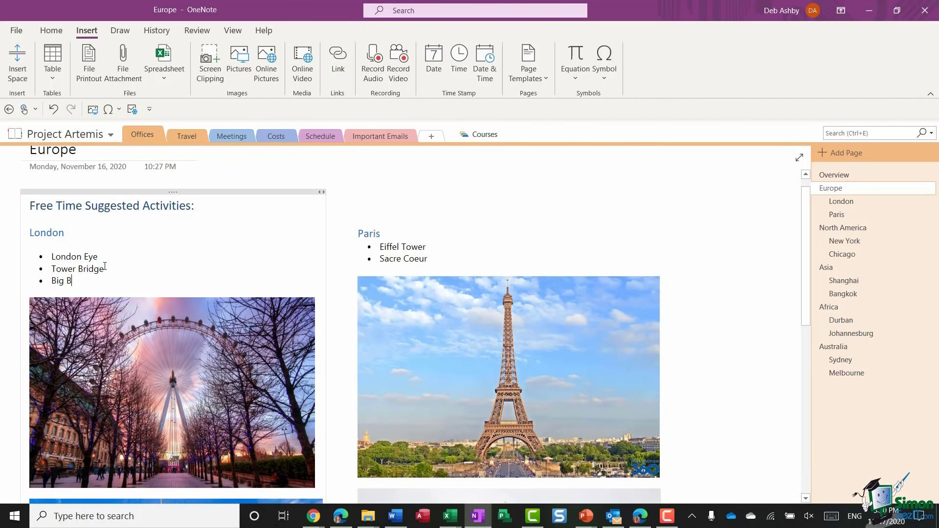
# Add "Notre Dame" as a new bullet after Sacre Coeur in the Paris list
pyautogui.click(429, 259)
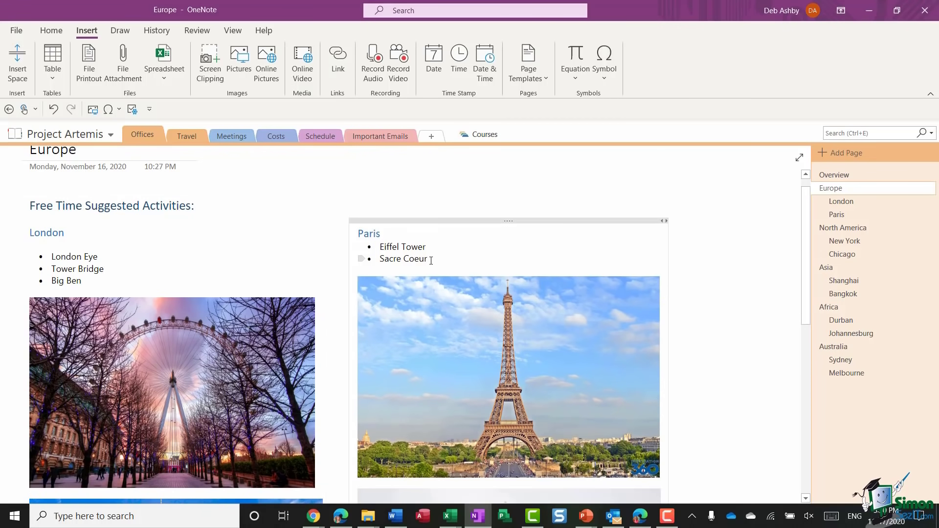
pyautogui.press('Return')
pyautogui.write('Notre Dame')
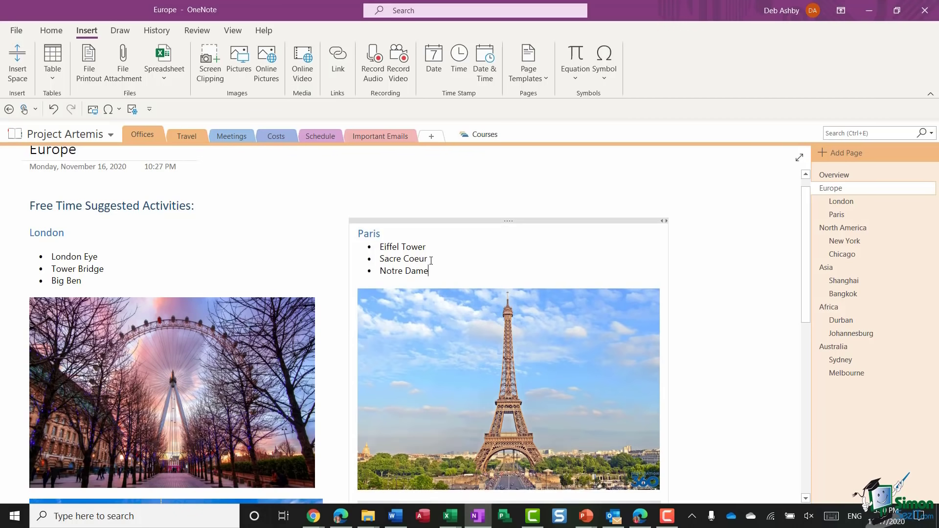
pyautogui.click(760, 259)
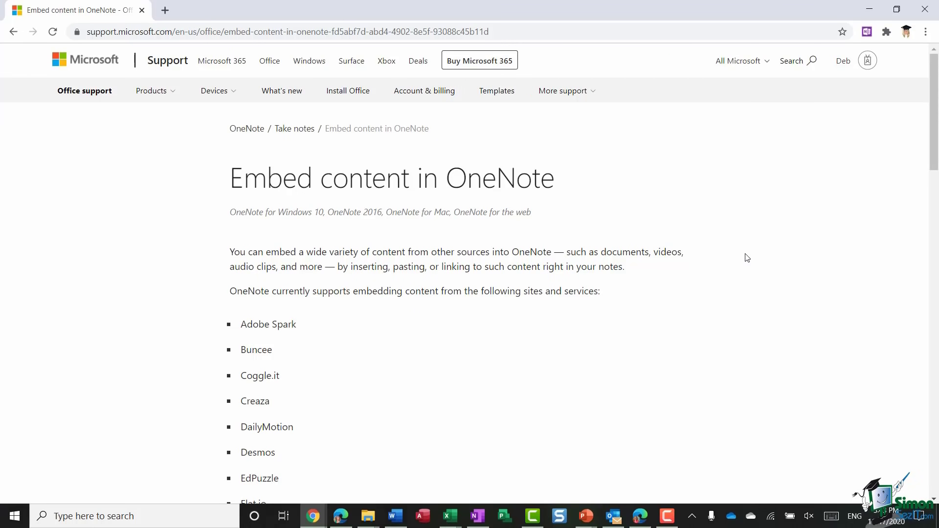
# Examine the sites and services supported for embedding on the "Embed content in OneNote" support page
pyautogui.scroll(-2, 749, 255)
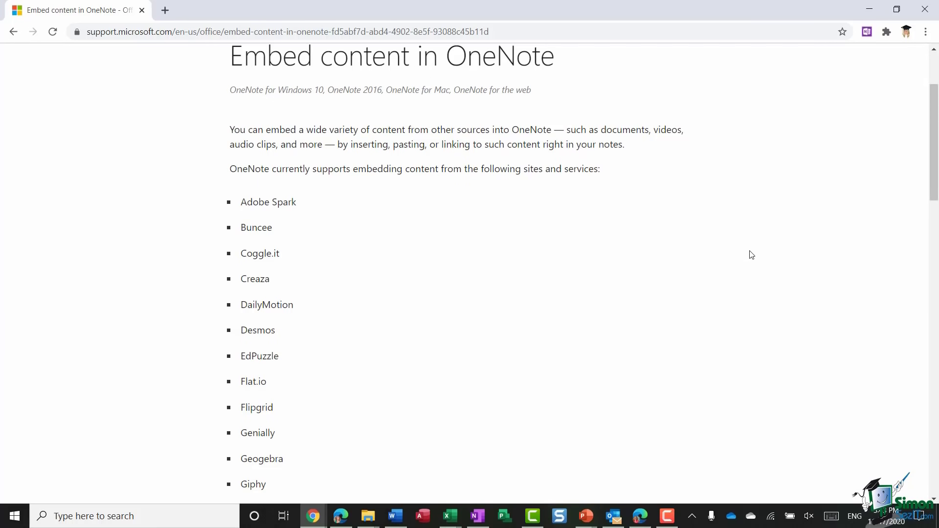
pyautogui.scroll(-2, 748, 242)
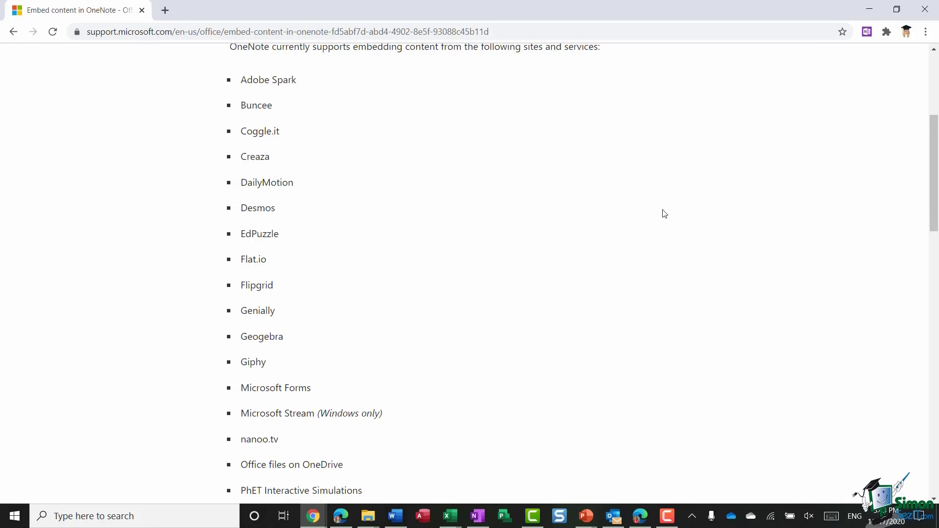
pyautogui.scroll(-10, 662, 211)
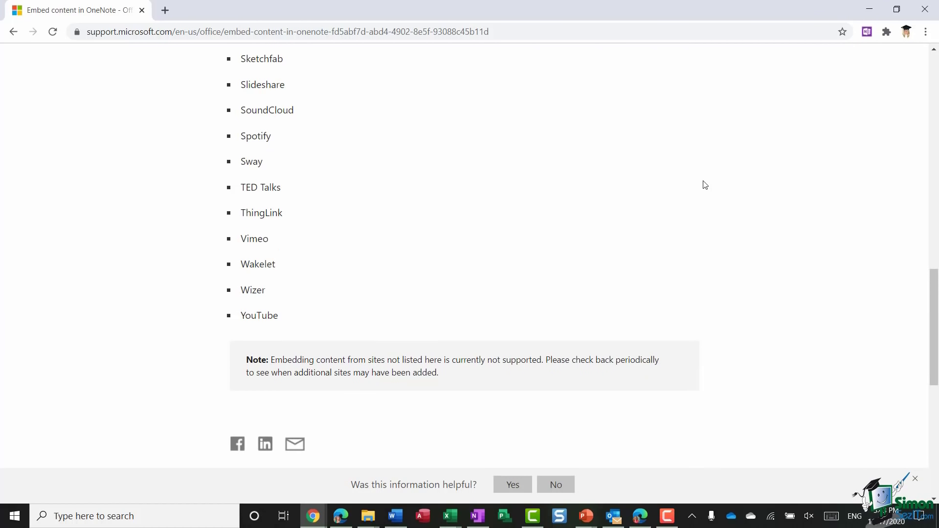
pyautogui.scroll(1, 699, 185)
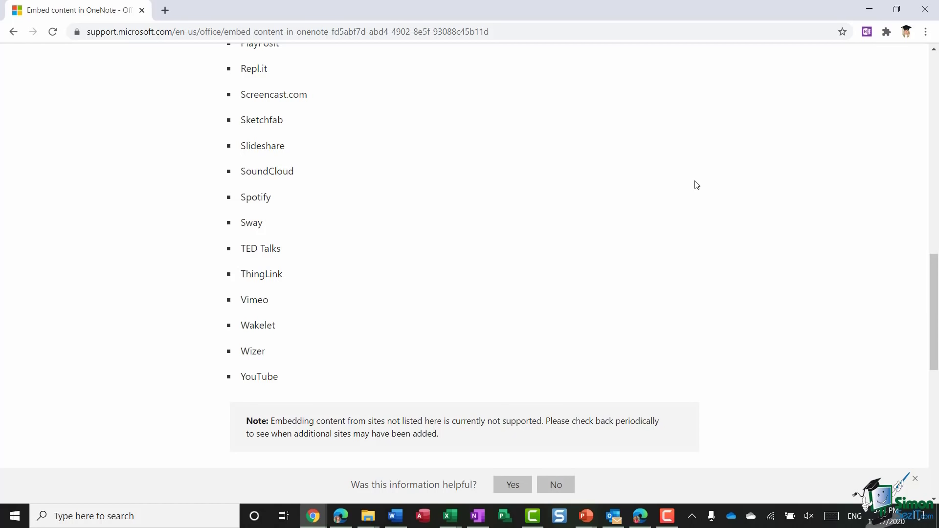
pyautogui.scroll(4, 696, 185)
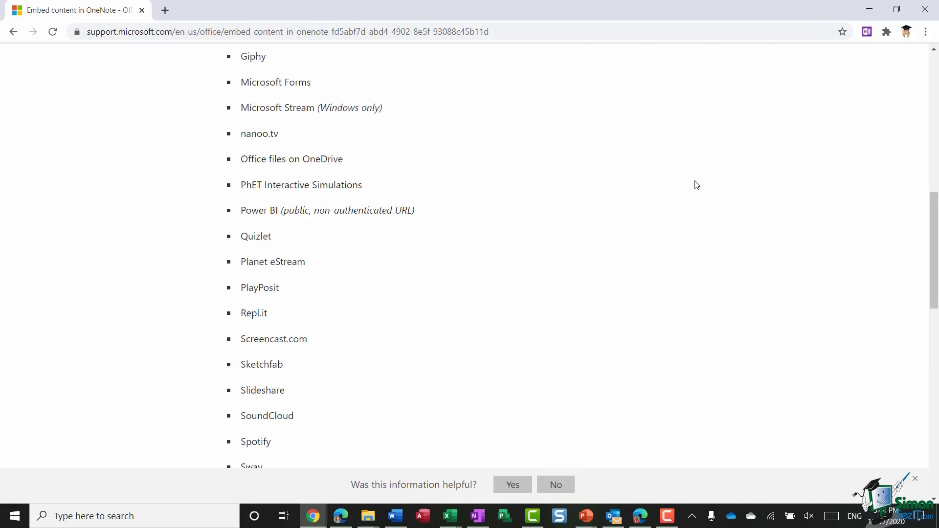
# Switch back to OneNote and open the Courses section group at the Pivot Tables page of the Excel section
pyautogui.click(477, 515)
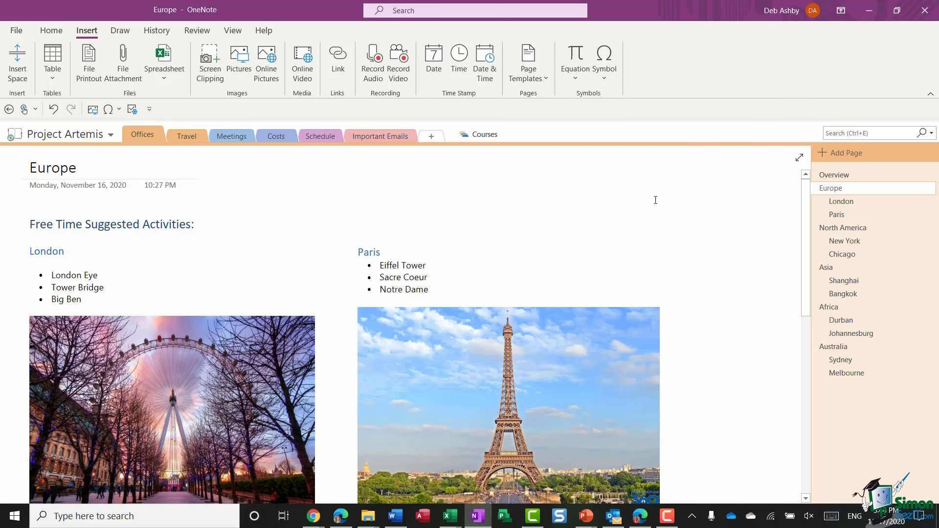
pyautogui.click(484, 135)
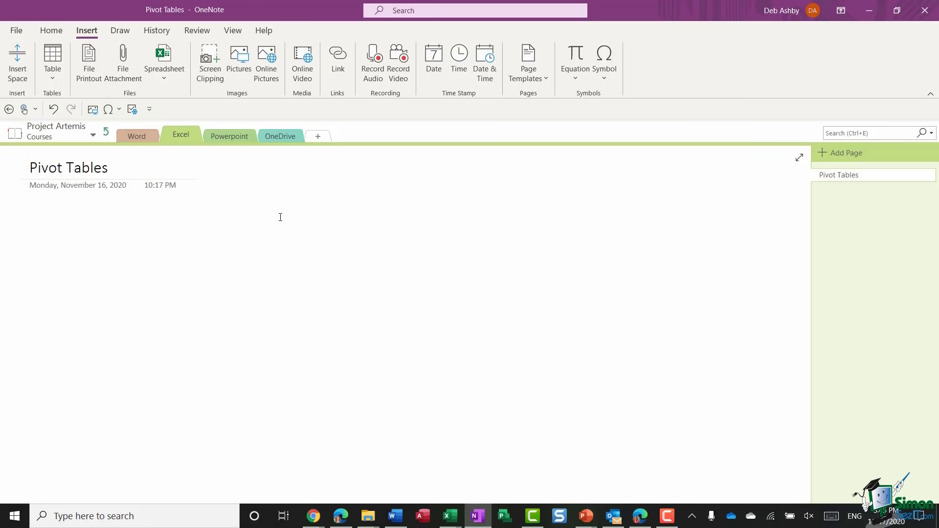
pyautogui.click(302, 64)
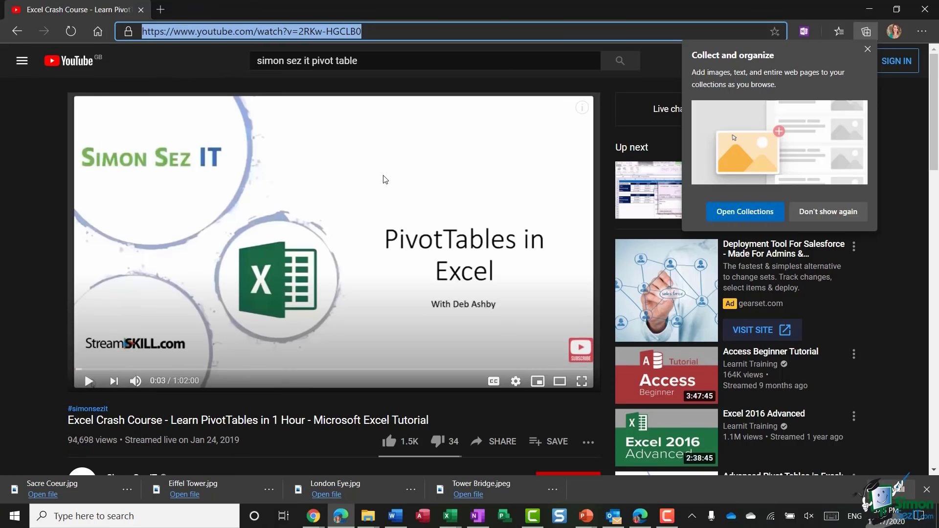
pyautogui.hotkey('ctrl', 'c')
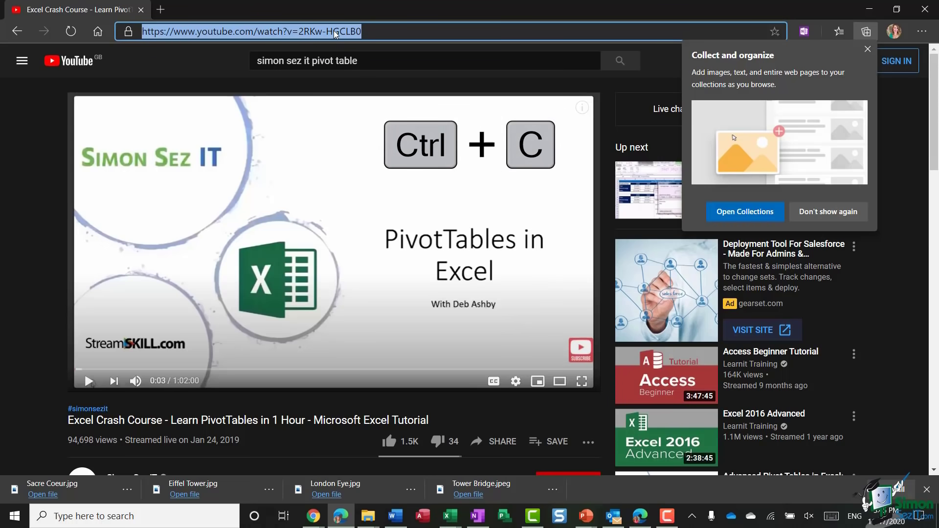
pyautogui.hotkey('alt', 'Tab')
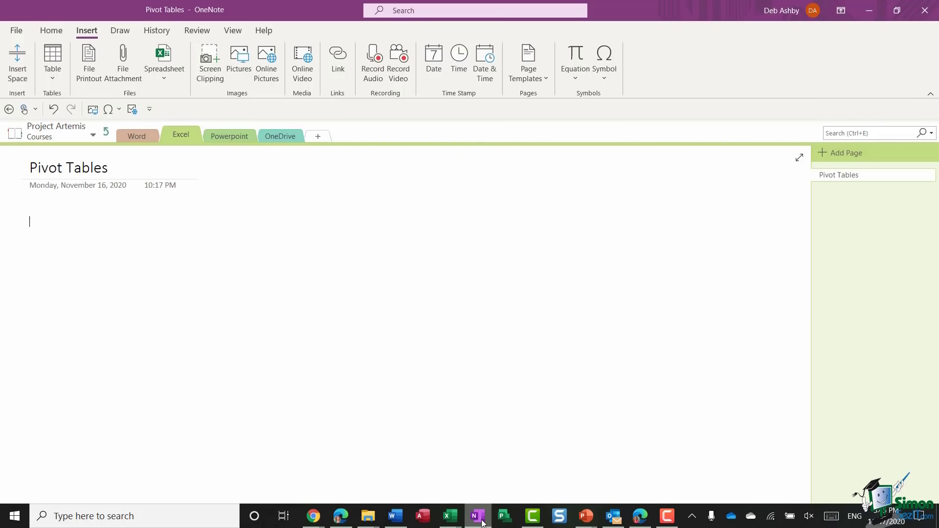
pyautogui.click(304, 69)
pyautogui.hotkey('ctrl', 'v')
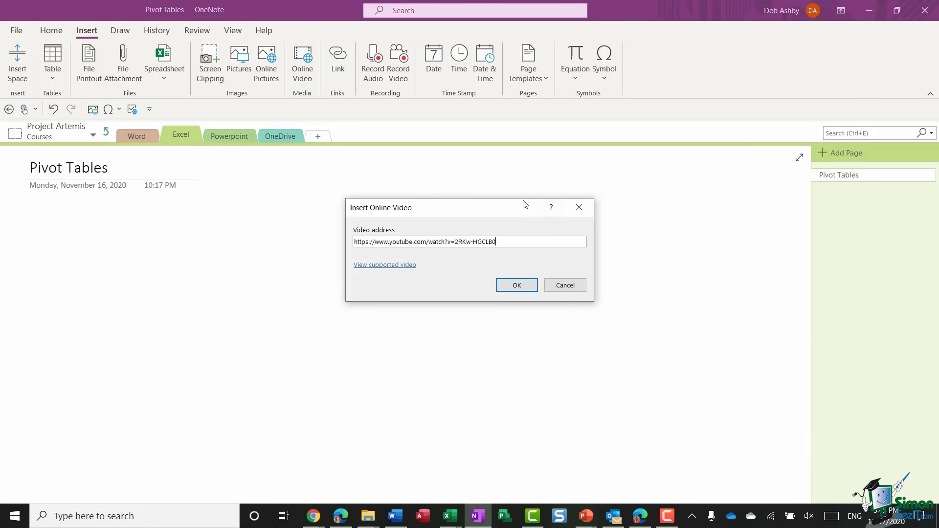
pyautogui.click(513, 284)
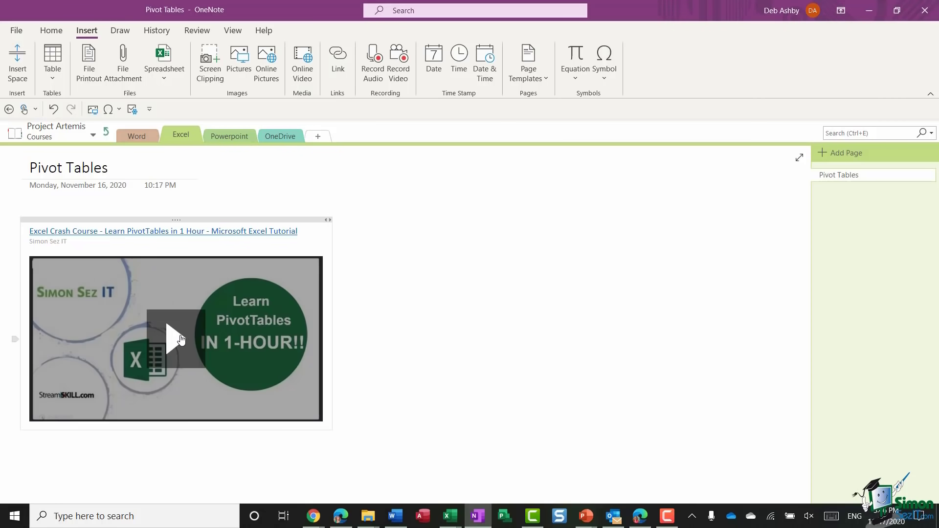
# Play the embedded video on the page, skip ahead in stages to about 26 minutes, and pause it
pyautogui.click(180, 339)
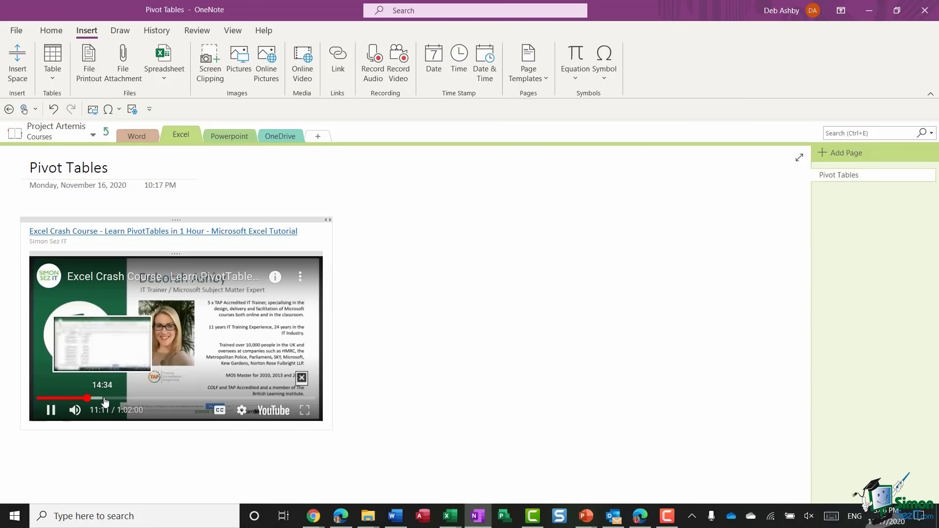
pyautogui.click(108, 398)
pyautogui.click(134, 398)
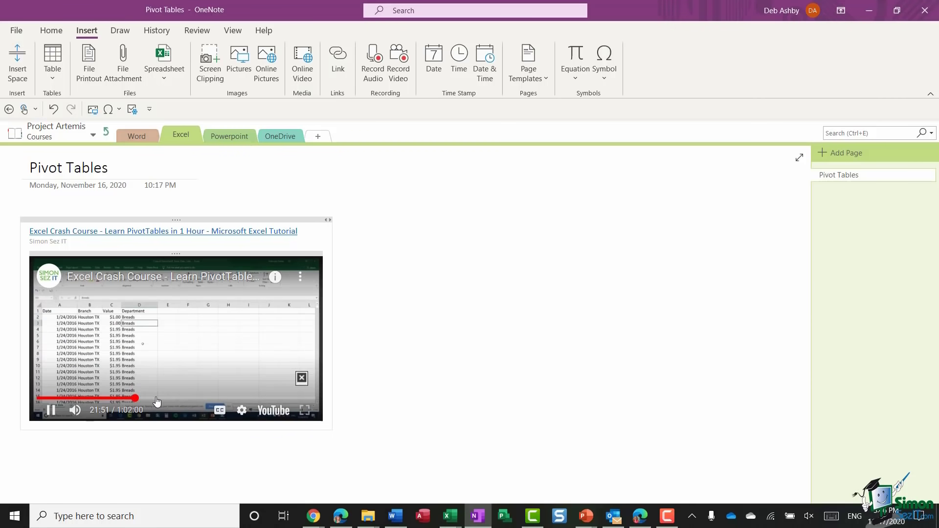
pyautogui.click(156, 398)
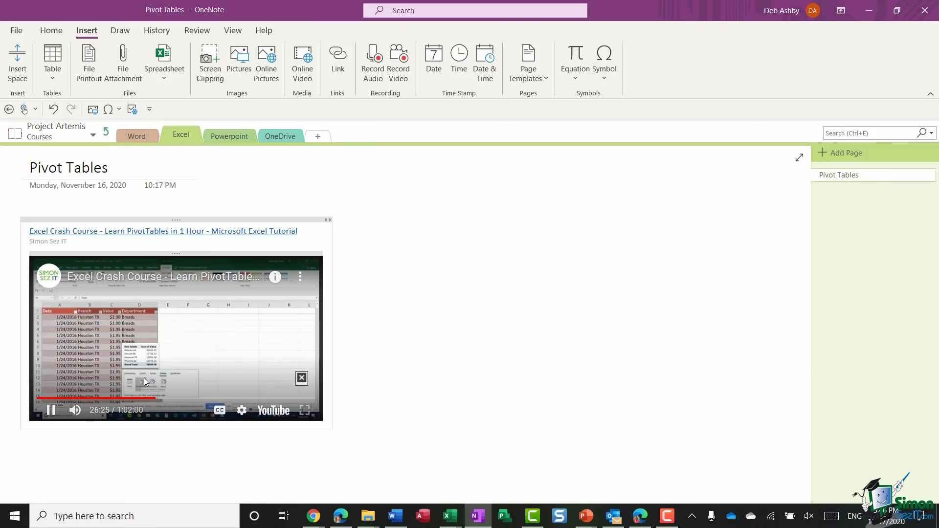
pyautogui.click(56, 412)
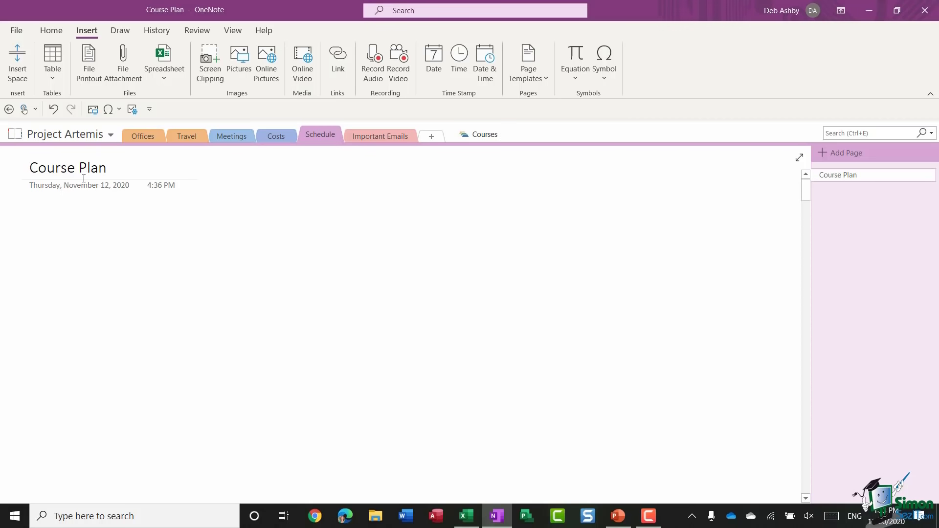
# Insert Course Descriptions.docx as a file printout on the Course Plan page of the Schedule section
pyautogui.click(89, 61)
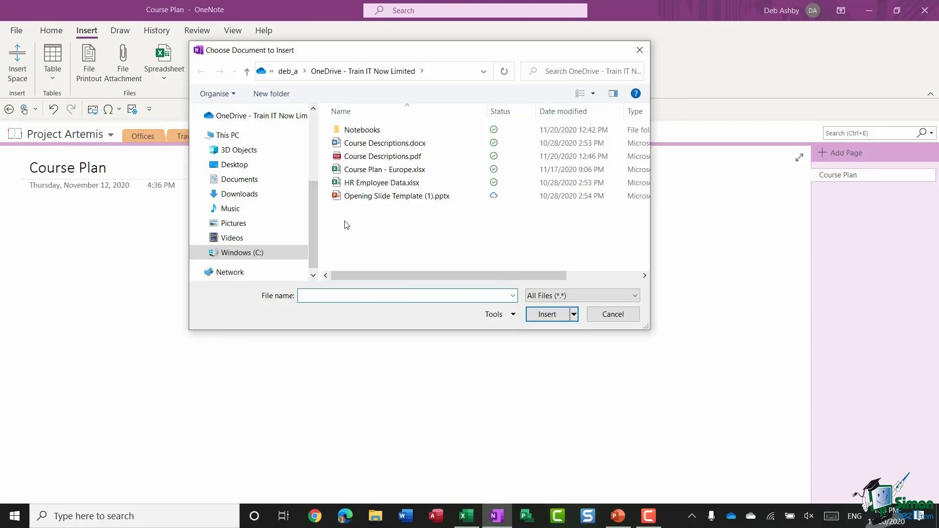
pyautogui.click(381, 146)
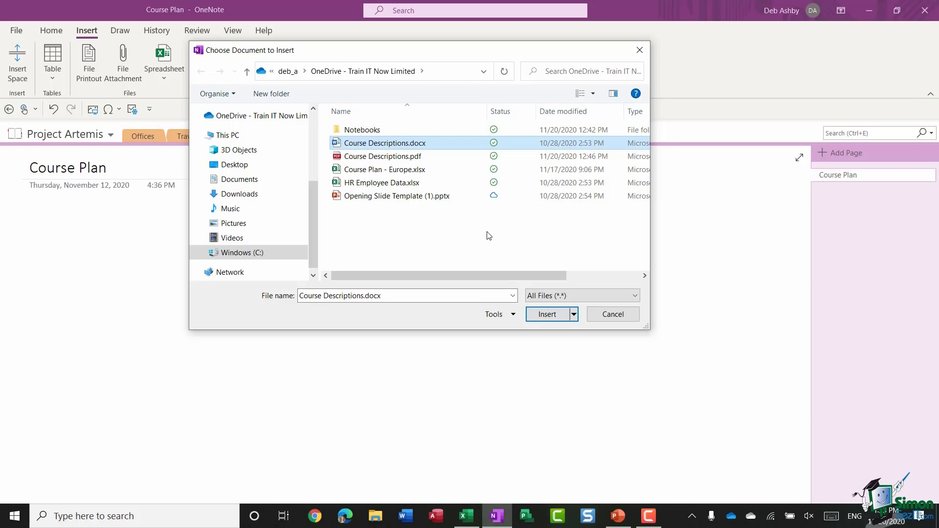
pyautogui.click(556, 315)
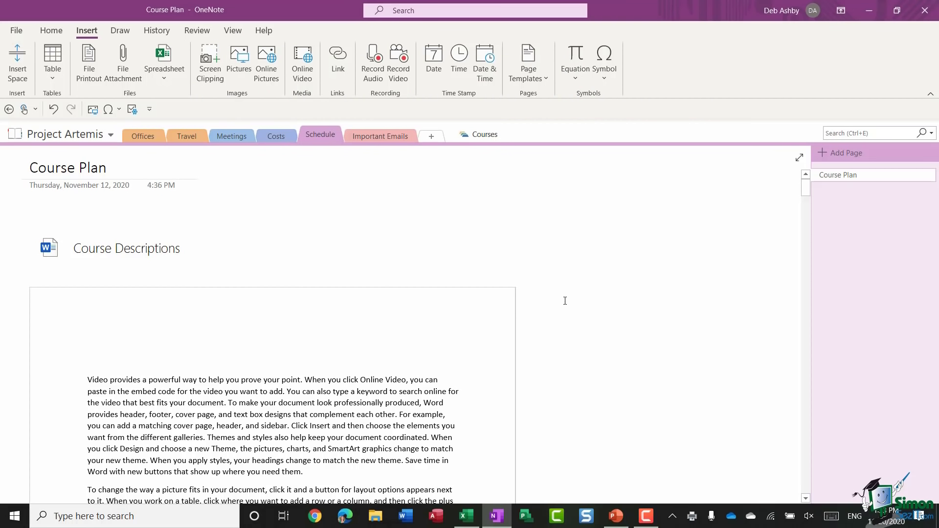
pyautogui.scroll(-3, 565, 301)
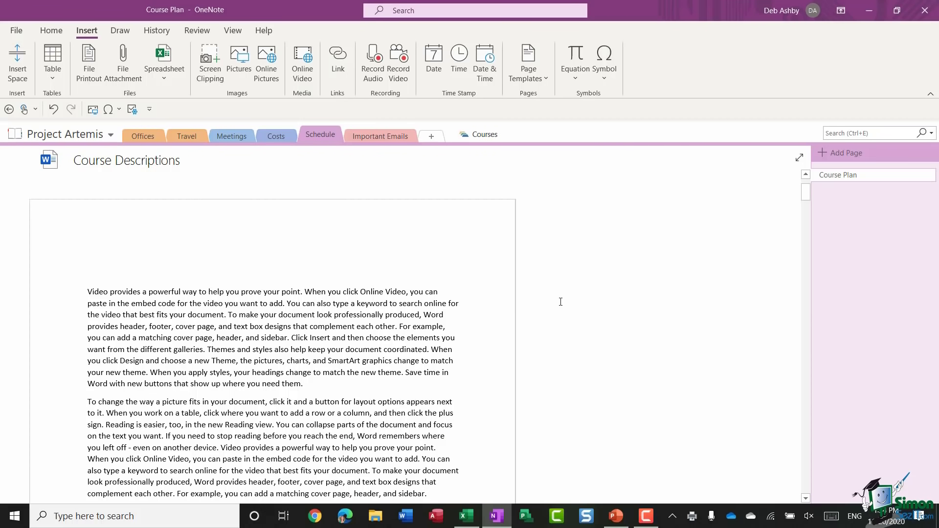
pyautogui.click(431, 214)
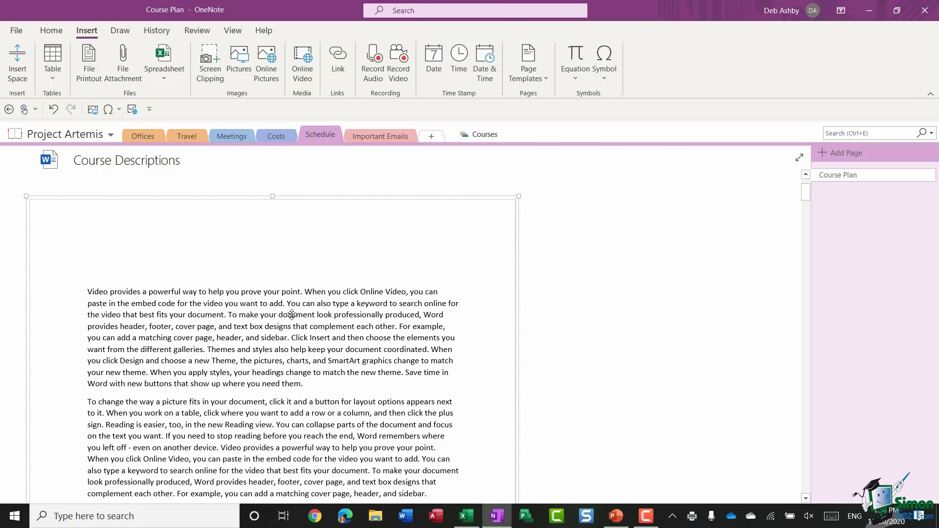
pyautogui.scroll(2, 292, 314)
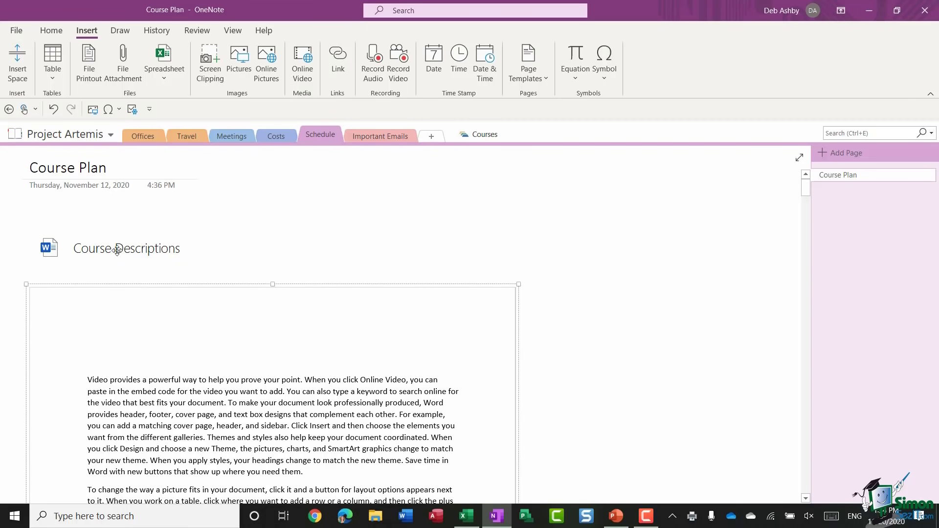
# Open the attached Course Descriptions document in Word, add "This is a change! " before the first paragraph, and save it
pyautogui.moveTo(122, 251)
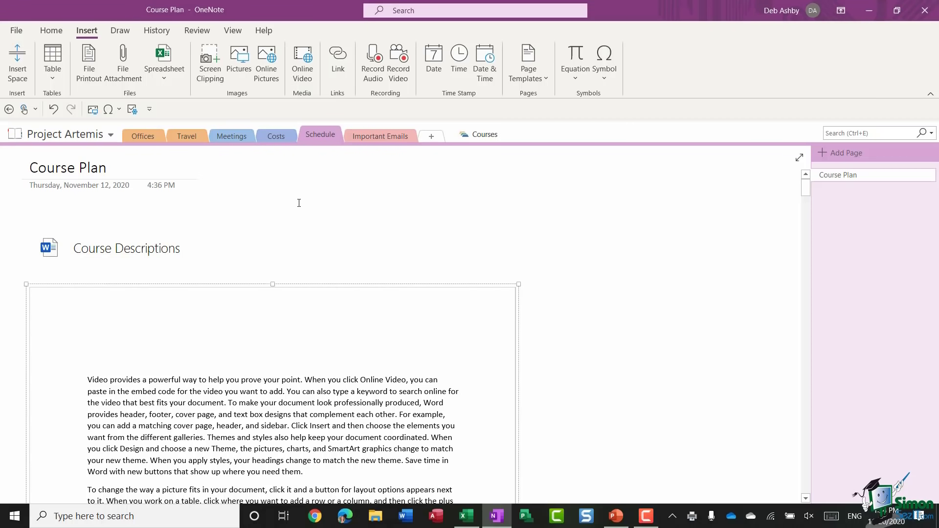
pyautogui.doubleClick(114, 248)
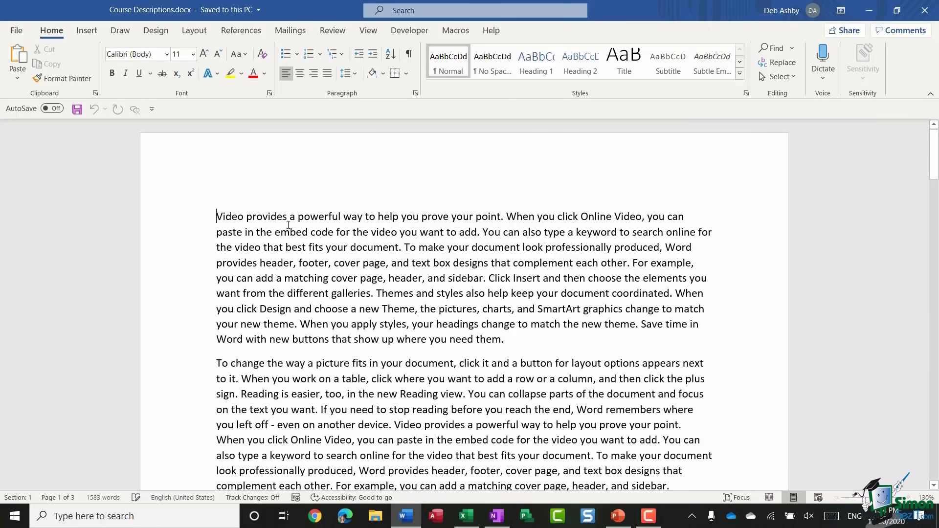
pyautogui.write('This is a c')
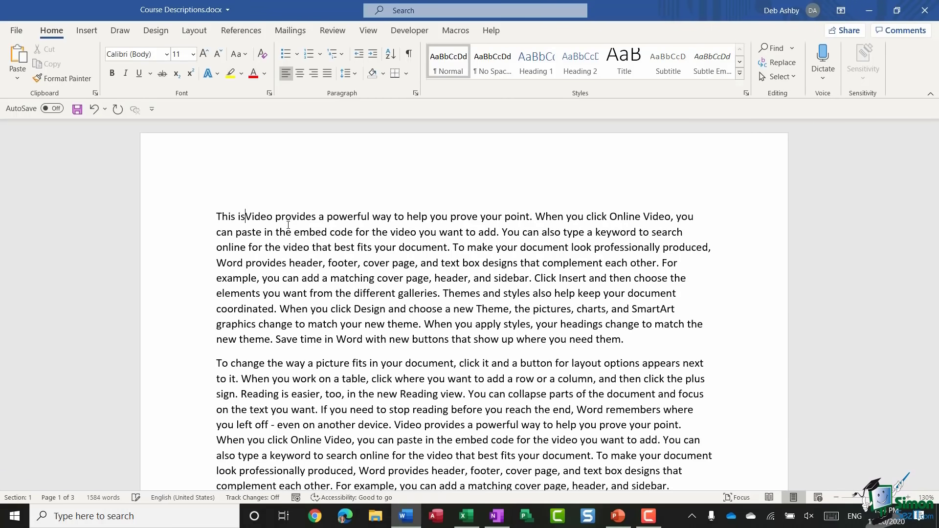
pyautogui.write('hange!')
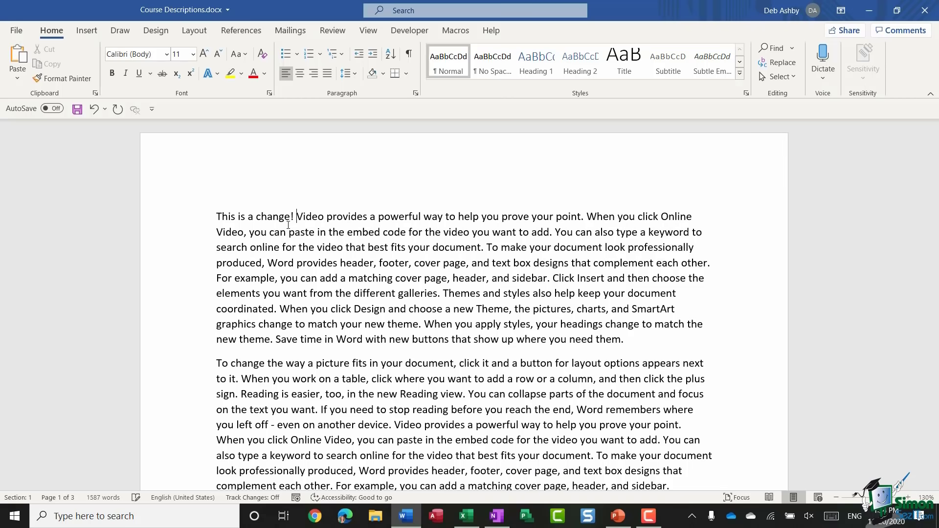
pyautogui.hotkey('ctrl', 's')
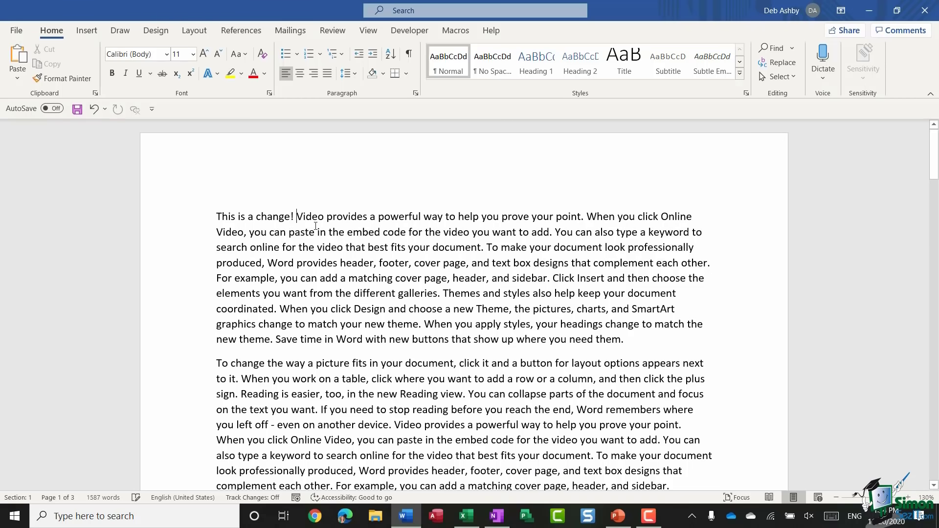
# Switch back to OneNote and refresh the Course Descriptions printout, accepting the attachment warning
pyautogui.hotkey('alt', 'Tab')
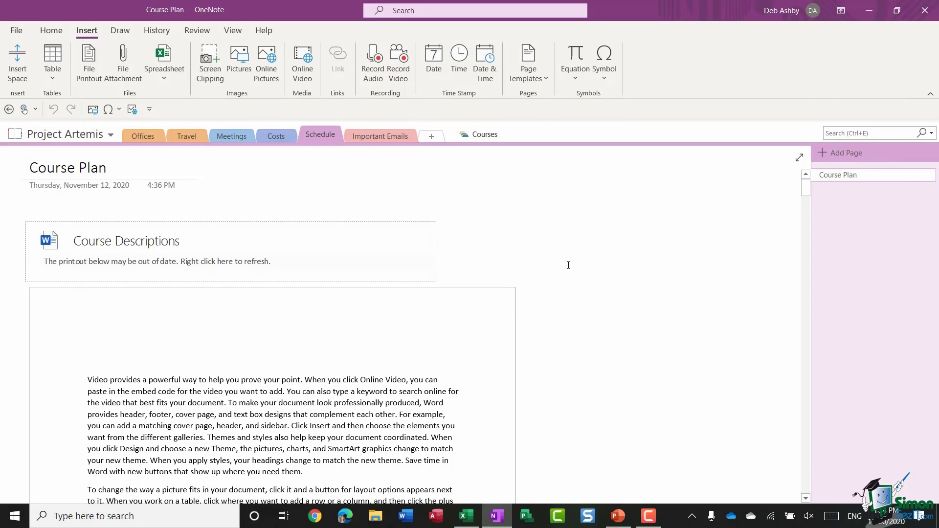
pyautogui.scroll(-3, 171, 403)
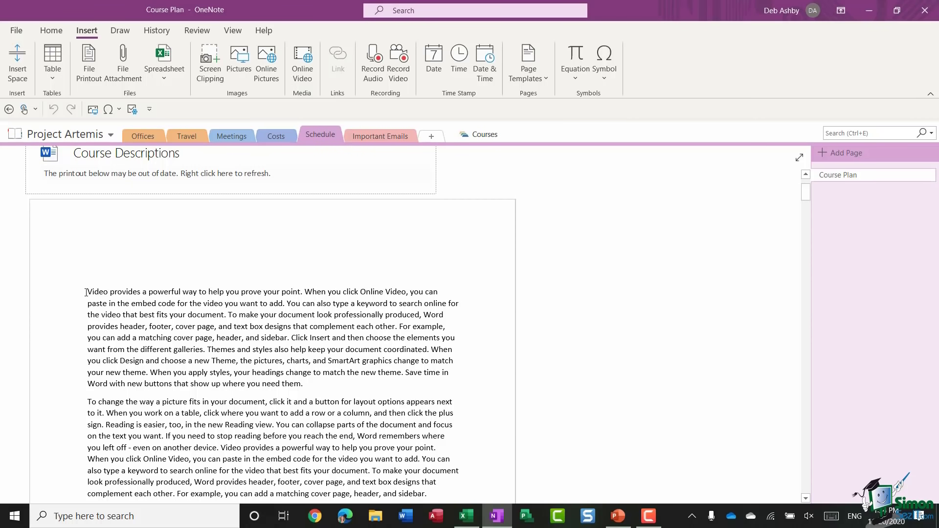
pyautogui.scroll(3, 194, 285)
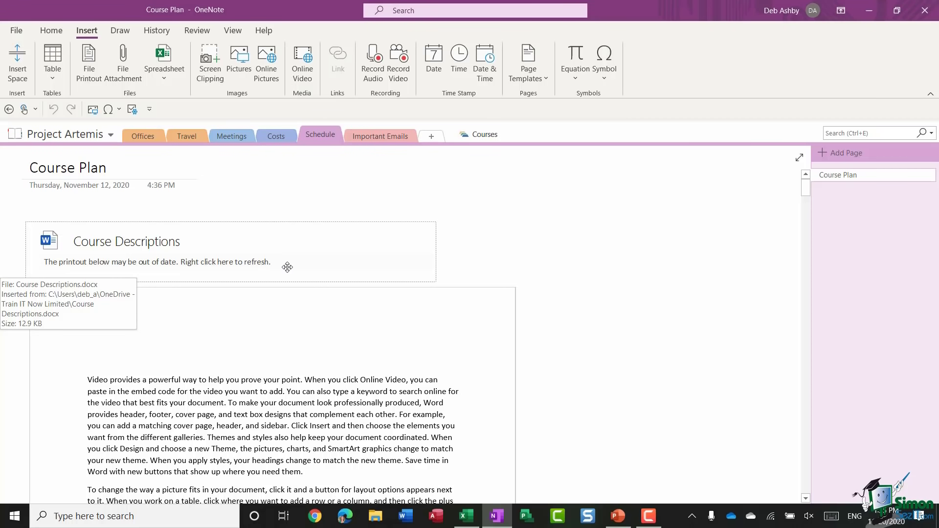
pyautogui.rightClick(239, 262)
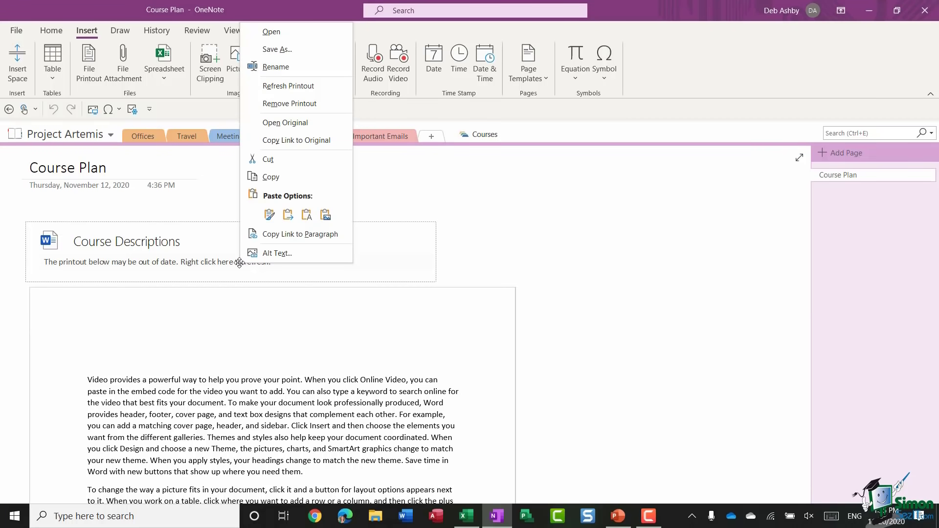
pyautogui.click(318, 89)
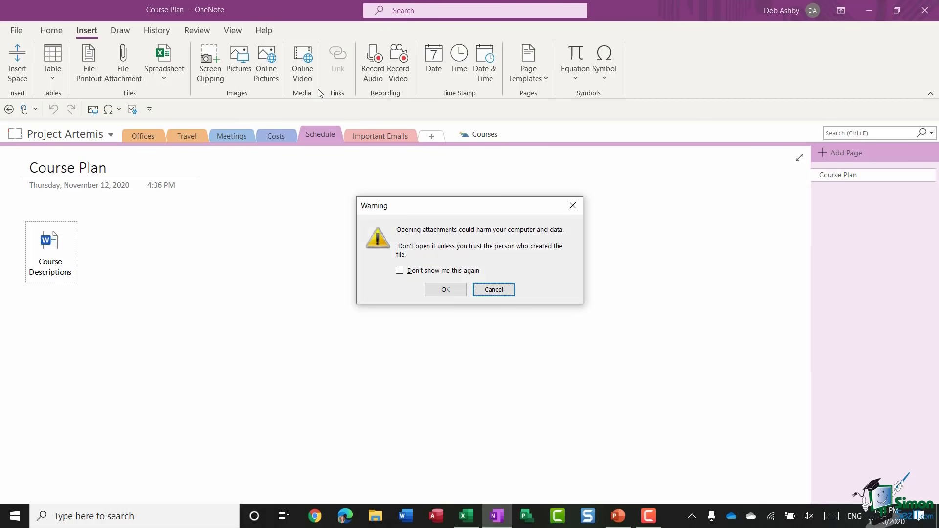
pyautogui.click(445, 290)
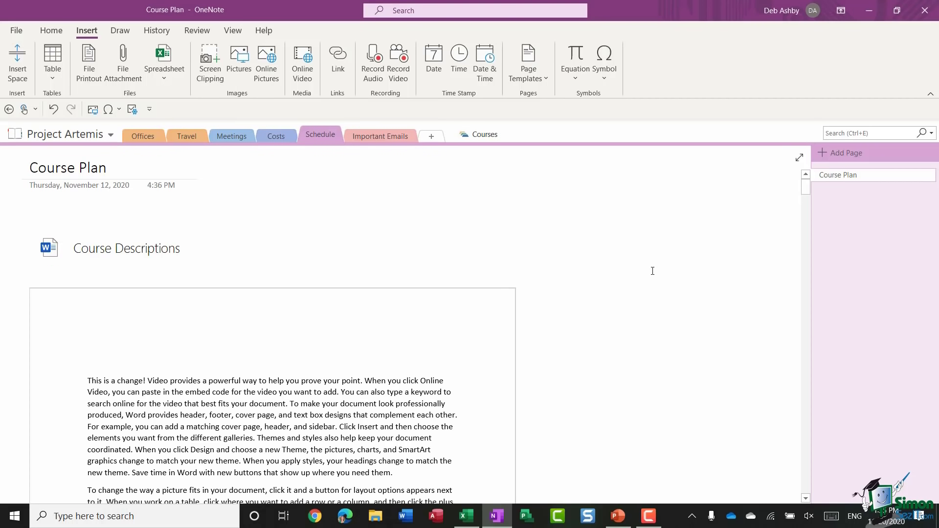
pyautogui.scroll(-3, 651, 272)
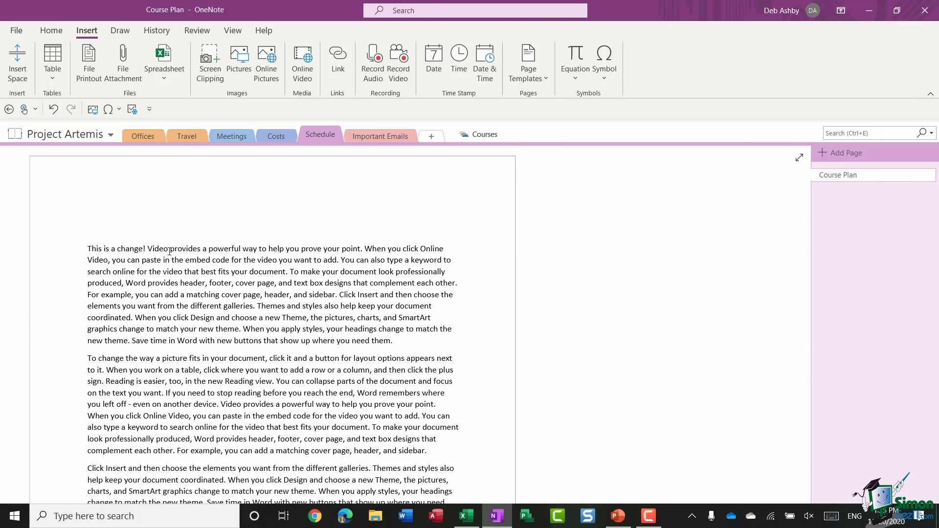
pyautogui.scroll(3, 170, 251)
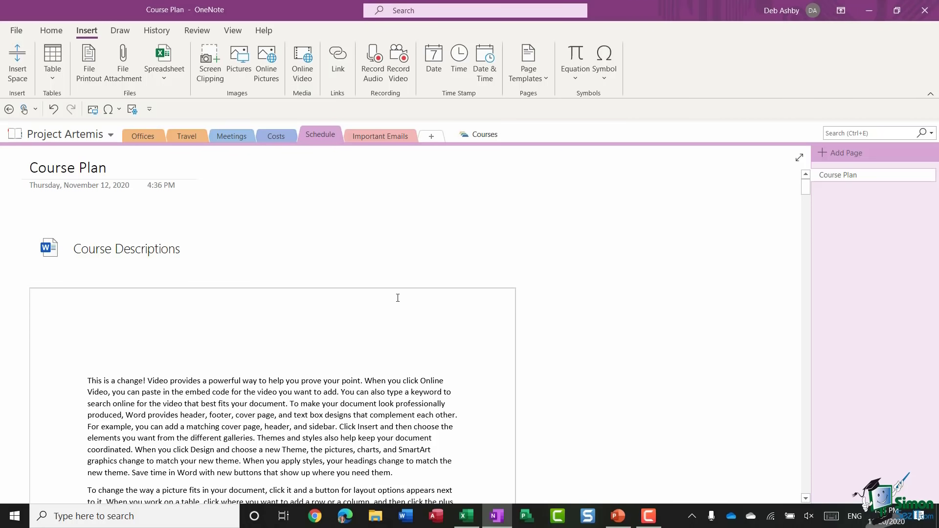
# Copy the text from the printout's first page onto a new page in the Schedule section and select its opening lines
pyautogui.scroll(-3, 342, 324)
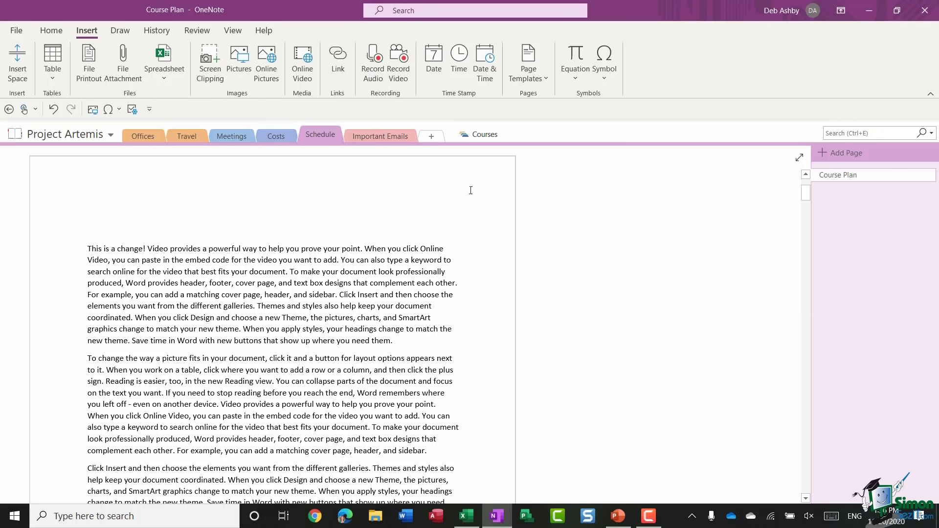
pyautogui.click(403, 195)
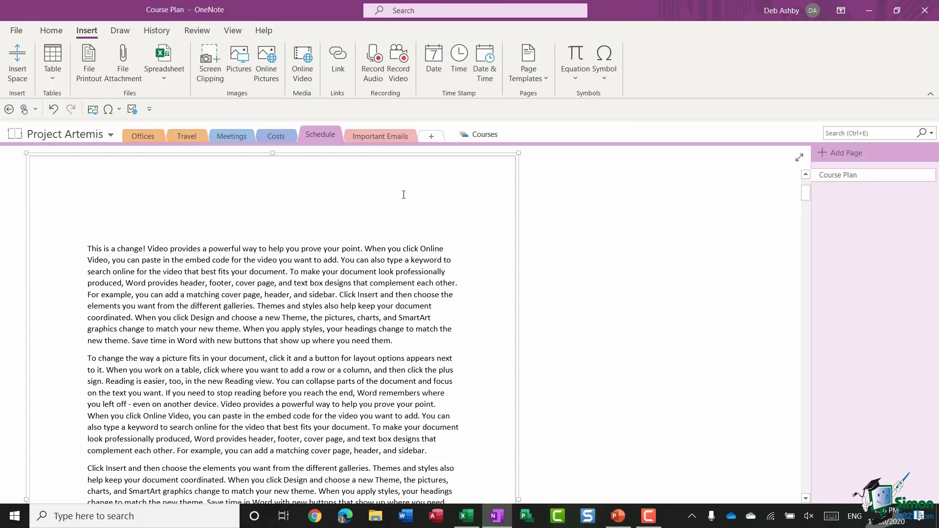
pyautogui.rightClick(404, 194)
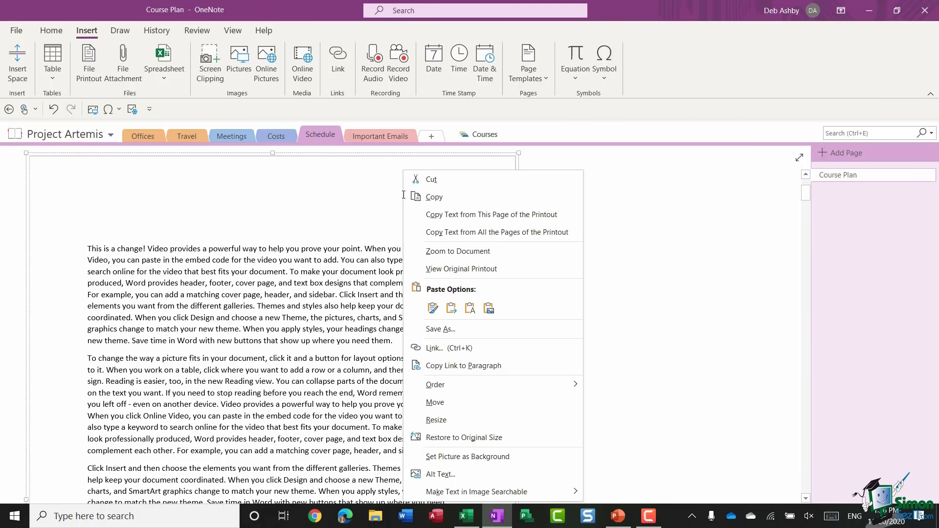
pyautogui.click(569, 215)
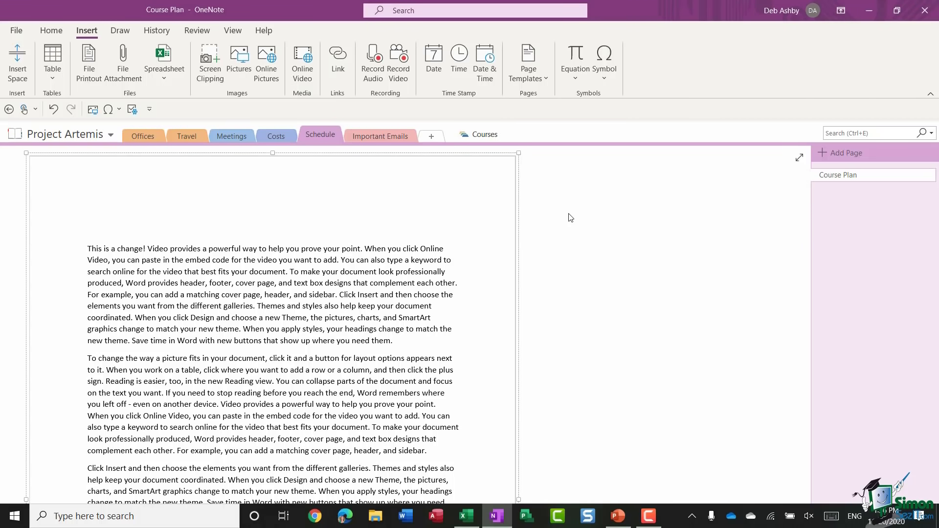
pyautogui.click(820, 152)
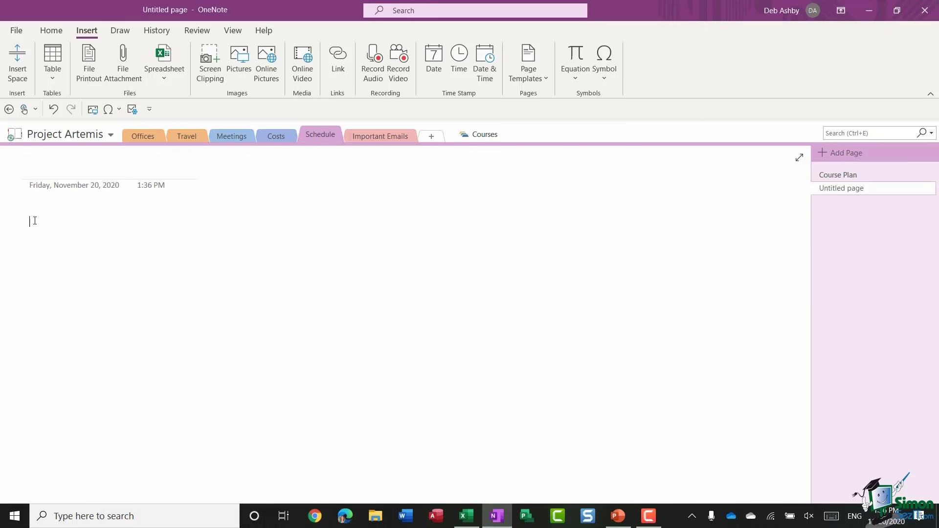
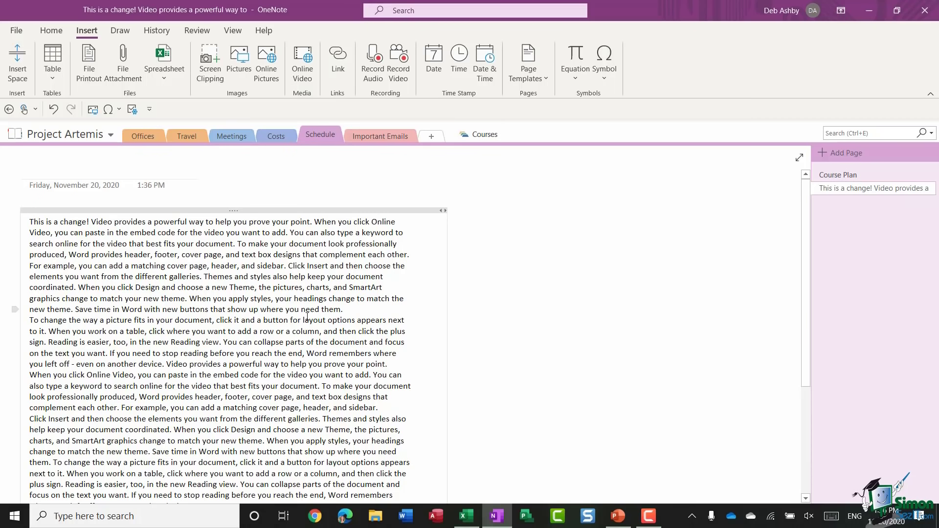
pyautogui.click(57, 221)
pyautogui.moveTo(384, 276); pyautogui.dragTo(29, 222)
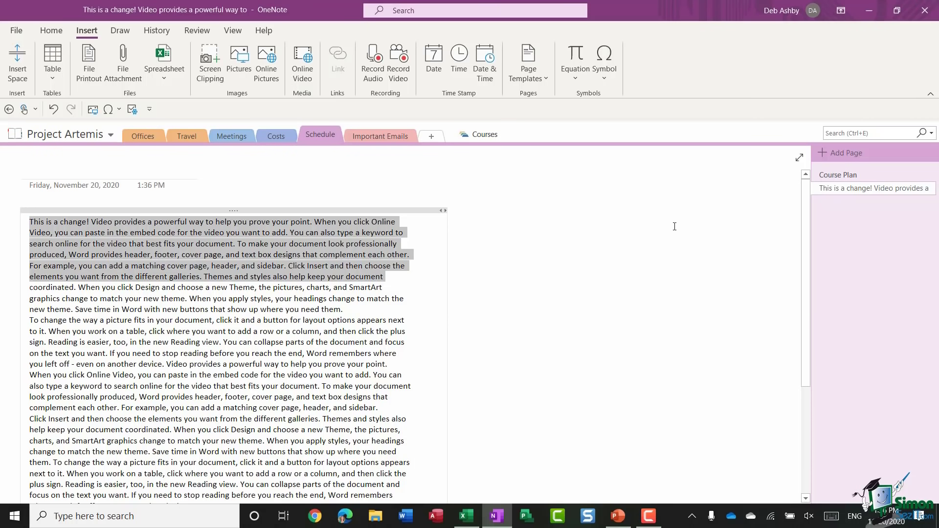
# Add a new page to the Schedule section and insert Course Descriptions.pdf on it as an attached file
pyautogui.click(856, 176)
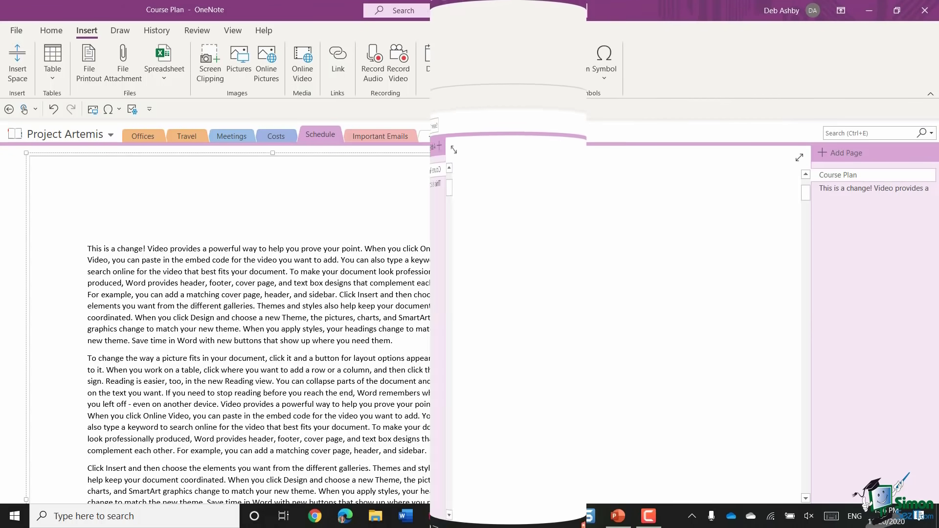
pyautogui.click(825, 156)
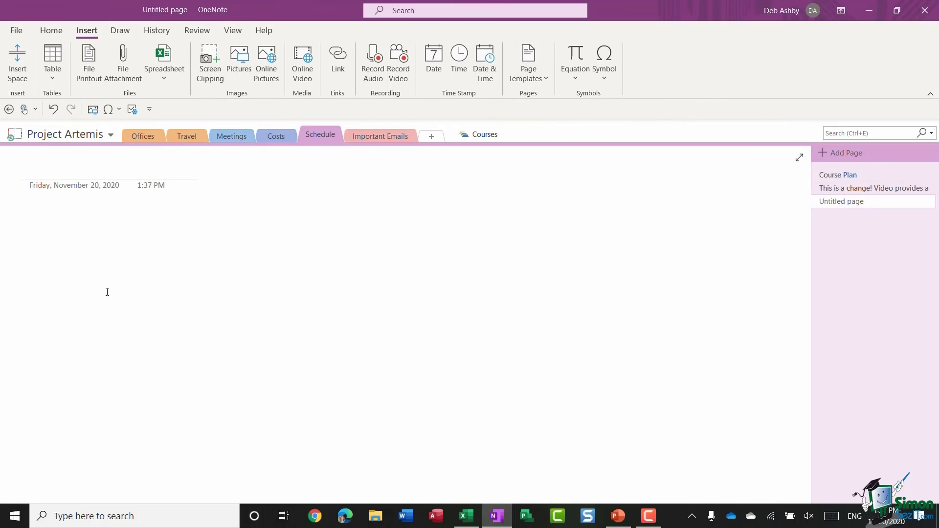
pyautogui.click(169, 248)
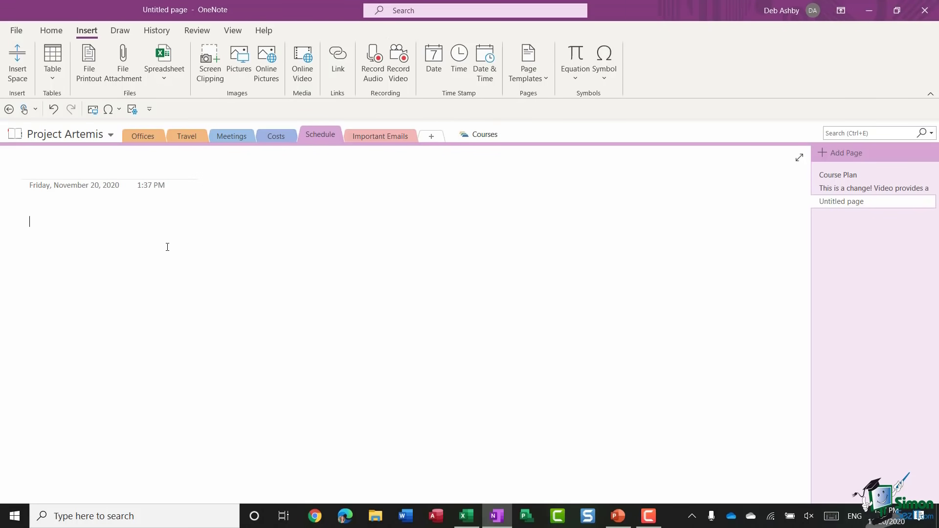
pyautogui.click(127, 59)
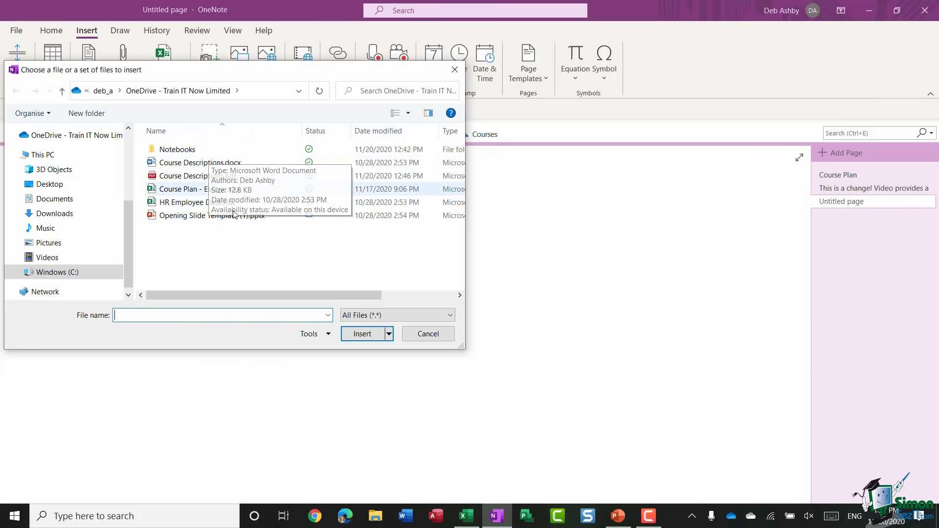
pyautogui.click(196, 177)
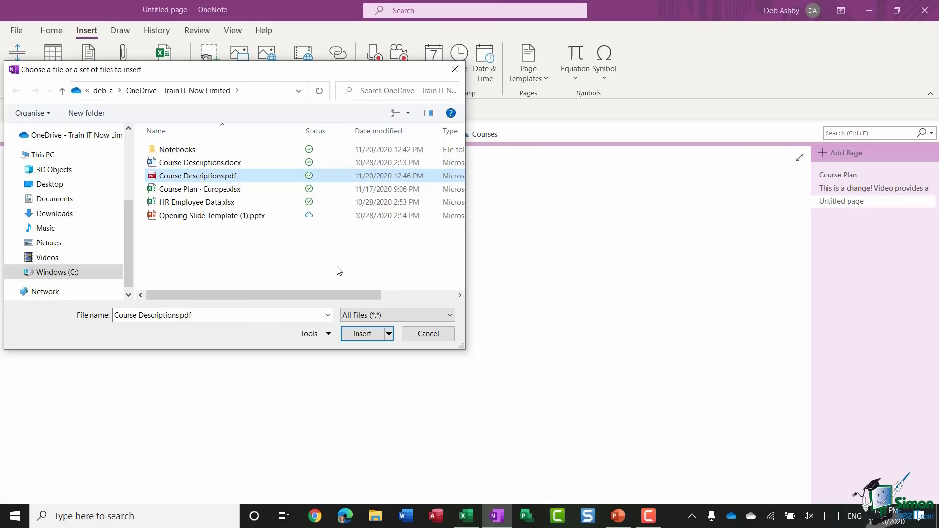
pyautogui.click(362, 335)
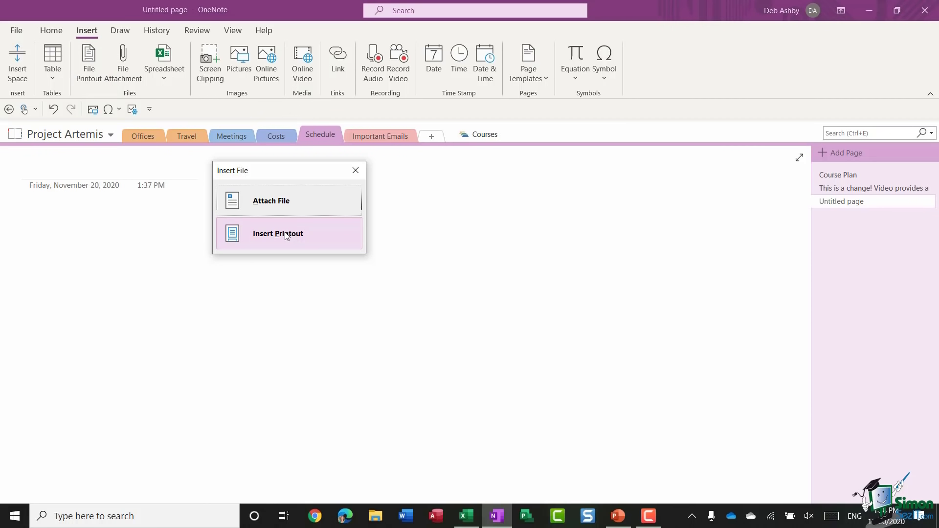
pyautogui.click(291, 203)
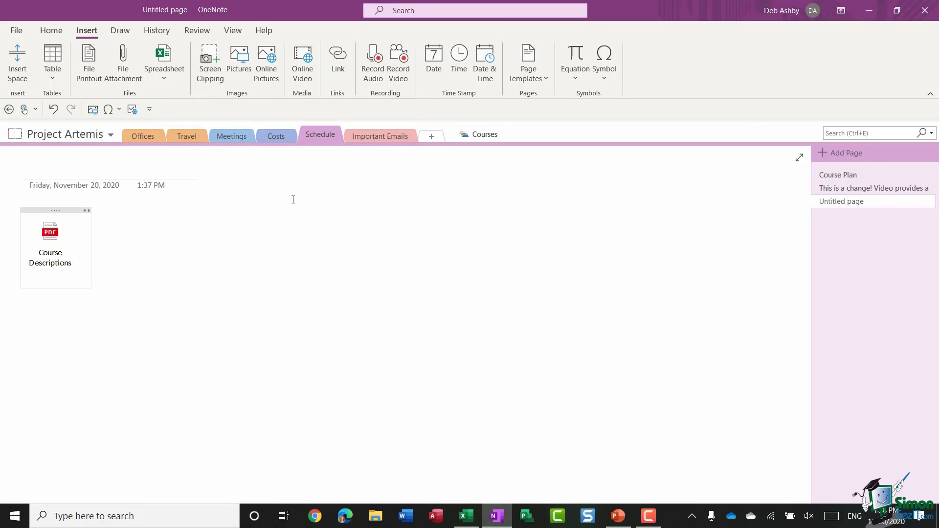
pyautogui.click(293, 200)
# Open the attached Course Descriptions PDF from the page, accepting the attachment warning, and close it after viewing
pyautogui.doubleClick(51, 235)
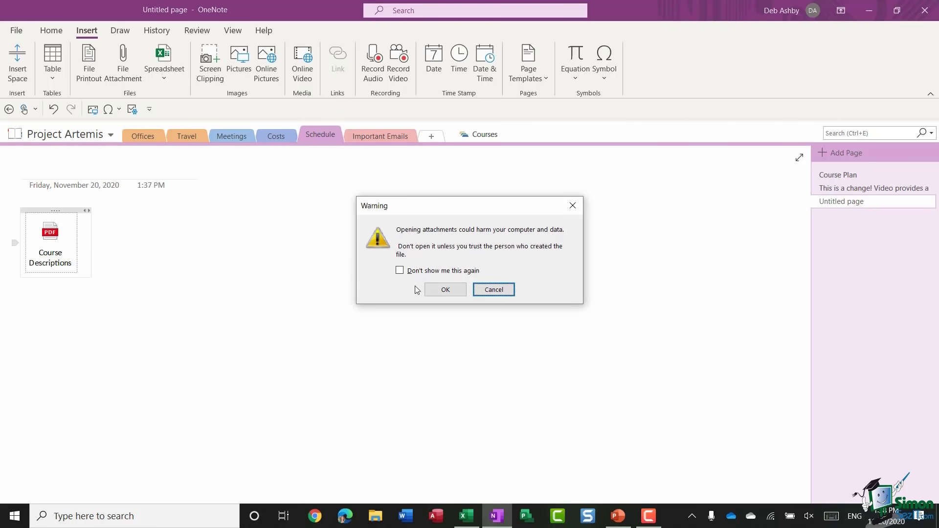
pyautogui.click(445, 289)
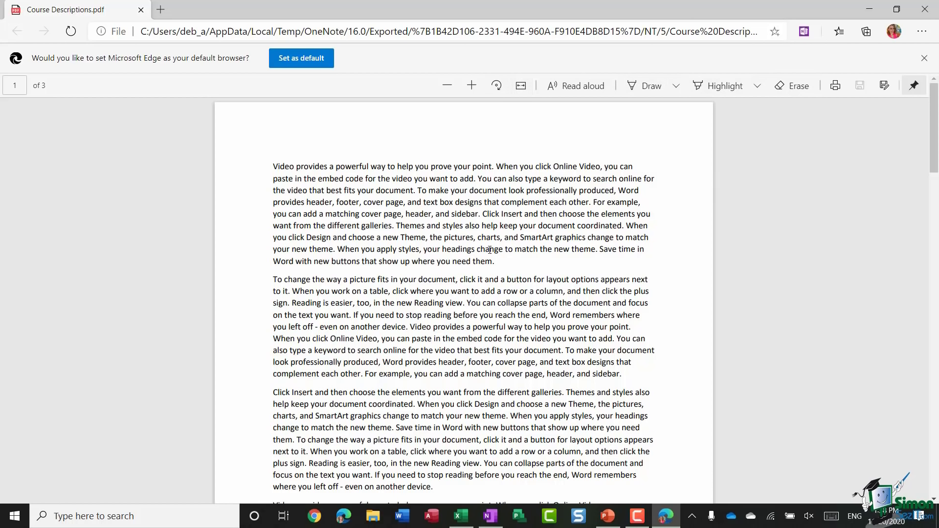
pyautogui.click(927, 11)
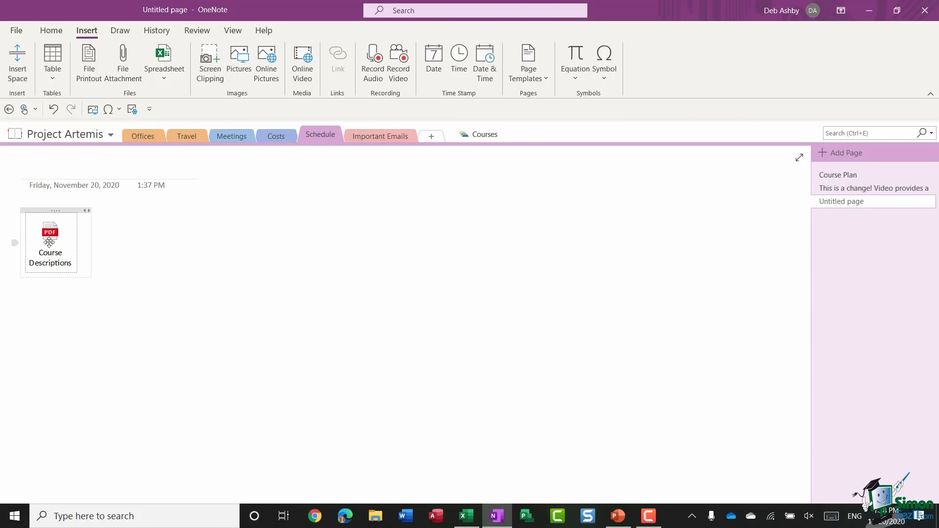
pyautogui.moveTo(55, 226)
# Title the new page "Course Details" and delete the page holding the text copied from the printout
pyautogui.click(196, 240)
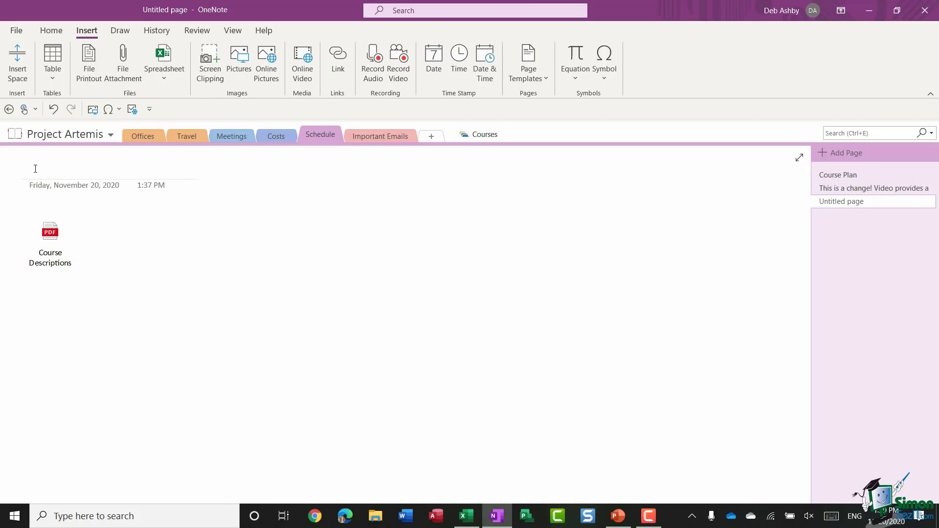
pyautogui.write('Course Details')
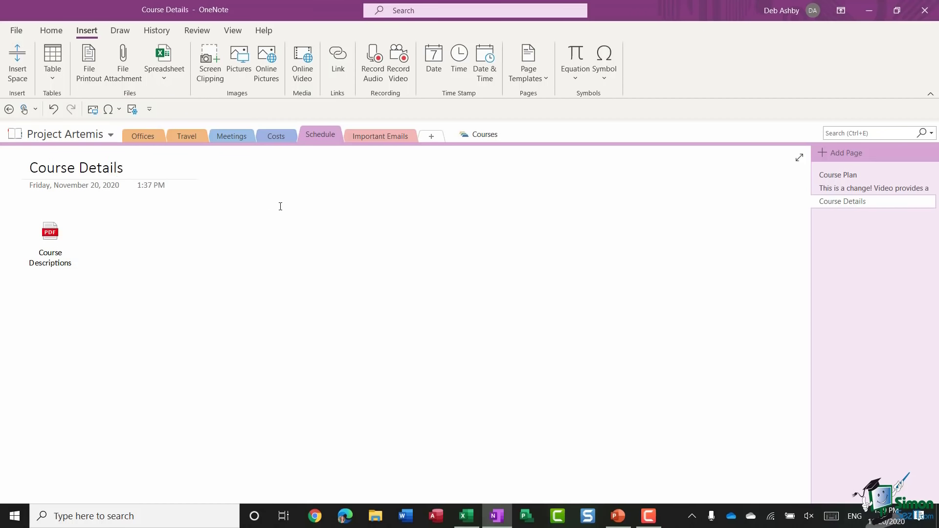
pyautogui.click(827, 188)
pyautogui.rightClick(826, 187)
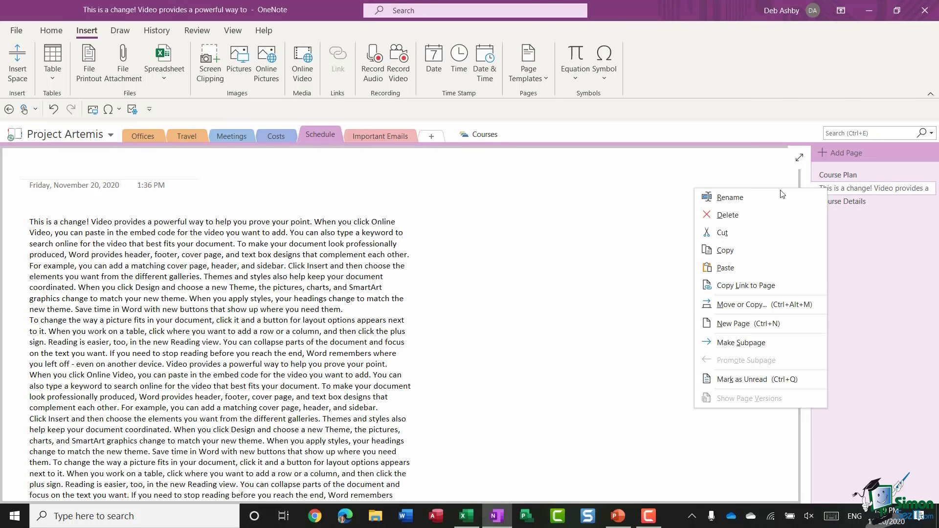
pyautogui.click(750, 219)
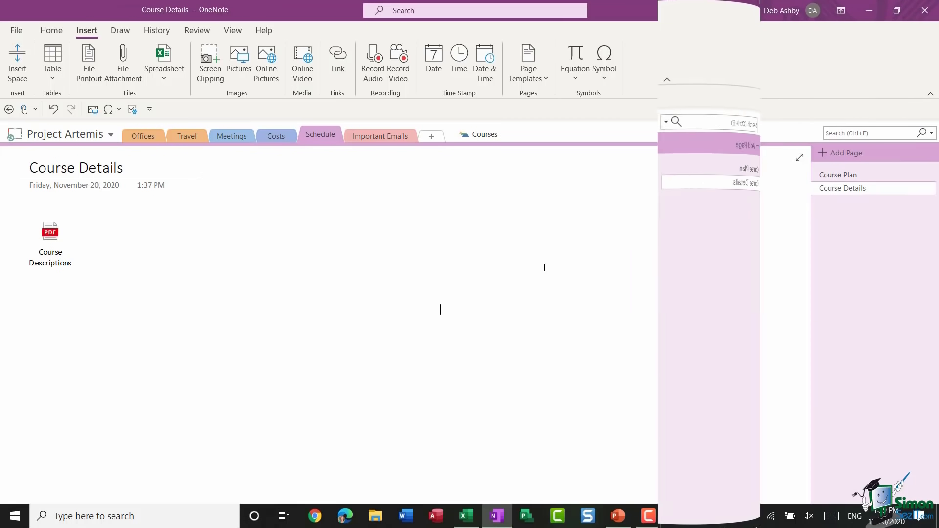
# Insert the existing Course Plan - Europe.xlsx as a spreadsheet on the Course Details page and align it near the page's left edge below the PDF
pyautogui.click(166, 75)
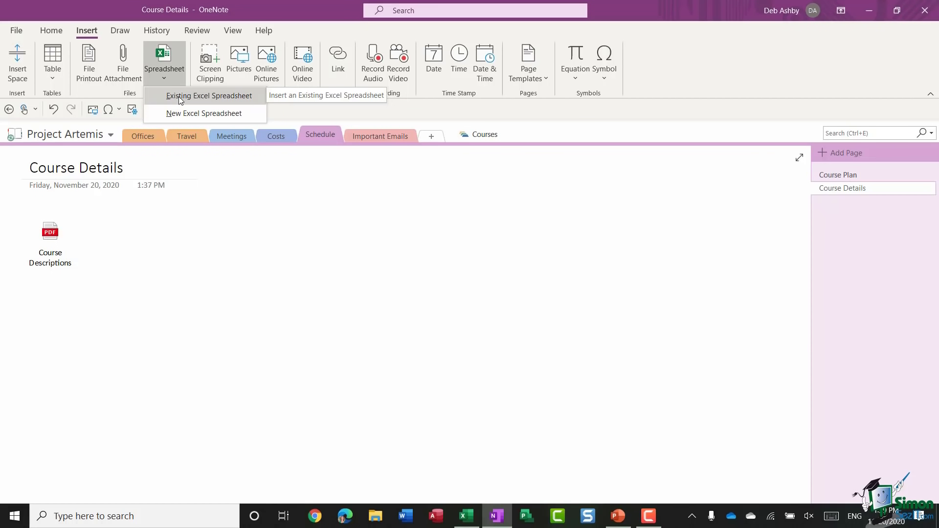
pyautogui.click(177, 96)
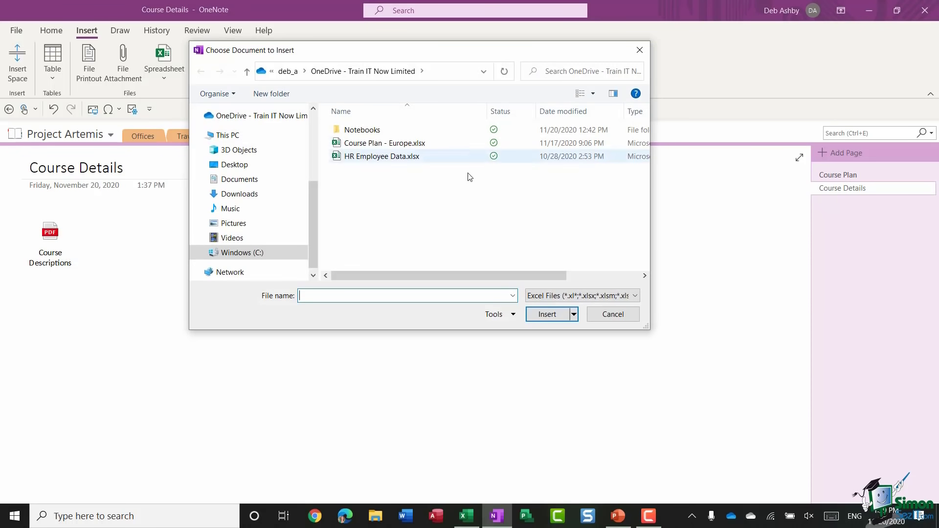
pyautogui.click(387, 142)
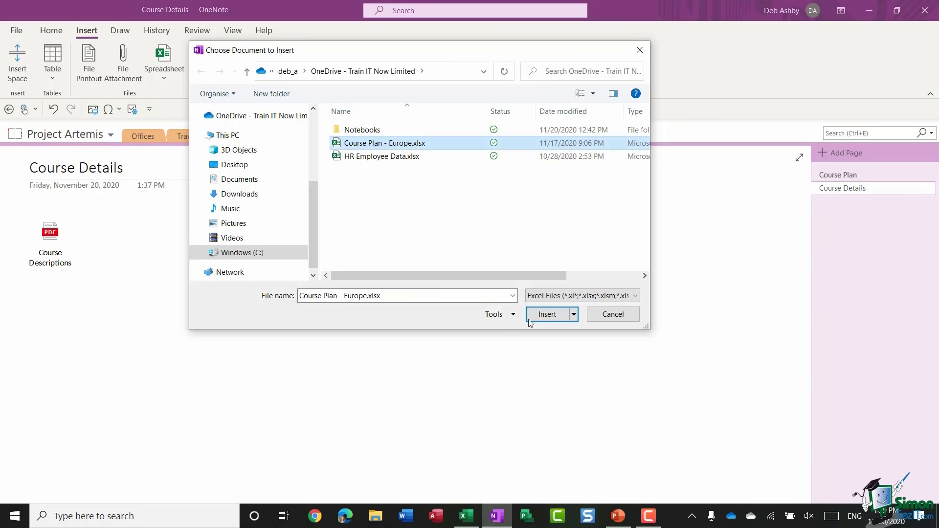
pyautogui.click(548, 315)
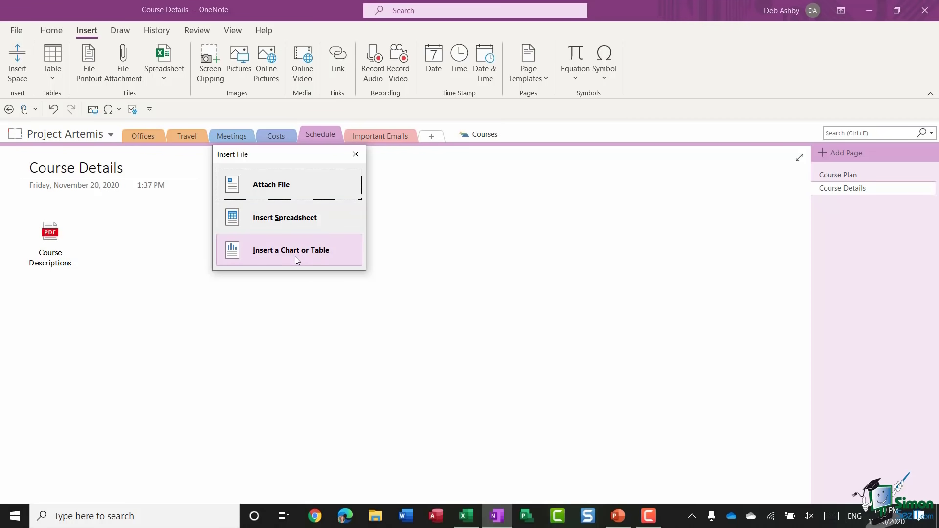
pyautogui.click(288, 223)
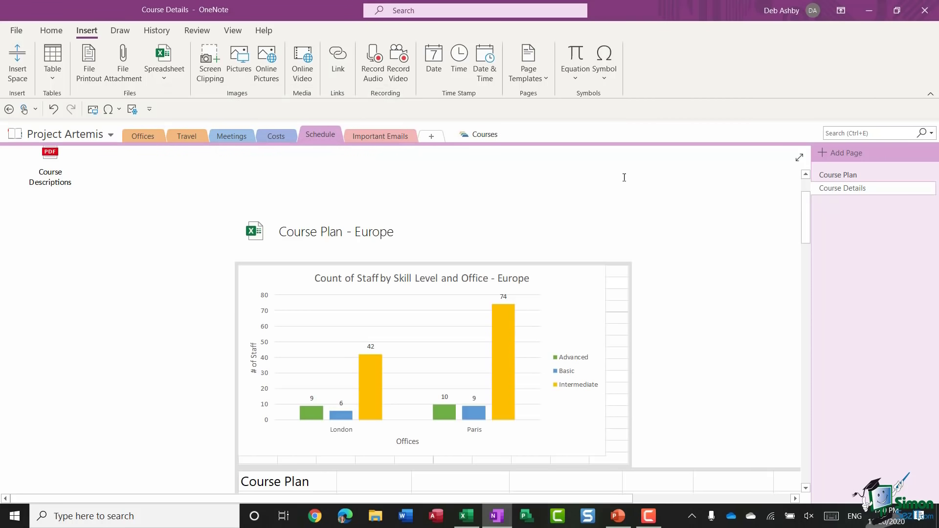
pyautogui.moveTo(634, 205); pyautogui.dragTo(417, 219)
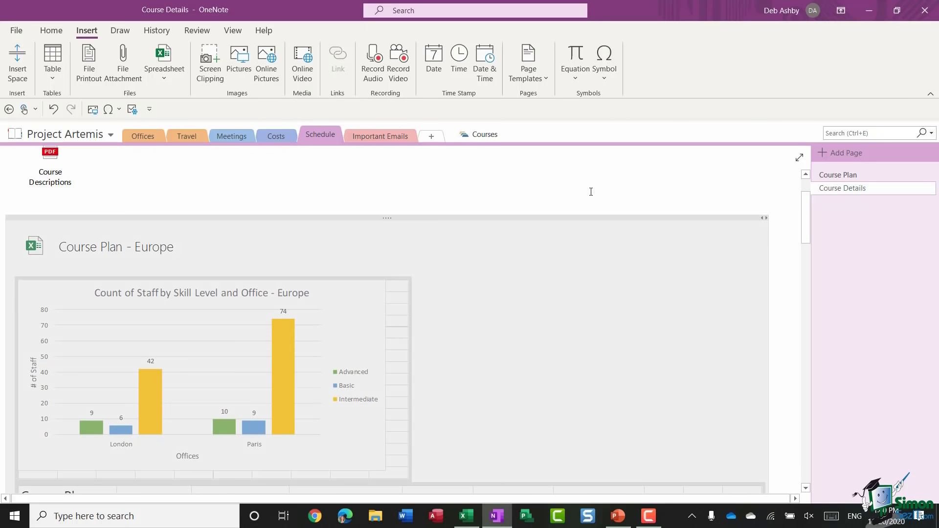
pyautogui.click(590, 191)
# Look through the inserted spreadsheet's chart, course plan, employee list and pivot table, and return to the page's beginning
pyautogui.scroll(-5, 457, 283)
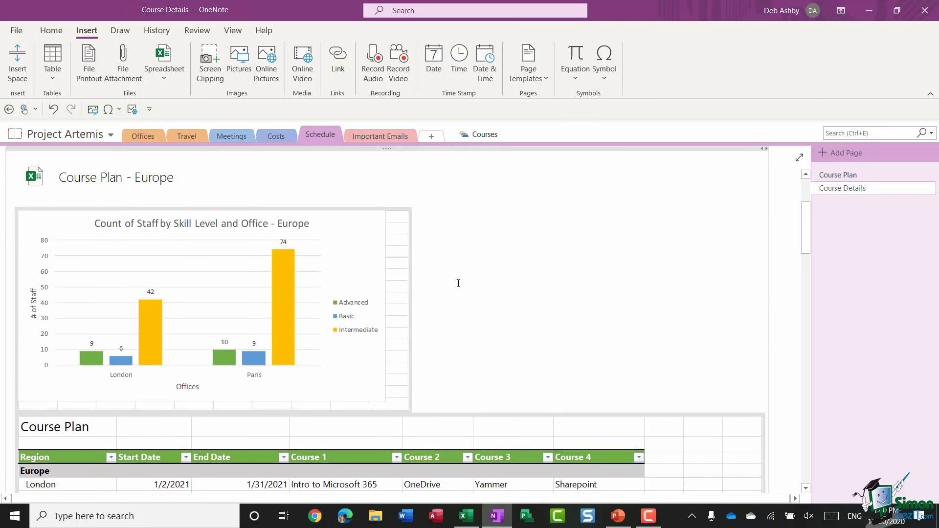
pyautogui.scroll(5, 457, 283)
pyautogui.scroll(-1, 450, 284)
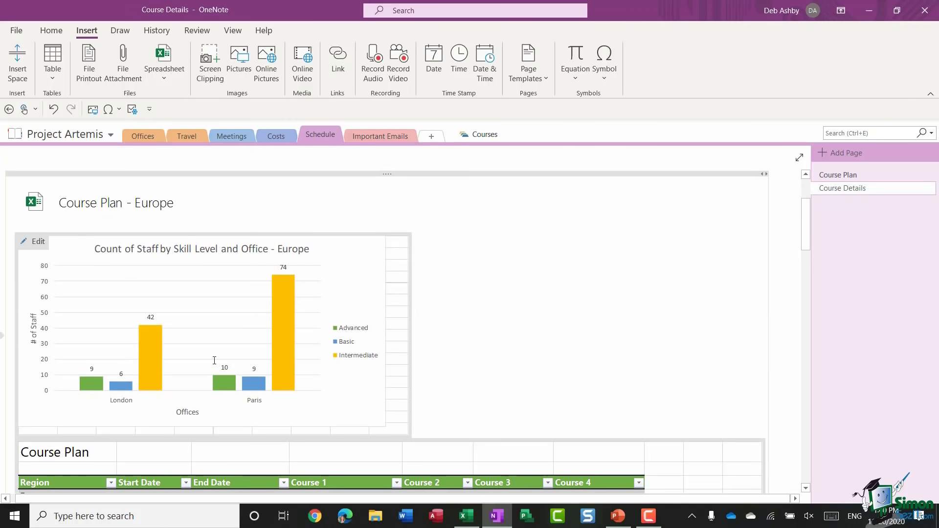
pyautogui.scroll(-6, 609, 277)
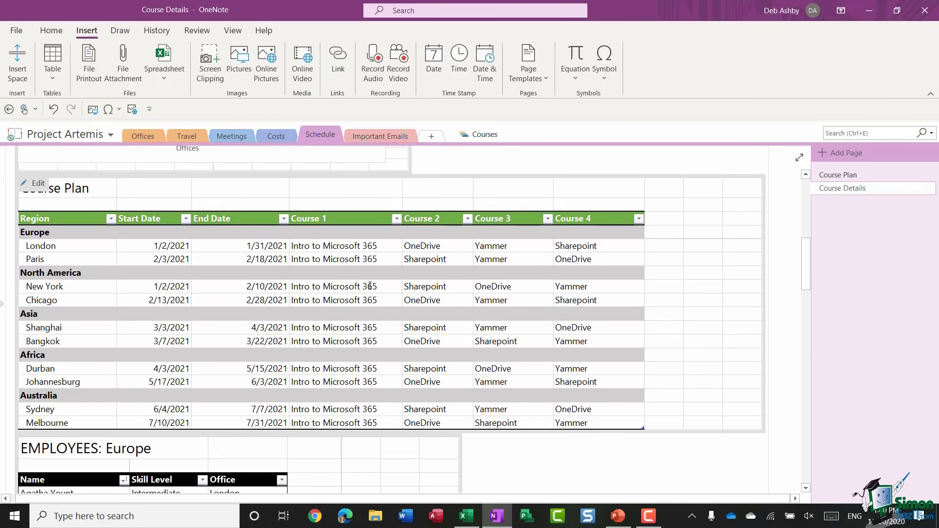
pyautogui.scroll(-6, 445, 290)
pyautogui.scroll(-15, 446, 290)
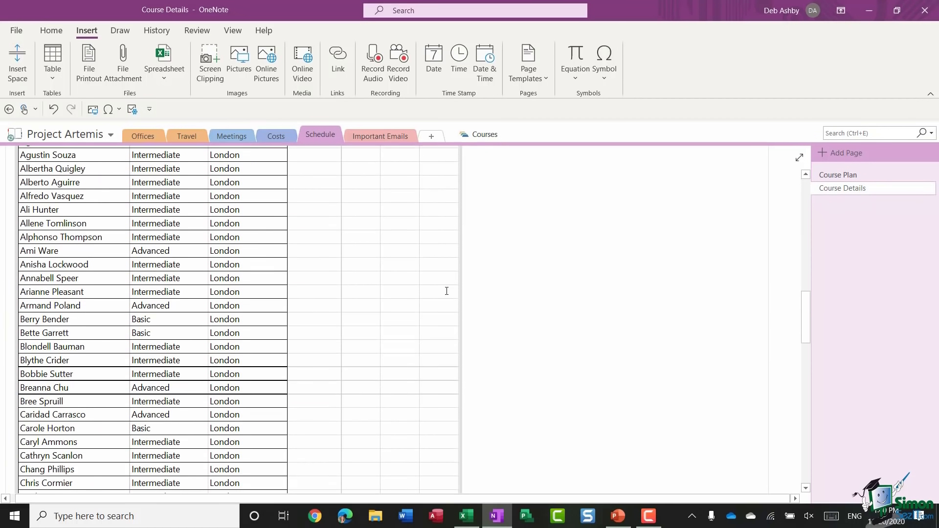
pyautogui.scroll(-5, 446, 291)
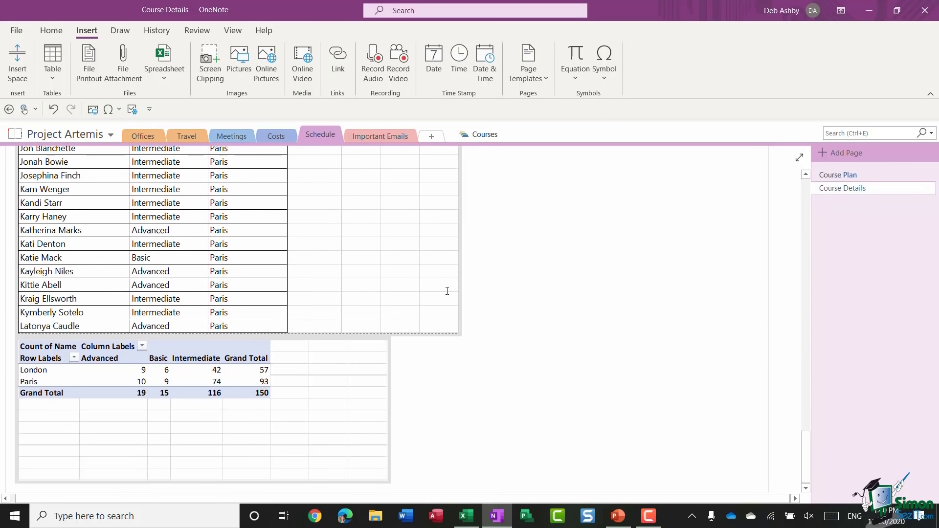
pyautogui.hotkey('ctrl', 'Home')
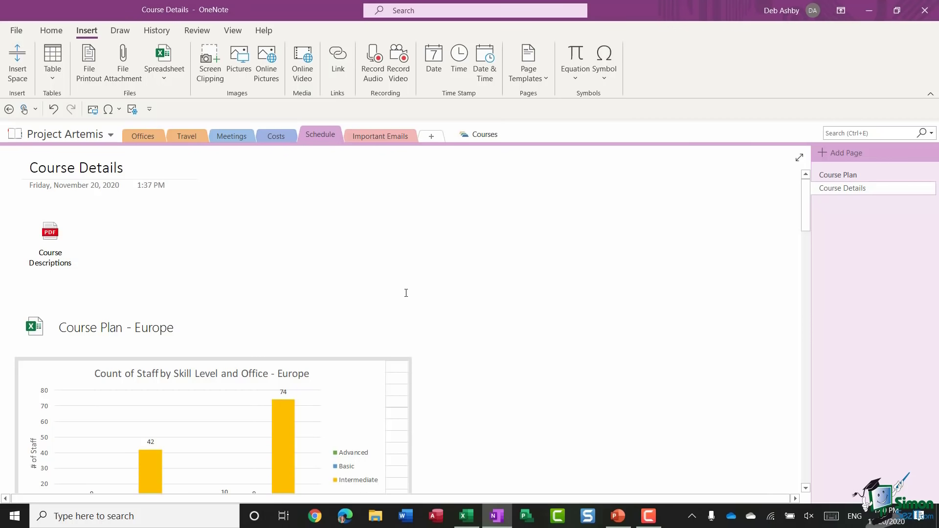
# Open the embedded Course Plan - Europe workbook in Excel, fill the chart's Intermediate series dark red, save, and return to OneNote to check the chart
pyautogui.scroll(-3, 404, 291)
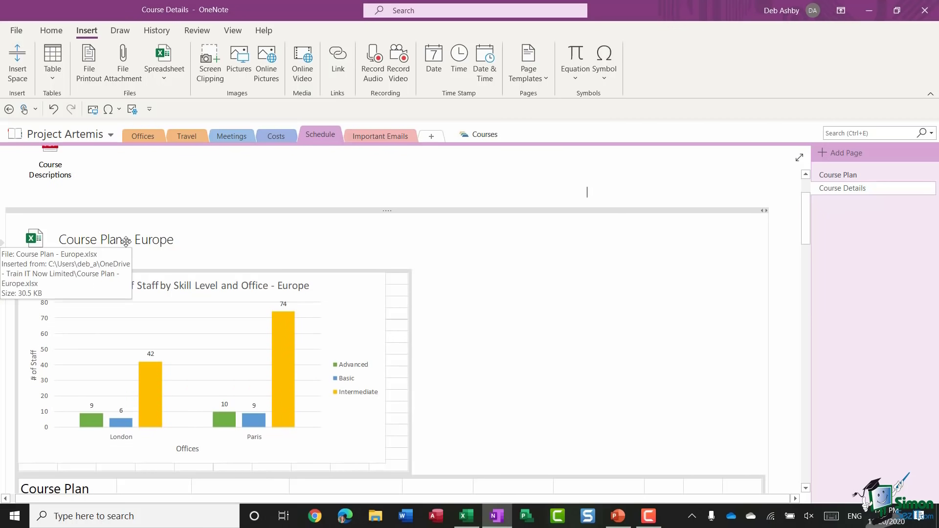
pyautogui.doubleClick(102, 239)
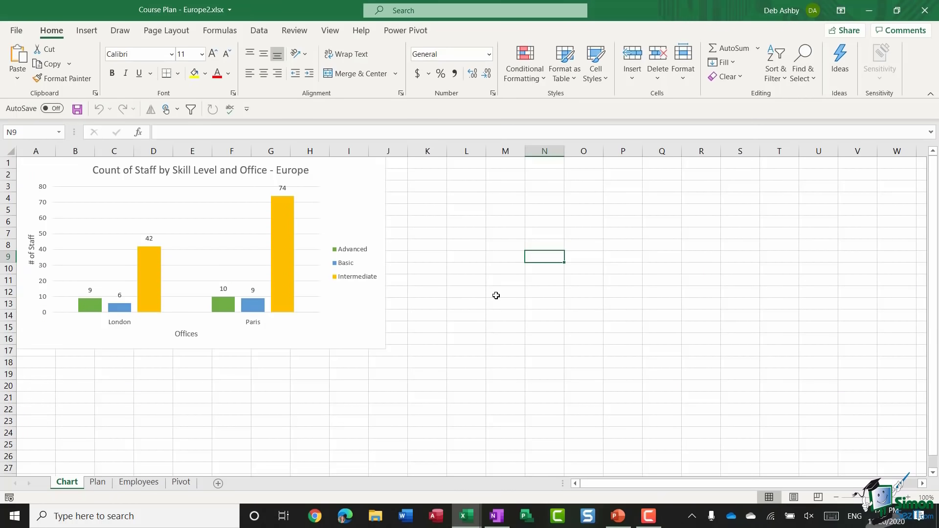
pyautogui.click(282, 246)
pyautogui.click(577, 31)
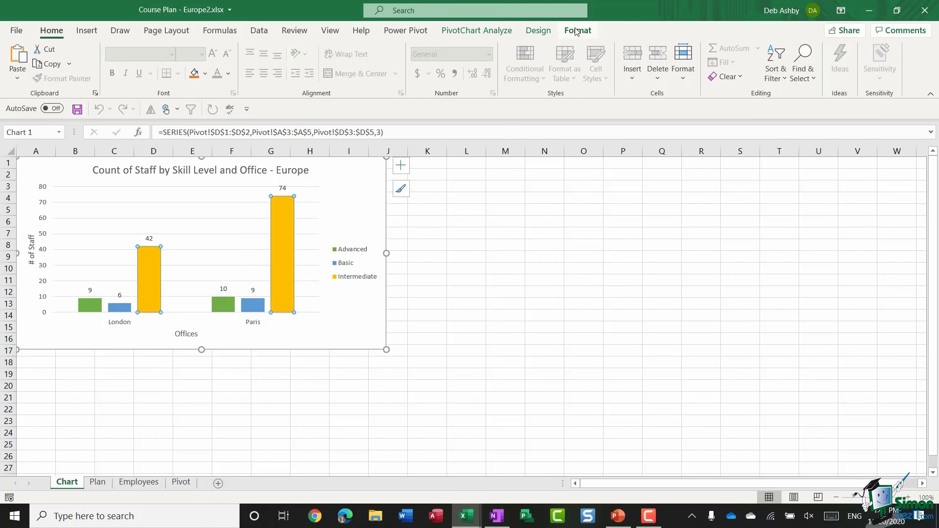
pyautogui.click(465, 48)
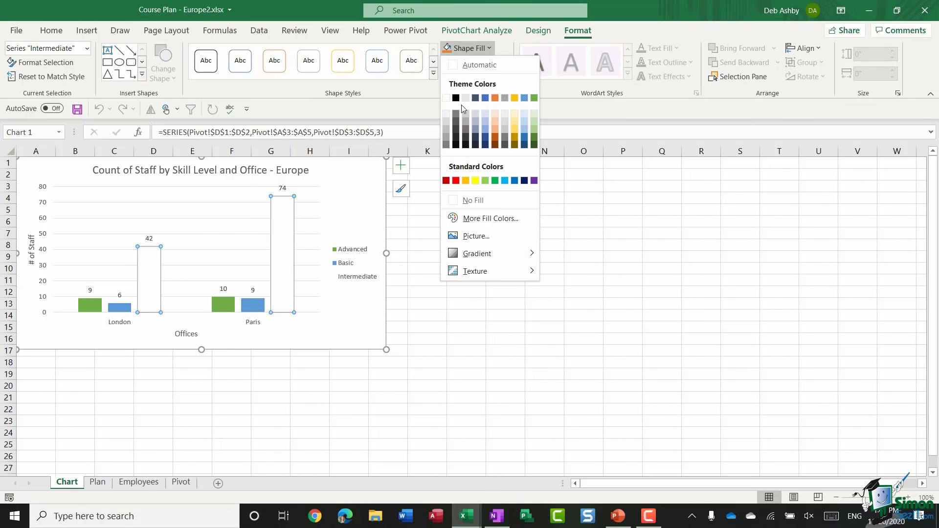
pyautogui.click(445, 180)
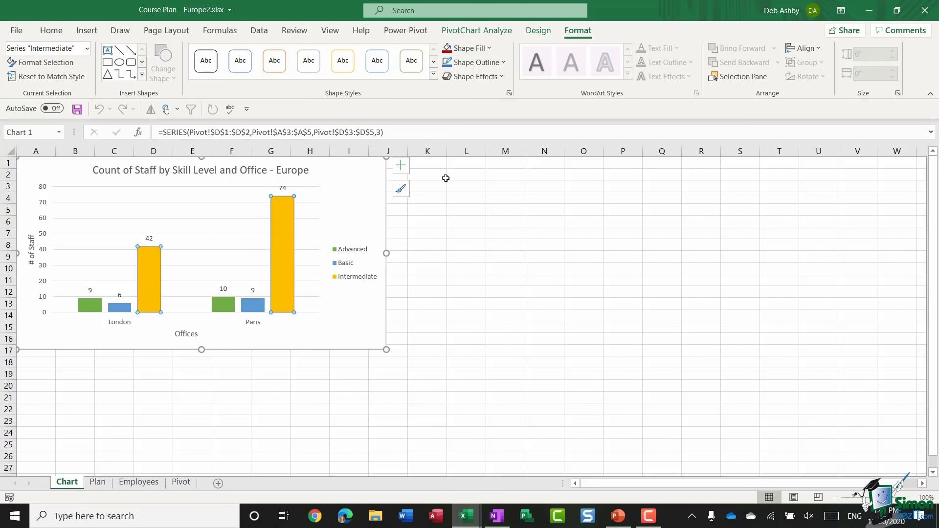
pyautogui.click(474, 246)
pyautogui.click(78, 109)
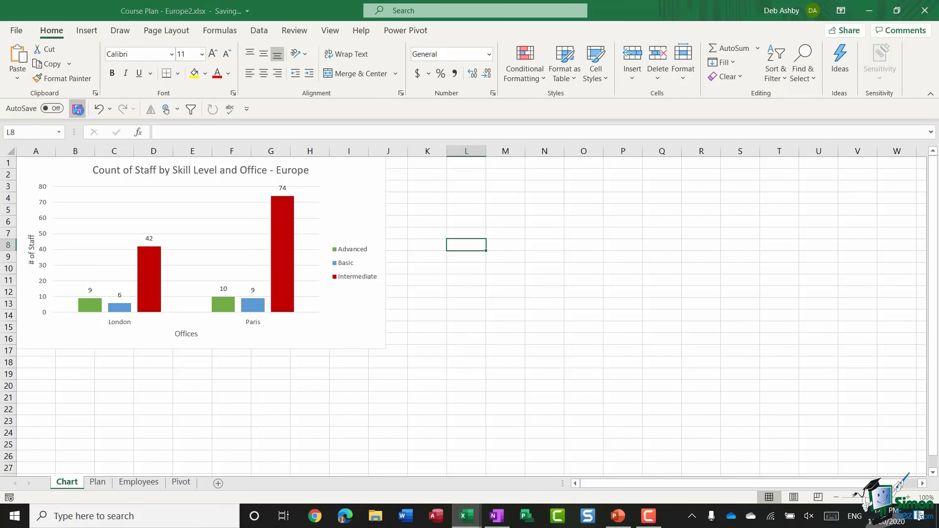
pyautogui.click(924, 10)
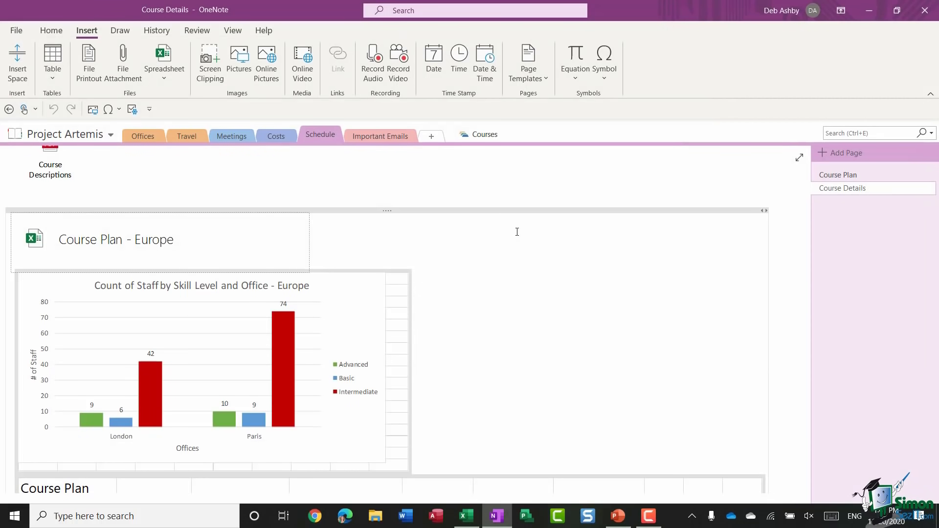
pyautogui.scroll(-3, 482, 252)
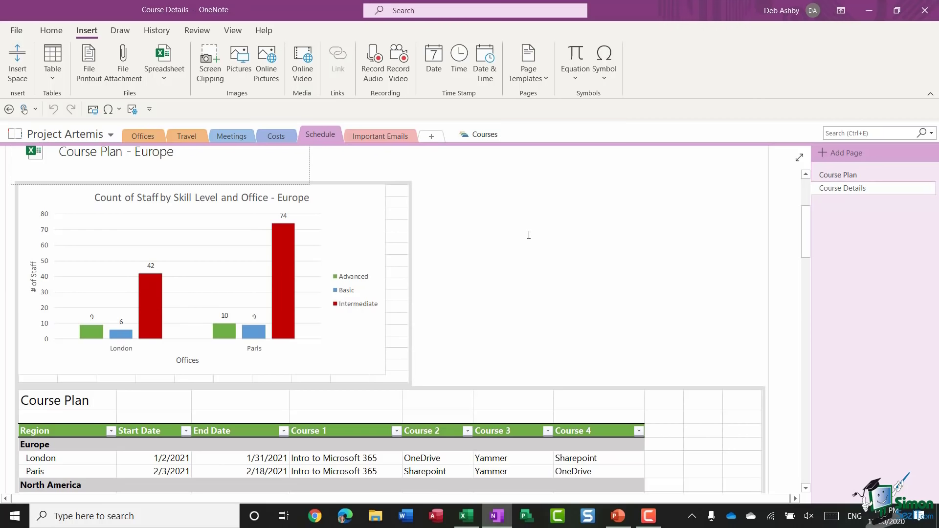
pyautogui.scroll(5, 523, 237)
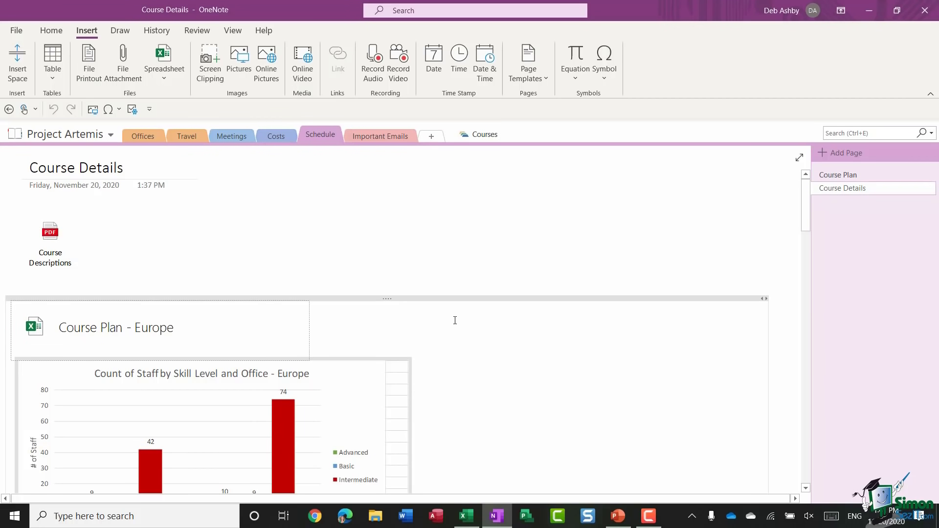
# Insert a new Excel spreadsheet below the pivot table at the end of the Course Details page
pyautogui.scroll(-3, 471, 306)
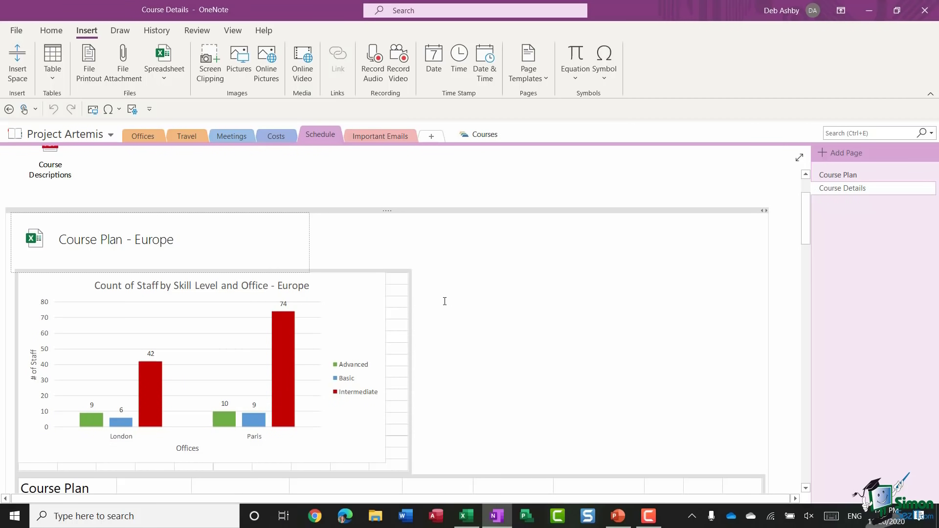
pyautogui.scroll(-20, 440, 303)
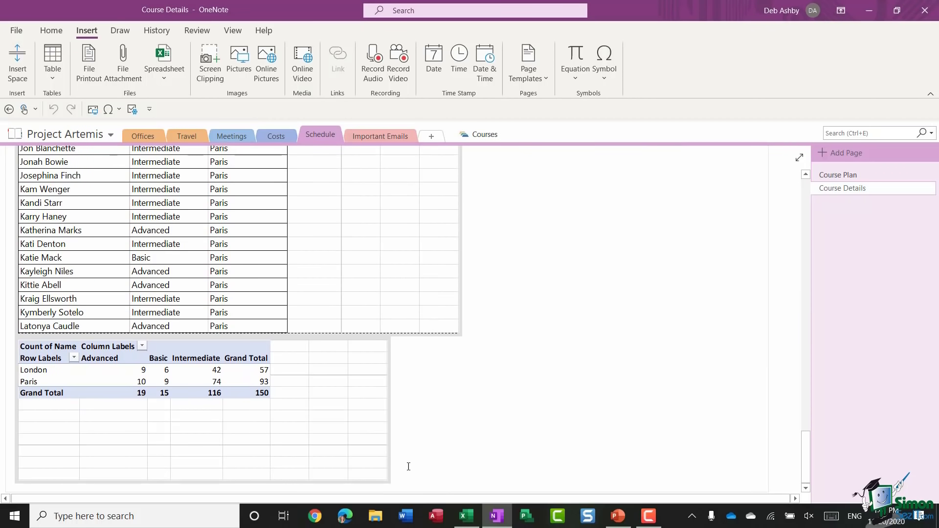
pyautogui.click(343, 401)
pyautogui.click(164, 78)
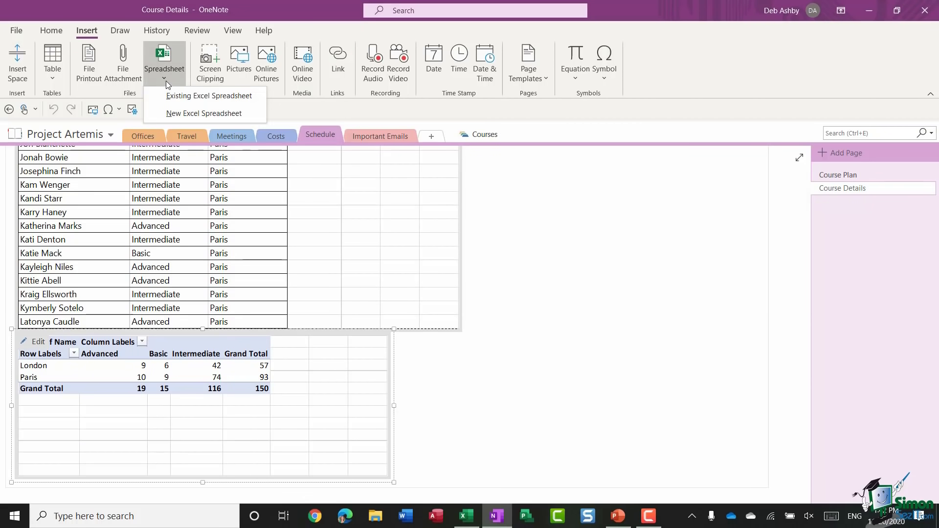
pyautogui.click(212, 116)
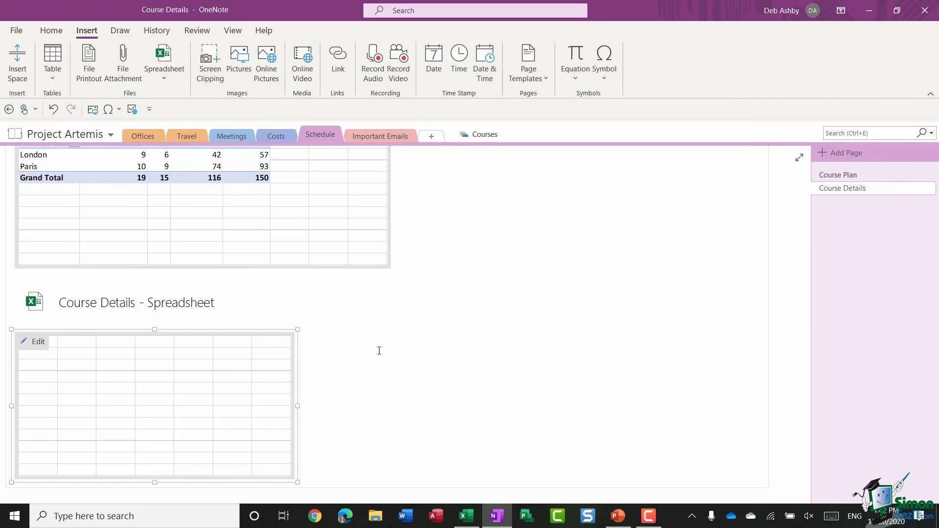
# Open the new blank spreadsheet for editing in Excel and enter the headings Name in A1 and Age in B1
pyautogui.click(35, 341)
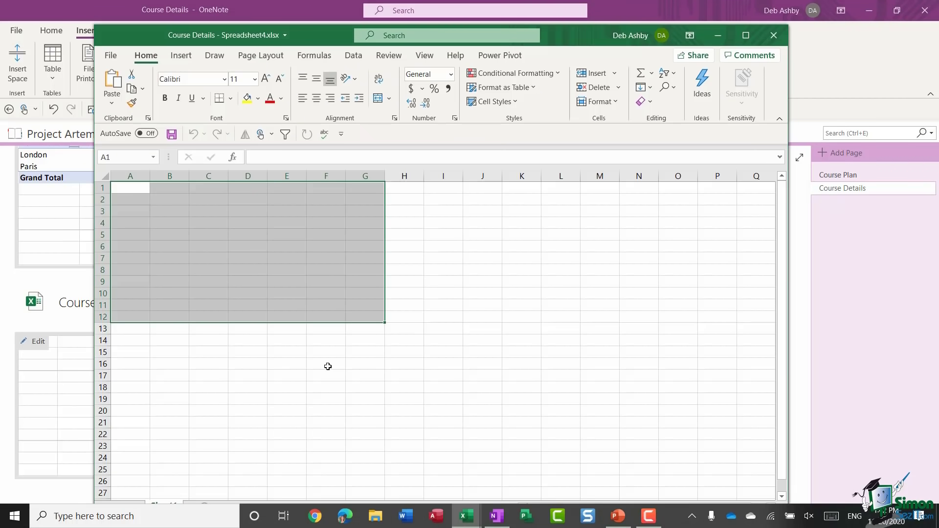
pyautogui.click(132, 190)
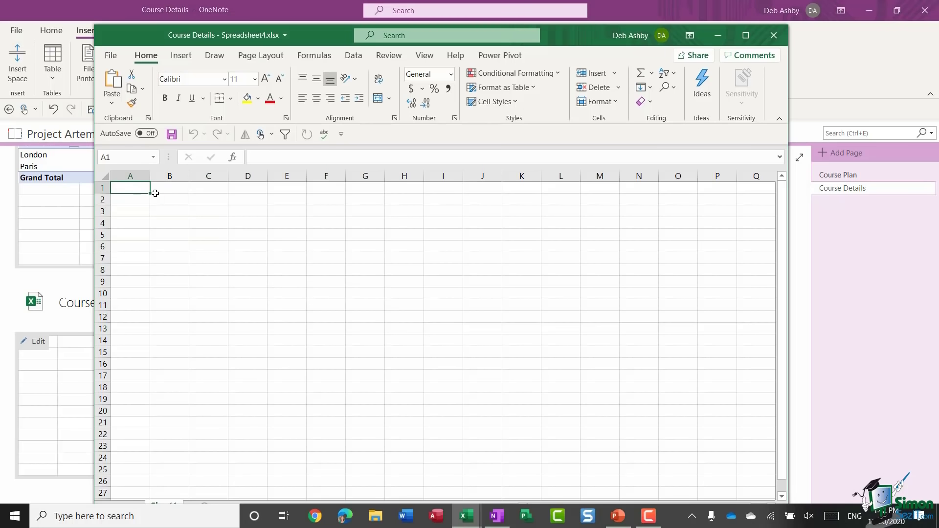
pyautogui.write('Name')
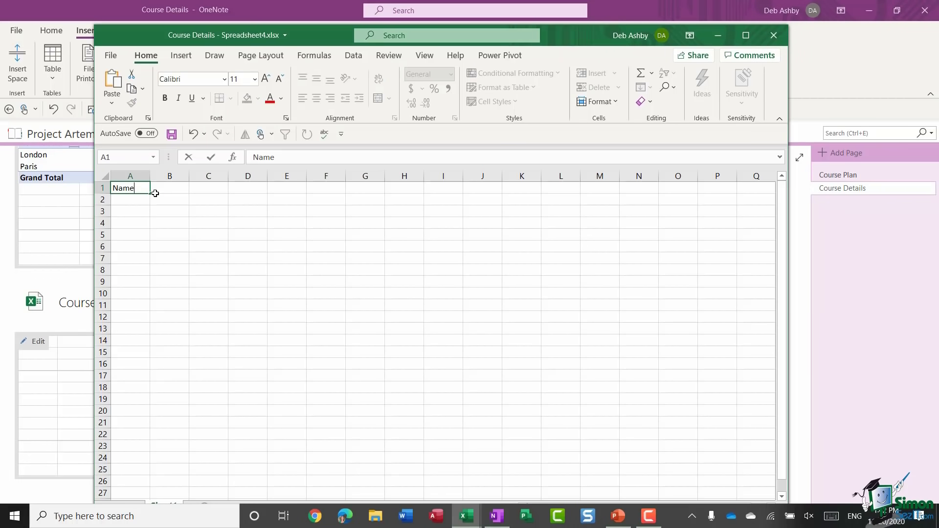
pyautogui.press('Tab')
pyautogui.write('Age')
pyautogui.press('Return')
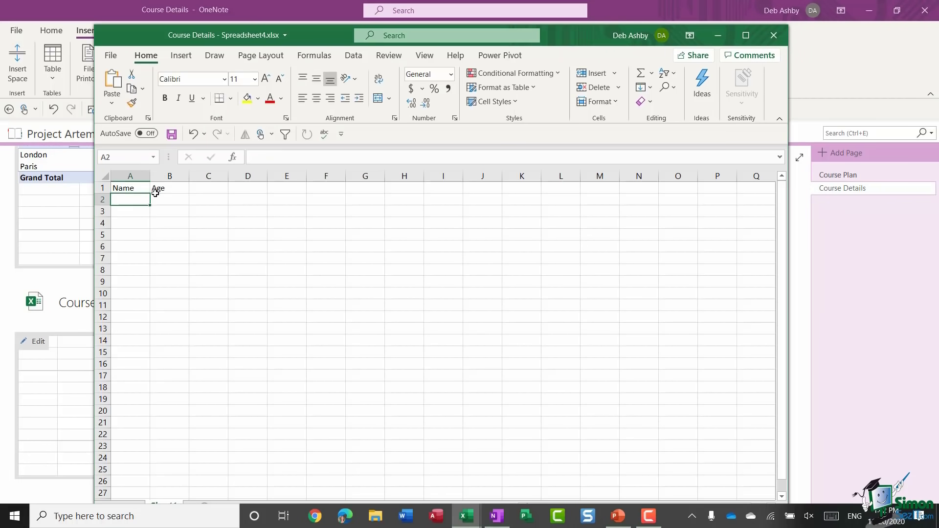
# Enter two people's first names in A2 and A3 with ages 42 and 30, save the workbook, and return to the OneNote page
pyautogui.write('Deb')
pyautogui.press('Tab')
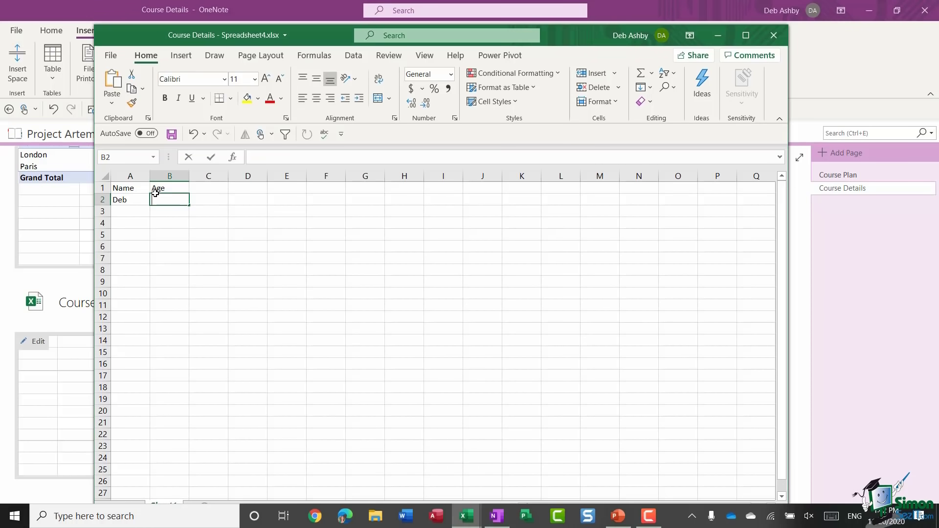
pyautogui.write('42')
pyautogui.press('Return')
pyautogui.write('Adam')
pyautogui.press('Tab')
pyautogui.write('30')
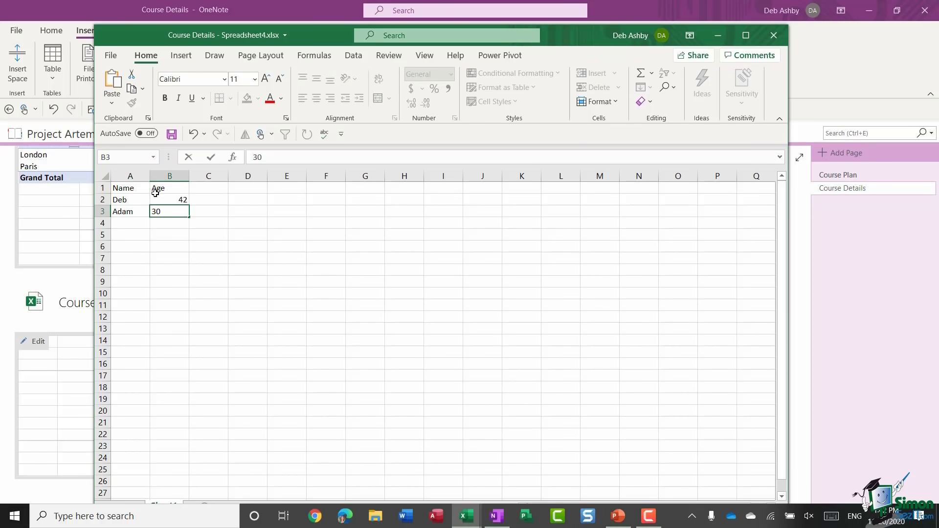
pyautogui.click(171, 133)
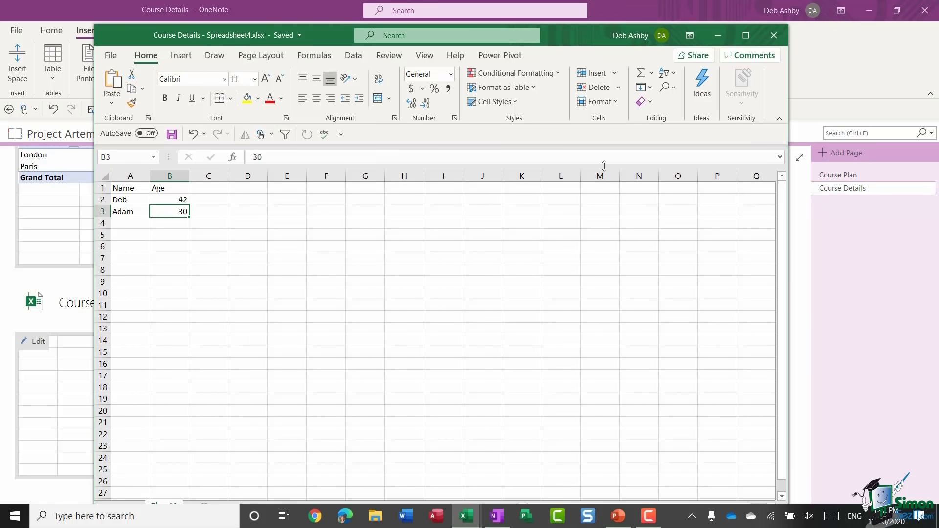
pyautogui.click(773, 35)
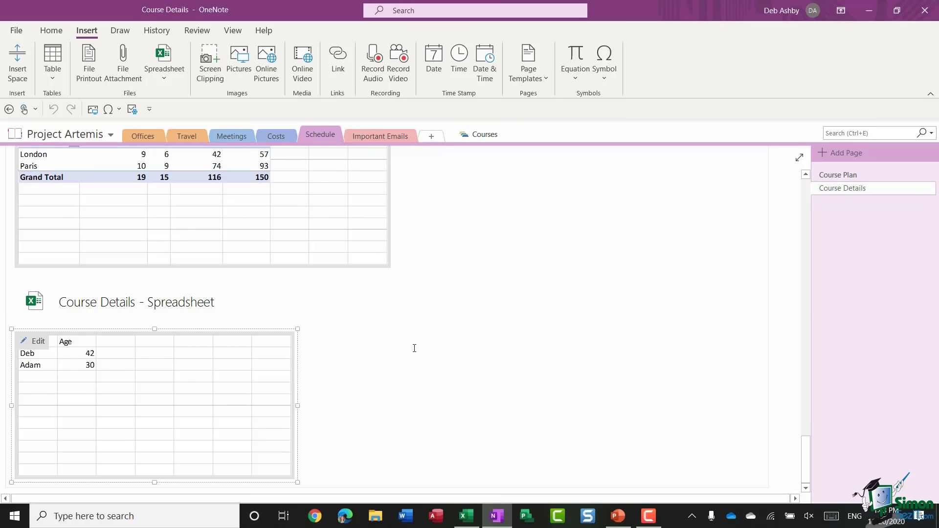
pyautogui.scroll(10, 414, 348)
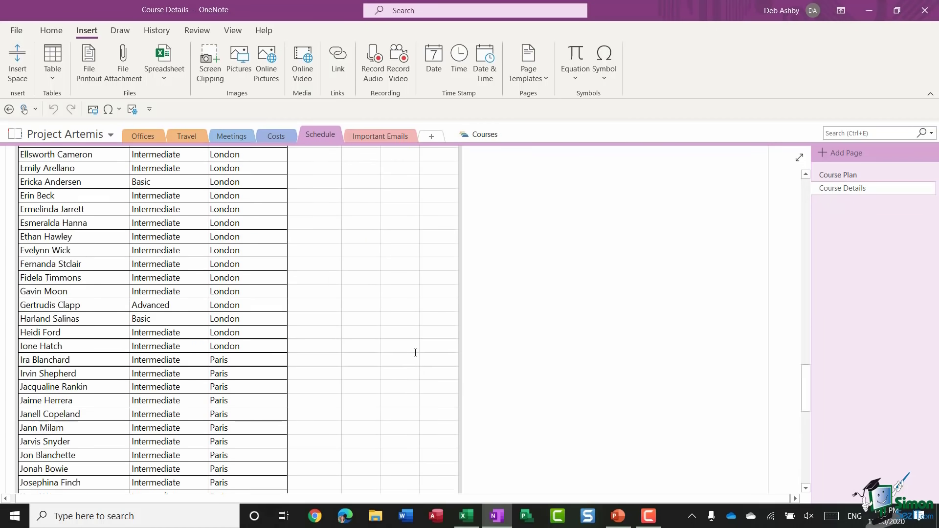
pyautogui.scroll(15, 413, 353)
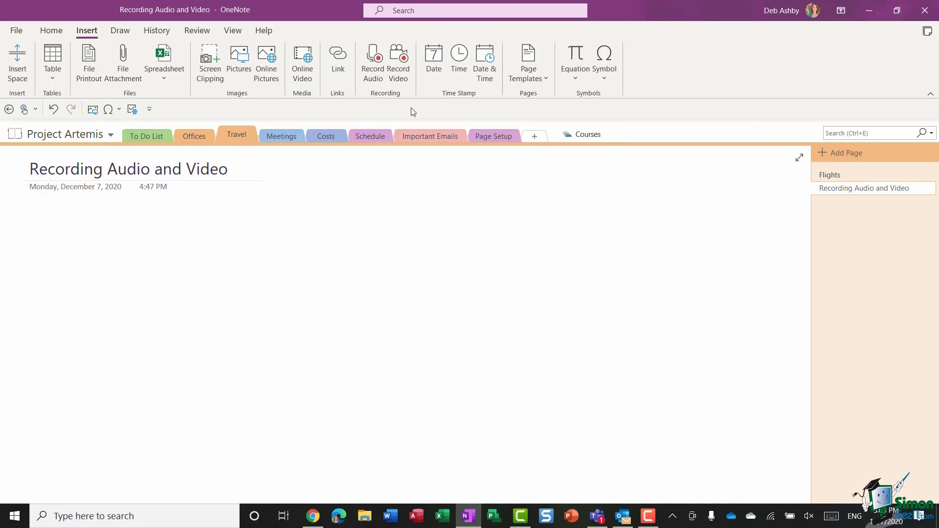
# Record audio on the Recording Audio and Video page while noting "Taking notes for audio recording" and "Test test test test", and end the recording
pyautogui.click(375, 68)
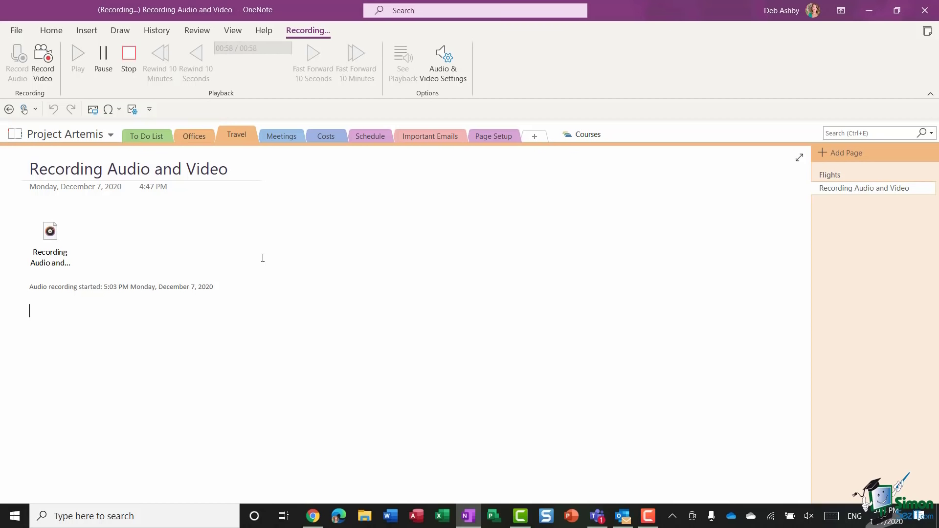
pyautogui.write('Taking notes for audio recording')
pyautogui.press('Return')
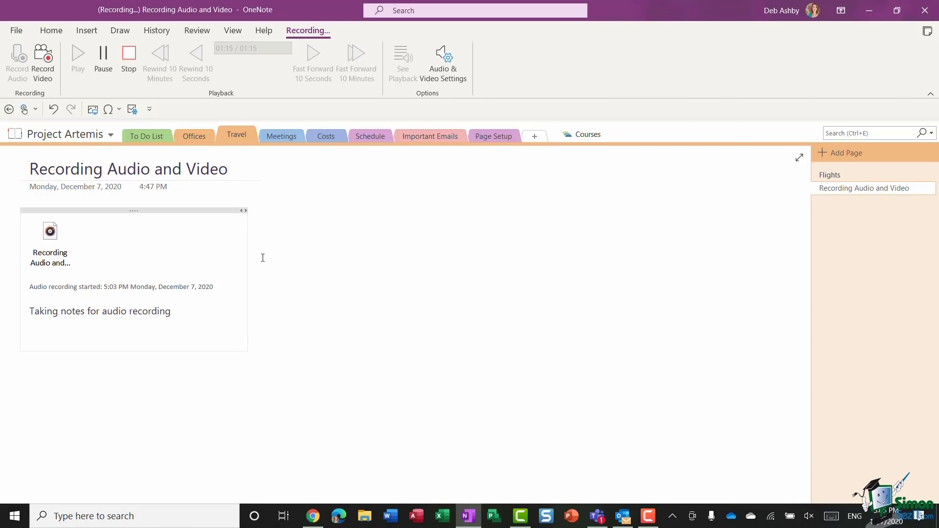
pyautogui.write('Test test test test')
pyautogui.click(324, 251)
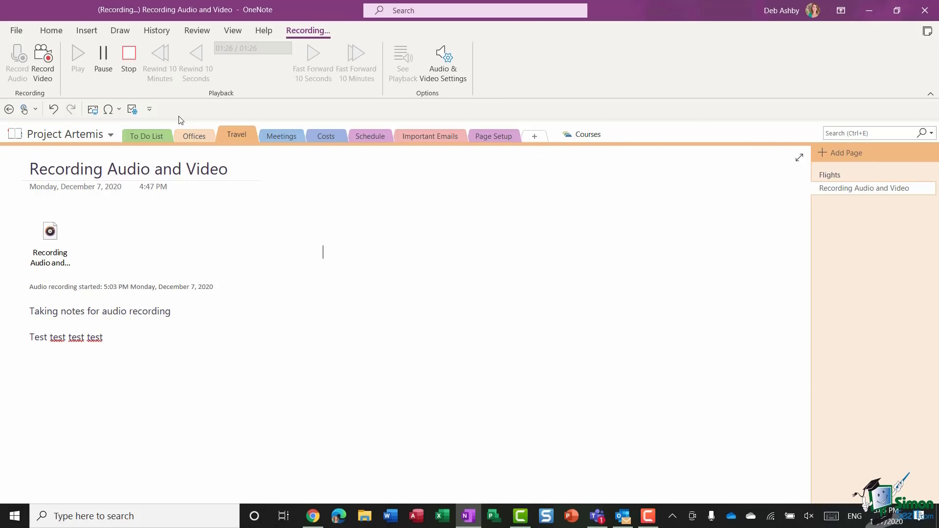
pyautogui.click(127, 60)
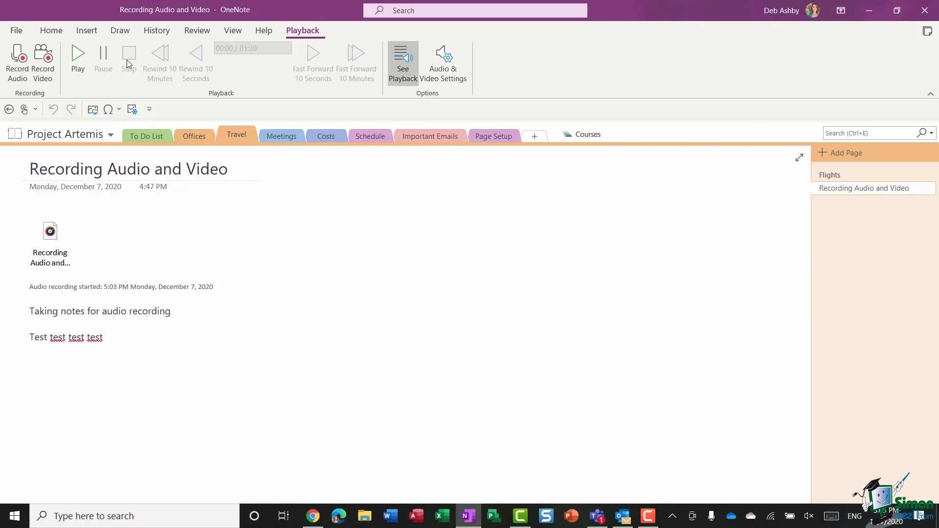
# Move the container with the audio recording and its notes slightly to the right on the page
pyautogui.click(167, 209)
pyautogui.moveTo(166, 208); pyautogui.dragTo(181, 210)
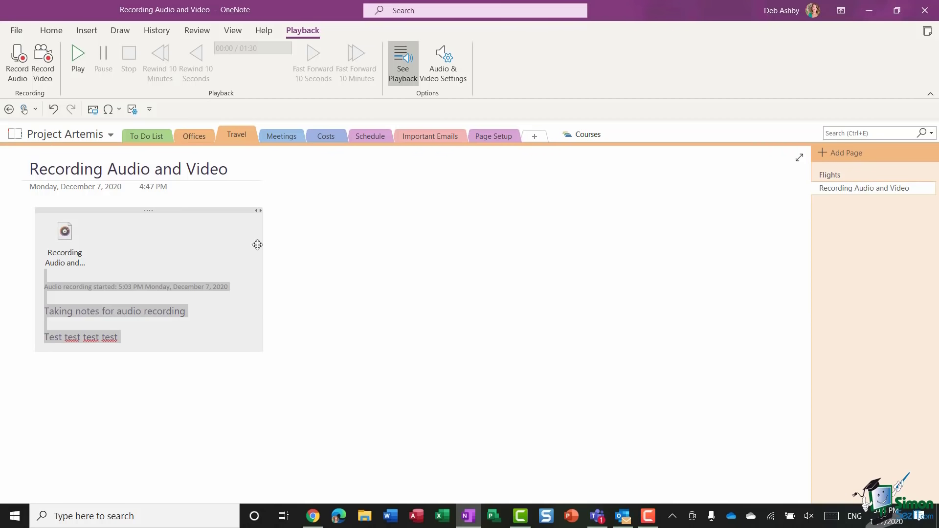
pyautogui.click(373, 239)
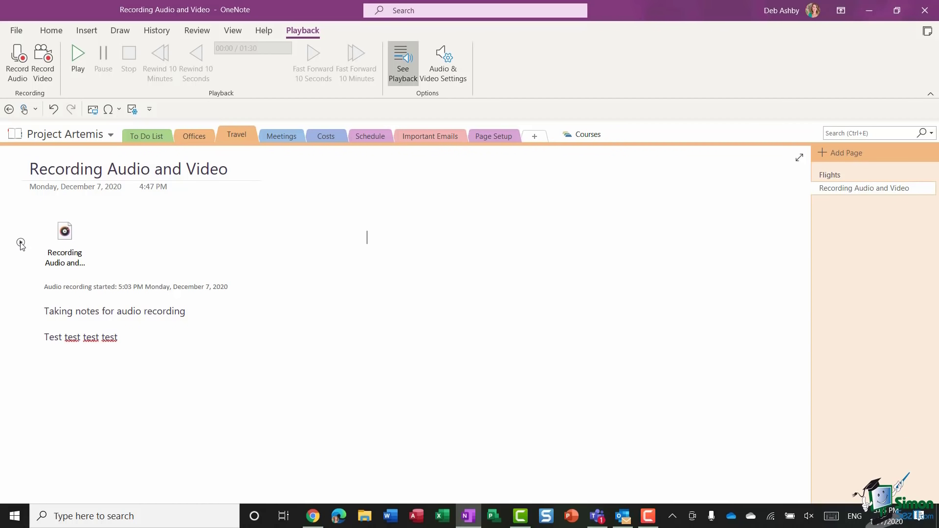
# Play the audio recording from its beginning and from each of its two notes, stopping playback each time
pyautogui.click(21, 243)
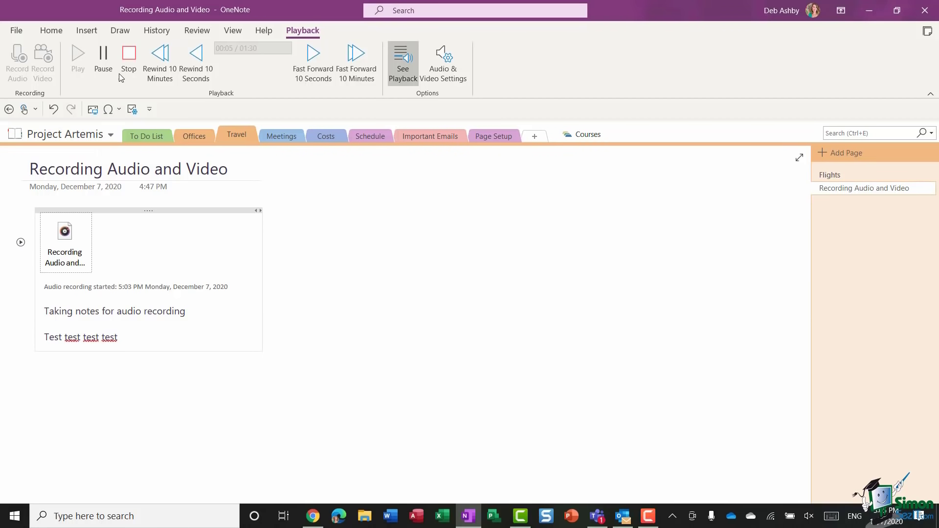
pyautogui.click(129, 54)
pyautogui.moveTo(58, 309)
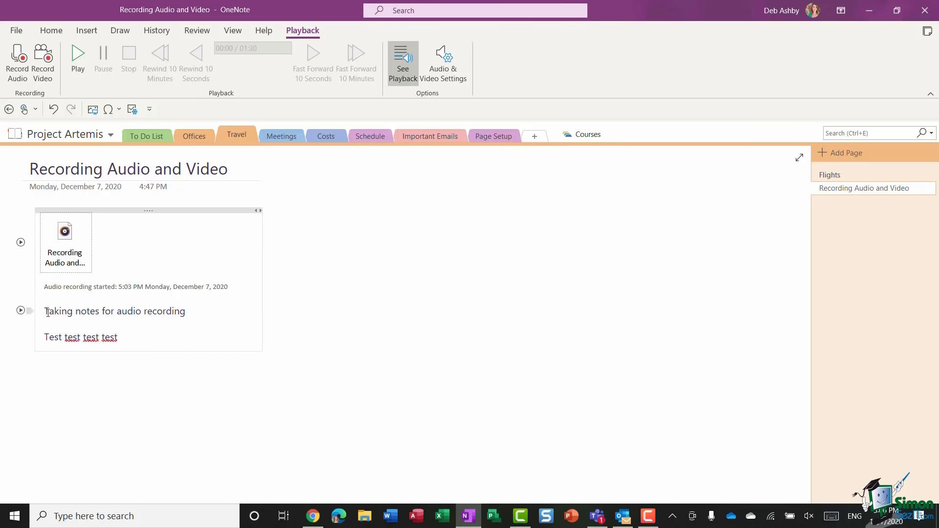
pyautogui.click(21, 311)
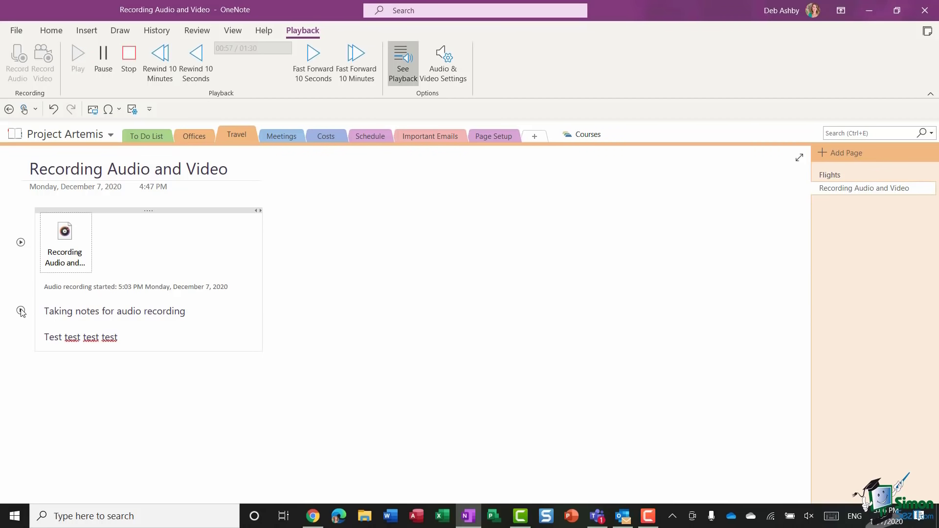
pyautogui.click(129, 58)
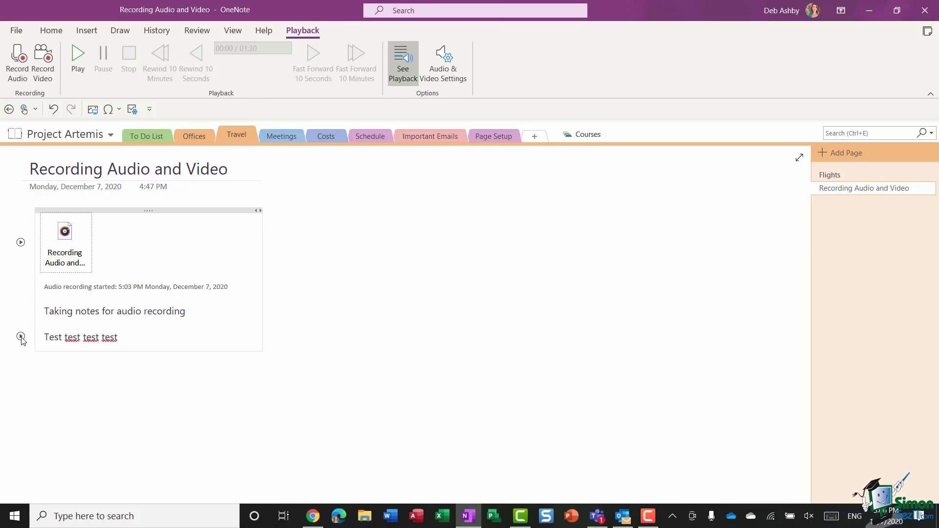
pyautogui.click(20, 337)
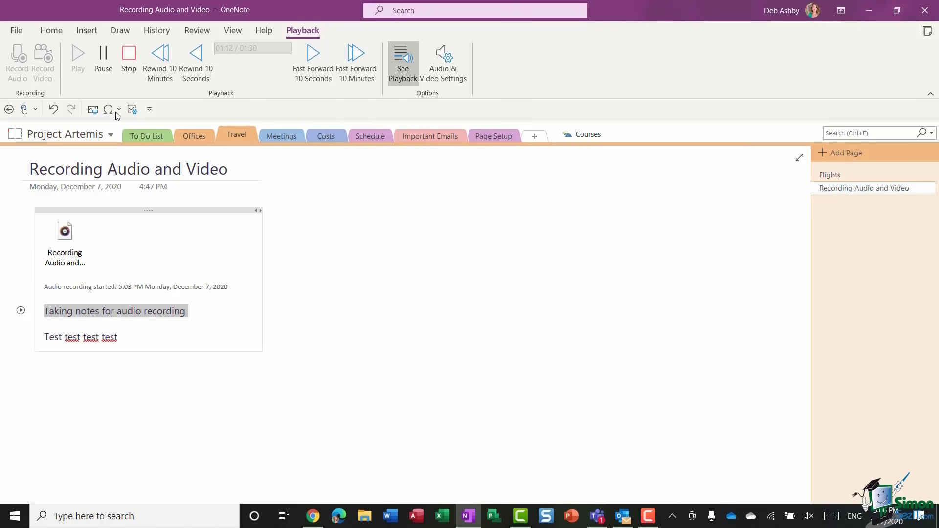
pyautogui.click(131, 71)
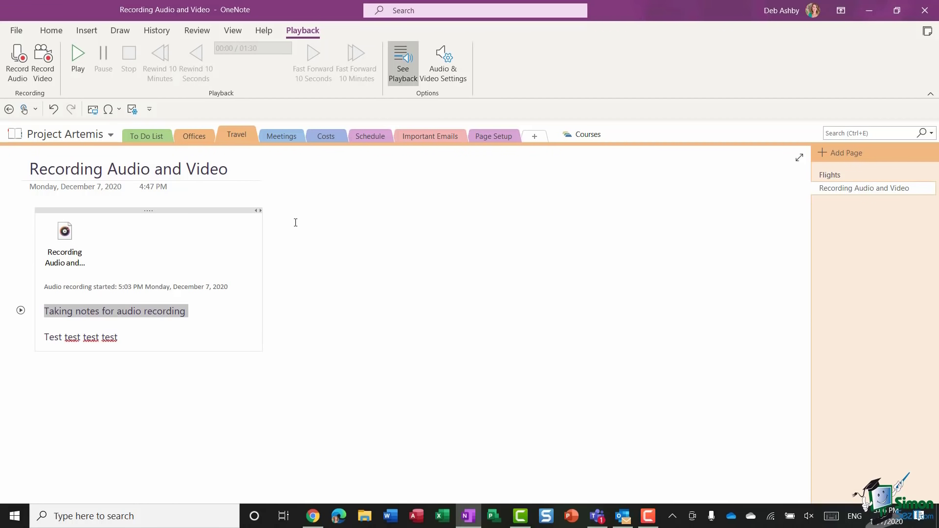
pyautogui.click(321, 237)
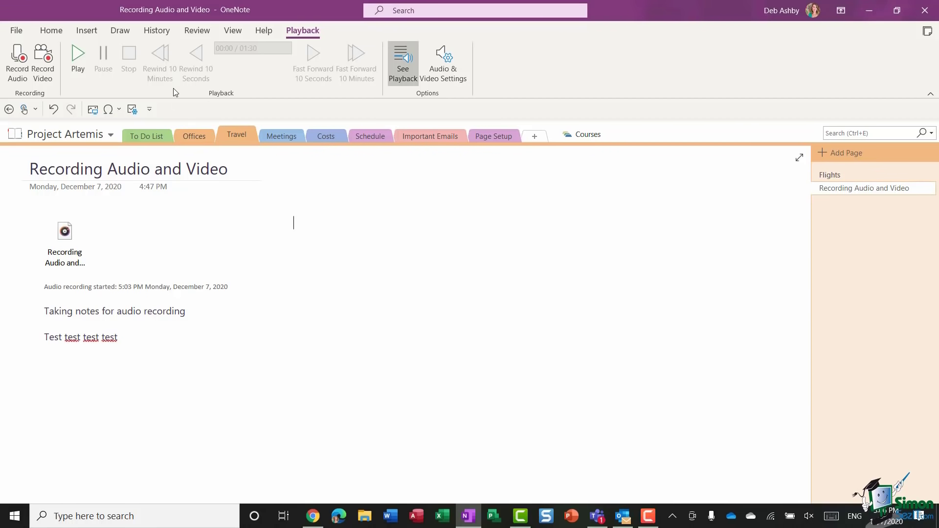
# Record a video beside the audio notes, add the note "Typing notes for video recording" during it, and end the recording
pyautogui.click(87, 31)
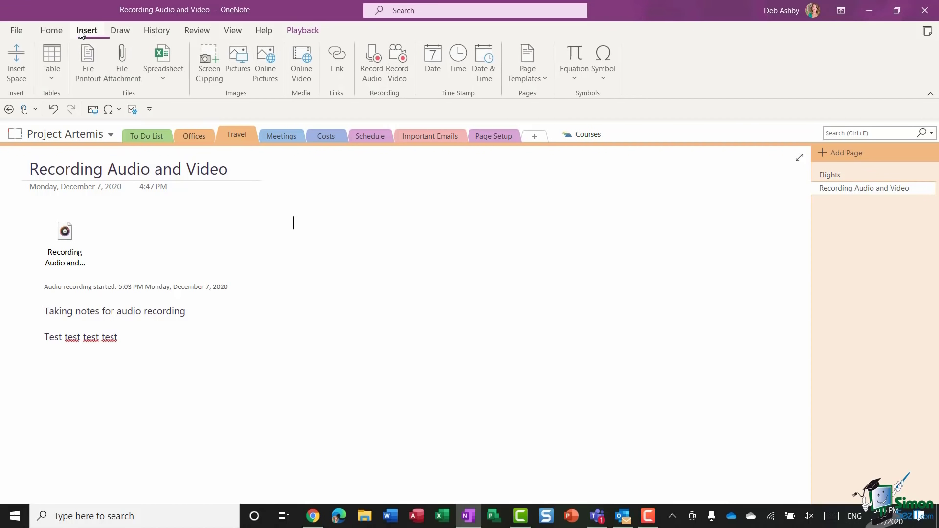
pyautogui.click(403, 69)
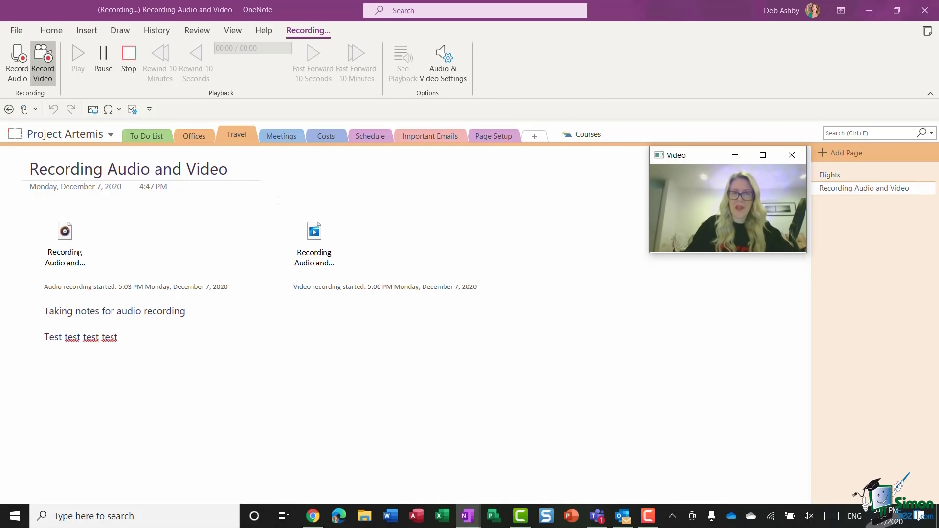
pyautogui.click(486, 287)
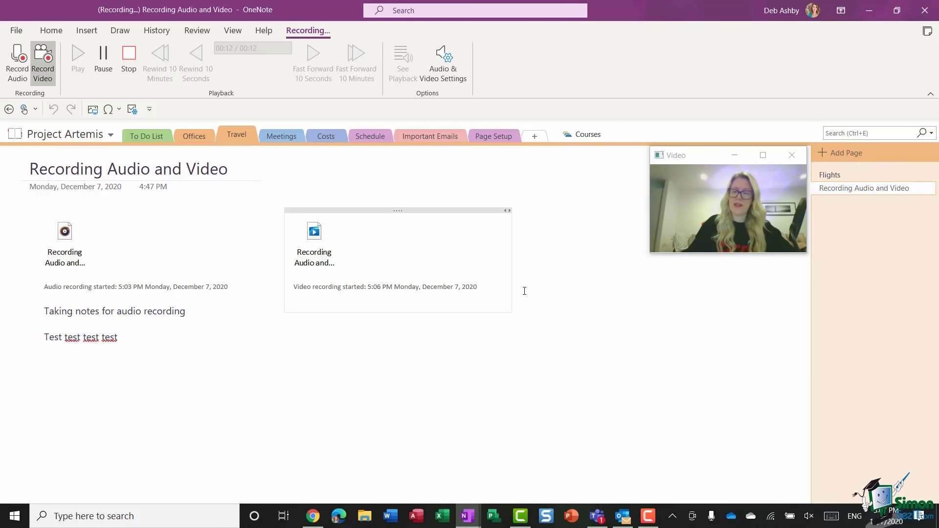
pyautogui.press('Return')
pyautogui.write('Ty')
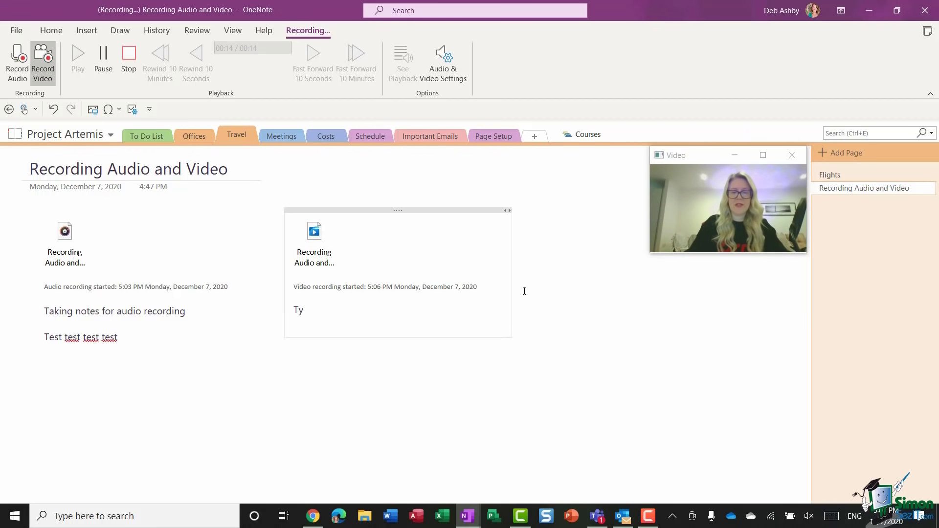
pyautogui.write('ping notes for video recording')
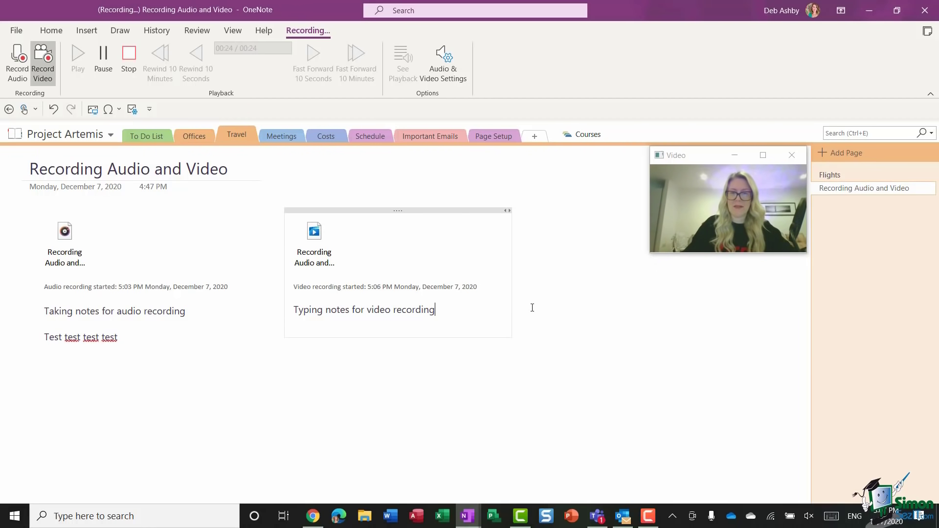
pyautogui.click(532, 307)
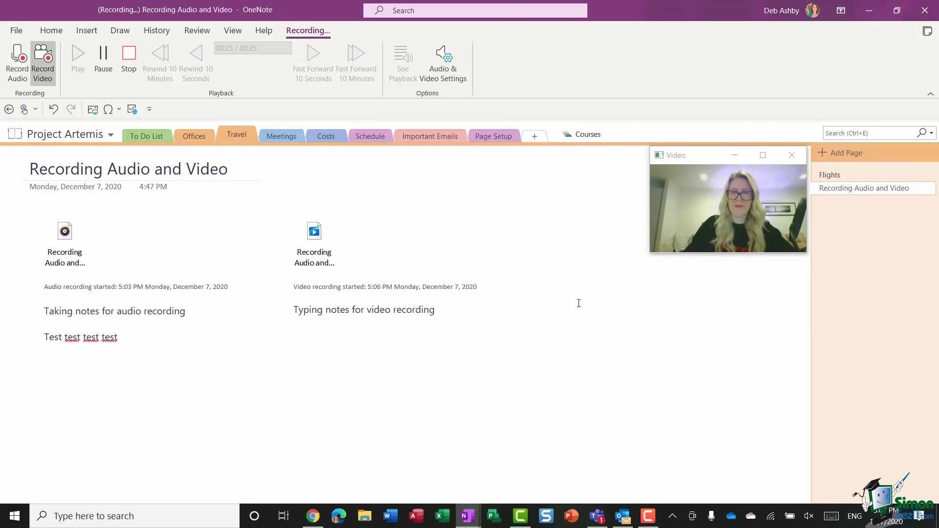
pyautogui.click(125, 58)
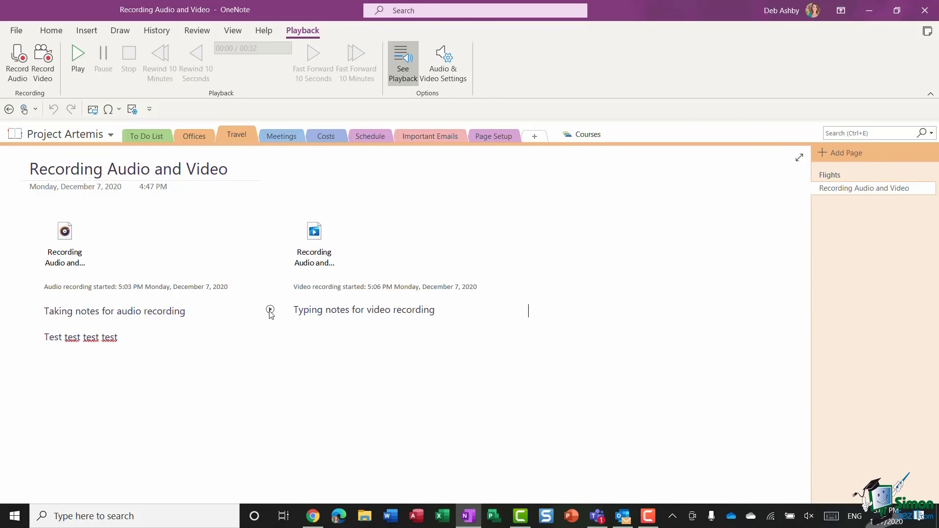
# Play the video recording on the Recording Audio and Video page and stop the playback
pyautogui.click(270, 310)
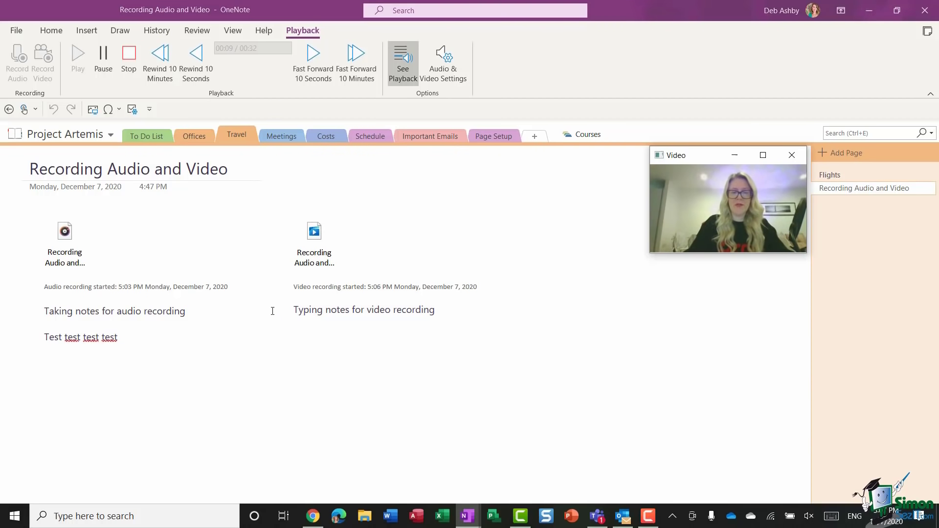
pyautogui.click(129, 56)
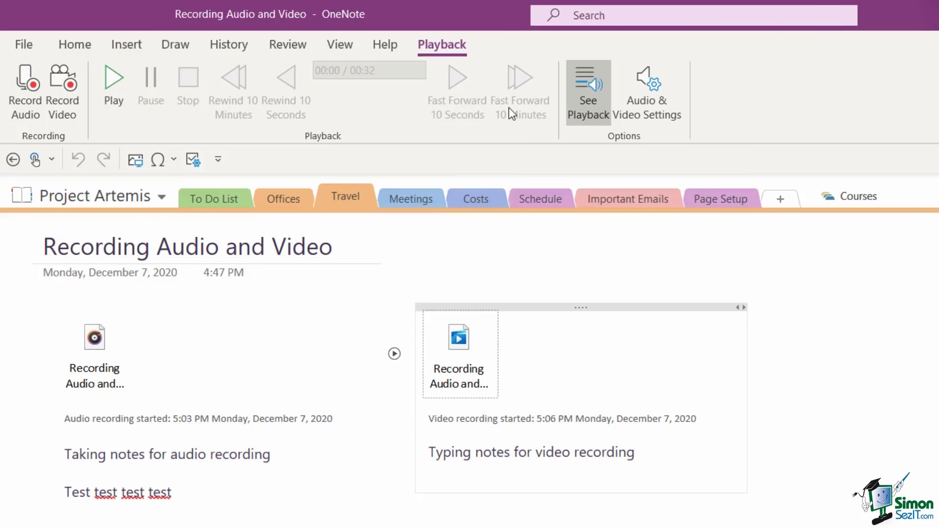
# Review the audio and video recording settings in OneNote Options, and close them
pyautogui.click(657, 104)
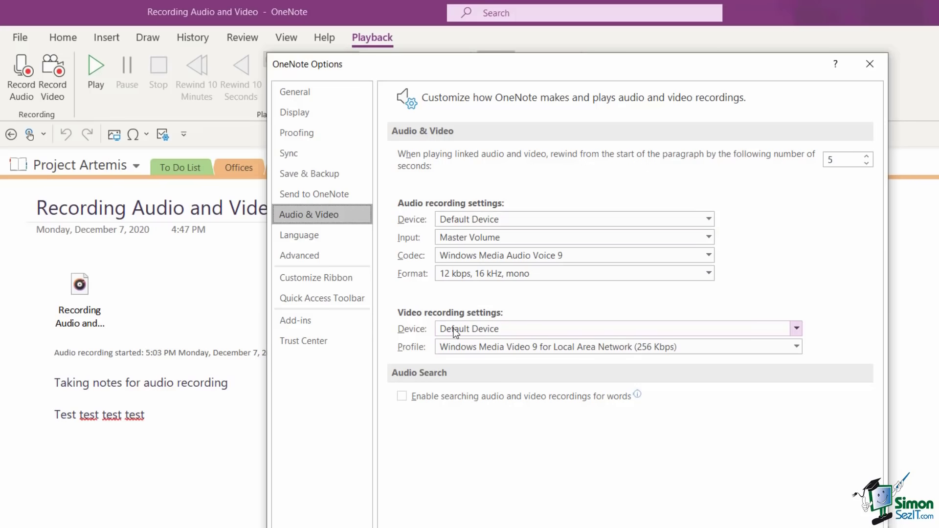
pyautogui.click(789, 523)
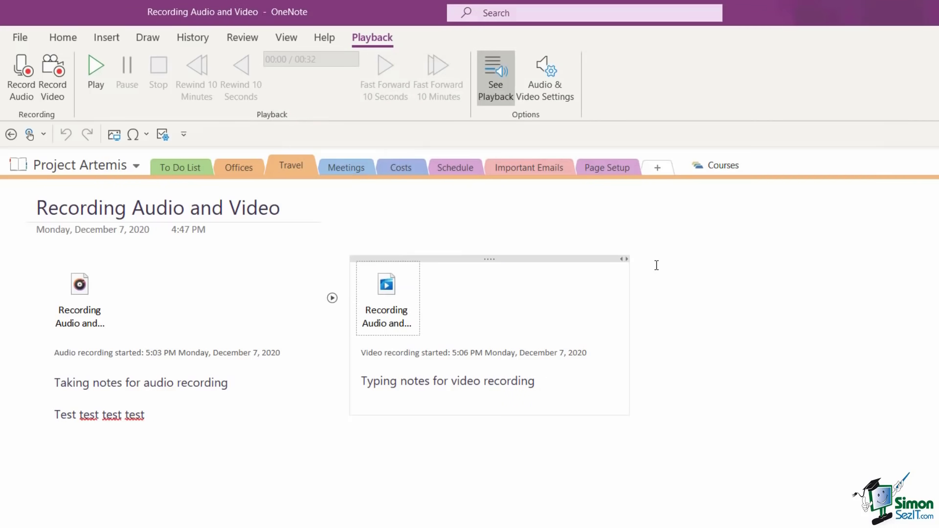
pyautogui.click(712, 254)
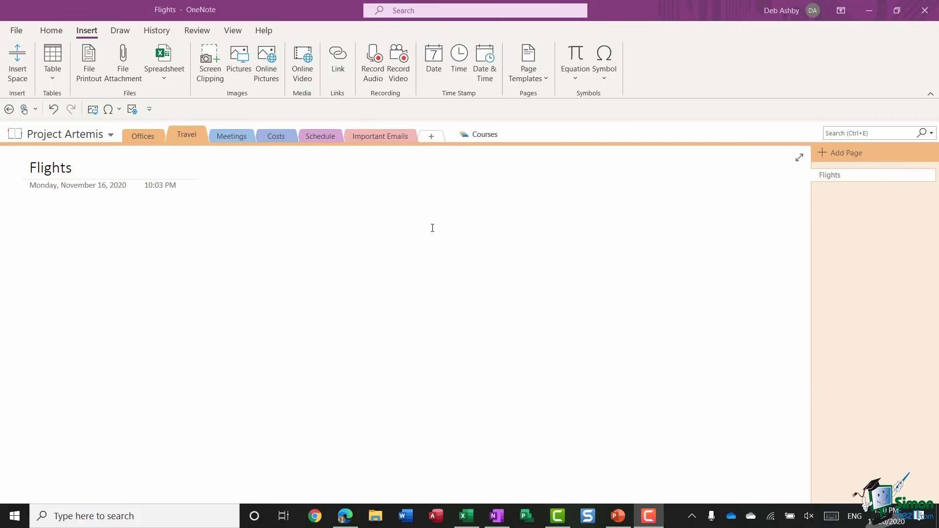
# Start a link on the Flights page of the Travel section with the display text "Expedia"
pyautogui.click(187, 133)
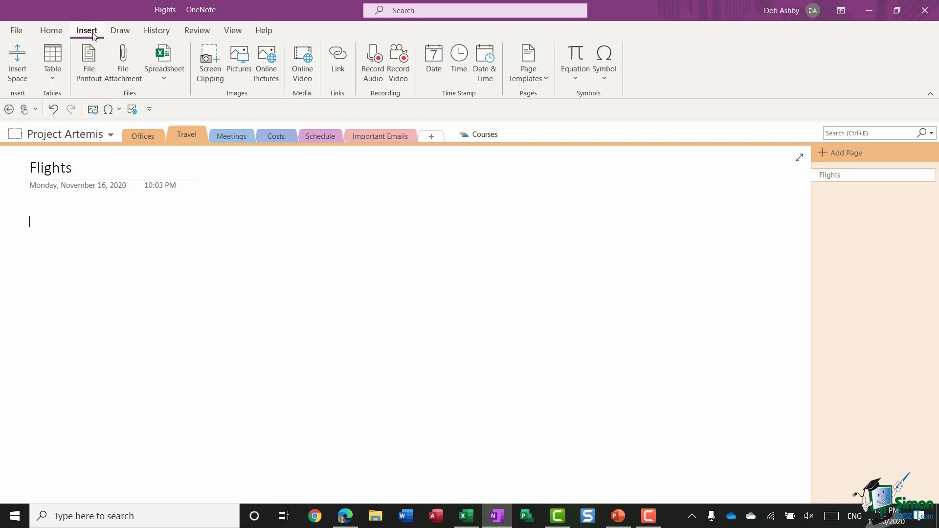
pyautogui.click(339, 63)
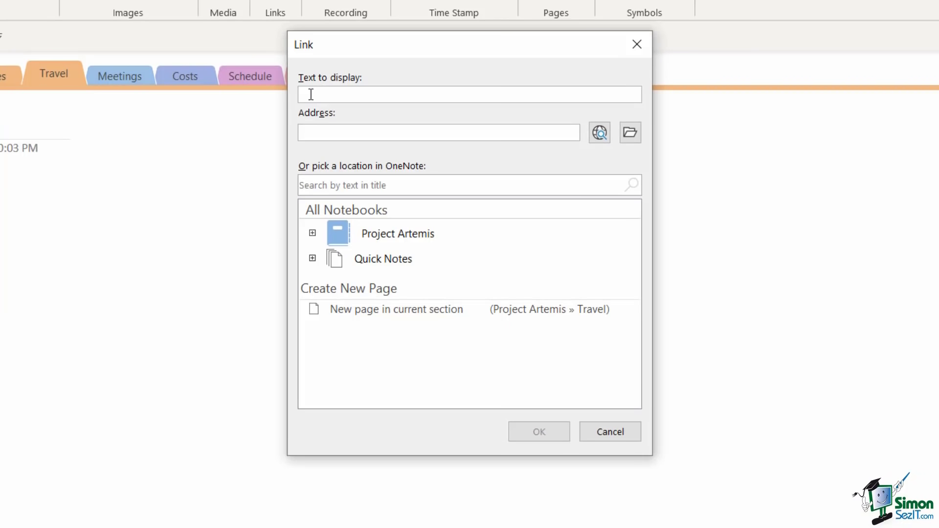
pyautogui.write('Expedia')
pyautogui.click(311, 133)
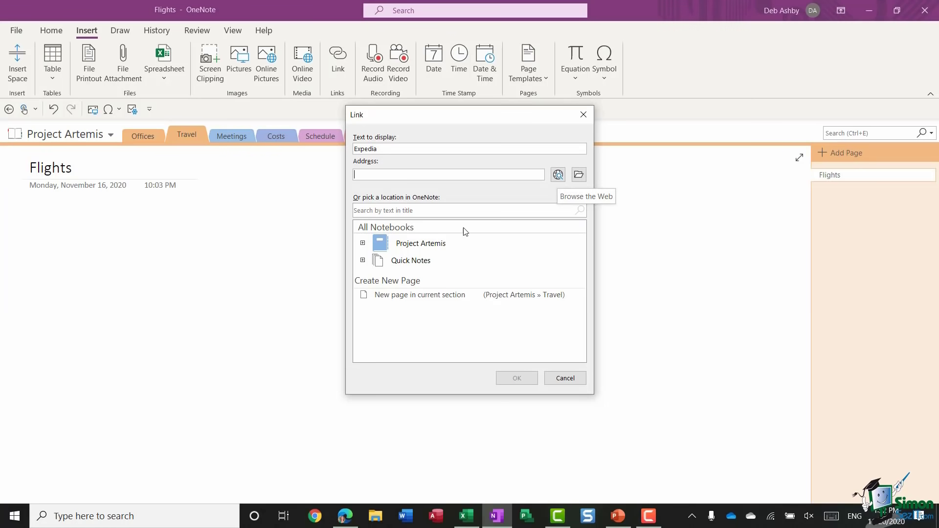
pyautogui.click(345, 520)
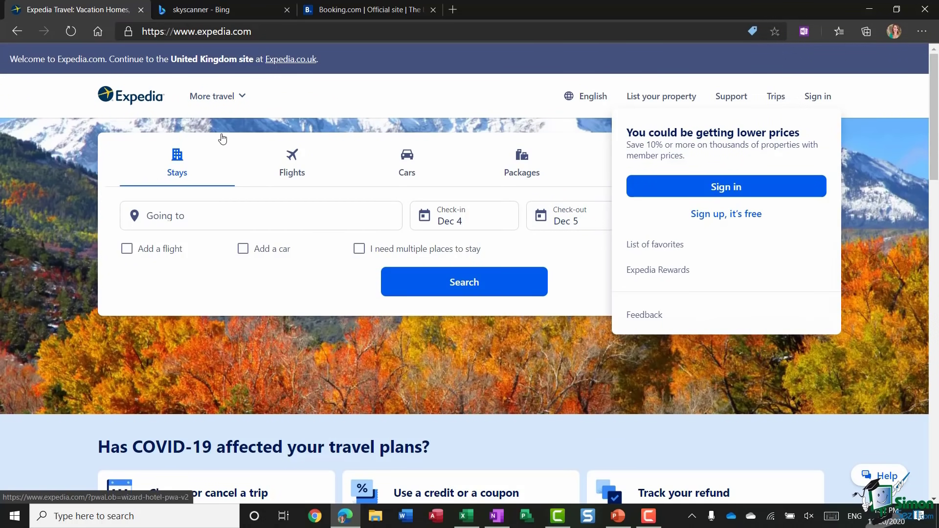
pyautogui.click(181, 31)
pyautogui.hotkey('ctrl', 'c')
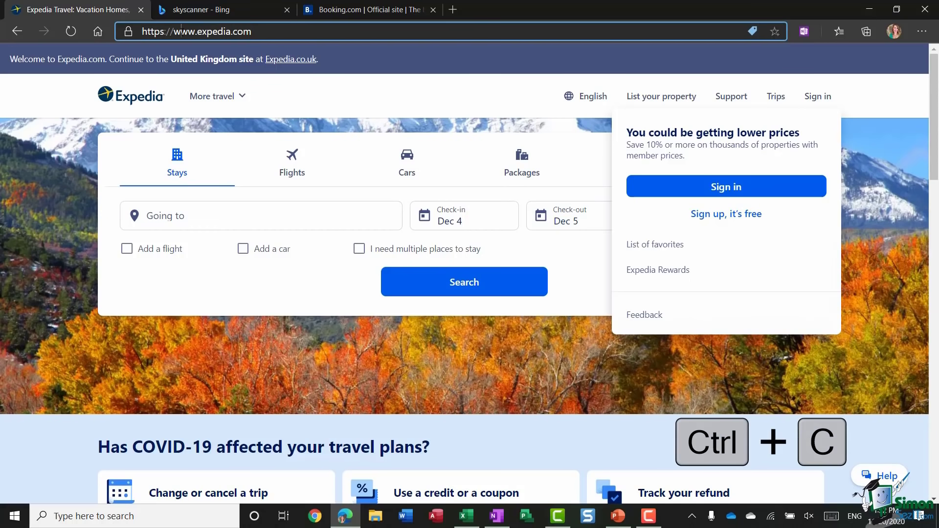
pyautogui.click(181, 31)
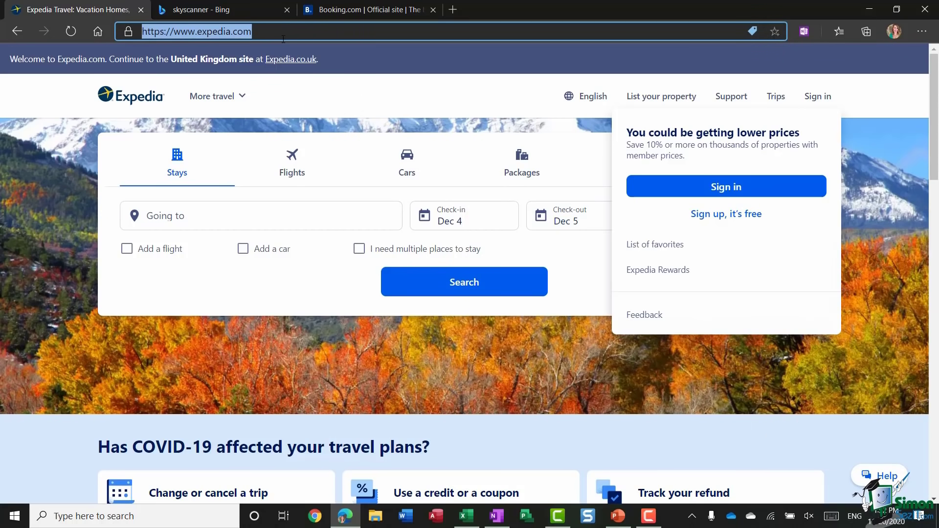
pyautogui.hotkey('alt', 'Tab')
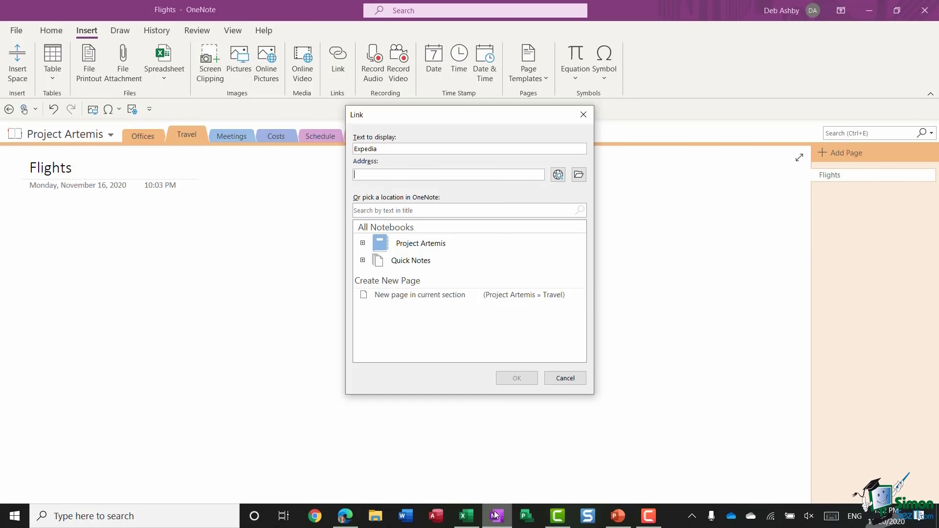
pyautogui.click(356, 175)
pyautogui.hotkey('ctrl', 'v')
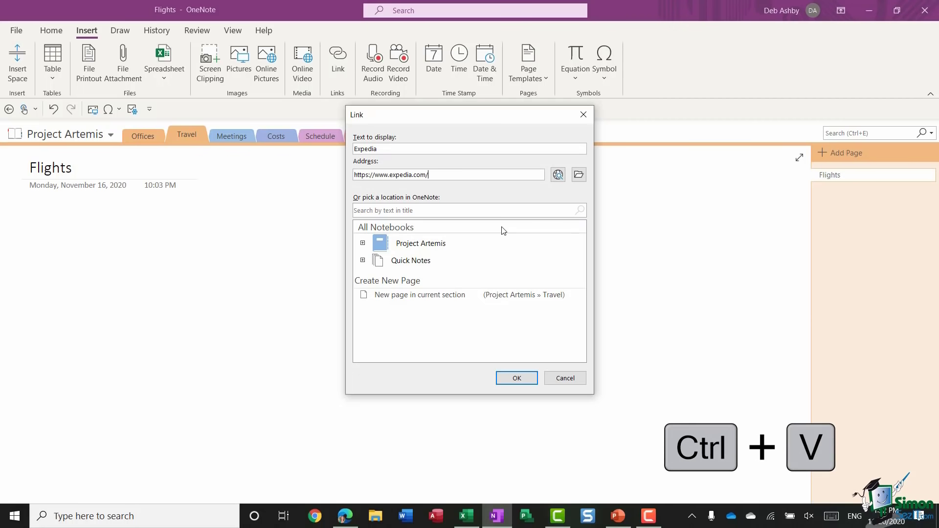
pyautogui.click(514, 378)
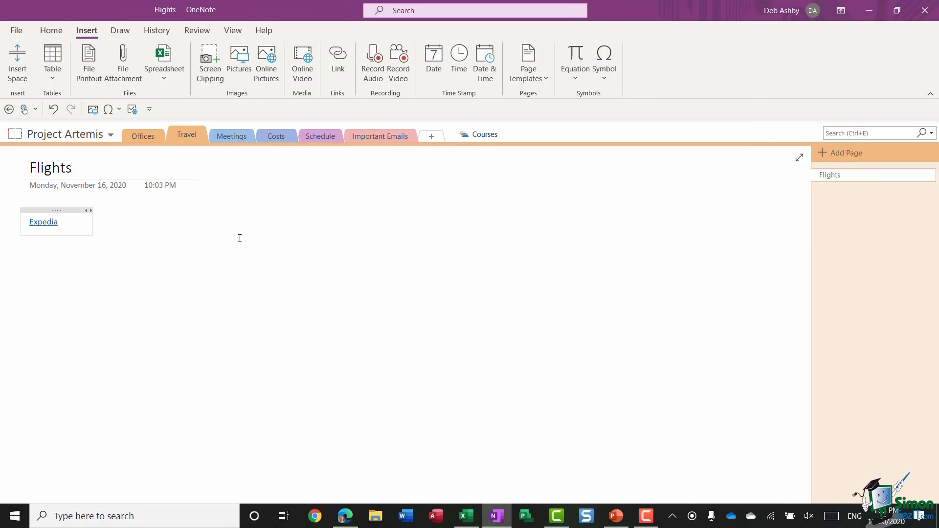
# Start another link on a new line below Expedia with the display text "SkyScanner"
pyautogui.press('Return')
pyautogui.click(337, 58)
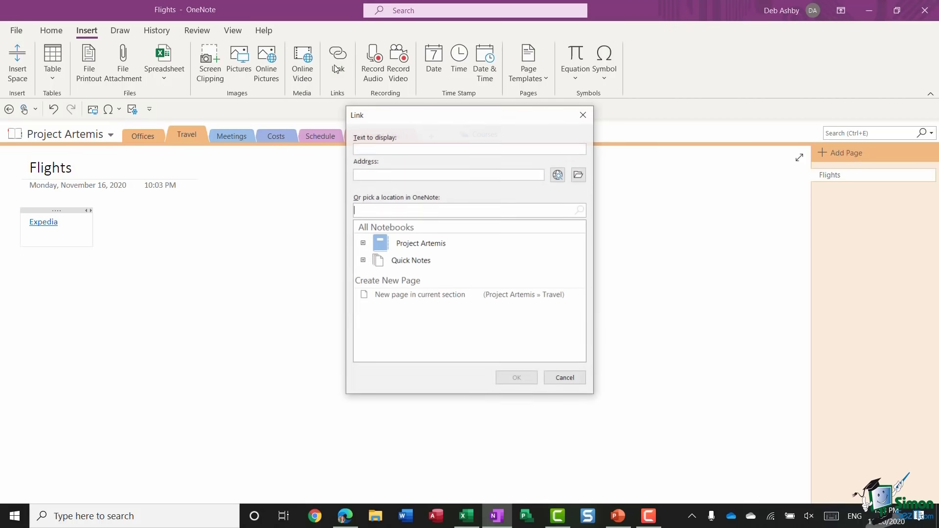
pyautogui.click(383, 149)
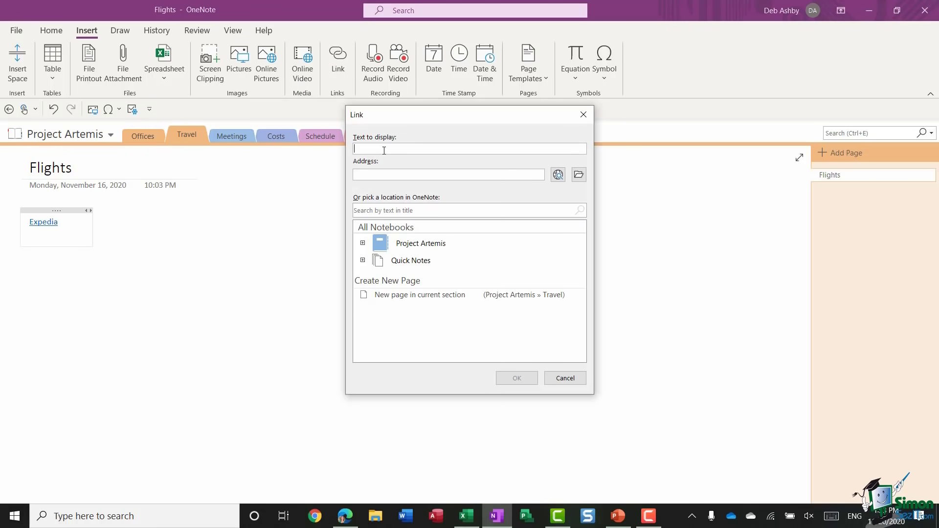
pyautogui.write('SkyScanner')
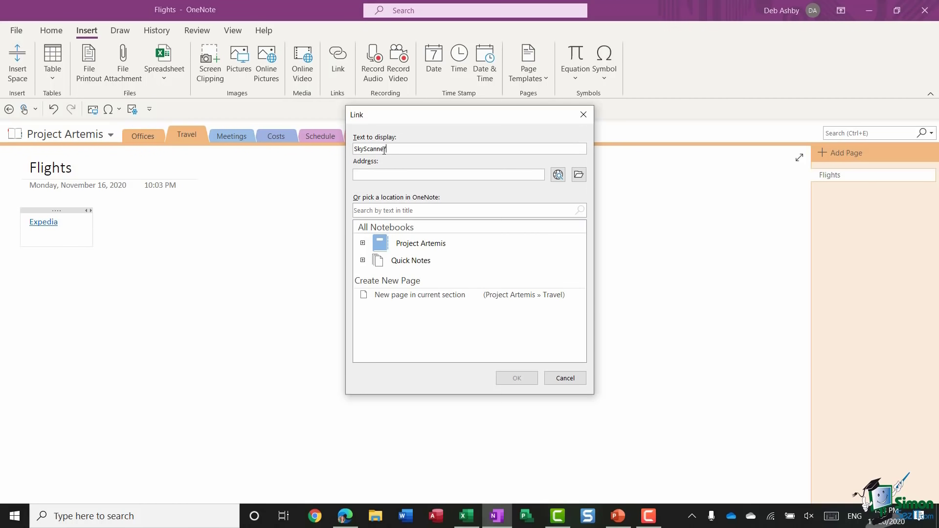
pyautogui.click(558, 175)
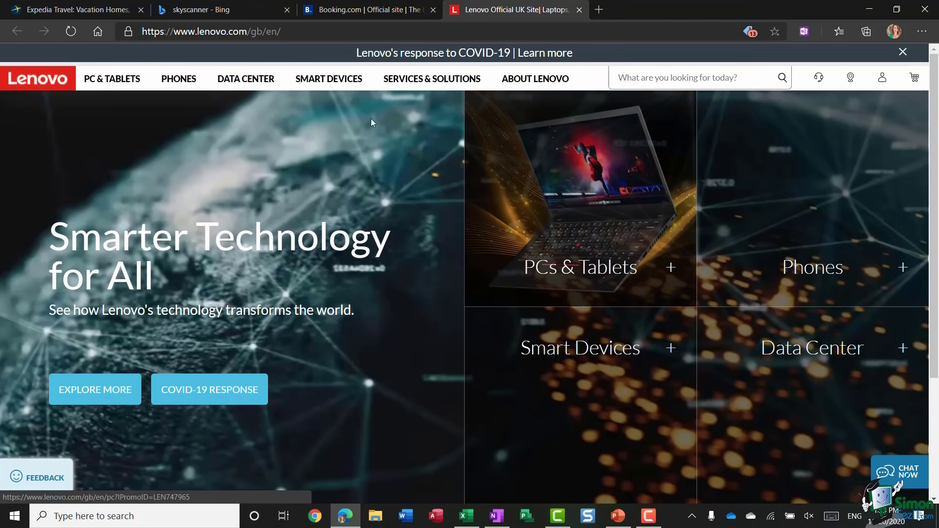
pyautogui.click(327, 32)
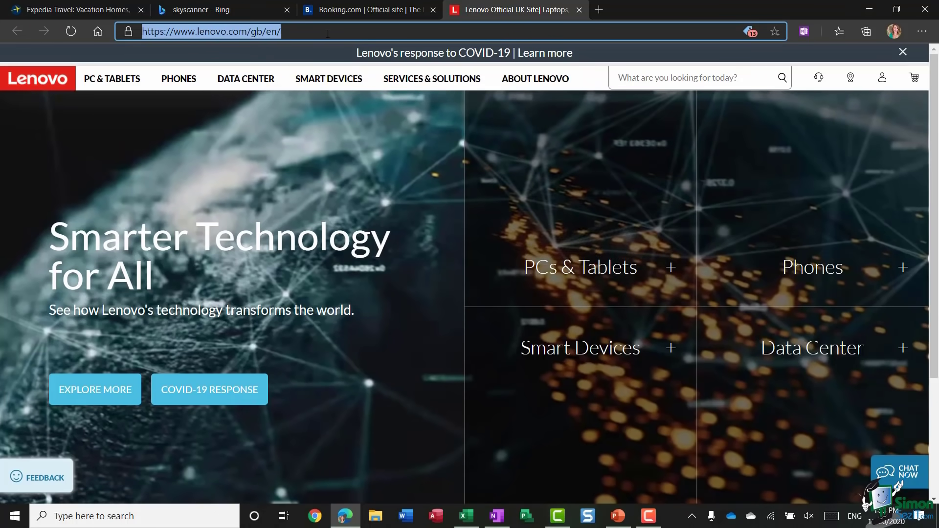
pyautogui.write('www')
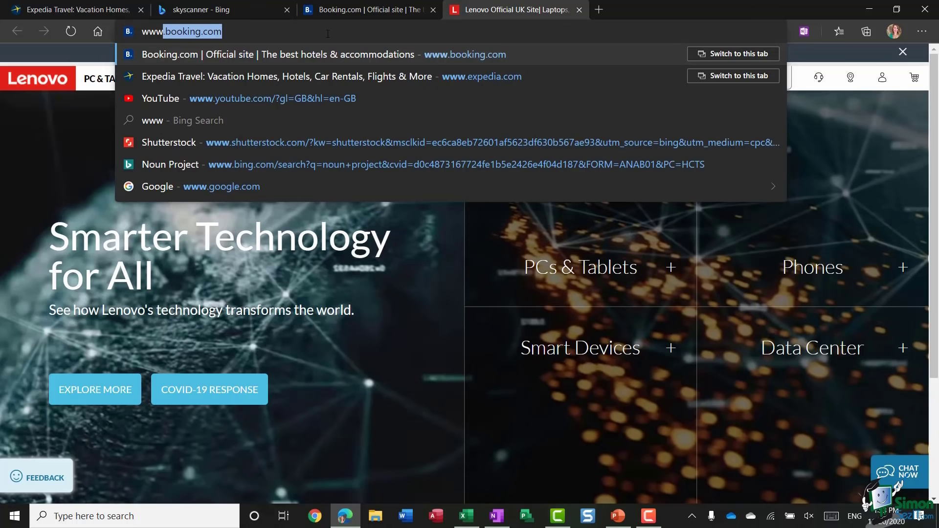
pyautogui.write('.skyscanner')
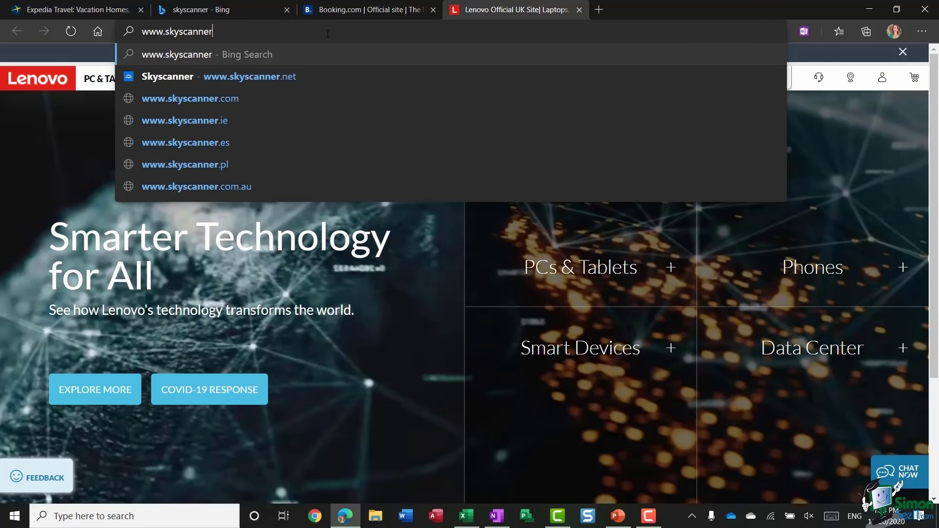
pyautogui.click(292, 79)
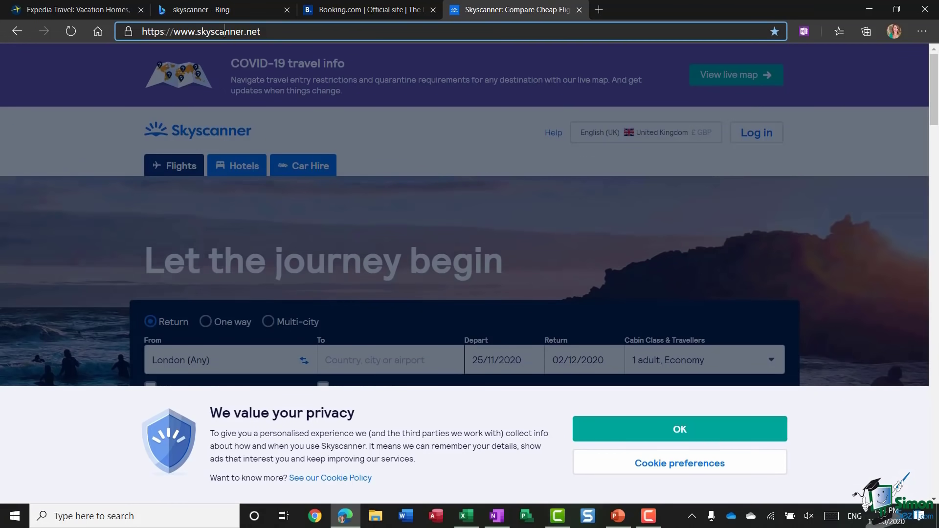
pyautogui.click(224, 32)
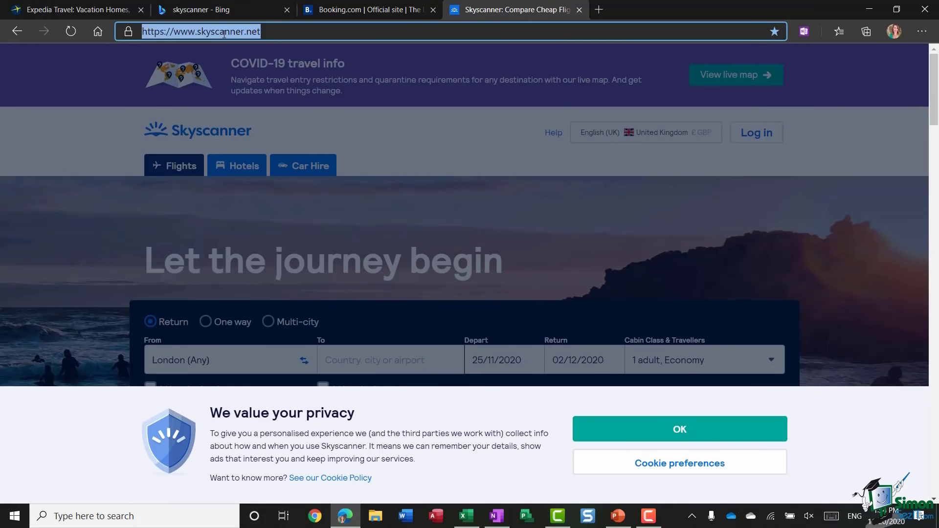
pyautogui.click(496, 515)
pyautogui.click(376, 174)
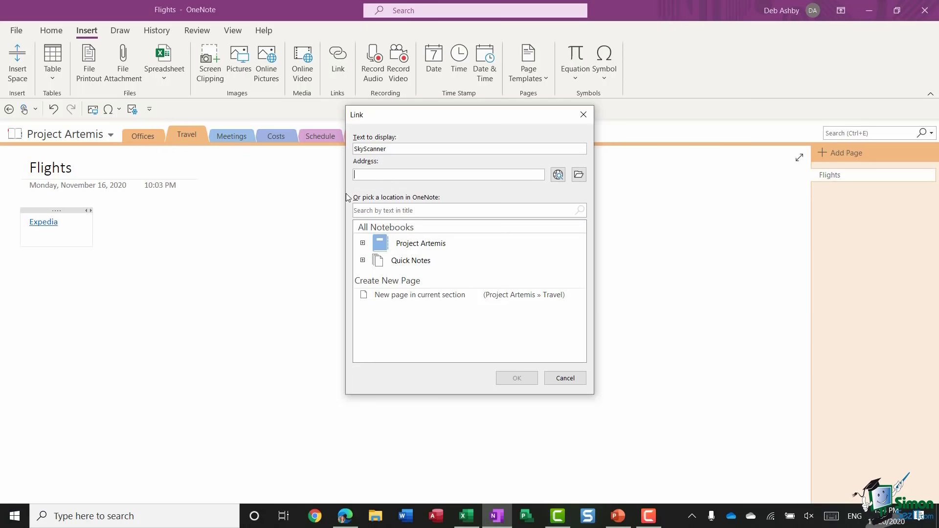
pyautogui.hotkey('ctrl', 'v')
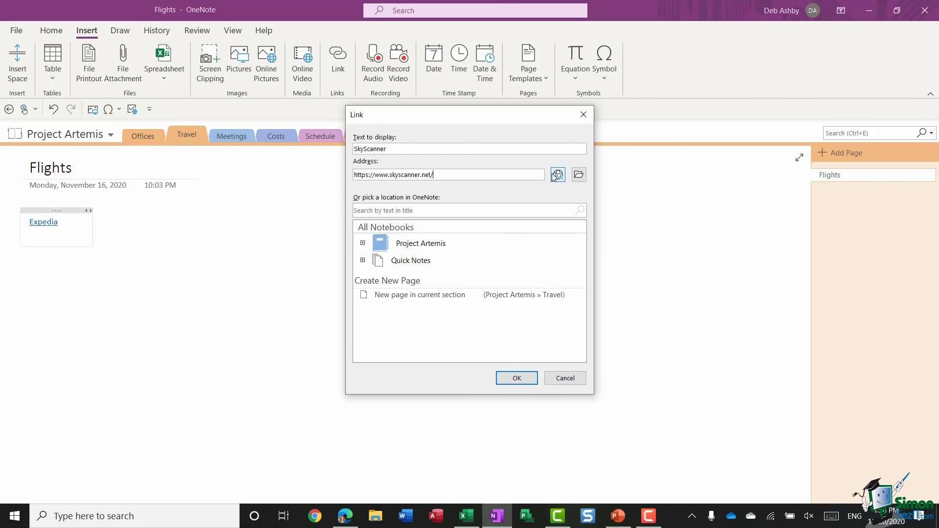
pyautogui.click(517, 378)
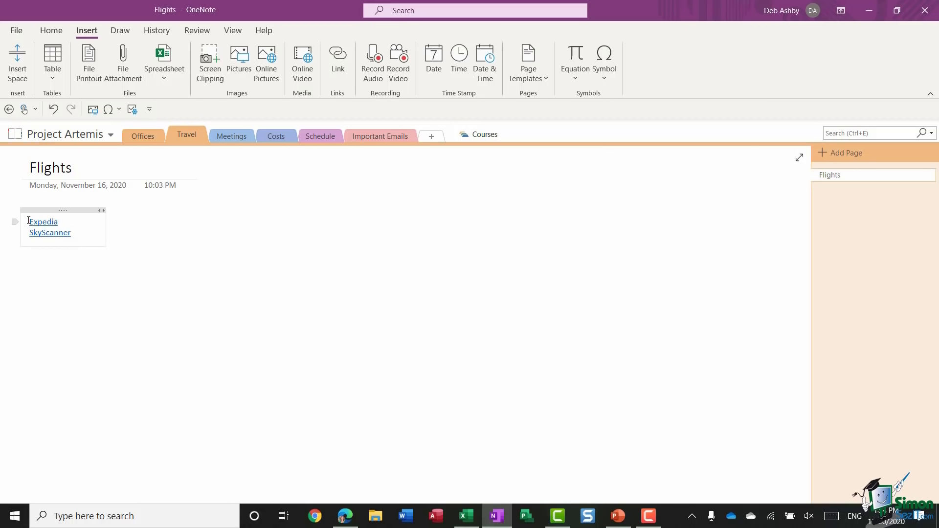
# Add the line "Recommend sites for booking flights:" above the two links, followed by a blank line
pyautogui.press('Return')
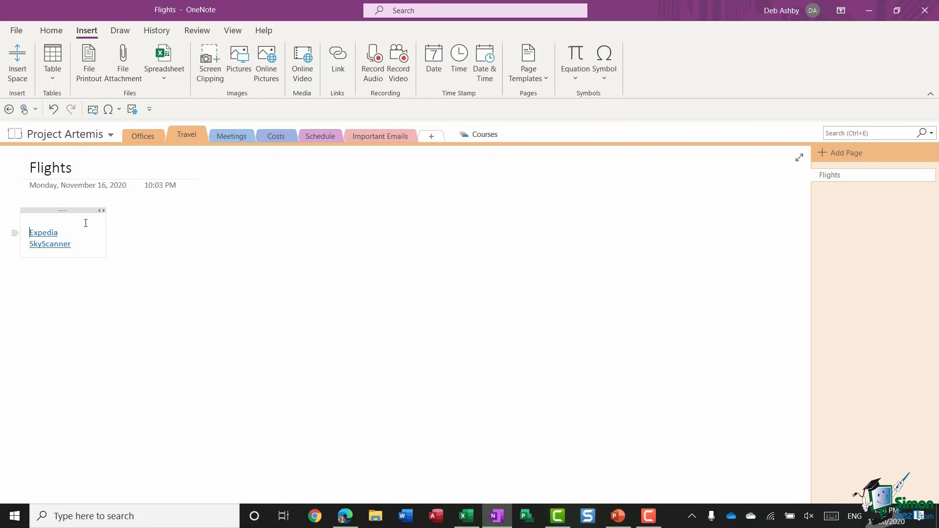
pyautogui.write('Recommend sites for booking flights:')
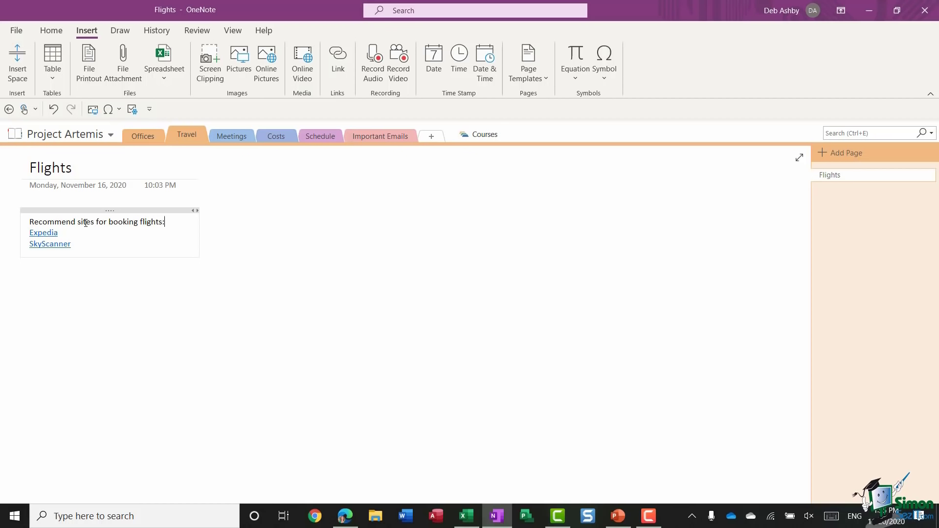
pyautogui.press('Return')
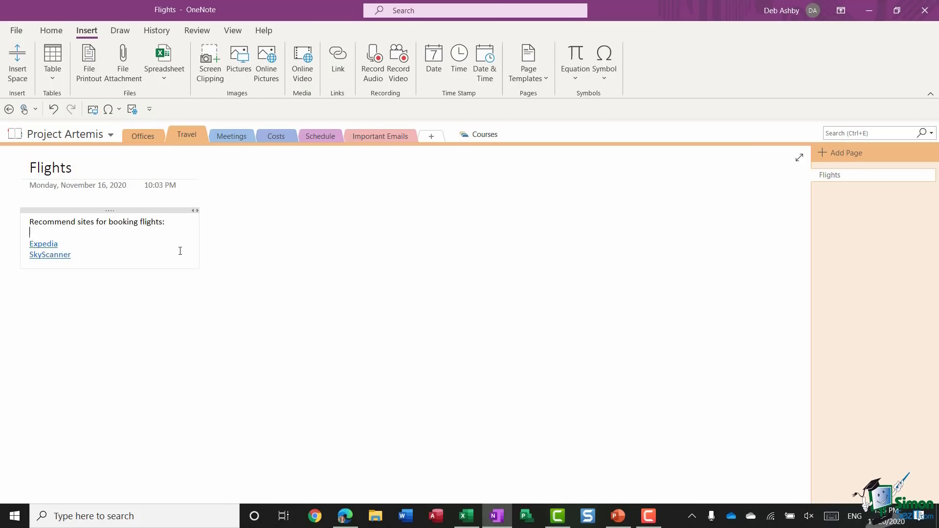
# Test the Expedia link in the browser and return to the Flights page
pyautogui.click(45, 248)
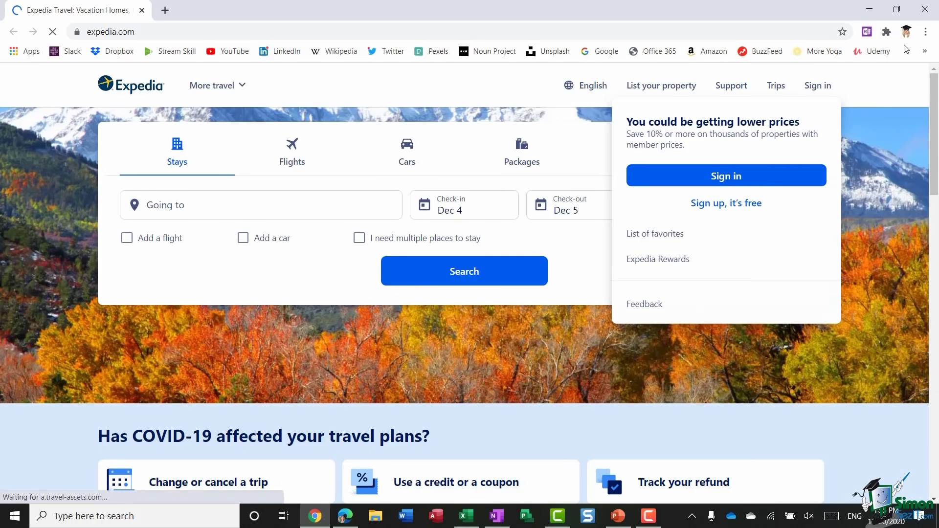
pyautogui.click(869, 9)
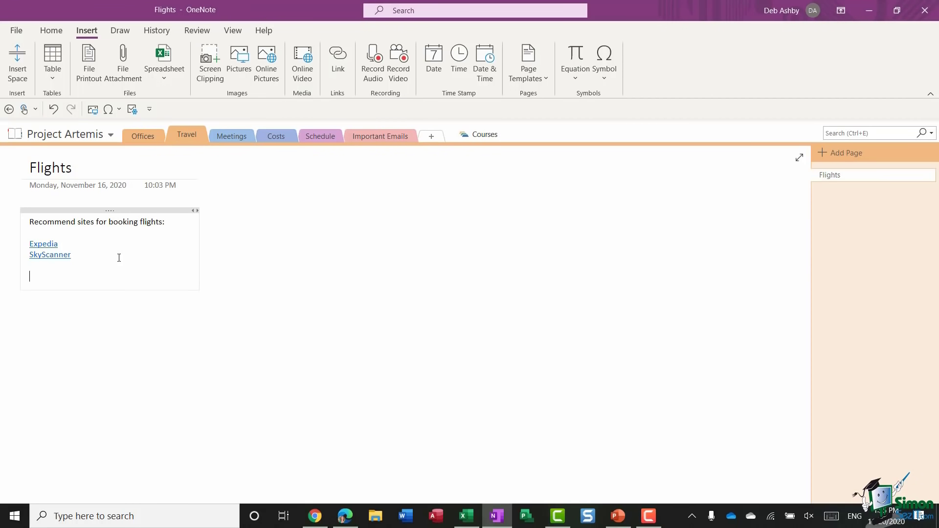
# Insert a link to the file Flights.docx with the display text "Suggested Flights" below the website links
pyautogui.click(337, 59)
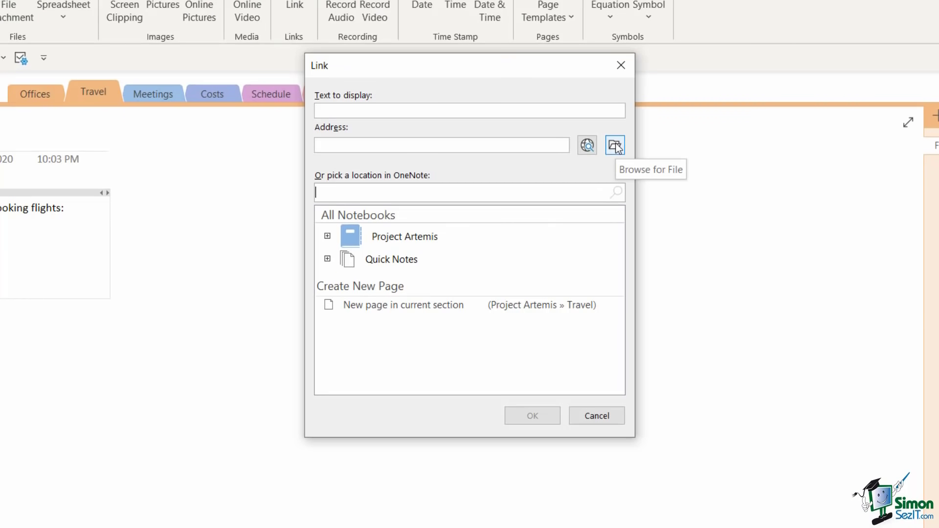
pyautogui.click(616, 147)
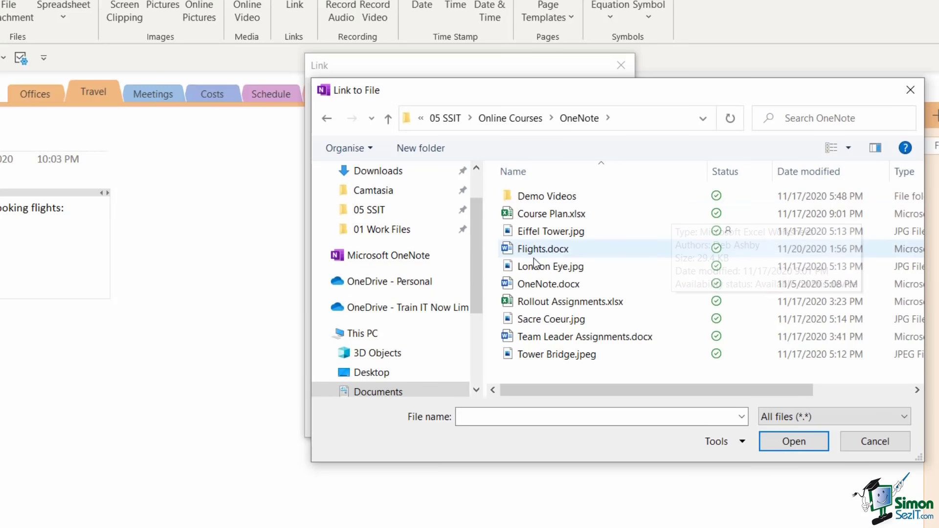
pyautogui.click(555, 250)
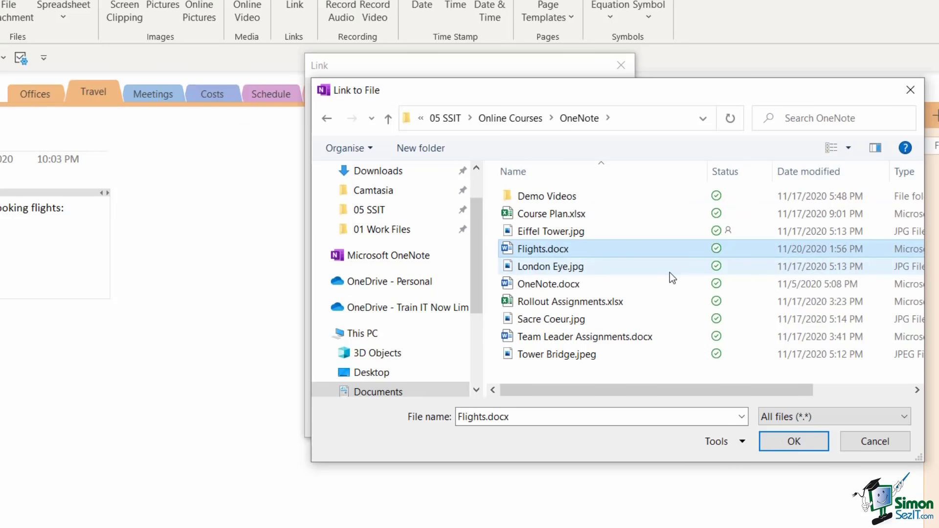
pyautogui.click(808, 442)
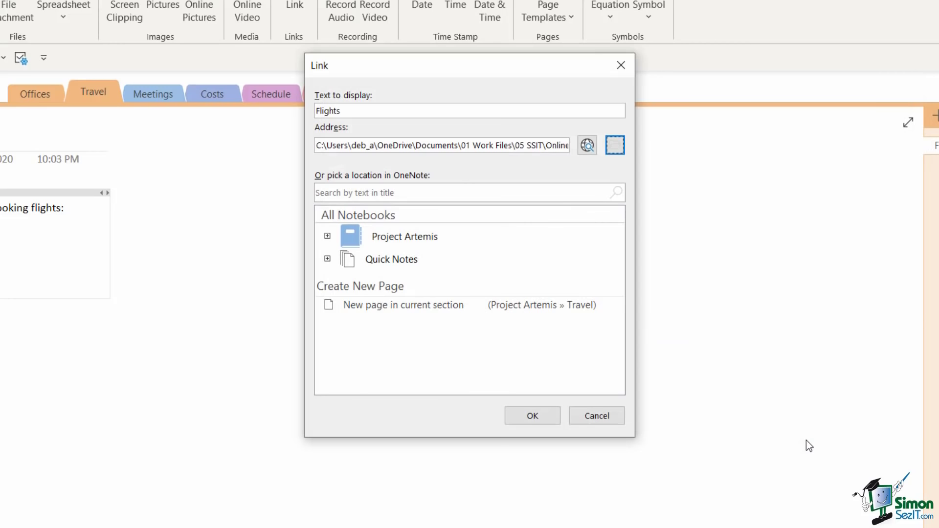
pyautogui.doubleClick(328, 110)
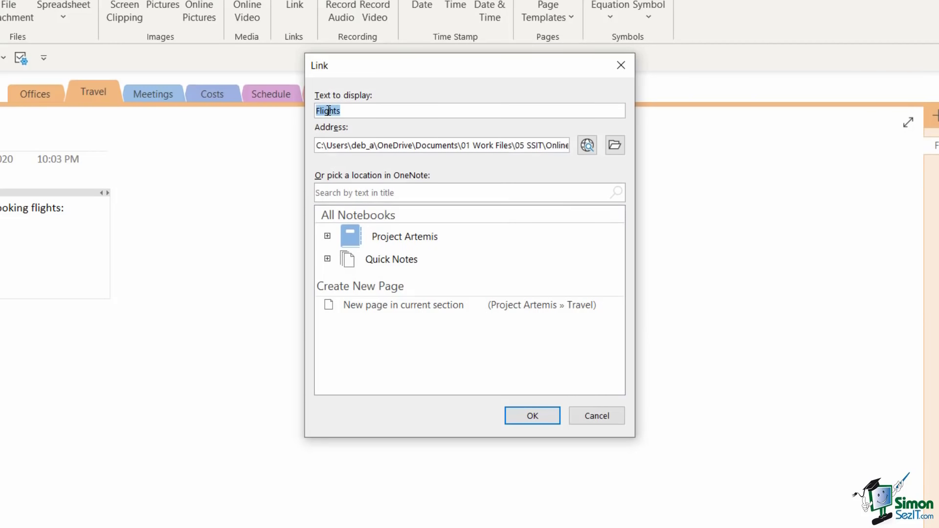
pyautogui.write('Suggested Flights')
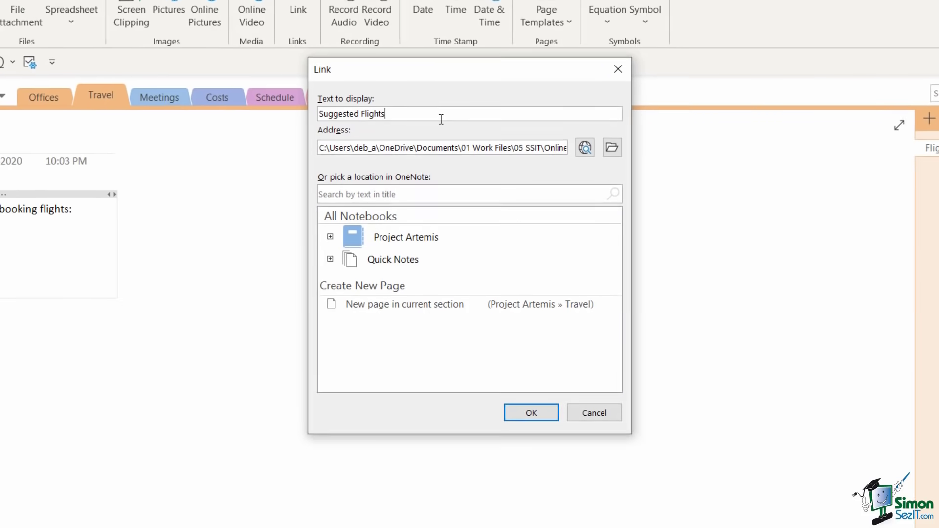
pyautogui.click(535, 413)
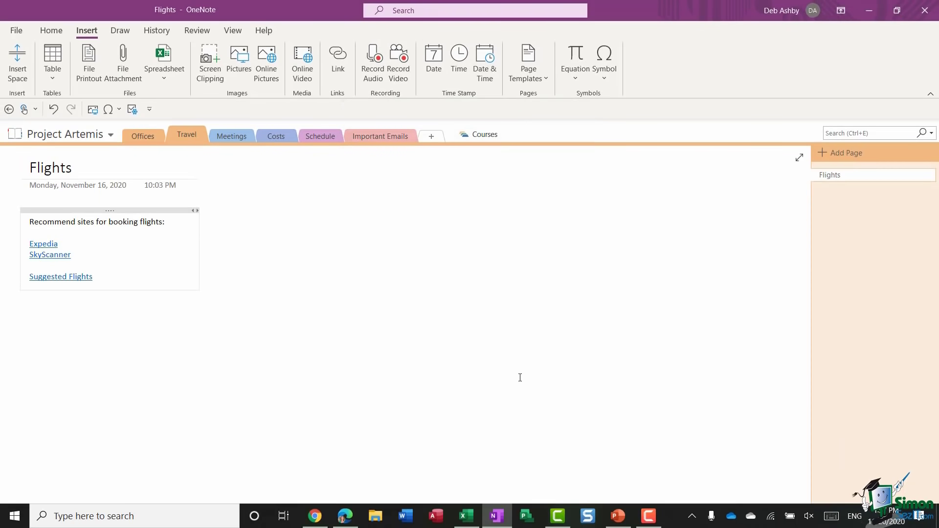
# Test the Suggested Flights link by opening its document in Word, accepting the security notice, and close the document
pyautogui.click(68, 283)
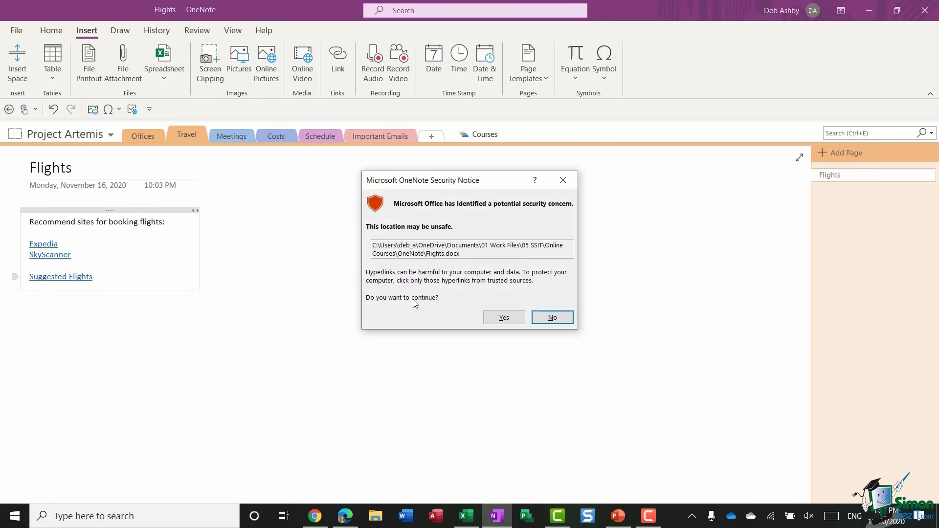
pyautogui.click(504, 317)
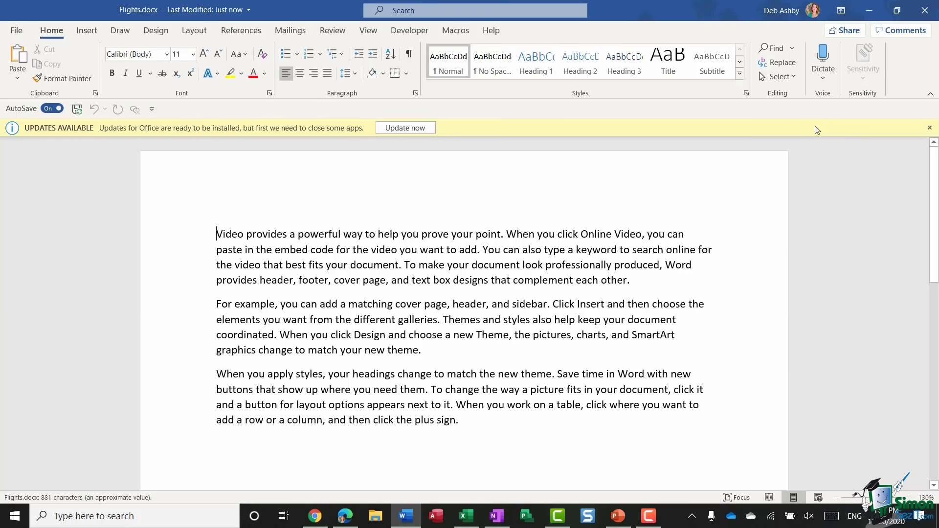
pyautogui.click(924, 10)
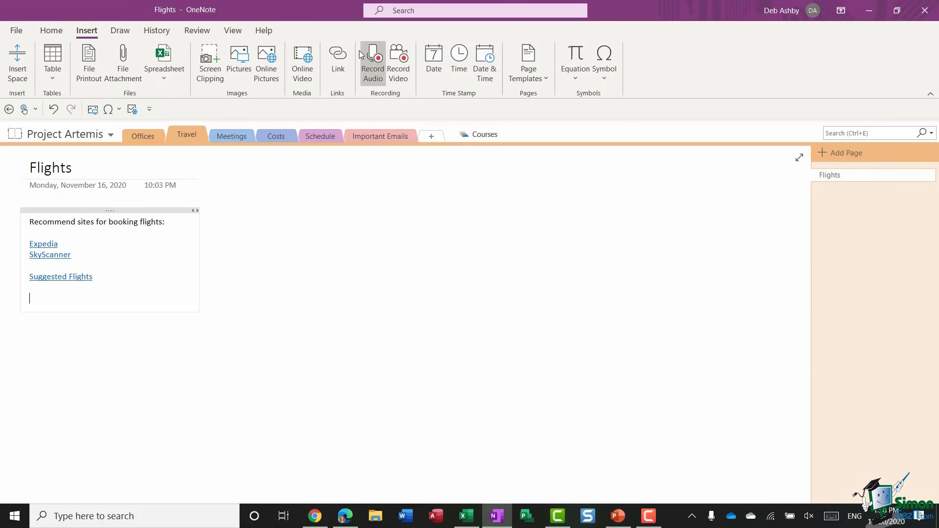
# Insert a link to the Overview page of the Offices section in Project Artemis, with the display text "Guide for Flight Dates"
pyautogui.click(337, 58)
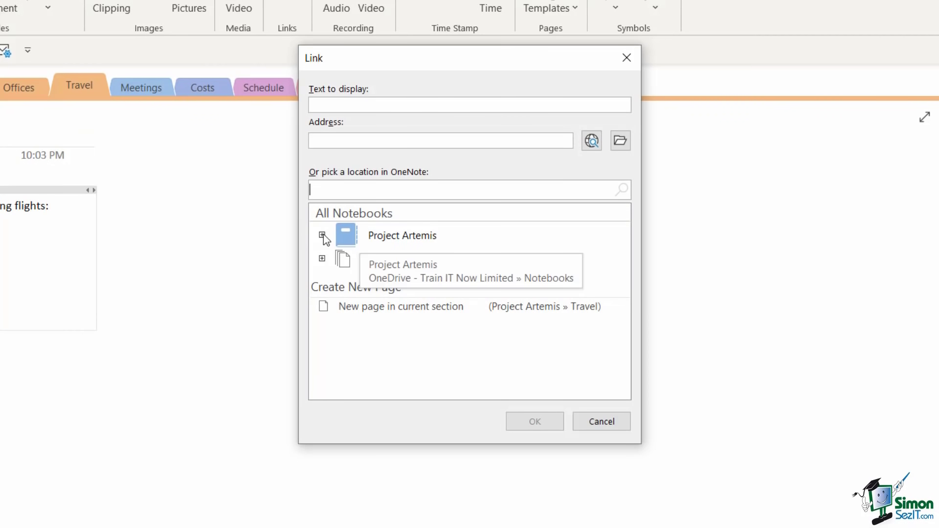
pyautogui.click(323, 233)
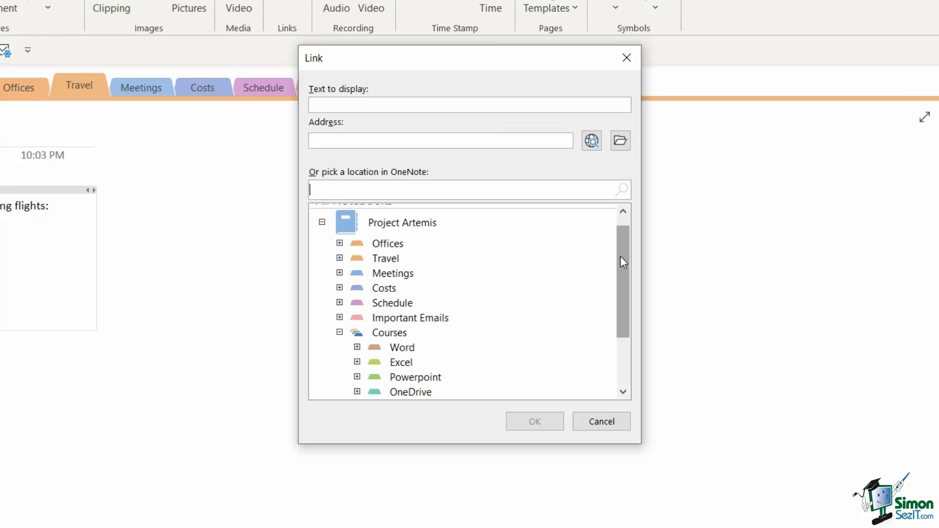
pyautogui.click(340, 244)
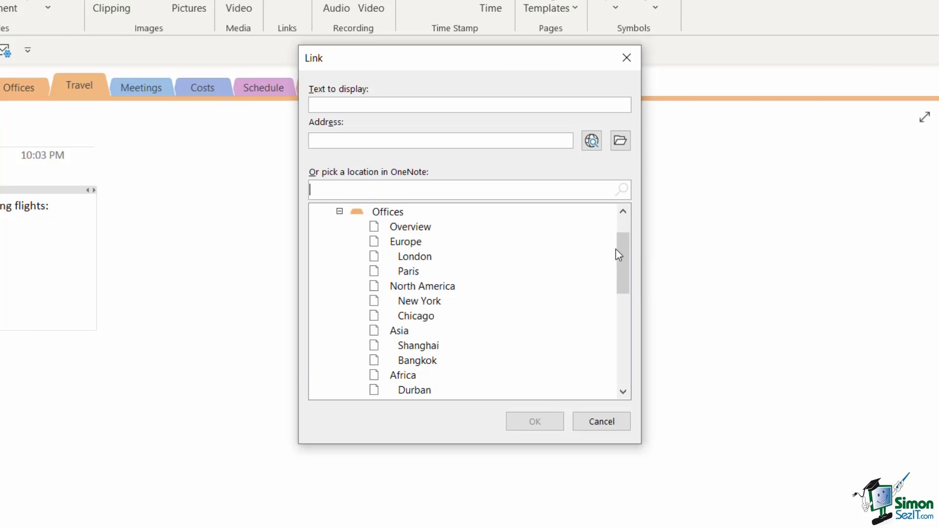
pyautogui.moveTo(623, 251)
pyautogui.mouseDown()
pyautogui.moveTo(621, 271)
pyautogui.moveTo(623, 239)
pyautogui.mouseUp()
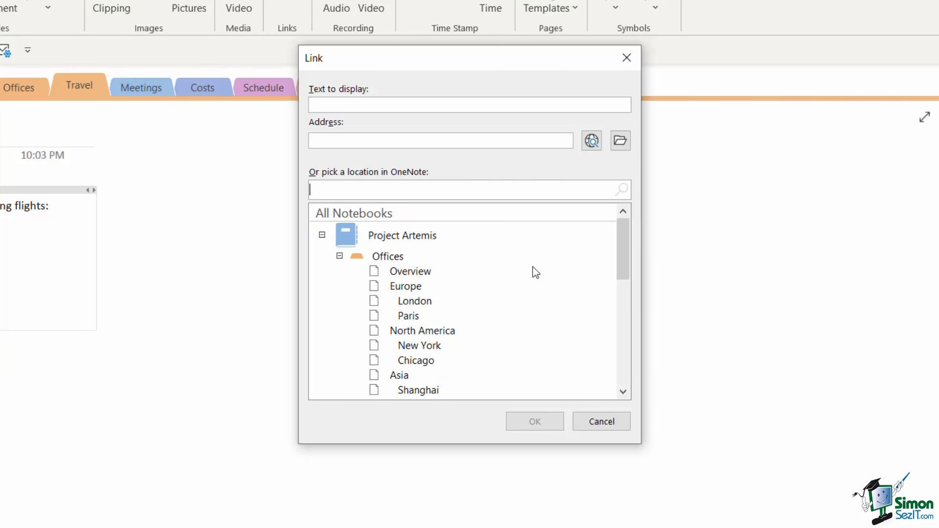
pyautogui.click(424, 273)
pyautogui.moveTo(357, 104); pyautogui.dragTo(309, 106)
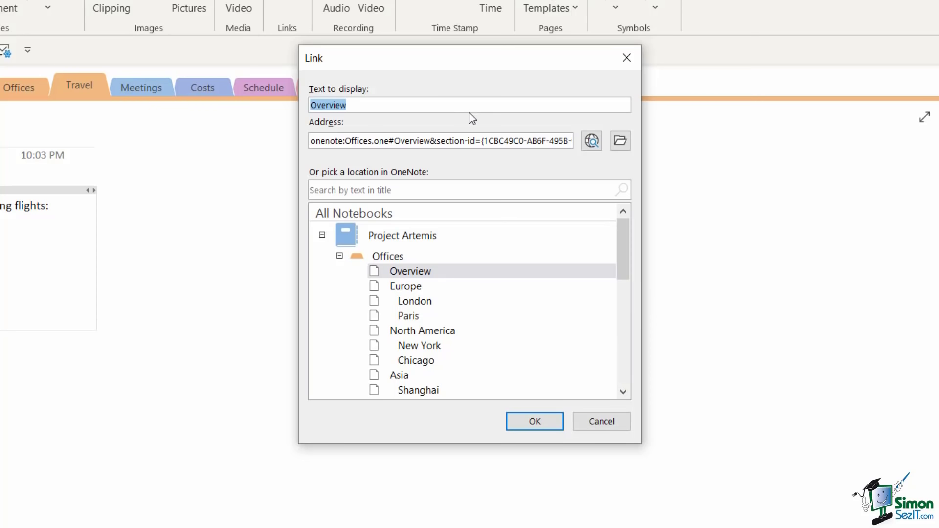
pyautogui.write('Guide for Flight Dates')
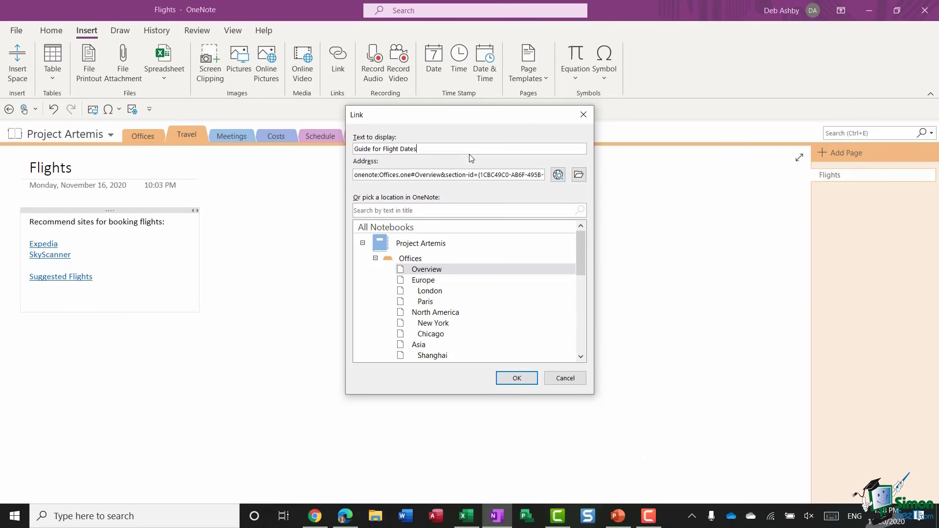
pyautogui.click(535, 423)
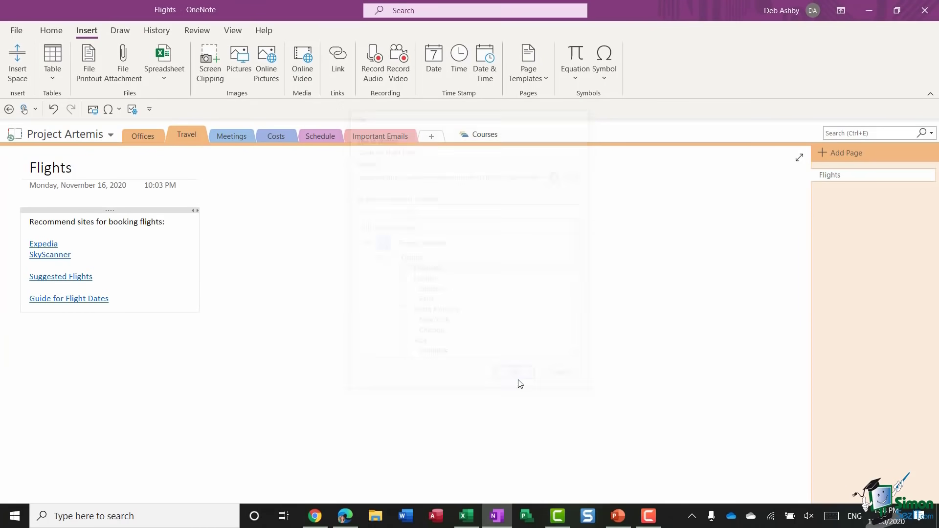
# Test the Guide for Flight Dates link and review its options for editing and copying
pyautogui.click(71, 301)
pyautogui.rightClick(63, 305)
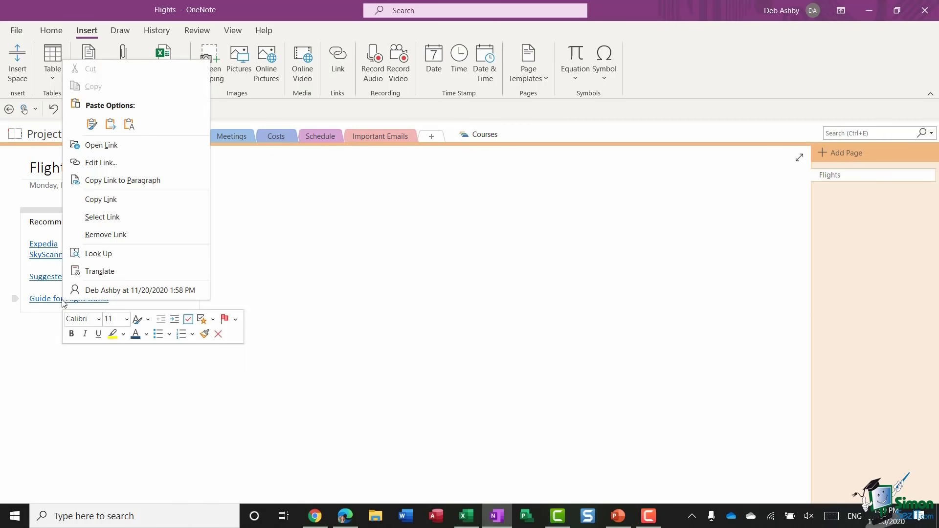
pyautogui.click(131, 166)
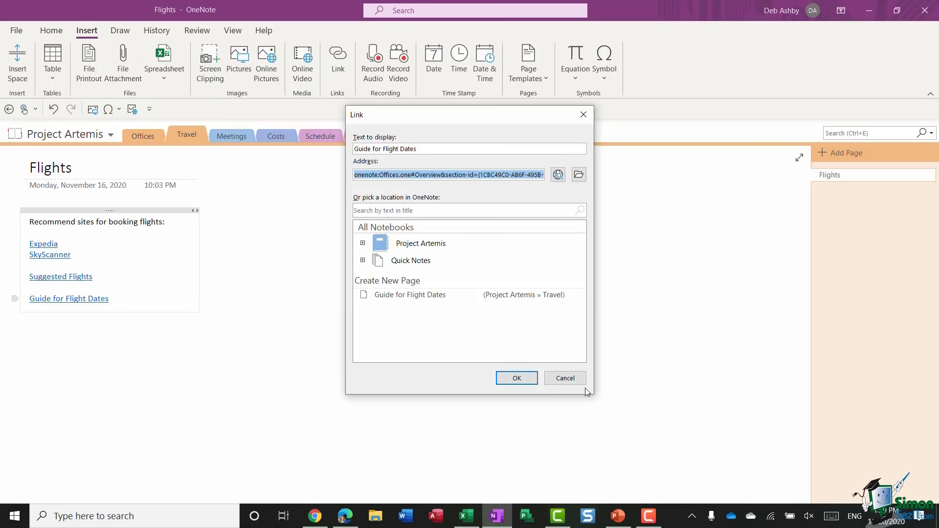
pyautogui.click(564, 378)
pyautogui.rightClick(89, 301)
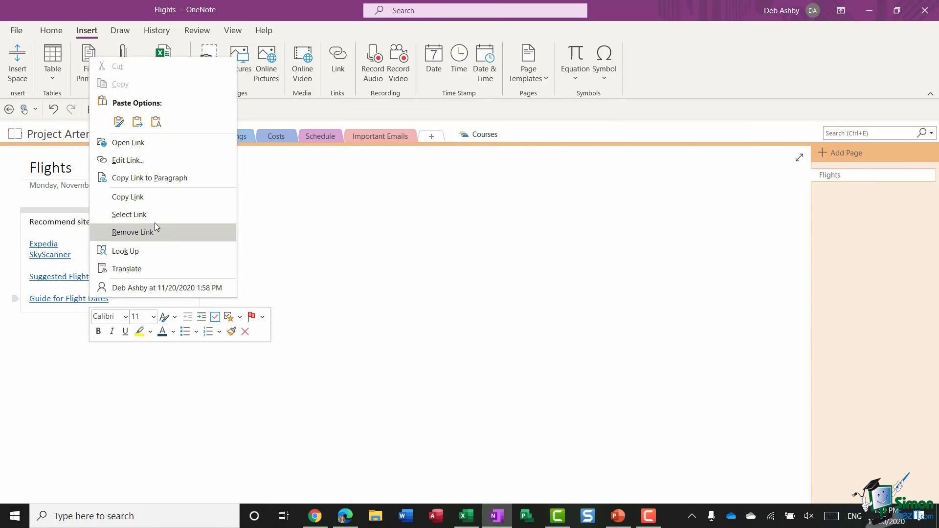
pyautogui.click(163, 196)
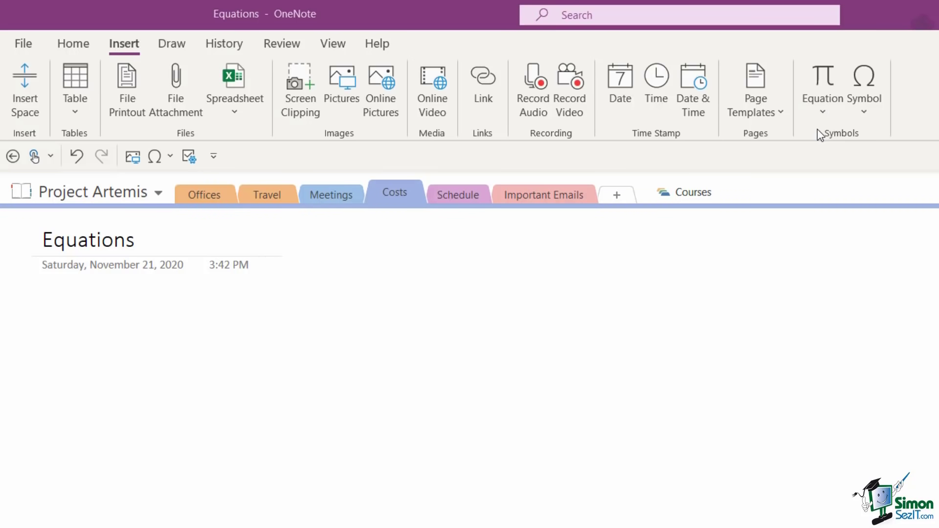
# Insert the built-in Area of Circle equation on the Equations page of the Costs section
pyautogui.click(825, 80)
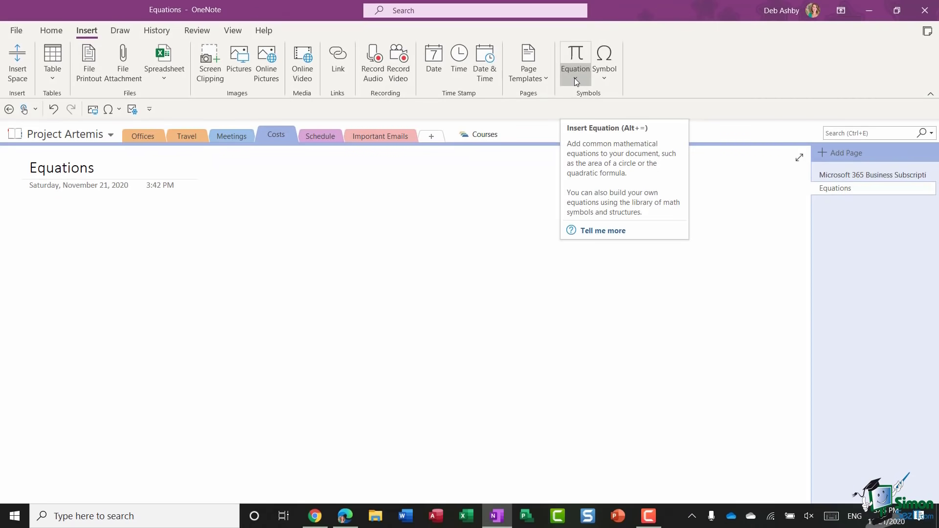
pyautogui.click(576, 82)
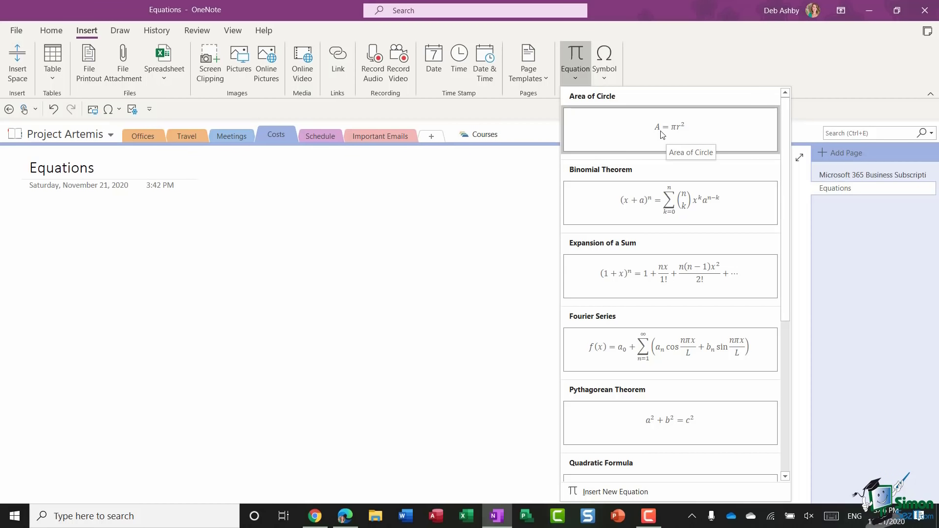
pyautogui.click(687, 134)
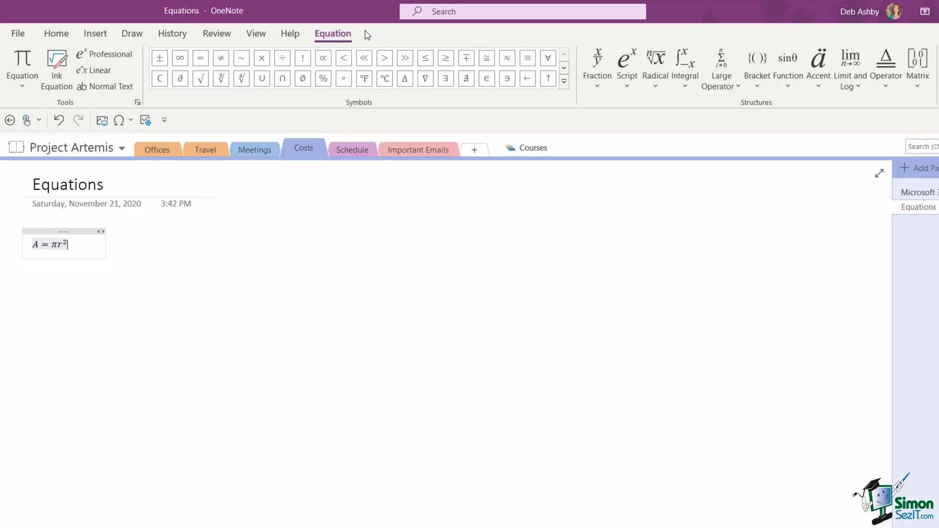
# Try adding a degree symbol from the Basic Math set to the end of the equation, and delete it
pyautogui.click(563, 84)
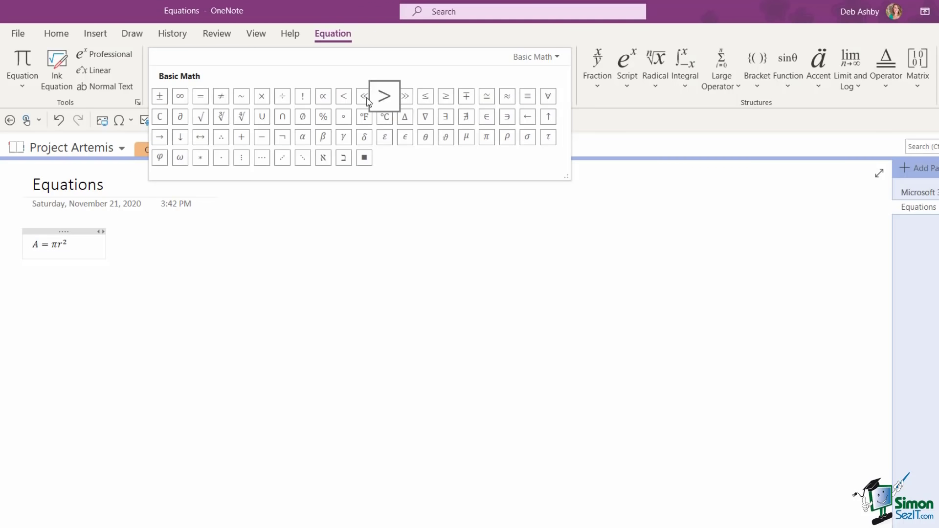
pyautogui.click(341, 119)
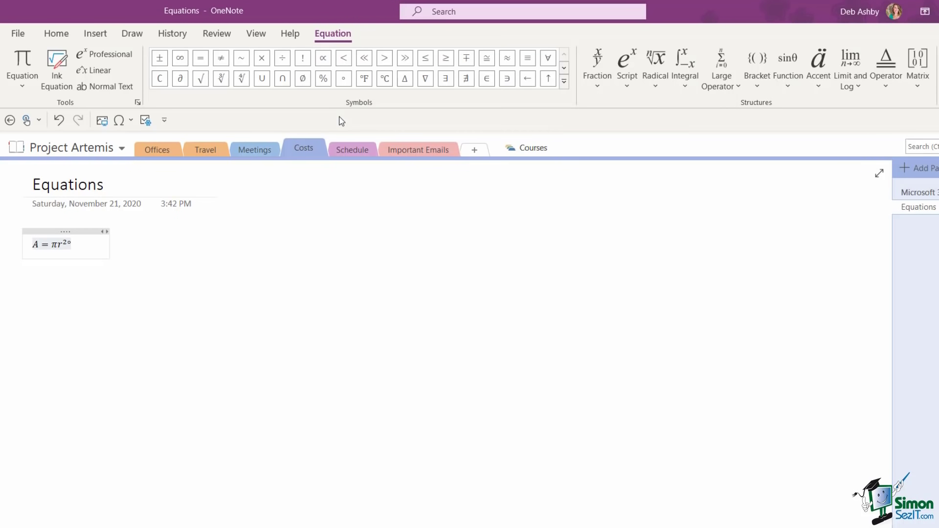
pyautogui.press('BackSpace')
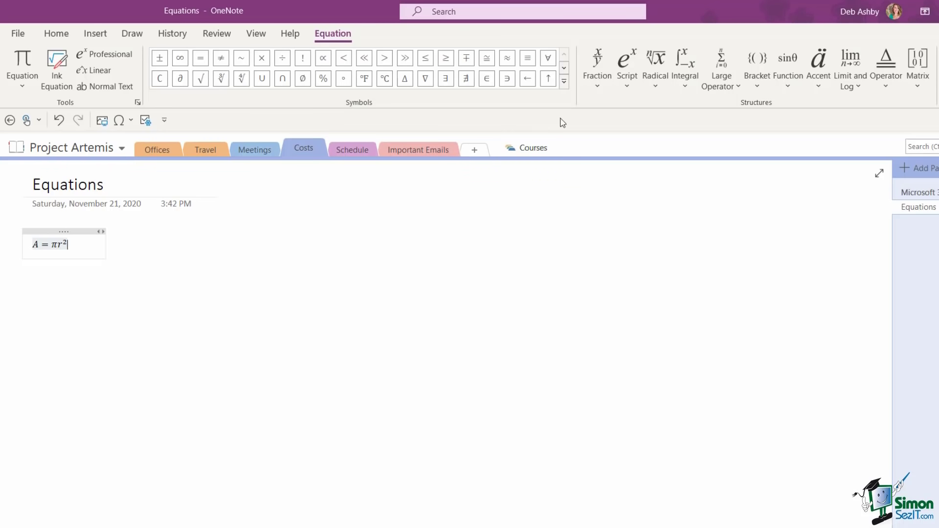
# Look through the fraction, script and radical structures, and deselect and reselect the circle area equation
pyautogui.click(602, 83)
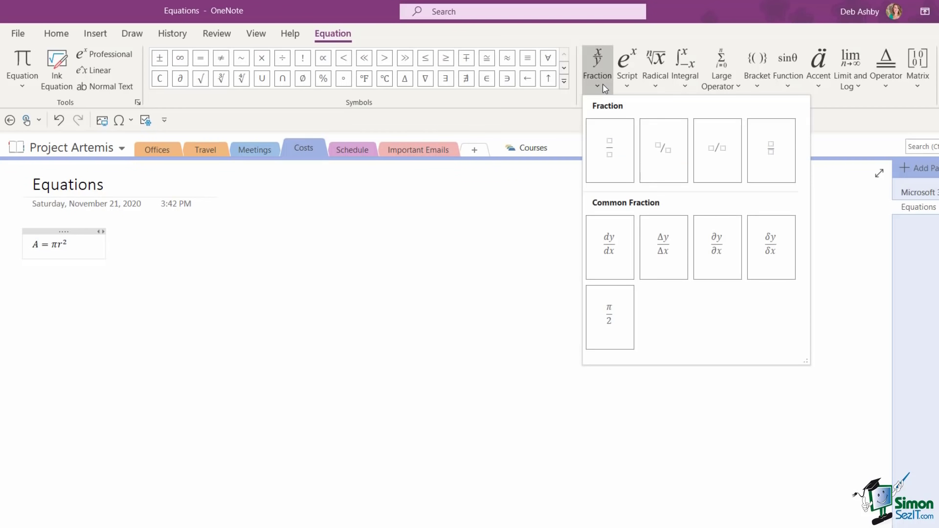
pyautogui.click(627, 87)
pyautogui.click(654, 88)
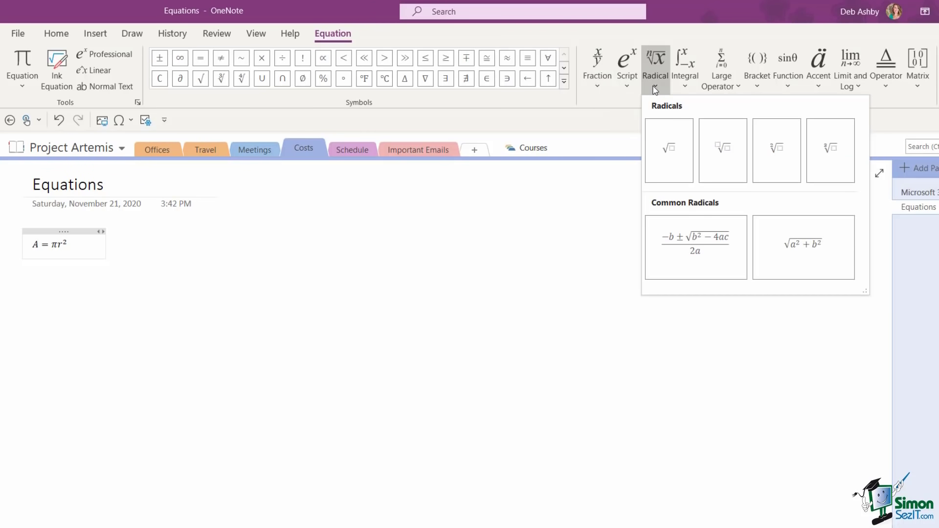
pyautogui.click(708, 34)
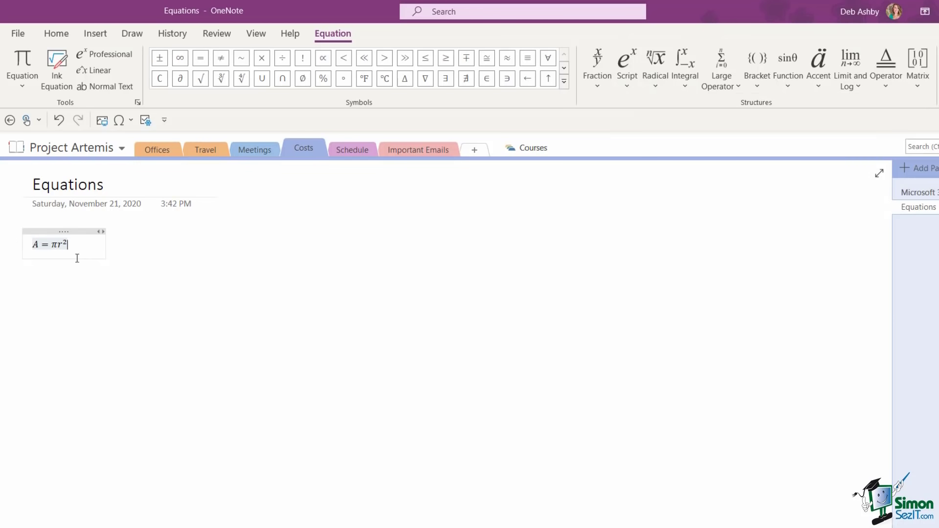
pyautogui.click(215, 245)
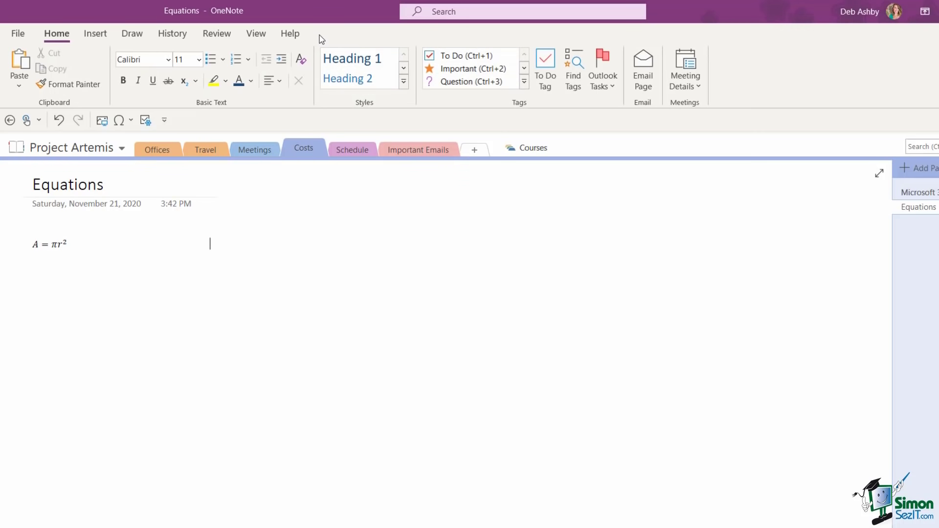
pyautogui.click(49, 246)
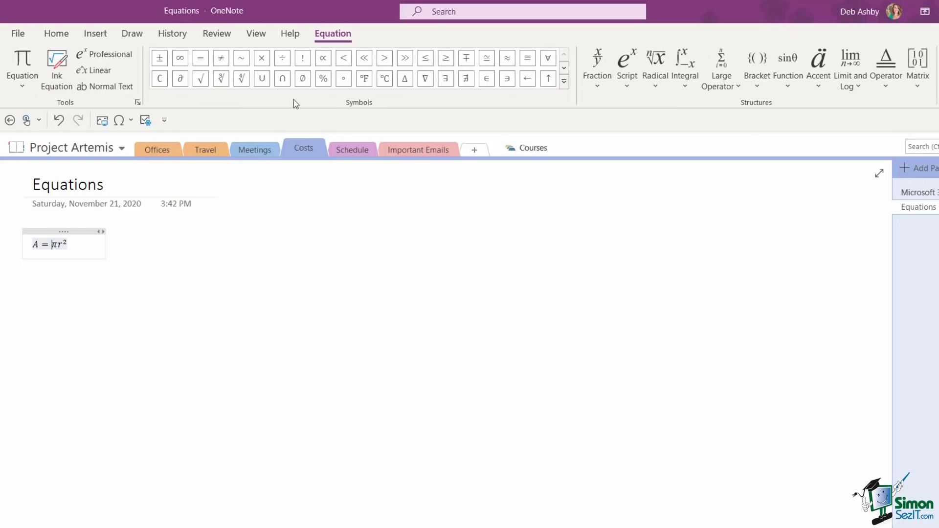
# Add a stacked fraction of 2 over 3 to the end of the circle area equation
pyautogui.click(81, 245)
pyautogui.click(597, 88)
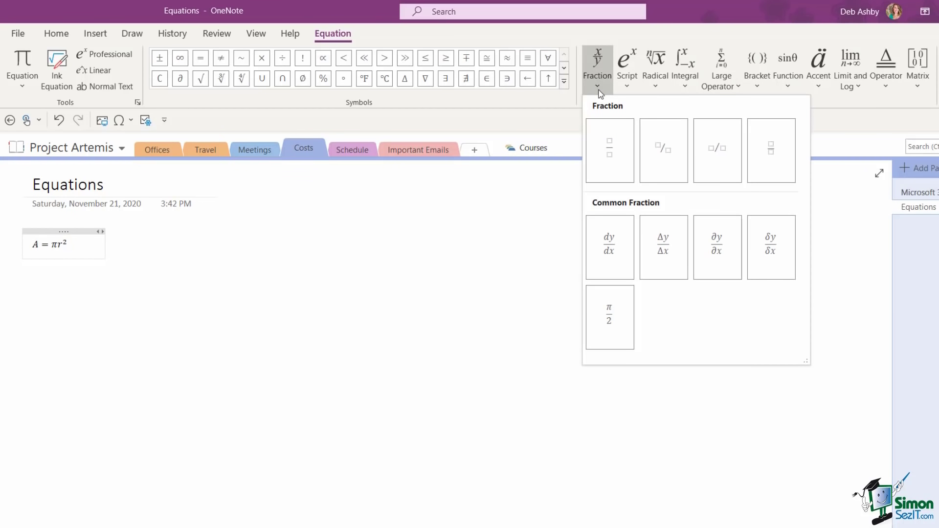
pyautogui.click(610, 154)
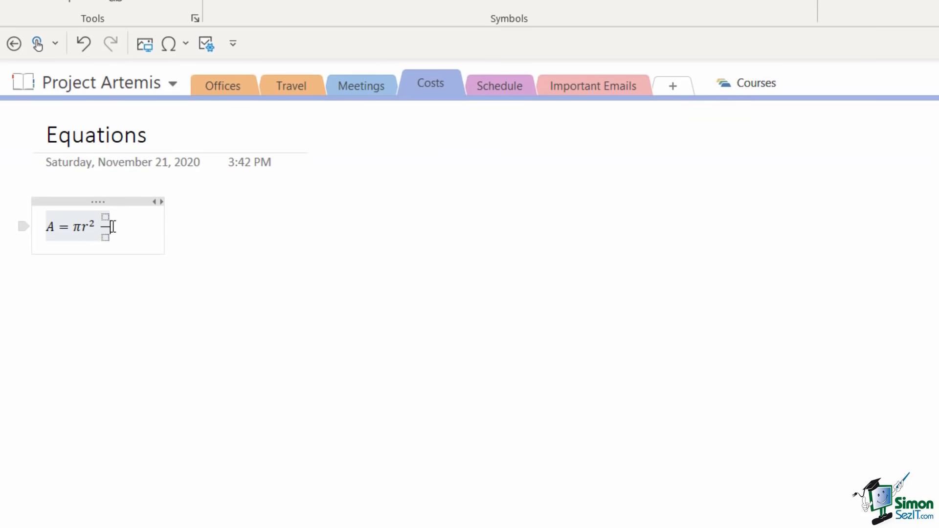
pyautogui.click(105, 216)
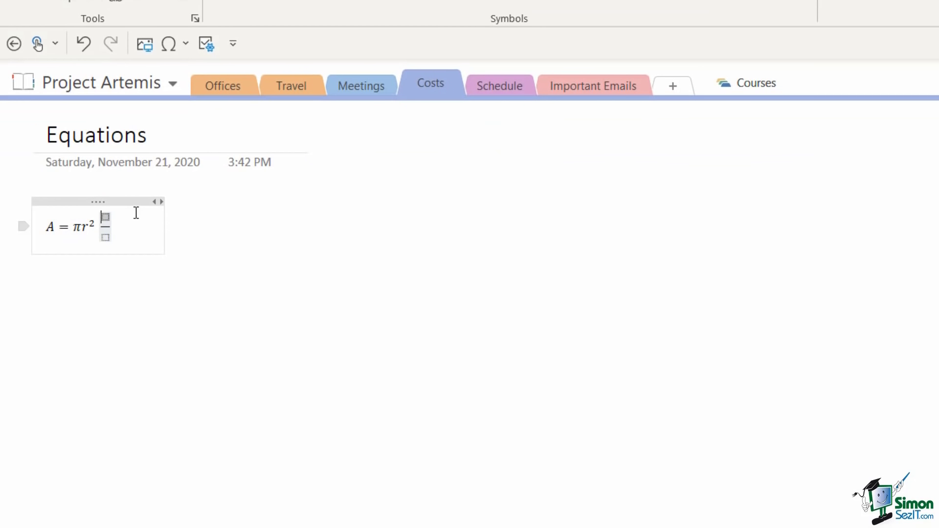
pyautogui.write('2')
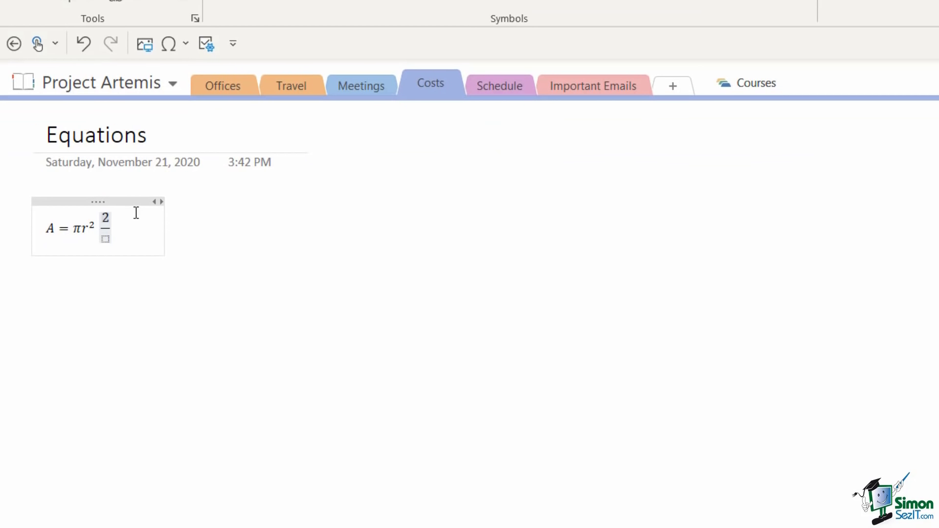
pyautogui.click(105, 239)
pyautogui.write('3')
pyautogui.click(252, 220)
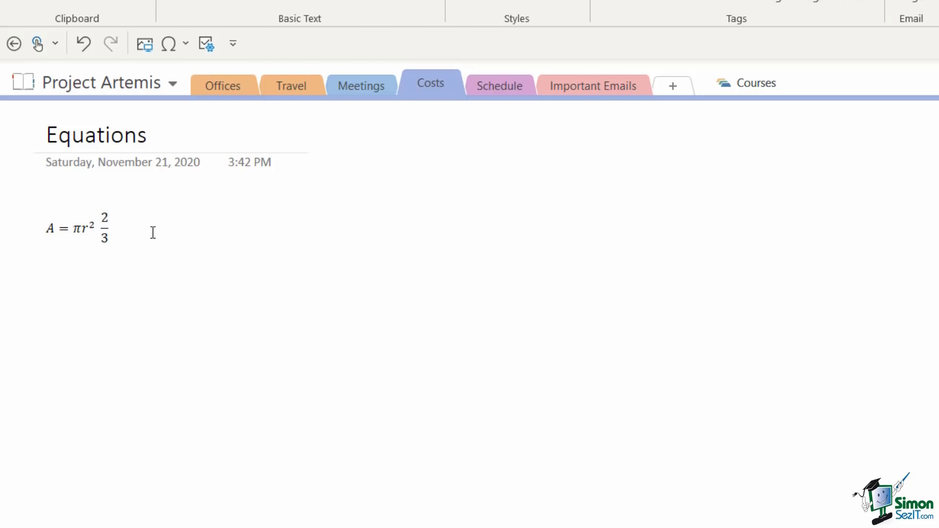
pyautogui.click(141, 237)
pyautogui.click(282, 244)
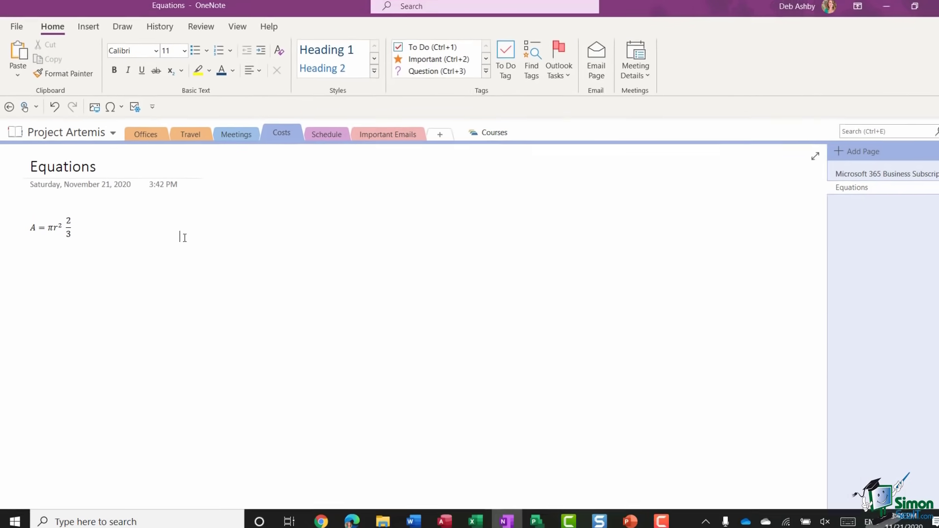
# Insert a new equation using the quadratic formula radical structure and place it beside the circle area equation
pyautogui.click(92, 32)
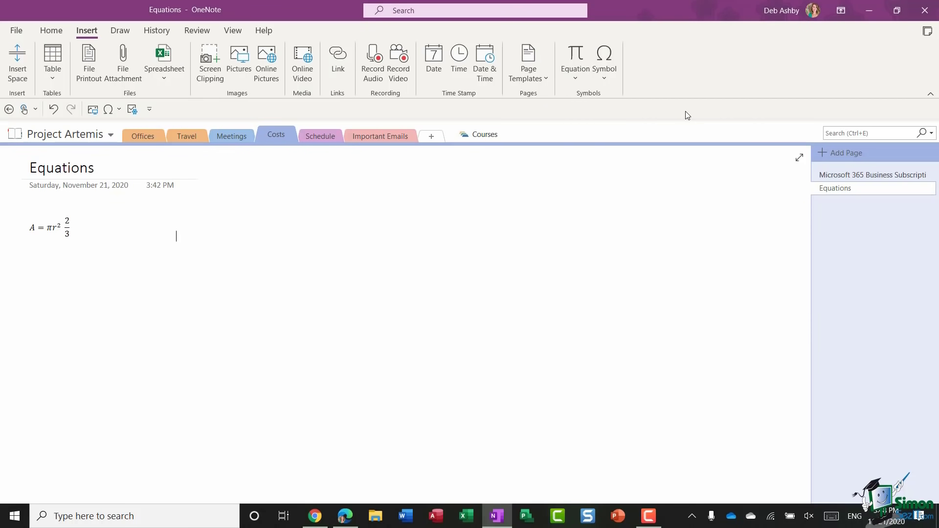
pyautogui.click(577, 79)
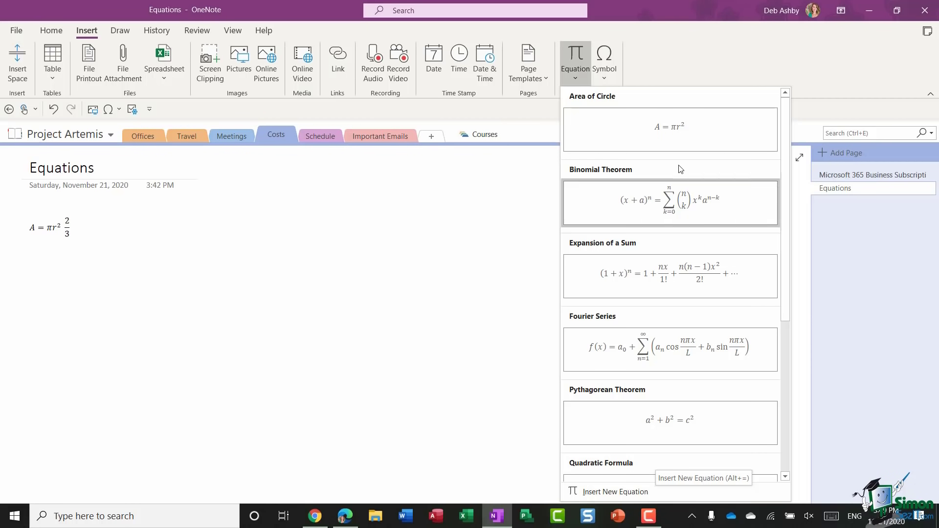
pyautogui.click(706, 60)
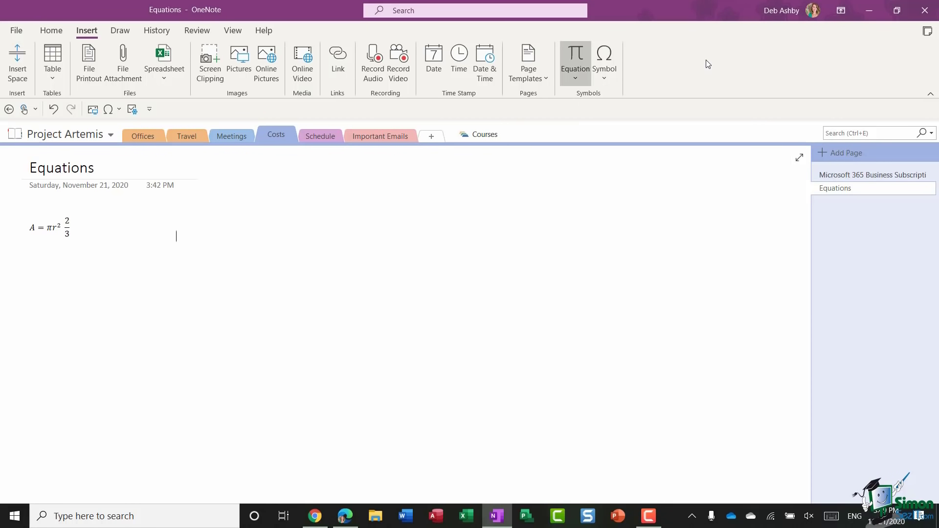
pyautogui.click(573, 54)
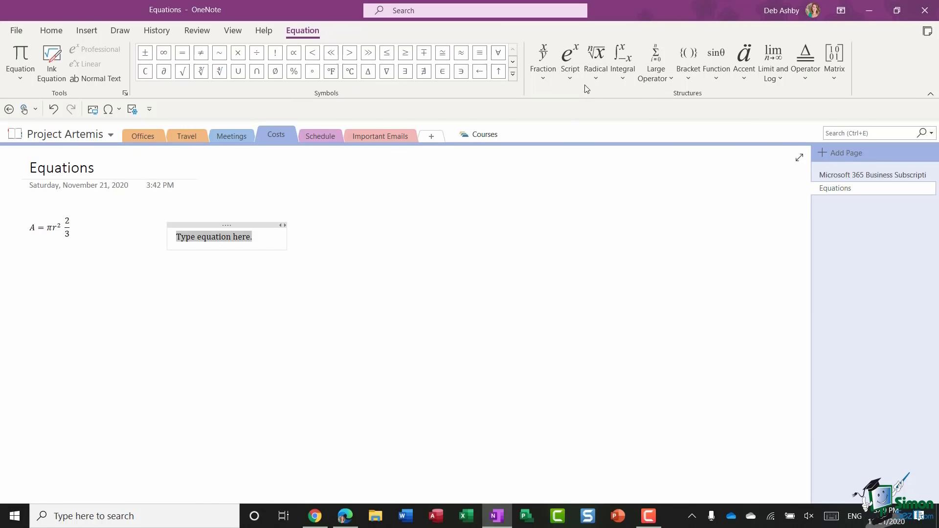
pyautogui.click(595, 64)
pyautogui.click(623, 226)
pyautogui.moveTo(245, 224); pyautogui.dragTo(260, 224)
# Step through the terms under the square root of the quadratic expression to examine its editable parts
pyautogui.click(228, 238)
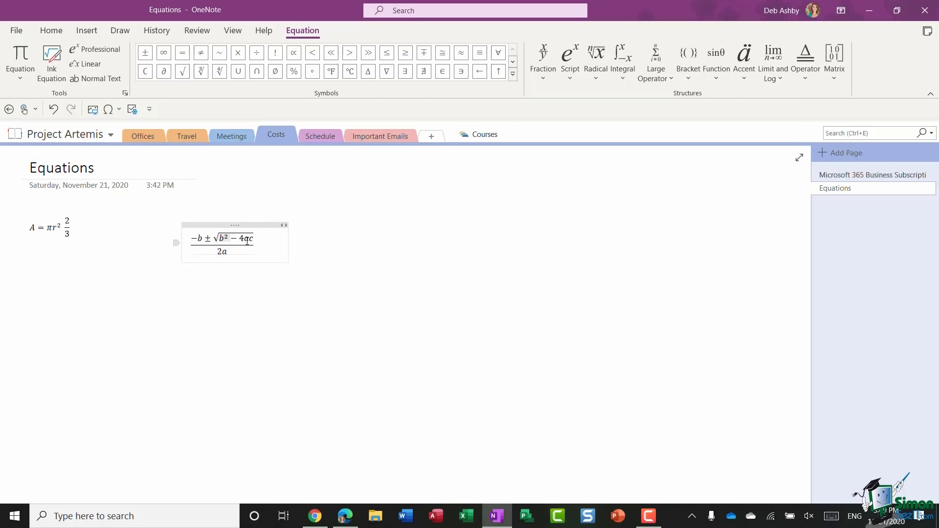
pyautogui.click(245, 239)
pyautogui.click(228, 238)
pyautogui.press('Left')
pyautogui.press('Left')
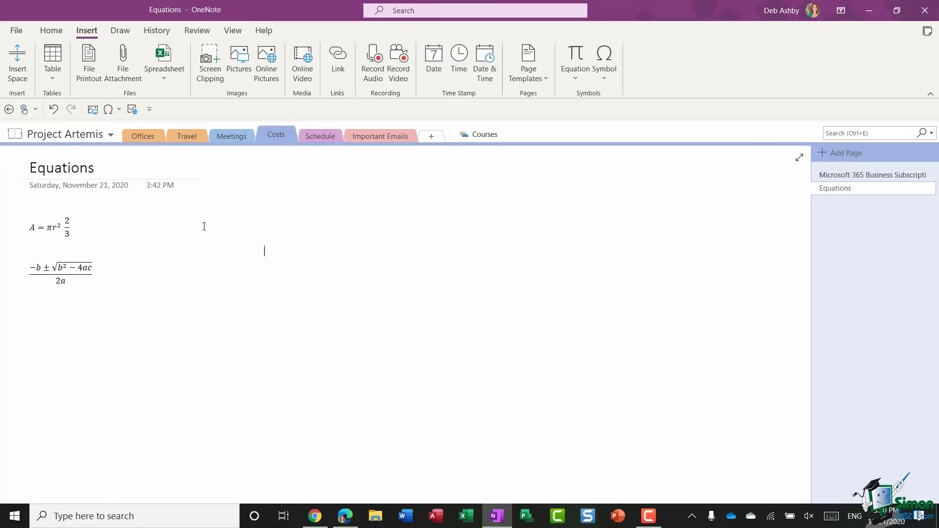
# Start a new ink equation, enlarge and reposition its writing window, and handwrite E = mc²
pyautogui.click(578, 54)
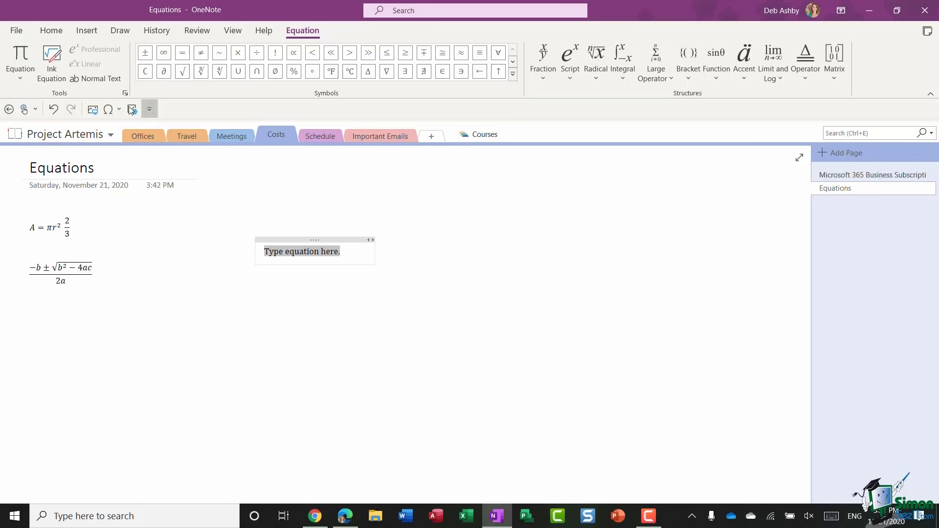
pyautogui.click(51, 72)
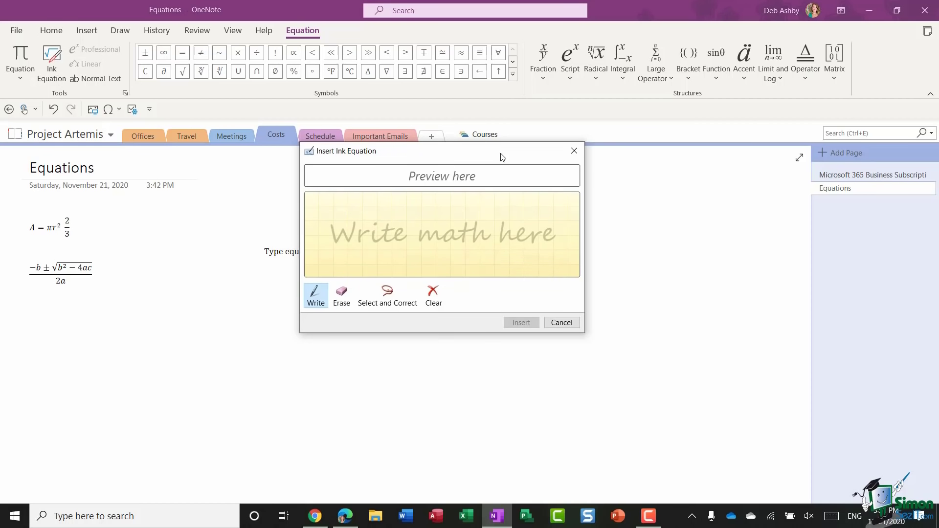
pyautogui.moveTo(584, 334)
pyautogui.mouseDown()
pyautogui.moveTo(643, 371)
pyautogui.moveTo(826, 437)
pyautogui.mouseUp()
pyautogui.moveTo(614, 152); pyautogui.dragTo(546, 109)
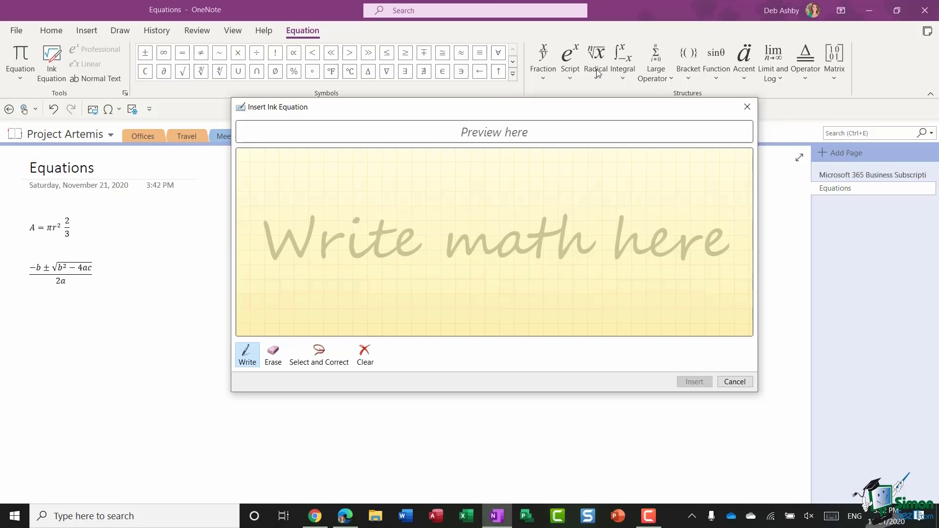
pyautogui.moveTo(285, 206)
pyautogui.mouseDown()
pyautogui.moveTo(293, 261)
pyautogui.moveTo(321, 262)
pyautogui.moveTo(330, 200)
pyautogui.moveTo(322, 225)
pyautogui.moveTo(375, 225)
pyautogui.moveTo(384, 240)
pyautogui.moveTo(418, 246)
pyautogui.moveTo(473, 244)
pyautogui.mouseUp()
pyautogui.moveTo(479, 200); pyautogui.dragTo(490, 210)
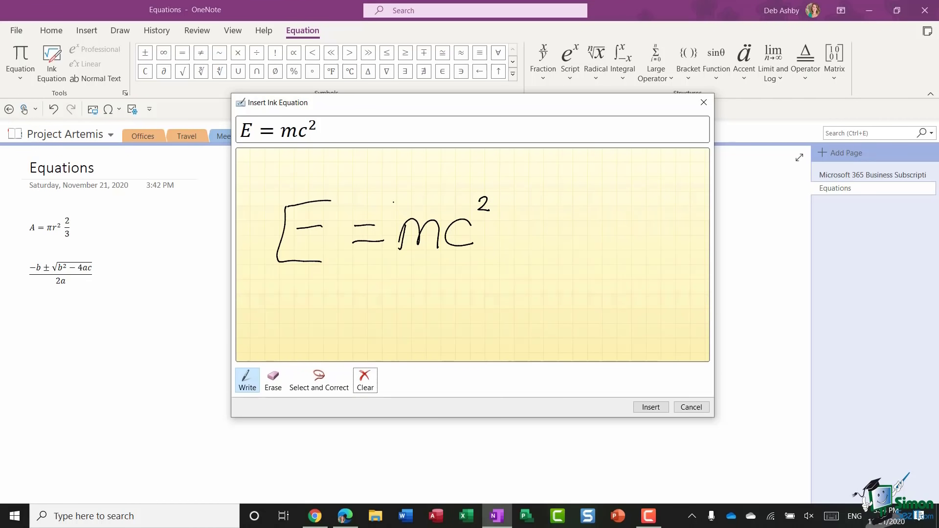
# Review the alternative characters offered for the handwritten exponent 2 and keep the recognised one
pyautogui.click(319, 380)
pyautogui.moveTo(469, 185)
pyautogui.mouseDown()
pyautogui.moveTo(509, 209)
pyautogui.moveTo(507, 219)
pyautogui.moveTo(482, 222)
pyautogui.moveTo(472, 208)
pyautogui.mouseUp()
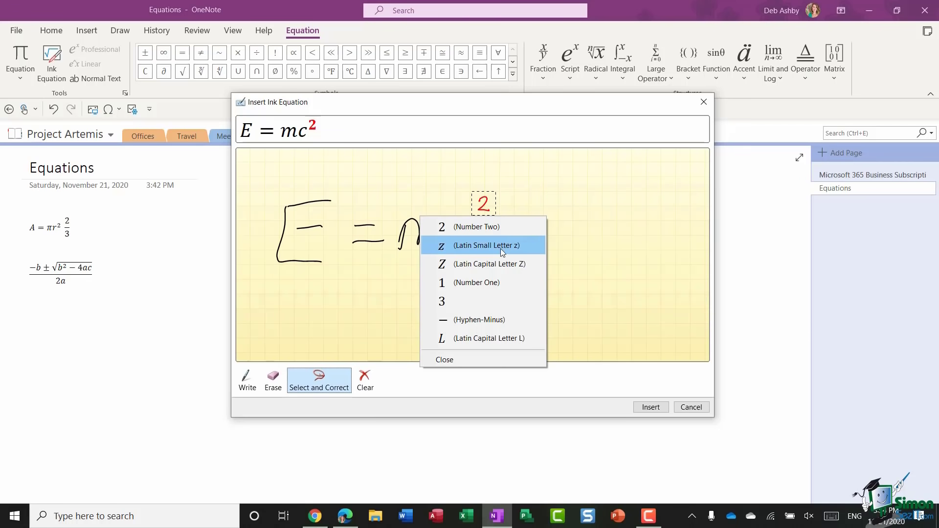
pyautogui.click(480, 360)
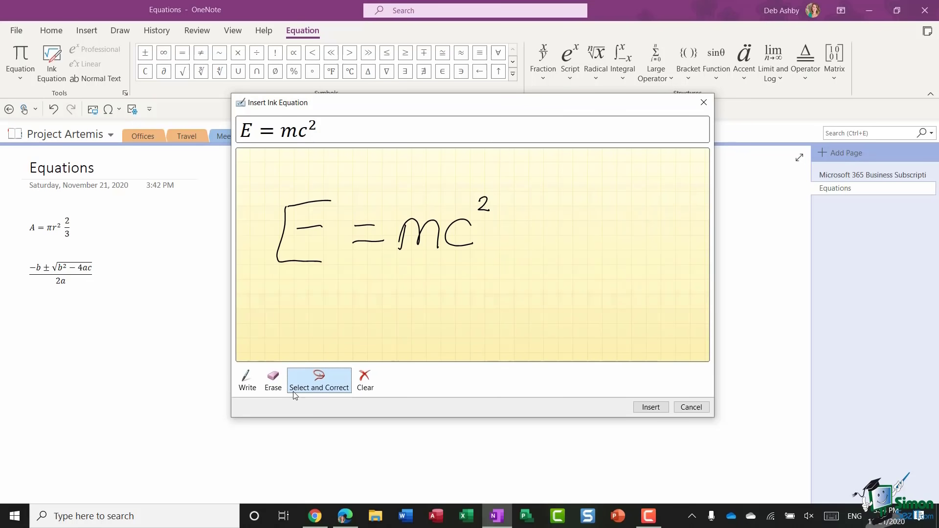
# Erase the handwritten exponent 2 from the ink equation and write it again
pyautogui.click(273, 385)
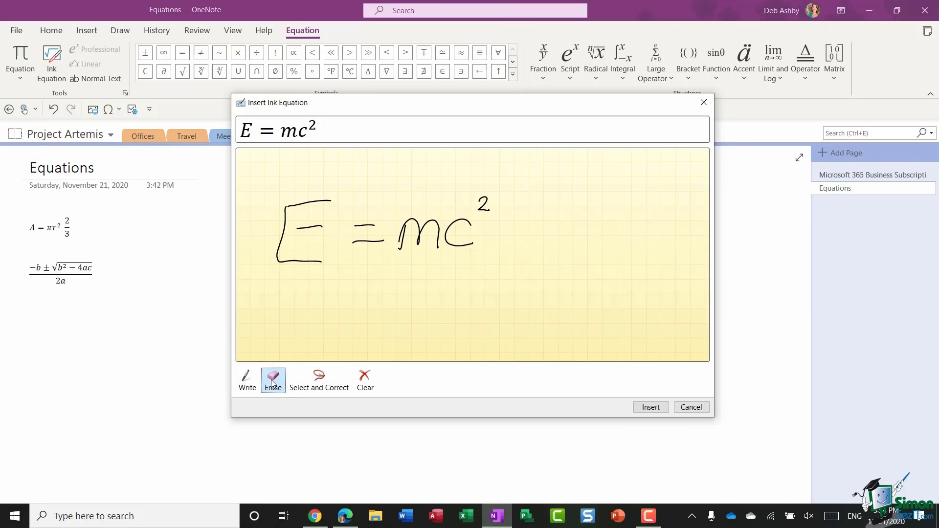
pyautogui.moveTo(479, 198); pyautogui.dragTo(490, 208)
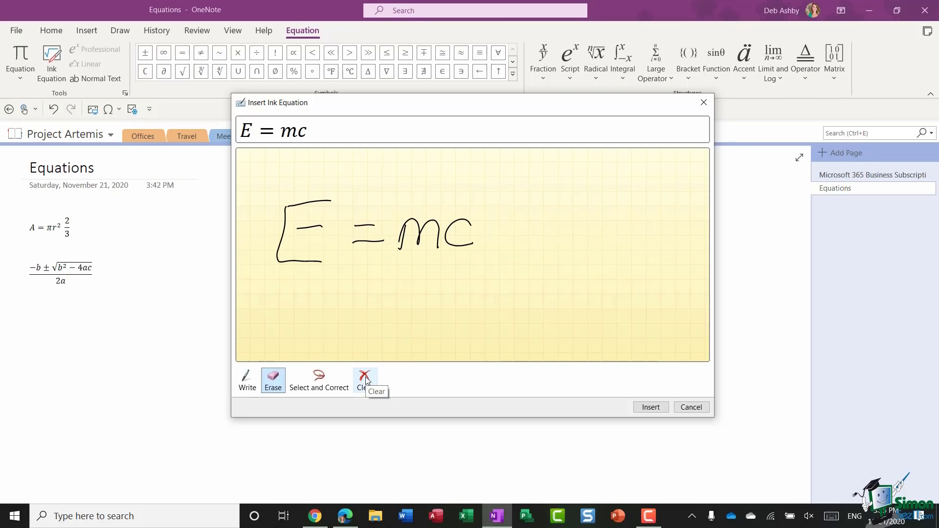
pyautogui.click(247, 379)
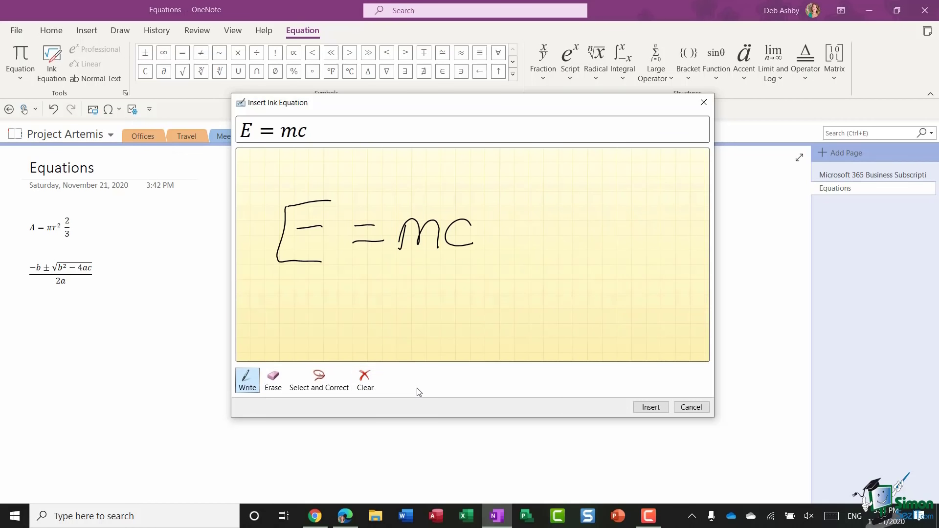
pyautogui.moveTo(482, 198); pyautogui.dragTo(487, 214)
# Insert the ink equation E = mc² and move it next to the circle area equation
pyautogui.click(650, 406)
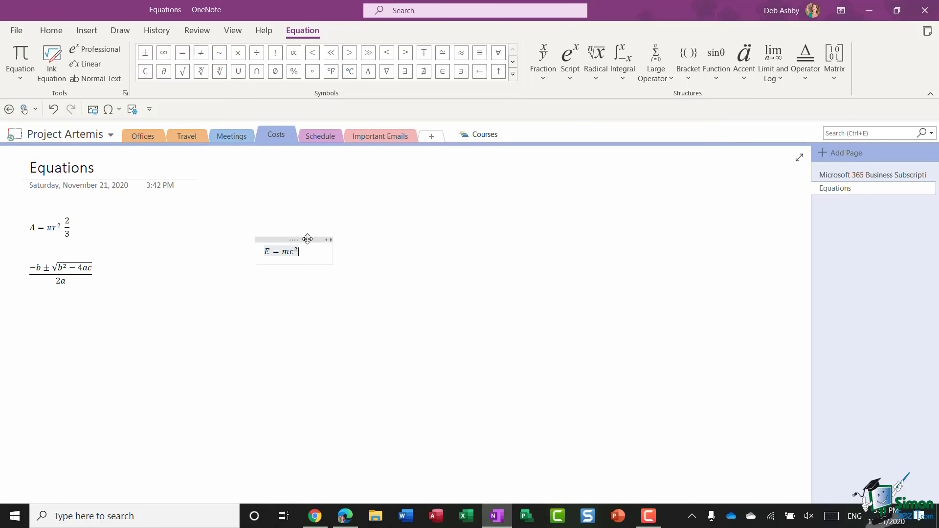
pyautogui.moveTo(293, 240); pyautogui.dragTo(182, 209)
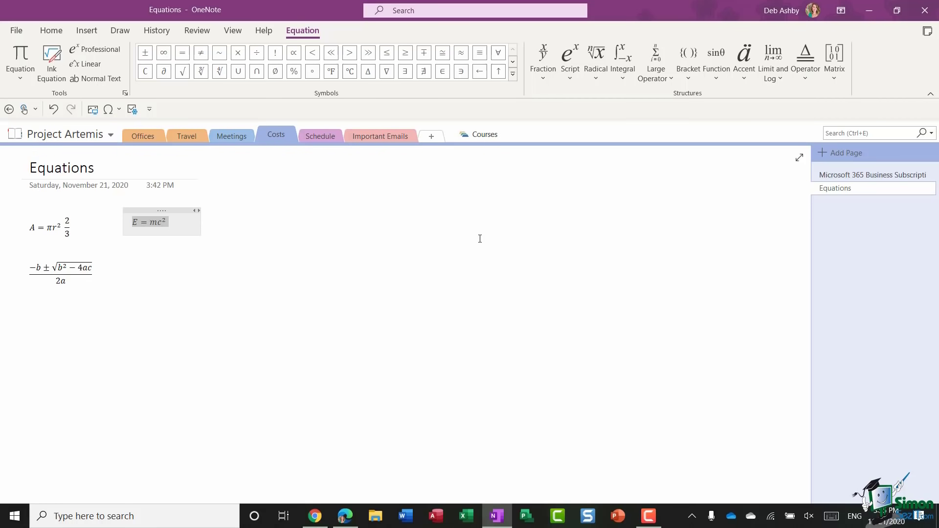
pyautogui.click(382, 207)
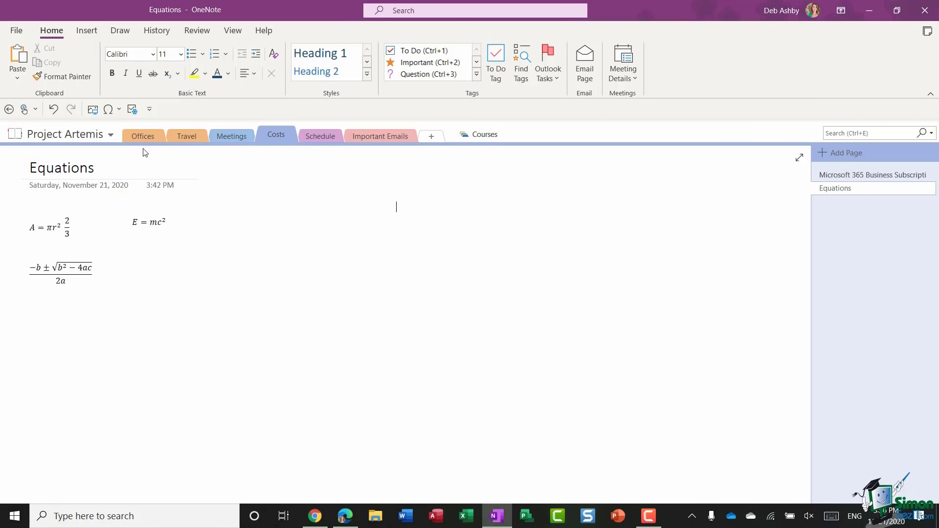
# Open the full symbol set, check its available fonts, and move the symbol window away from the page text
pyautogui.click(88, 32)
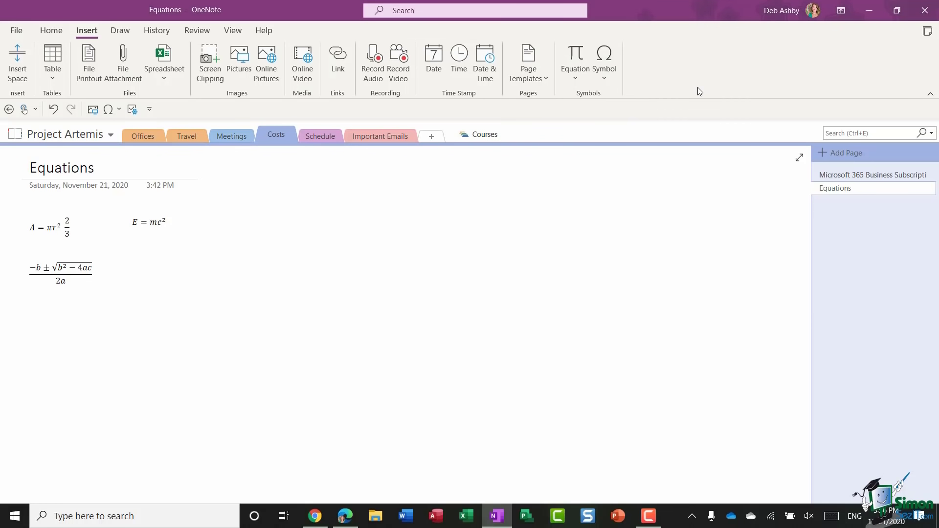
pyautogui.click(605, 76)
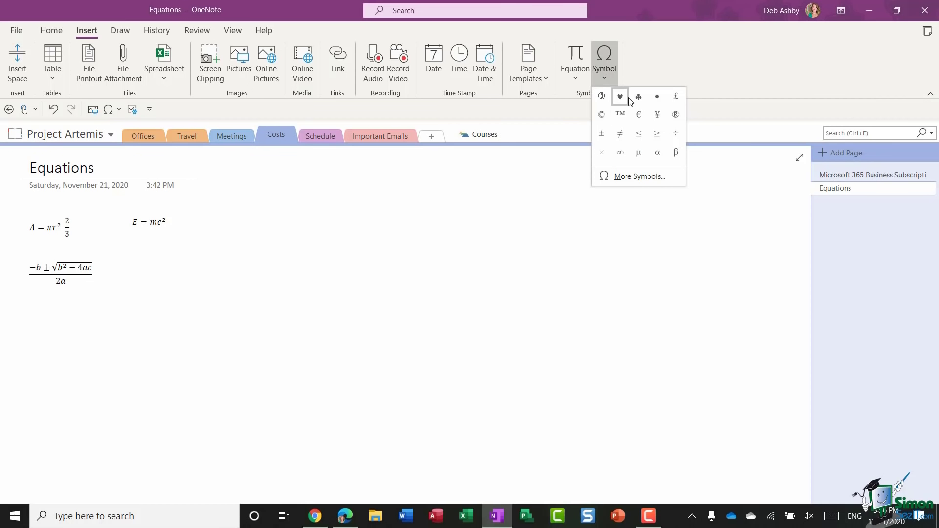
pyautogui.click(637, 181)
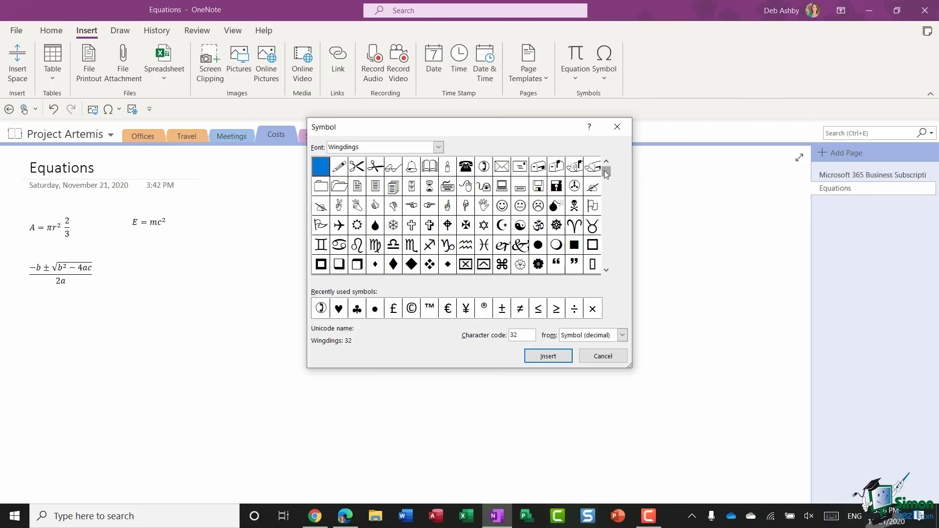
pyautogui.click(439, 146)
pyautogui.moveTo(442, 129); pyautogui.dragTo(687, 94)
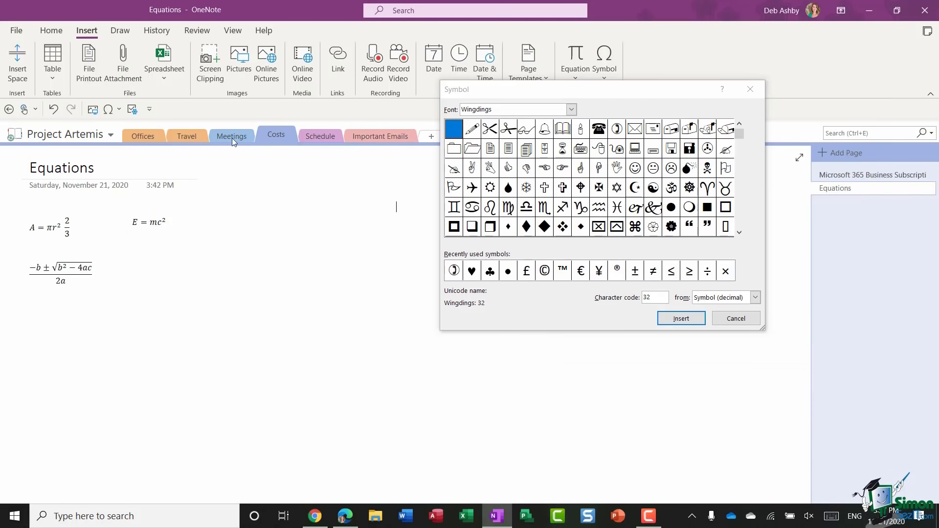
# Insert the Wingdings envelope symbol before the Office Address label on the London page of the Offices section
pyautogui.click(142, 137)
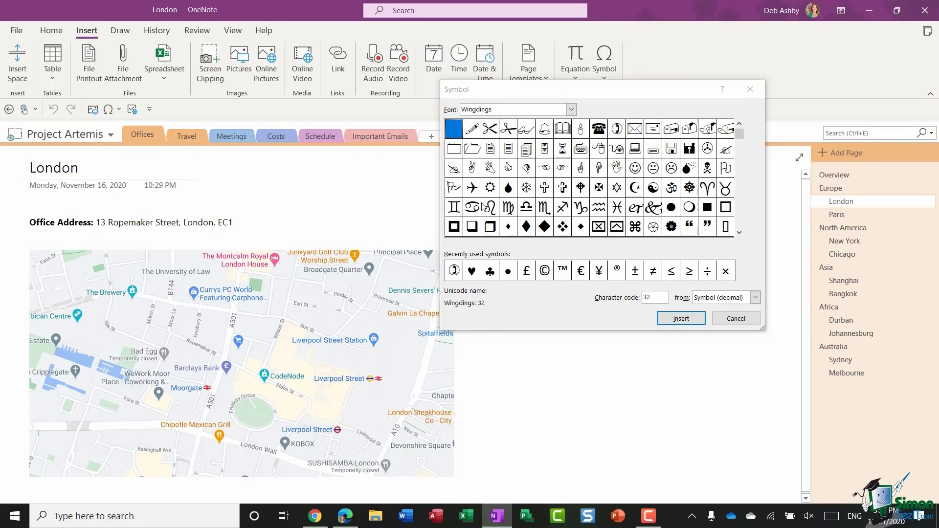
pyautogui.click(880, 202)
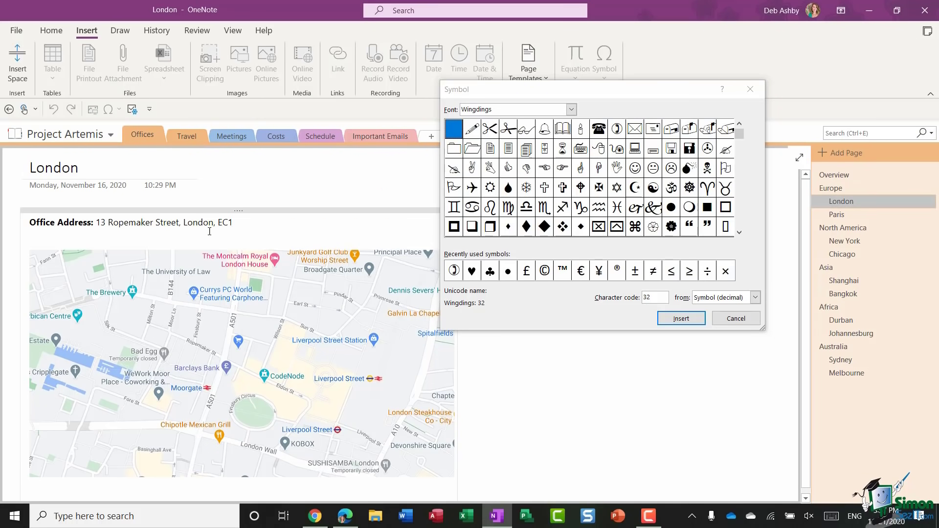
pyautogui.click(30, 223)
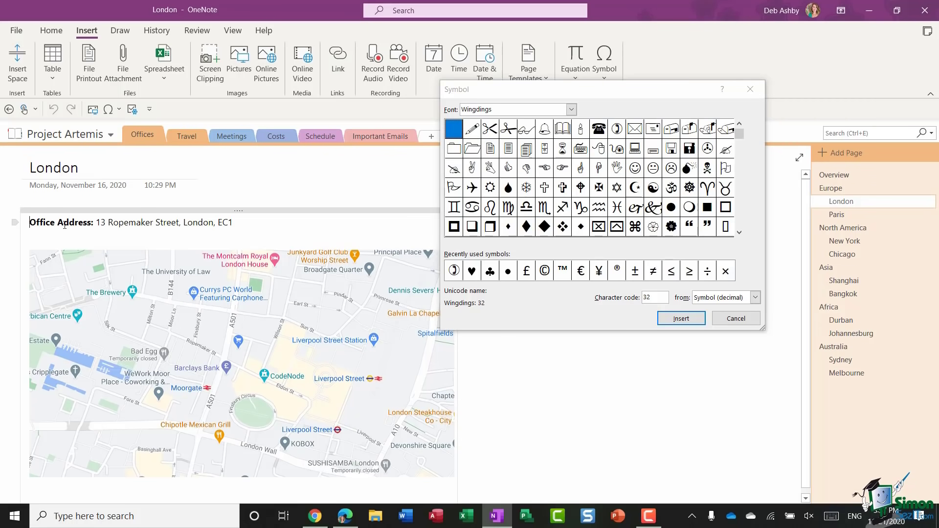
pyautogui.click(634, 128)
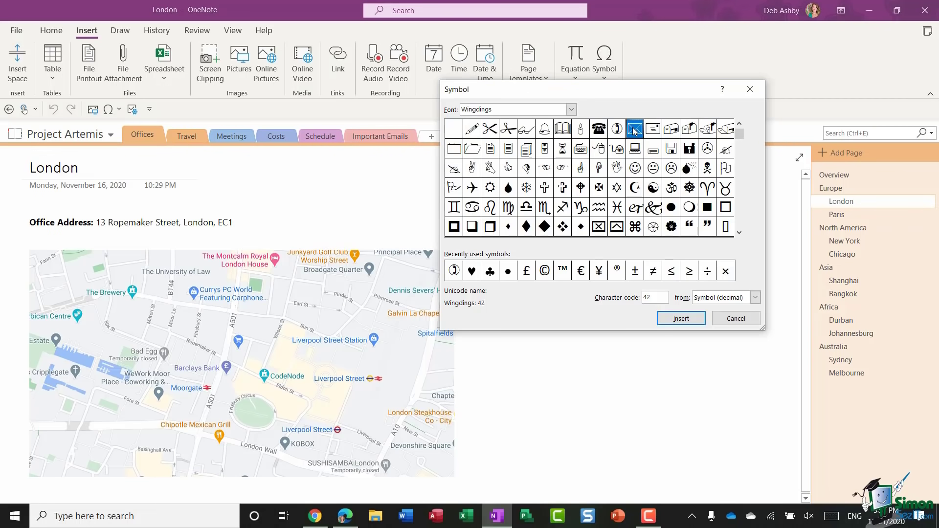
pyautogui.click(682, 319)
pyautogui.click(735, 318)
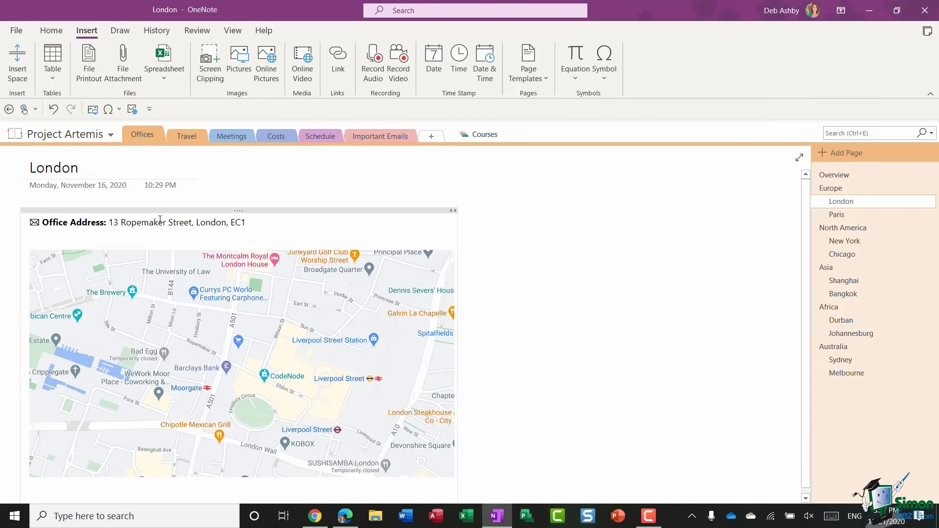
# Reopen the full symbol set and browse the Wingdings characters
pyautogui.click(572, 238)
pyautogui.click(605, 74)
pyautogui.click(620, 177)
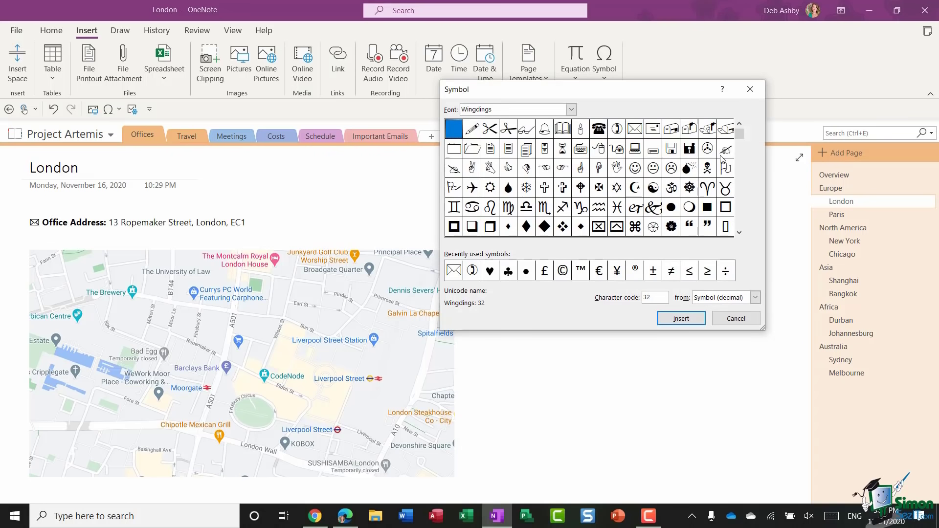
pyautogui.moveTo(738, 133)
pyautogui.mouseDown()
pyautogui.moveTo(739, 155)
pyautogui.moveTo(746, 129)
pyautogui.mouseUp()
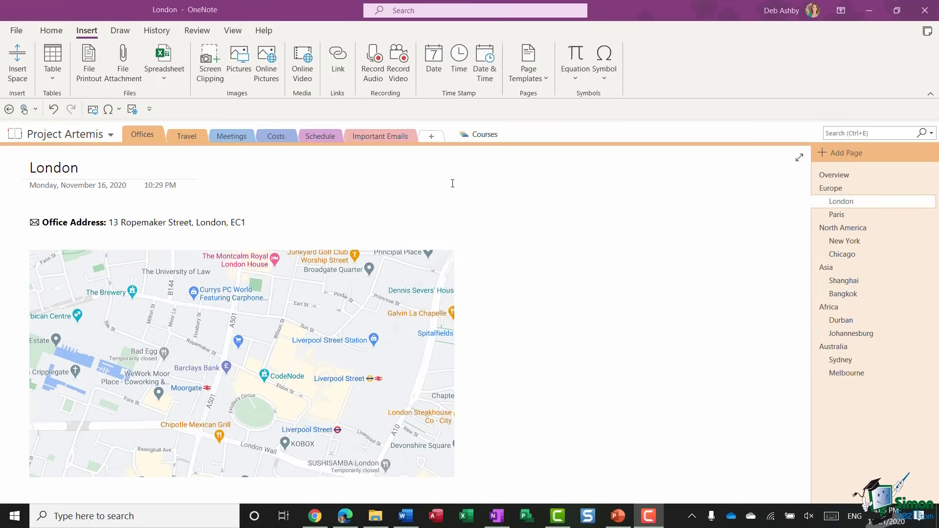
# Add a section named OneNote to the Courses section group and title its first page Training Script
pyautogui.click(483, 135)
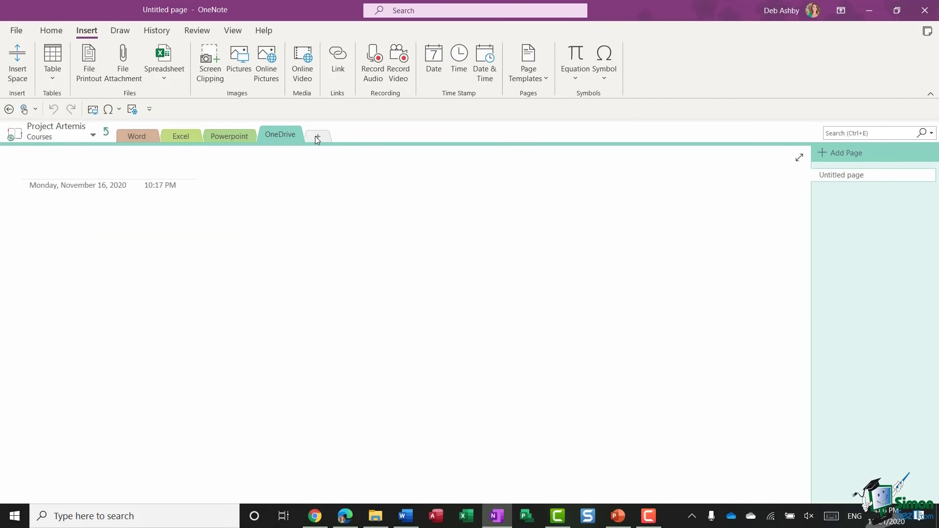
pyautogui.click(317, 136)
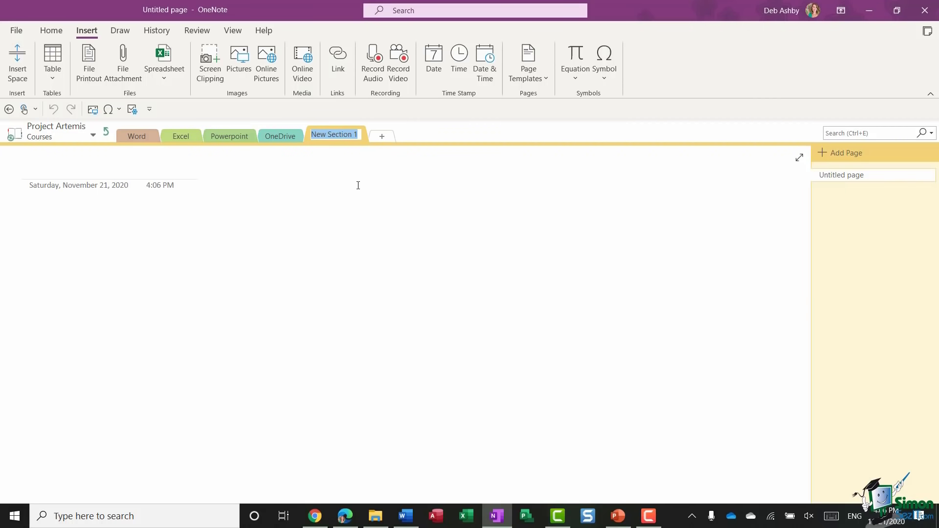
pyautogui.rightClick(318, 135)
pyautogui.click(360, 143)
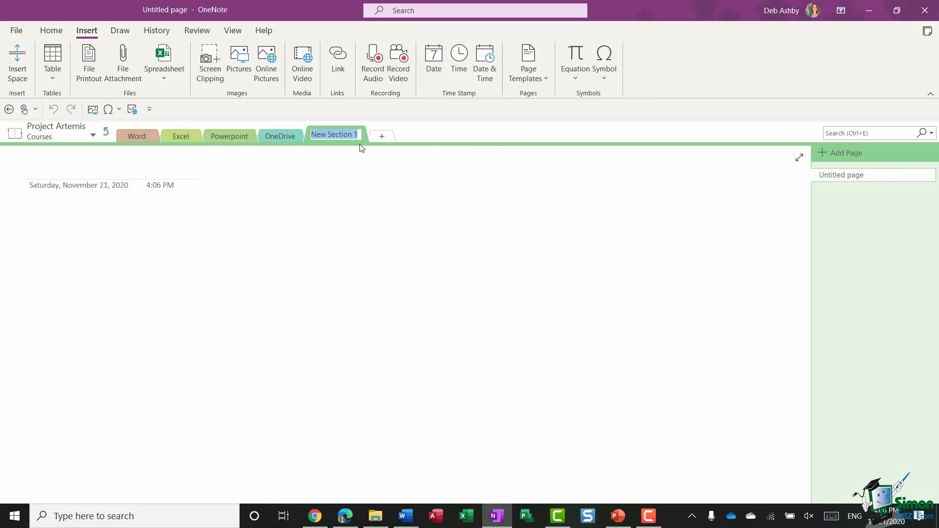
pyautogui.write('OneNote')
pyautogui.press('Return')
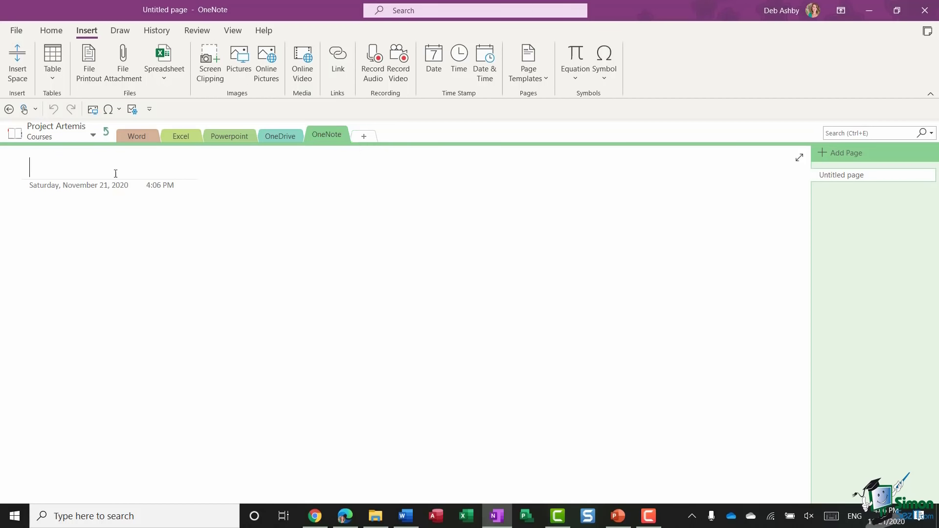
pyautogui.write('Training Script')
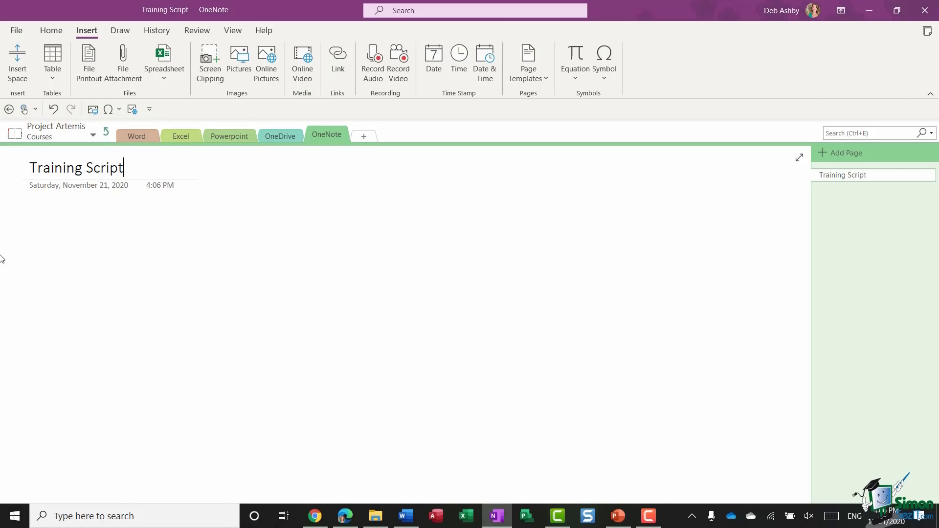
pyautogui.press('Return')
# Switch to Word, copy the course introduction from "What to expect from this course" through the 13 sections paragraph, and return to OneNote
pyautogui.click(406, 515)
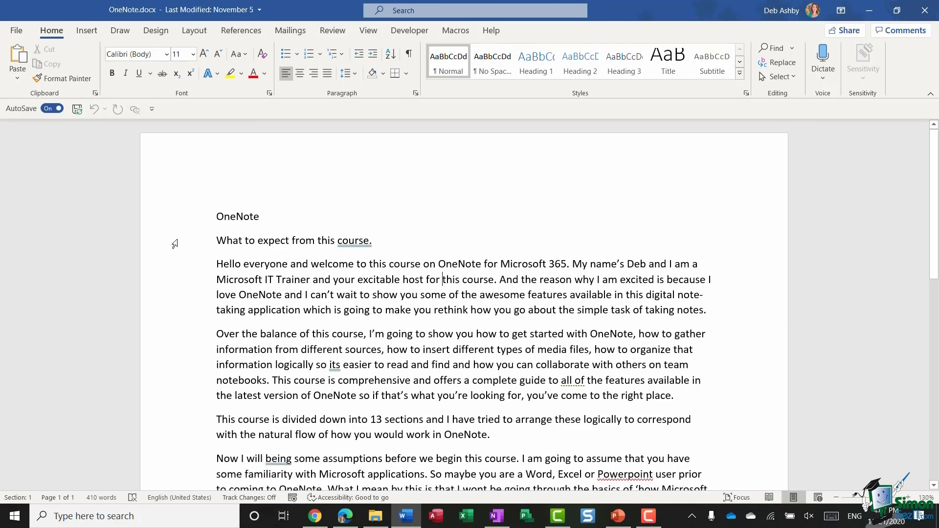
pyautogui.moveTo(178, 242); pyautogui.dragTo(175, 438)
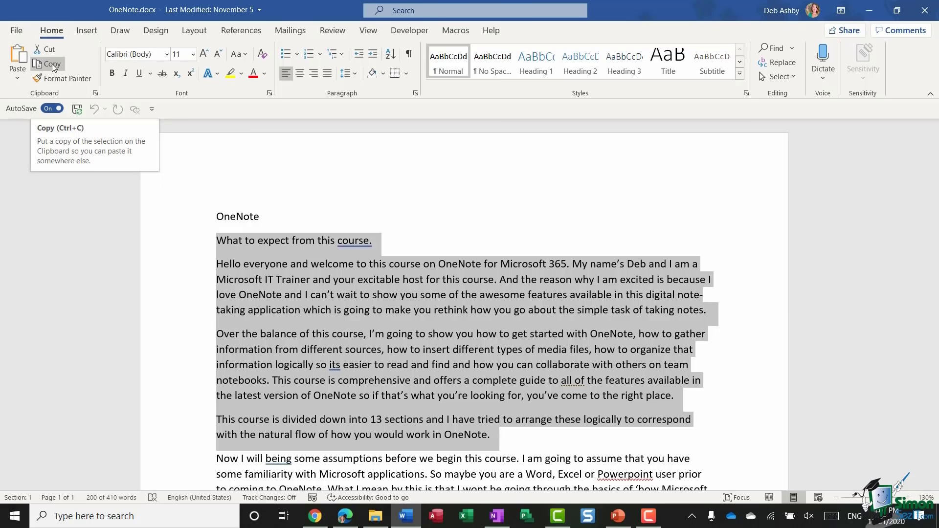
pyautogui.rightClick(322, 265)
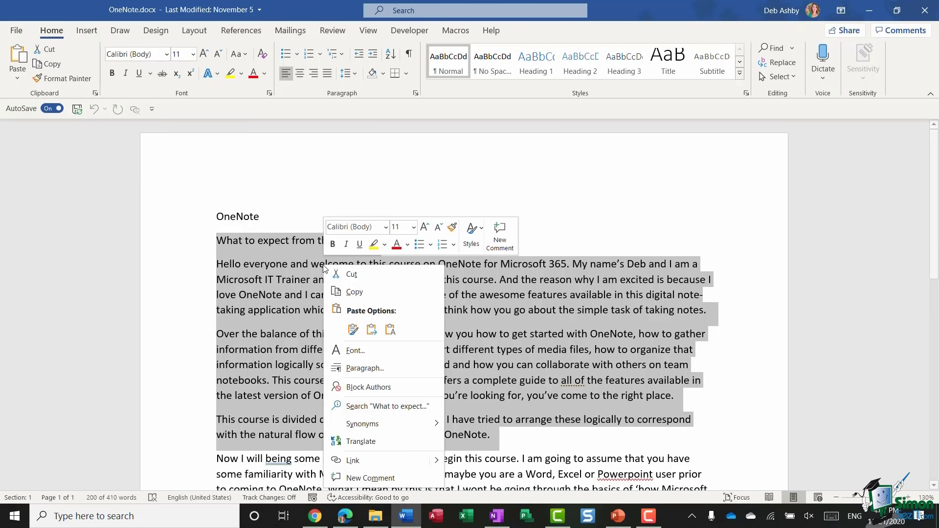
pyautogui.click(380, 294)
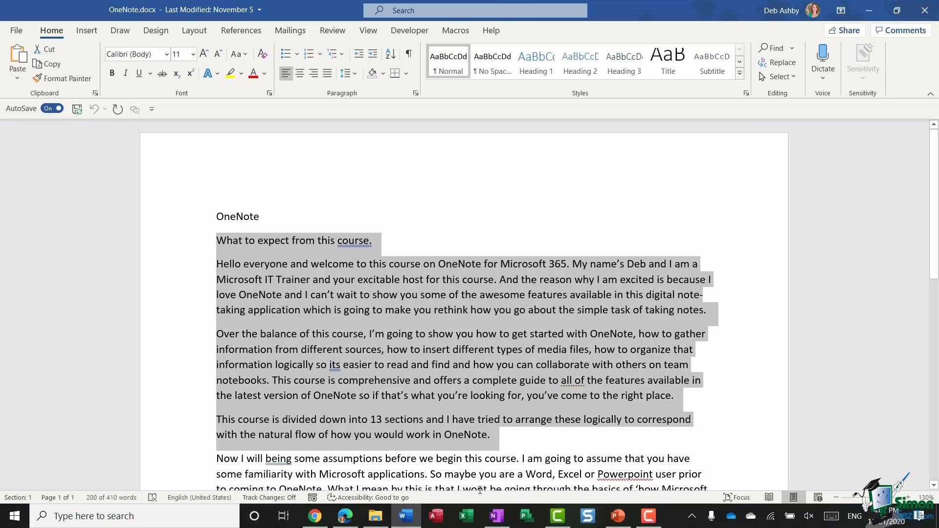
pyautogui.click(498, 517)
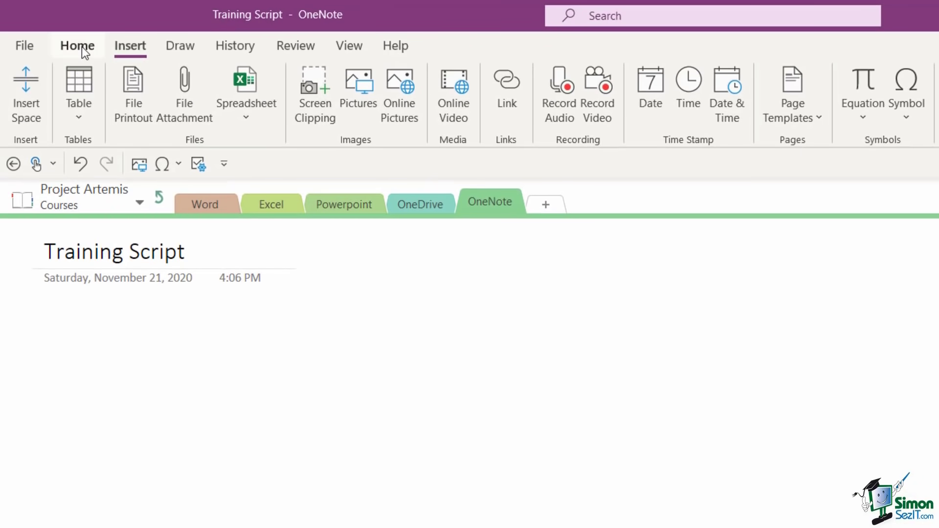
# Try pasting the copied text as a picture on the Training Script page, and delete the picture
pyautogui.click(81, 46)
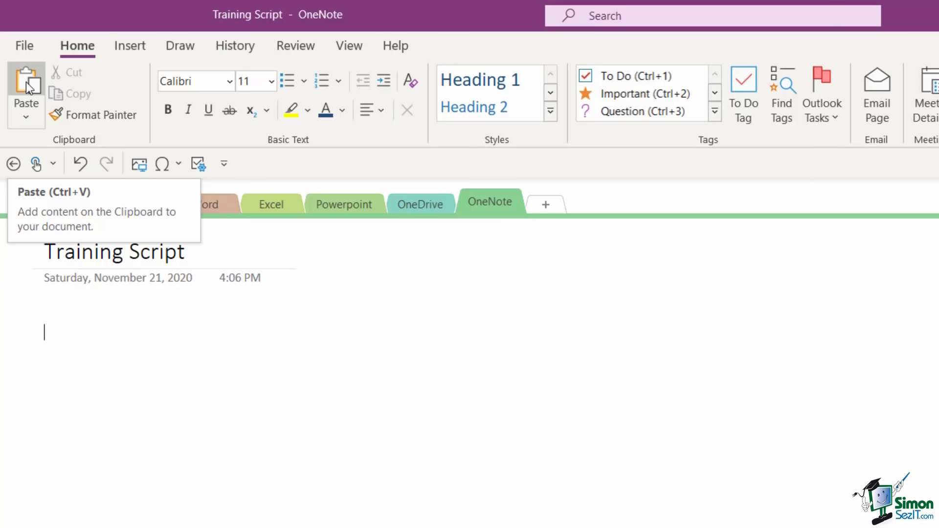
pyautogui.click(31, 122)
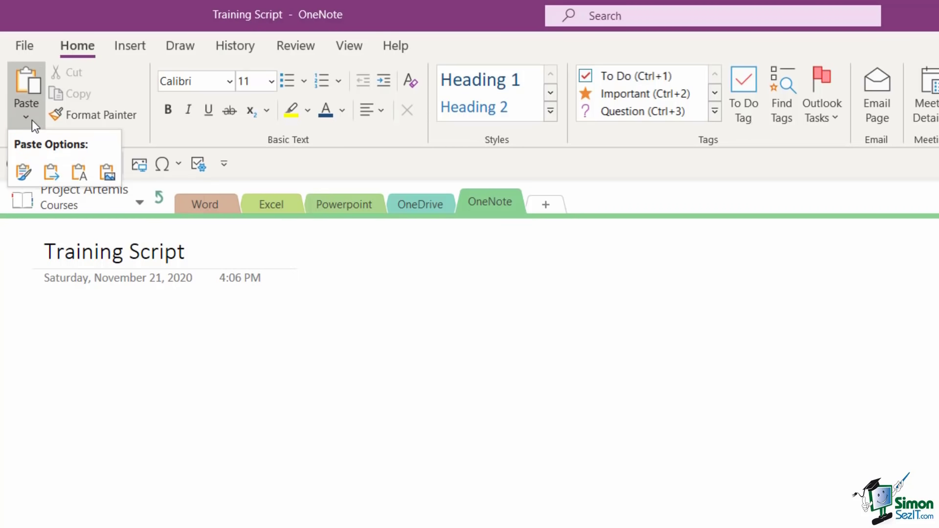
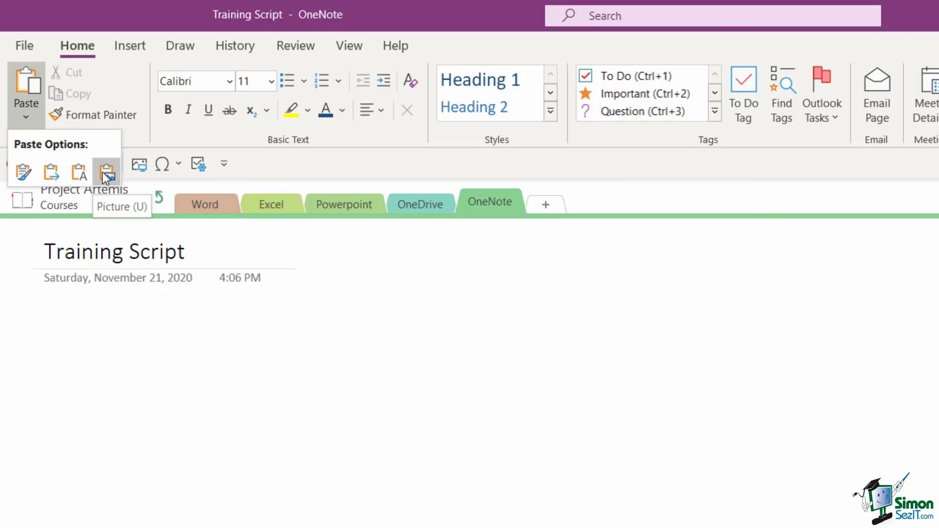
pyautogui.click(106, 172)
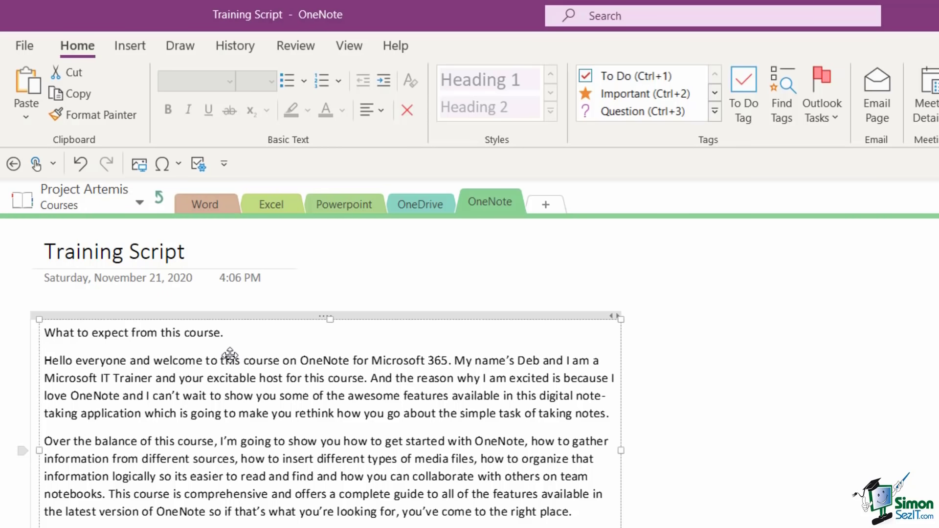
pyautogui.press('Delete')
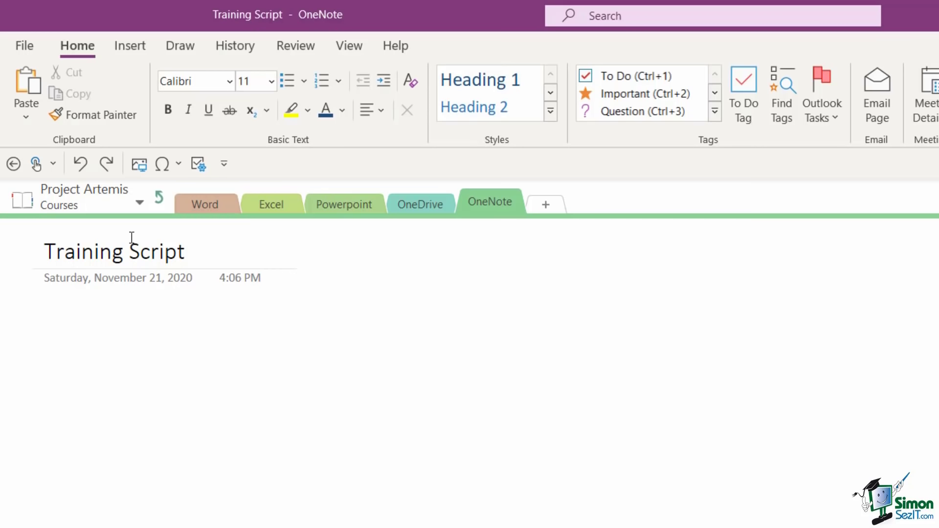
# Paste the copied course introduction onto the Training Script page, keeping its source formatting
pyautogui.click(27, 115)
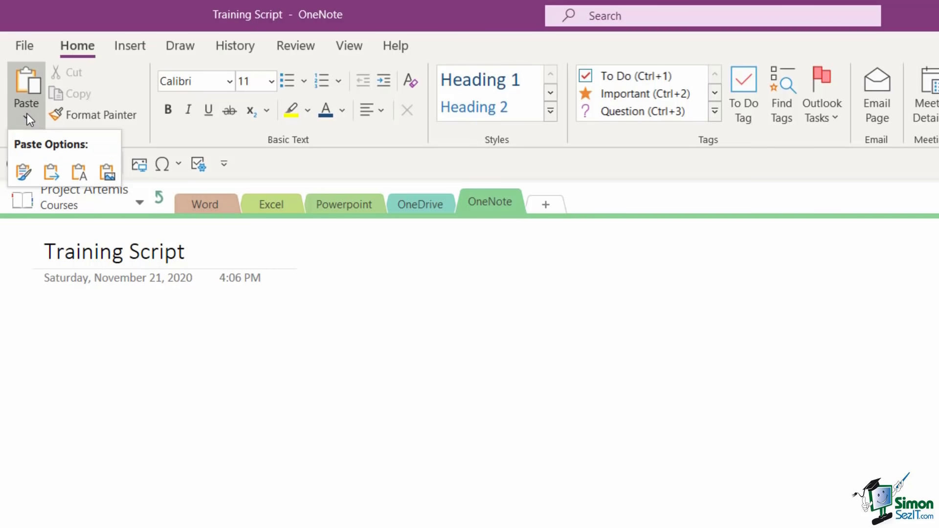
pyautogui.click(22, 172)
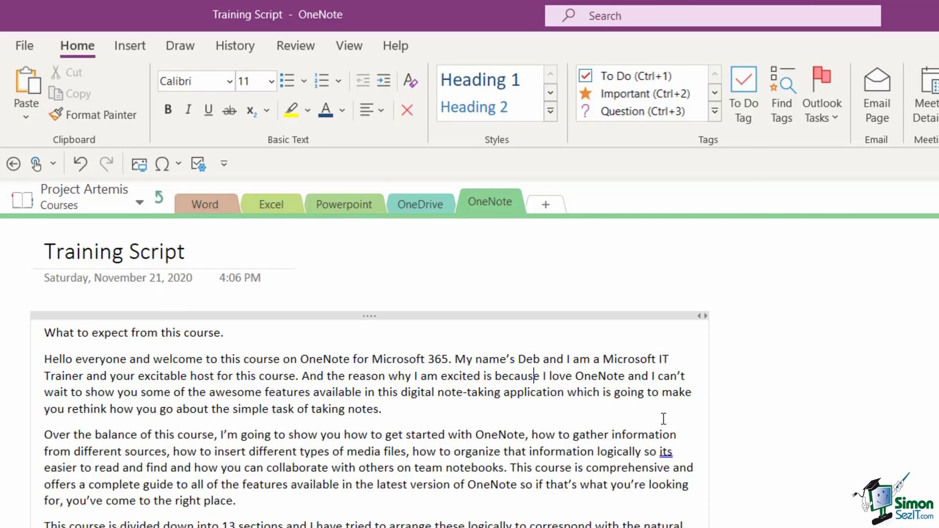
# Try editing the pasted text by adding filler characters before the Hello everyone paragraph, and undo the edit
pyautogui.click(482, 360)
pyautogui.click(45, 359)
pyautogui.write('lskdflskdjfdsklfj')
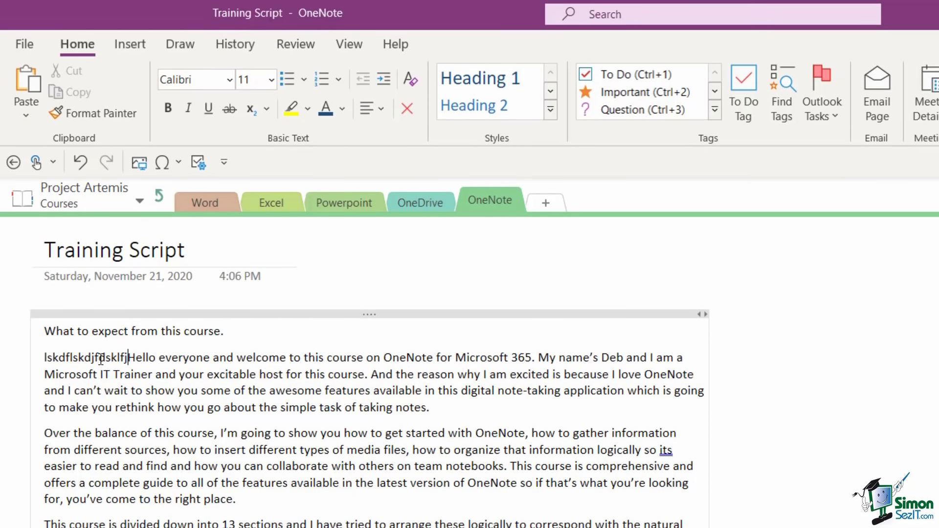
pyautogui.hotkey('ctrl', 'z')
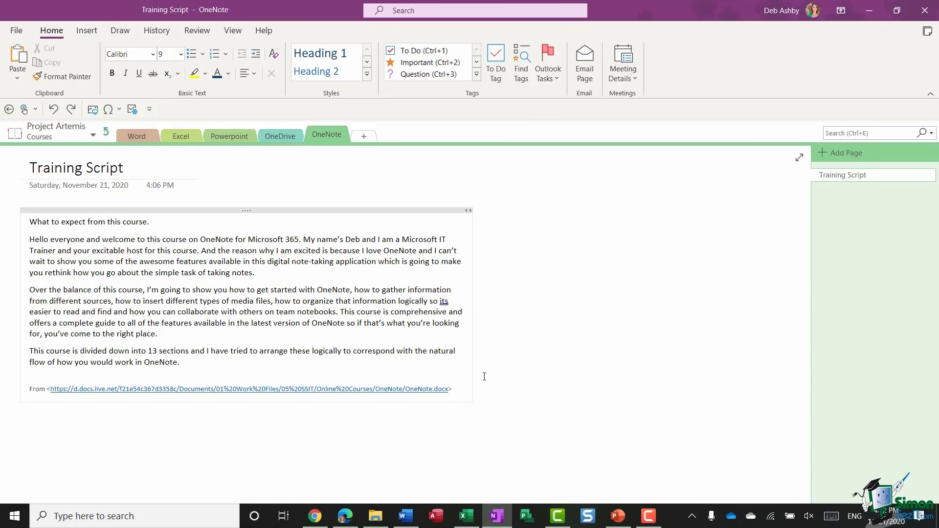
# Open the Schedule section of Project Artemis, copy the Excel course plan table A3:G18, and return to the Course Plan page
pyautogui.click(107, 133)
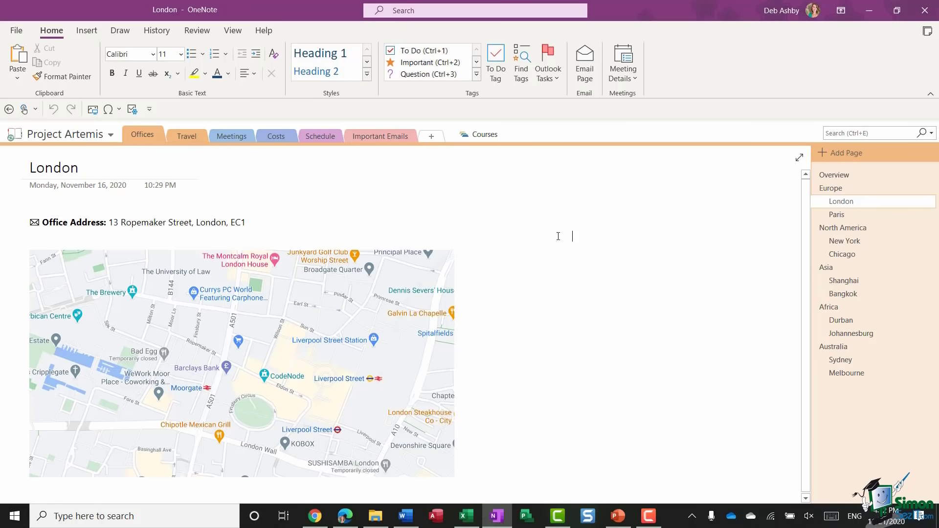
pyautogui.click(319, 137)
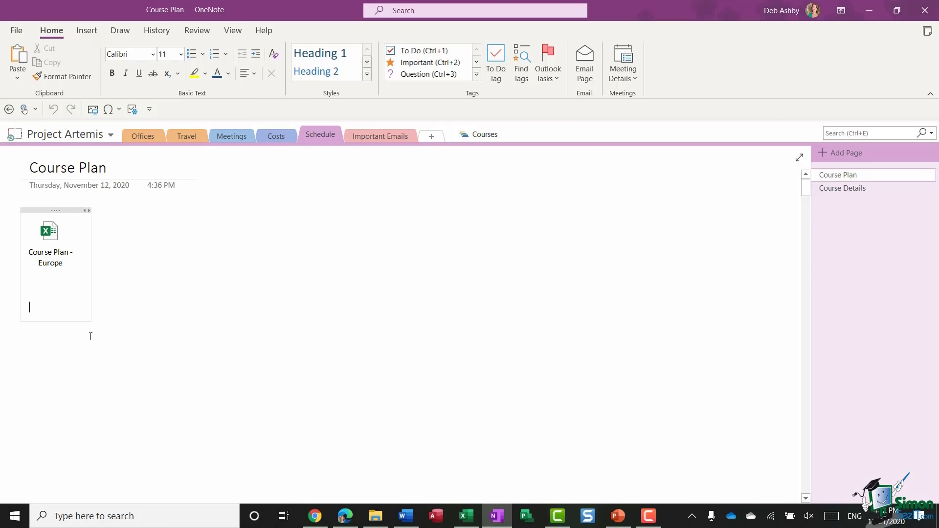
pyautogui.click(466, 516)
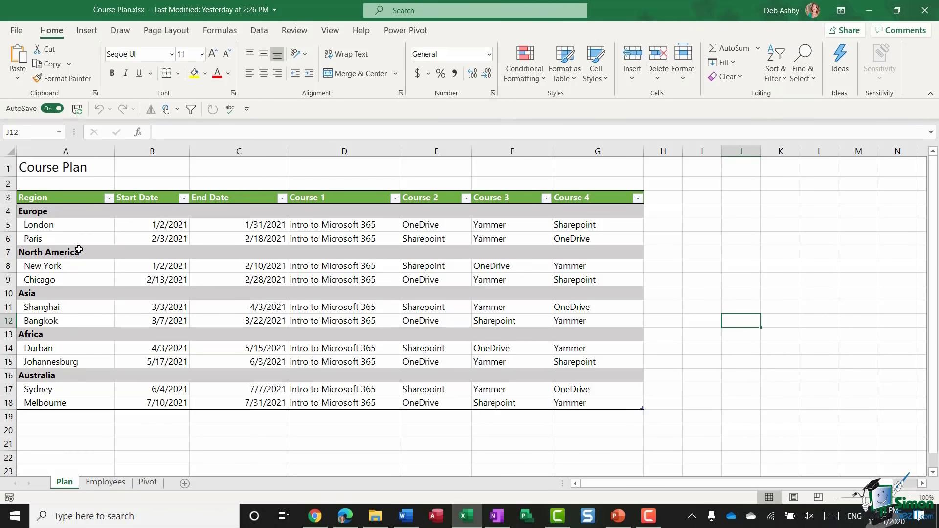
pyautogui.moveTo(21, 196); pyautogui.dragTo(30, 403)
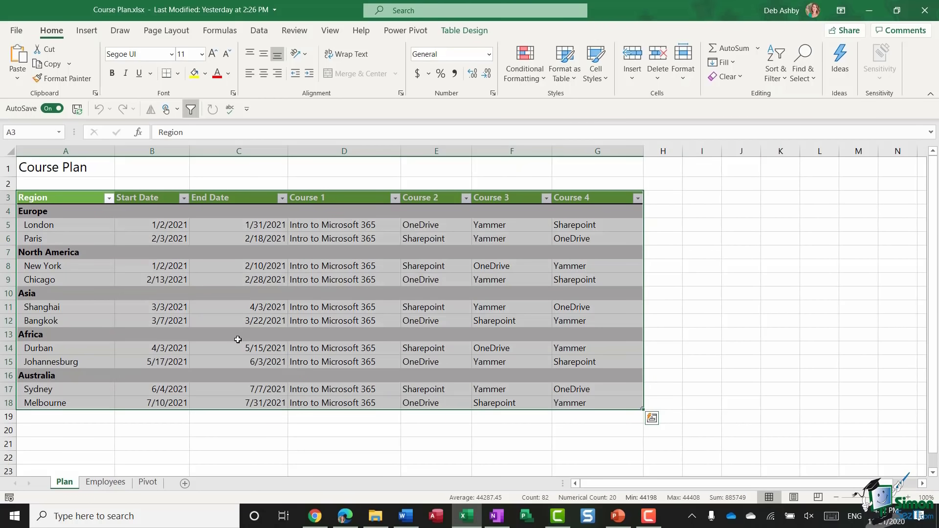
pyautogui.click(50, 68)
pyautogui.click(496, 515)
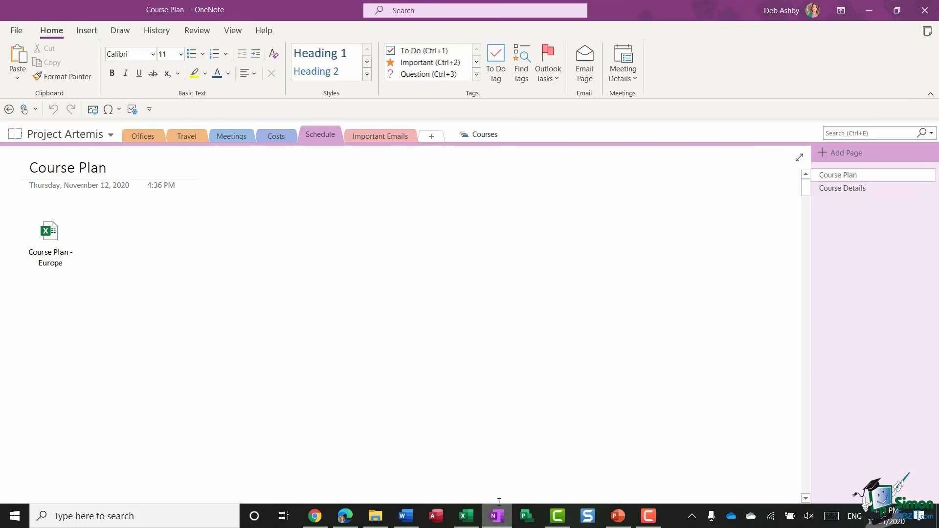
# Try placing the copied table with merged formatting below the Course Plan - Europe attachment, and remove it again
pyautogui.click(20, 78)
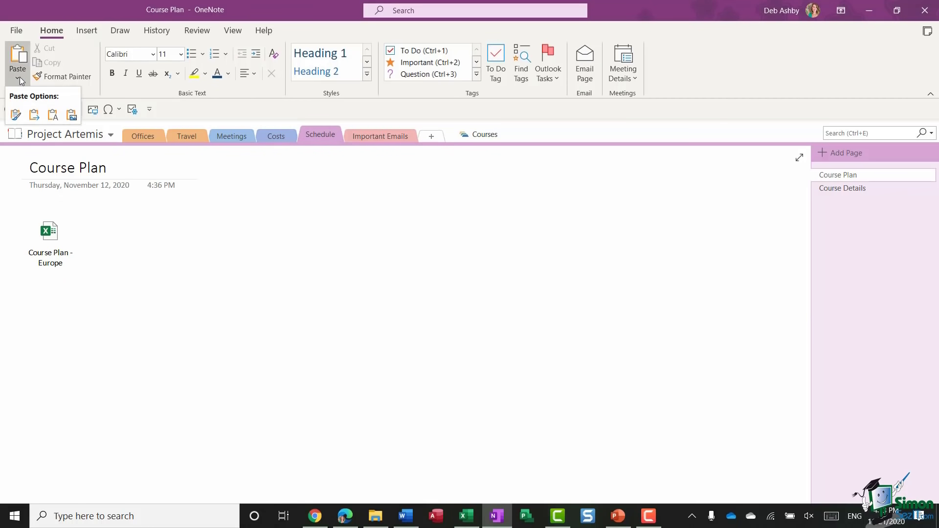
pyautogui.click(37, 113)
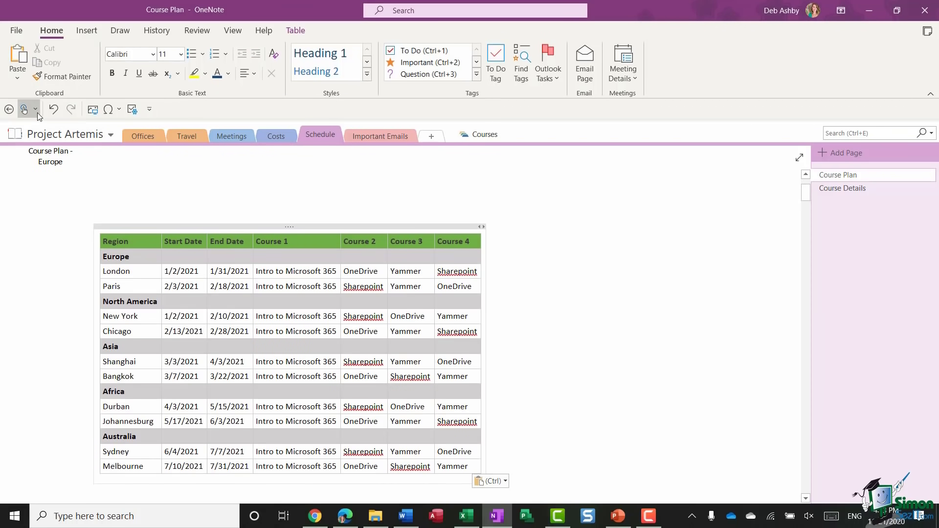
pyautogui.moveTo(352, 226); pyautogui.dragTo(272, 196)
pyautogui.click(494, 264)
pyautogui.scroll(3, 501, 261)
pyautogui.scroll(-5, 499, 262)
pyautogui.scroll(3, 444, 266)
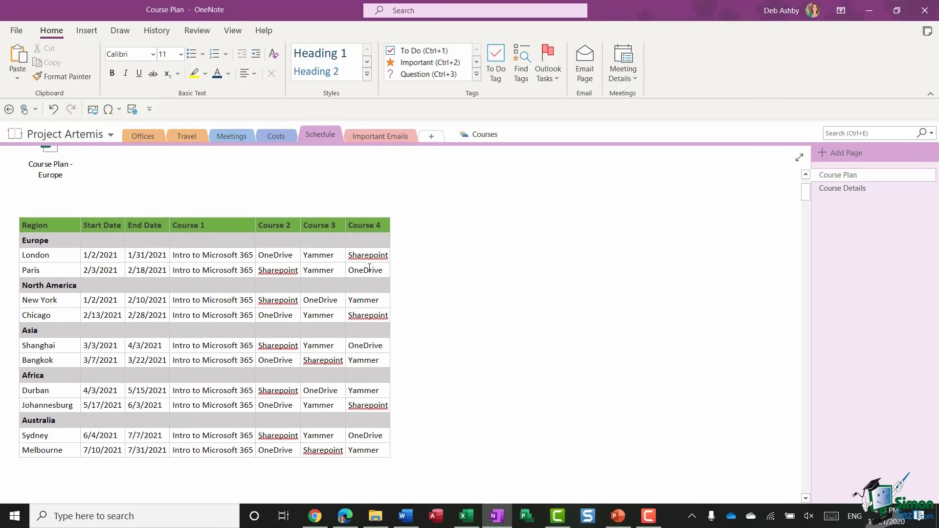
pyautogui.click(295, 209)
pyautogui.scroll(-1, 296, 208)
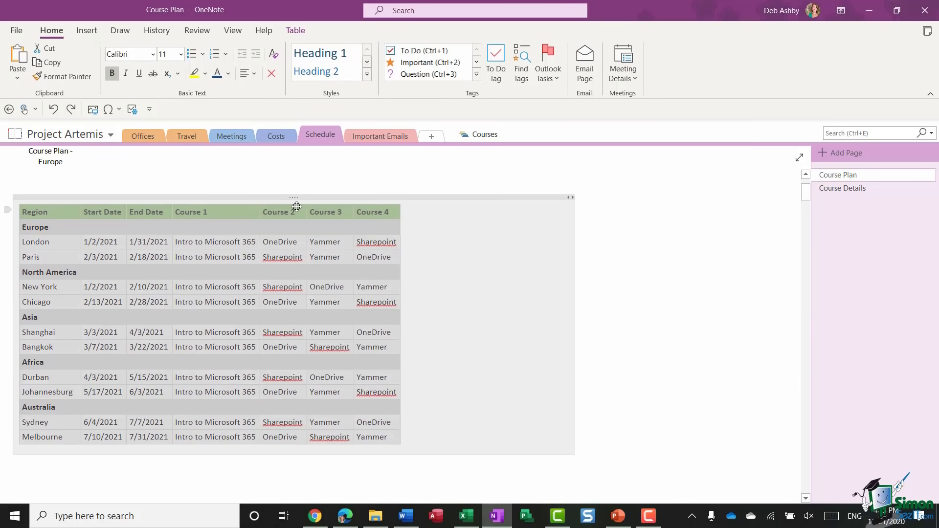
pyautogui.hotkey('ctrl', 'x')
# Paste the course plan table onto the Course Plan page, keeping its source formatting
pyautogui.click(17, 79)
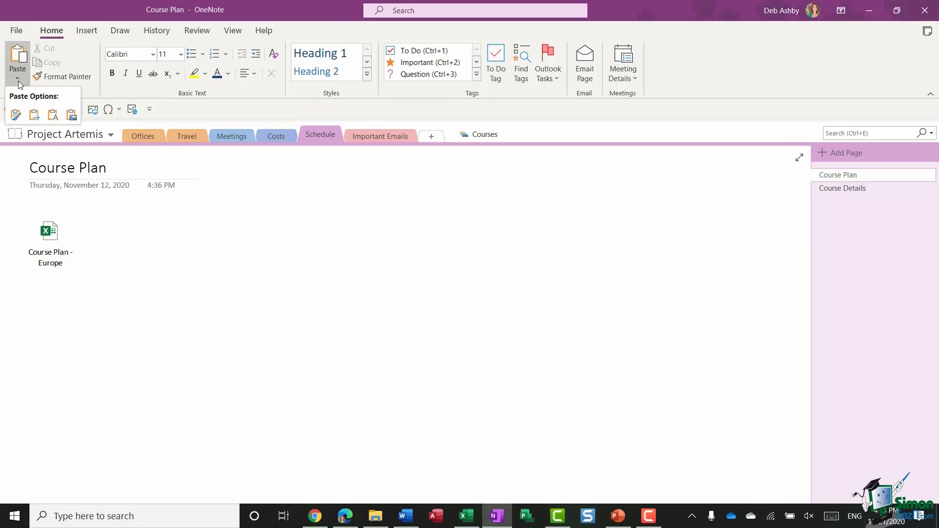
pyautogui.click(15, 116)
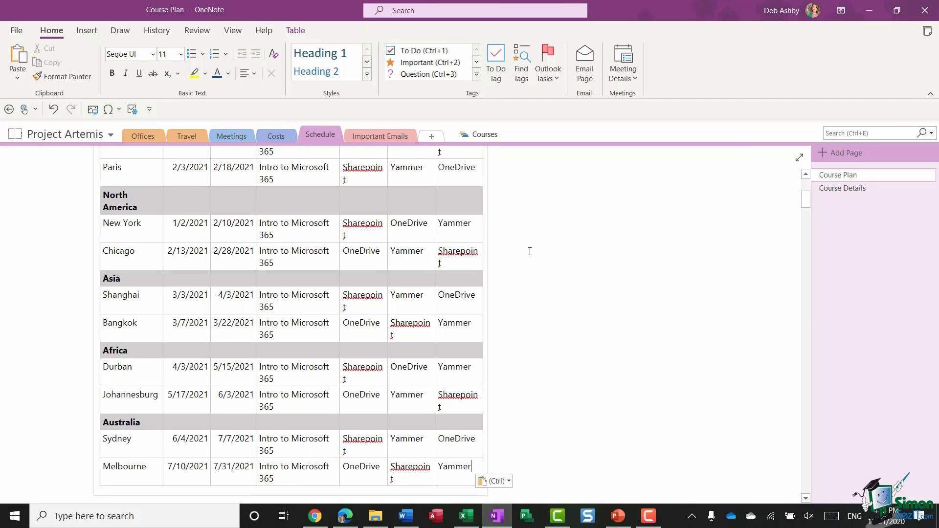
pyautogui.scroll(5, 529, 252)
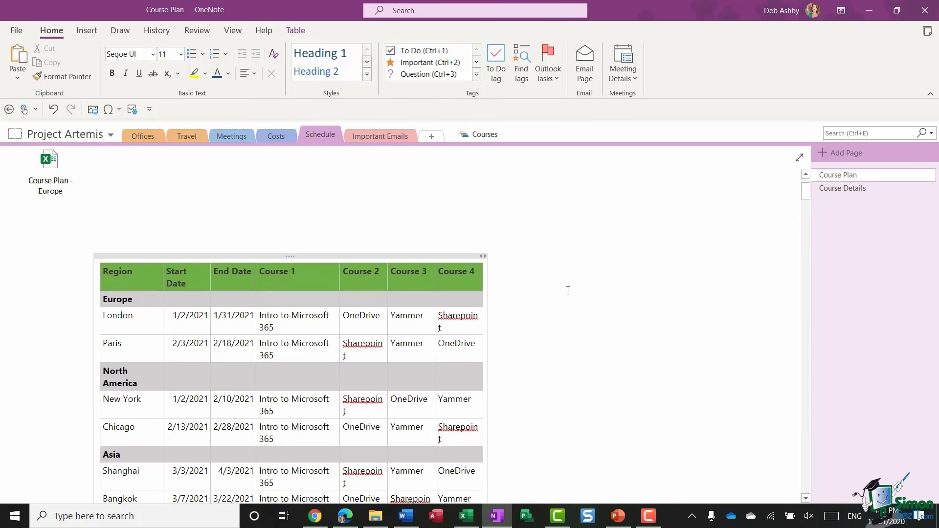
pyautogui.click(400, 212)
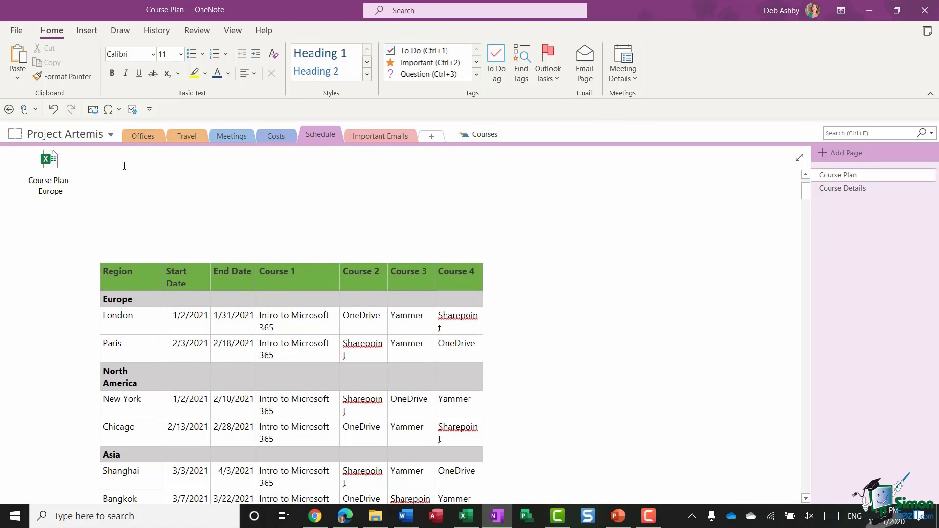
pyautogui.click(17, 78)
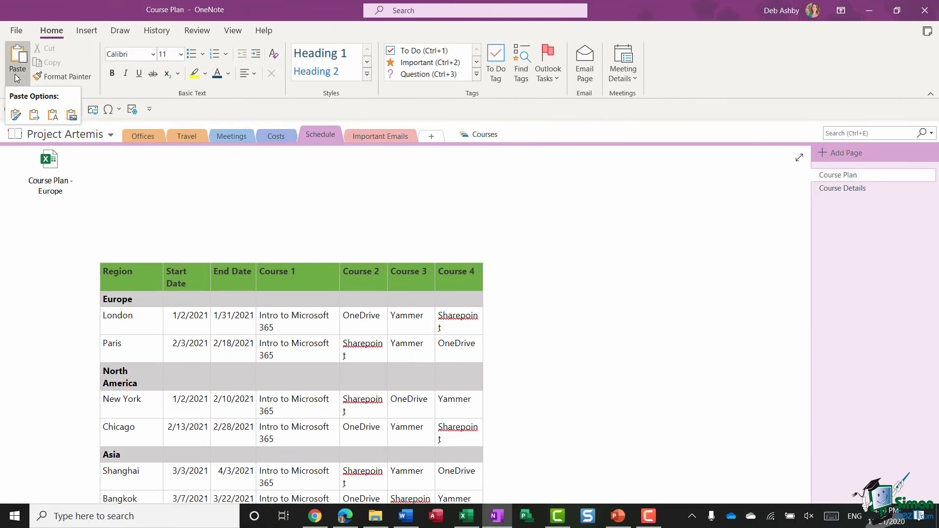
pyautogui.click(411, 222)
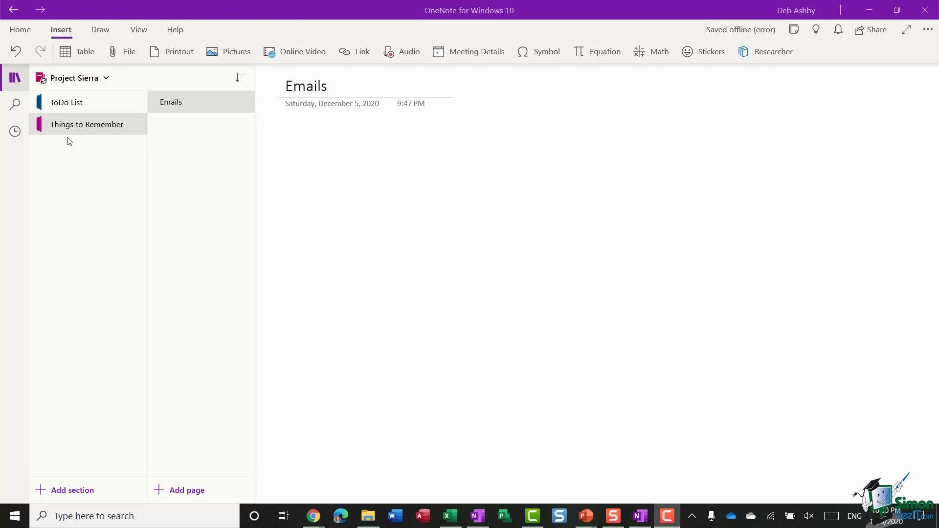
# In OneNote for Windows 10, open the ToDo List section of the Project Sierra notebook
pyautogui.click(94, 110)
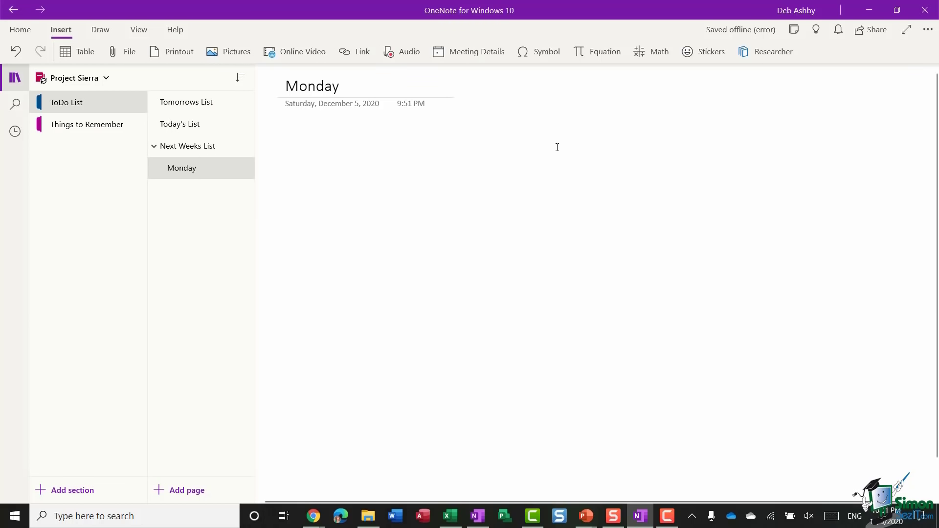
# Add the note "Remember to call the bank" at the start of the Monday page
pyautogui.press('Return')
pyautogui.write('Remeinde')
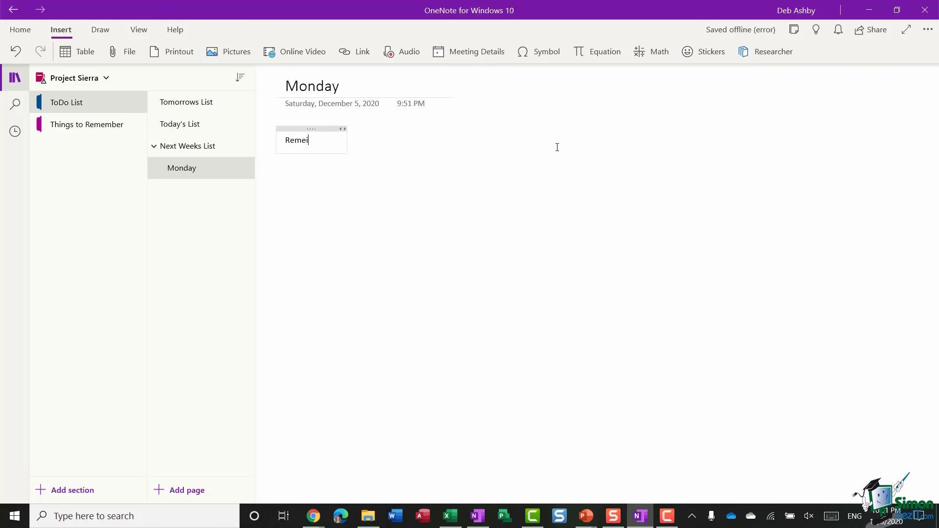
pyautogui.press('BackSpace')
pyautogui.press('BackSpace')
pyautogui.press('BackSpace')
pyautogui.press('BackSpace')
pyautogui.write('mber to call the bank')
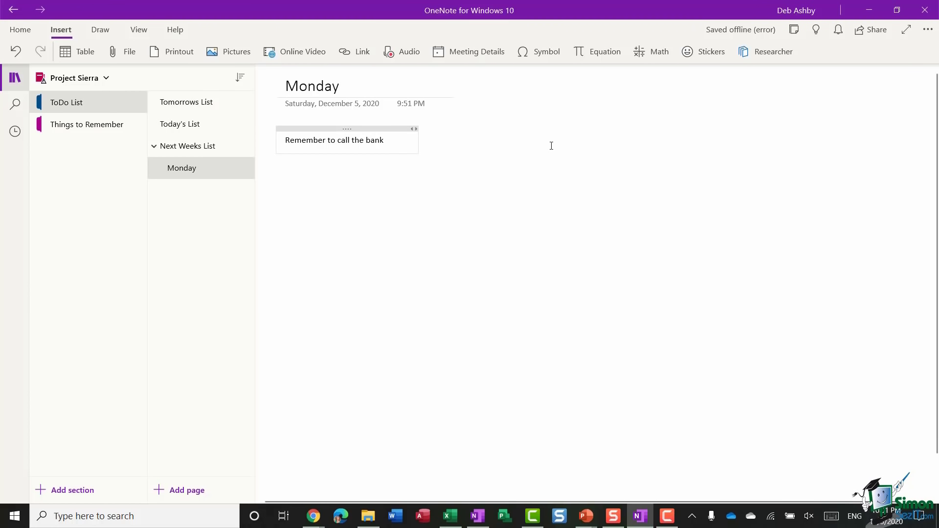
# Widen the note container across most of the page and select the whole container
pyautogui.moveTo(373, 130)
pyautogui.mouseDown()
pyautogui.moveTo(429, 189)
pyautogui.moveTo(496, 160)
pyautogui.moveTo(385, 159)
pyautogui.moveTo(400, 128)
pyautogui.moveTo(860, 129)
pyautogui.moveTo(837, 133)
pyautogui.mouseUp()
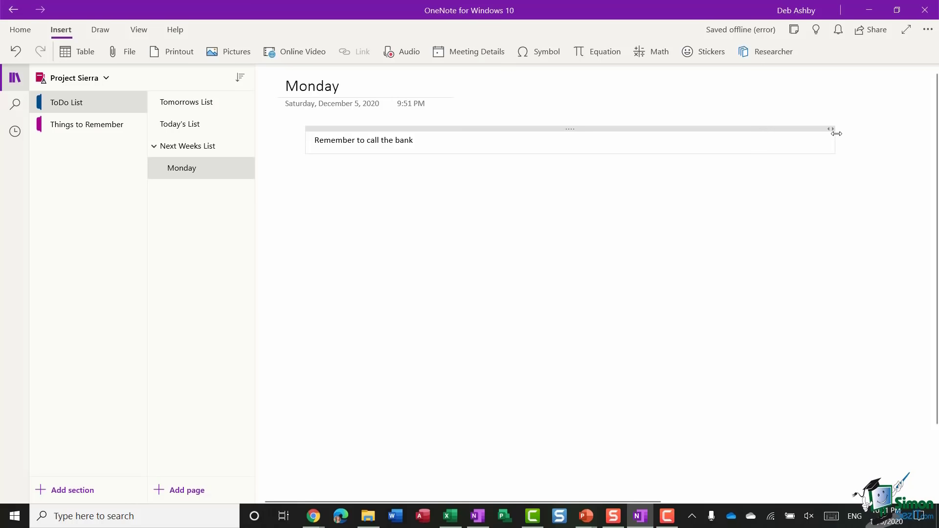
pyautogui.click(558, 130)
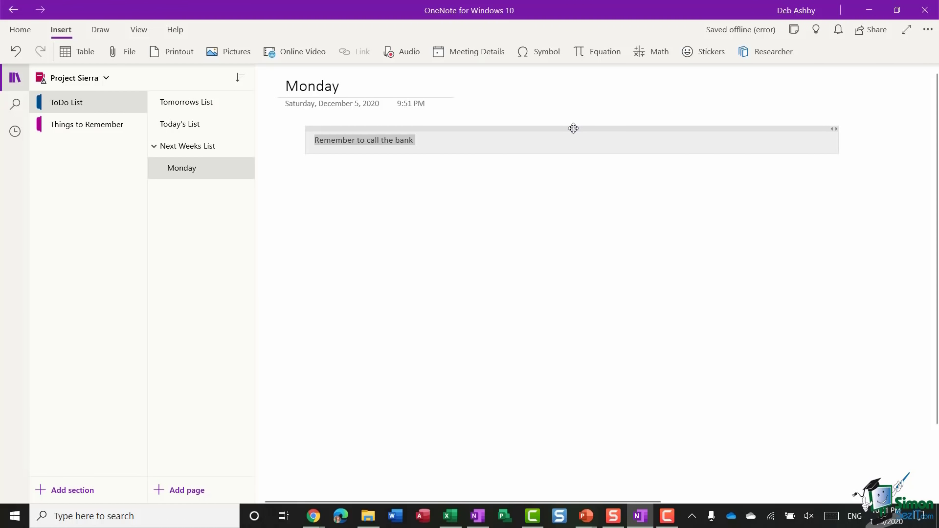
pyautogui.moveTo(575, 128)
pyautogui.mouseDown()
pyautogui.moveTo(557, 176)
pyautogui.moveTo(565, 130)
pyautogui.mouseUp()
# Make the "Remember to call the bank" note bold and italic and highlight it in yellow
pyautogui.click(19, 30)
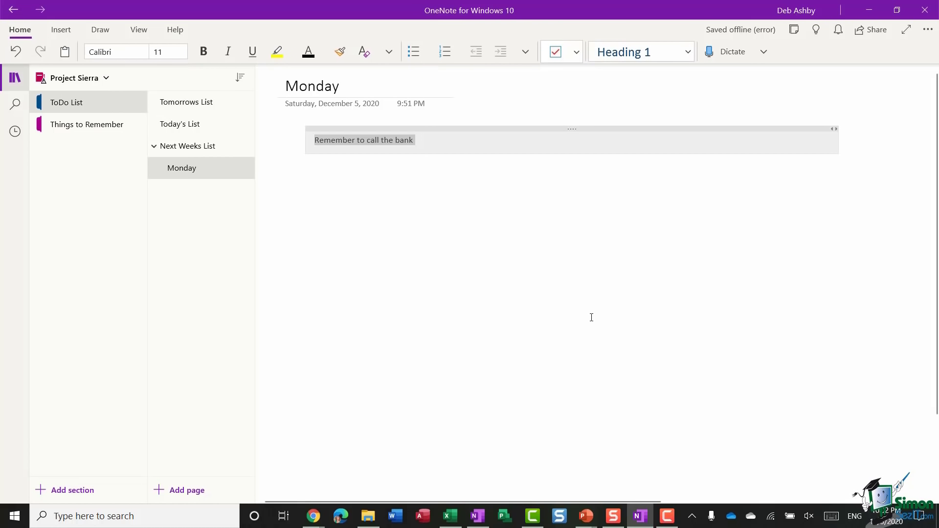
pyautogui.click(203, 51)
pyautogui.click(228, 51)
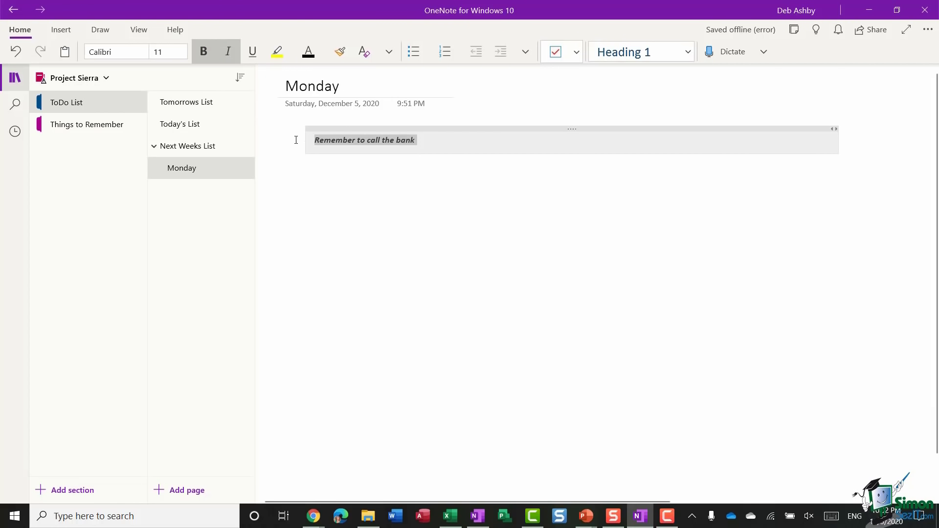
pyautogui.click(276, 51)
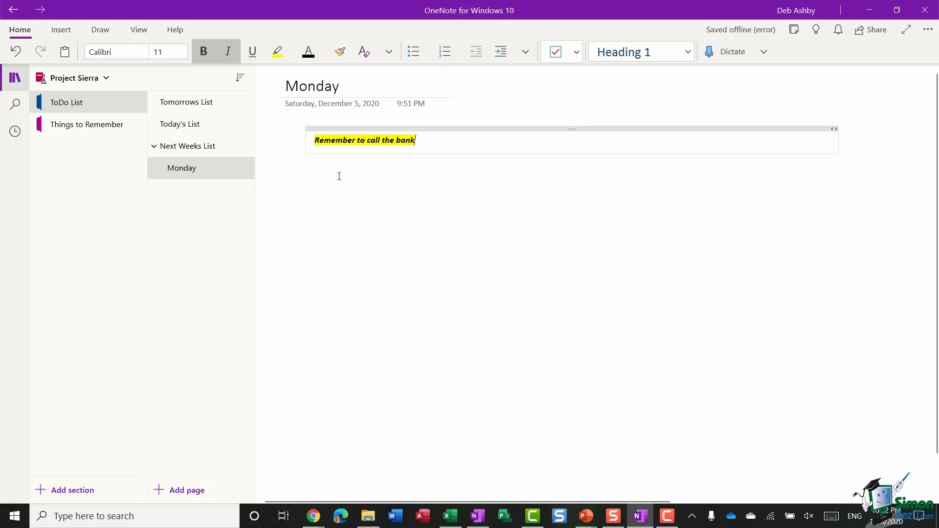
pyautogui.click(344, 50)
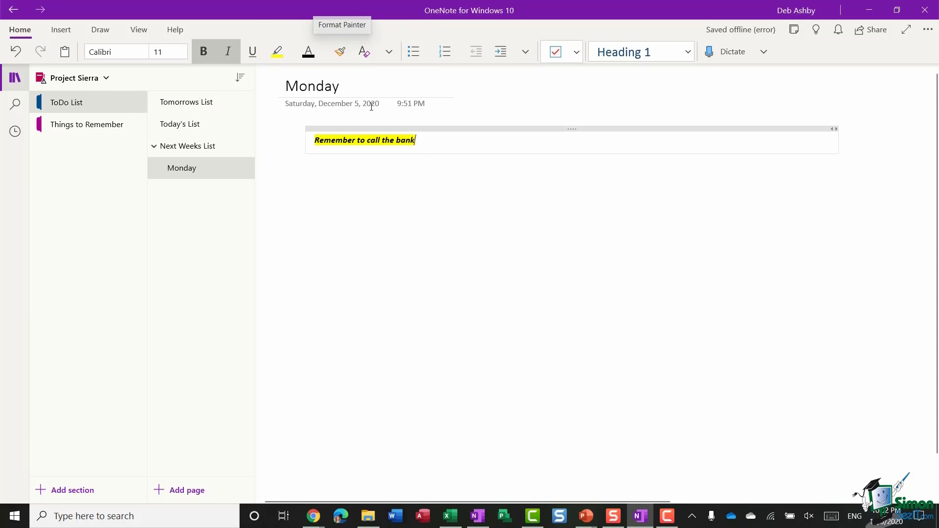
# Add a bulleted line reading "sdjfslkfjslkdfskl" below the note text
pyautogui.click(424, 141)
pyautogui.press('Return')
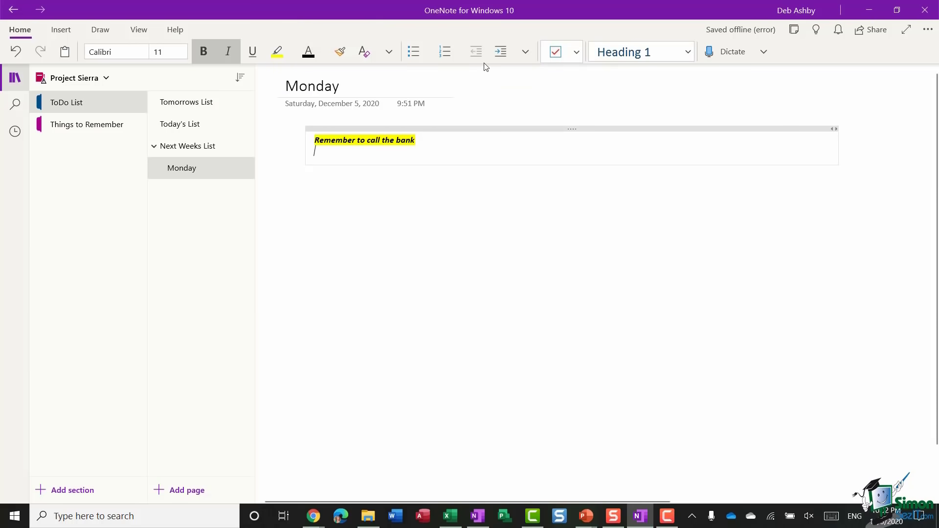
pyautogui.click(410, 53)
pyautogui.write('sdjfslkfjslkdfskl')
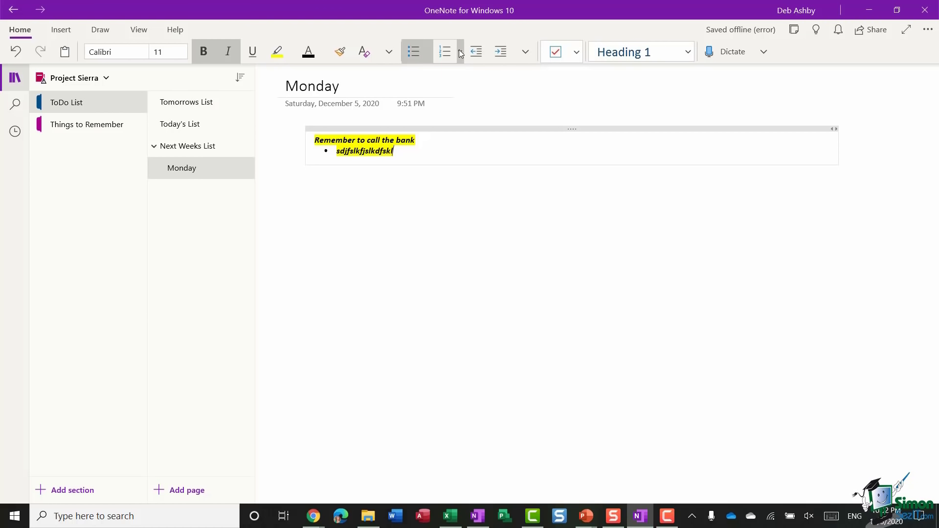
# Undo the bulleted line and the highlight, italic and bold formatting of the note
pyautogui.click(16, 53)
pyautogui.click(16, 53)
pyautogui.click(16, 53)
pyautogui.click(16, 52)
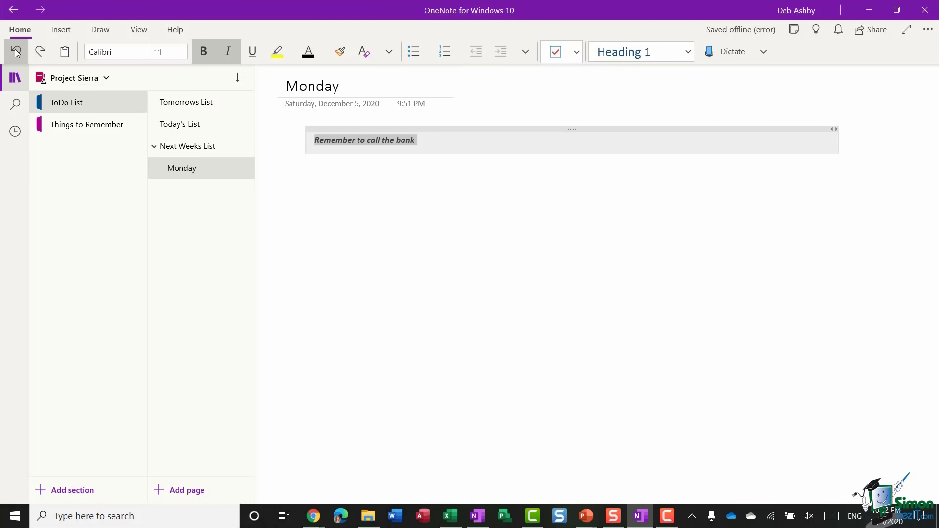
pyautogui.click(16, 53)
pyautogui.click(16, 53)
pyautogui.click(16, 53)
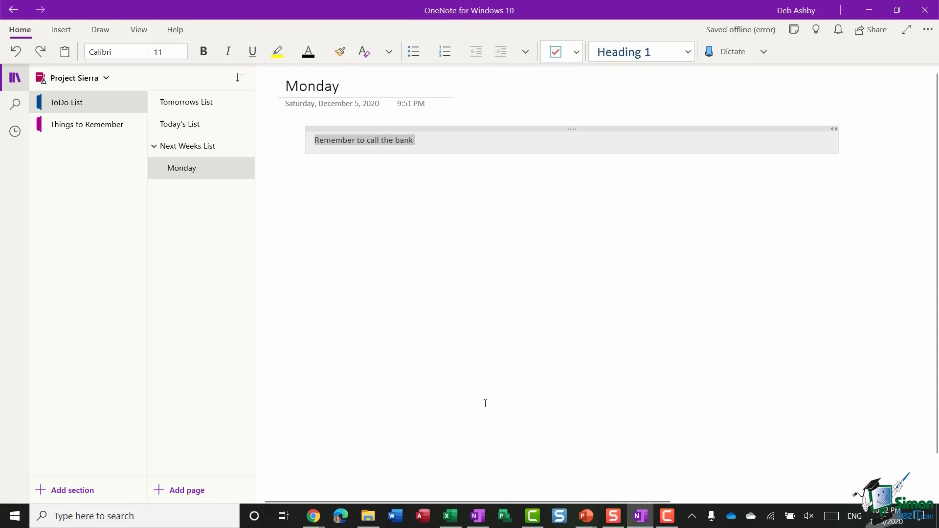
# Insert a table with four columns and three rows below the "Remember to call the bank" note
pyautogui.moveTo(432, 128); pyautogui.dragTo(428, 134)
pyautogui.click(304, 186)
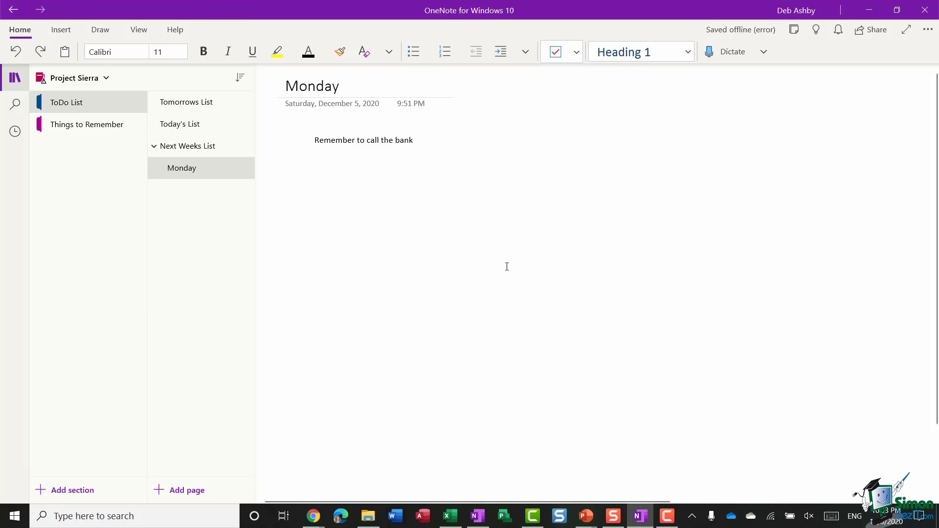
pyautogui.click(61, 30)
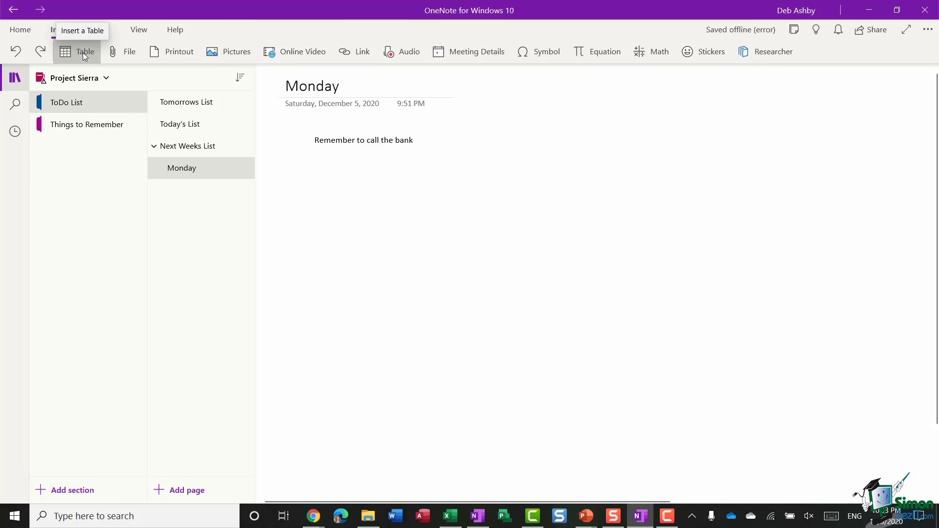
pyautogui.click(81, 54)
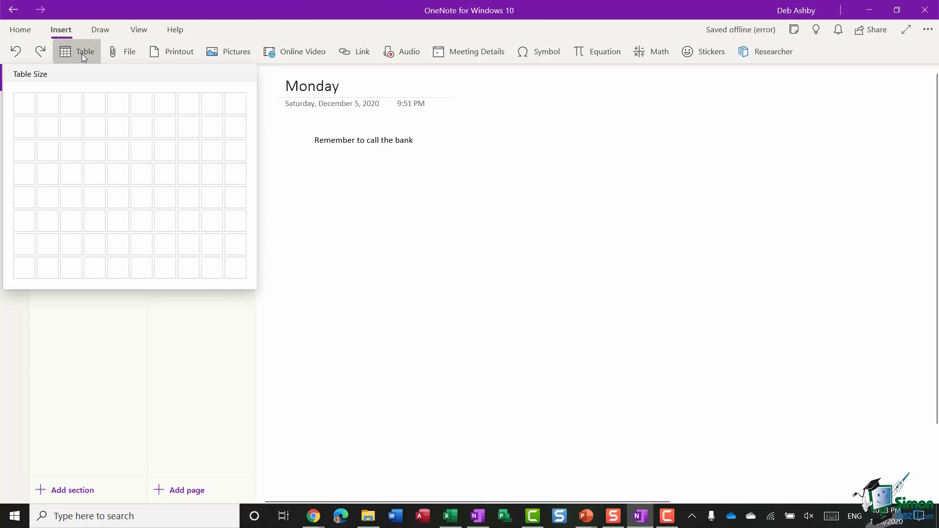
pyautogui.click(101, 163)
# Try widening the table's container and moving it closer to the note, and delete the table
pyautogui.moveTo(438, 182); pyautogui.dragTo(807, 183)
pyautogui.click(342, 201)
pyautogui.click(313, 192)
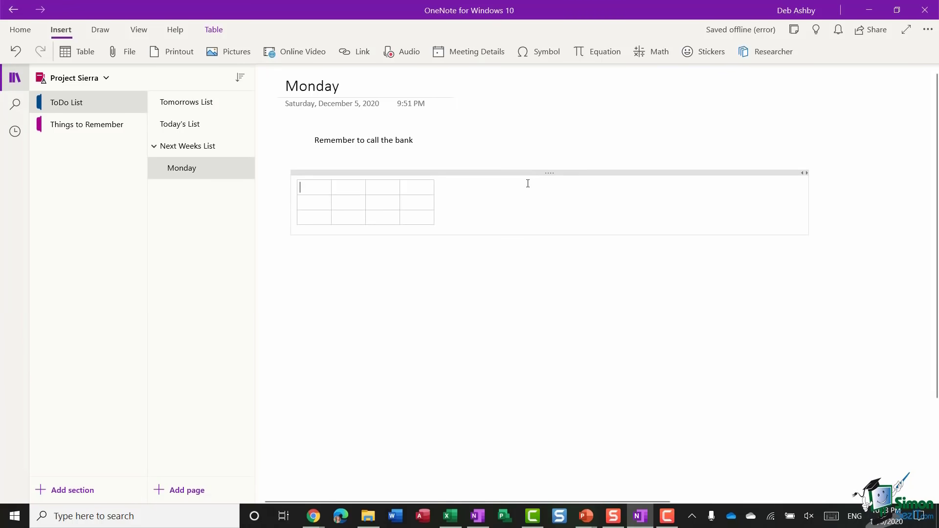
pyautogui.moveTo(578, 168); pyautogui.dragTo(579, 163)
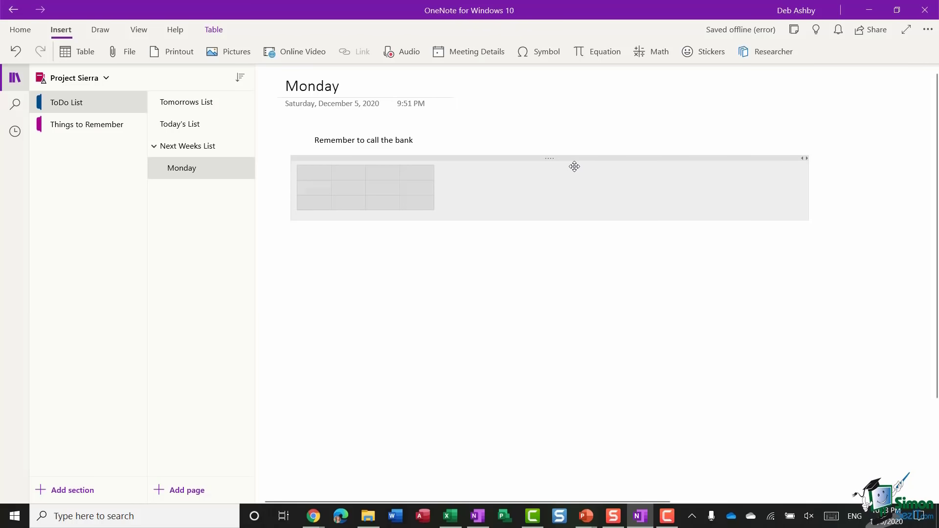
pyautogui.press('Delete')
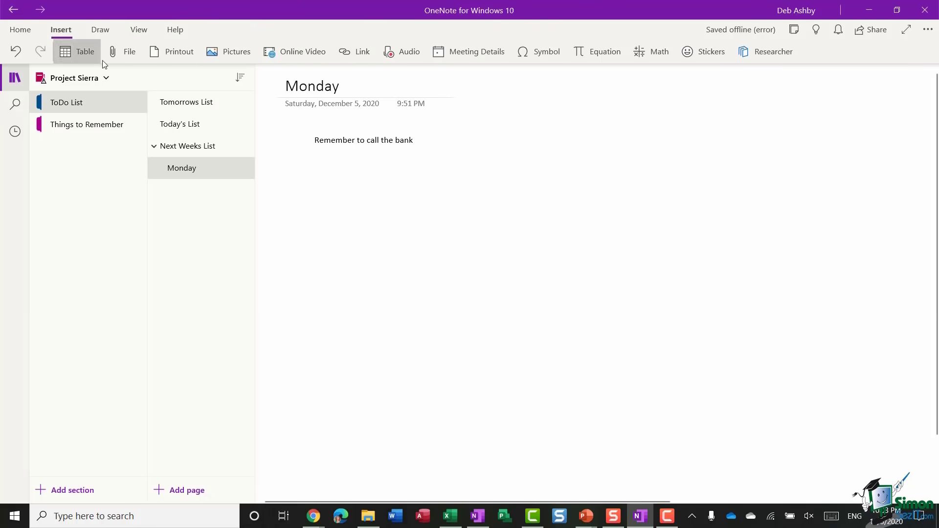
# Insert Full Job Description.docx from the Documents folder as an attachment below the note
pyautogui.click(125, 52)
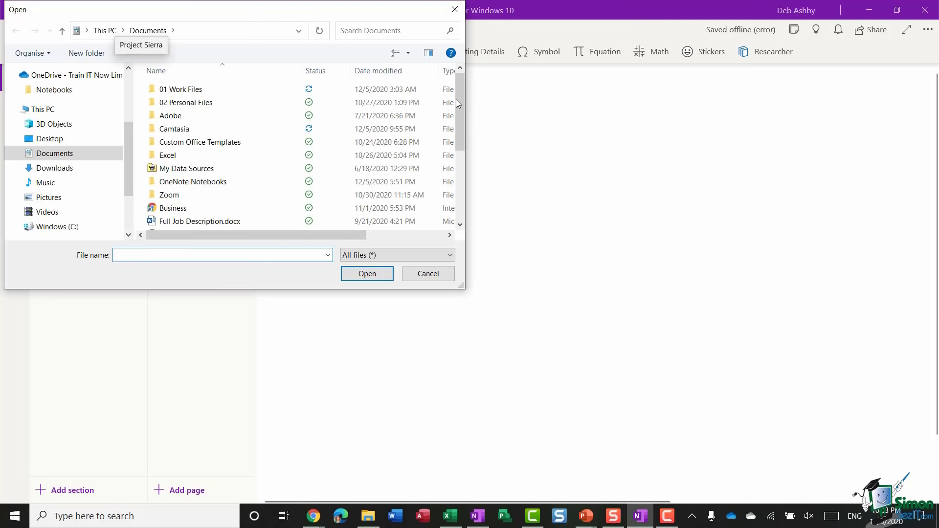
pyautogui.moveTo(461, 88); pyautogui.dragTo(460, 158)
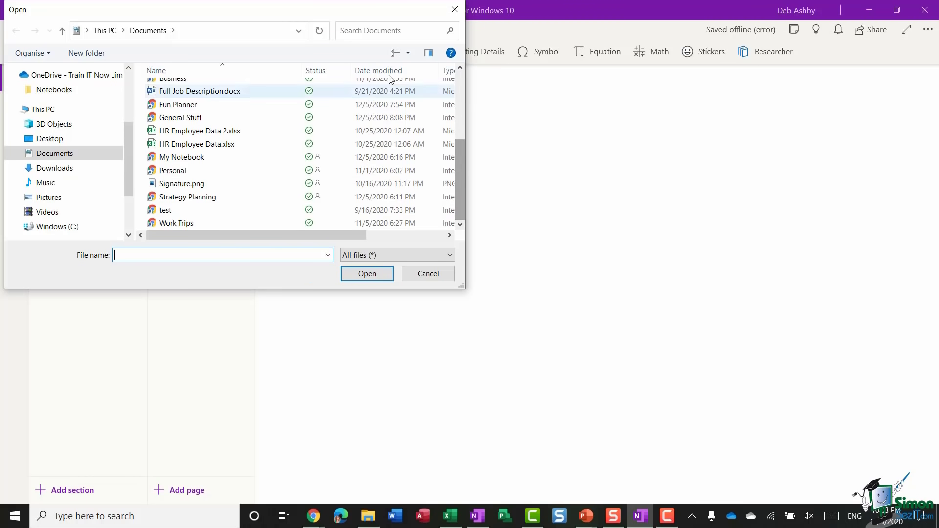
pyautogui.click(230, 224)
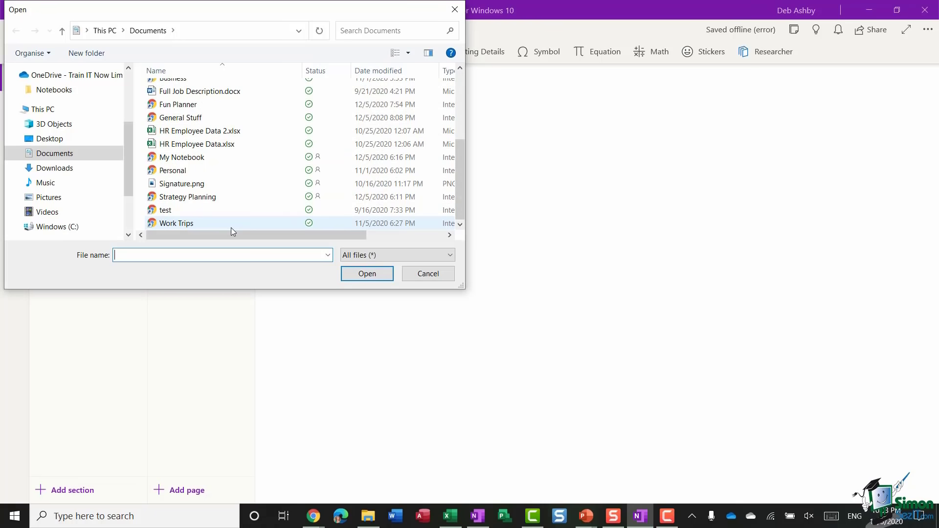
pyautogui.click(233, 93)
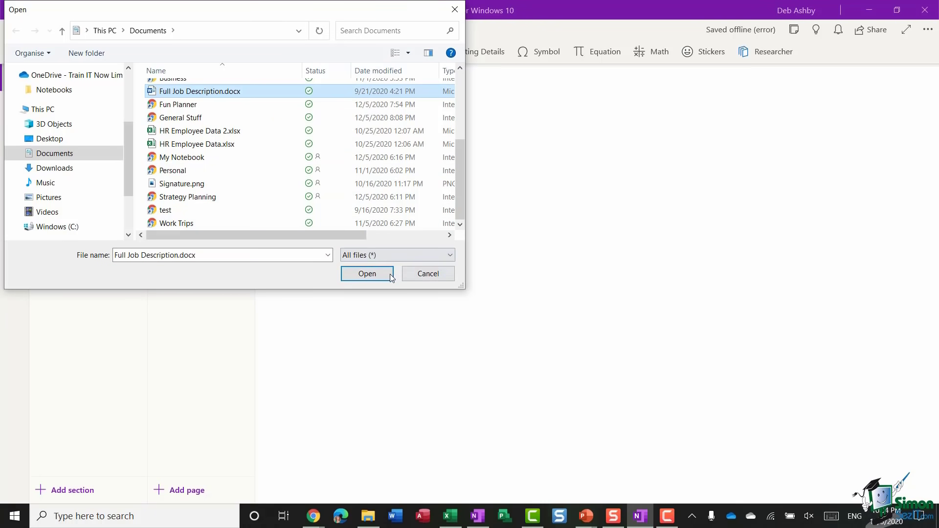
pyautogui.click(367, 273)
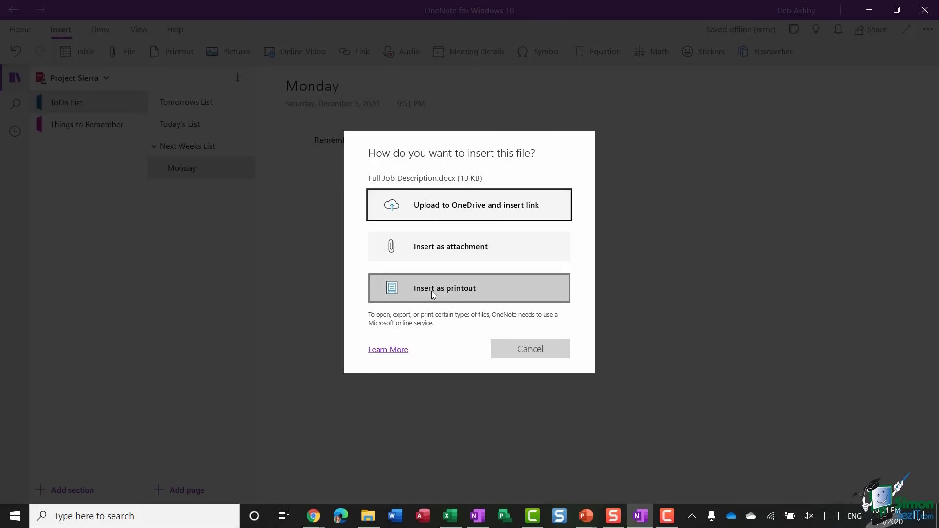
pyautogui.click(465, 243)
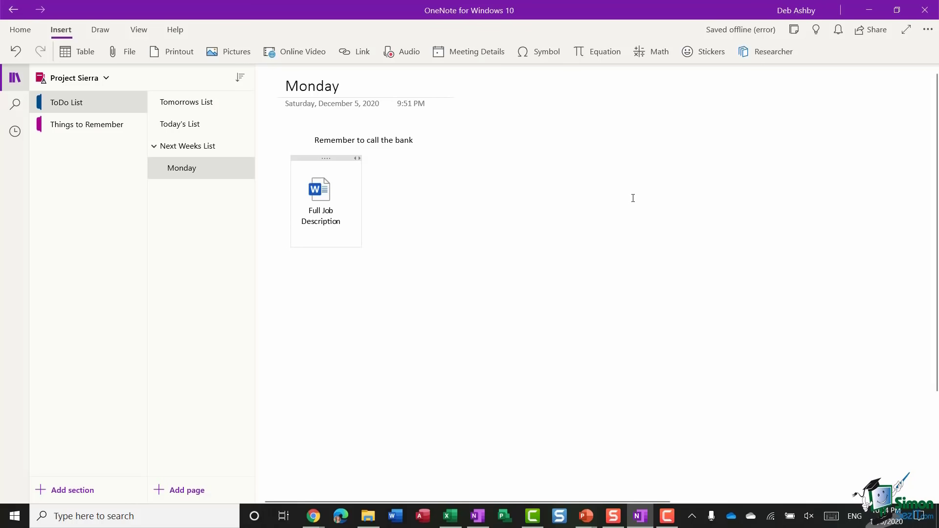
# Search the online pictures for "london"
pyautogui.click(227, 51)
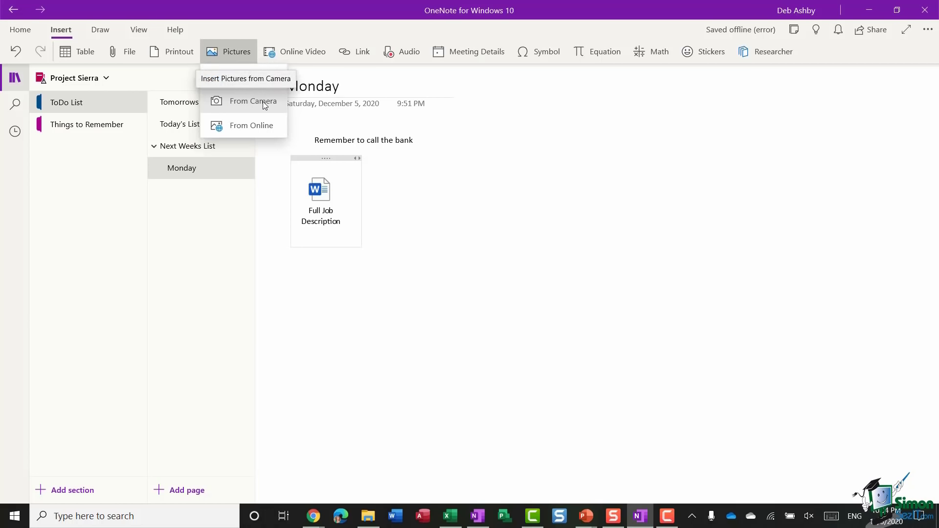
pyautogui.click(242, 126)
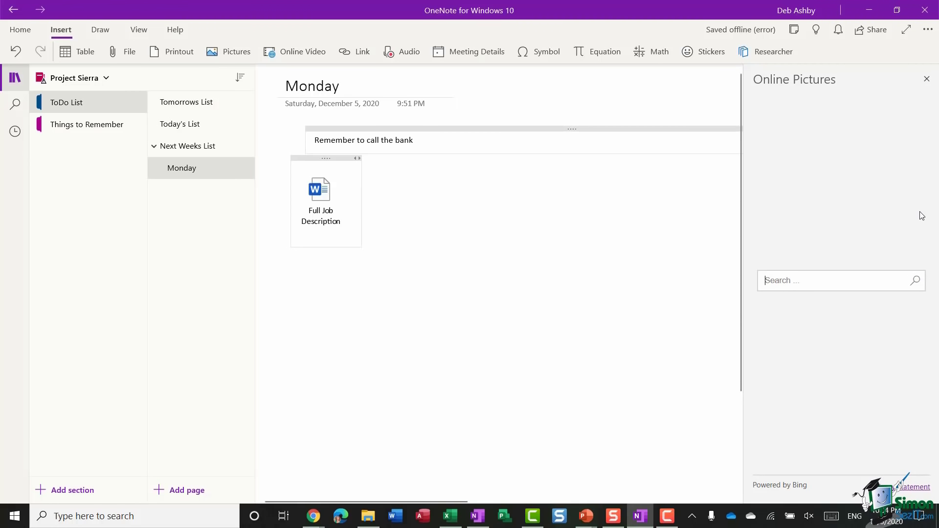
pyautogui.write('london')
pyautogui.press('BackSpace')
pyautogui.press('BackSpace')
pyautogui.press('BackSpace')
pyautogui.write('don')
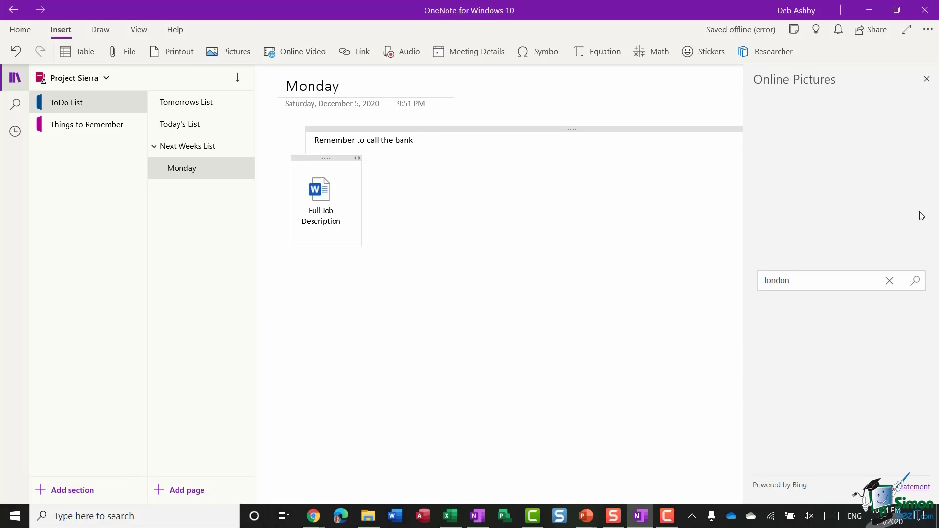
pyautogui.press('Return')
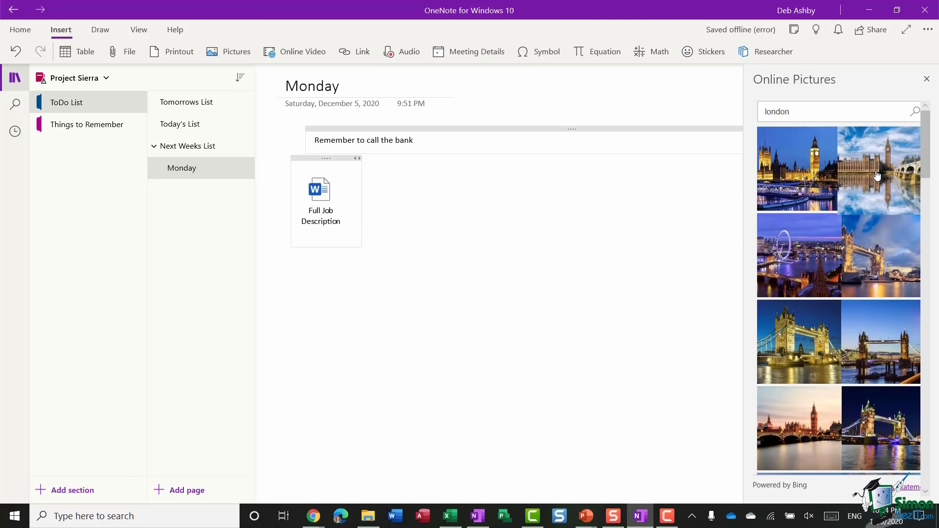
# Insert the daytime picture of Big Ben and the bridge below the attachment, and undo the insertion
pyautogui.click(876, 176)
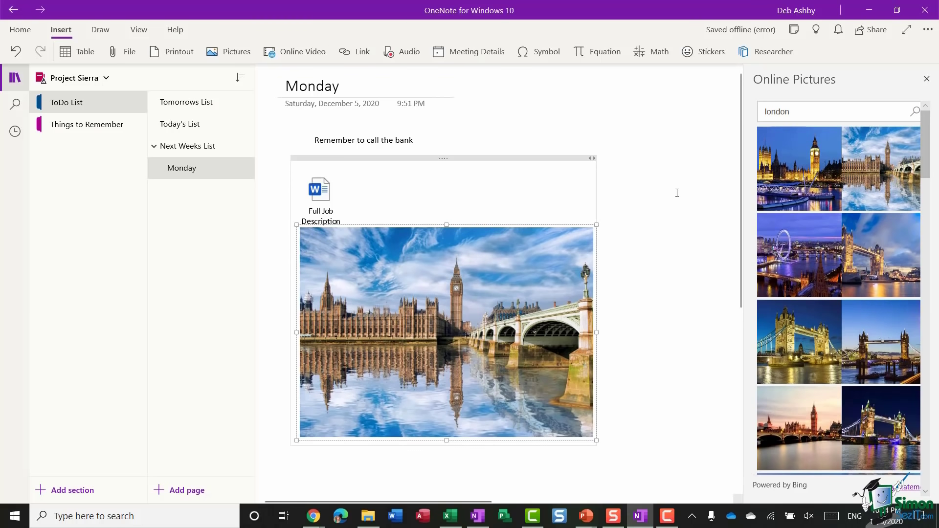
pyautogui.click(926, 79)
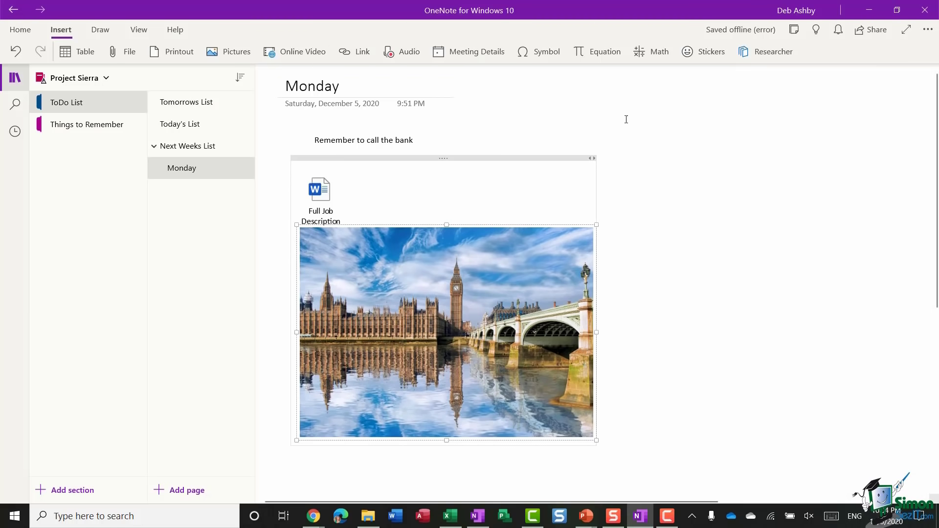
pyautogui.click(16, 52)
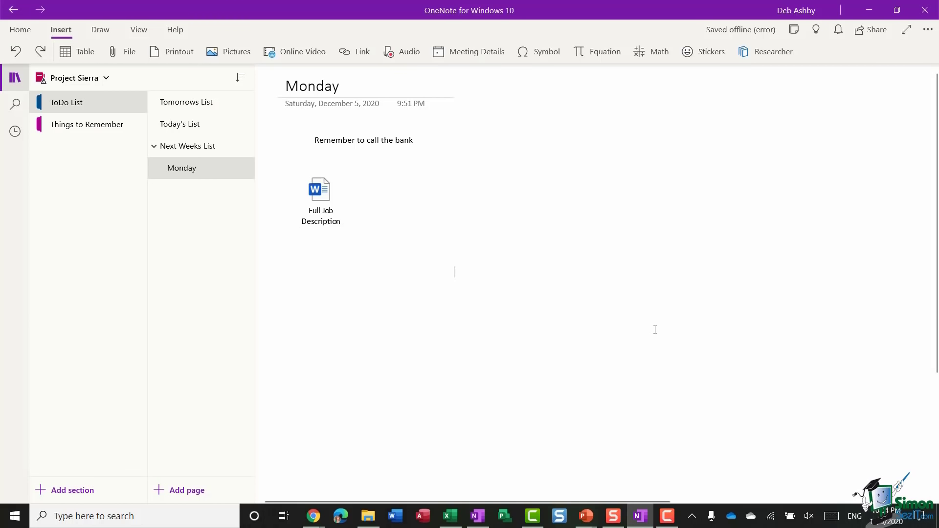
# View the dialog for inserting an online video and close it without adding a video
pyautogui.click(296, 55)
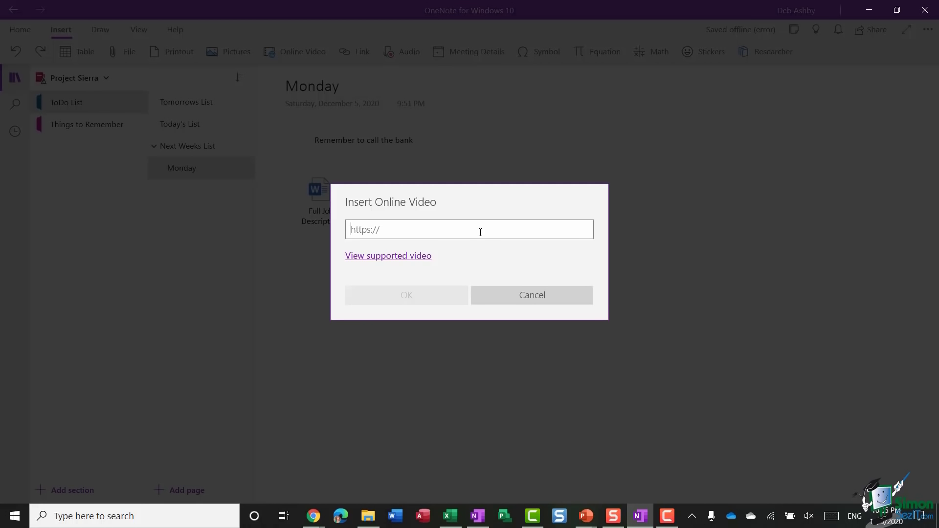
pyautogui.click(550, 296)
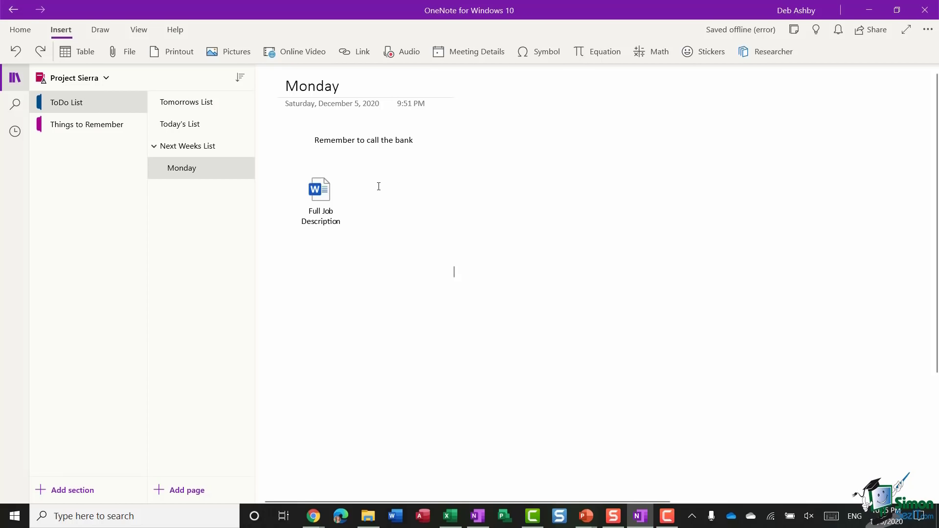
# Paste a copy of the "Remember to call the bank" note below the attachment and align it with the original note
pyautogui.click(355, 167)
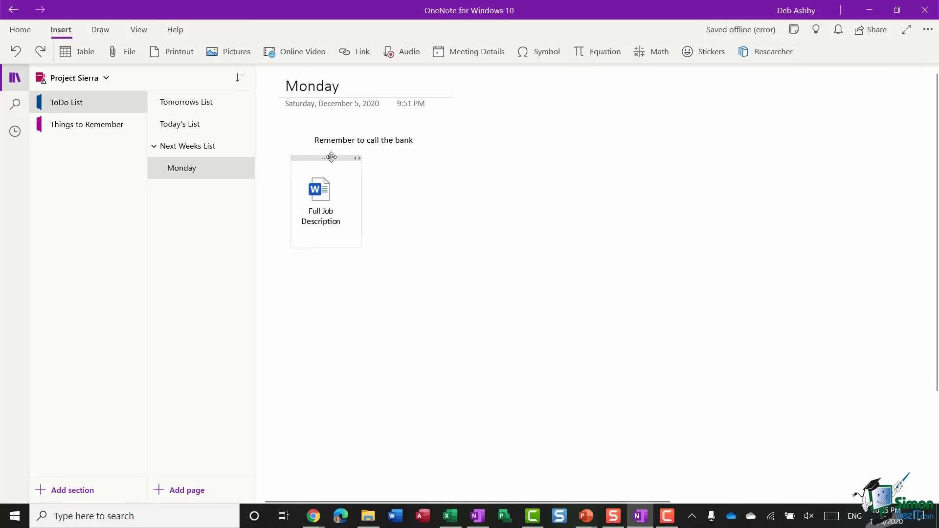
pyautogui.click(371, 128)
pyautogui.hotkey('ctrl', 'c')
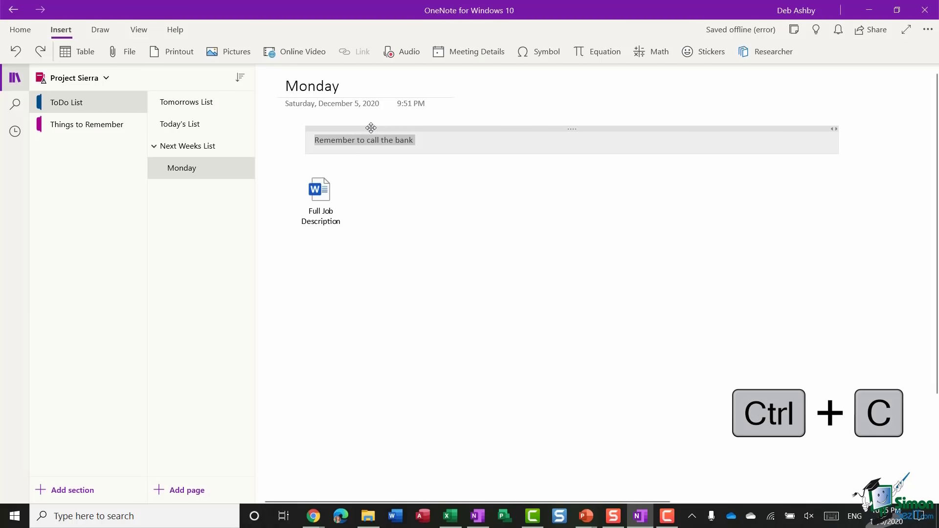
pyautogui.click(327, 296)
pyautogui.hotkey('ctrl', 'v')
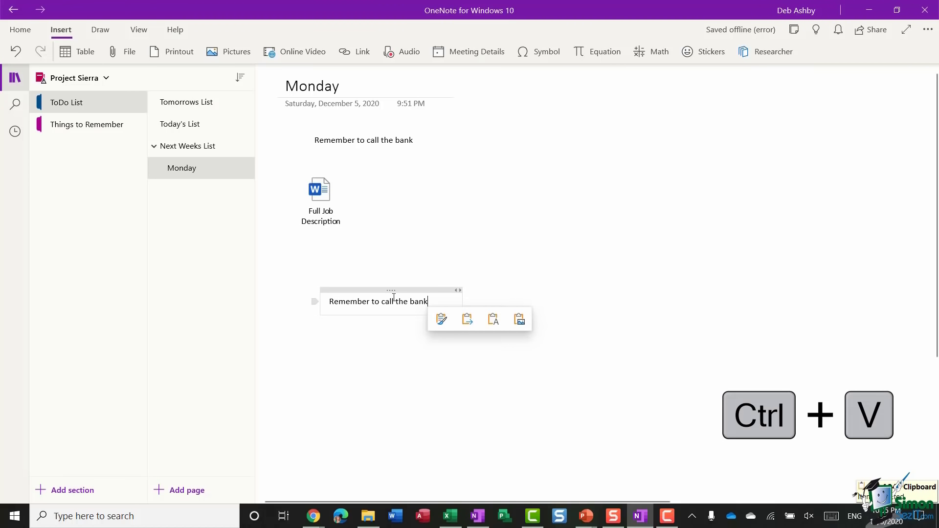
pyautogui.moveTo(421, 289); pyautogui.dragTo(399, 278)
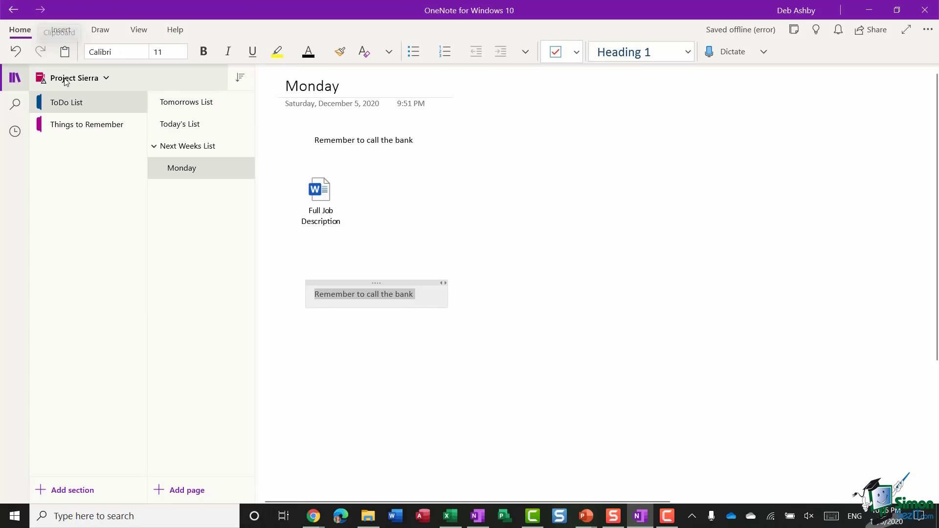
pyautogui.click(69, 53)
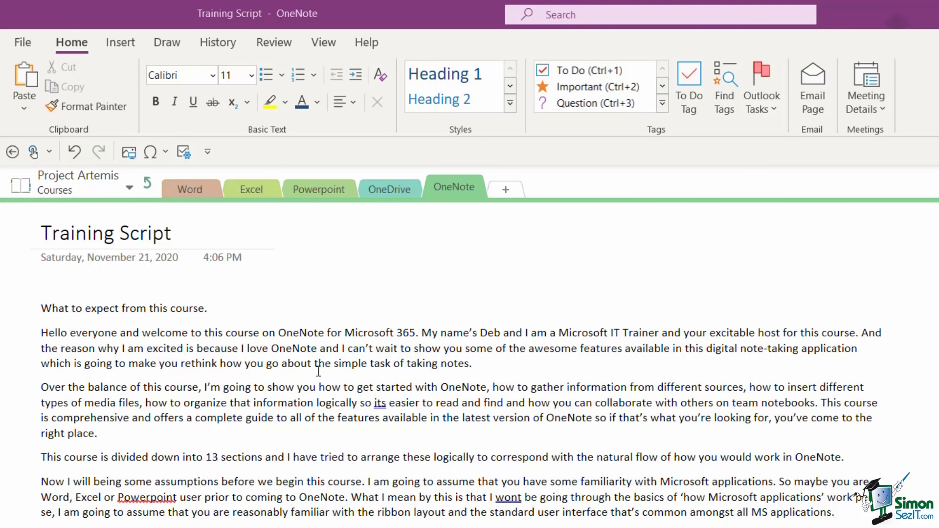
# Change the font of the entire Training Script note to Lato Light
pyautogui.click(363, 351)
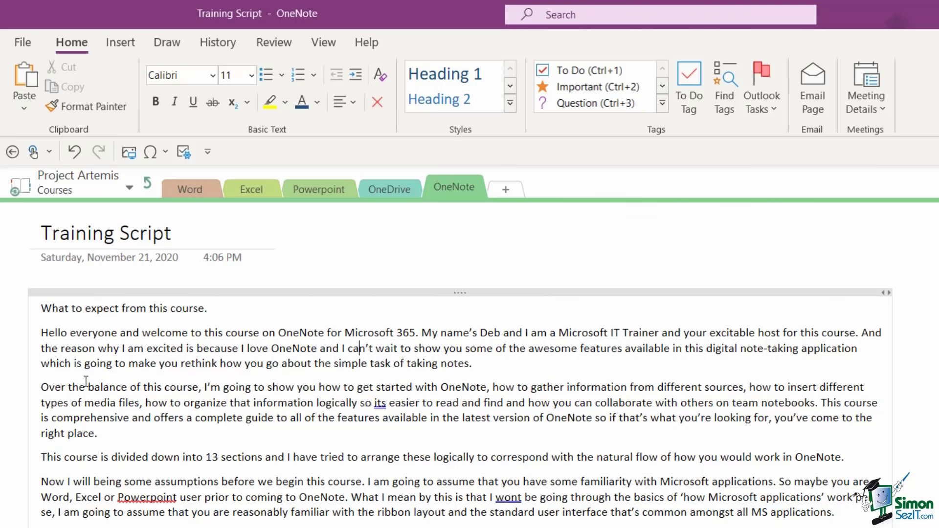
pyautogui.click(536, 292)
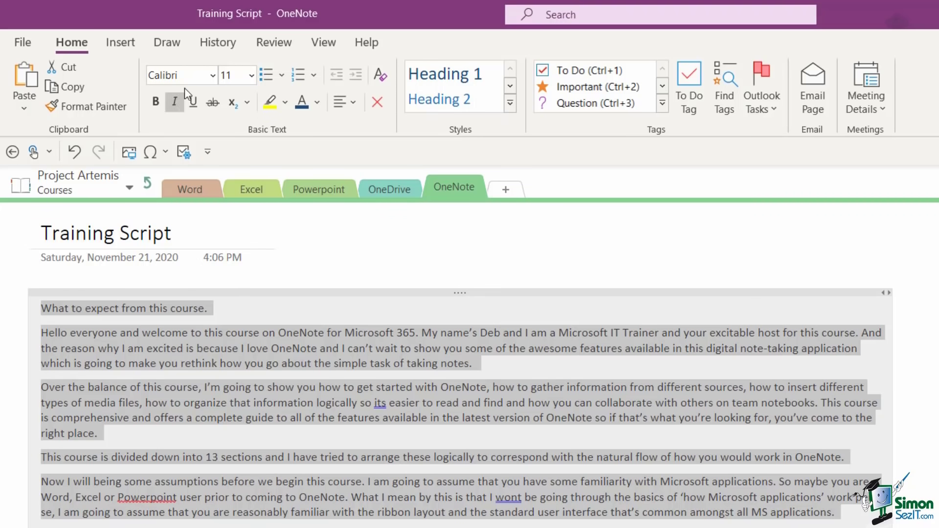
pyautogui.click(213, 76)
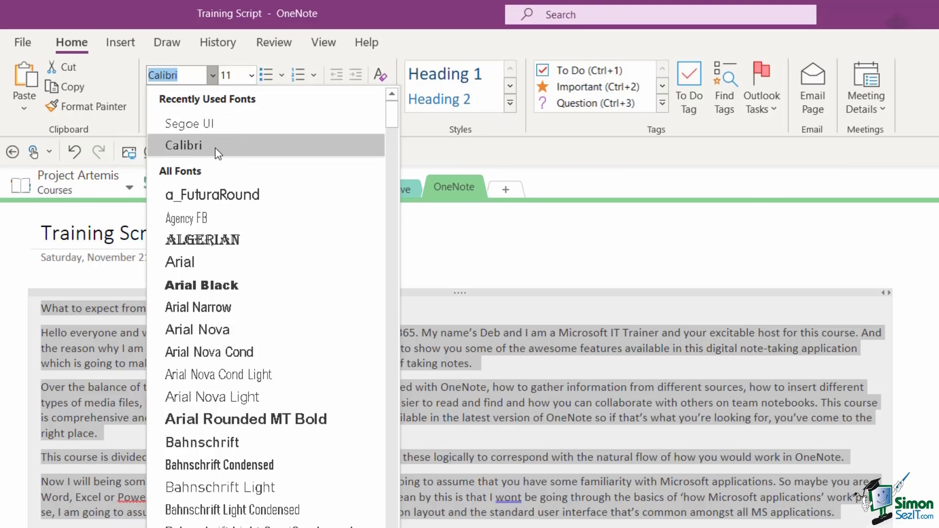
pyautogui.scroll(-3, 393, 108)
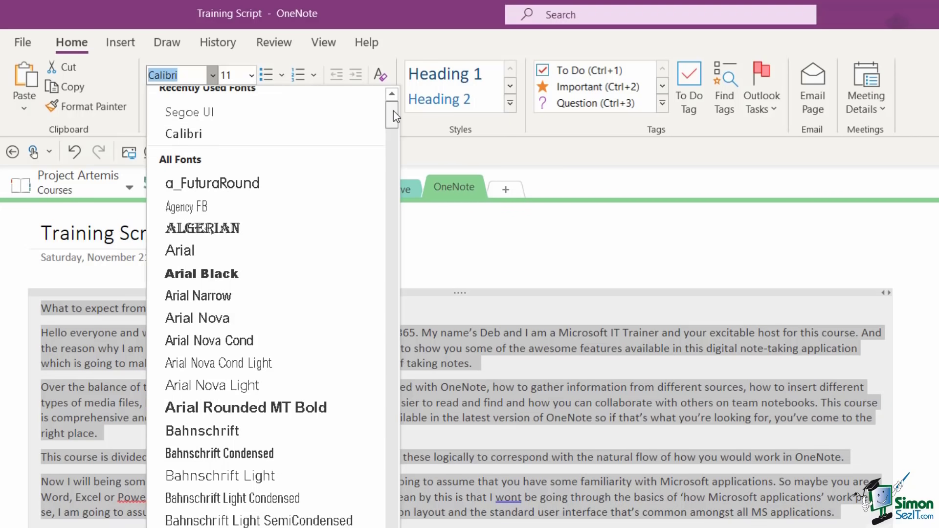
pyautogui.moveTo(395, 117); pyautogui.dragTo(397, 102)
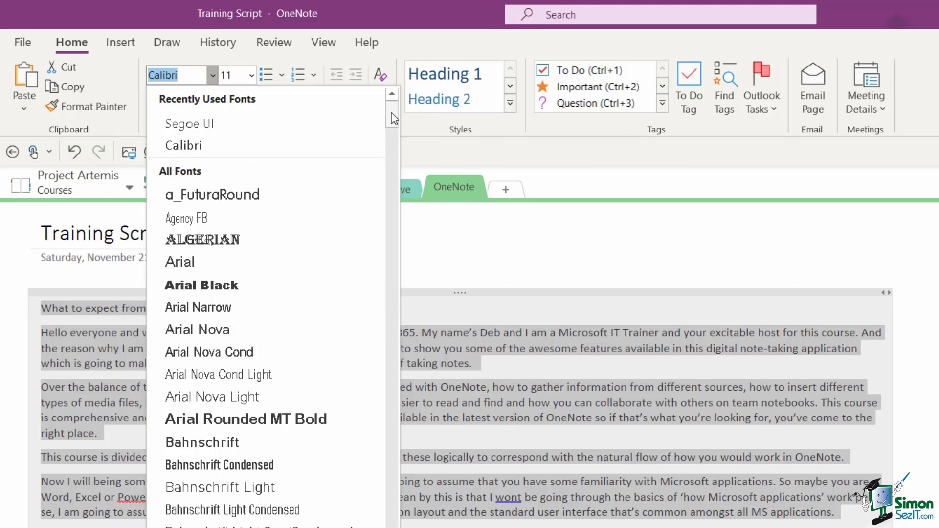
pyautogui.write('Lato L')
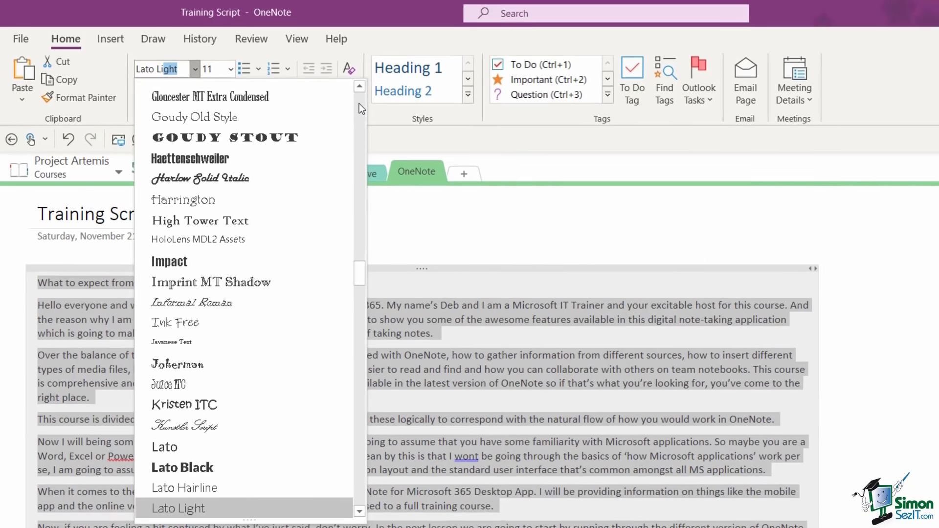
pyautogui.write('igh')
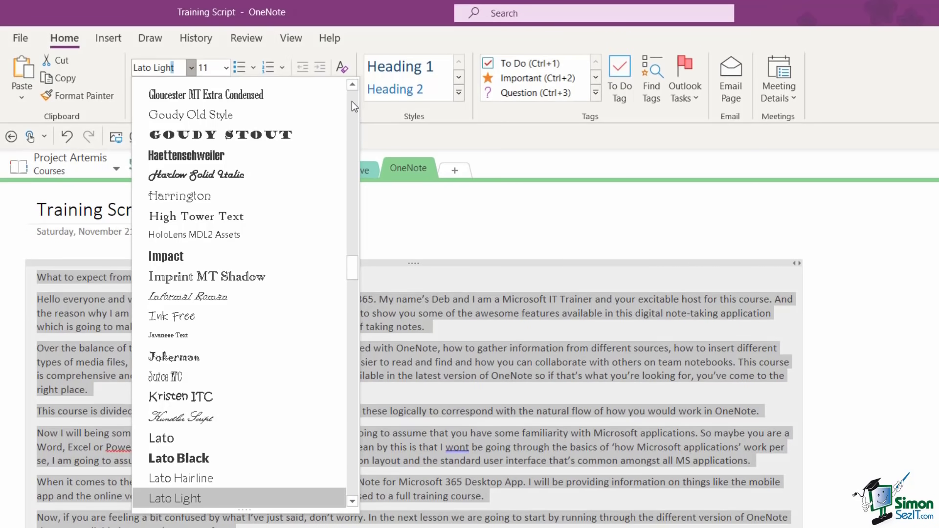
pyautogui.click(217, 499)
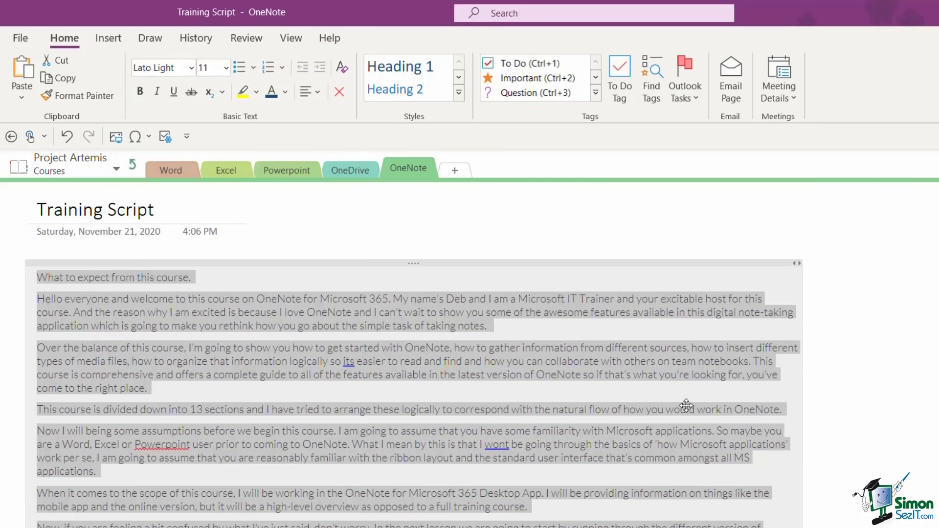
pyautogui.click(882, 326)
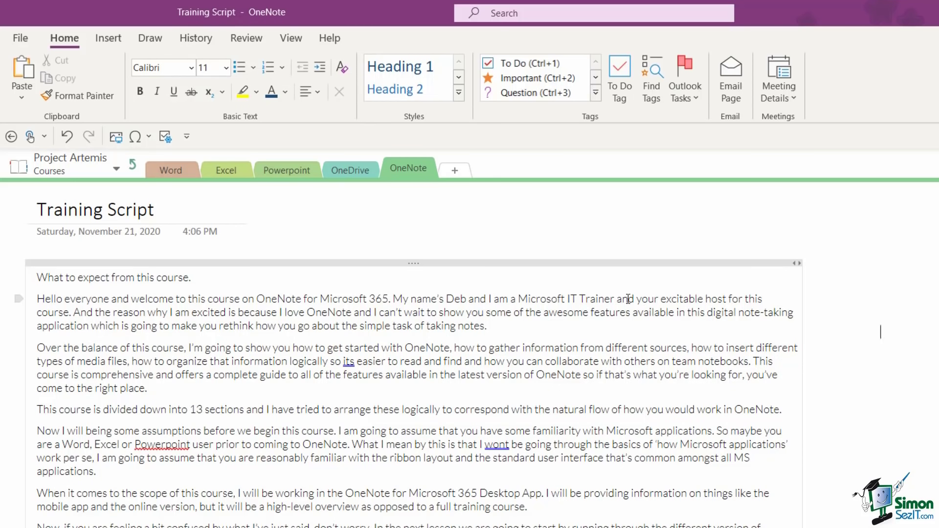
# Change the font of the opening line "What to expect from this course." to Lato Black
pyautogui.click(86, 275)
pyautogui.moveTo(197, 276); pyautogui.dragTo(32, 277)
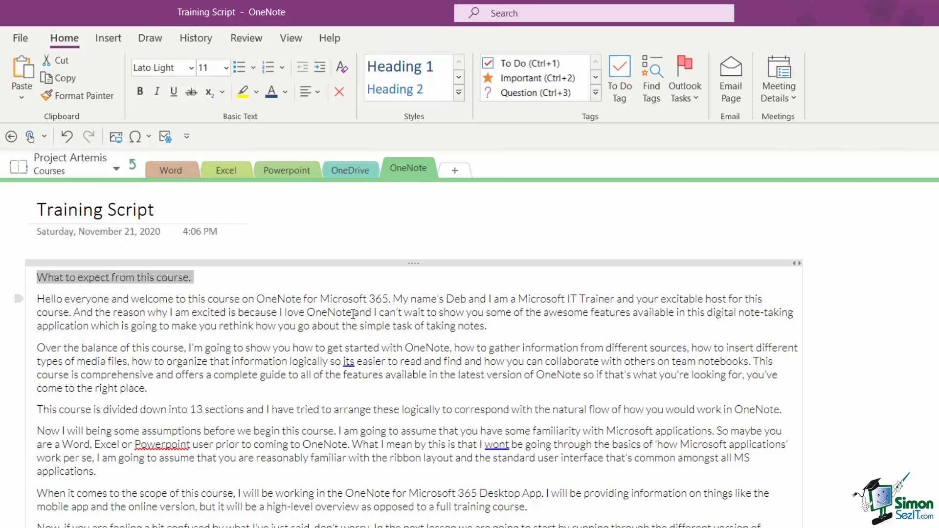
pyautogui.click(192, 67)
pyautogui.hotkey('shift', 'Right')
pyautogui.hotkey('shift', 'Right')
pyautogui.hotkey('shift', 'Right')
pyautogui.hotkey('shift', 'Right')
pyautogui.hotkey('shift', 'Right')
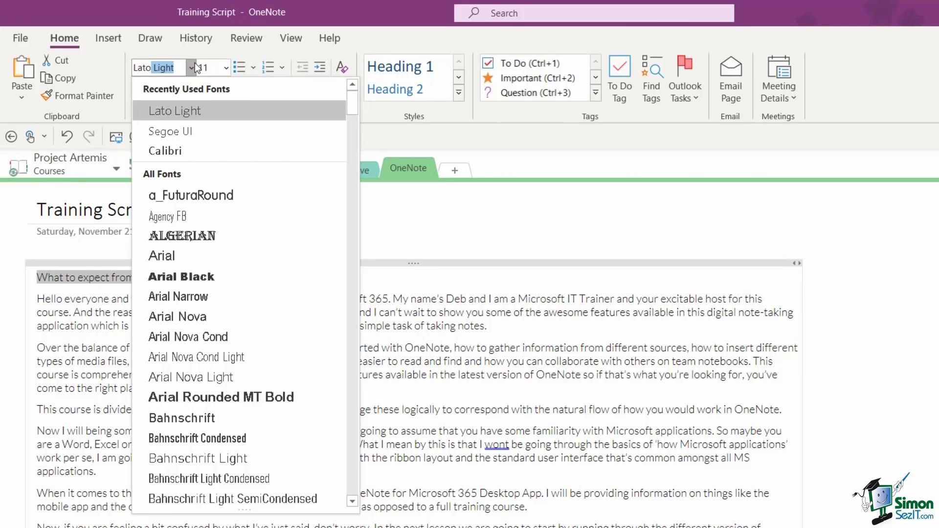
pyautogui.write('Black')
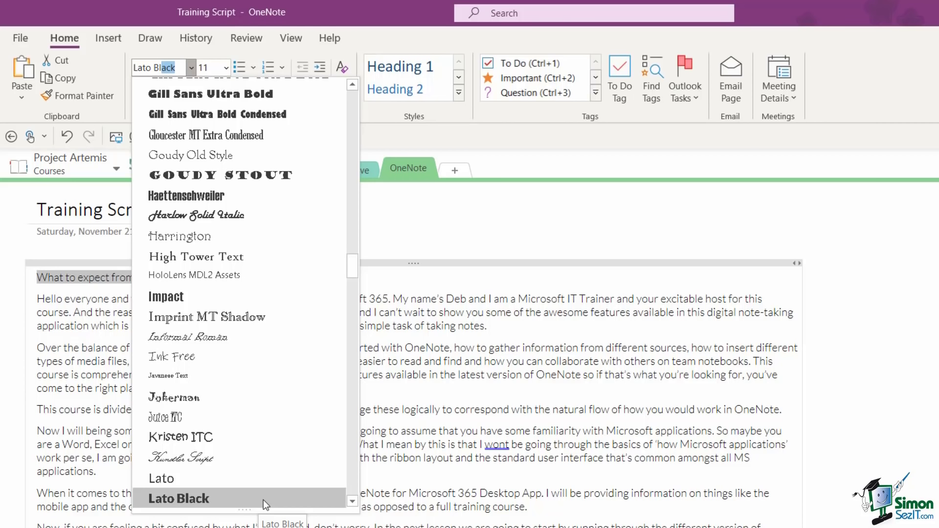
pyautogui.click(263, 500)
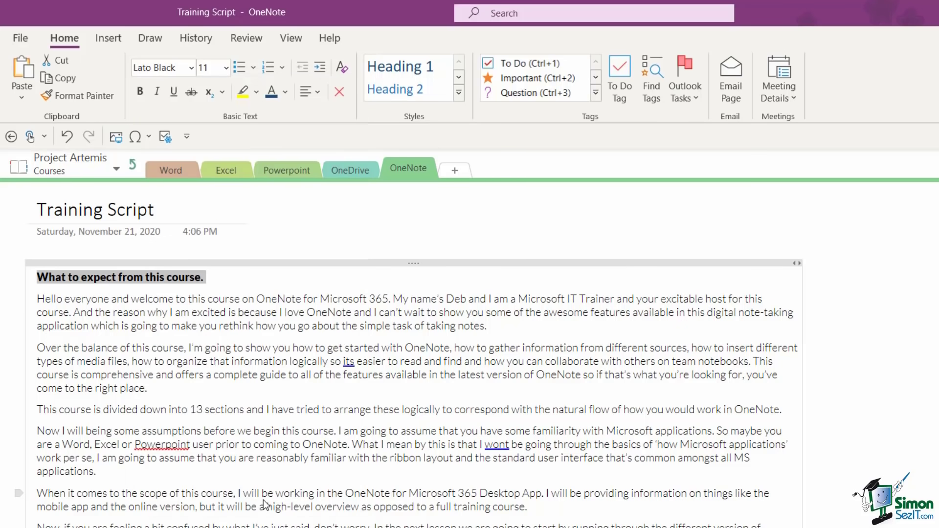
pyautogui.click(477, 307)
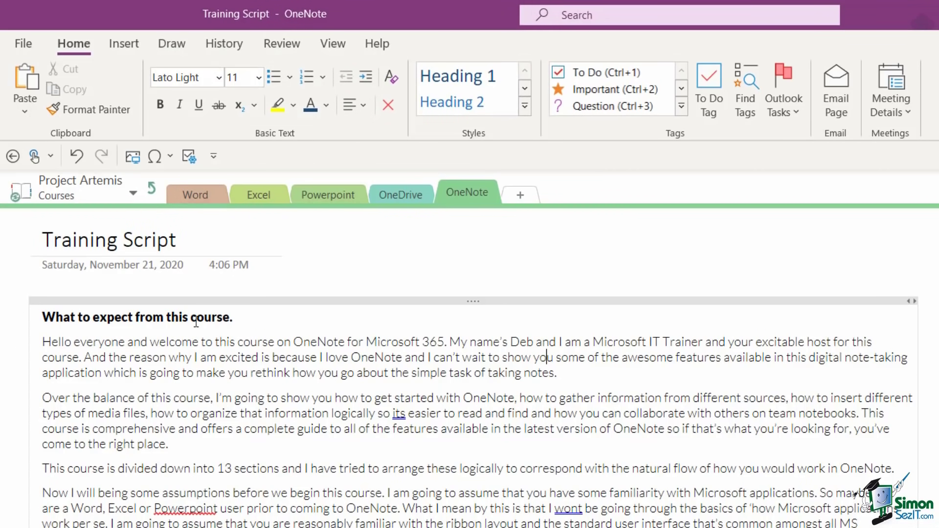
# Set the font size of the opening line "What to expect from this course." to 14
pyautogui.click(241, 317)
pyautogui.moveTo(241, 316); pyautogui.dragTo(21, 316)
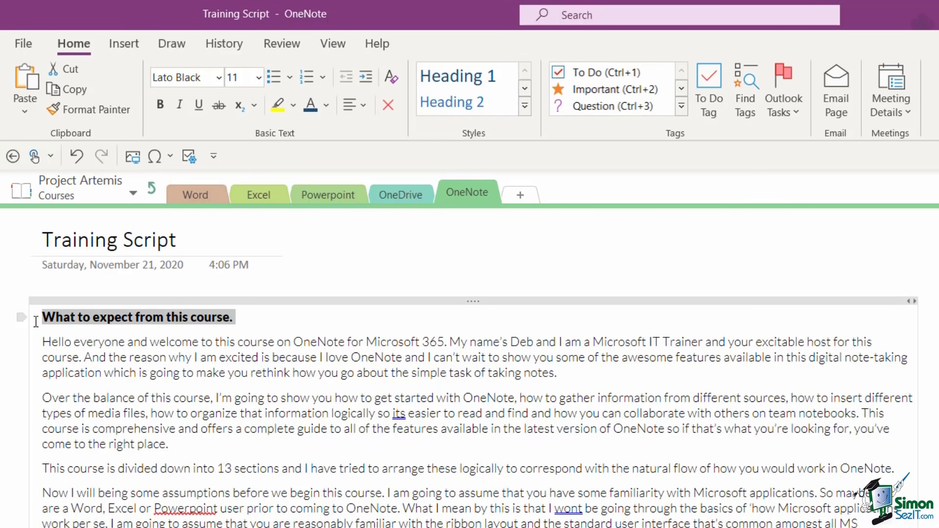
pyautogui.click(258, 79)
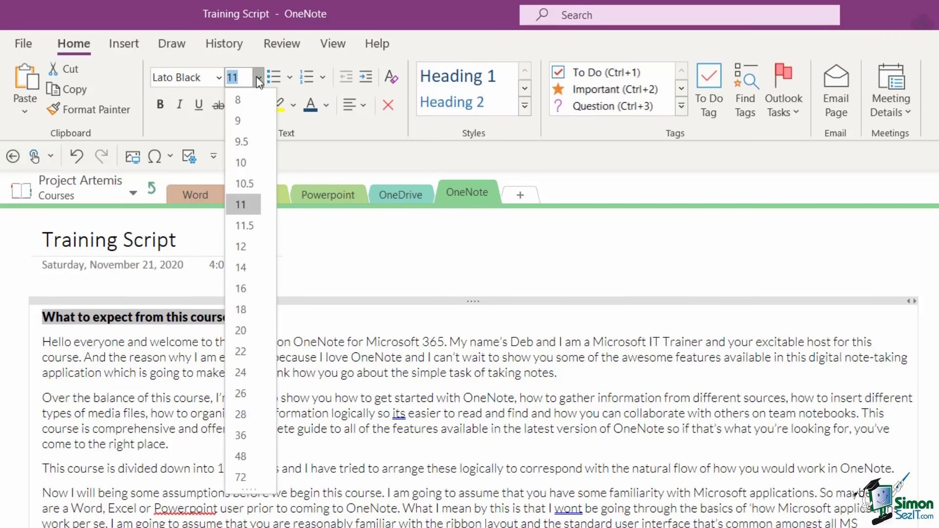
pyautogui.click(247, 272)
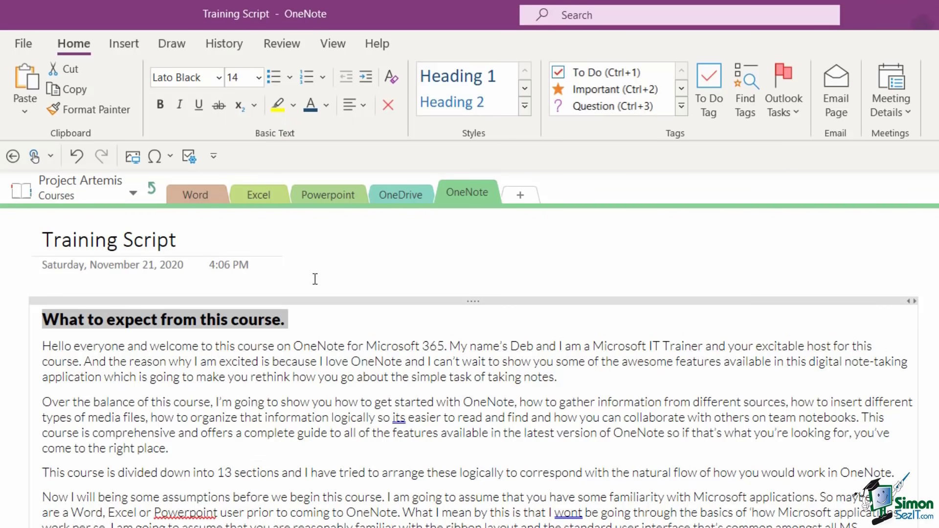
pyautogui.click(392, 345)
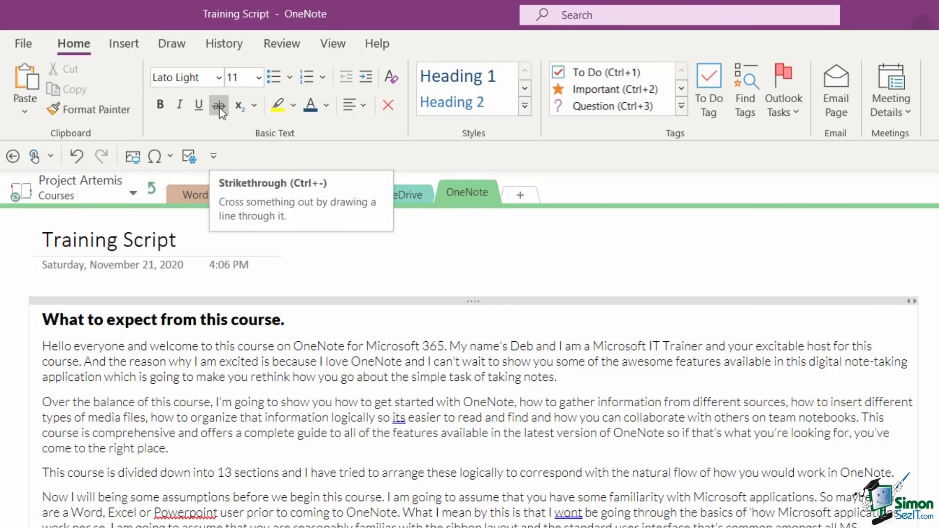
# Apply bold, italic, underline and strikethrough to the sentence starting "Over the balance of this course"
pyautogui.click(255, 105)
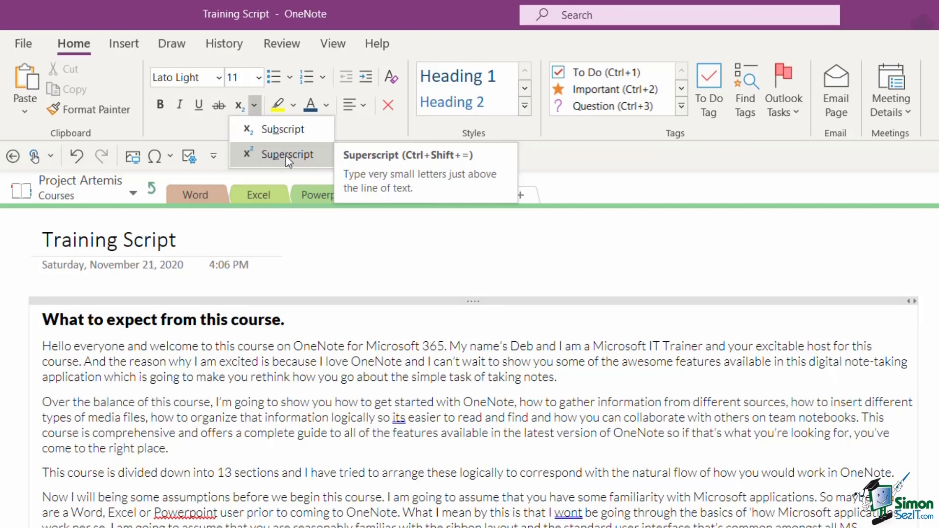
pyautogui.click(606, 169)
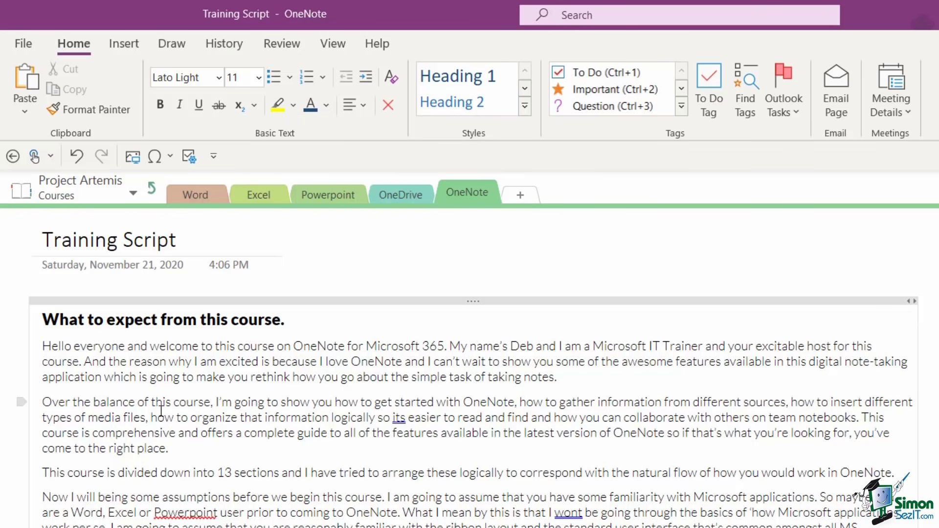
pyautogui.moveTo(44, 404); pyautogui.dragTo(861, 418)
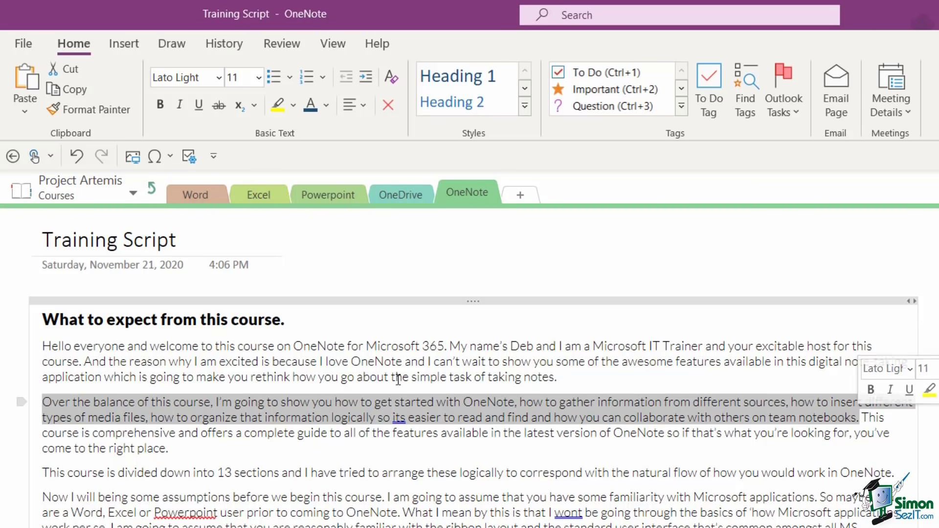
pyautogui.click(161, 107)
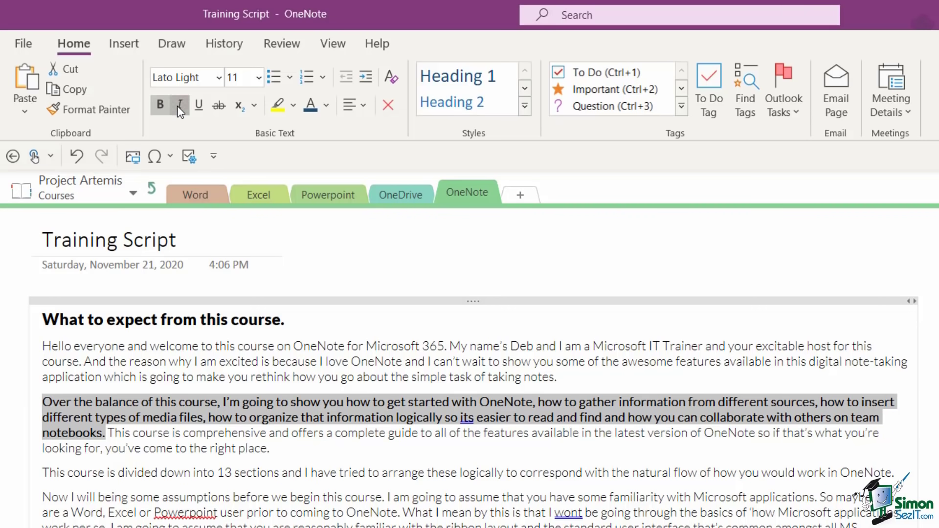
pyautogui.click(177, 105)
pyautogui.click(200, 107)
pyautogui.click(222, 109)
# Add "H2O" at the end of the "Hello everyone" paragraph and format its 2 as superscript
pyautogui.click(582, 376)
pyautogui.write('H2O')
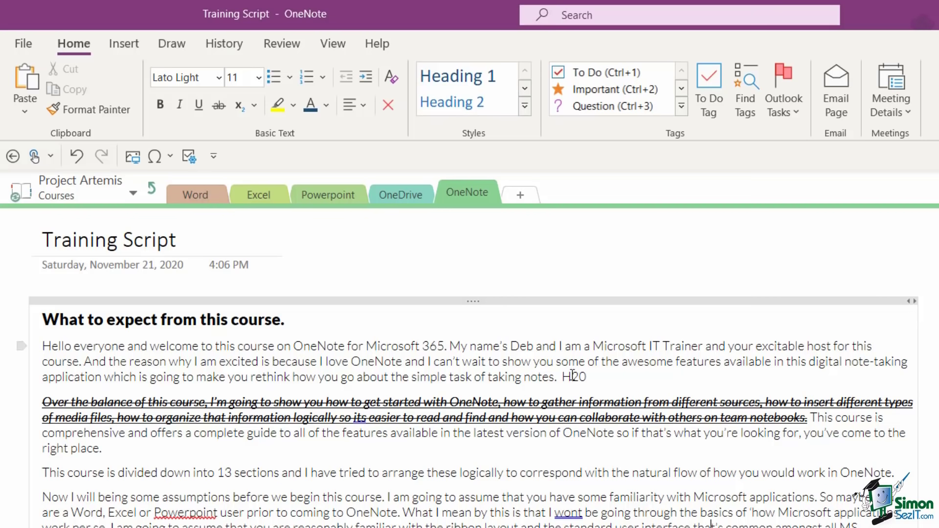
pyautogui.moveTo(574, 378); pyautogui.dragTo(580, 378)
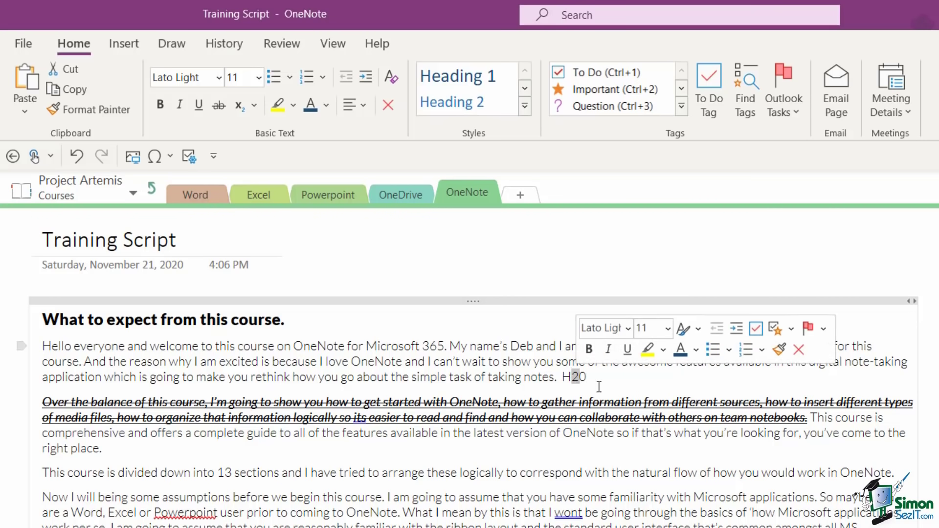
pyautogui.click(254, 105)
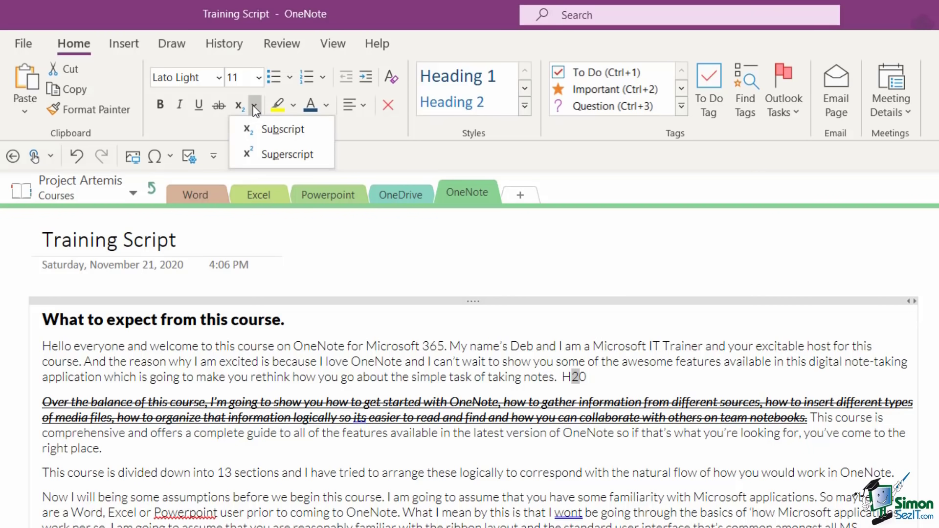
pyautogui.click(263, 154)
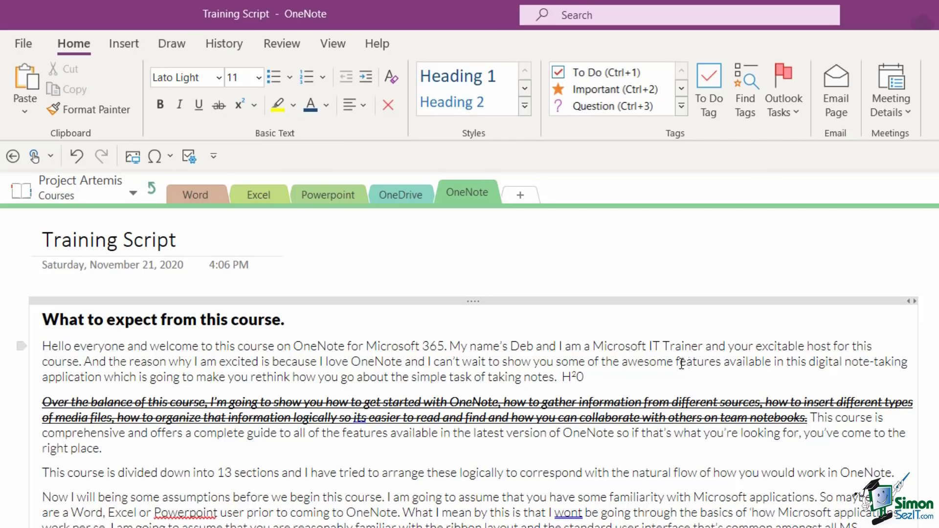
pyautogui.press('Left')
pyautogui.hotkey('shift', 'Left')
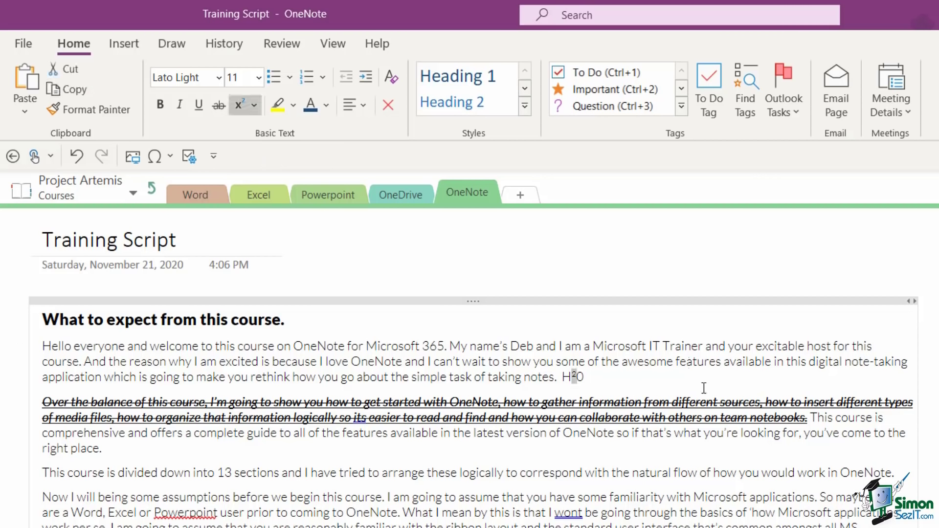
# Delete the "H2O" text from the end of the "Hello everyone" paragraph
pyautogui.click(597, 375)
pyautogui.press('BackSpace')
pyautogui.press('BackSpace')
pyautogui.press('BackSpace')
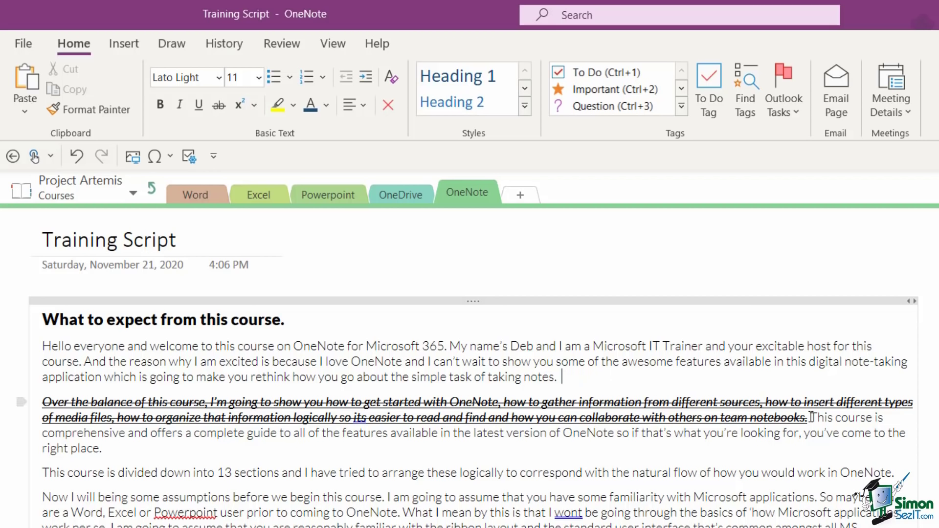
# Clear all formatting from the sentence starting "Over the balance of this course"
pyautogui.moveTo(808, 417); pyautogui.dragTo(14, 401)
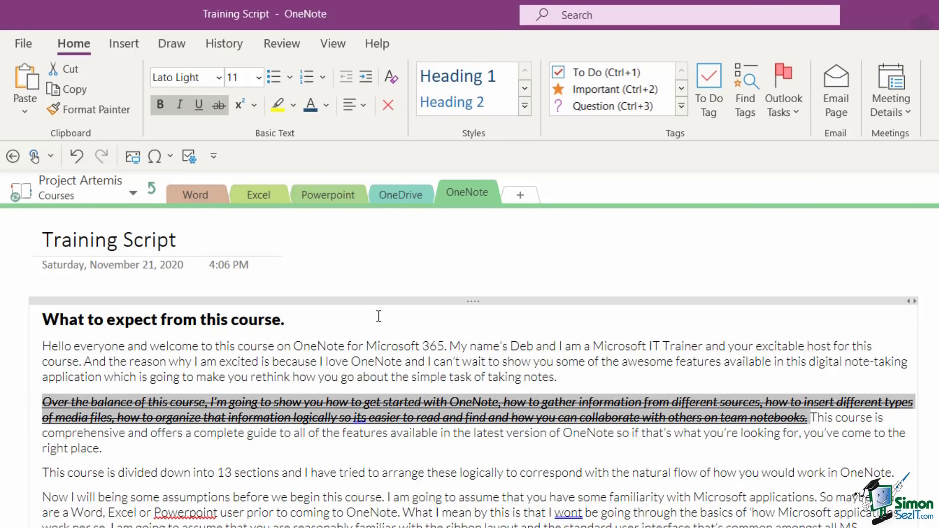
pyautogui.click(391, 78)
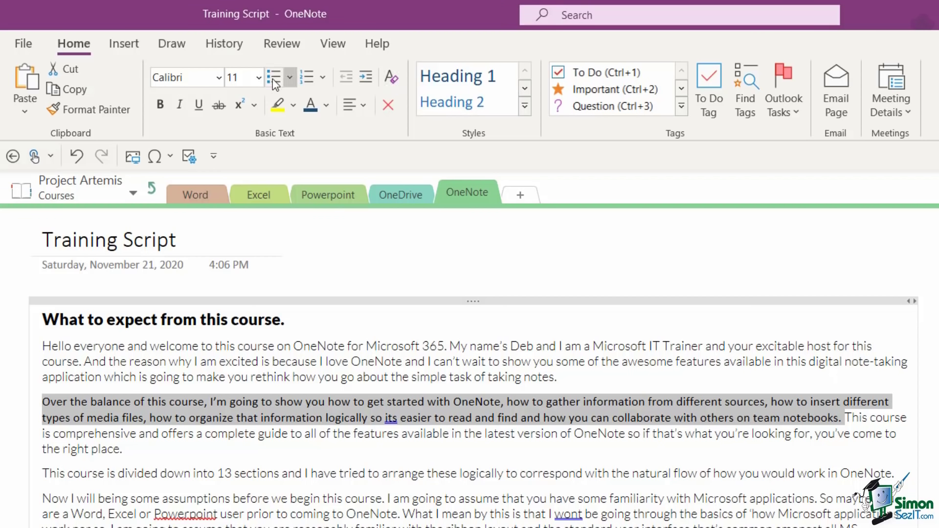
# Set the font of the sentence starting "Over the balance of this course" to Lato Light
pyautogui.click(219, 77)
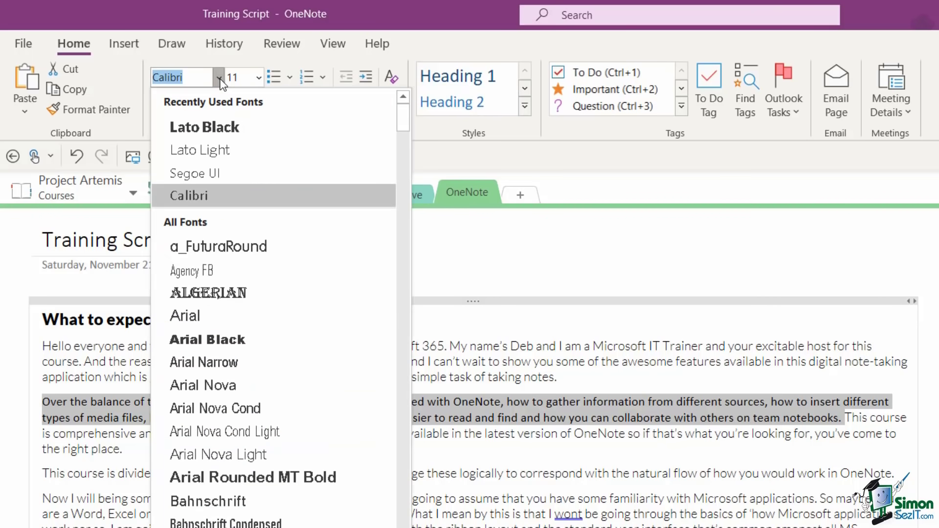
pyautogui.click(215, 151)
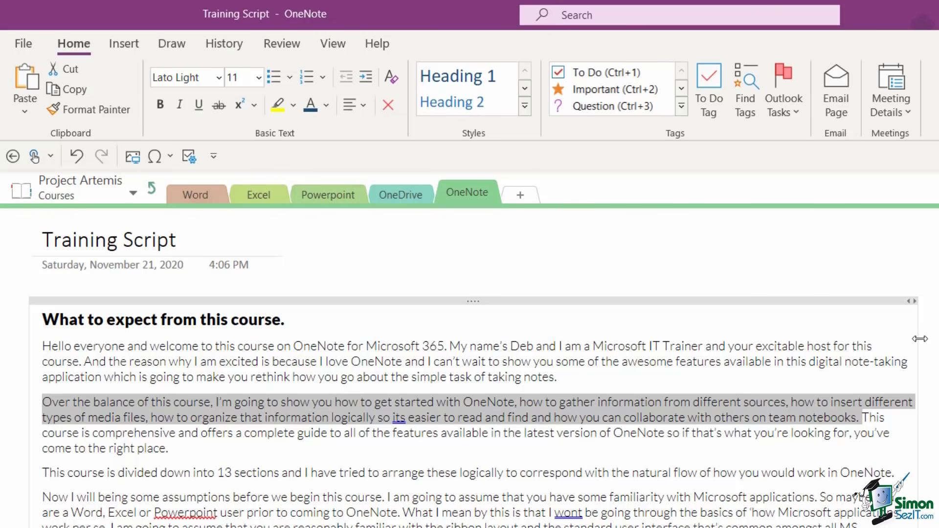
pyautogui.click(667, 402)
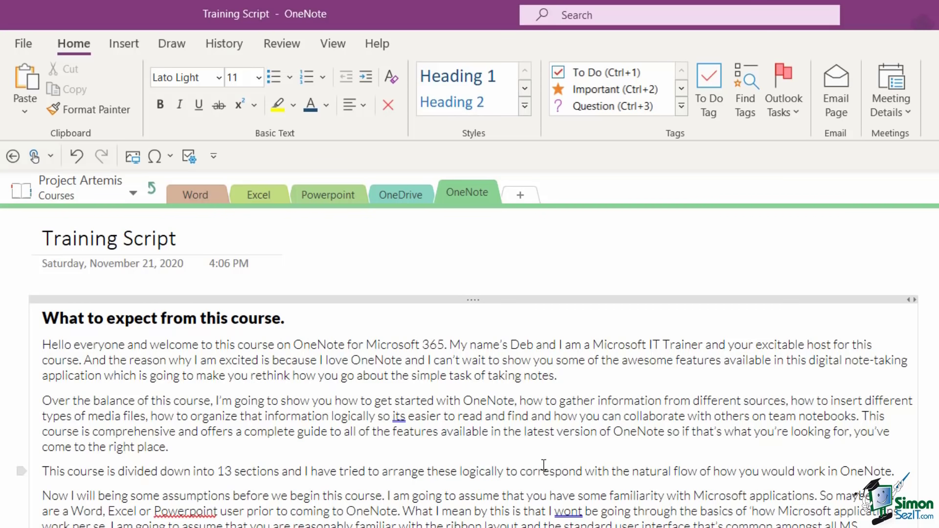
# Highlight the trainer's self-introduction, up to "Microsoft IT Trainer", in bright green in the "Hello everyone" paragraph
pyautogui.moveTo(448, 344); pyautogui.dragTo(707, 342)
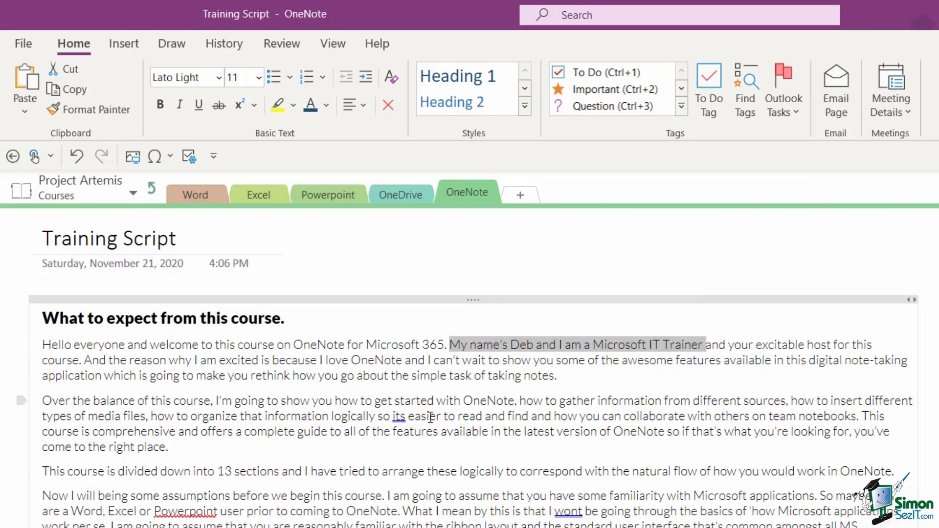
pyautogui.click(294, 105)
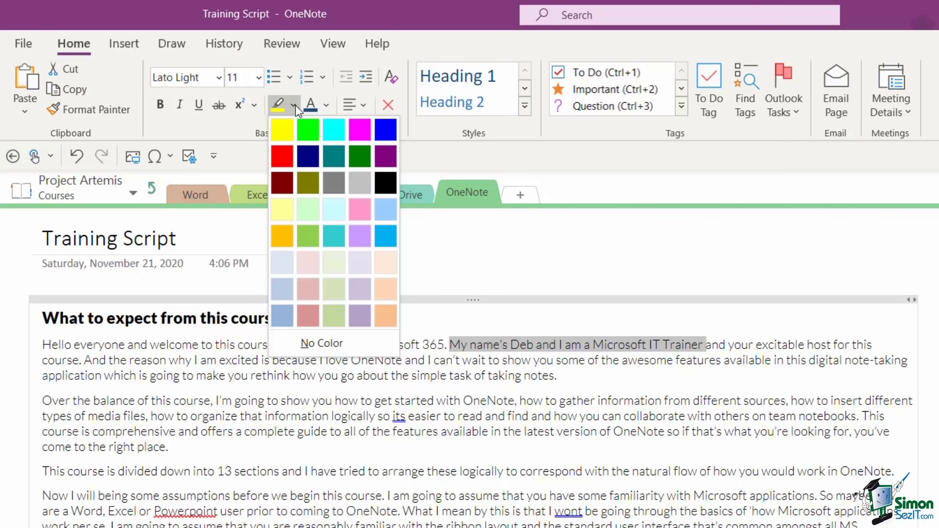
pyautogui.click(307, 131)
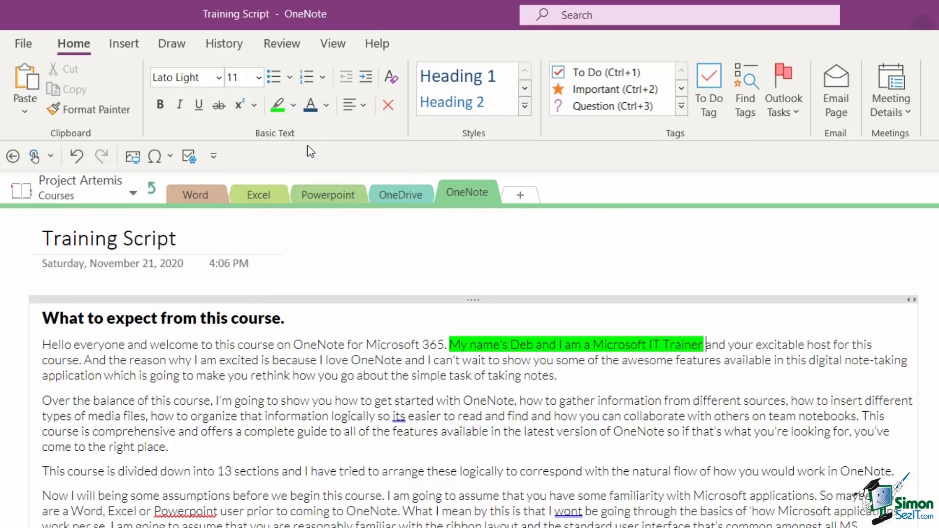
# Remove the green highlight from the trainer's self-introduction in the "Hello everyone" paragraph
pyautogui.moveTo(704, 344); pyautogui.dragTo(445, 344)
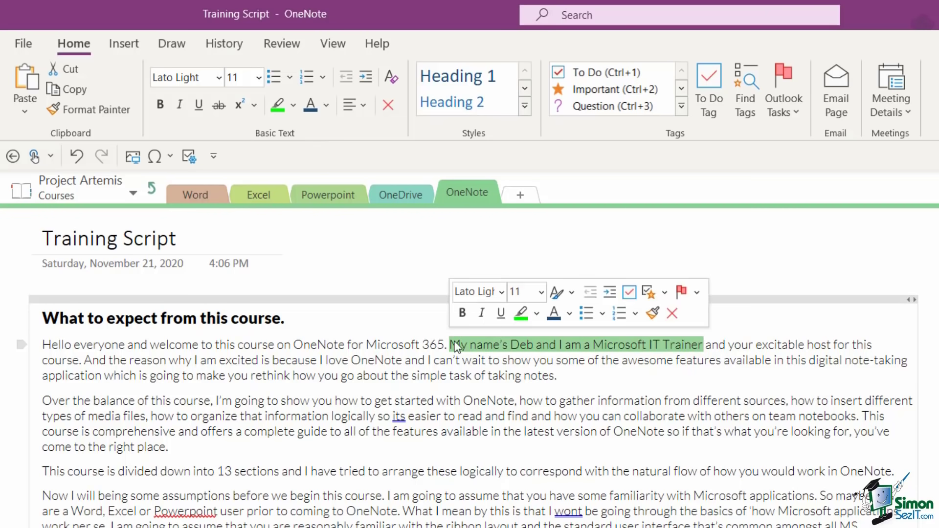
pyautogui.click(293, 105)
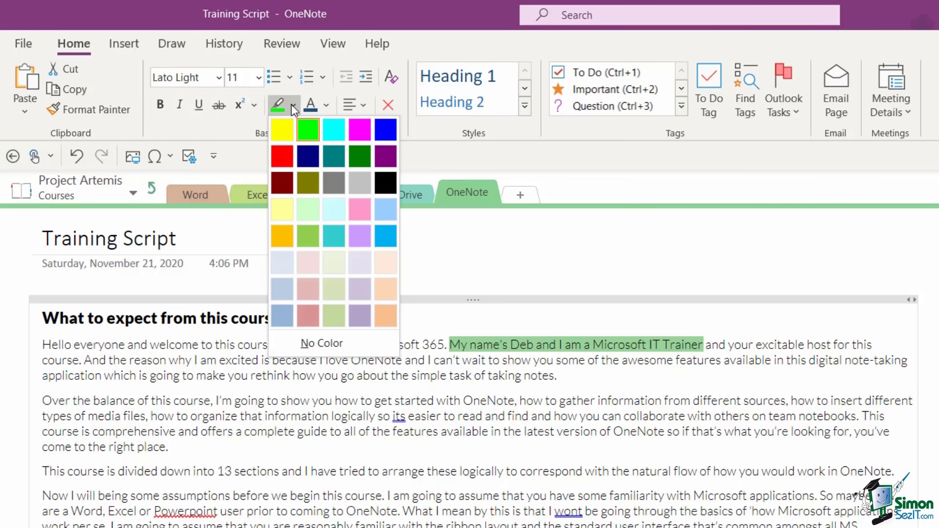
pyautogui.click(316, 351)
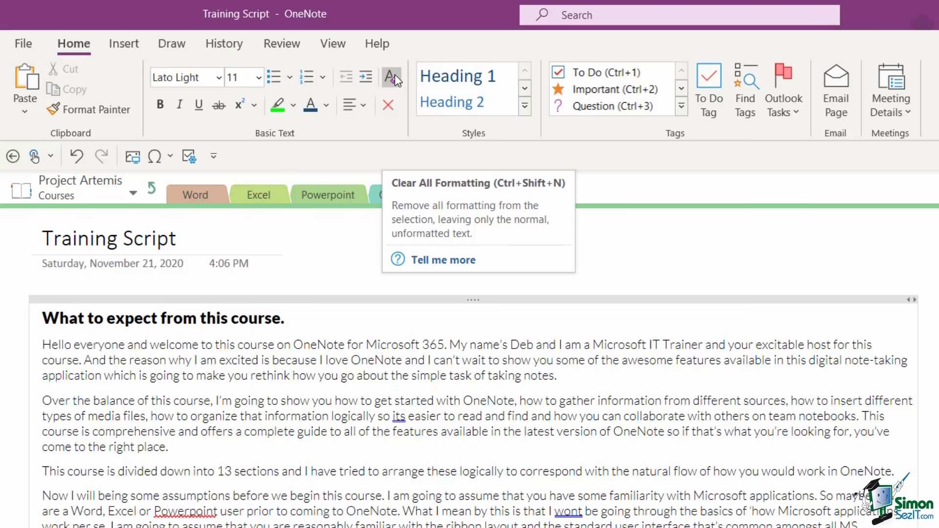
# Apply a custom muted purple font color to the whole "Hello everyone" paragraph, and undo the color change
pyautogui.moveTo(562, 375); pyautogui.dragTo(41, 345)
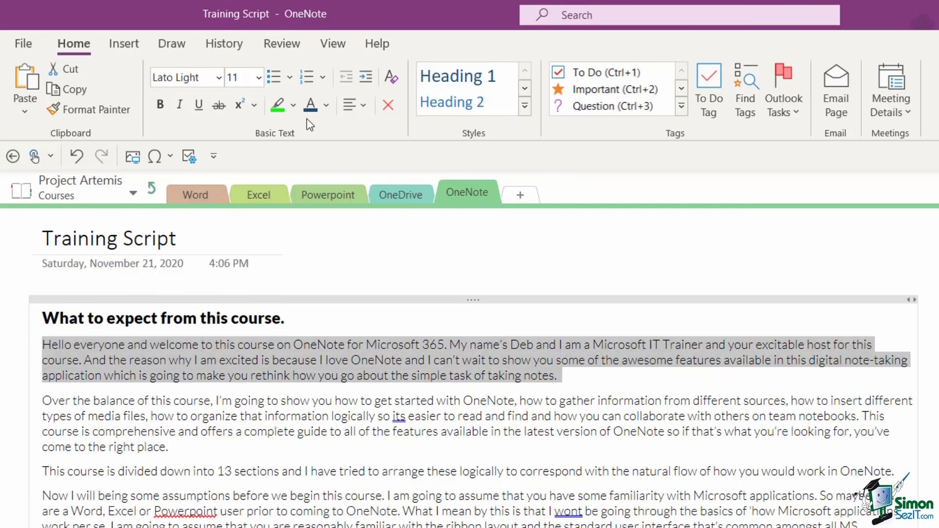
pyautogui.click(327, 105)
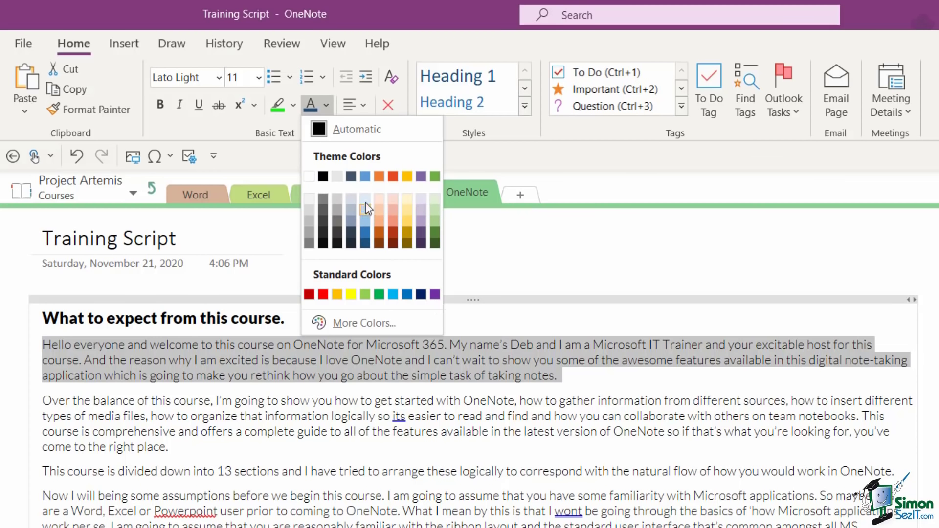
pyautogui.click(362, 323)
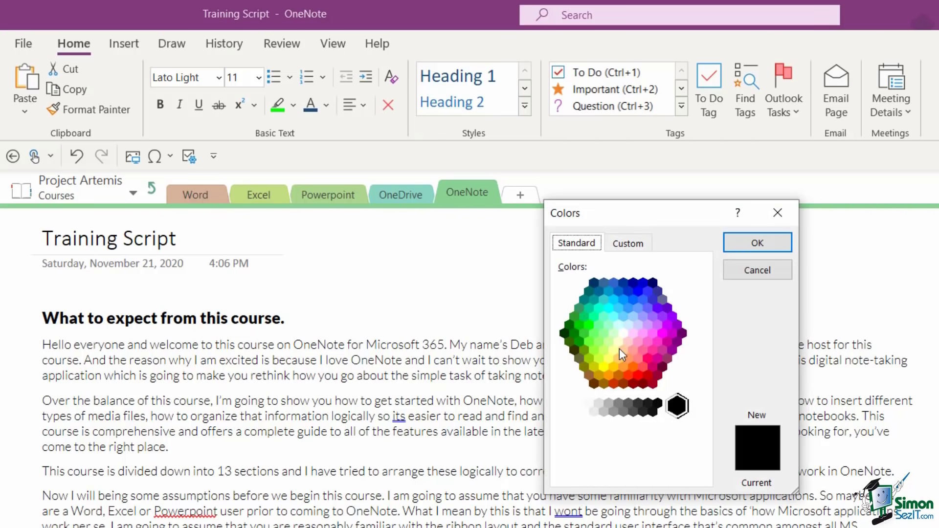
pyautogui.click(629, 243)
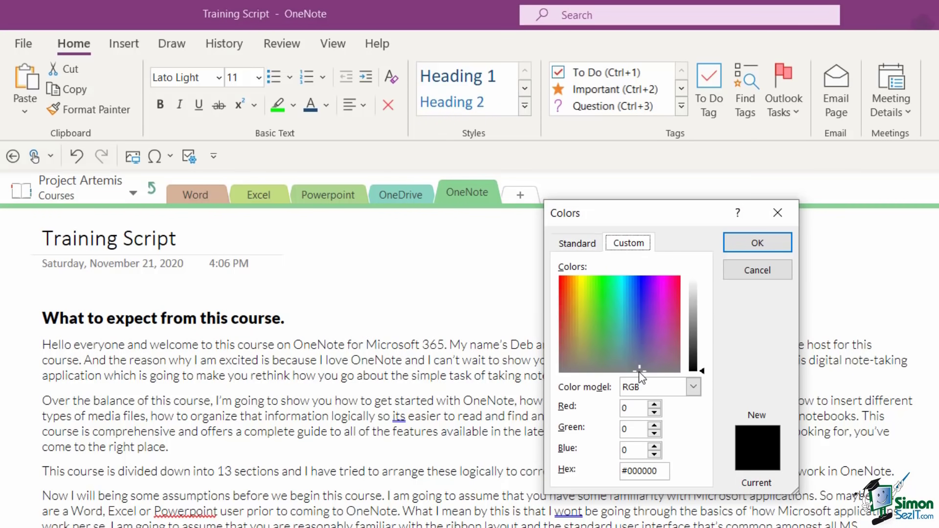
pyautogui.click(634, 332)
pyautogui.moveTo(630, 332)
pyautogui.mouseDown()
pyautogui.moveTo(647, 327)
pyautogui.moveTo(612, 325)
pyautogui.moveTo(635, 315)
pyautogui.moveTo(630, 330)
pyautogui.moveTo(643, 336)
pyautogui.mouseUp()
pyautogui.moveTo(703, 374); pyautogui.dragTo(702, 318)
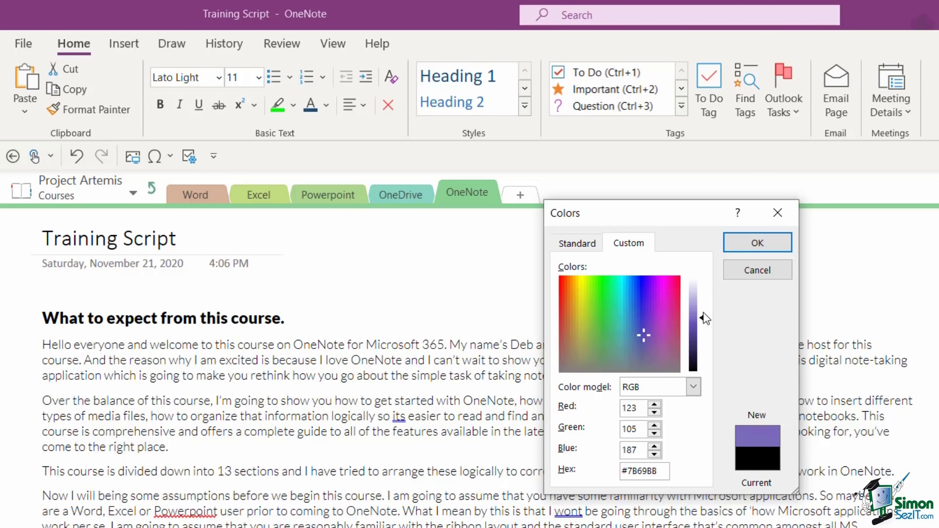
pyautogui.moveTo(704, 315)
pyautogui.mouseDown()
pyautogui.moveTo(702, 301)
pyautogui.moveTo(704, 320)
pyautogui.mouseUp()
pyautogui.click(775, 245)
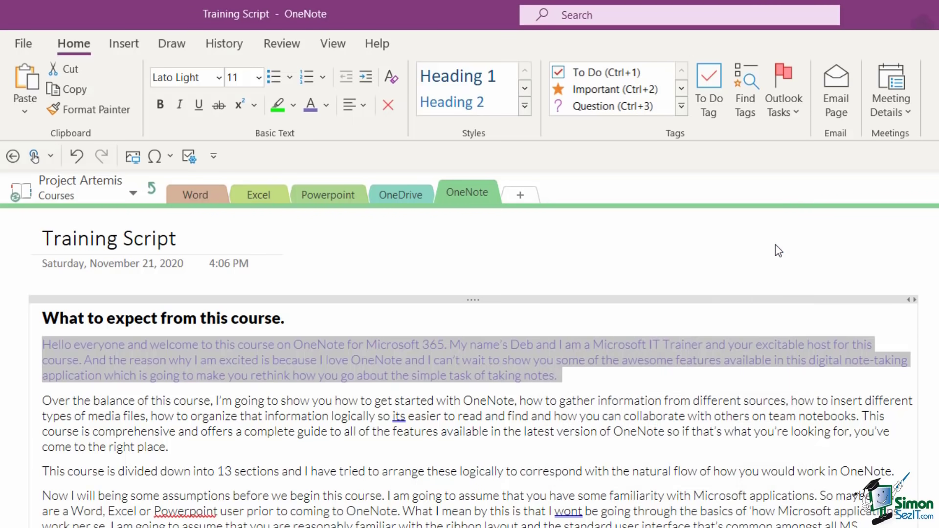
pyautogui.click(699, 405)
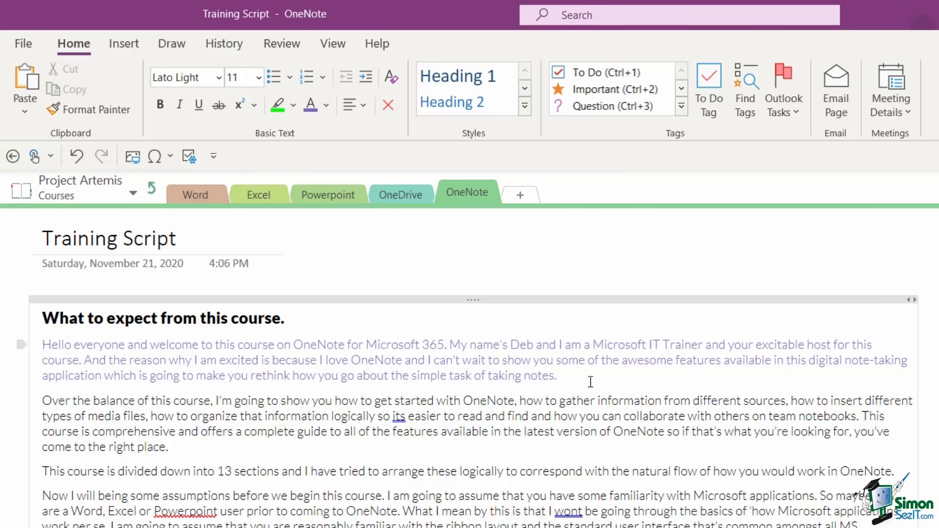
pyautogui.hotkey('ctrl', 'z')
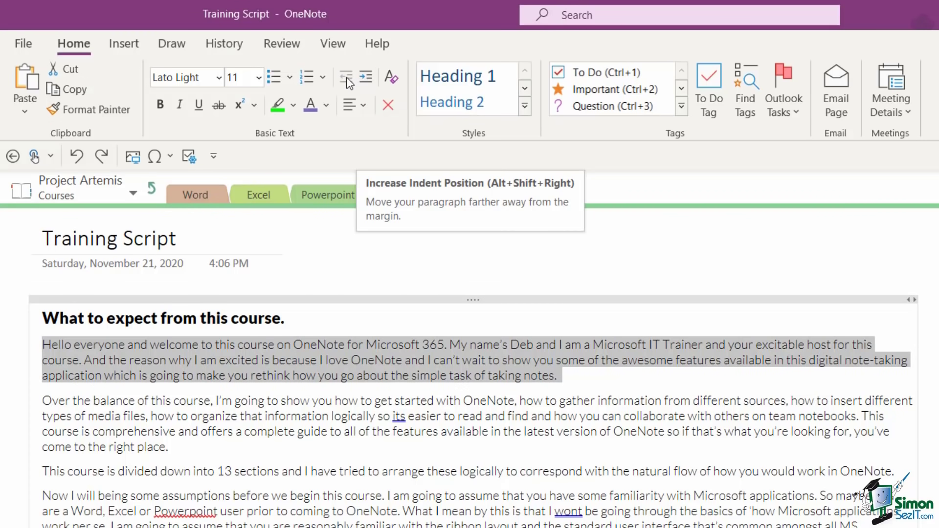
# Increase the indent of the "Hello everyone" and "Over the balance of this course" paragraphs by one level
pyautogui.click(410, 432)
pyautogui.moveTo(171, 446); pyautogui.dragTo(42, 344)
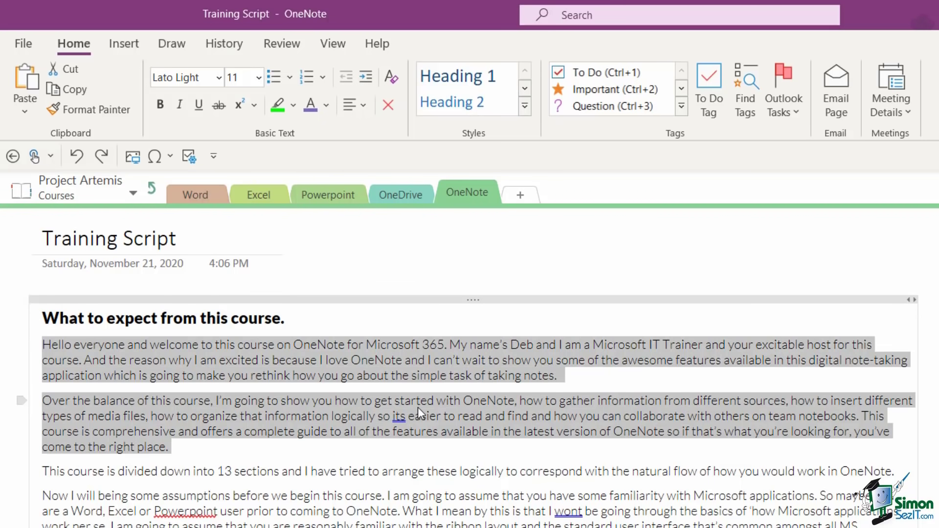
pyautogui.click(368, 80)
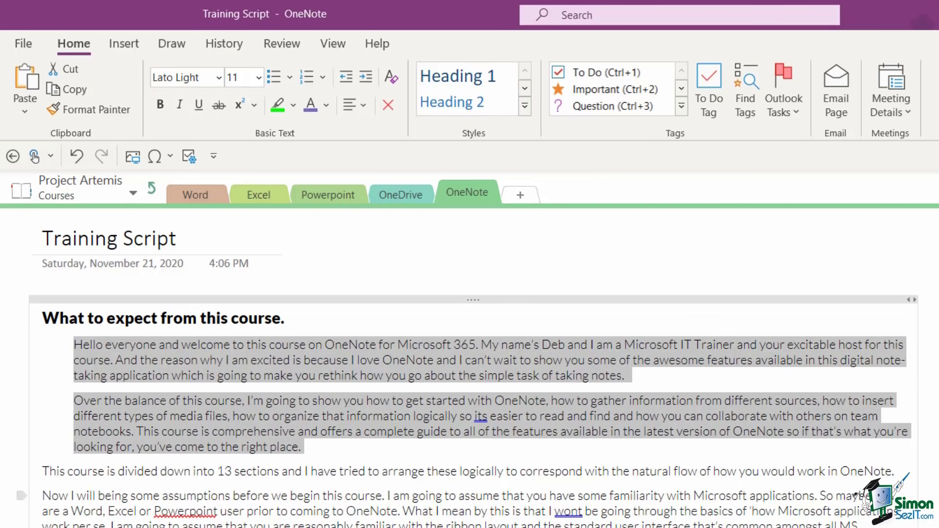
# Select both indented paragraphs below the "What to expect from this course." heading
pyautogui.click(302, 447)
pyautogui.moveTo(303, 446); pyautogui.dragTo(60, 345)
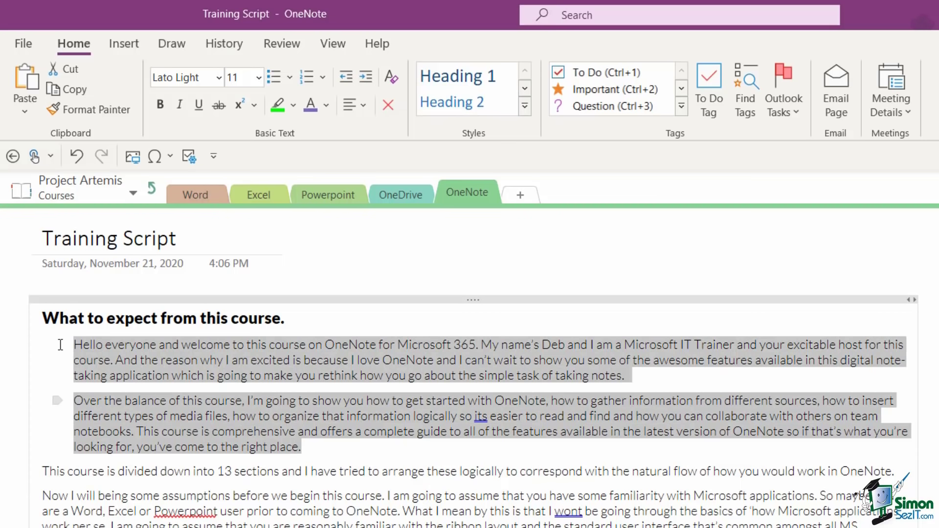
# Decrease the indent of the first two body paragraphs under the heading so they line up with the rest
pyautogui.click(348, 78)
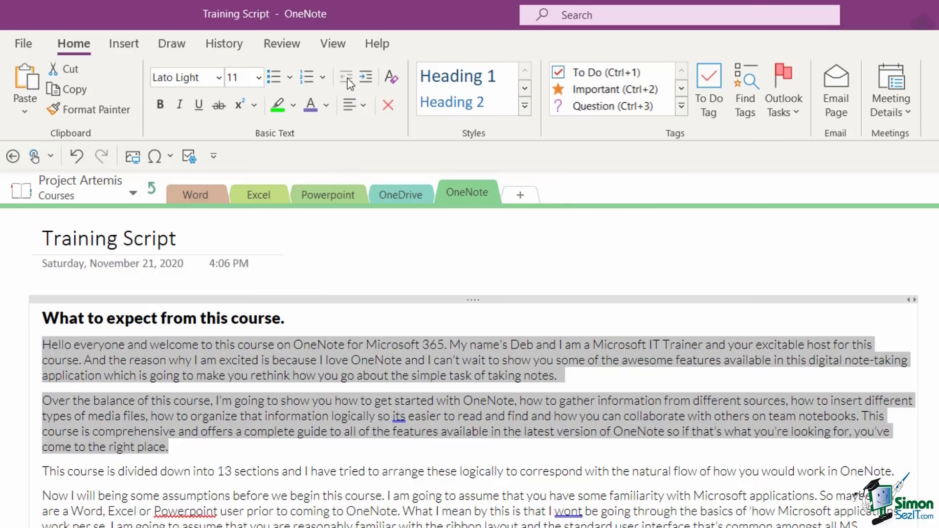
pyautogui.click(363, 104)
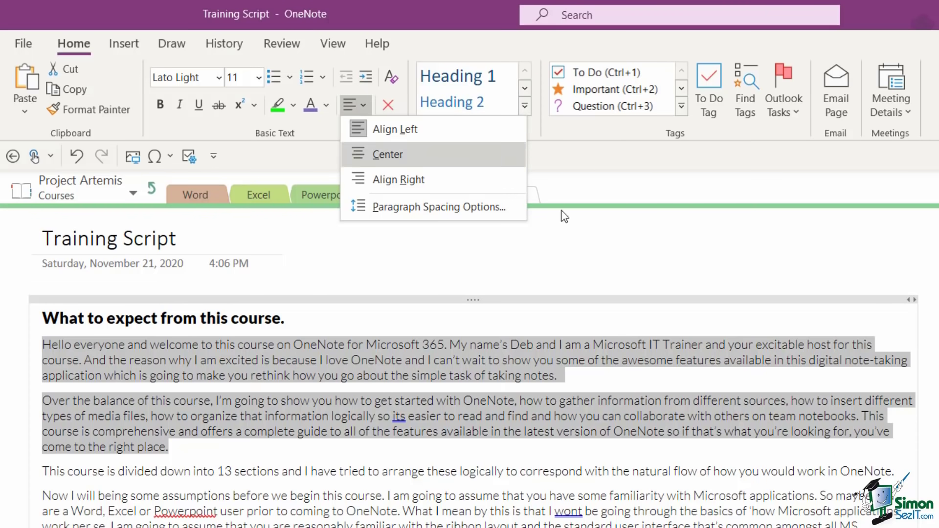
pyautogui.click(572, 257)
# Center-align all the text in the note container
pyautogui.click(496, 298)
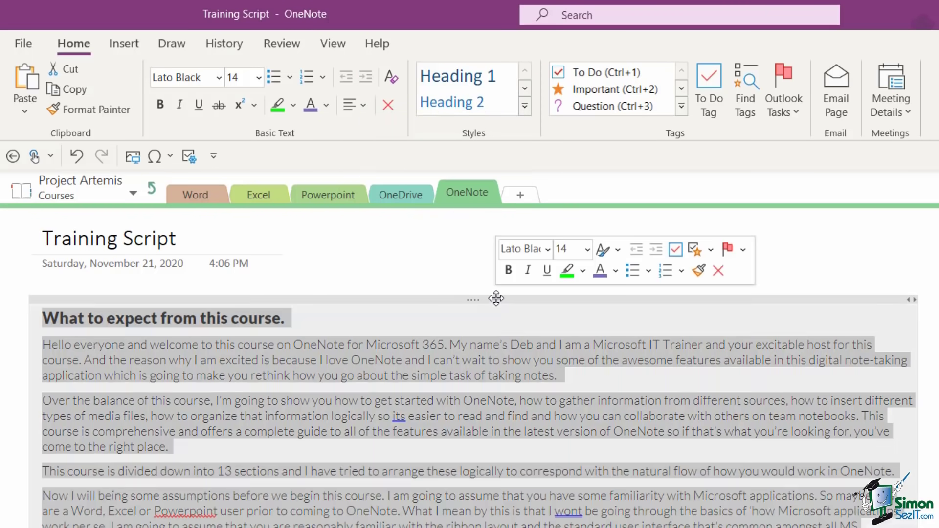
pyautogui.click(364, 104)
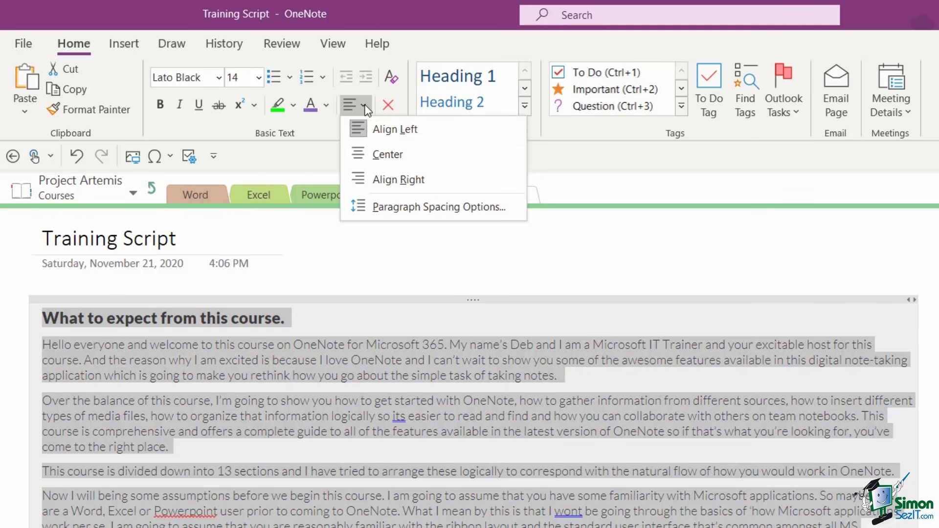
pyautogui.click(390, 154)
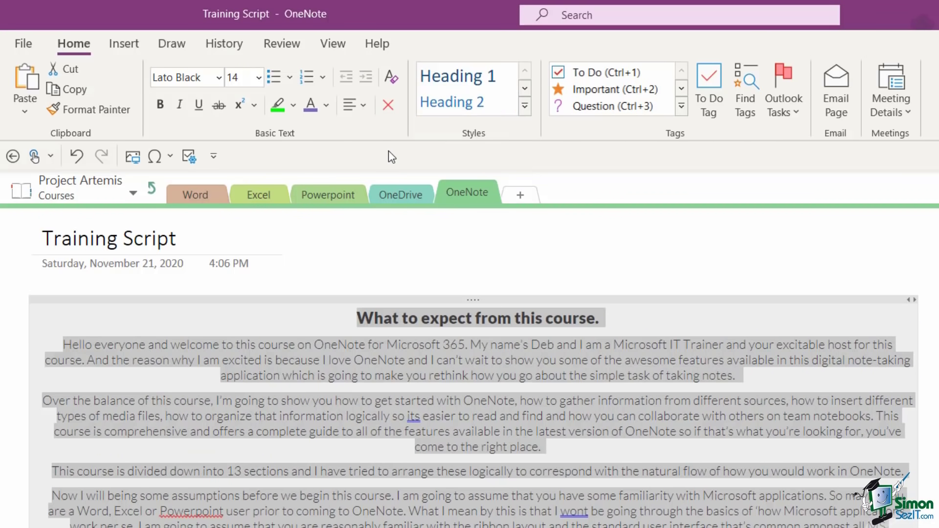
pyautogui.click(756, 436)
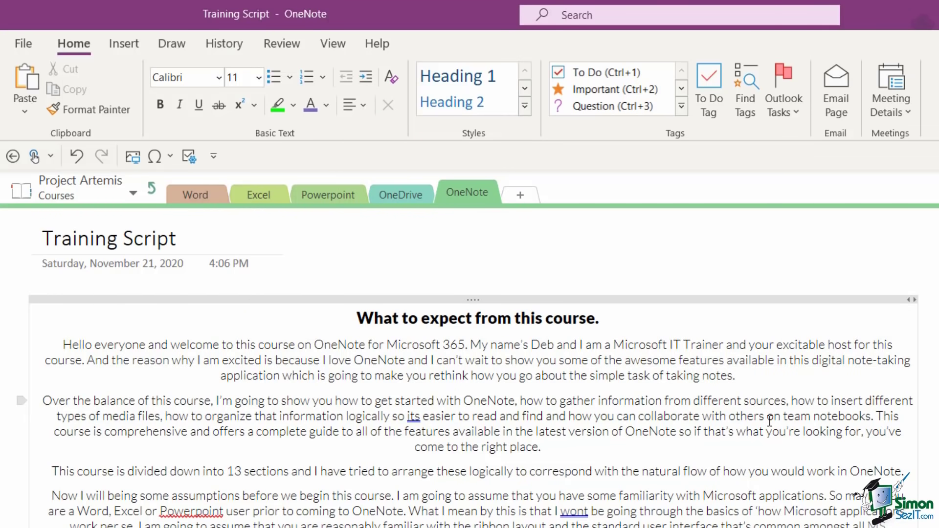
# Right-align all the text in the note container and move the container to the right and slightly up on the page
pyautogui.click(690, 301)
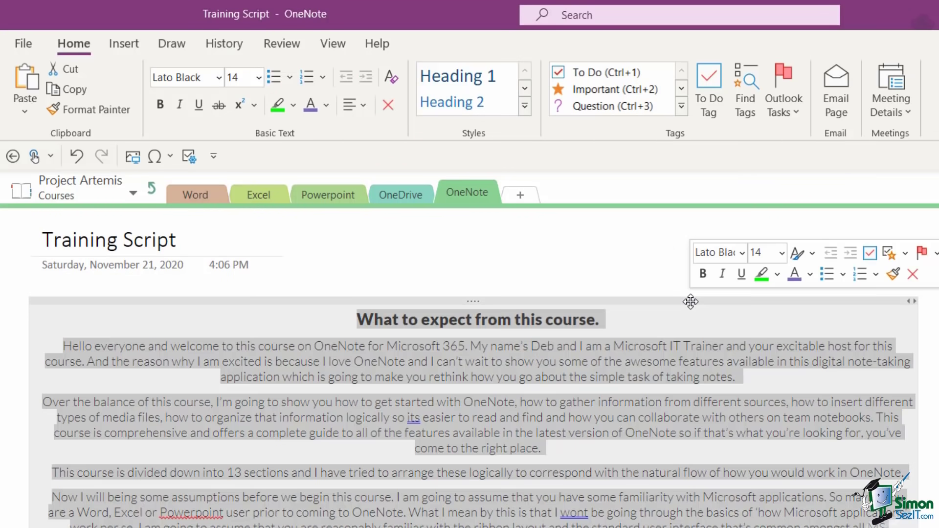
pyautogui.click(360, 106)
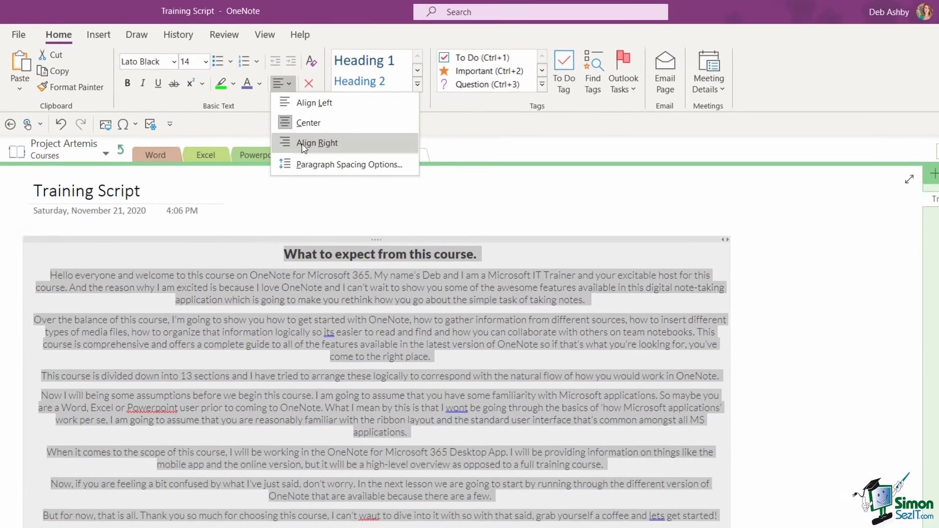
pyautogui.click(305, 143)
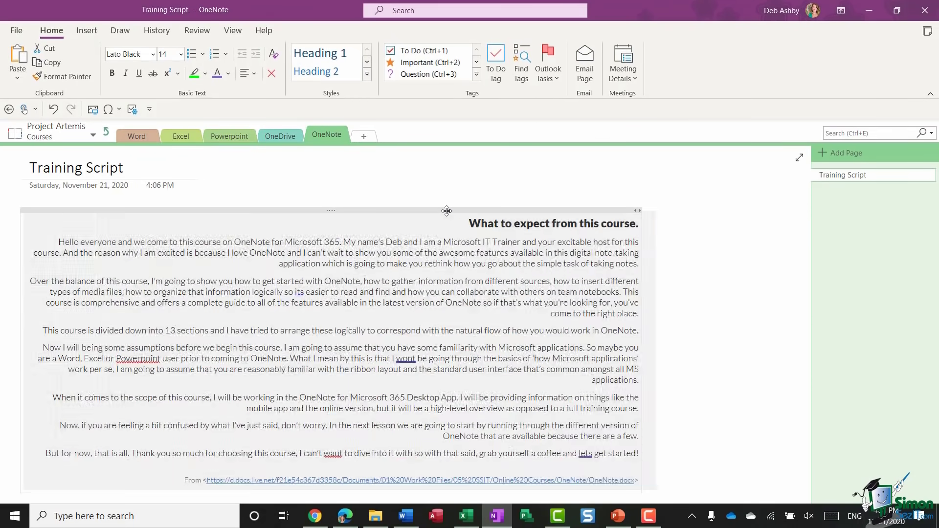
pyautogui.moveTo(446, 211); pyautogui.dragTo(578, 196)
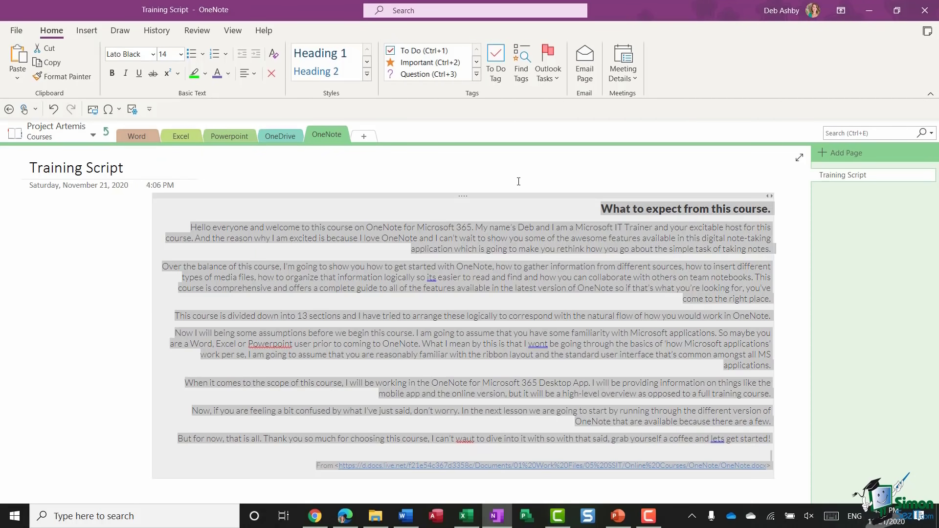
pyautogui.click(519, 177)
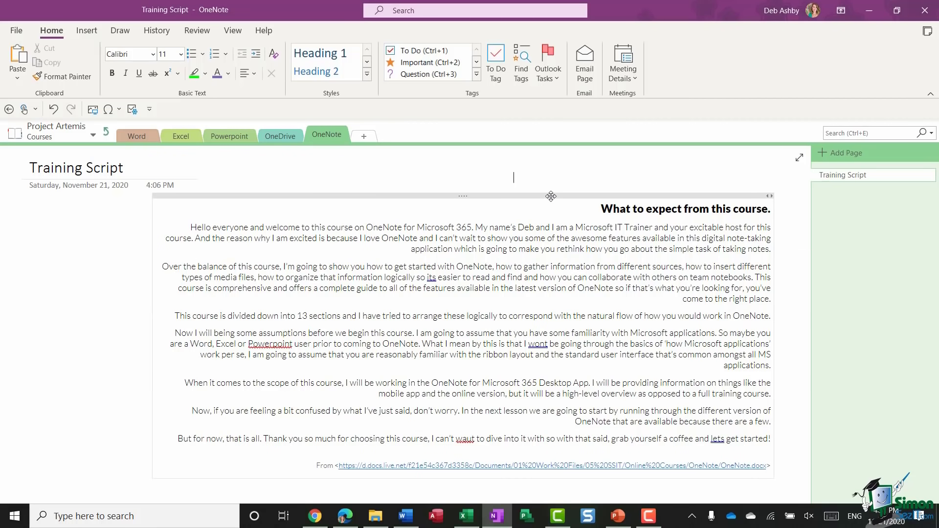
# Undo the container move, the right alignment and the centering of the note text
pyautogui.hotkey('ctrl', 'z')
pyautogui.hotkey('ctrl', 'z')
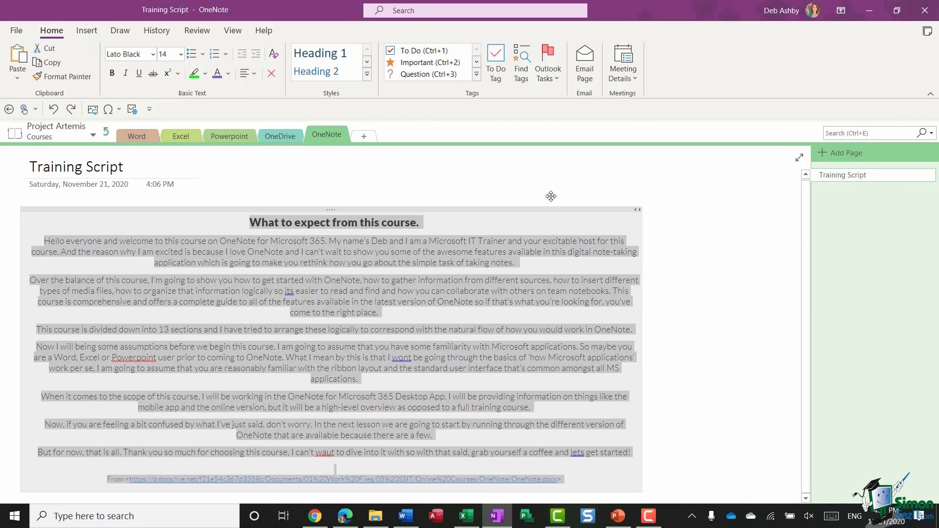
pyautogui.hotkey('ctrl', 'z')
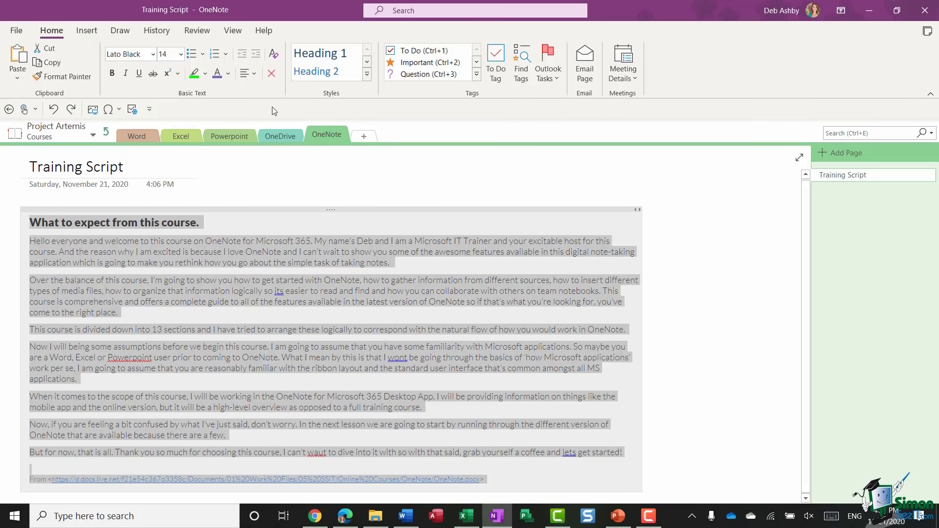
pyautogui.click(248, 73)
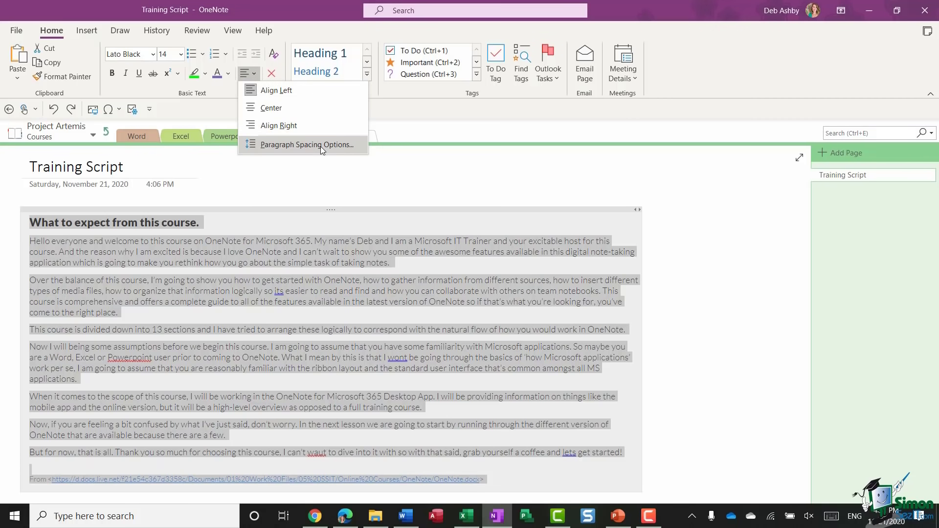
pyautogui.click(414, 185)
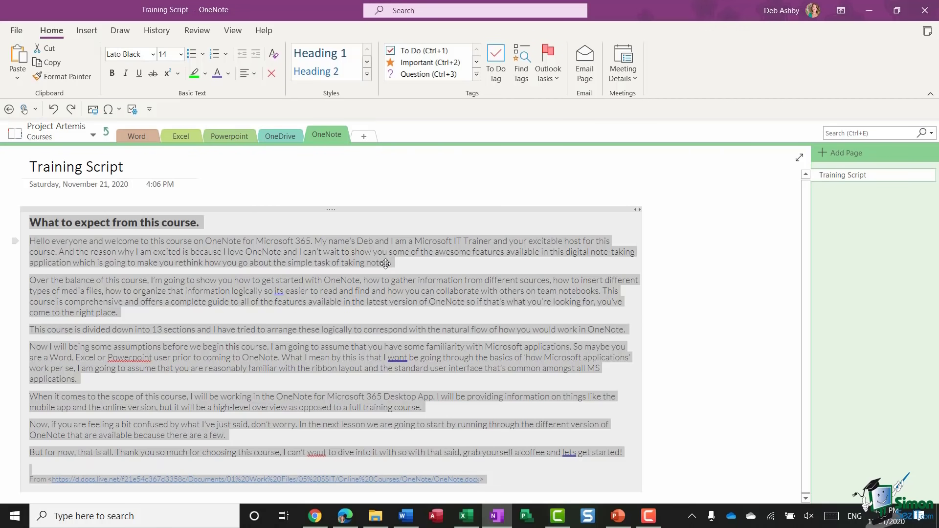
pyautogui.click(401, 264)
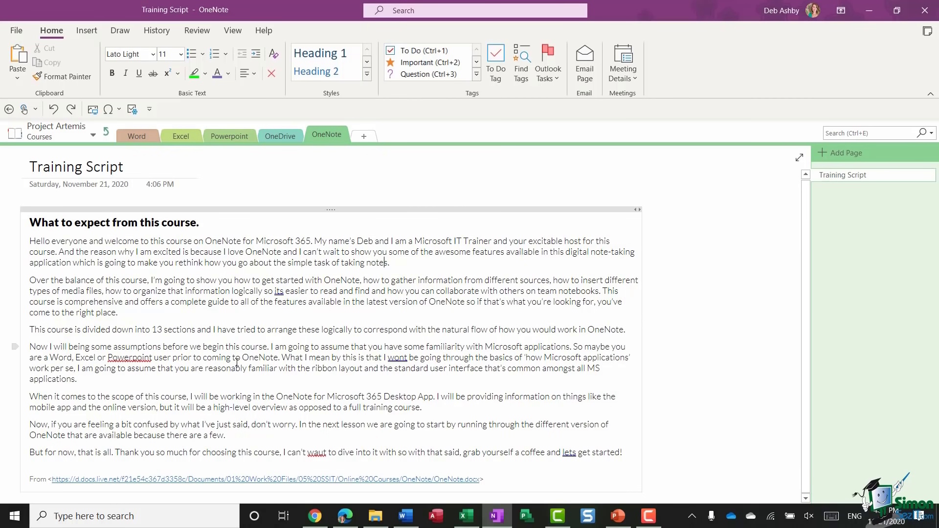
# Set the paragraph spacing after to 20 for all the text in the note container
pyautogui.click(394, 210)
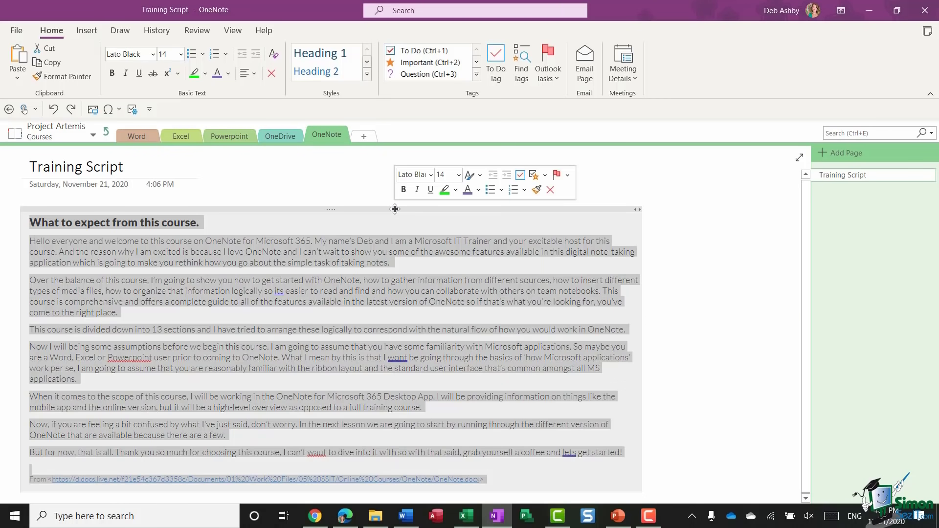
pyautogui.click(257, 73)
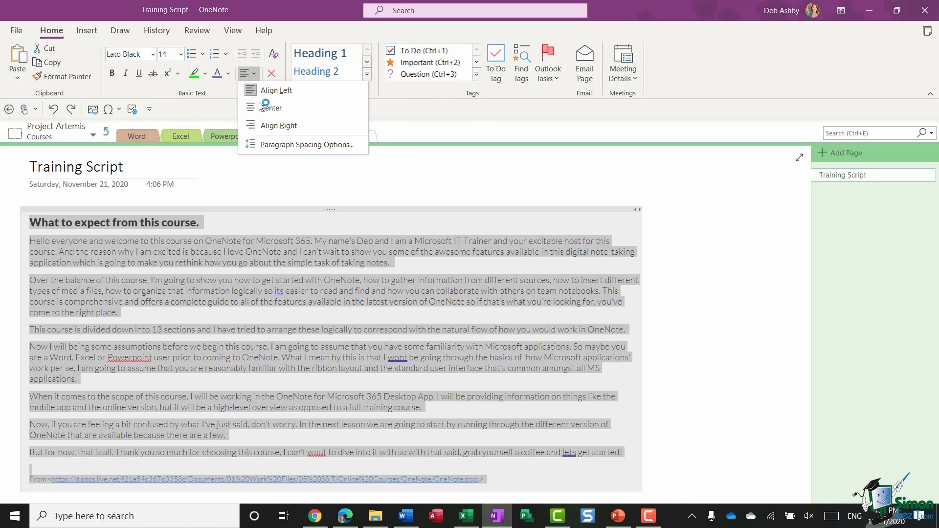
pyautogui.click(267, 146)
pyautogui.click(314, 146)
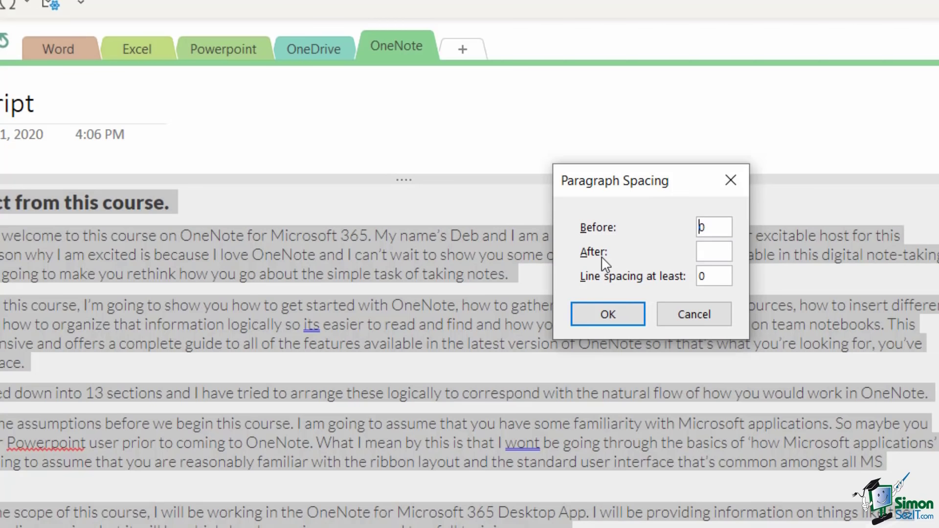
pyautogui.press('Tab')
pyautogui.write('20')
pyautogui.click(621, 316)
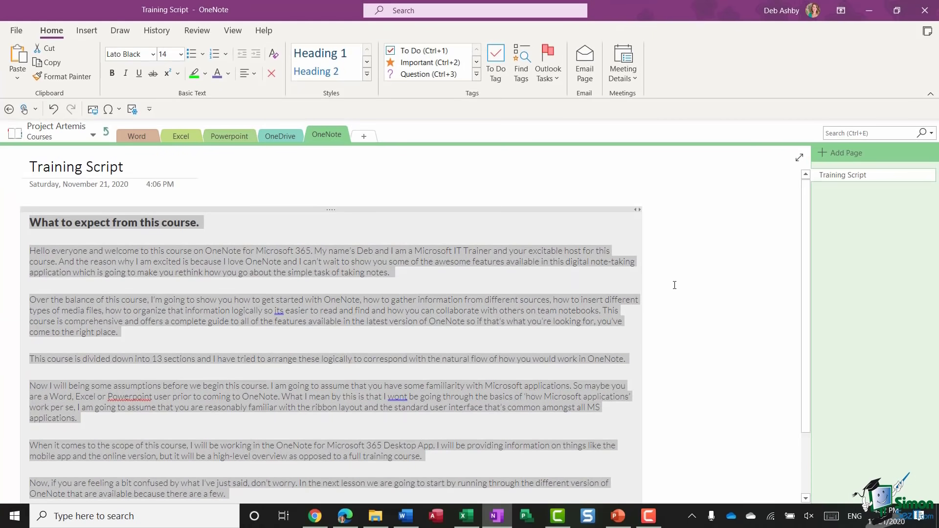
pyautogui.click(674, 285)
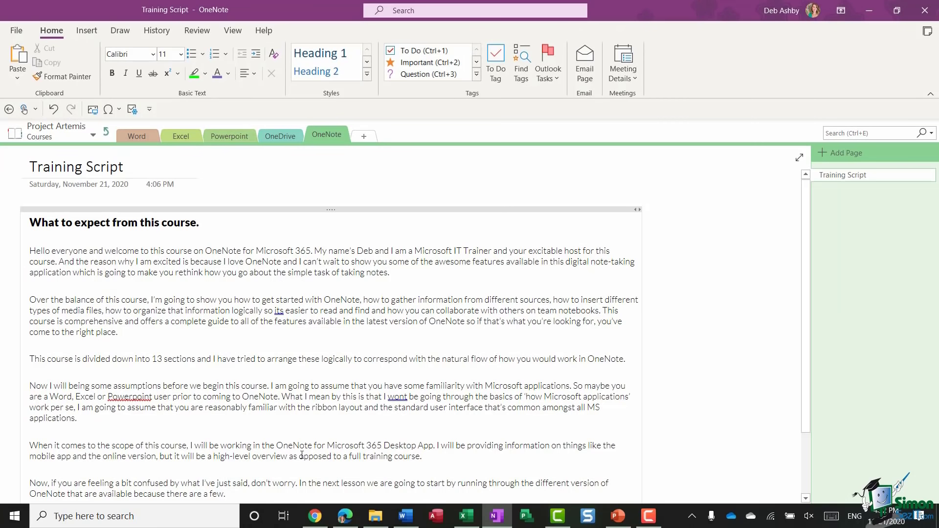
# Delete the paragraph that begins "Over the balance of this course"
pyautogui.click(317, 441)
pyautogui.click(14, 300)
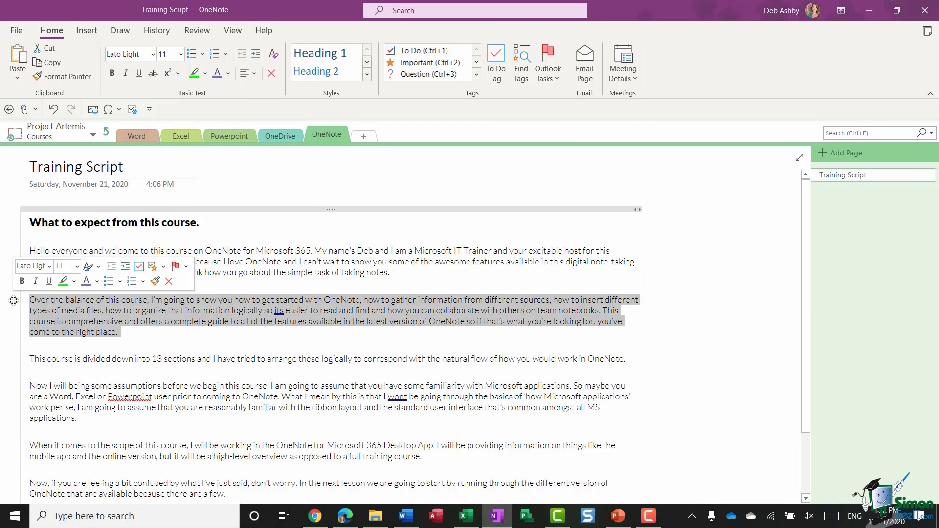
pyautogui.click(272, 74)
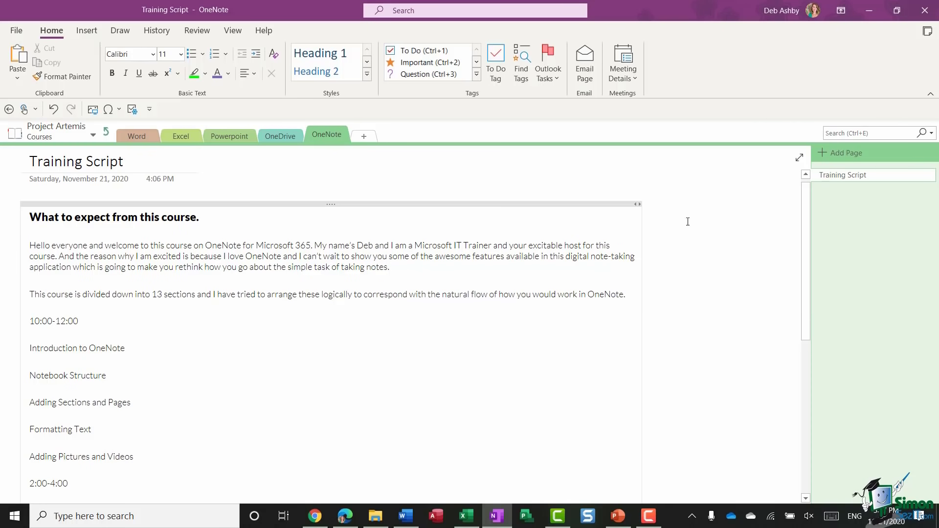
# Make the two time headings, 10:00-12:00 and 2:00-4:00, bold together
pyautogui.moveTo(809, 204)
pyautogui.mouseDown()
pyautogui.moveTo(808, 239)
pyautogui.moveTo(808, 209)
pyautogui.mouseUp()
pyautogui.click(308, 306)
pyautogui.scroll(-3, 308, 307)
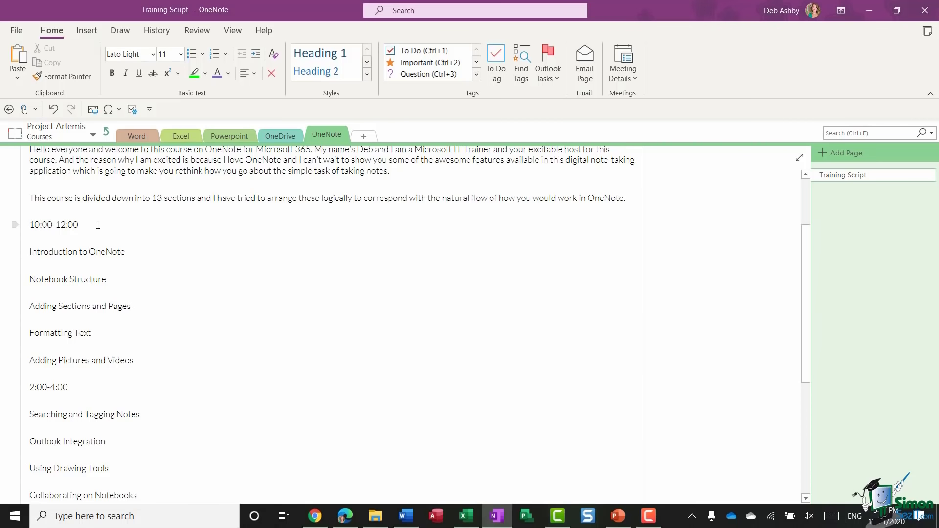
pyautogui.scroll(-3, 159, 270)
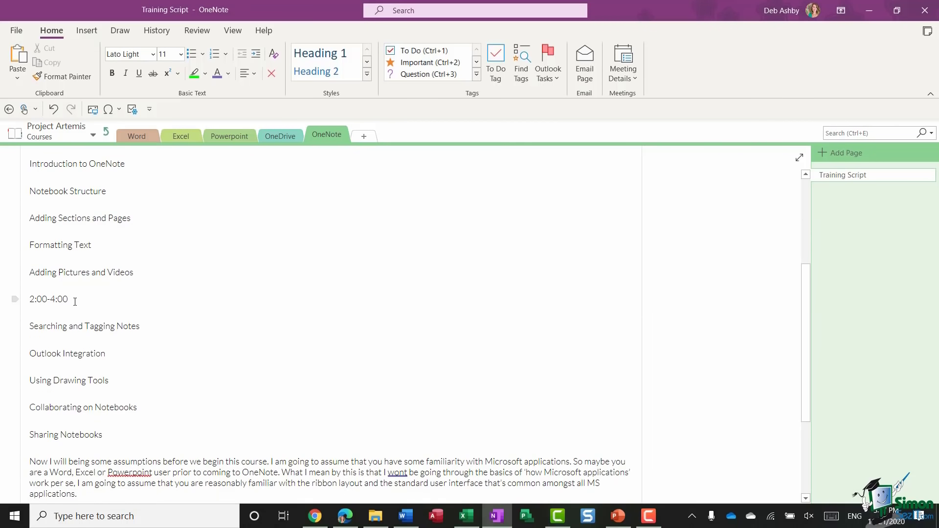
pyautogui.scroll(3, 227, 293)
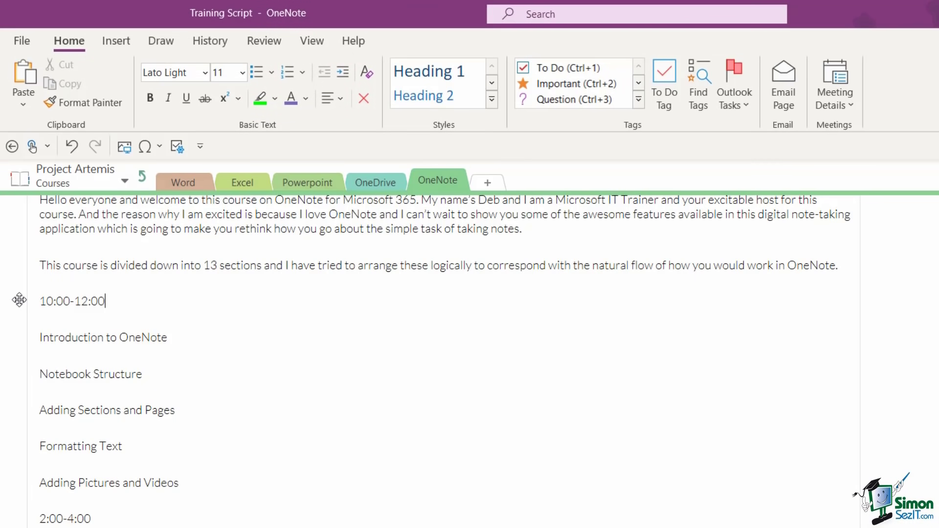
pyautogui.click(17, 300)
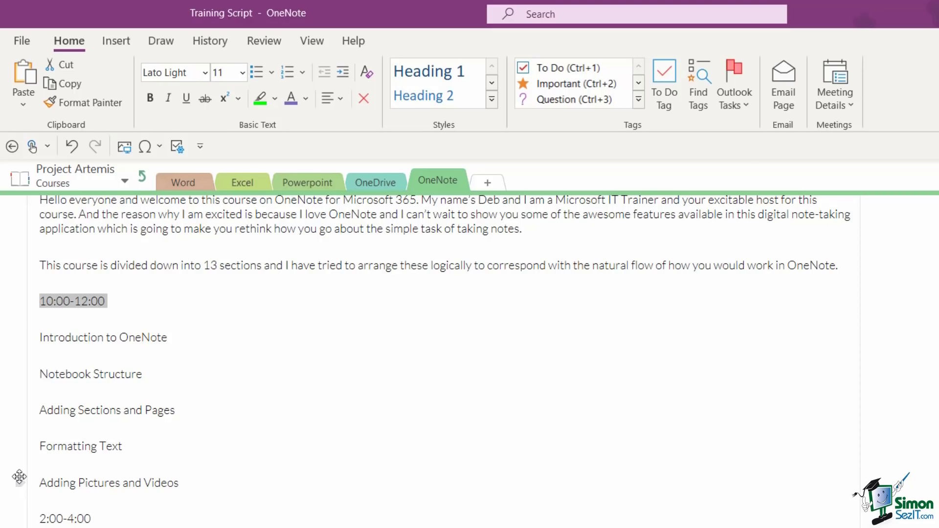
pyautogui.click(20, 518)
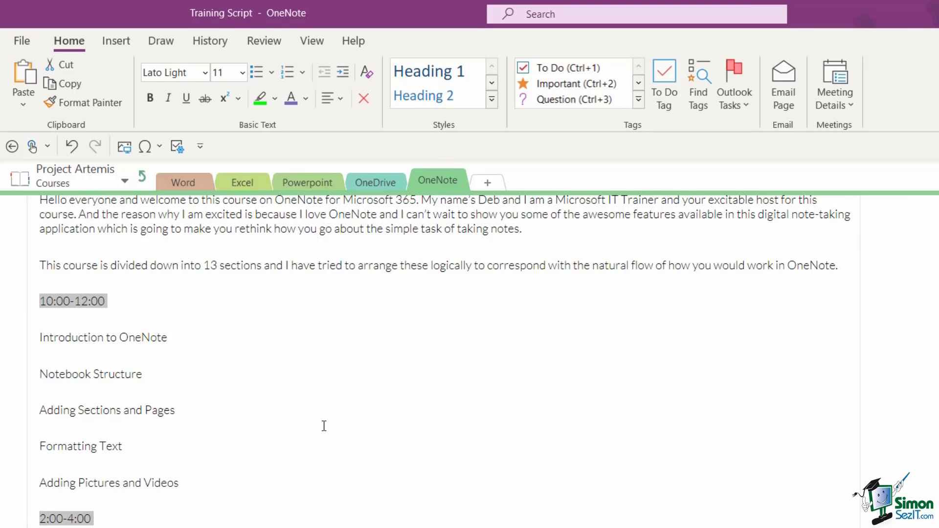
pyautogui.click(151, 98)
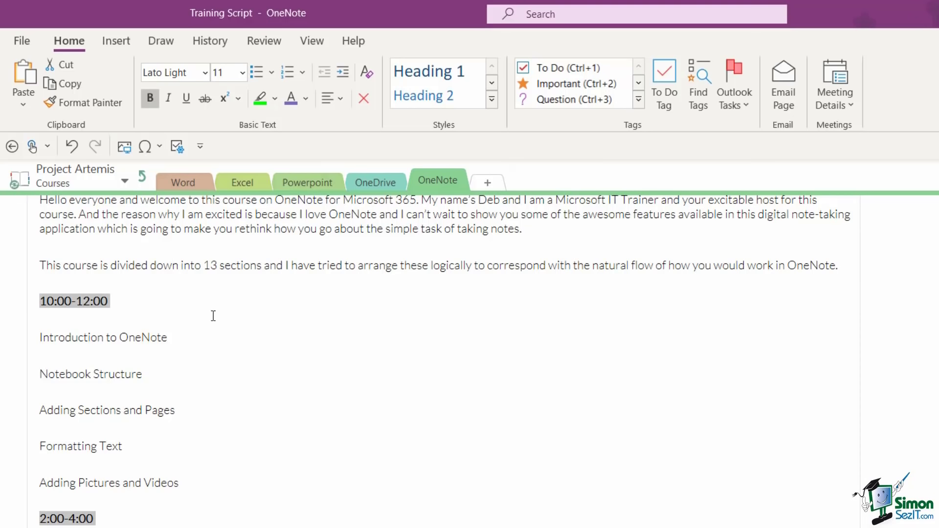
# Apply small filled square bullets to the five topics from Introduction to OneNote through Adding Pictures and Videos
pyautogui.click(99, 373)
pyautogui.moveTo(187, 483); pyautogui.dragTo(38, 342)
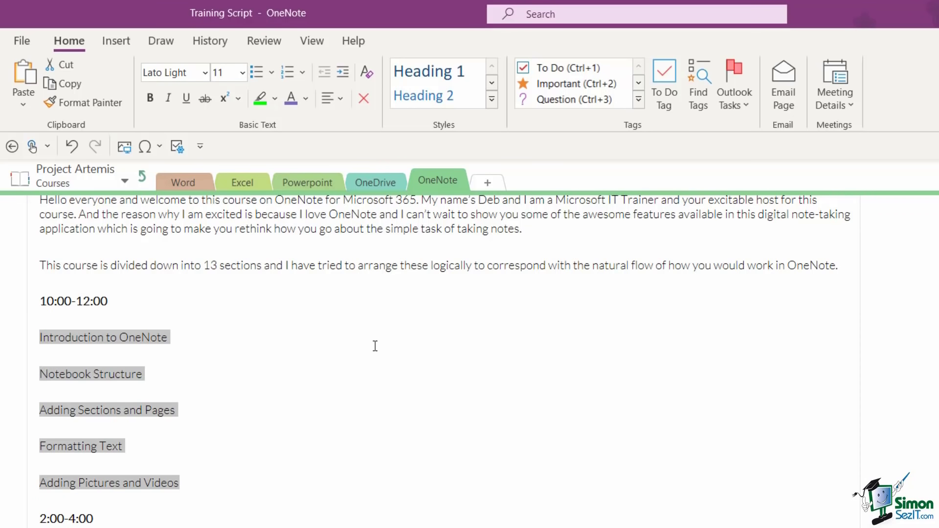
pyautogui.click(154, 501)
pyautogui.moveTo(197, 484); pyautogui.dragTo(30, 332)
pyautogui.click(273, 71)
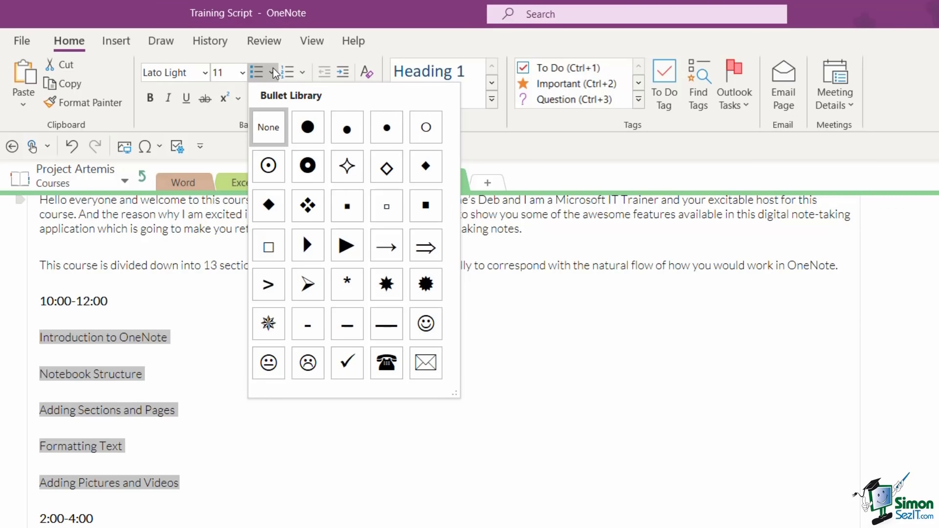
pyautogui.click(349, 208)
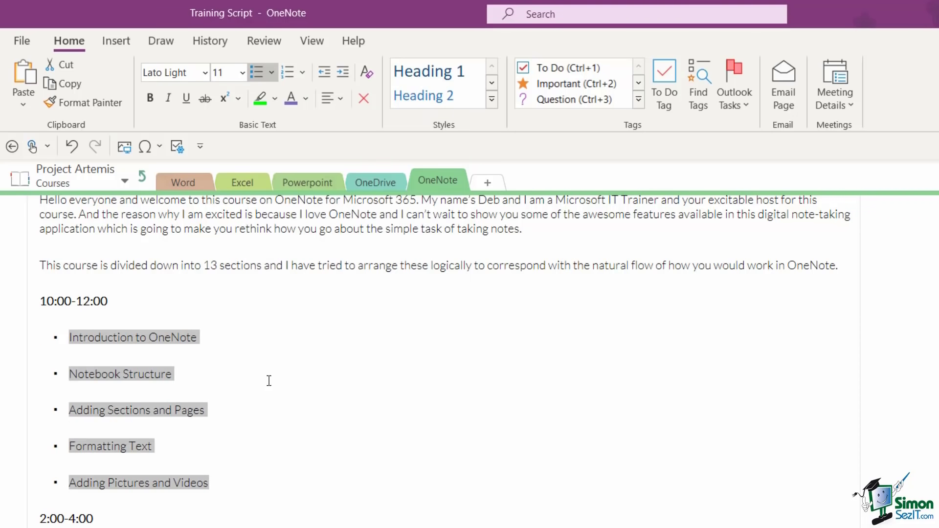
pyautogui.click(413, 365)
# Apply lowercase Roman numeral numbering (i., ii., iii.) to the five topics from Searching and Tagging Notes through Sharing Notebooks
pyautogui.scroll(-5, 345, 353)
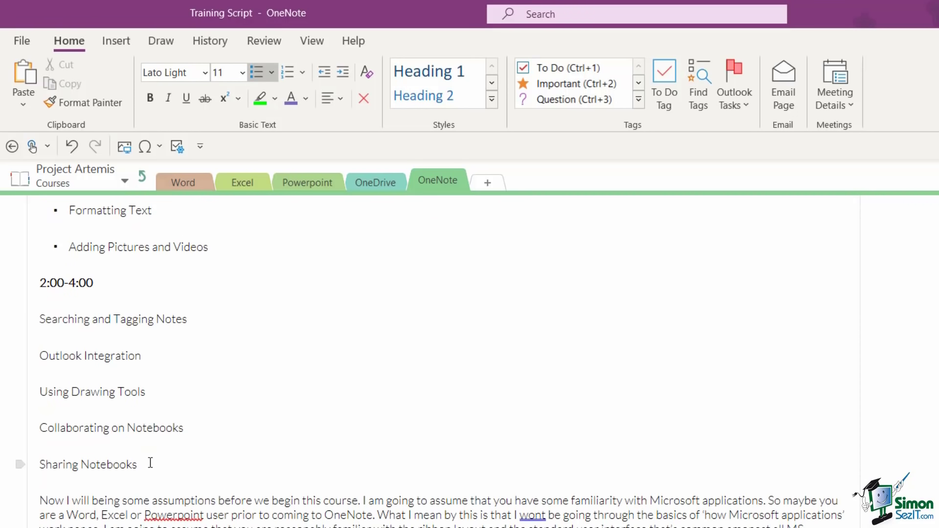
pyautogui.moveTo(144, 465); pyautogui.dragTo(31, 305)
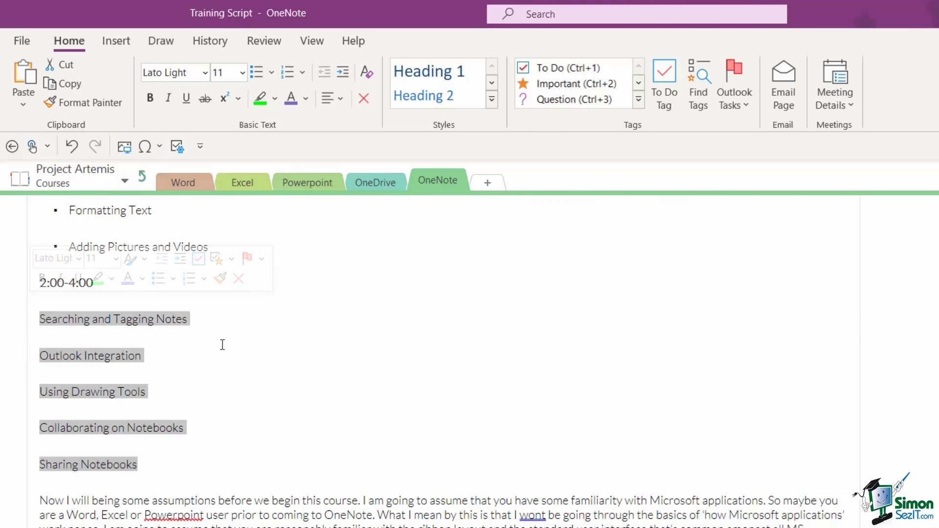
pyautogui.click(304, 75)
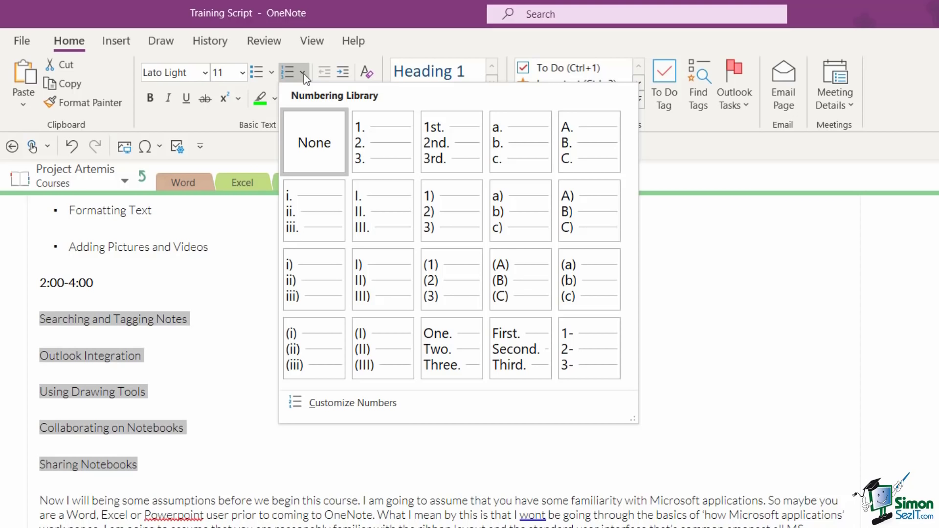
pyautogui.click(316, 220)
pyautogui.click(209, 387)
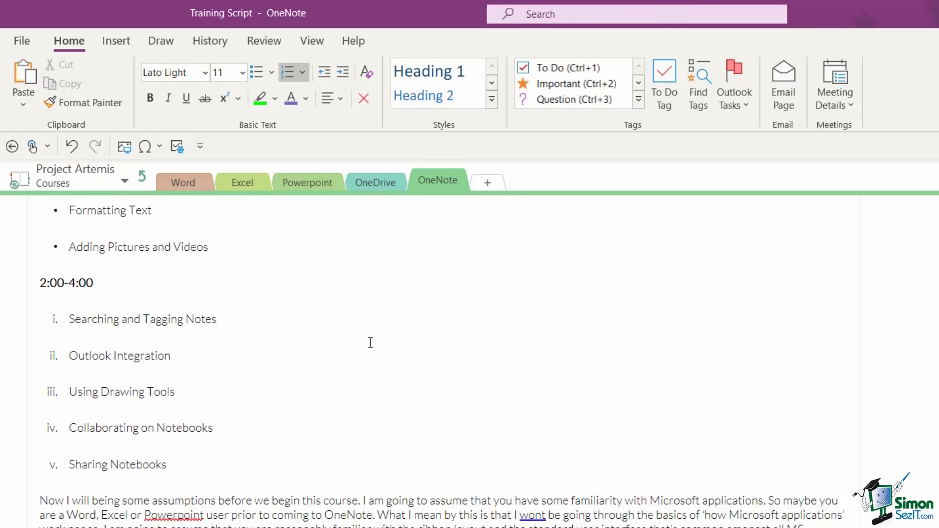
pyautogui.click(358, 346)
# Change the numbering style of the five topics under 2:00-4:00 to lowercase letters (a., b., c.)
pyautogui.click(55, 320)
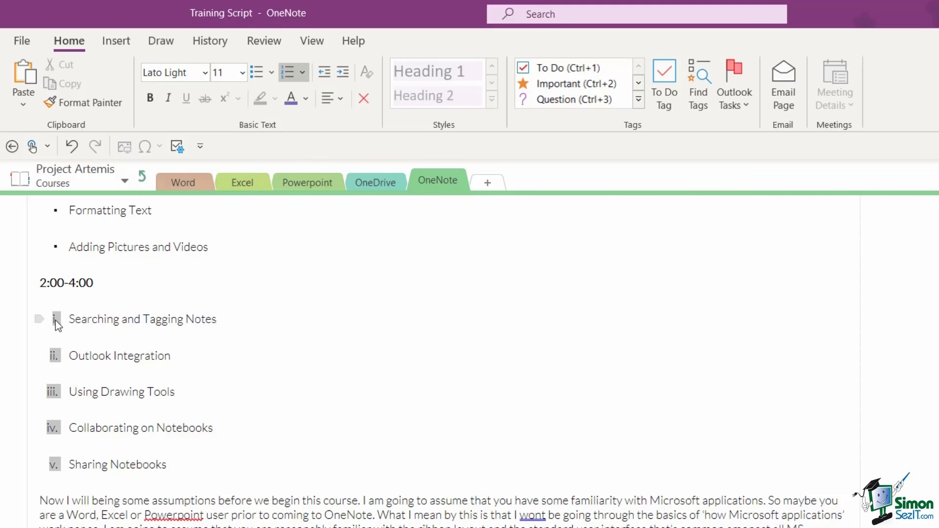
pyautogui.click(302, 74)
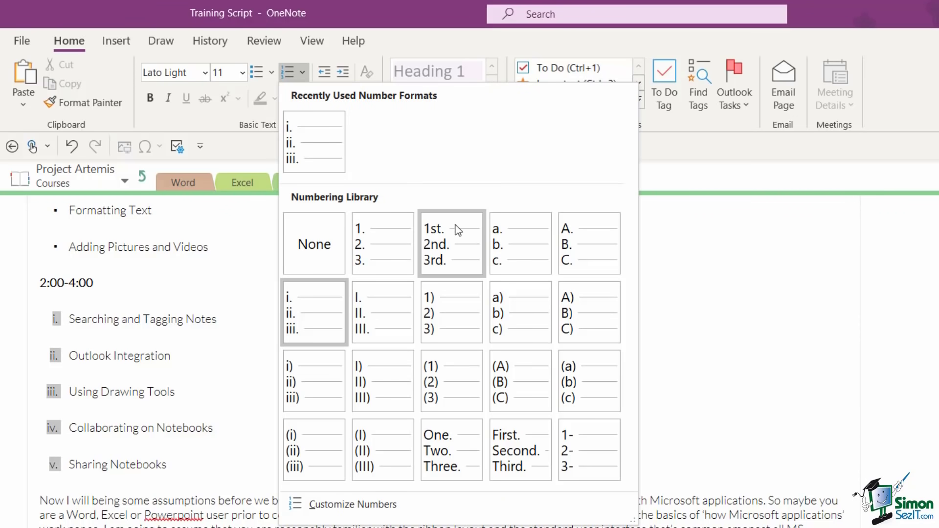
pyautogui.click(509, 250)
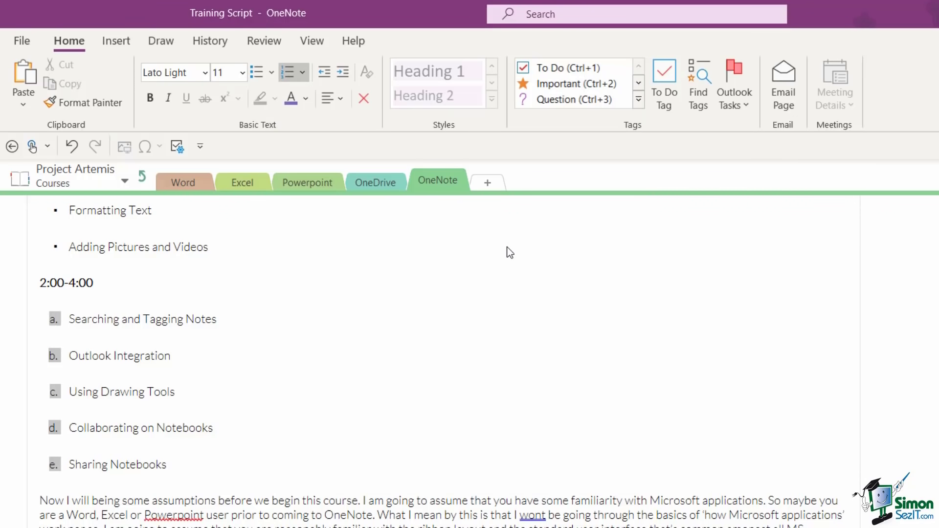
pyautogui.click(294, 370)
pyautogui.scroll(-1, 240, 397)
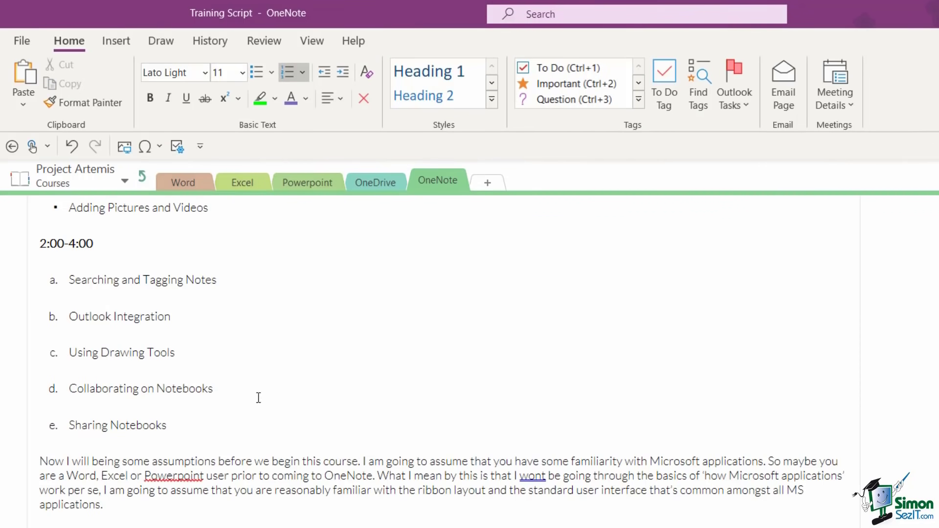
# Below Sharing Notebooks, add the unnumbered lines 4:00-6:00, Working with history, Recording Audio and Video, Versions and Managing Views
pyautogui.click(210, 426)
pyautogui.press('Return')
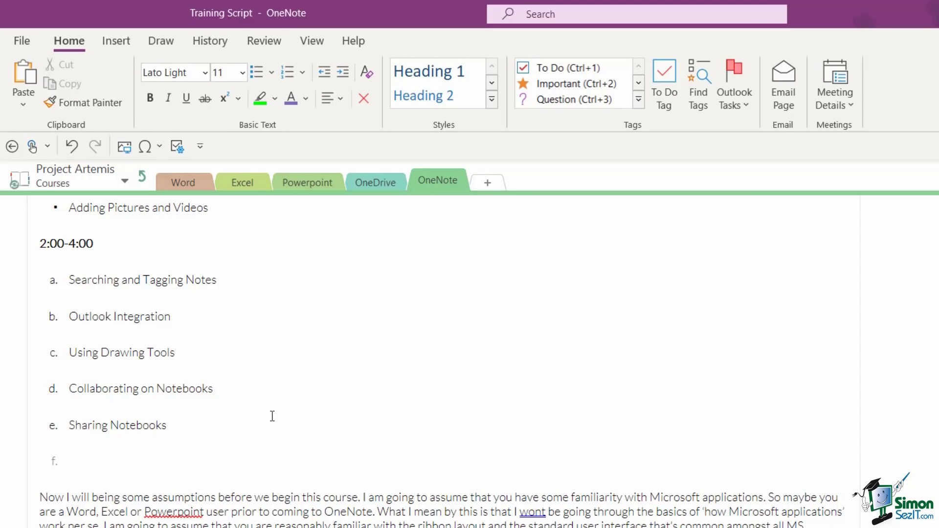
pyautogui.click(288, 75)
pyautogui.click(323, 70)
pyautogui.write('4:00-6:00')
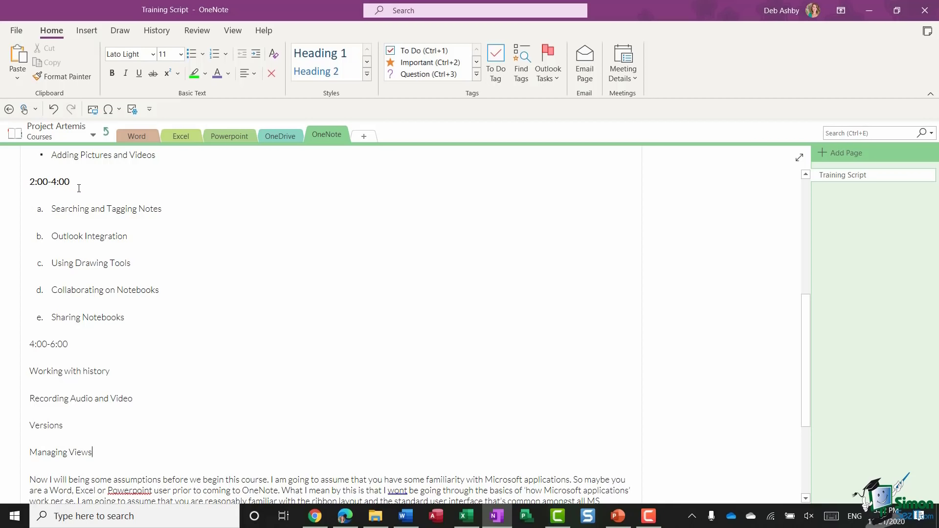
# Format the 2:00-4:00 heading in red, font size 18 and italic
pyautogui.click(130, 208)
pyautogui.click(27, 344)
pyautogui.click(14, 344)
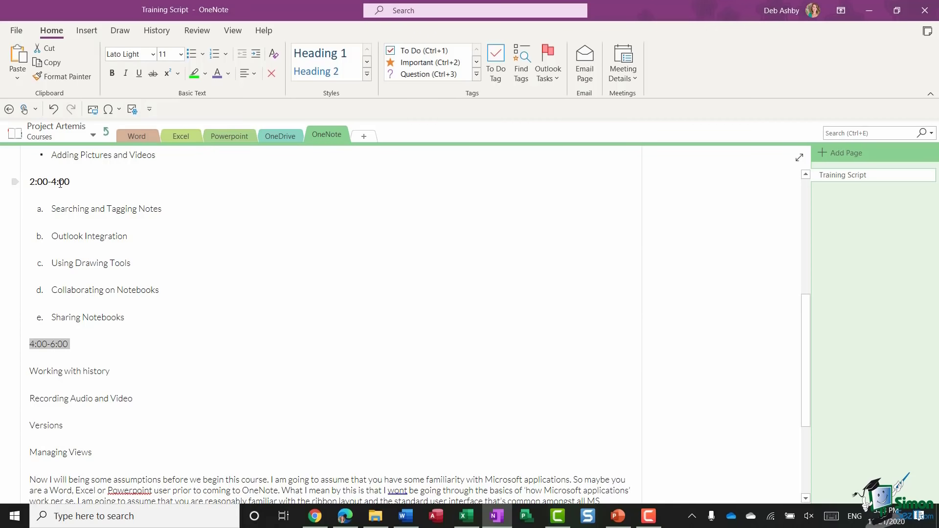
pyautogui.tripleClick(45, 182)
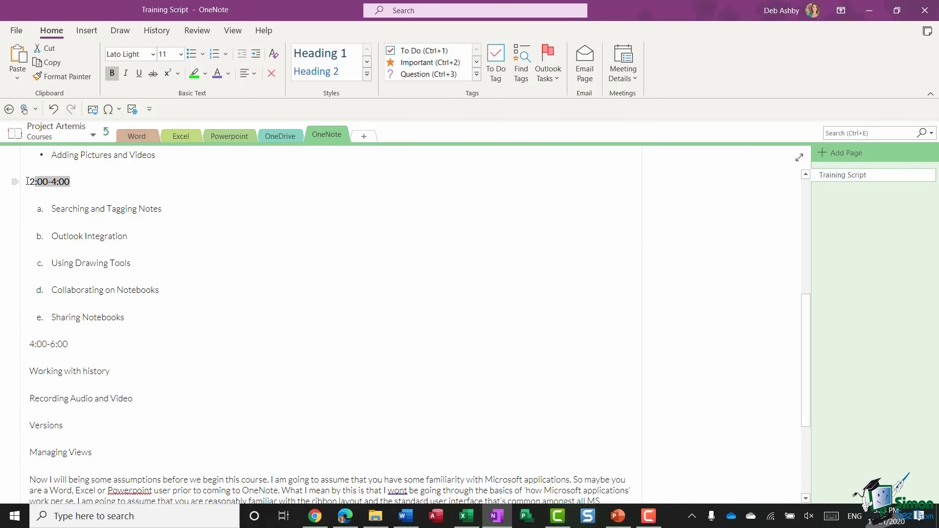
pyautogui.click(227, 74)
pyautogui.click(217, 206)
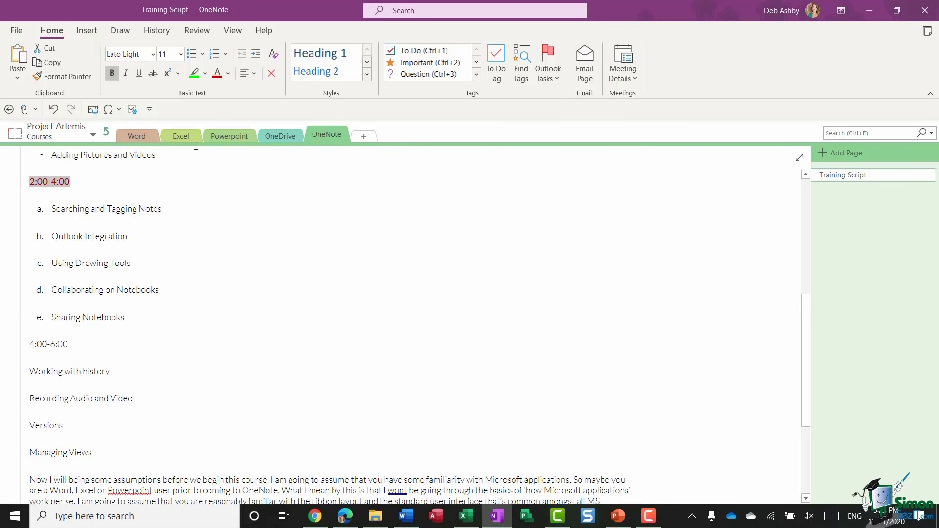
pyautogui.click(180, 53)
pyautogui.click(179, 216)
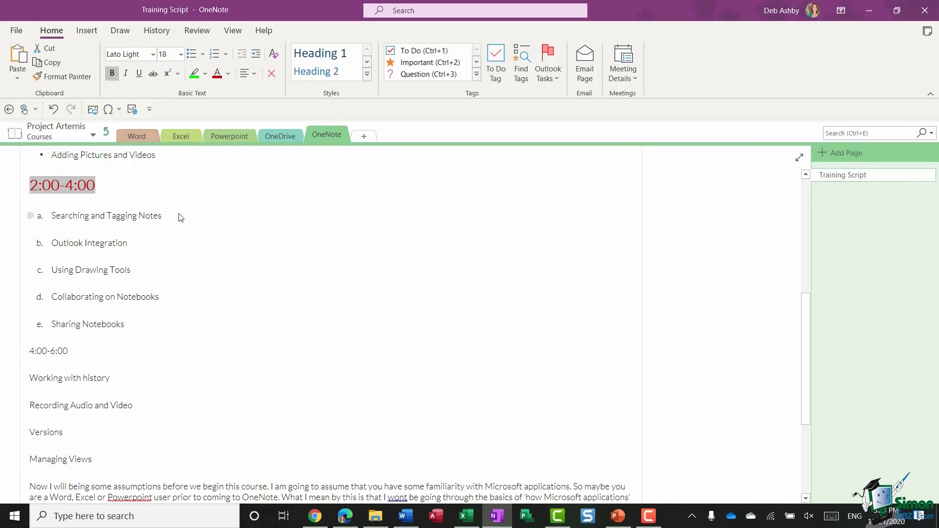
pyautogui.click(127, 73)
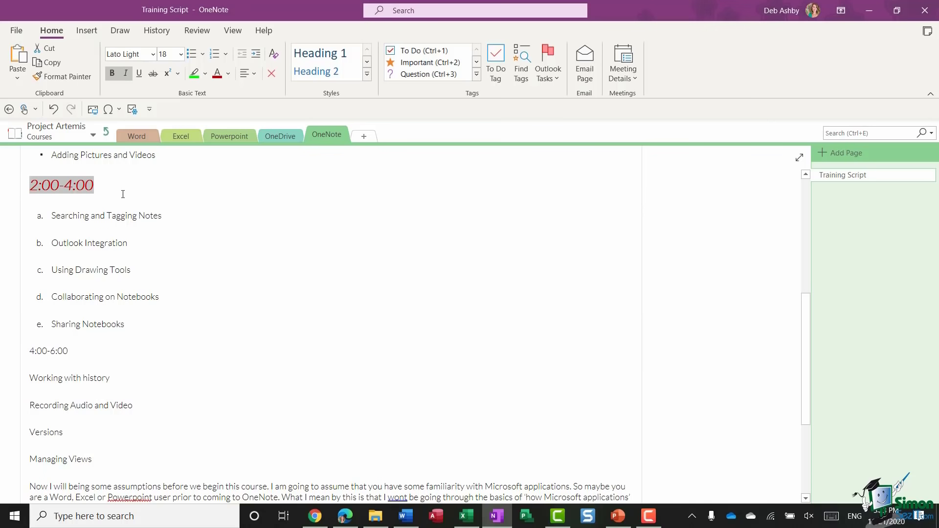
# Try copying the 2:00-4:00 heading's formatting onto the 4:00-6:00 heading with a single use of Format Painter, and undo it
pyautogui.click(31, 350)
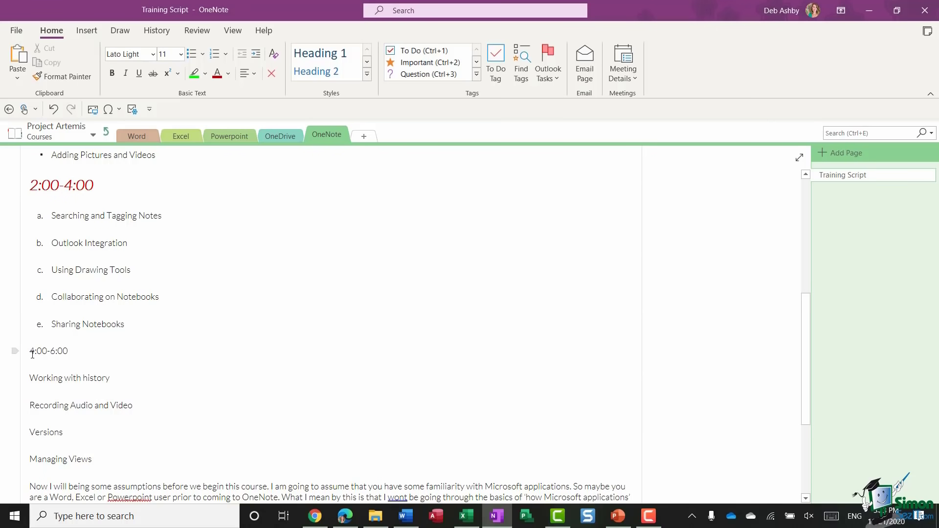
pyautogui.moveTo(31, 350); pyautogui.dragTo(92, 354)
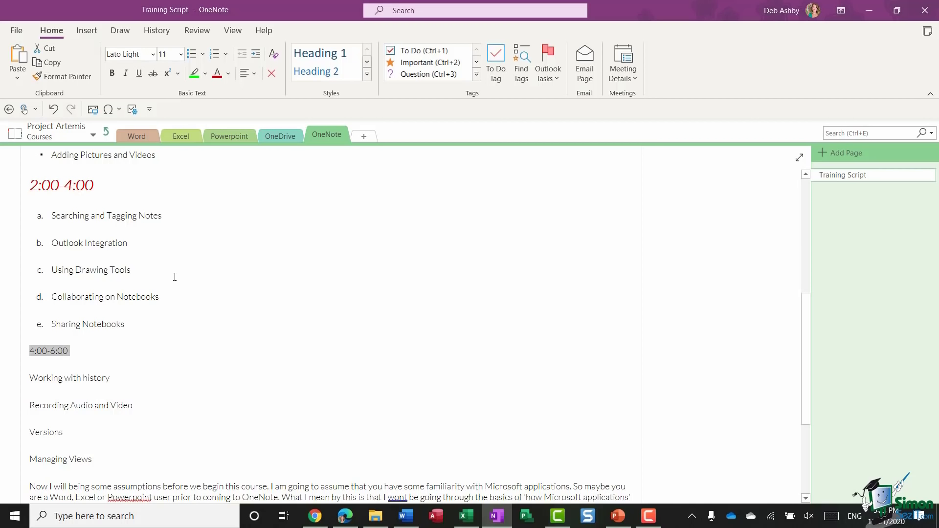
pyautogui.moveTo(95, 186); pyautogui.dragTo(28, 186)
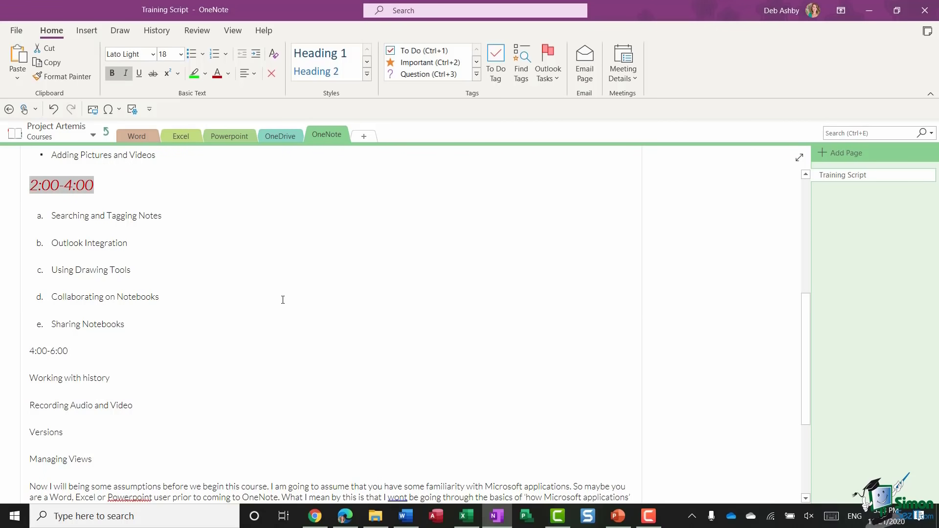
pyautogui.click(75, 75)
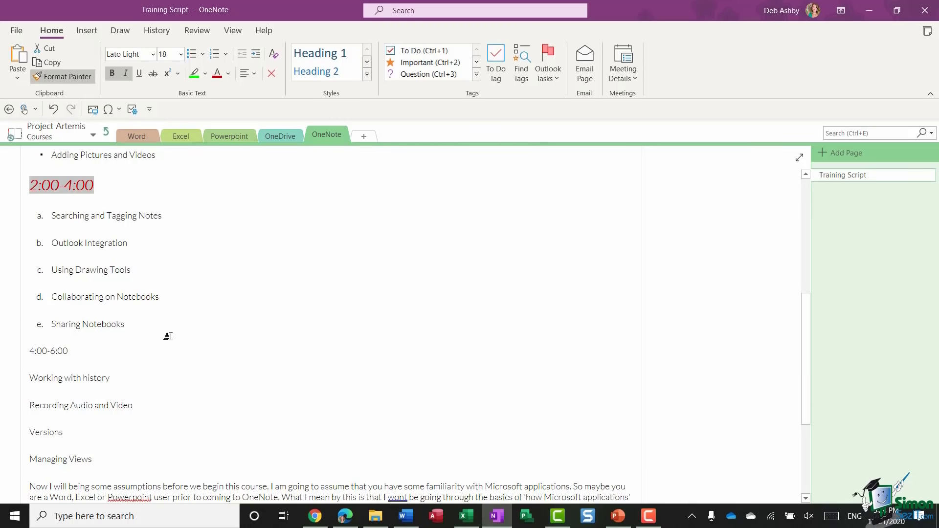
pyautogui.moveTo(67, 350); pyautogui.dragTo(15, 352)
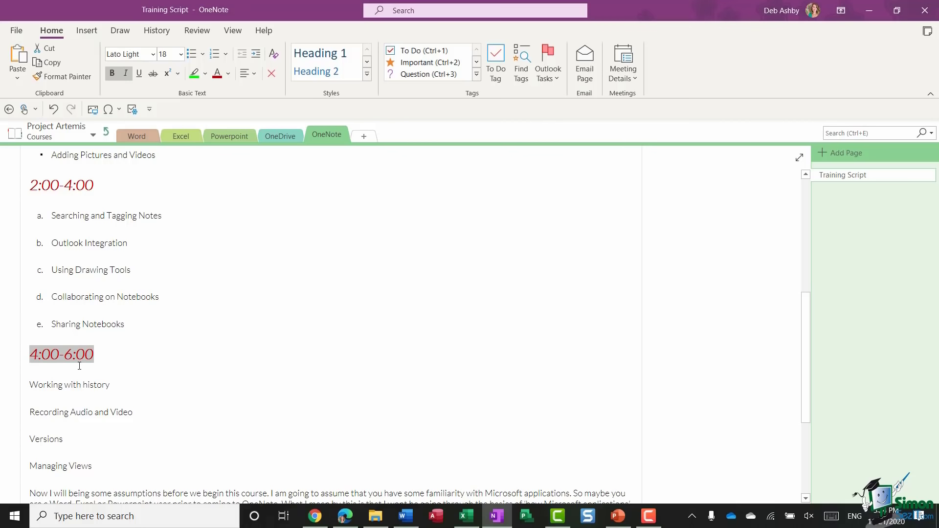
pyautogui.hotkey('ctrl', 'z')
# Lock Format Painter on the 2:00-4:00 heading's formatting, apply it to the 4:00-6:00 and 10:00-12:00 headings, and switch it off
pyautogui.scroll(3, 282, 315)
pyautogui.scroll(-4, 281, 312)
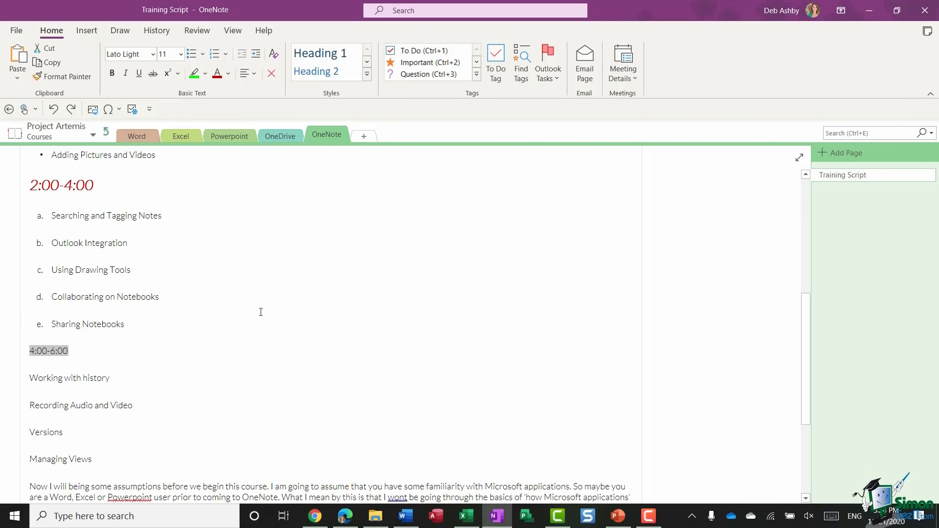
pyautogui.scroll(2, 261, 312)
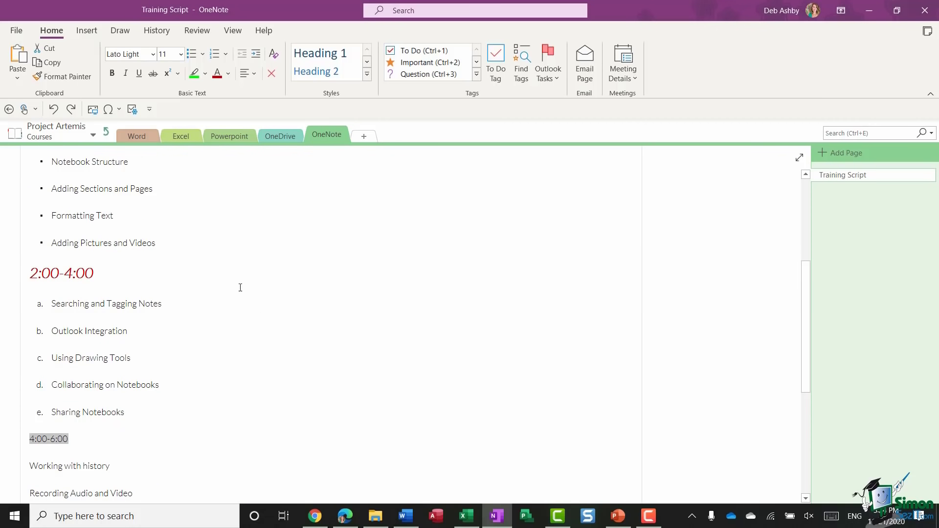
pyautogui.moveTo(104, 274); pyautogui.dragTo(29, 274)
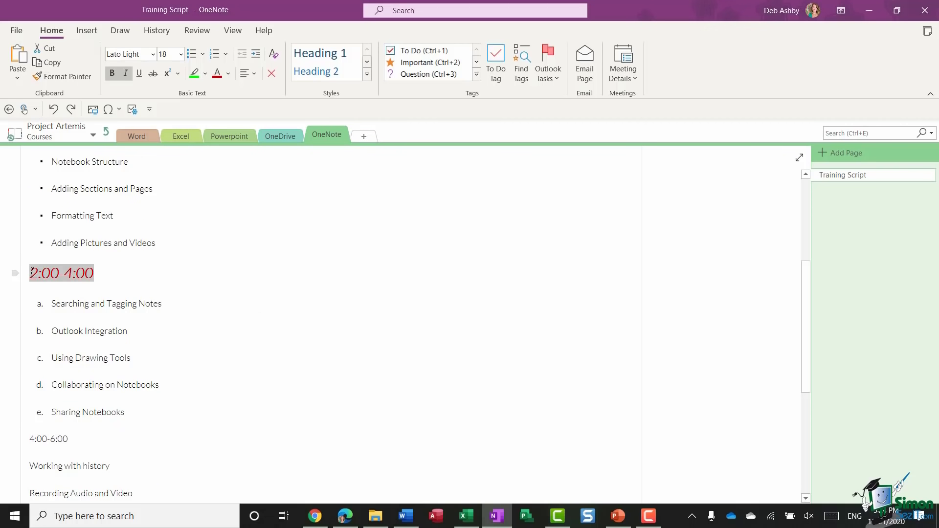
pyautogui.doubleClick(75, 78)
pyautogui.moveTo(69, 439); pyautogui.dragTo(29, 438)
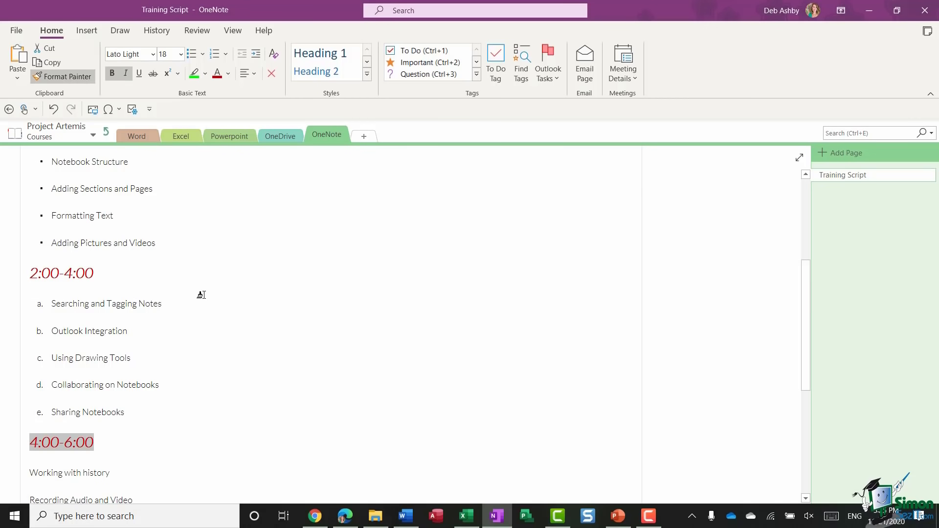
pyautogui.scroll(4, 201, 295)
pyautogui.moveTo(85, 284); pyautogui.dragTo(30, 284)
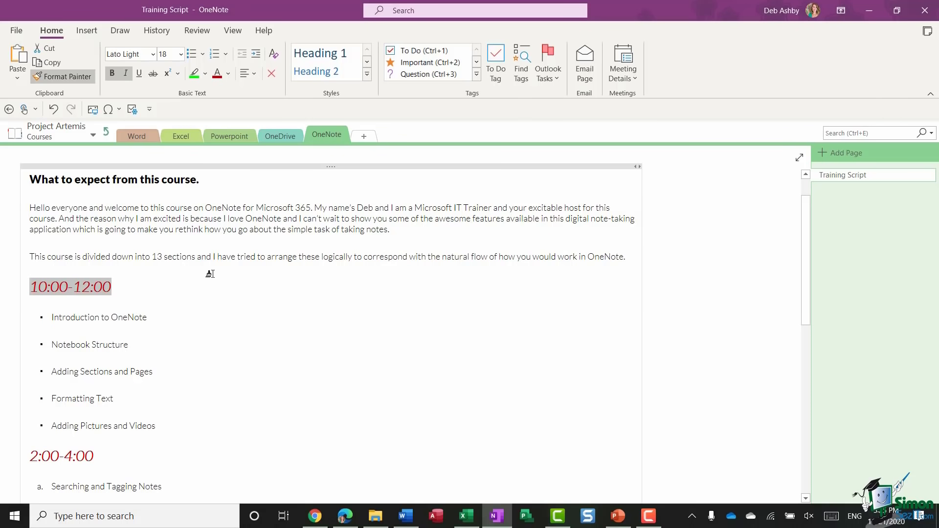
pyautogui.press('Escape')
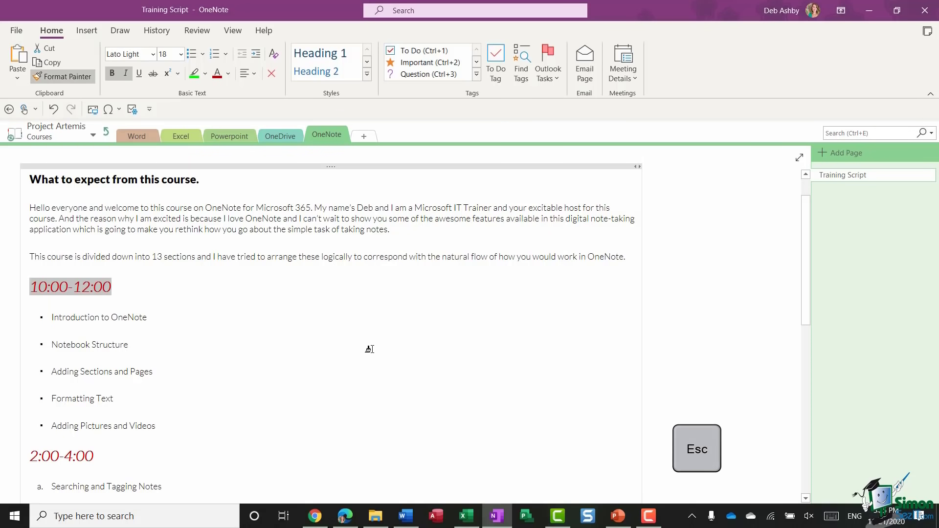
pyautogui.press('Escape')
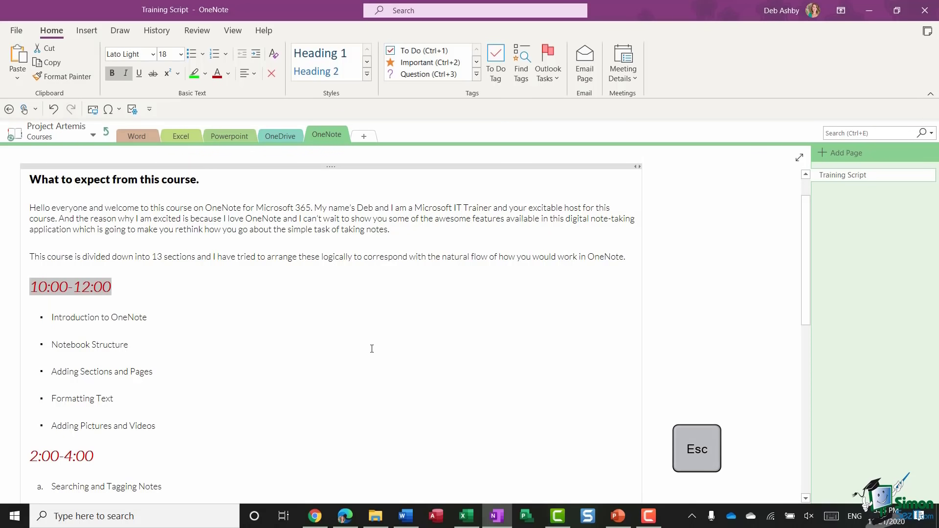
pyautogui.click(326, 323)
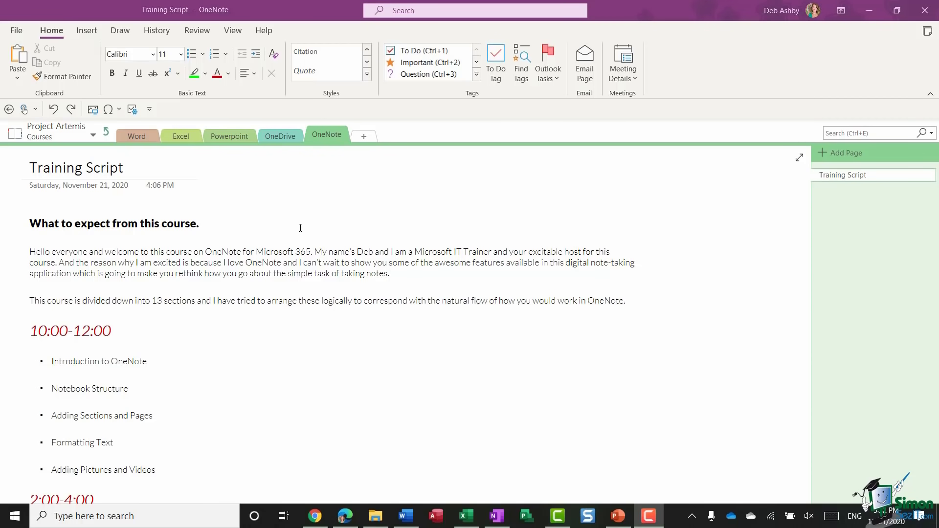
# Review the headings and the bulleted, lettered and plain topic lists across the Training Script page
pyautogui.scroll(-2, 297, 227)
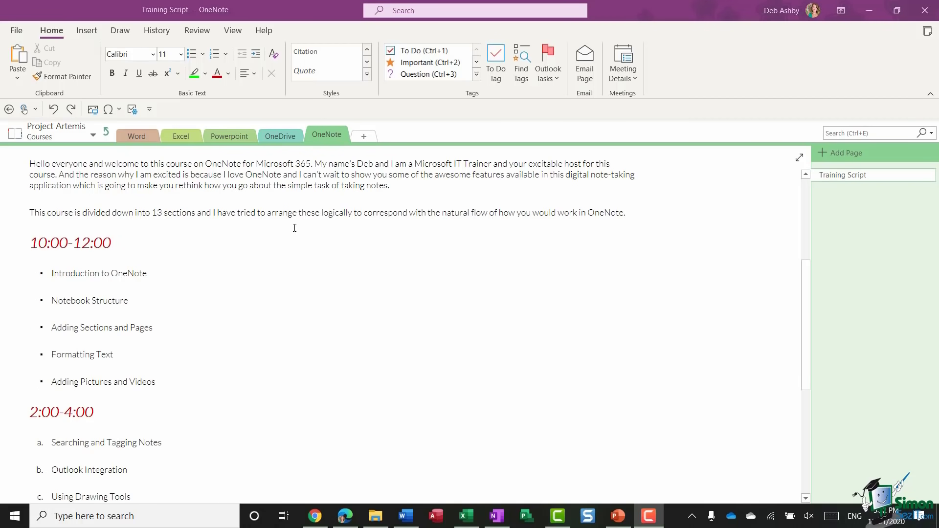
pyautogui.click(403, 259)
pyautogui.scroll(-2, 405, 260)
pyautogui.scroll(4, 404, 260)
pyautogui.scroll(-2, 404, 261)
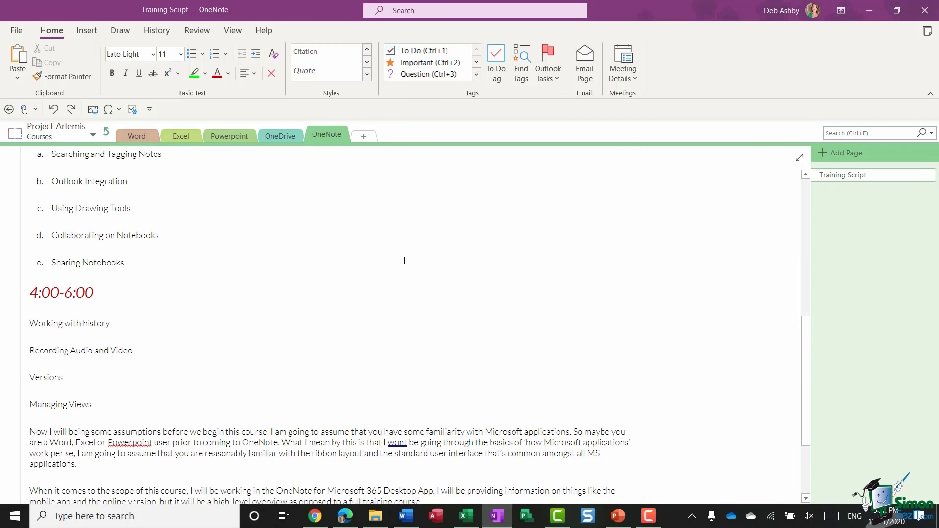
pyautogui.scroll(1, 404, 260)
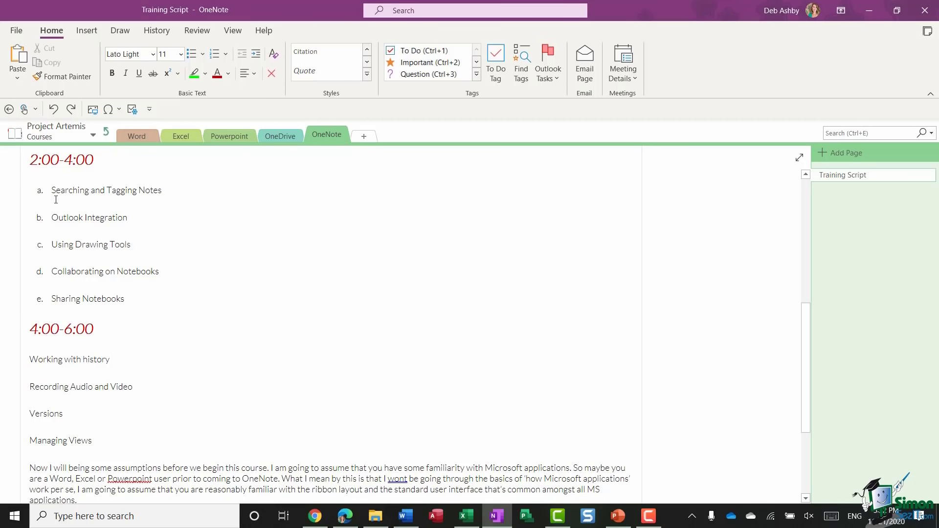
pyautogui.scroll(4, 194, 241)
pyautogui.scroll(-1, 196, 241)
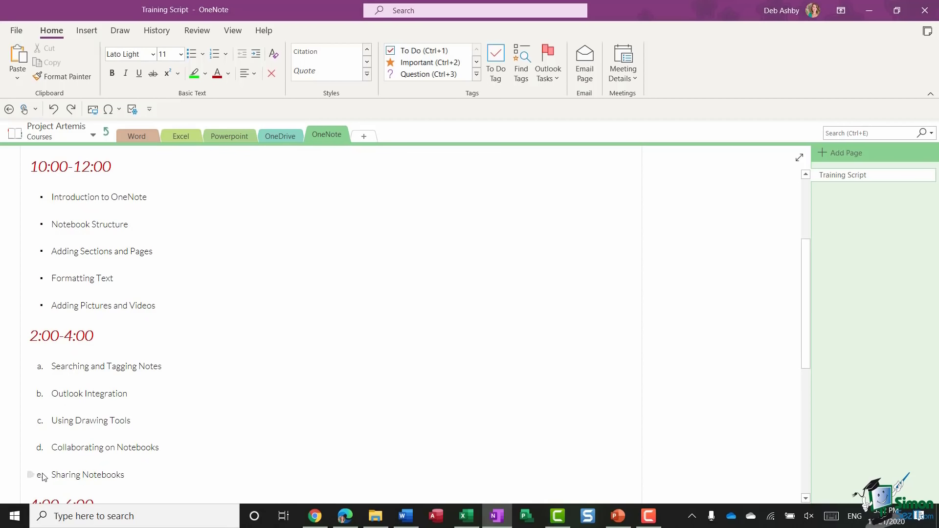
# Copy the bulleted formatting of the 10:00-12:00 topic list onto the 2:00-4:00 and 4:00-6:00 topic lists with Format Painter locked on, and switch it off
pyautogui.moveTo(166, 306); pyautogui.dragTo(38, 161)
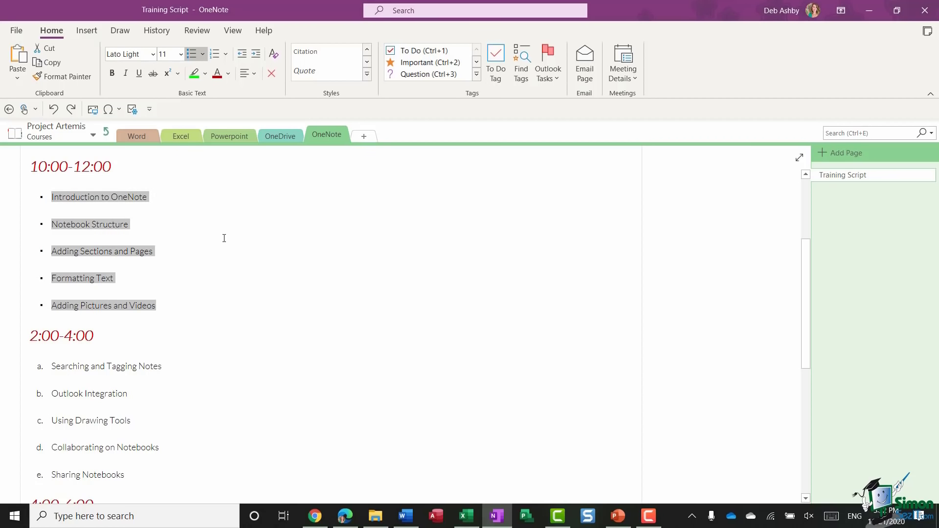
pyautogui.click(72, 76)
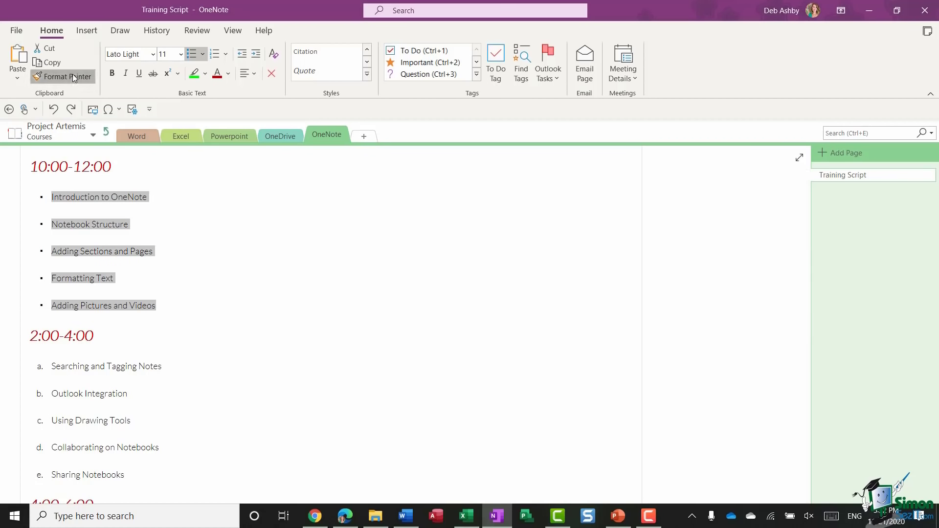
pyautogui.scroll(-3, 264, 283)
pyautogui.scroll(1, 166, 353)
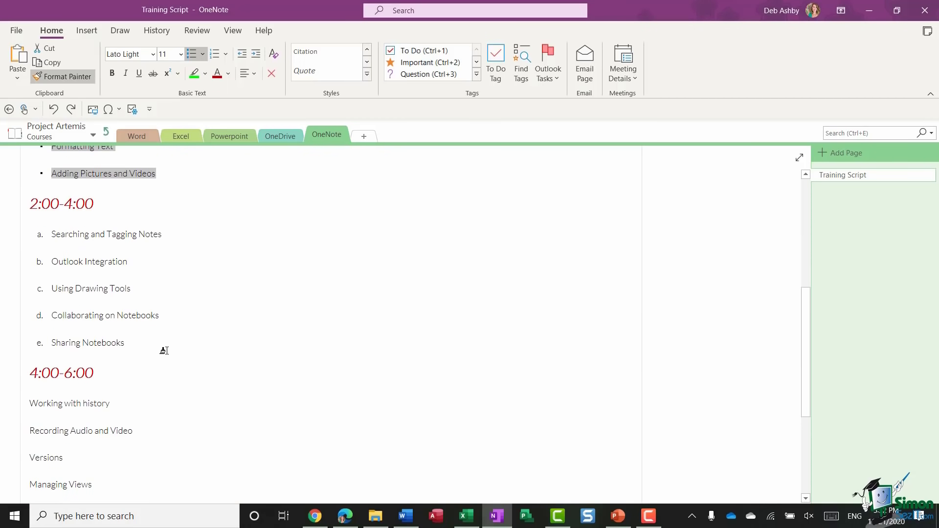
pyautogui.moveTo(146, 341)
pyautogui.mouseDown()
pyautogui.moveTo(67, 321)
pyautogui.moveTo(39, 226)
pyautogui.mouseUp()
pyautogui.scroll(-2, 218, 285)
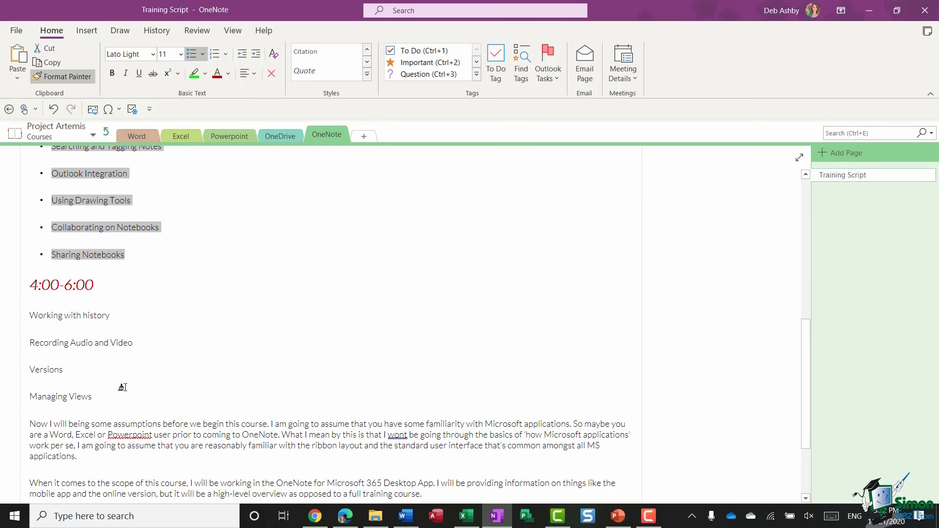
pyautogui.moveTo(94, 397)
pyautogui.mouseDown()
pyautogui.moveTo(44, 367)
pyautogui.moveTo(26, 306)
pyautogui.mouseUp()
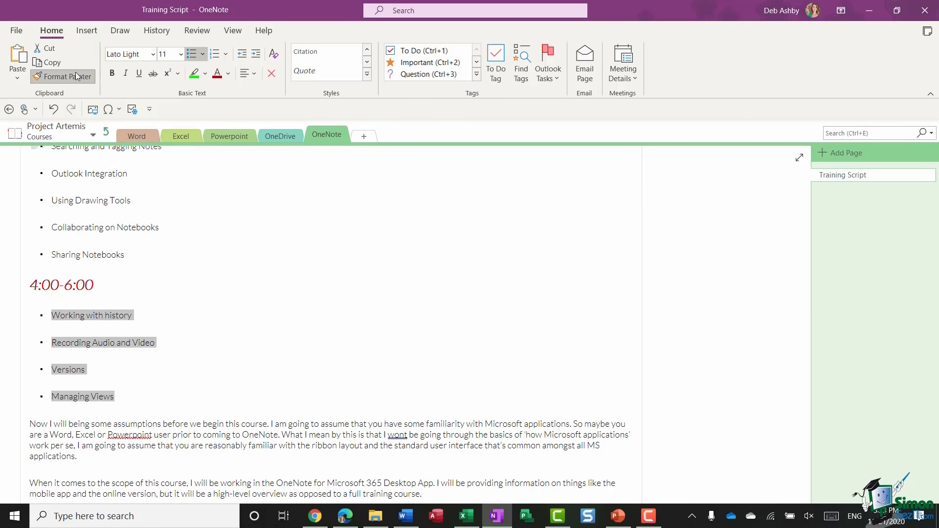
pyautogui.click(392, 246)
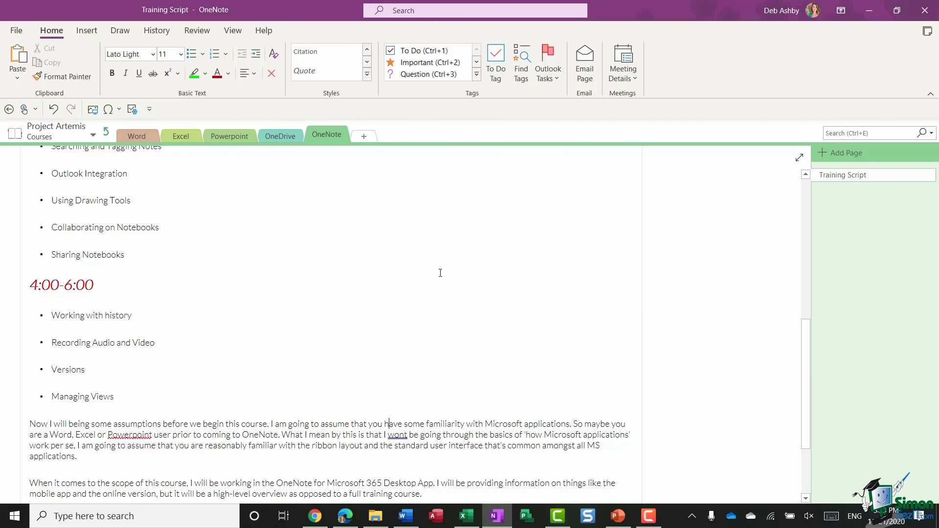
pyautogui.scroll(3, 440, 273)
pyautogui.scroll(6, 439, 273)
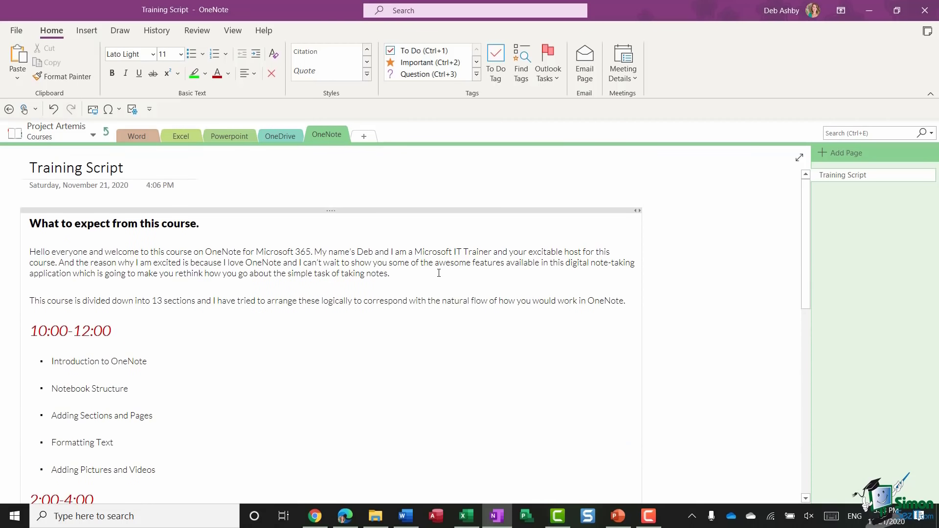
pyautogui.scroll(-2, 438, 273)
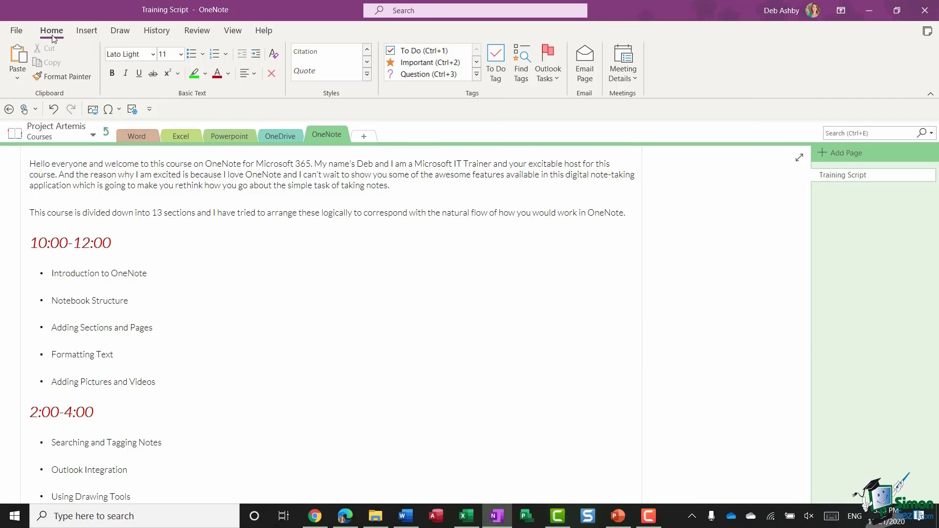
pyautogui.click(367, 74)
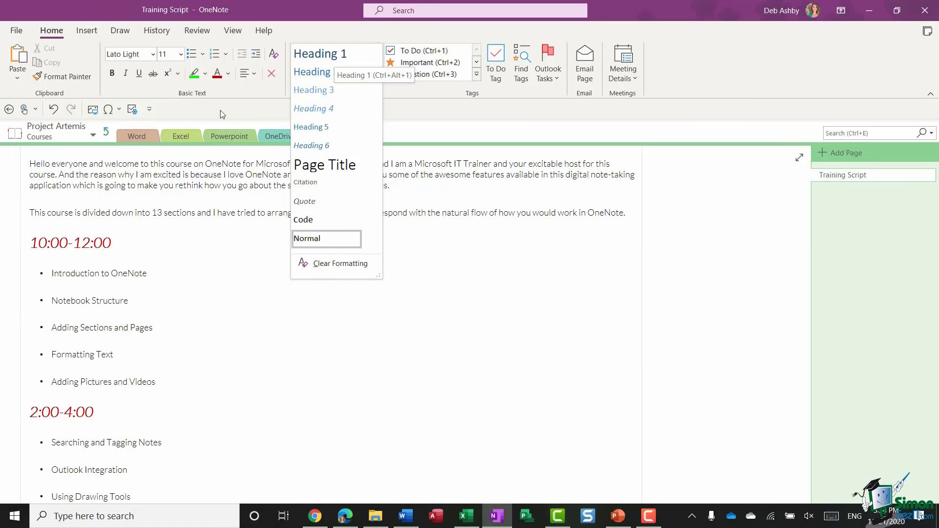
pyautogui.click(233, 104)
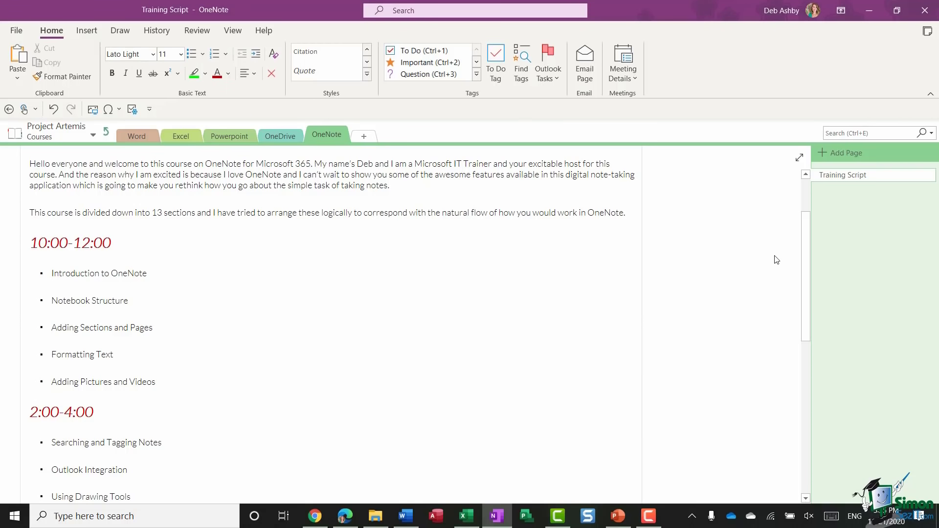
# Apply the Heading 1 style to the "What to expect from this course." line
pyautogui.moveTo(805, 244); pyautogui.dragTo(811, 198)
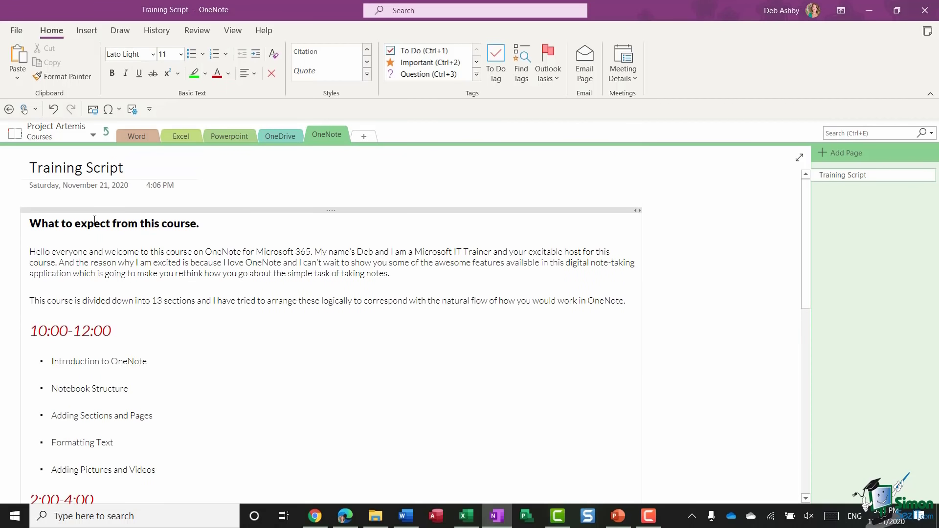
pyautogui.click(140, 224)
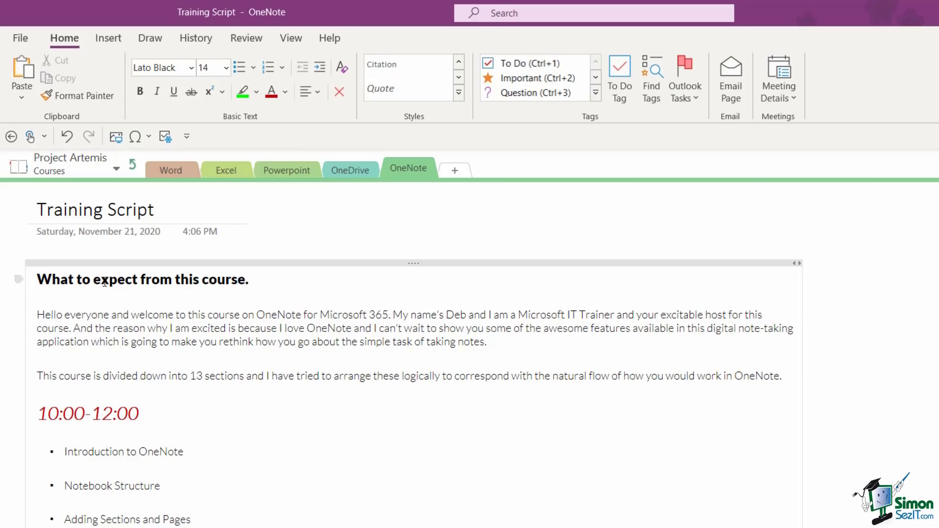
pyautogui.click(18, 279)
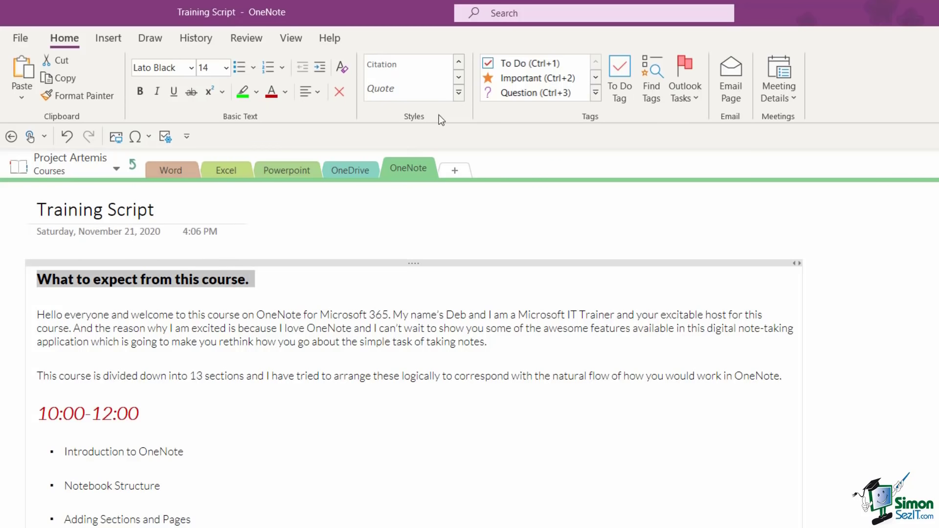
pyautogui.click(458, 92)
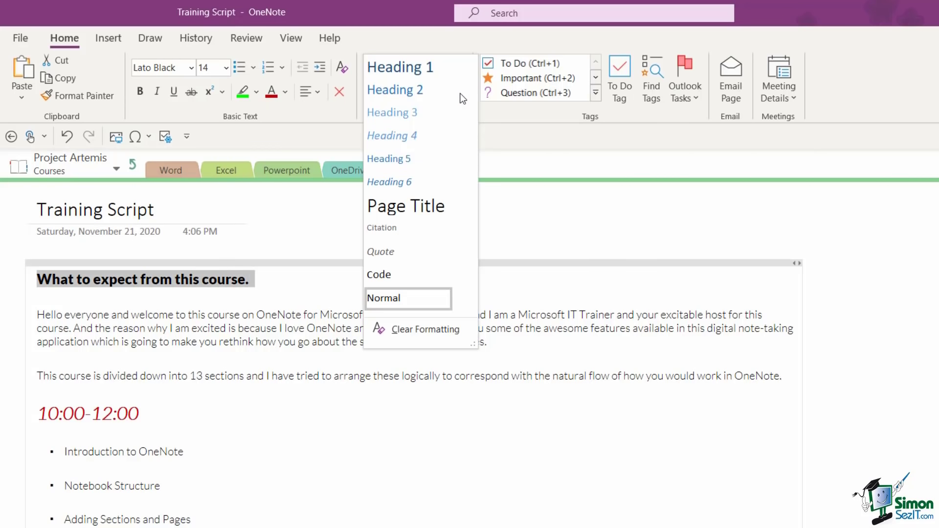
pyautogui.click(434, 68)
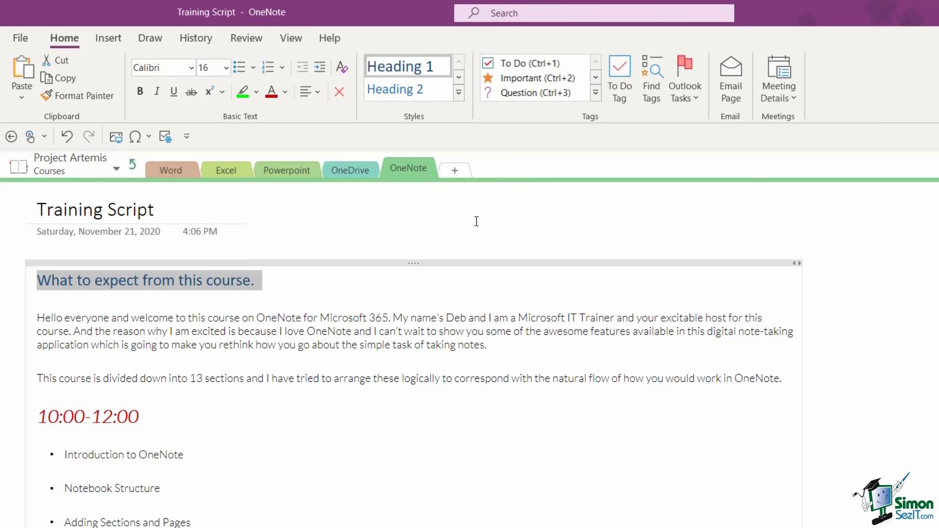
# Add an "Agenda" line below the paragraph about the 13 sections and give it the Heading 2 style
pyautogui.click(491, 378)
pyautogui.click(787, 380)
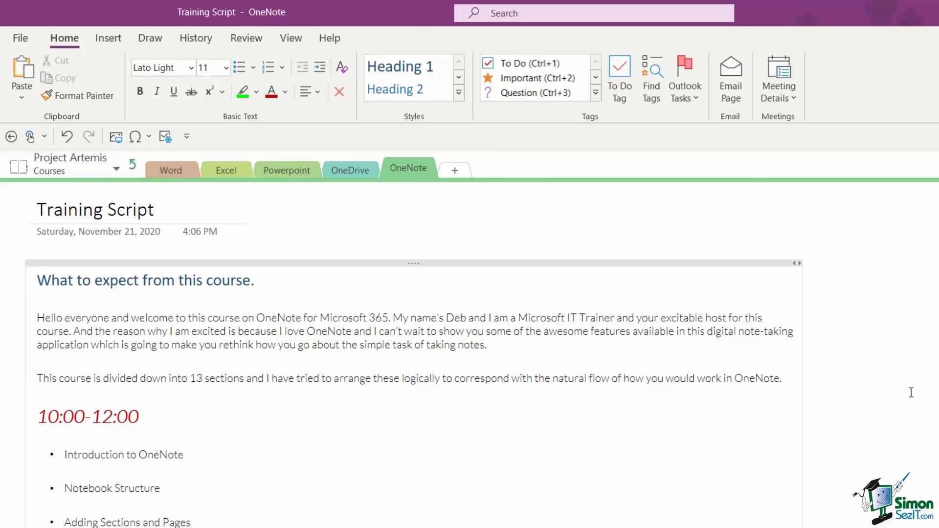
pyautogui.press('Return')
pyautogui.write('Agenda')
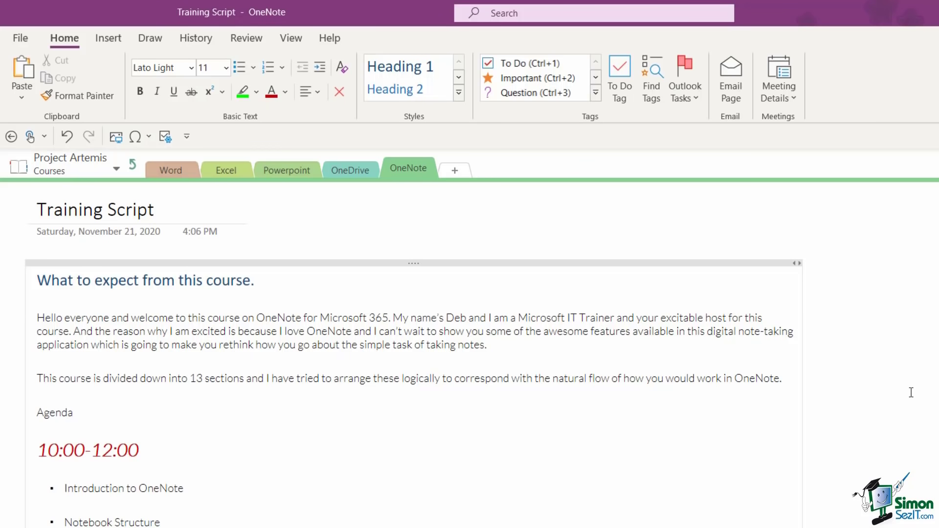
pyautogui.click(15, 412)
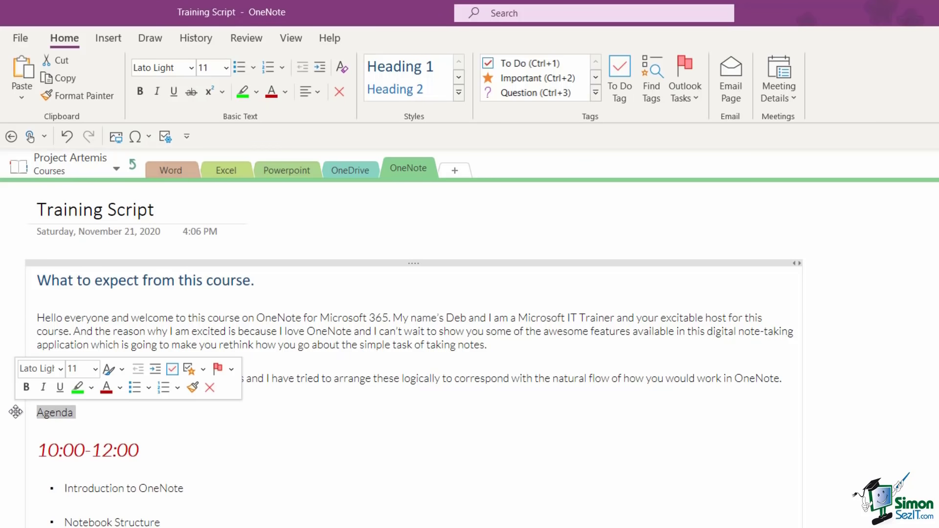
pyautogui.click(458, 92)
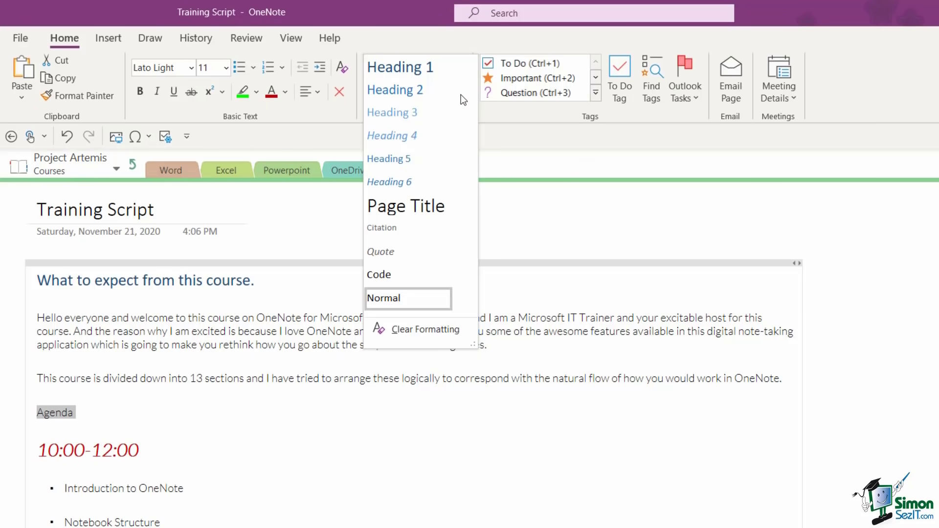
pyautogui.click(420, 93)
# Apply the Heading 3 style to the 10:00-12:00 heading
pyautogui.scroll(-2, 244, 293)
pyautogui.click(15, 344)
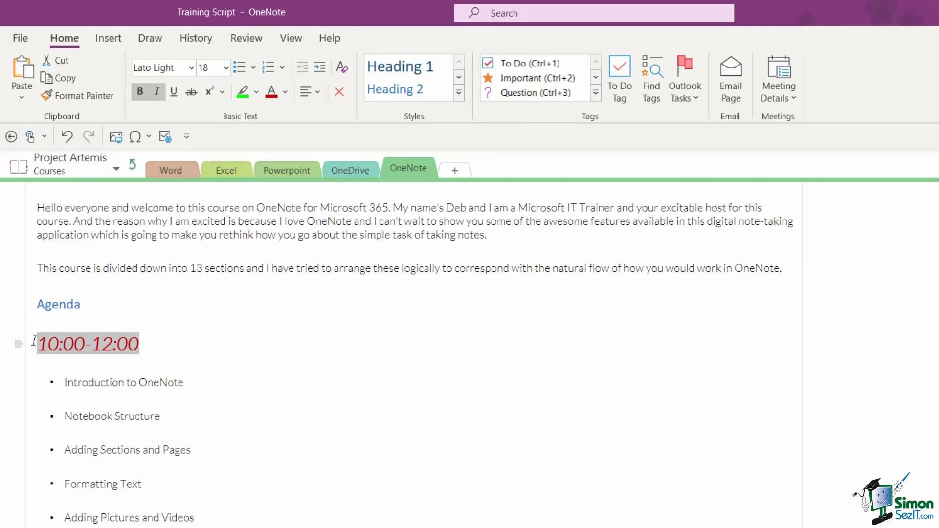
pyautogui.click(457, 92)
pyautogui.click(417, 112)
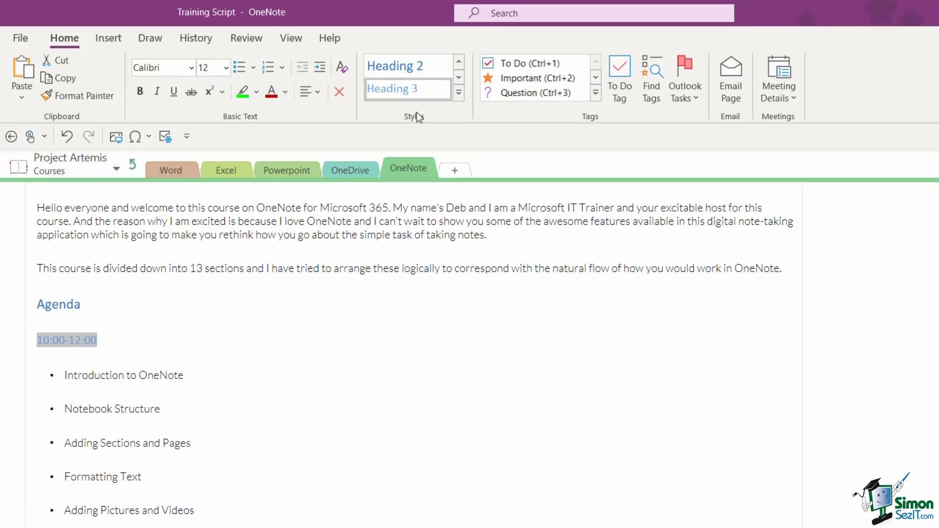
pyautogui.scroll(2, 263, 346)
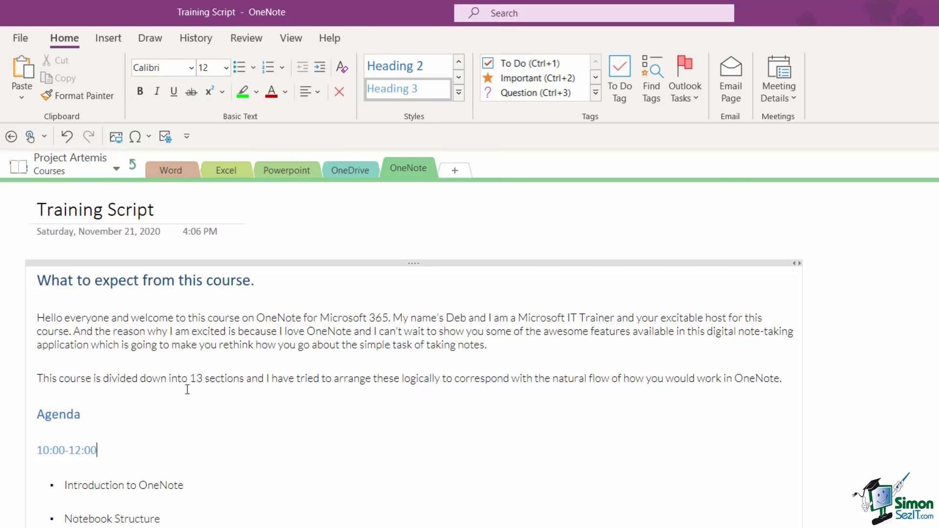
pyautogui.scroll(-4, 183, 387)
pyautogui.scroll(4, 180, 386)
# Apply the Heading 3 style to the 2:00-4:00 and 4:00-6:00 headings
pyautogui.scroll(-5, 180, 392)
pyautogui.moveTo(129, 386); pyautogui.dragTo(29, 385)
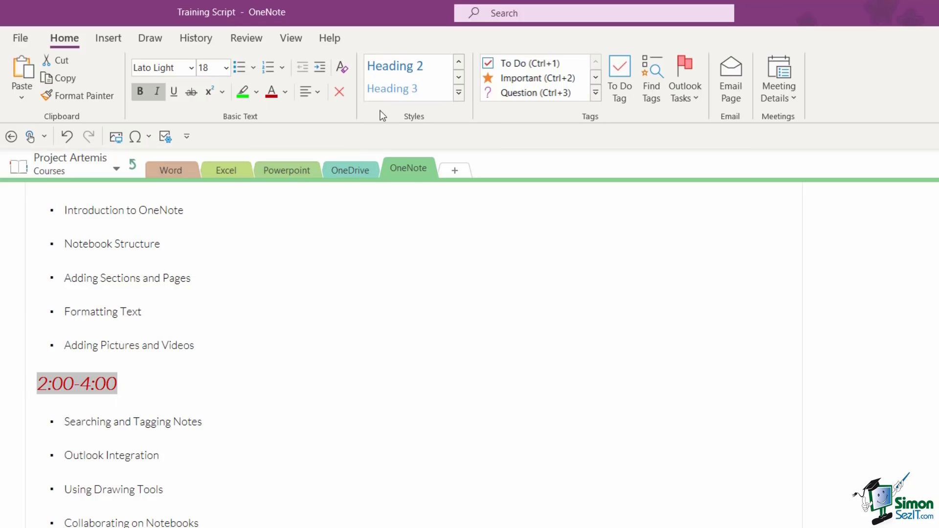
pyautogui.click(388, 89)
pyautogui.scroll(-4, 191, 422)
pyautogui.moveTo(137, 368); pyautogui.dragTo(29, 371)
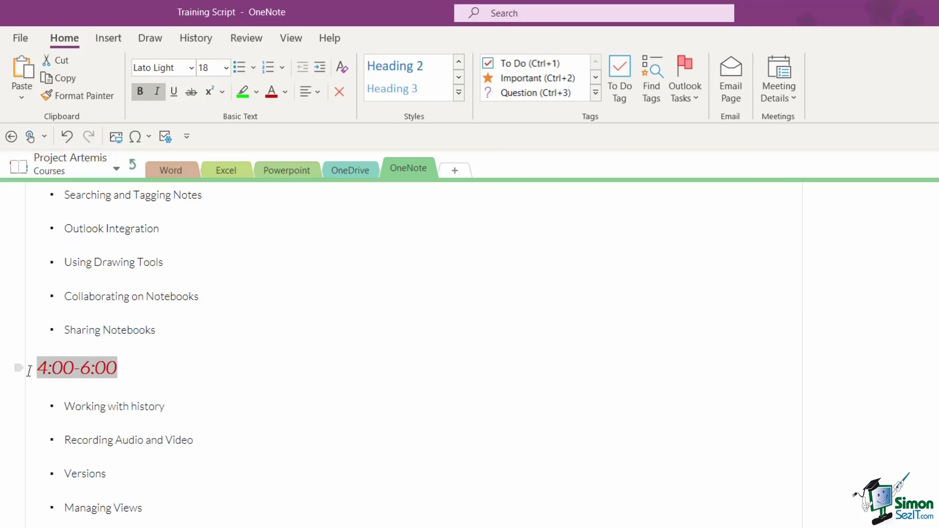
pyautogui.click(414, 95)
pyautogui.click(207, 409)
pyautogui.click(458, 92)
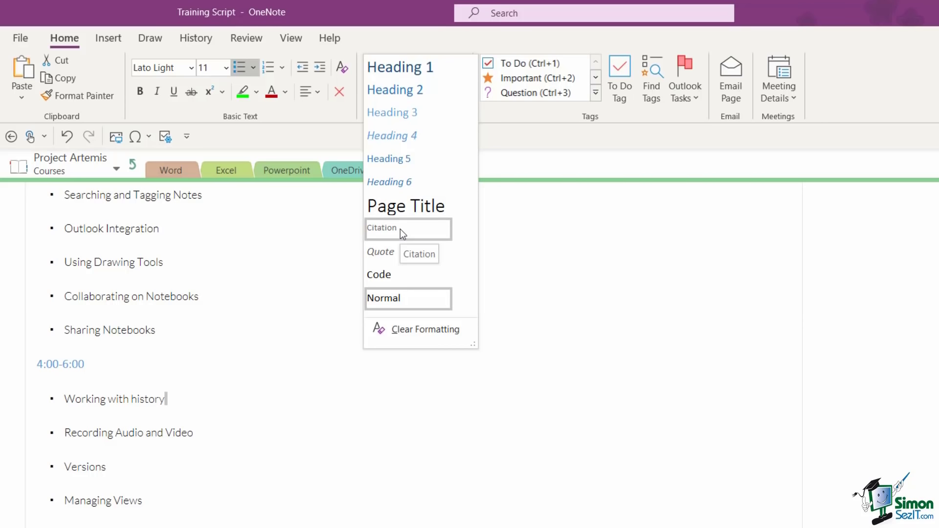
pyautogui.click(581, 267)
# Try the Quote style on the paragraph about course assumptions below the 4:00-6:00 list, look at the font colors, and undo the style
pyautogui.scroll(-3, 507, 292)
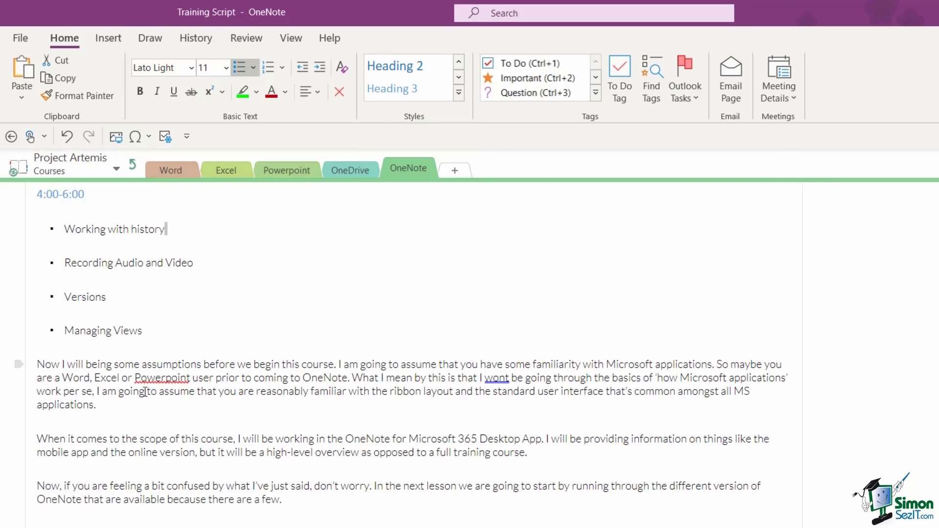
pyautogui.moveTo(100, 406); pyautogui.dragTo(19, 364)
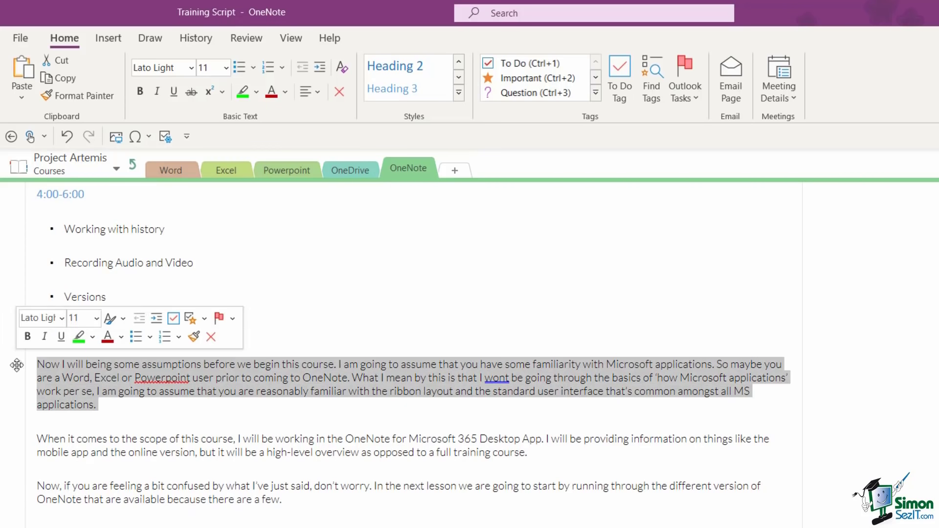
pyautogui.click(458, 93)
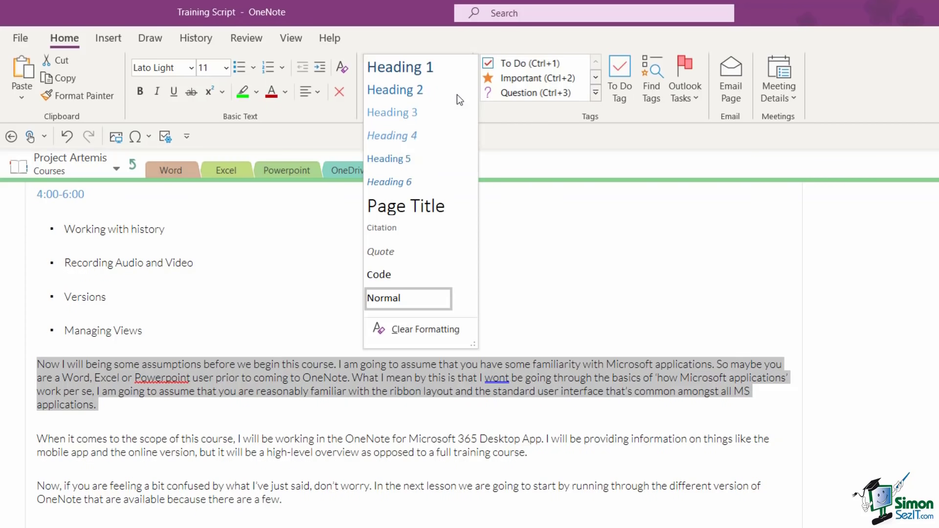
pyautogui.click(380, 254)
pyautogui.click(776, 299)
pyautogui.click(472, 377)
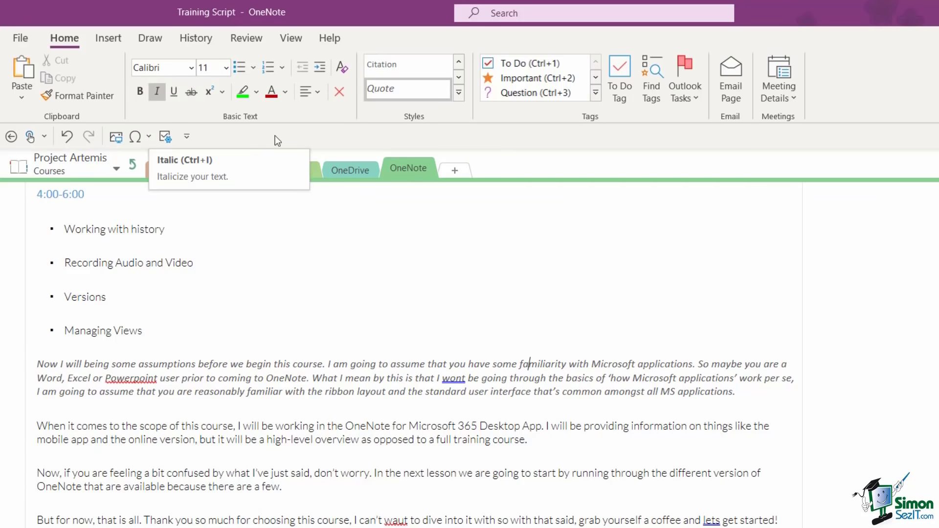
pyautogui.click(286, 92)
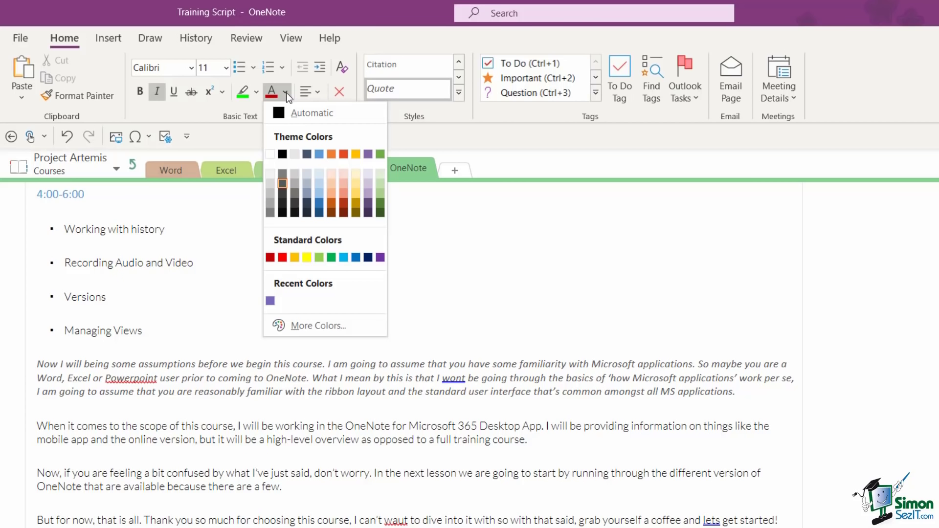
pyautogui.click(573, 153)
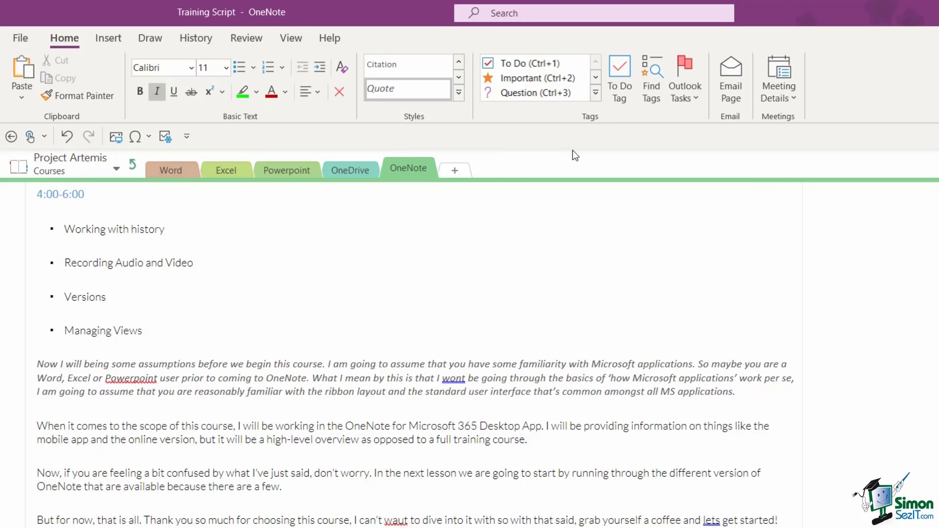
pyautogui.hotkey('ctrl', 'z')
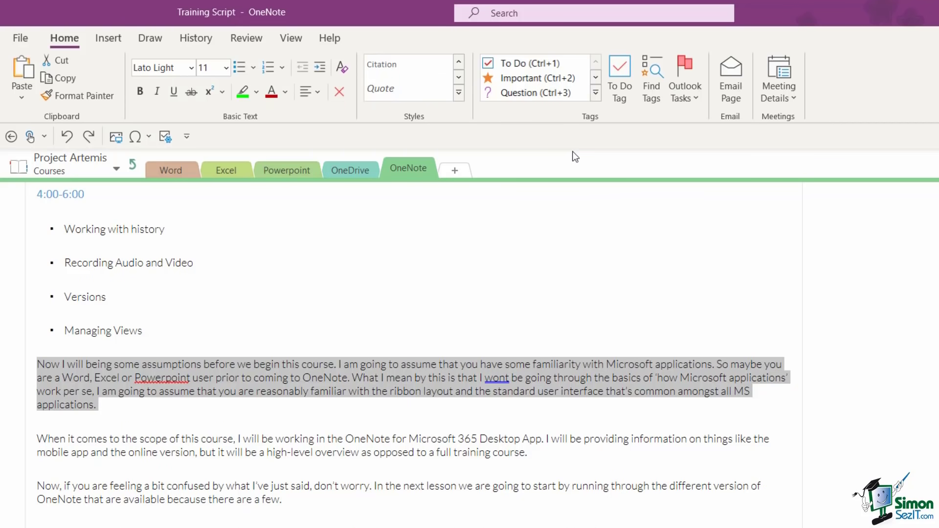
pyautogui.click(458, 93)
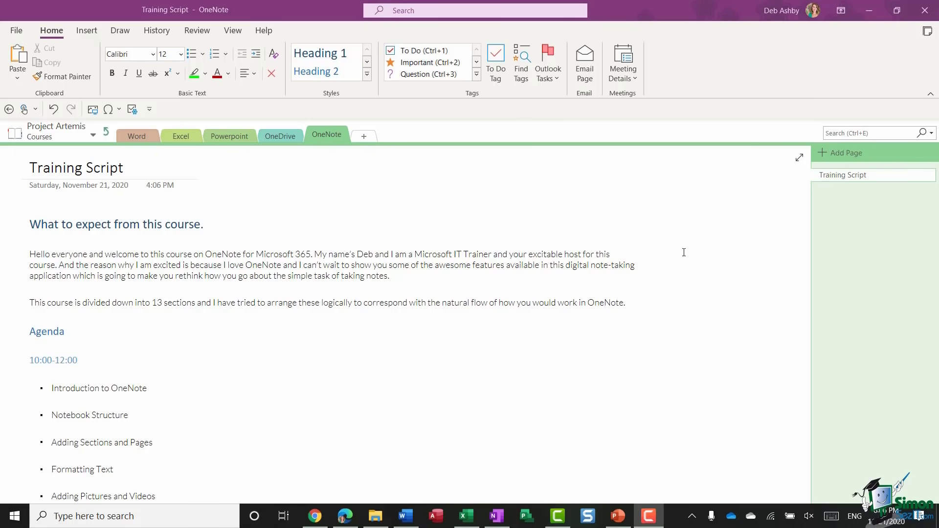
pyautogui.click(83, 33)
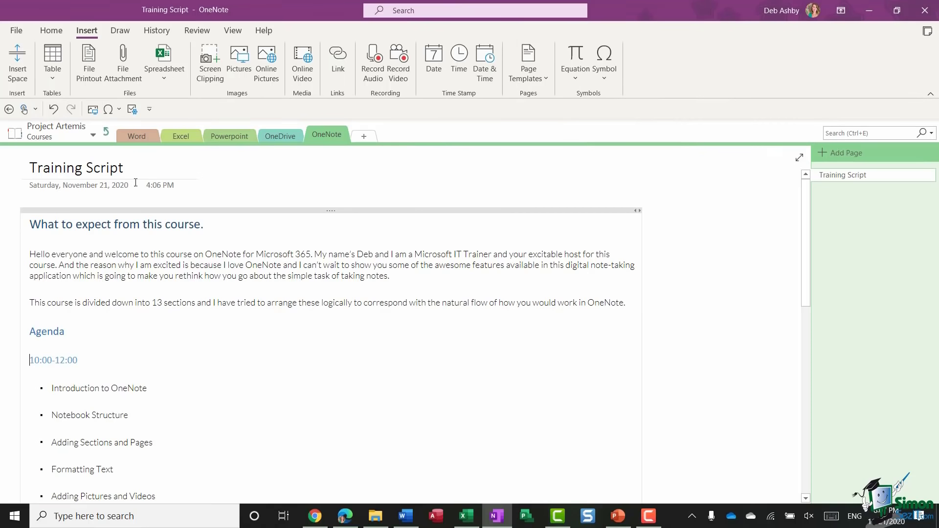
pyautogui.click(239, 275)
pyautogui.scroll(-2, 240, 279)
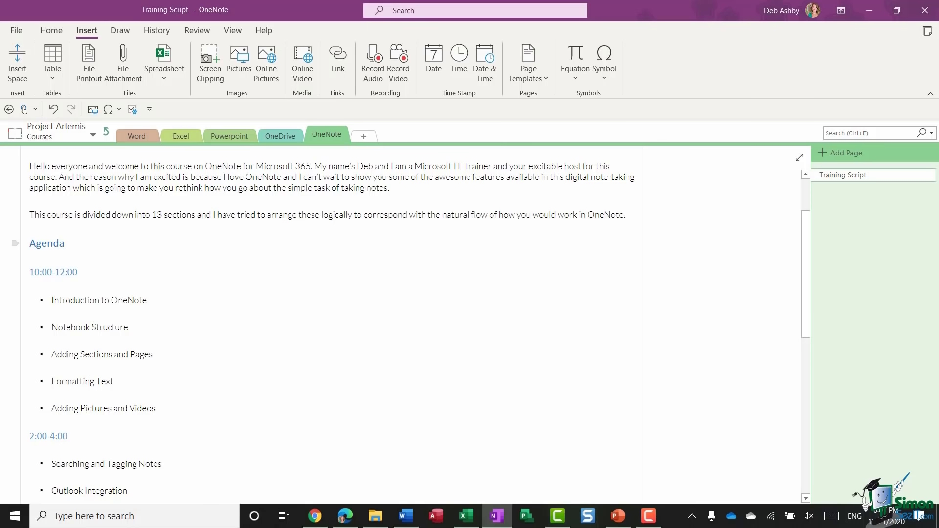
# Look over the agenda lists and add an empty line between the Agenda heading and the 10:00-12:00 heading
pyautogui.scroll(-3, 178, 285)
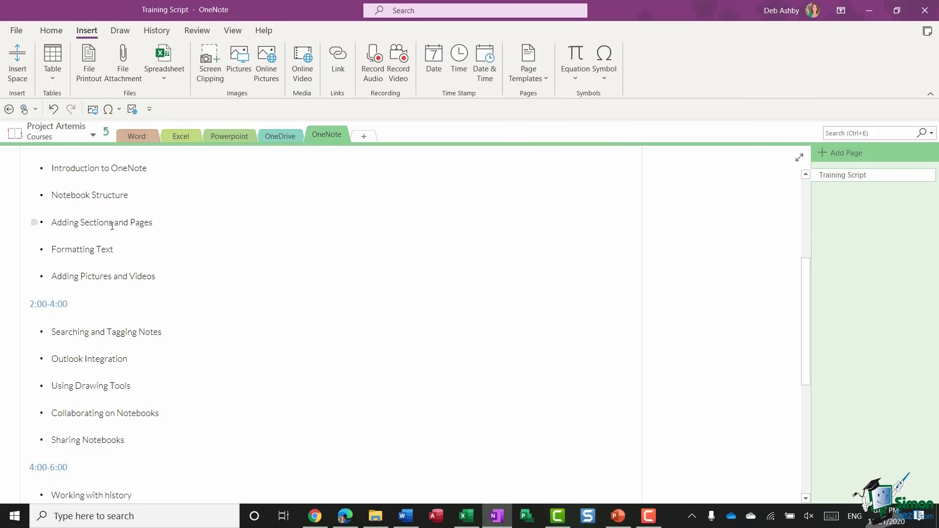
pyautogui.scroll(-5, 199, 287)
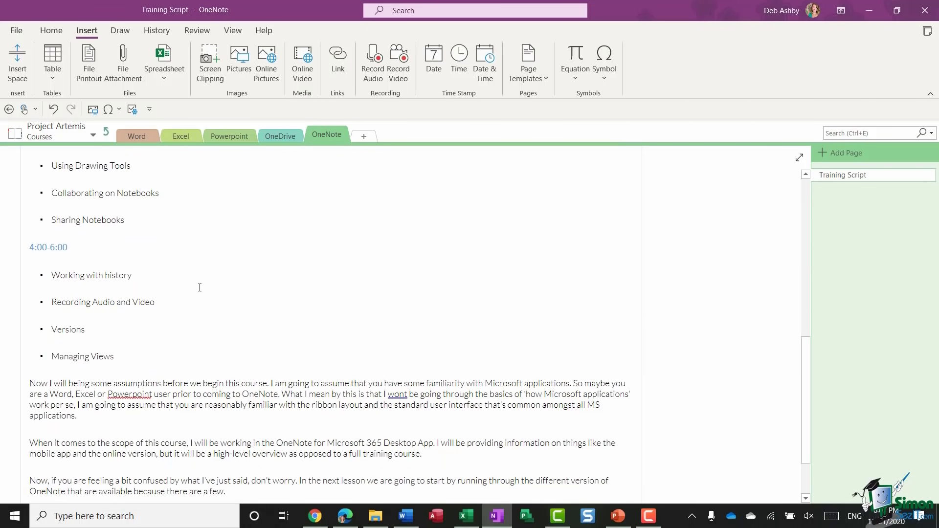
pyautogui.scroll(5, 199, 287)
pyautogui.scroll(4, 189, 242)
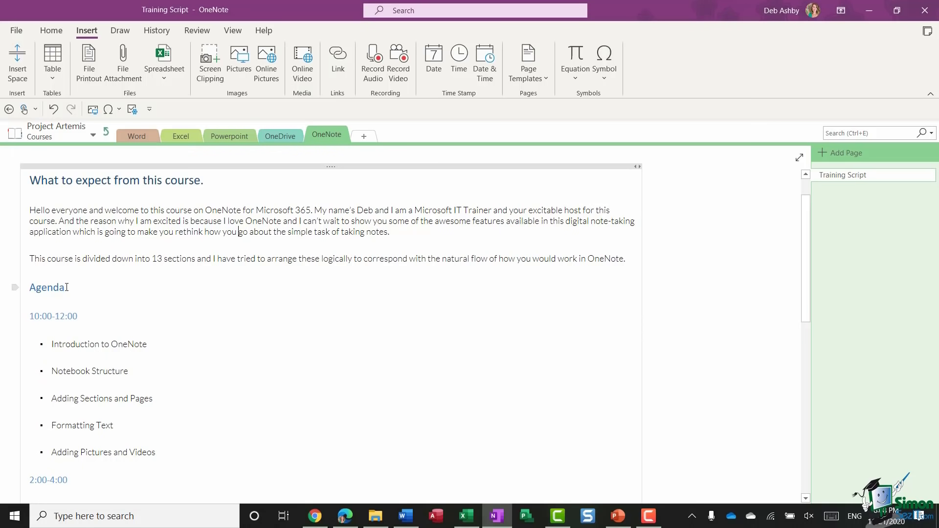
pyautogui.press('Return')
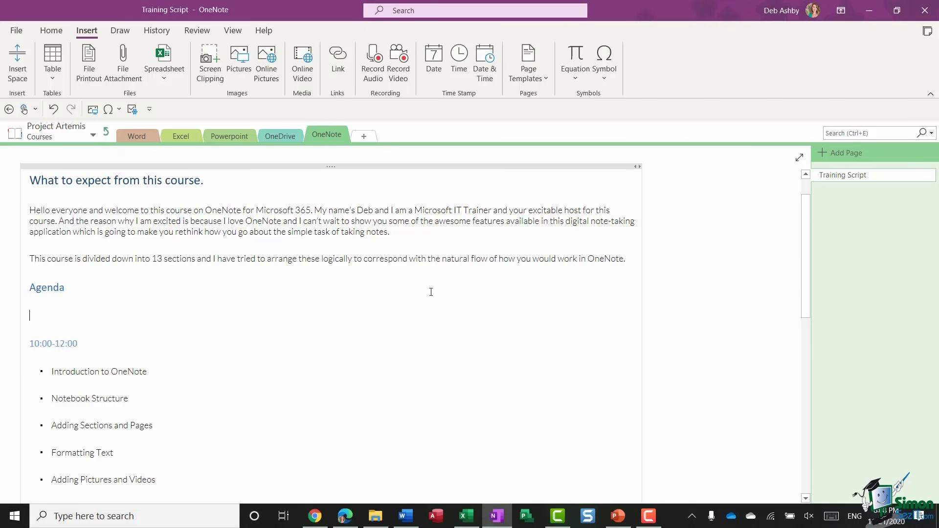
pyautogui.scroll(-1, 430, 292)
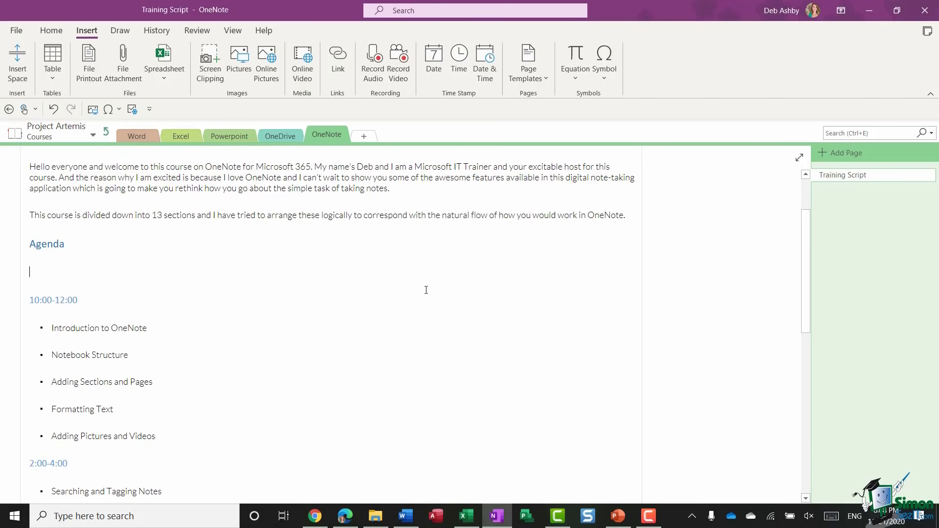
pyautogui.click(55, 77)
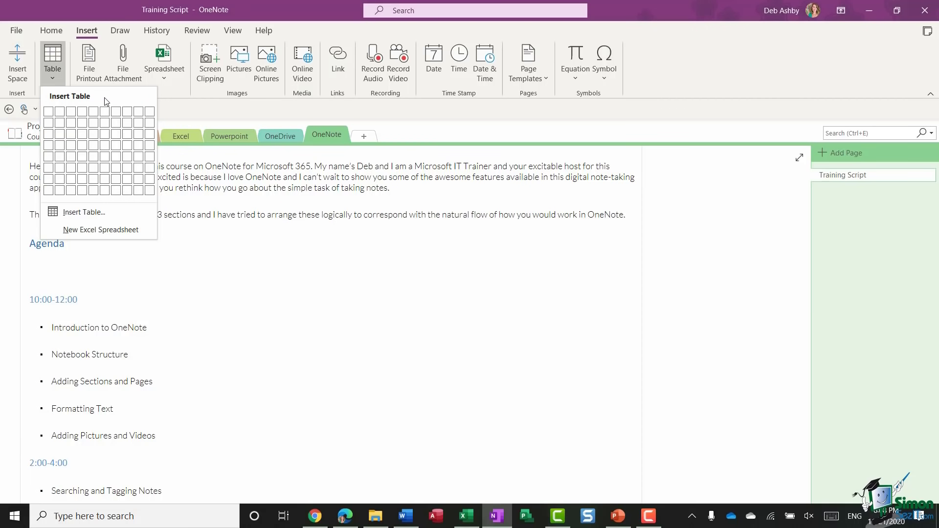
pyautogui.click(82, 212)
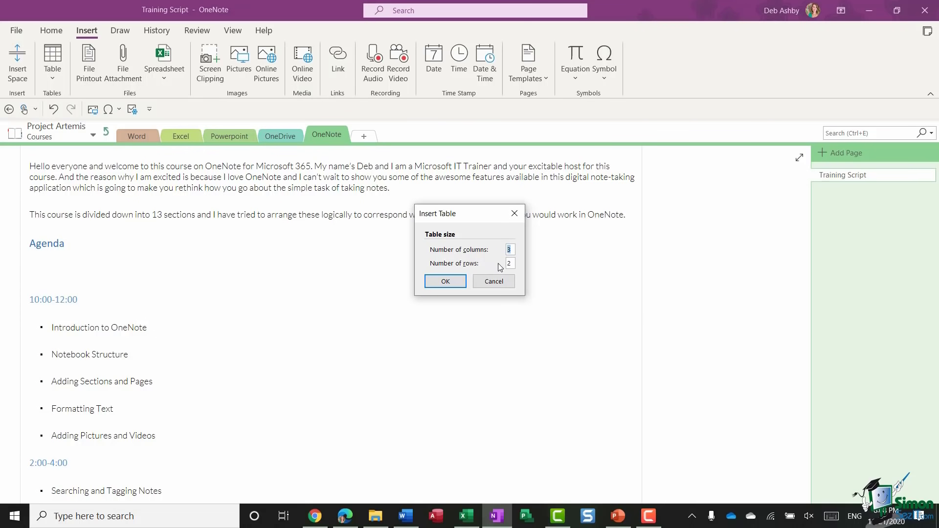
pyautogui.press('Escape')
# Insert a table with 3 columns and 7 rows below the Agenda heading and widen its columns across most of the note
pyautogui.click(53, 77)
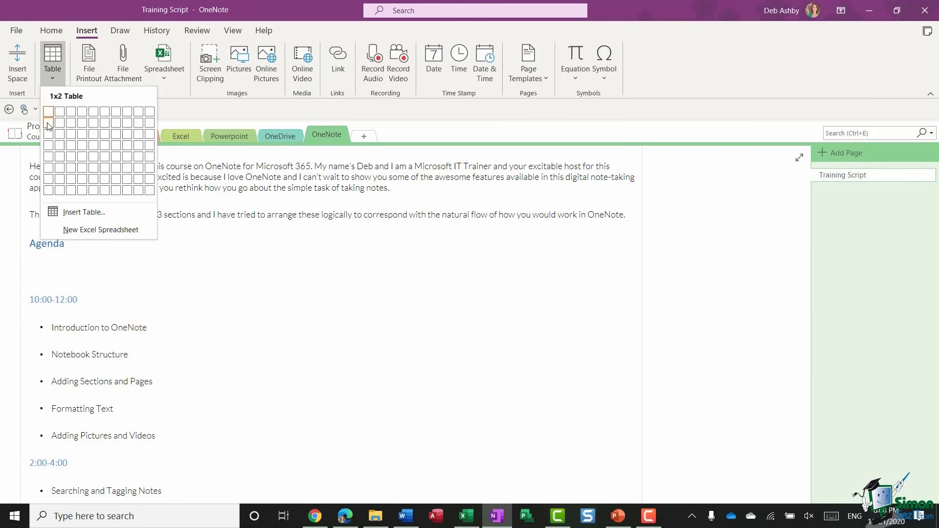
pyautogui.click(71, 179)
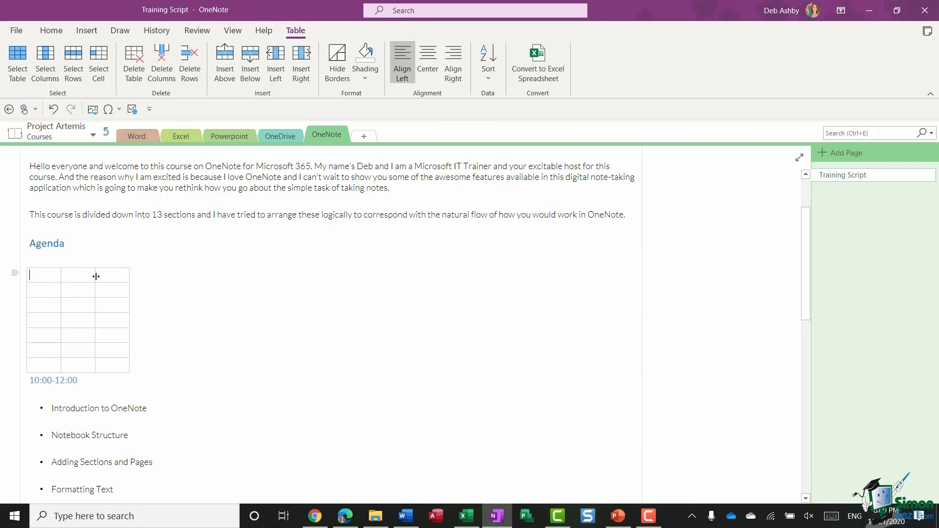
pyautogui.moveTo(61, 277); pyautogui.dragTo(445, 281)
pyautogui.moveTo(286, 278); pyautogui.dragTo(359, 278)
pyautogui.moveTo(148, 277); pyautogui.dragTo(203, 278)
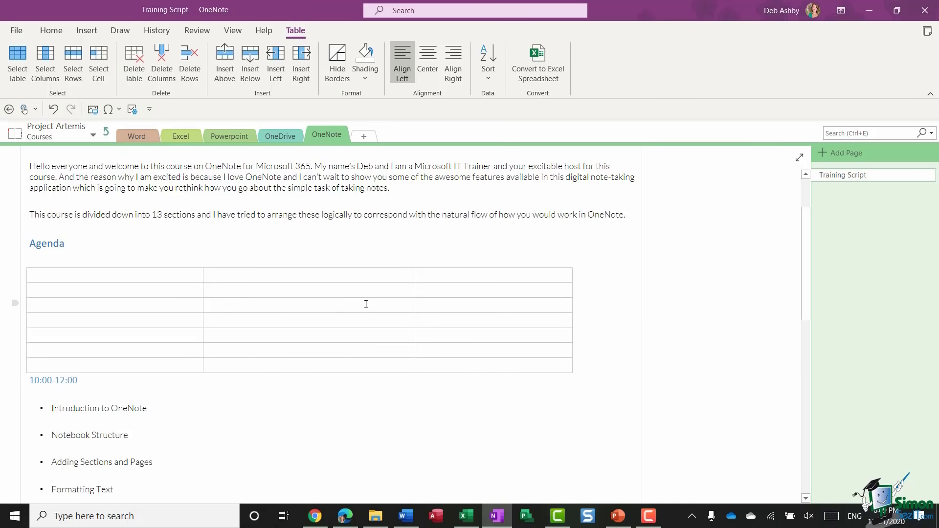
pyautogui.moveTo(416, 307); pyautogui.dragTo(387, 307)
pyautogui.scroll(1, 138, 327)
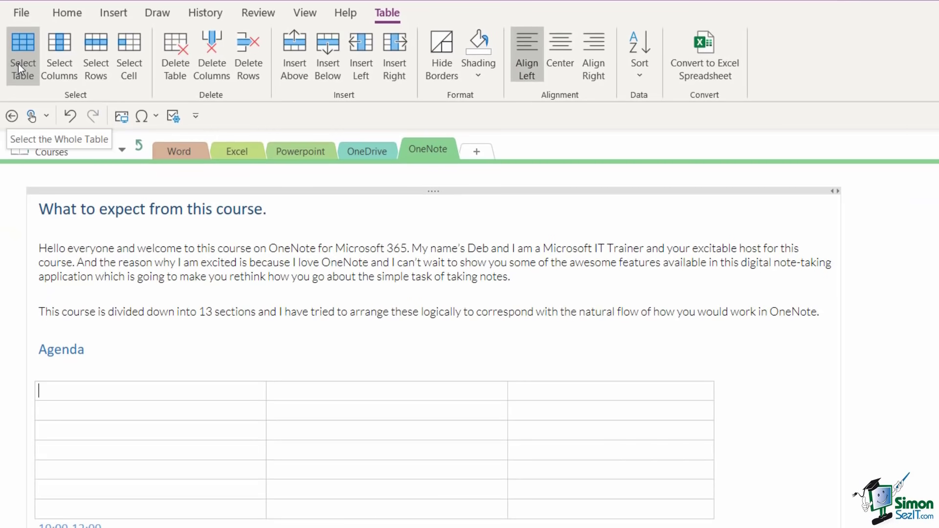
# Try the table selection commands on the whole table, the first column, the second row and the first cell of the third row
pyautogui.click(19, 63)
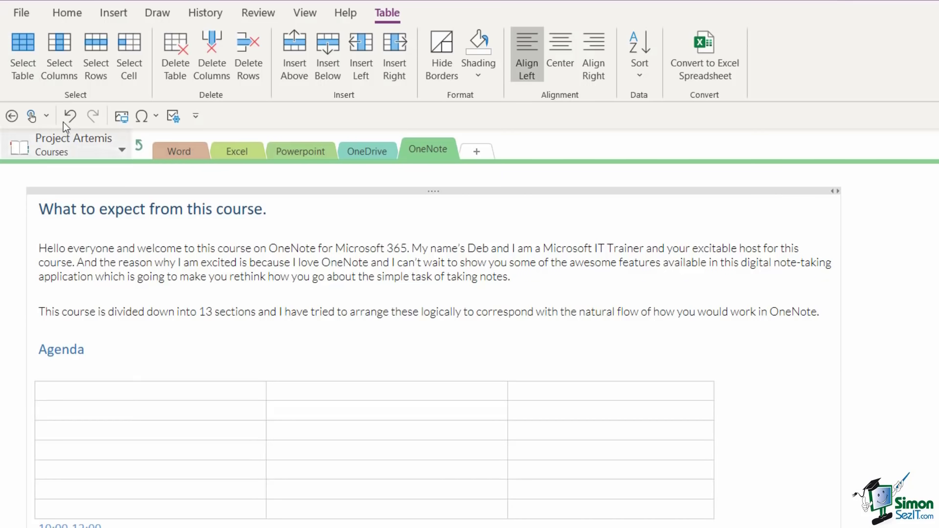
pyautogui.click(63, 60)
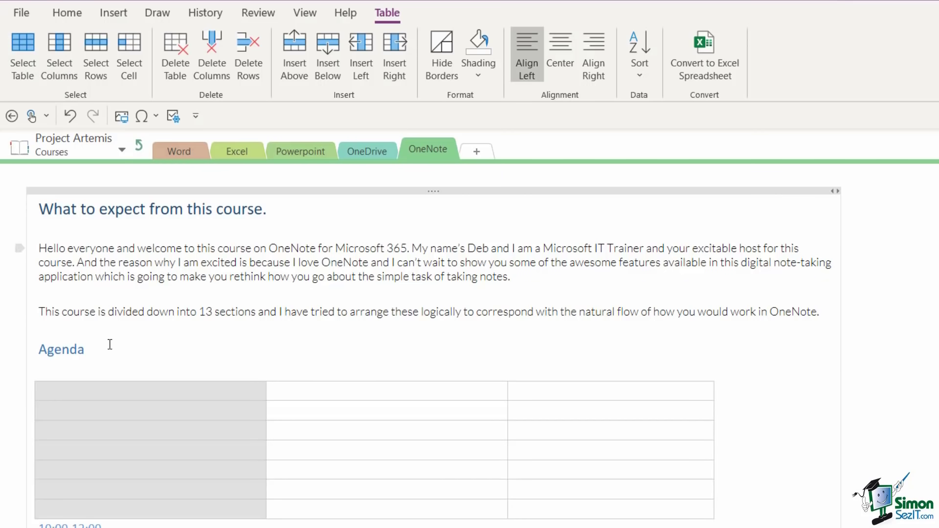
pyautogui.click(264, 409)
pyautogui.click(90, 64)
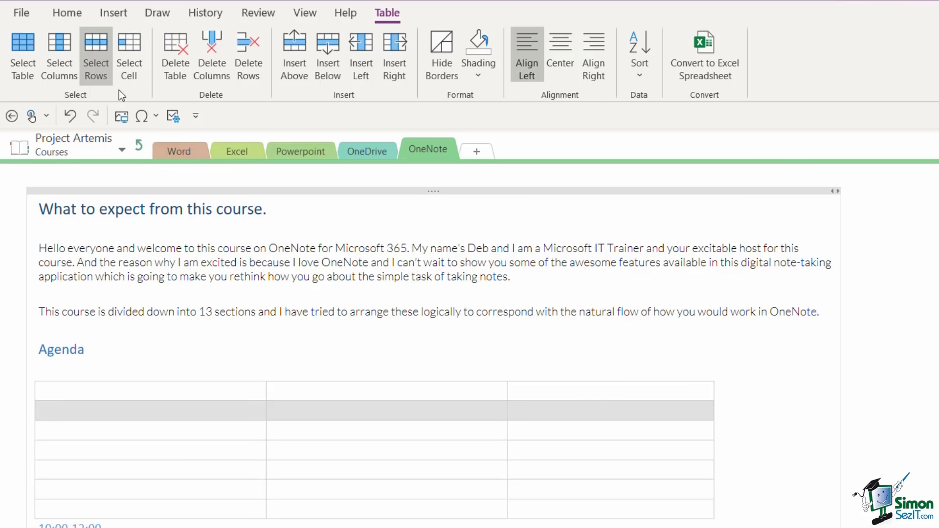
pyautogui.click(166, 422)
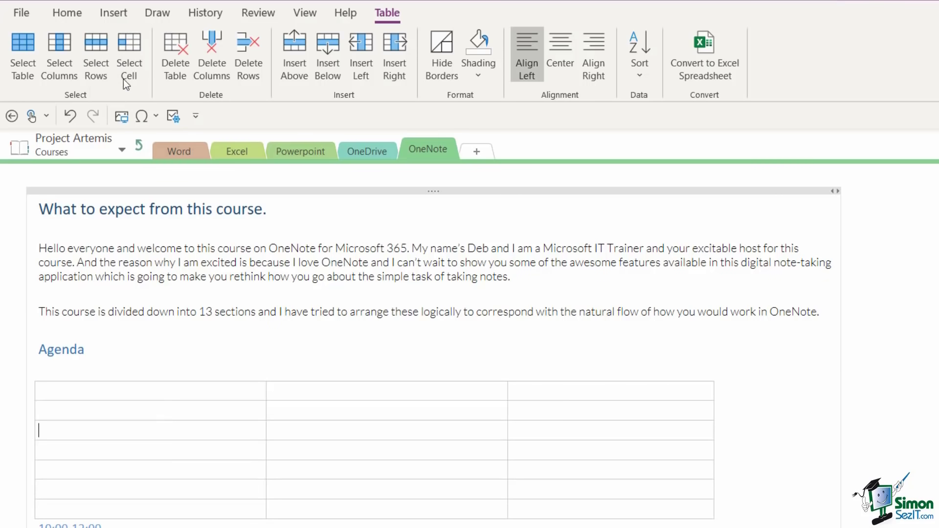
pyautogui.click(129, 56)
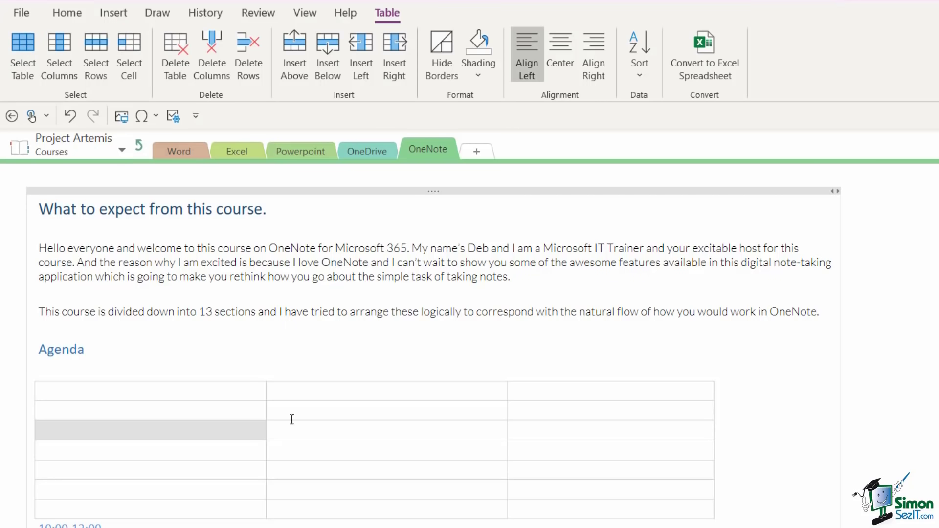
pyautogui.click(360, 410)
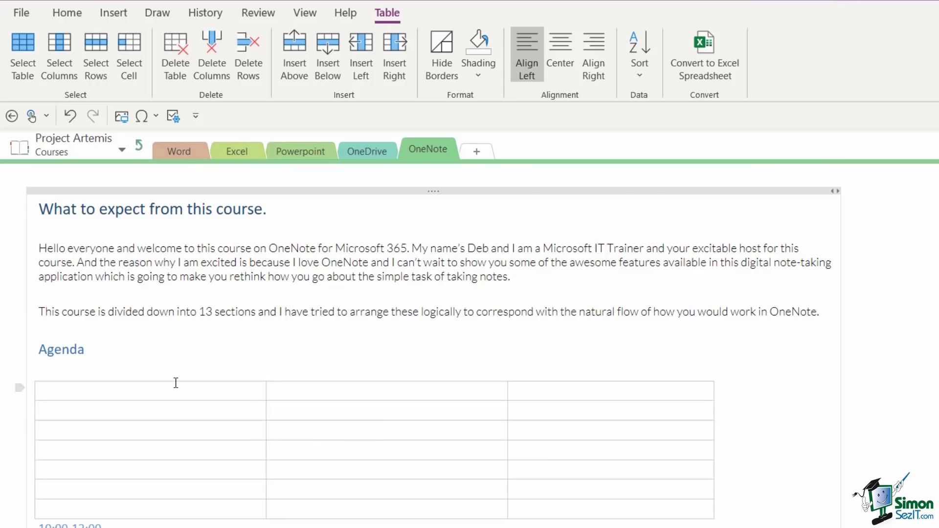
# Try selecting the first row, the first and second columns, and blocks of cells directly in the table, and clear the selection
pyautogui.click(21, 389)
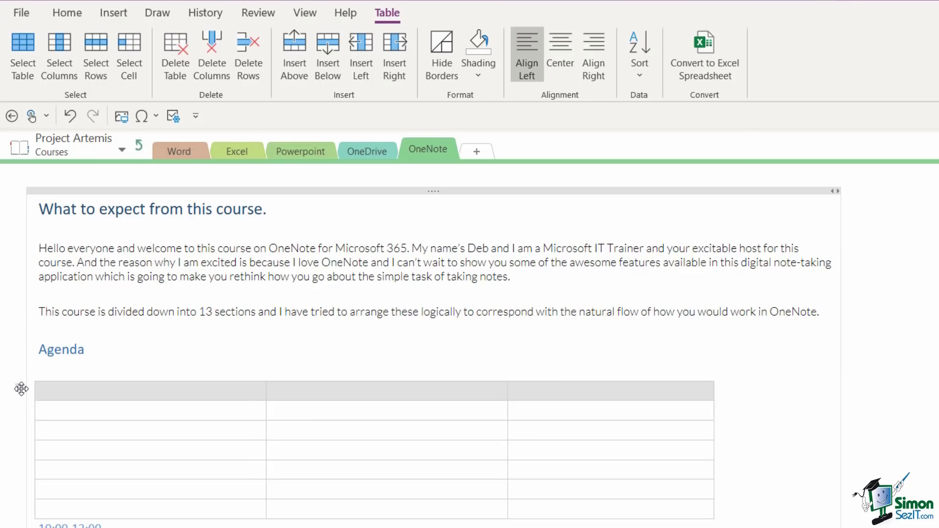
pyautogui.click(113, 375)
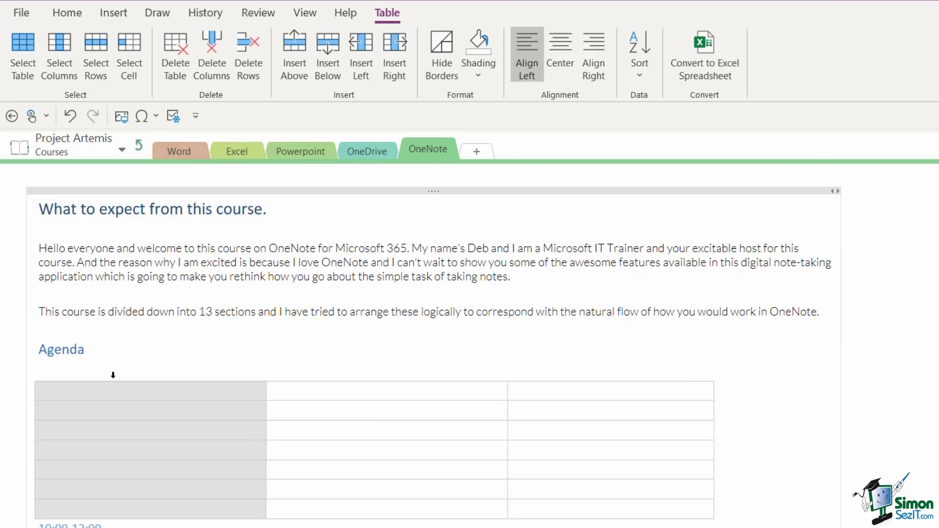
pyautogui.click(367, 375)
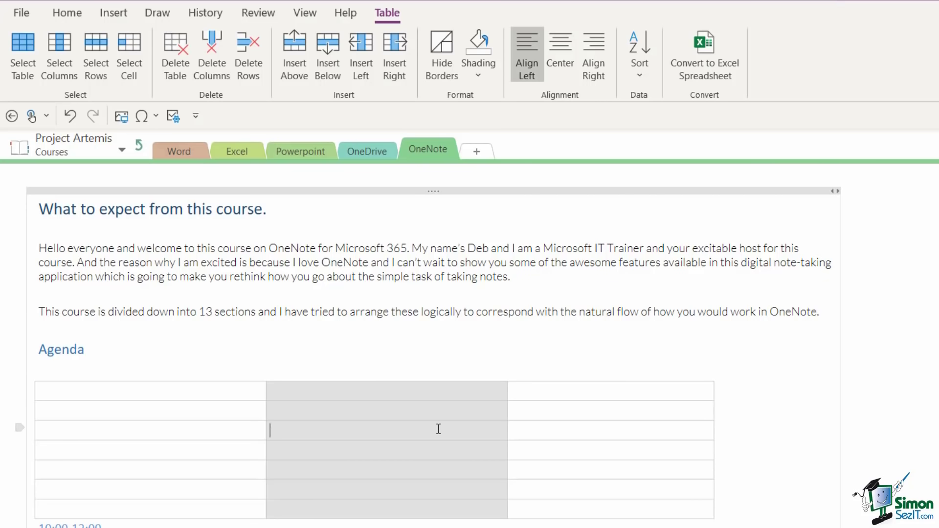
pyautogui.moveTo(46, 409); pyautogui.dragTo(634, 457)
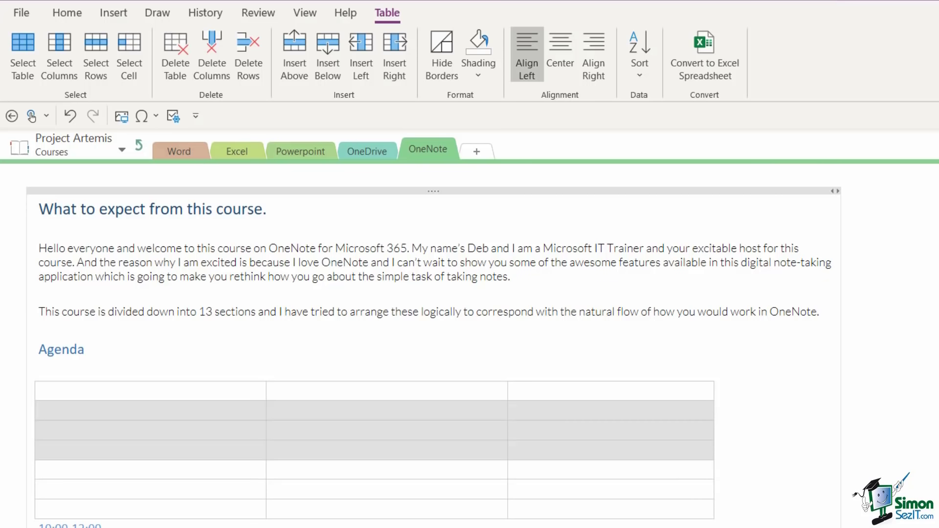
pyautogui.moveTo(289, 411); pyautogui.dragTo(470, 475)
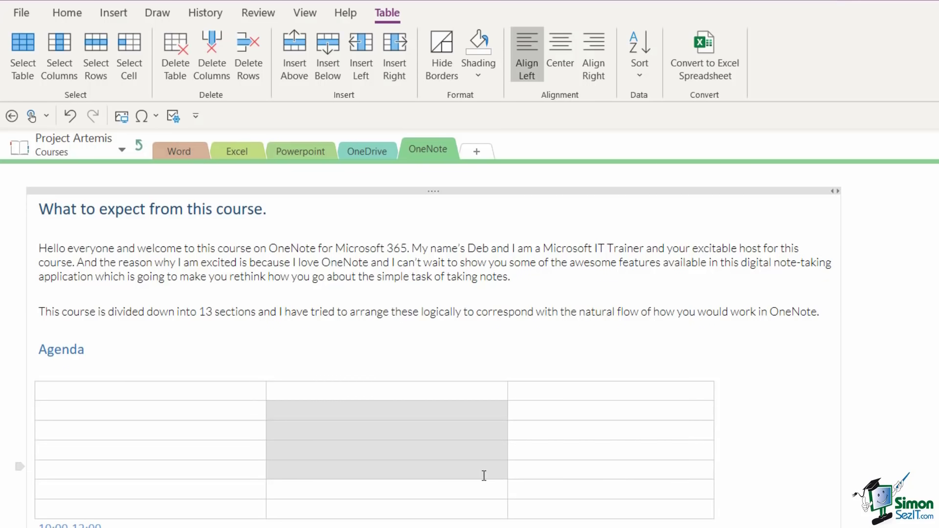
pyautogui.click(572, 429)
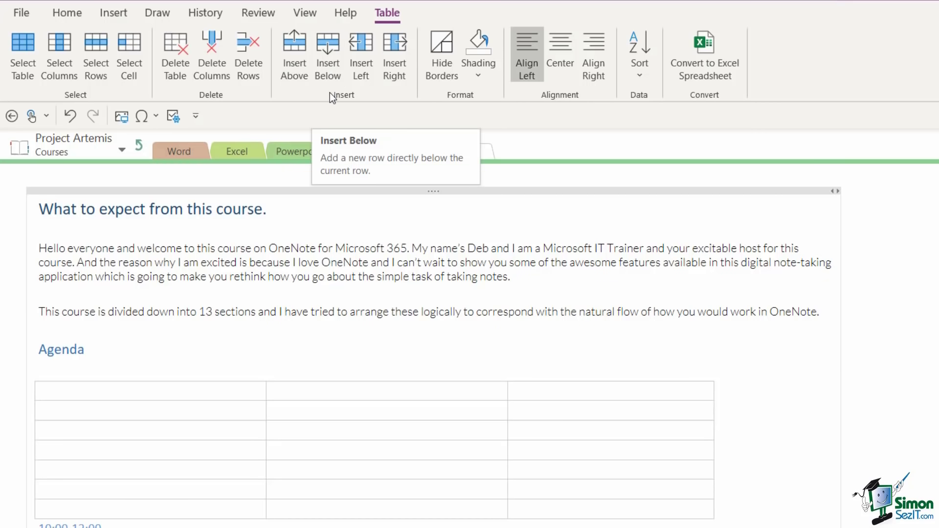
# Try adding a column to the right of the table's third column and hiding the table borders, and revert both changes
pyautogui.click(404, 74)
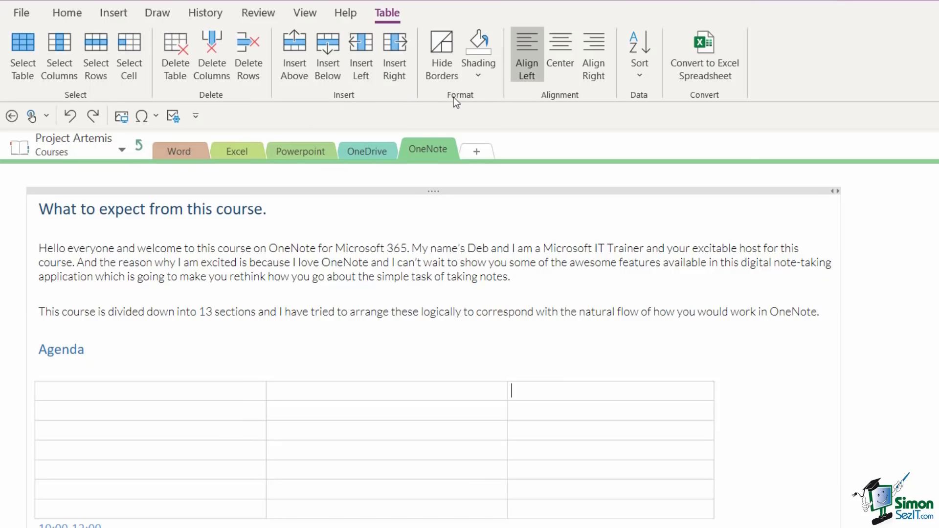
pyautogui.click(444, 60)
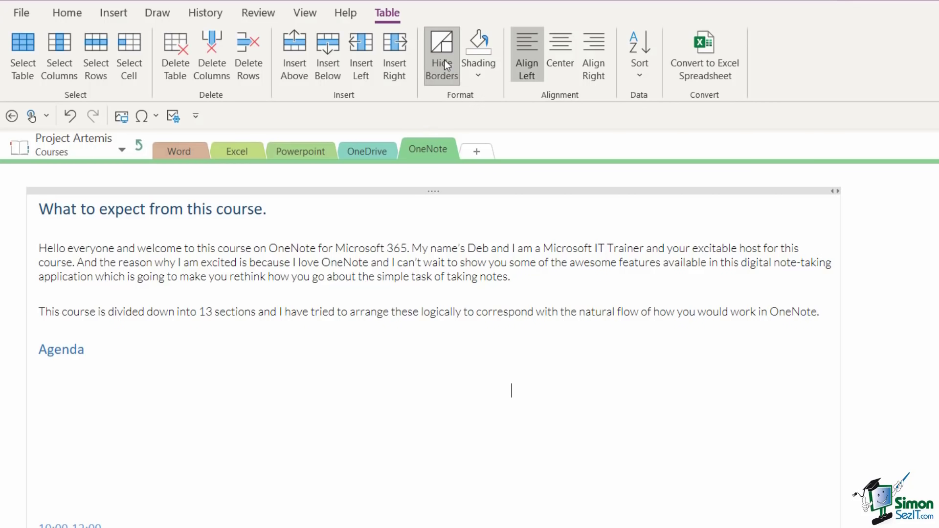
pyautogui.click(444, 60)
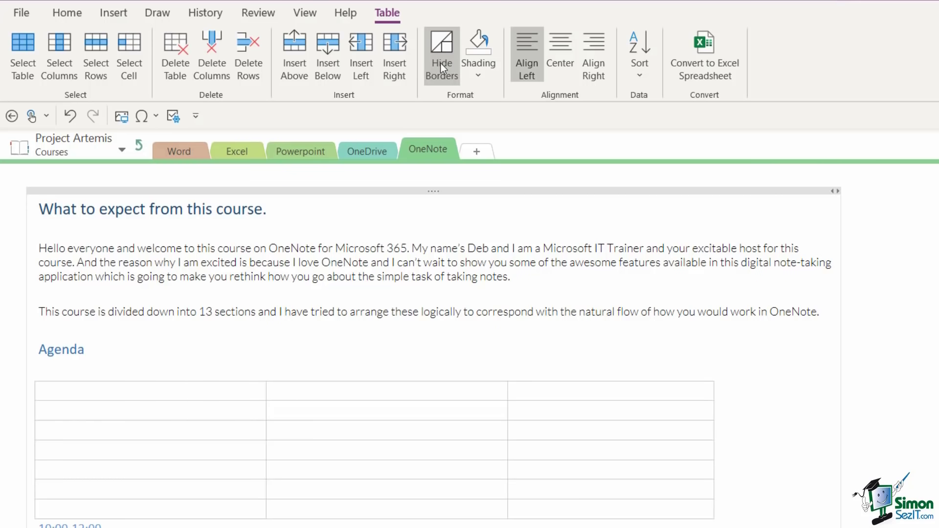
# Look at the shading colors offered for the table cells without applying any
pyautogui.click(485, 81)
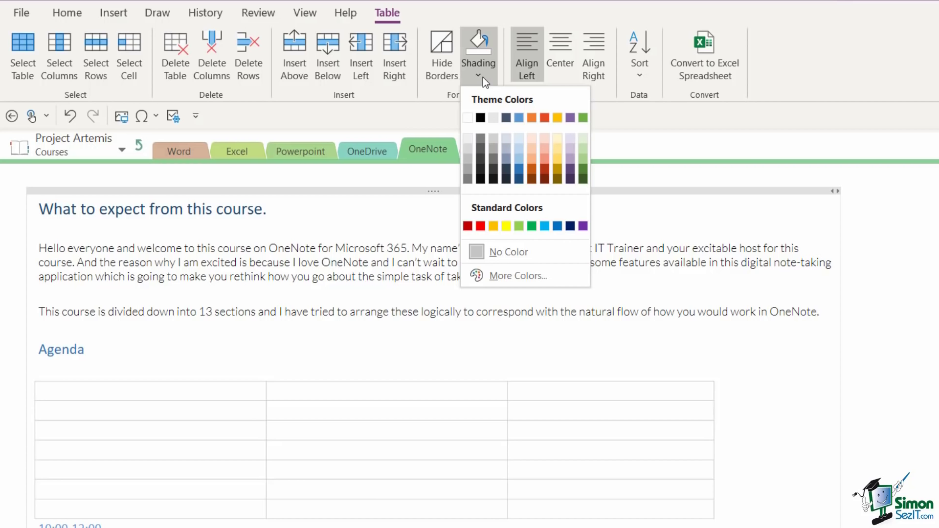
pyautogui.click(566, 123)
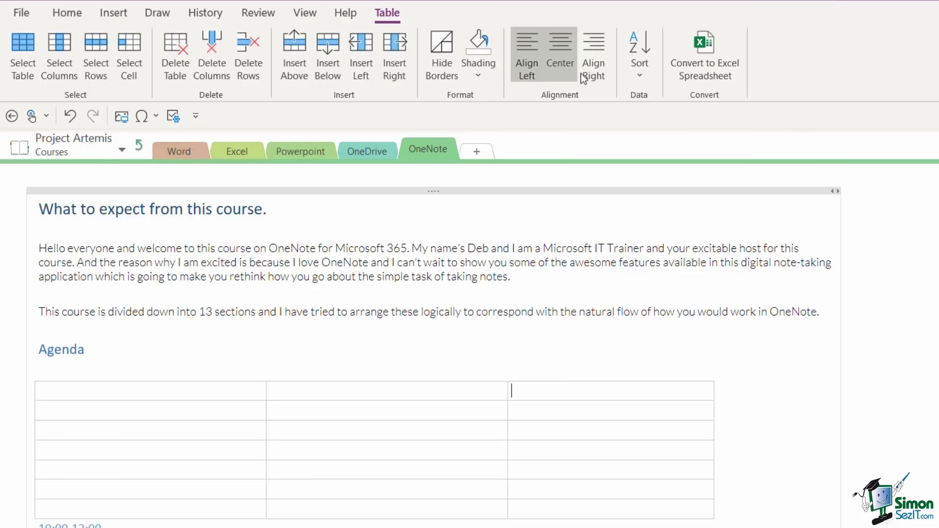
pyautogui.click(184, 390)
pyautogui.click(184, 411)
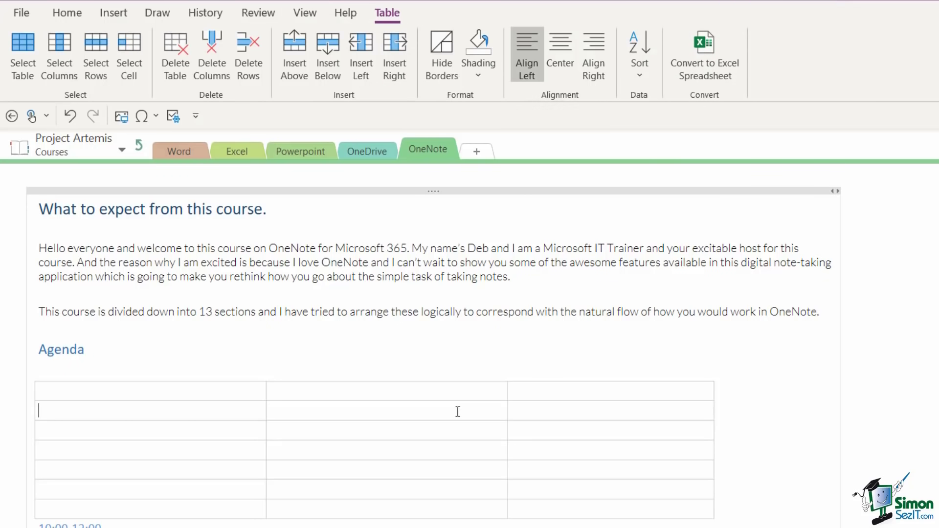
# Move the 10:00-12:00 heading from below the table into the table's first cell by cutting and pasting it
pyautogui.scroll(-3, 439, 392)
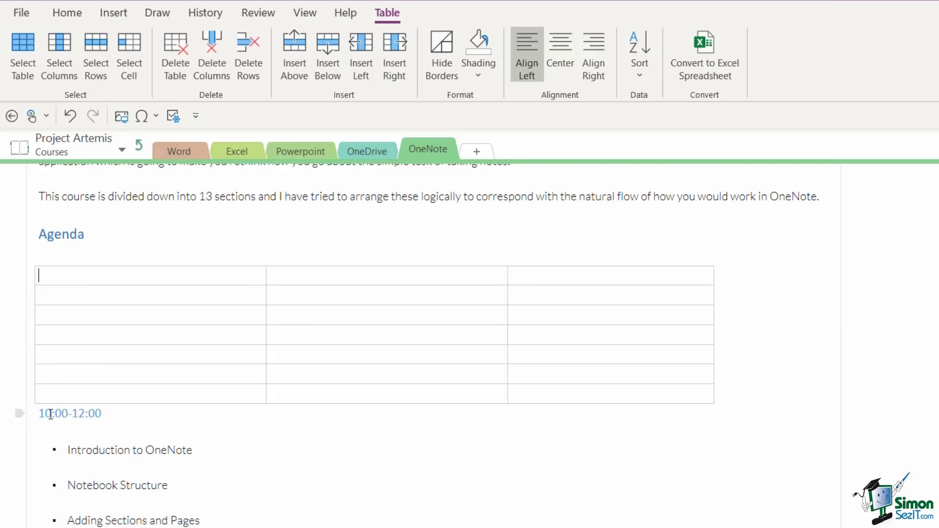
pyautogui.moveTo(105, 413); pyautogui.dragTo(38, 413)
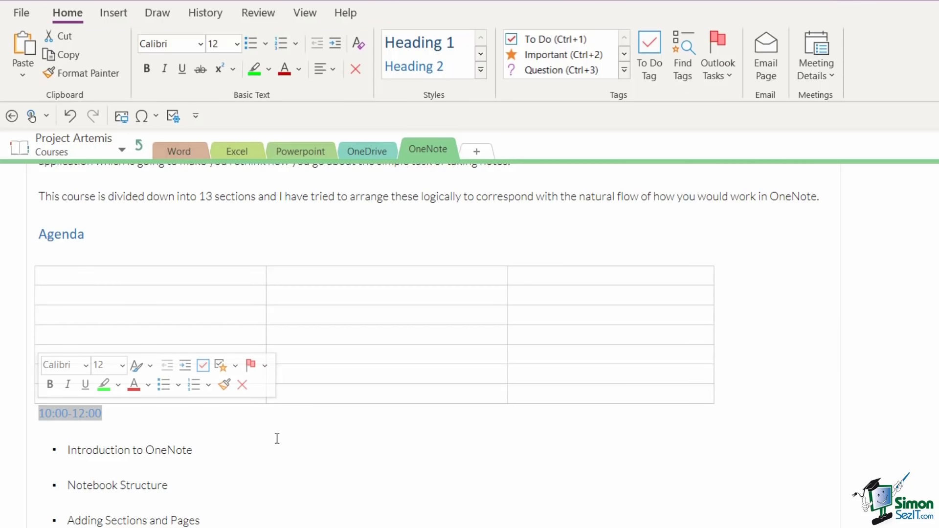
pyautogui.hotkey('ctrl', 'x')
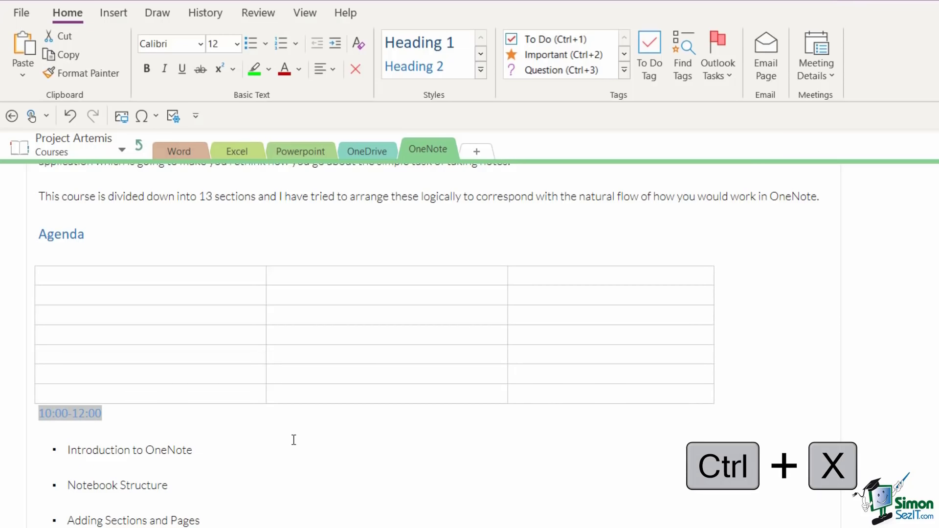
pyautogui.hotkey('ctrl', 'x')
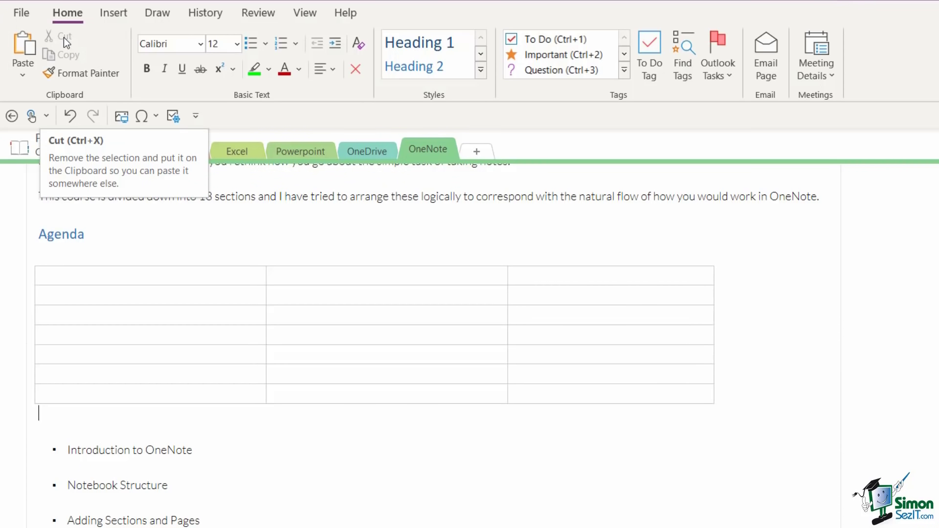
pyautogui.click(75, 277)
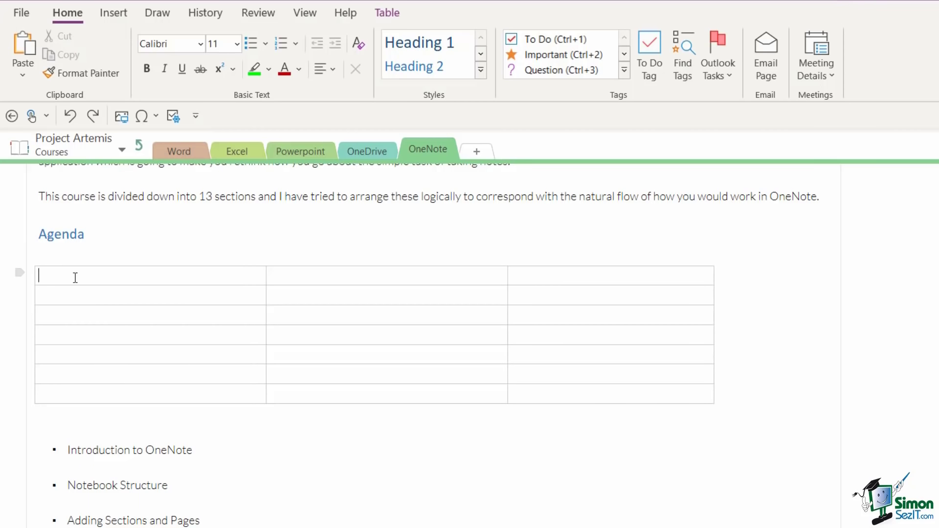
pyautogui.hotkey('ctrl', 'v')
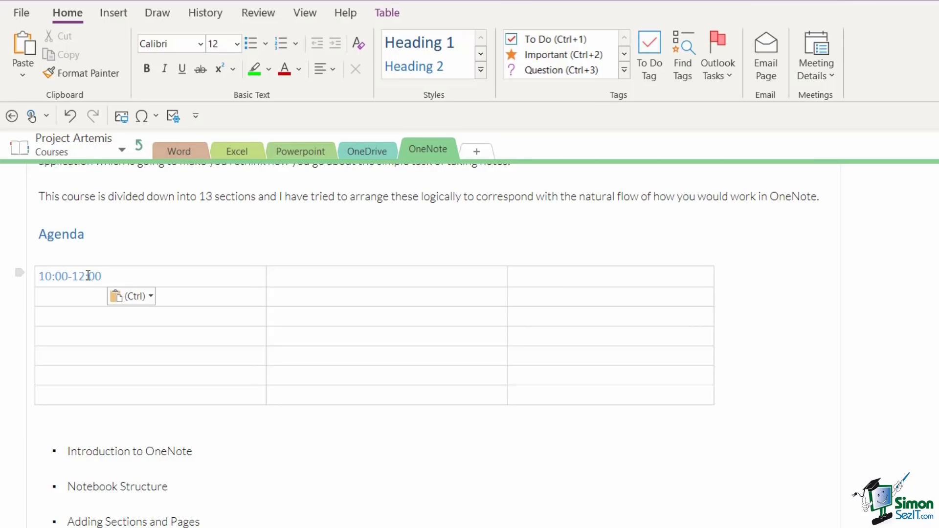
# Enter the column headings Agenda Item, Description and Time in the table's second row
pyautogui.click(23, 76)
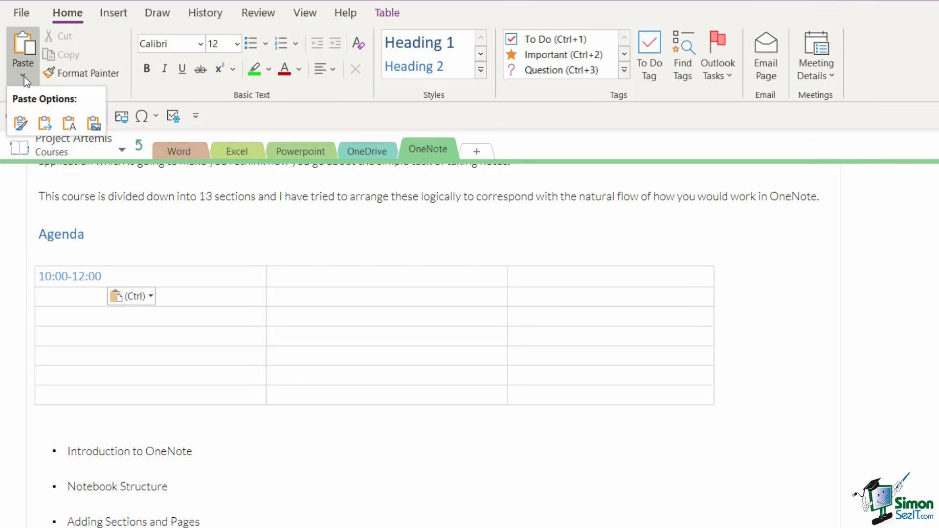
pyautogui.click(21, 124)
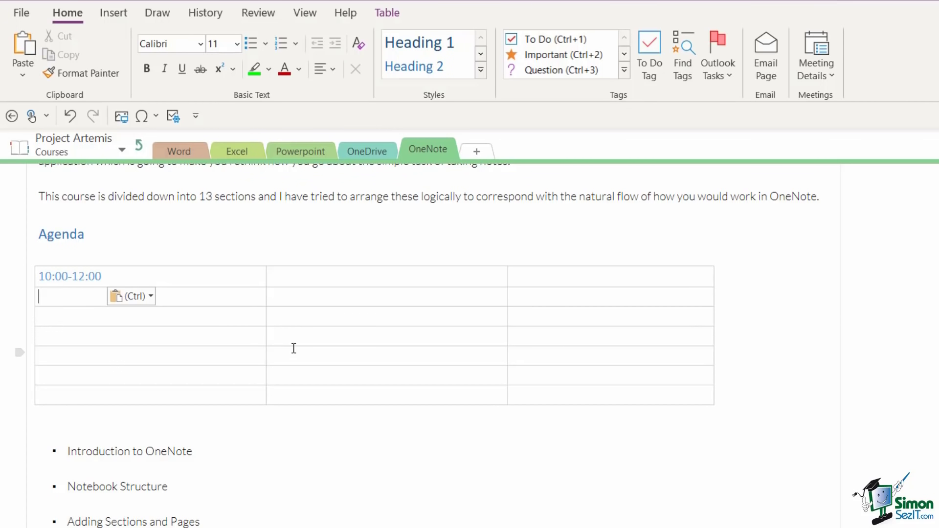
pyautogui.write('Agenda Item')
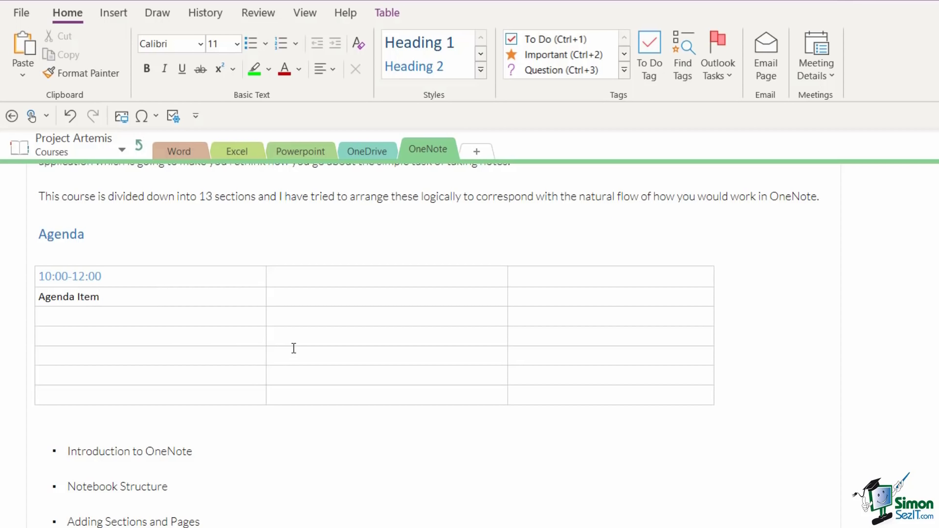
pyautogui.press('Tab')
pyautogui.write('Description')
pyautogui.press('Tab')
pyautogui.write('Time')
pyautogui.click(84, 295)
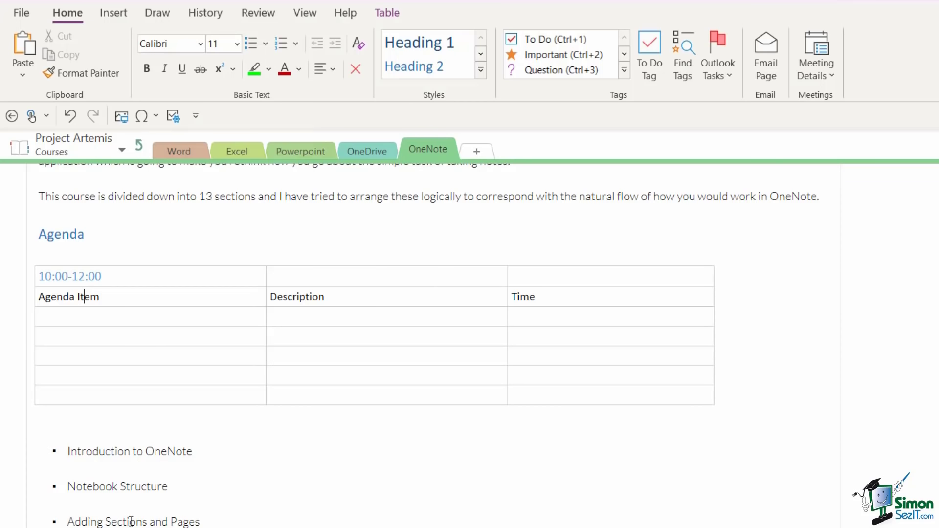
# Change the font of the entire table to Lato Light
pyautogui.scroll(-3, 136, 511)
pyautogui.scroll(2, 138, 511)
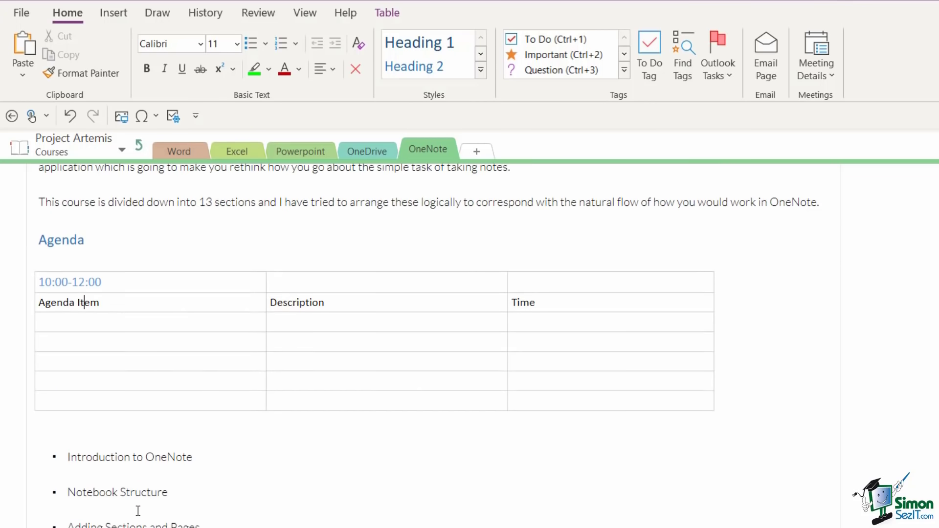
pyautogui.scroll(2, 138, 510)
pyautogui.scroll(-1, 137, 511)
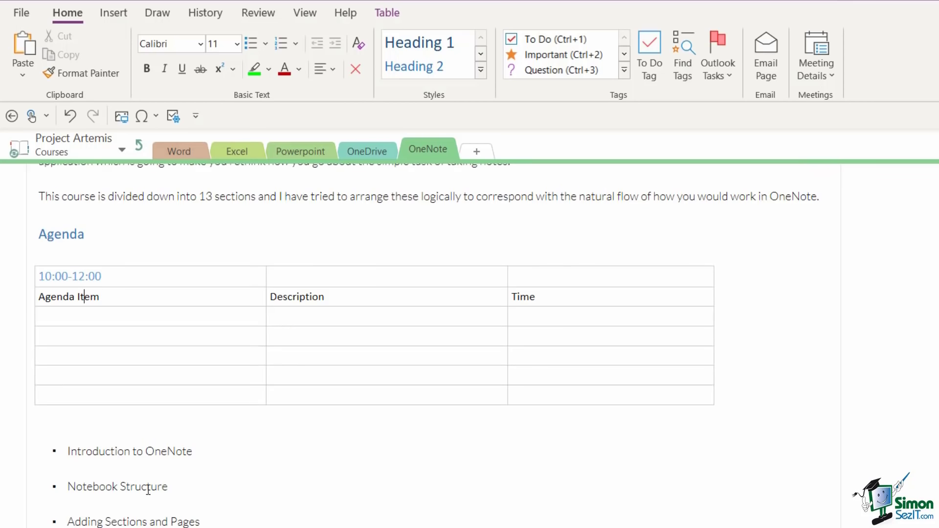
pyautogui.click(125, 314)
pyautogui.click(396, 13)
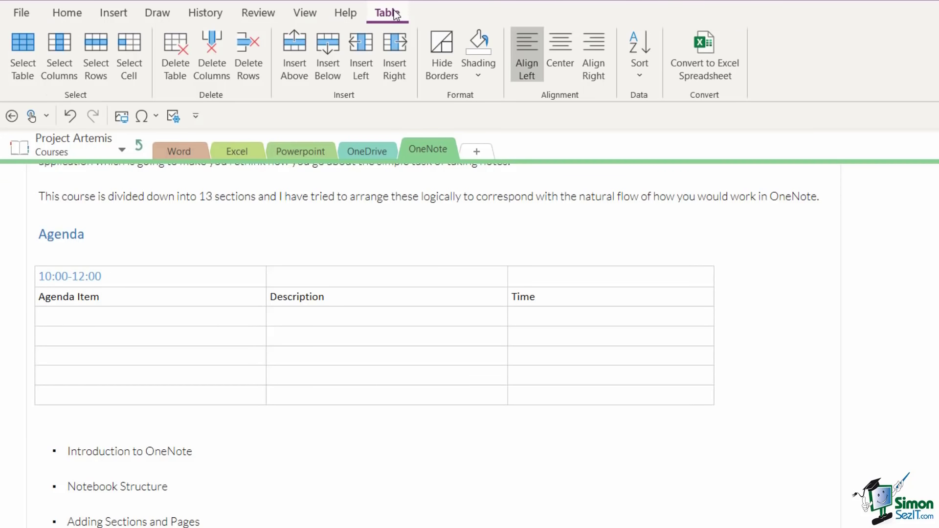
pyautogui.click(24, 62)
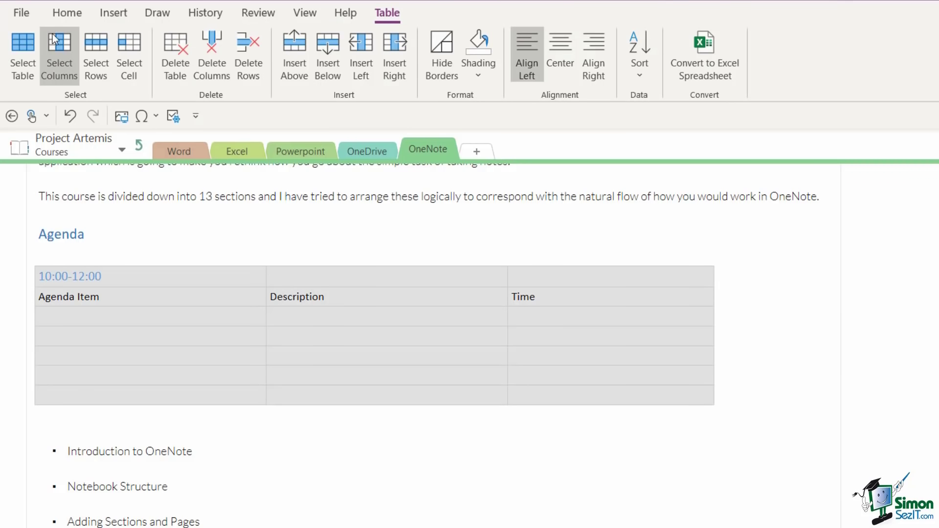
pyautogui.click(63, 16)
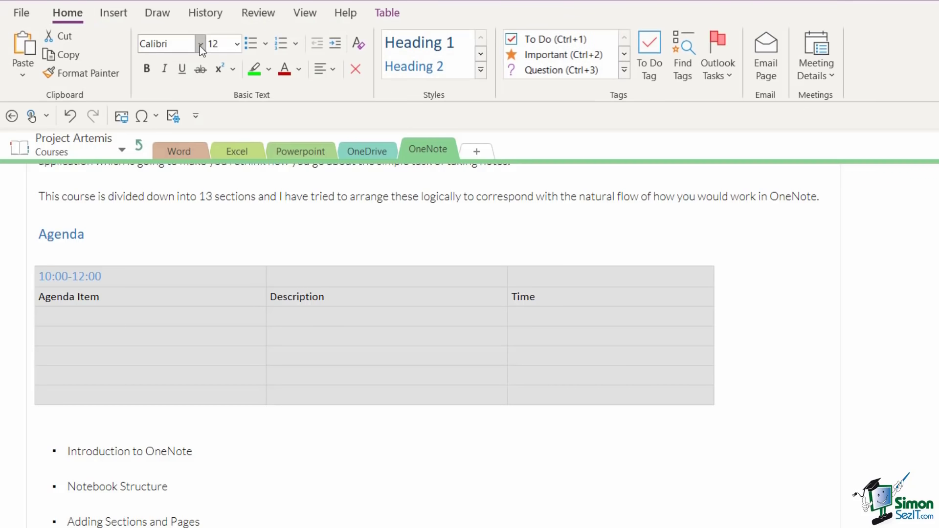
pyautogui.click(201, 44)
pyautogui.click(187, 89)
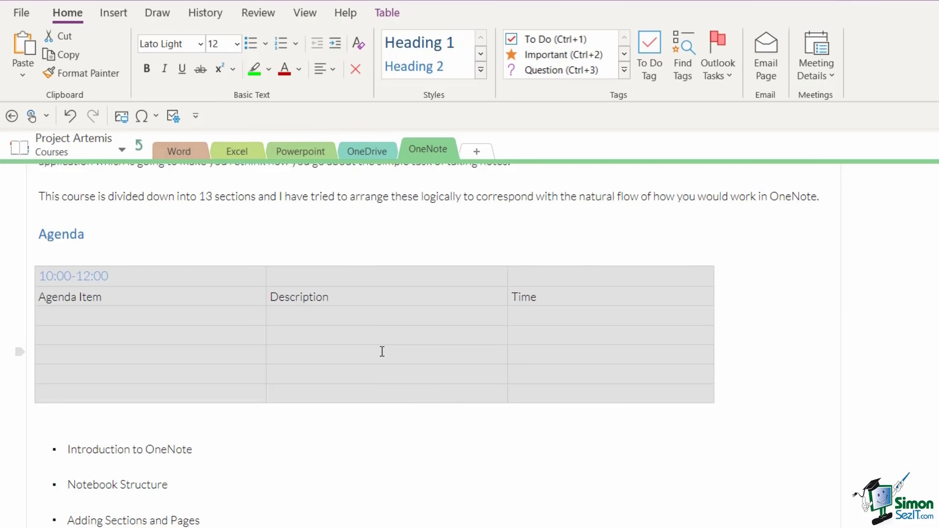
# Make the row with the Agenda Item, Description and Time headings bold
pyautogui.click(113, 317)
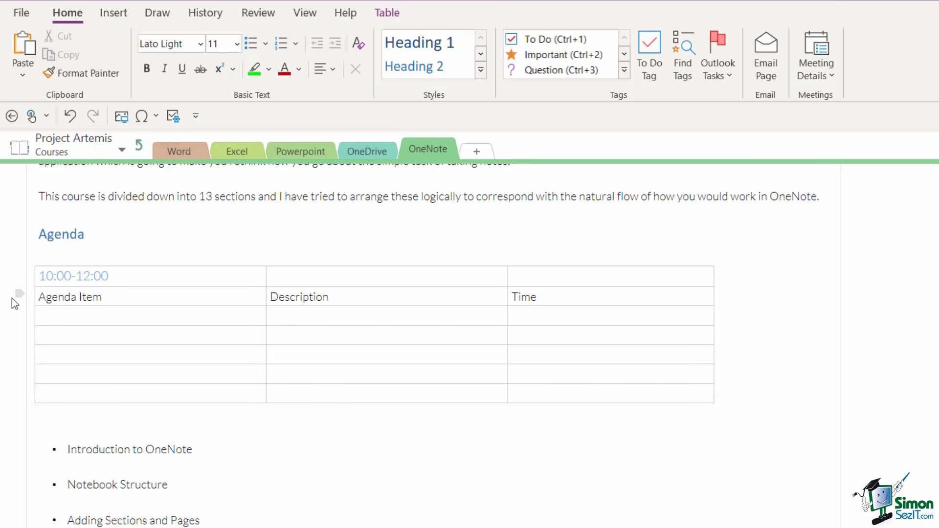
pyautogui.click(18, 294)
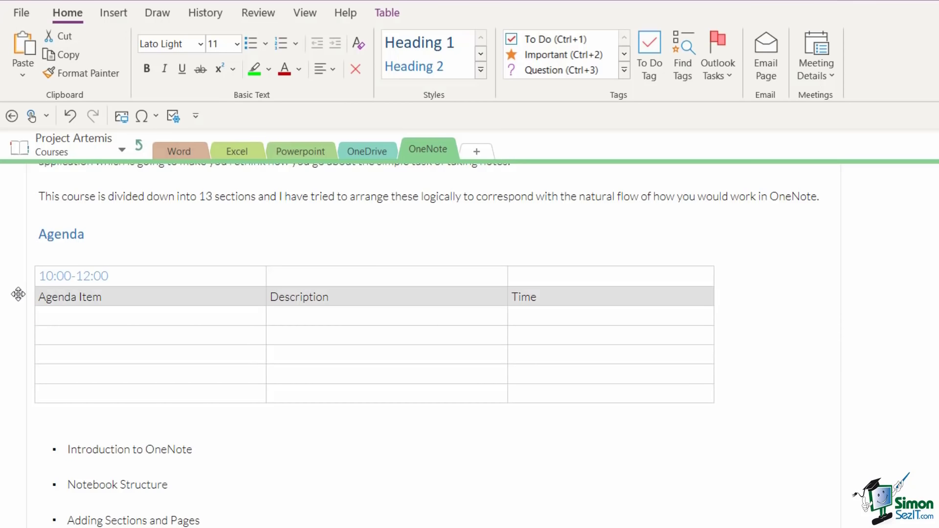
pyautogui.click(146, 69)
pyautogui.click(220, 335)
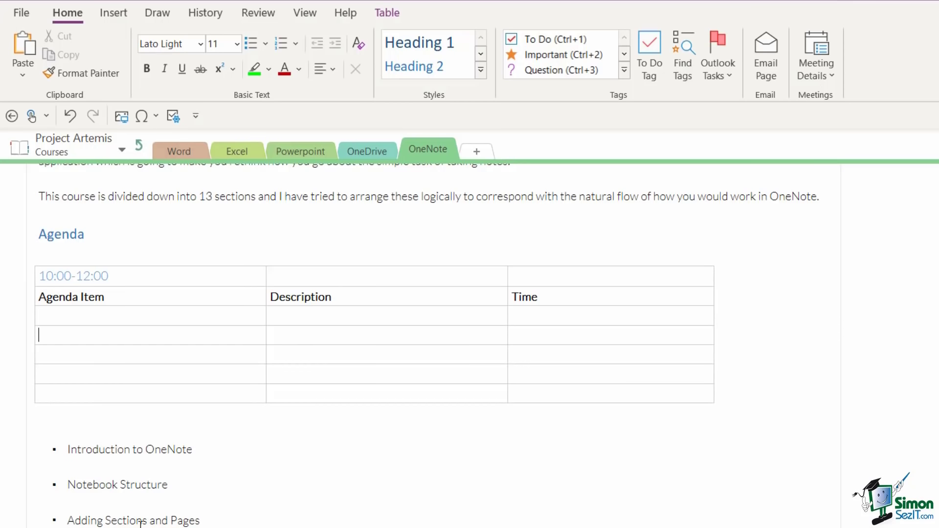
# Move the five bulleted topics, Introduction to OneNote through Adding Pictures and Videos, from below the table into the Agenda Item column
pyautogui.click(45, 449)
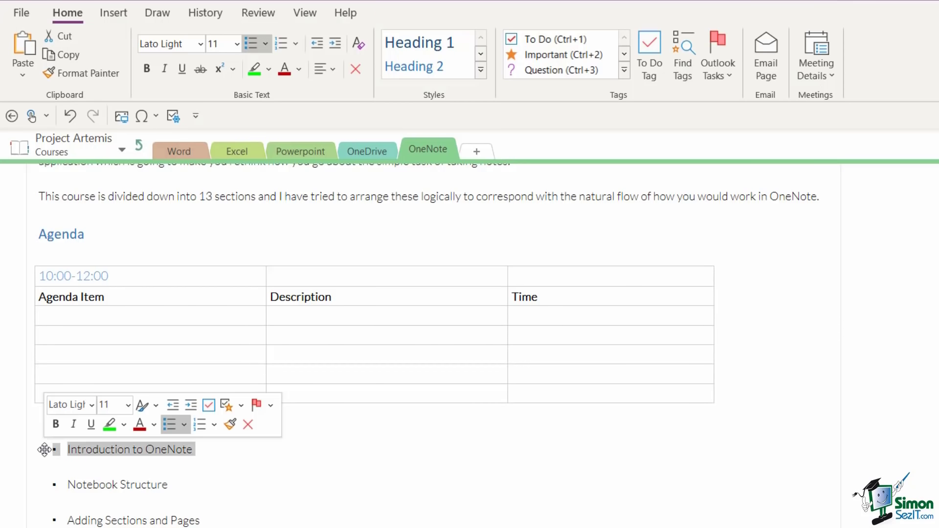
pyautogui.hotkey('ctrl', 'x')
pyautogui.click(54, 318)
pyautogui.hotkey('ctrl', 'v')
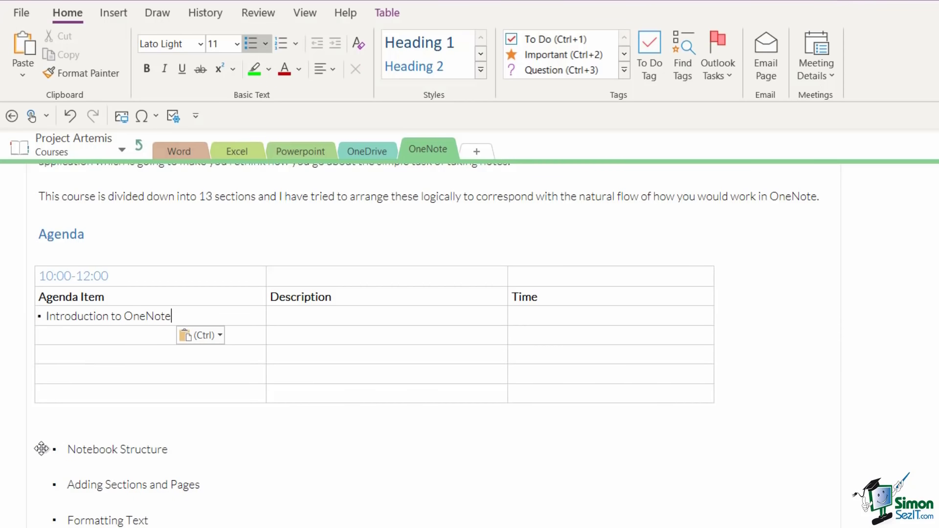
pyautogui.click(44, 450)
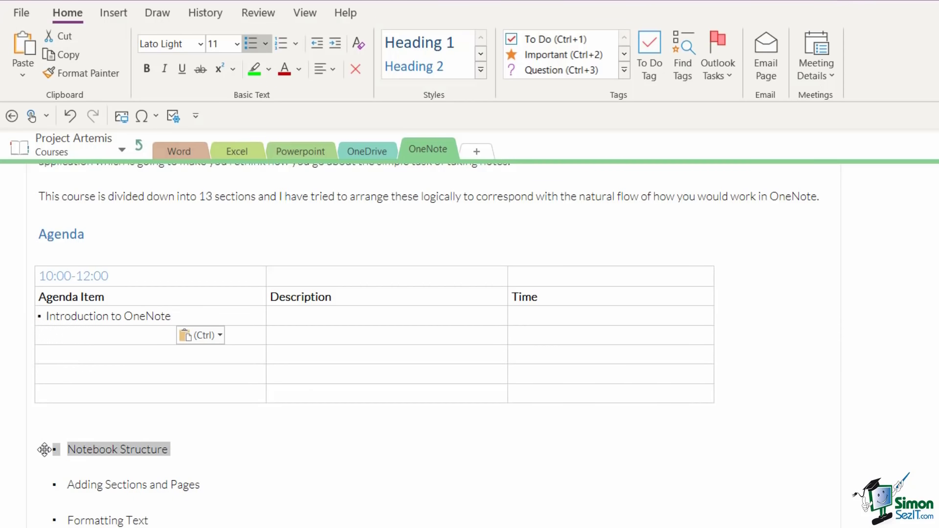
pyautogui.hotkey('ctrl', 'x')
pyautogui.click(71, 337)
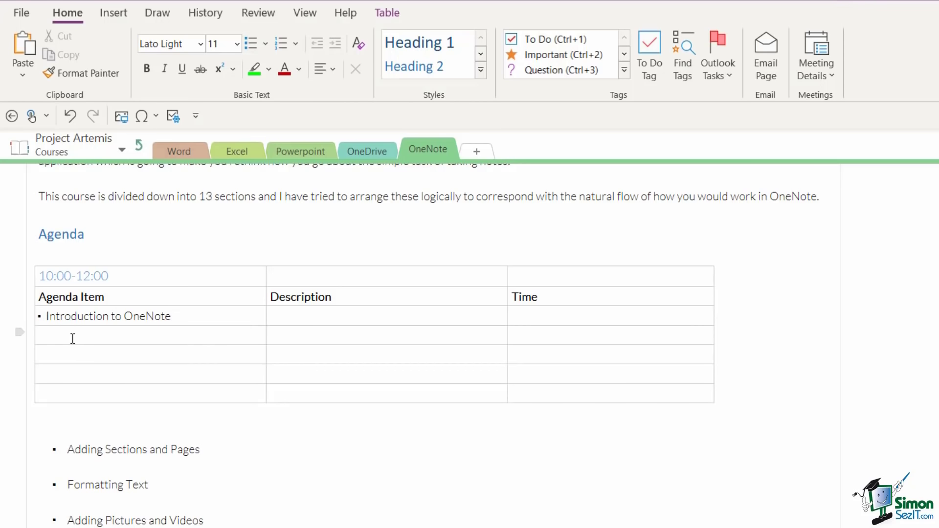
pyautogui.hotkey('ctrl', 'v')
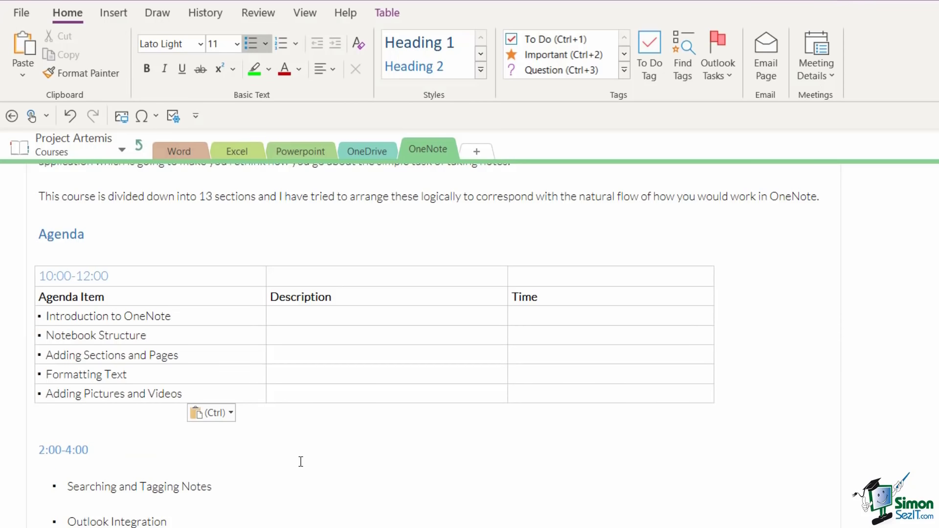
# Remove the bullets from the five topics in the Agenda Item column
pyautogui.click(402, 470)
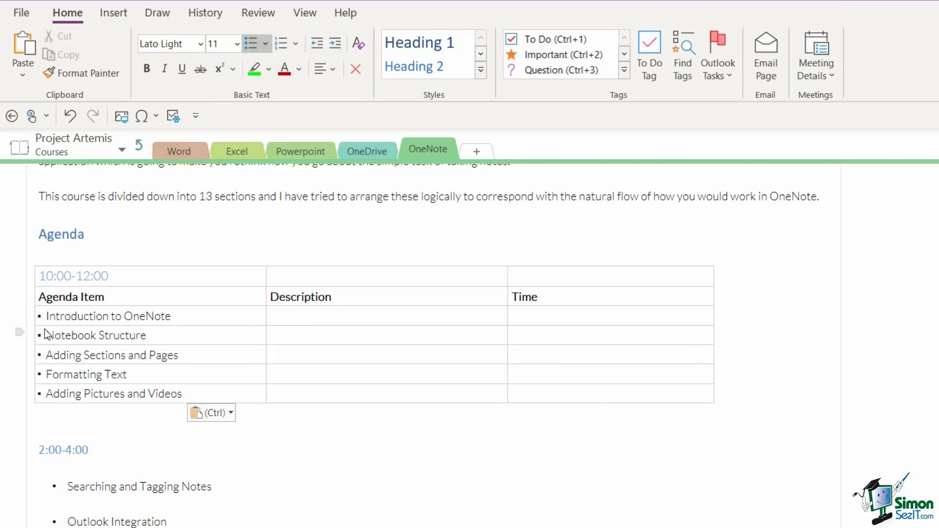
pyautogui.moveTo(201, 392); pyautogui.dragTo(244, 317)
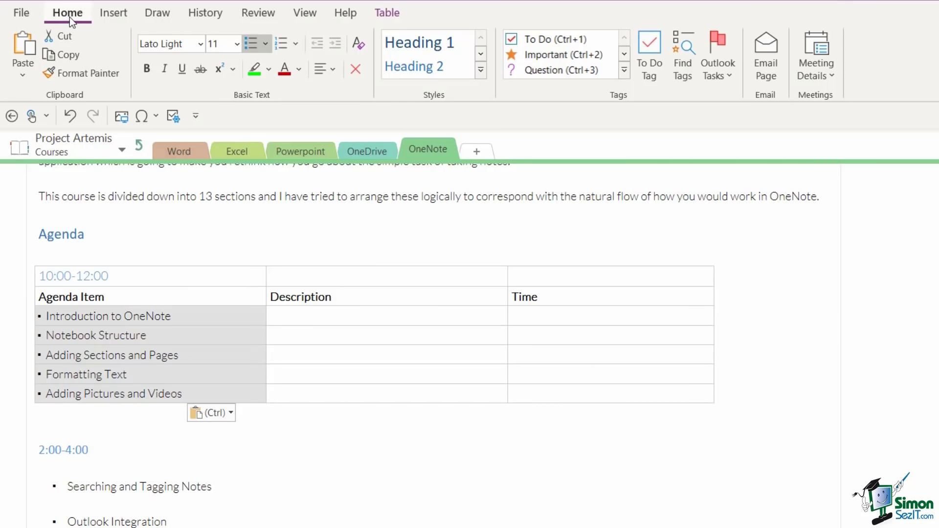
pyautogui.click(250, 44)
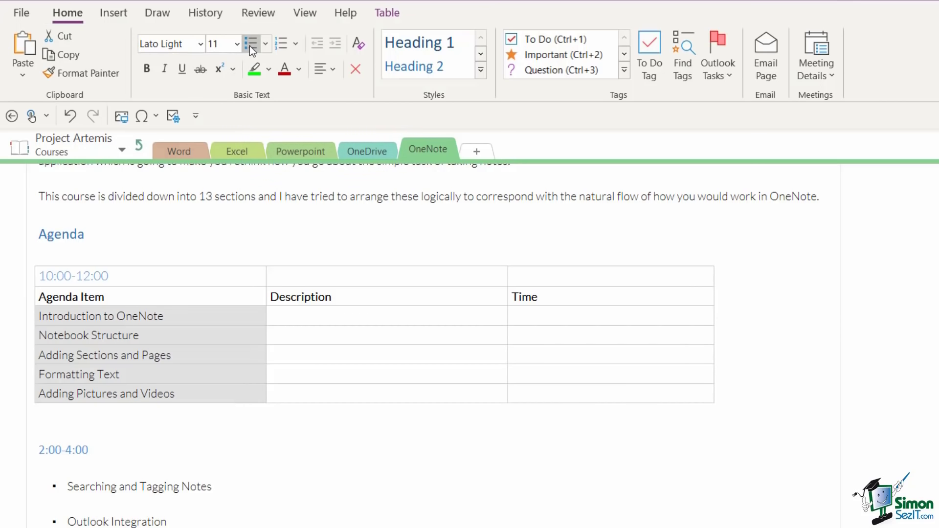
pyautogui.click(301, 321)
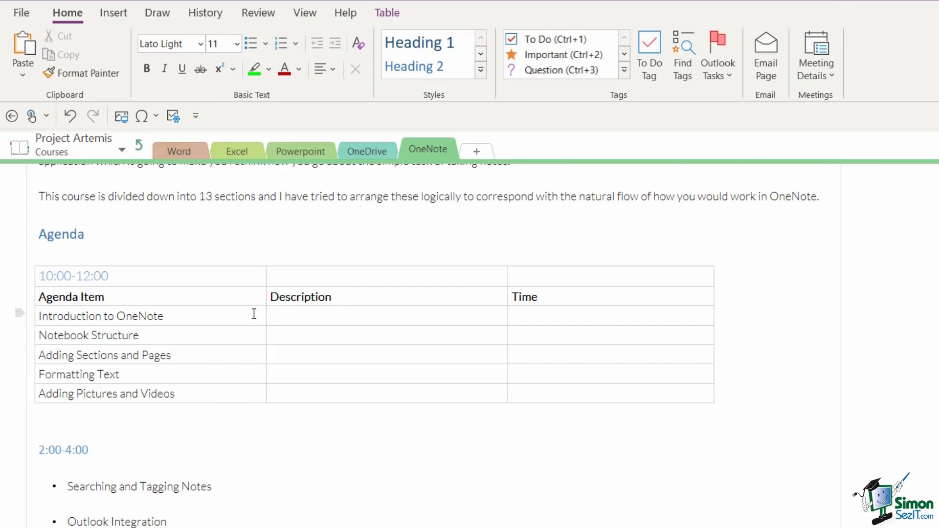
pyautogui.click(191, 276)
pyautogui.click(18, 273)
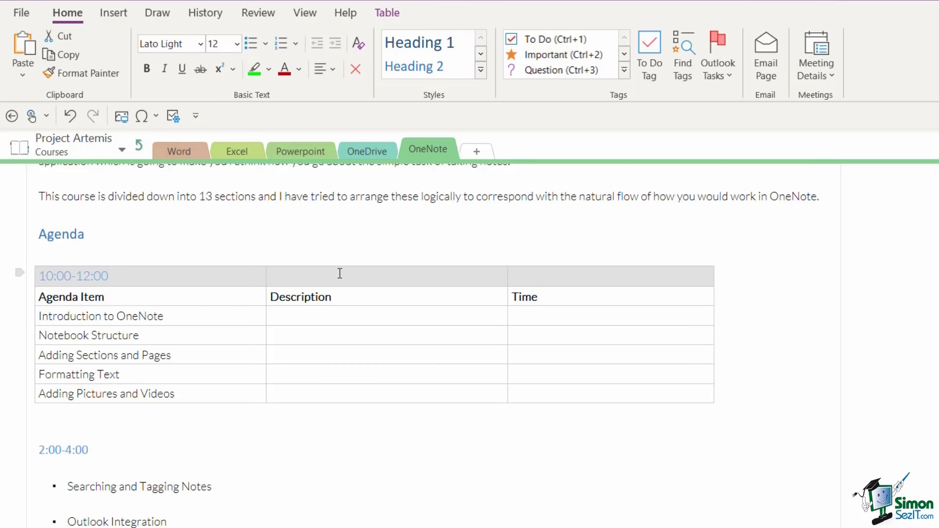
pyautogui.click(189, 285)
pyautogui.click(337, 280)
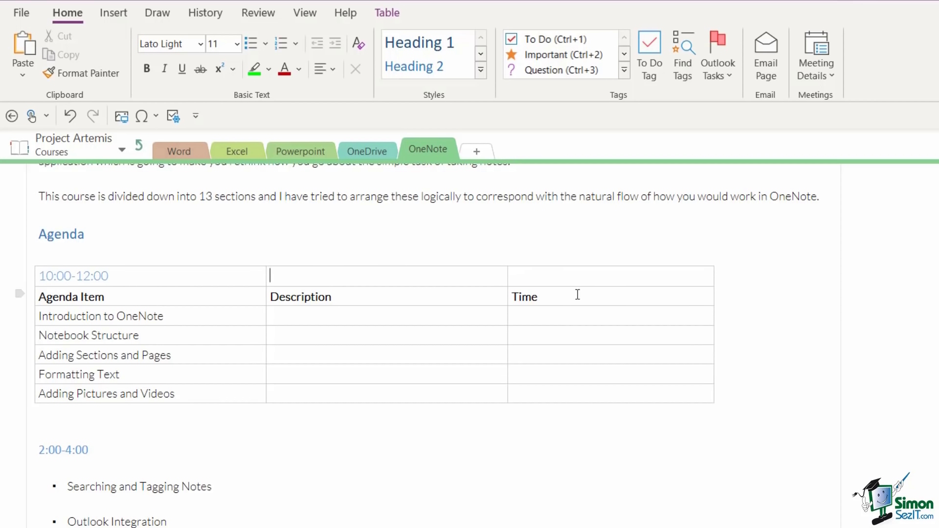
# Narrow the table's Time column so it fits closely around the times
pyautogui.click(389, 16)
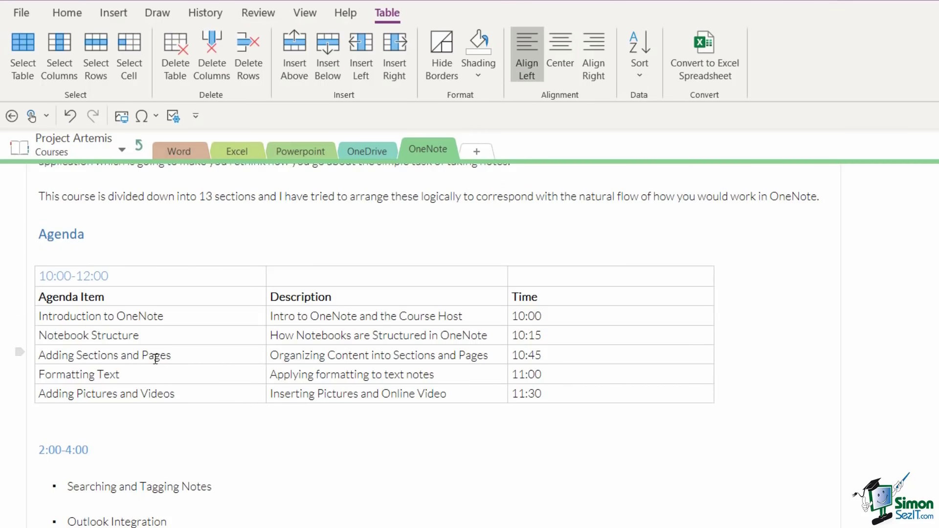
pyautogui.click(554, 315)
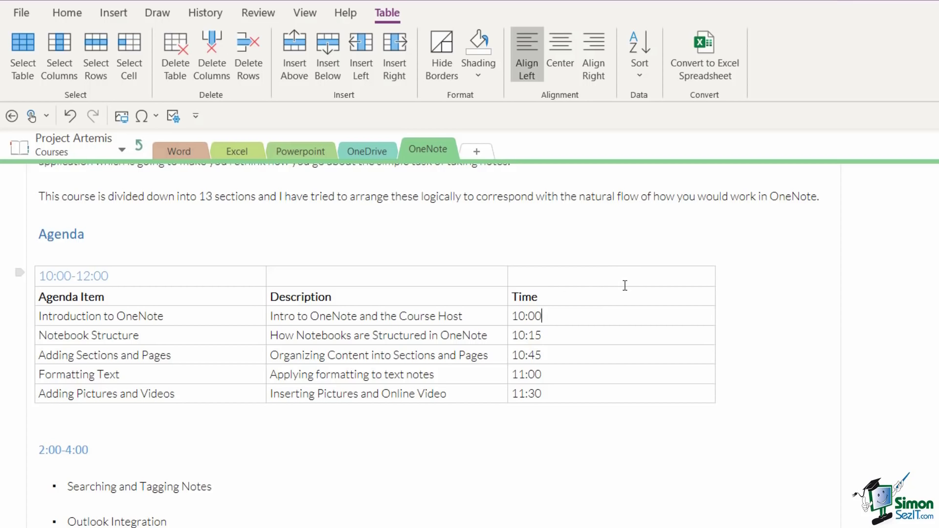
pyautogui.moveTo(715, 308); pyautogui.dragTo(567, 323)
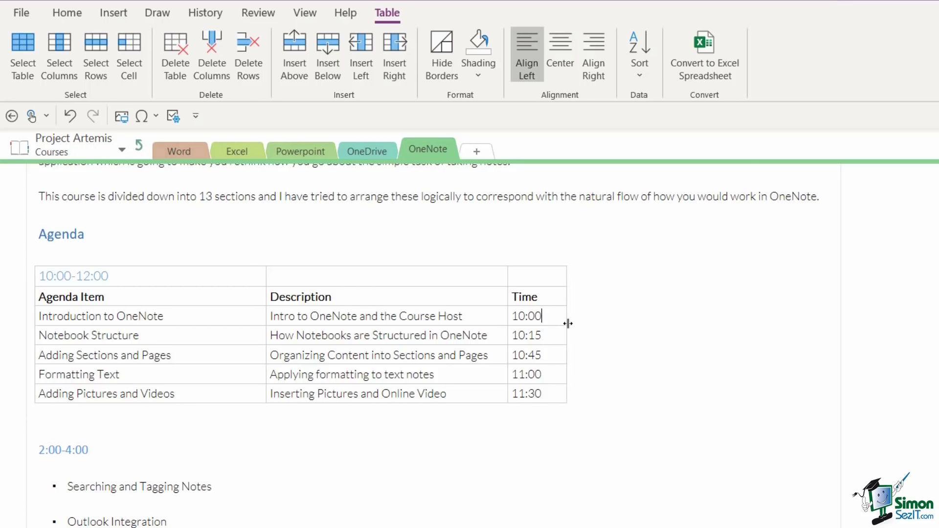
# Insert a column to the right of the Time column and give it the heading Room
pyautogui.click(534, 261)
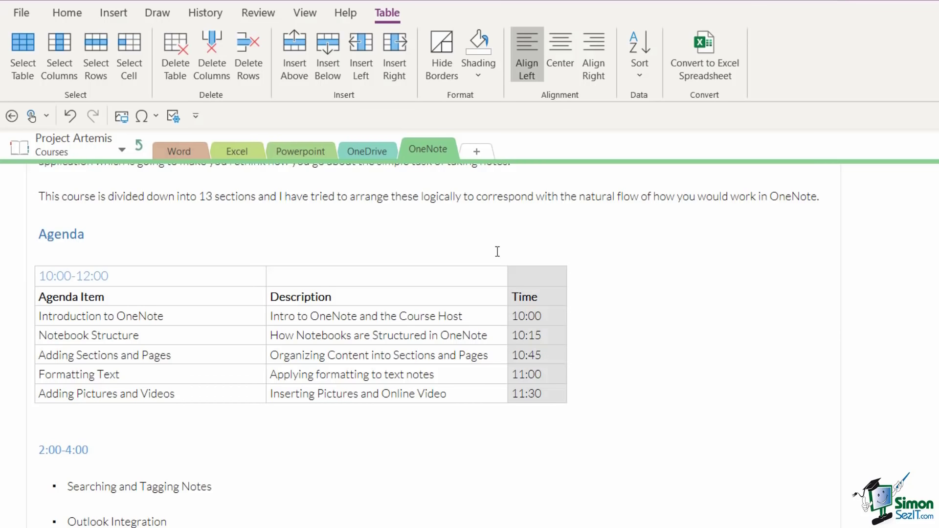
pyautogui.click(397, 60)
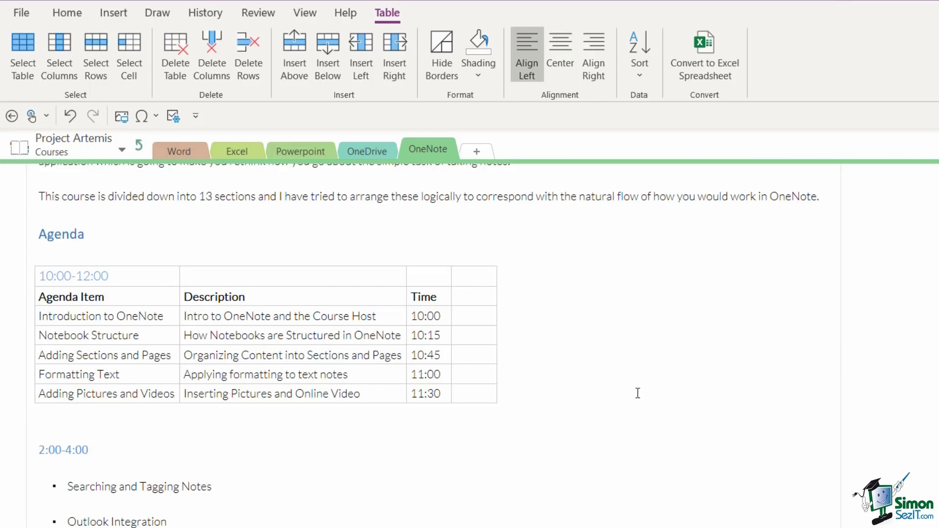
pyautogui.click(477, 298)
pyautogui.write('Room')
# Fill in the Room column with A, B, C, D and E for the five topics in order
pyautogui.click(475, 316)
pyautogui.write('A')
pyautogui.click(475, 335)
pyautogui.write('B')
pyautogui.click(474, 354)
pyautogui.write('C')
pyautogui.click(472, 373)
pyautogui.write('D')
pyautogui.click(461, 394)
pyautogui.write('E')
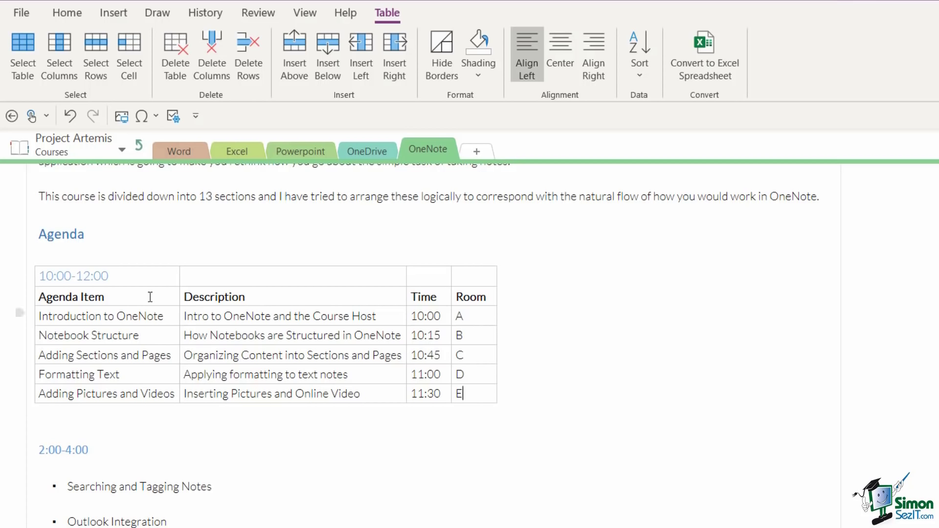
# Shade the table's column heading row with light purple from the theme colors
pyautogui.click(125, 296)
pyautogui.click(105, 57)
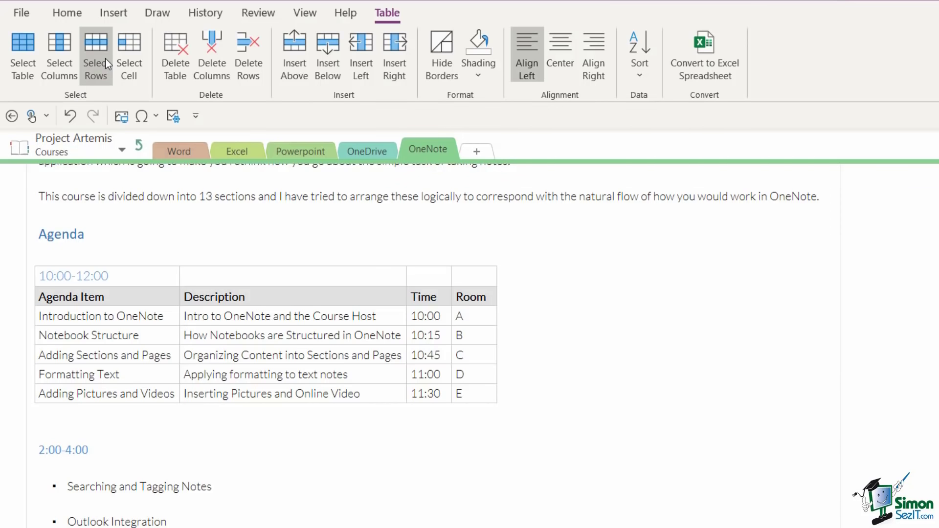
pyautogui.click(482, 75)
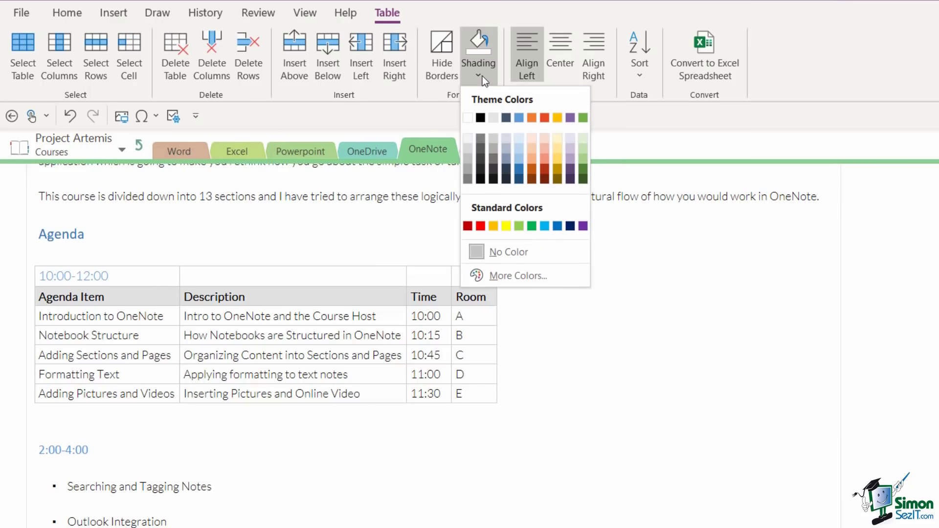
pyautogui.click(569, 151)
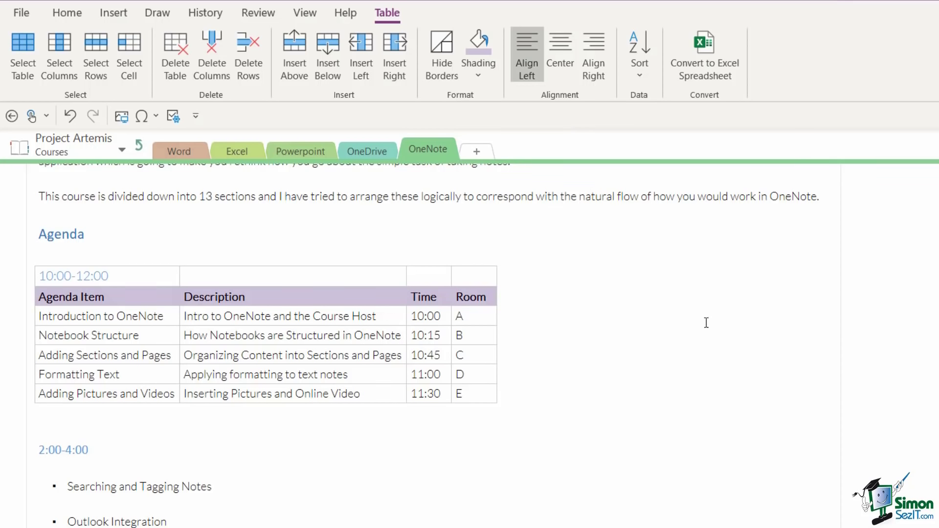
# Make the 10:00-12:00 text in the table's first cell bold
pyautogui.click(119, 278)
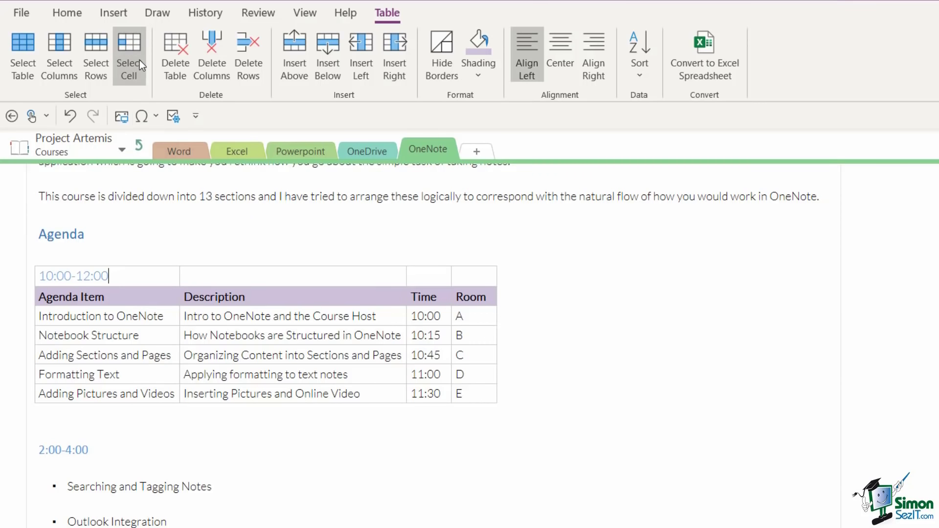
pyautogui.click(129, 64)
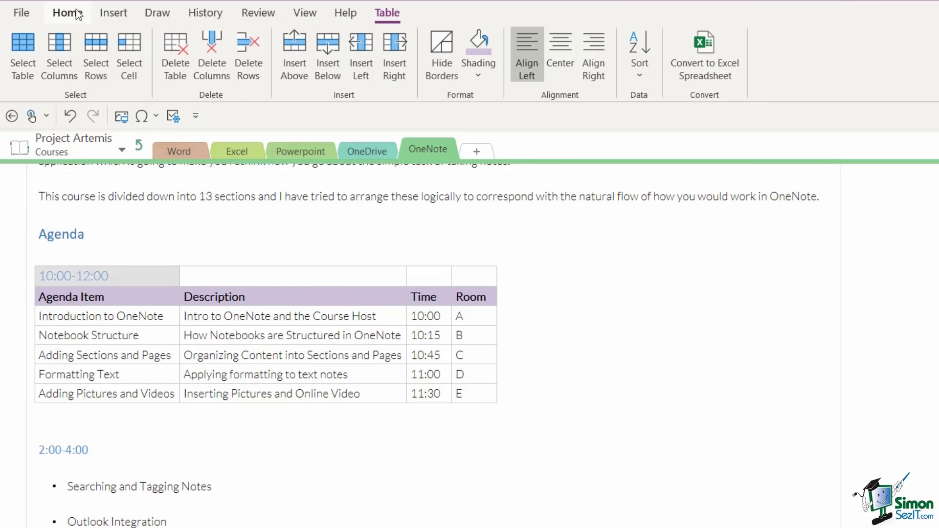
pyautogui.click(68, 12)
pyautogui.click(142, 69)
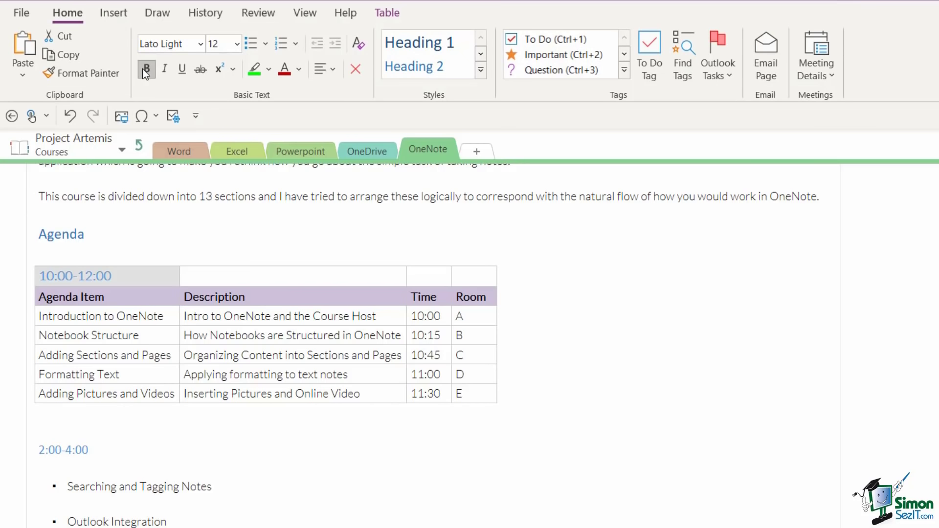
# Italicize the five session times in the table's Time column
pyautogui.click(318, 374)
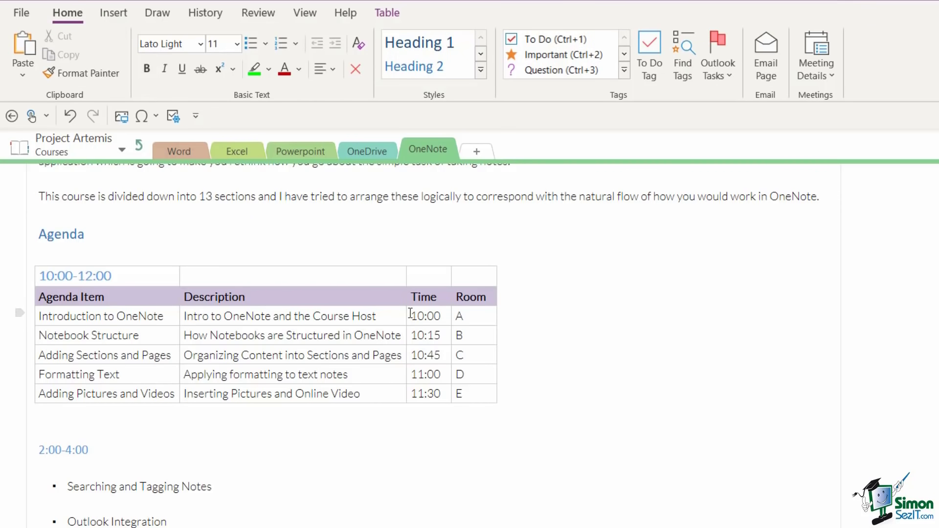
pyautogui.moveTo(411, 315)
pyautogui.mouseDown()
pyautogui.moveTo(432, 313)
pyautogui.moveTo(439, 395)
pyautogui.mouseUp()
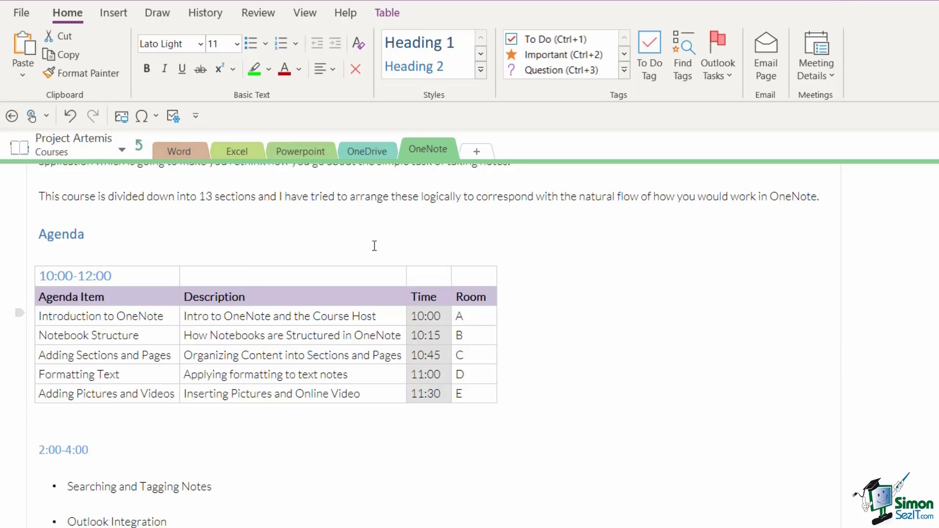
pyautogui.click(167, 70)
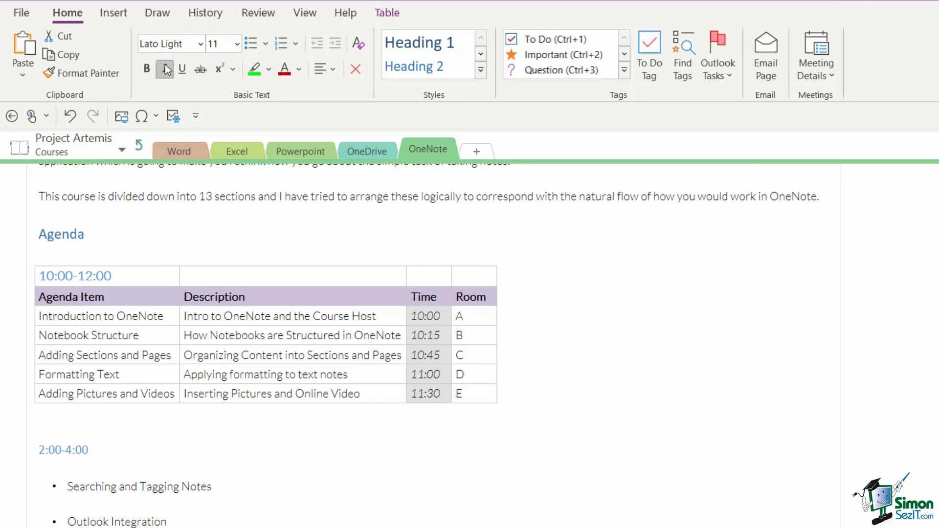
pyautogui.click(517, 331)
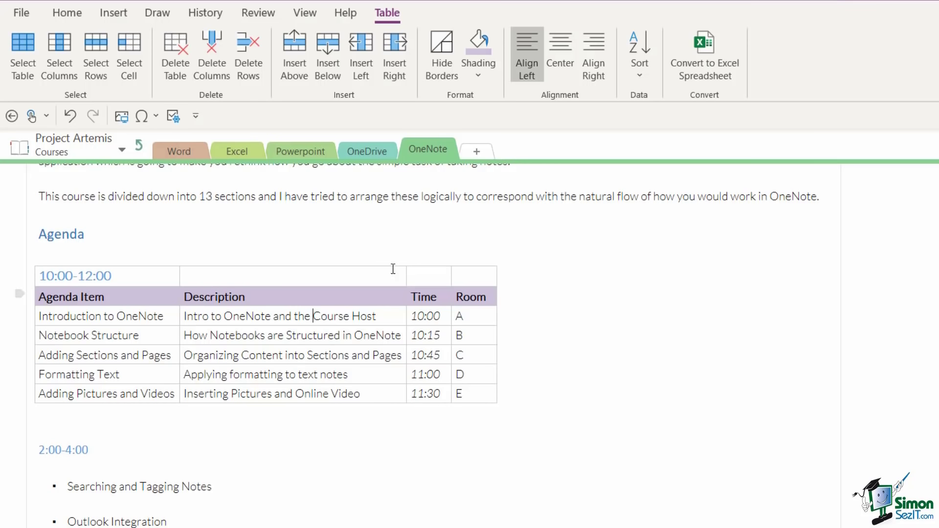
# Widen the Agenda Item, Description and Time columns while the table borders are temporarily hidden
pyautogui.click(435, 54)
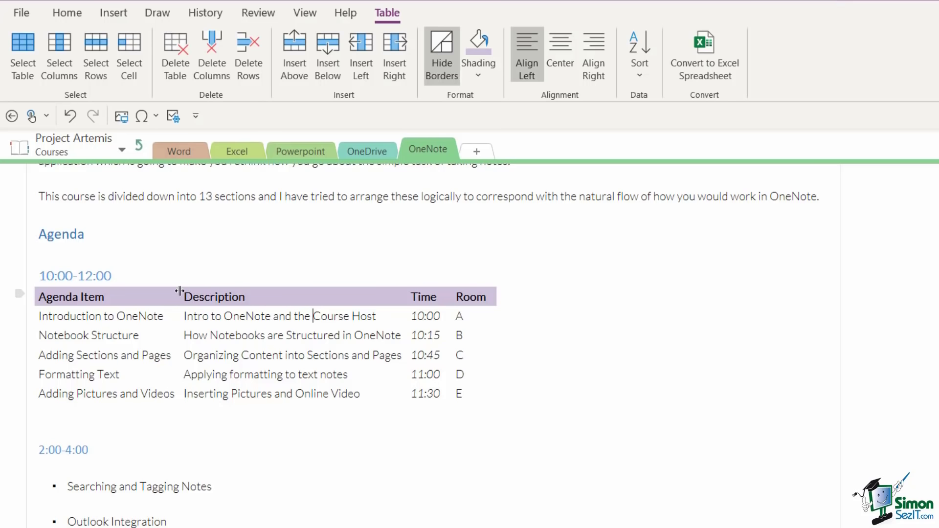
pyautogui.moveTo(178, 290); pyautogui.dragTo(206, 293)
pyautogui.moveTo(433, 293); pyautogui.dragTo(539, 293)
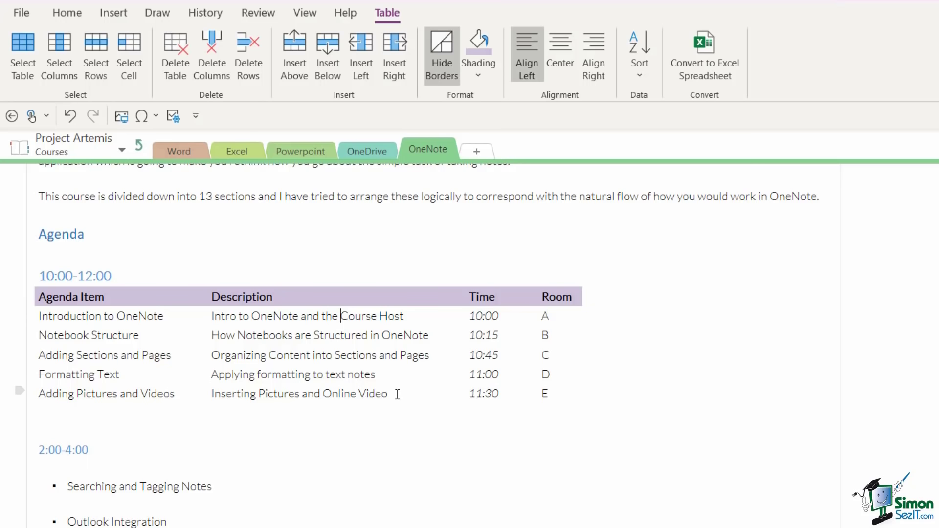
pyautogui.click(448, 69)
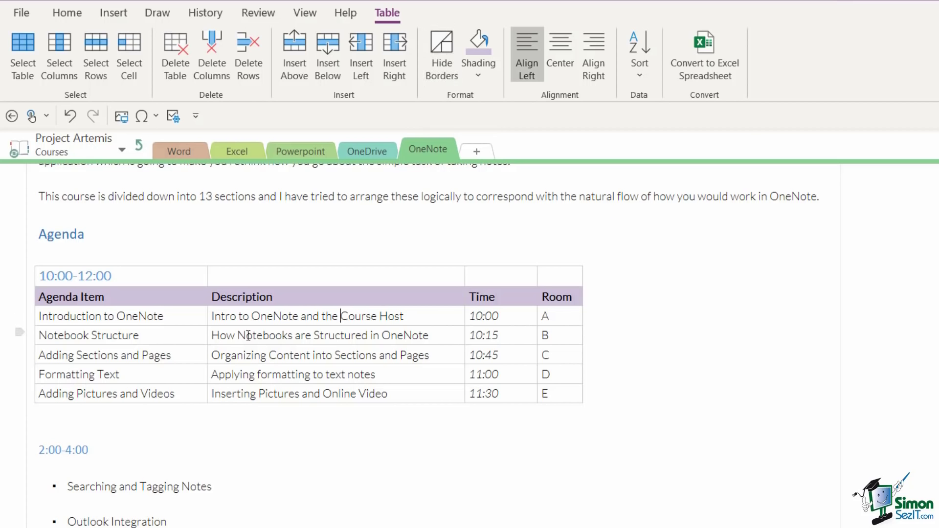
# Center the times and room letters of all five topics in the Time and Room columns
pyautogui.moveTo(476, 315); pyautogui.dragTo(523, 374)
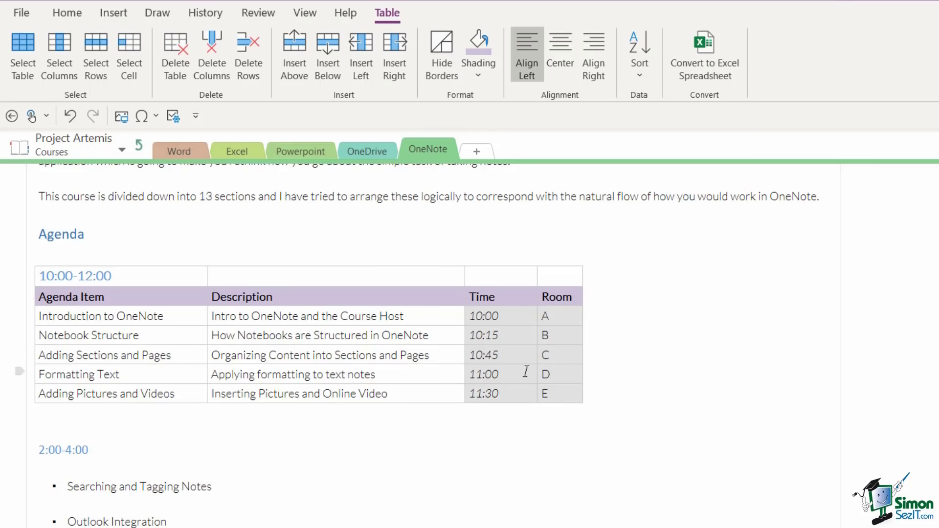
pyautogui.click(558, 60)
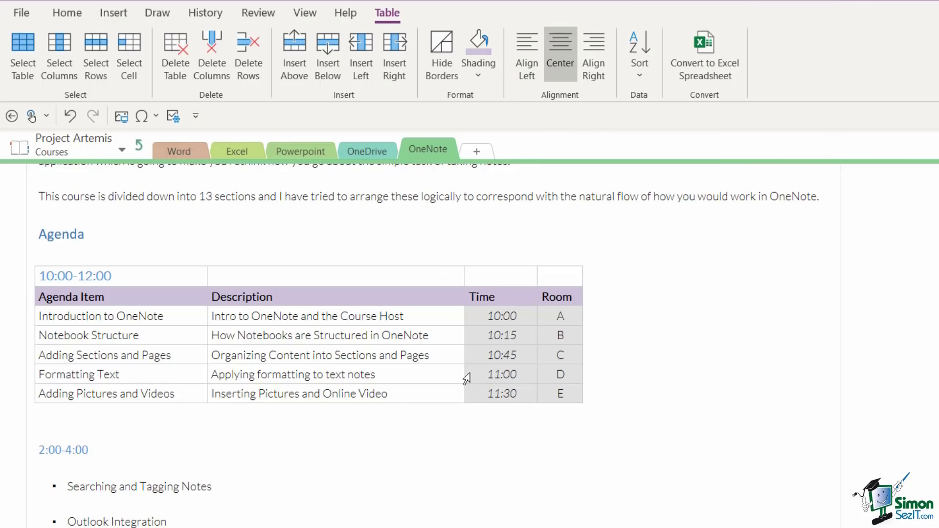
pyautogui.hotkey('ctrl', 'z')
# Try to sort the whole table in ascending order by agenda item, and undo the sort
pyautogui.click(638, 74)
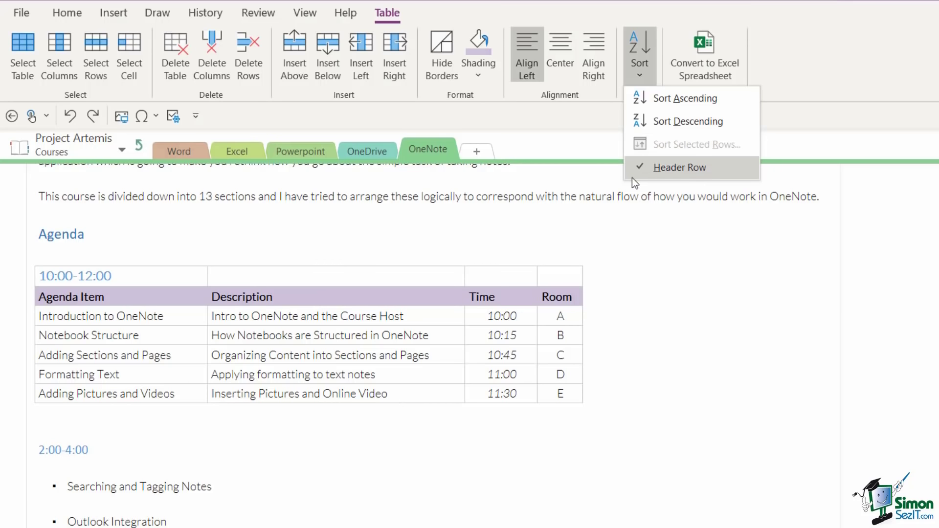
pyautogui.click(683, 169)
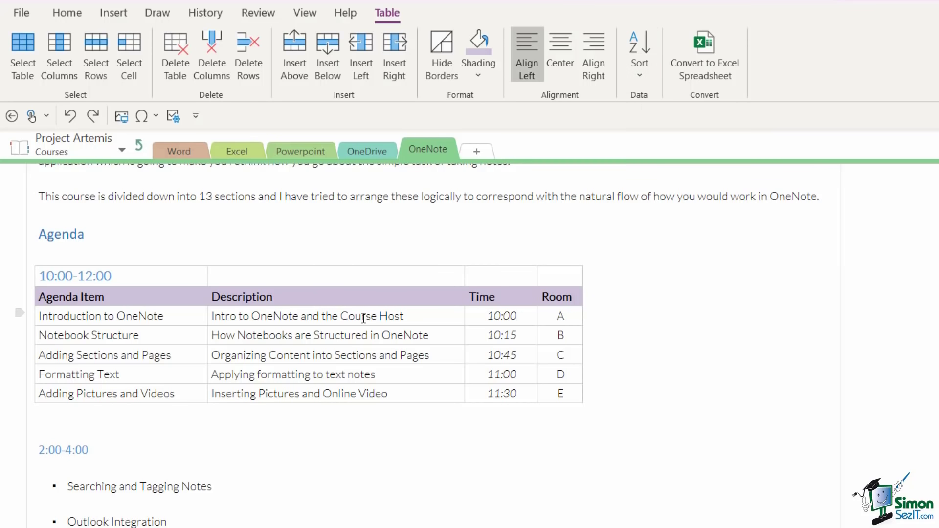
pyautogui.click(16, 272)
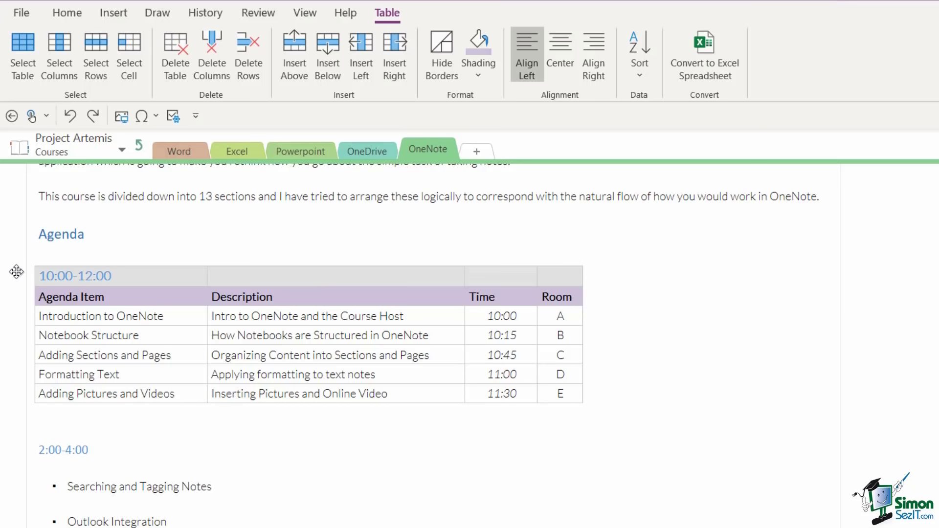
pyautogui.click(16, 296)
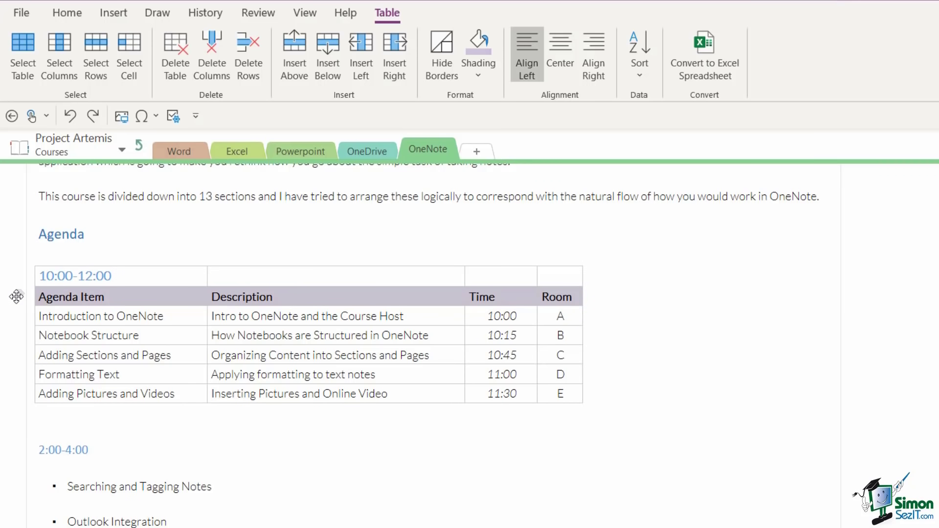
pyautogui.click(639, 75)
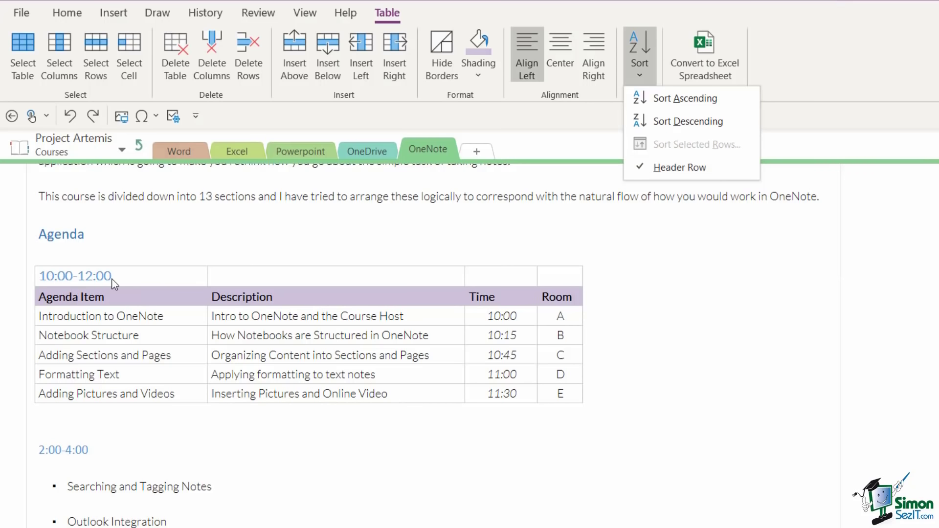
pyautogui.click(661, 100)
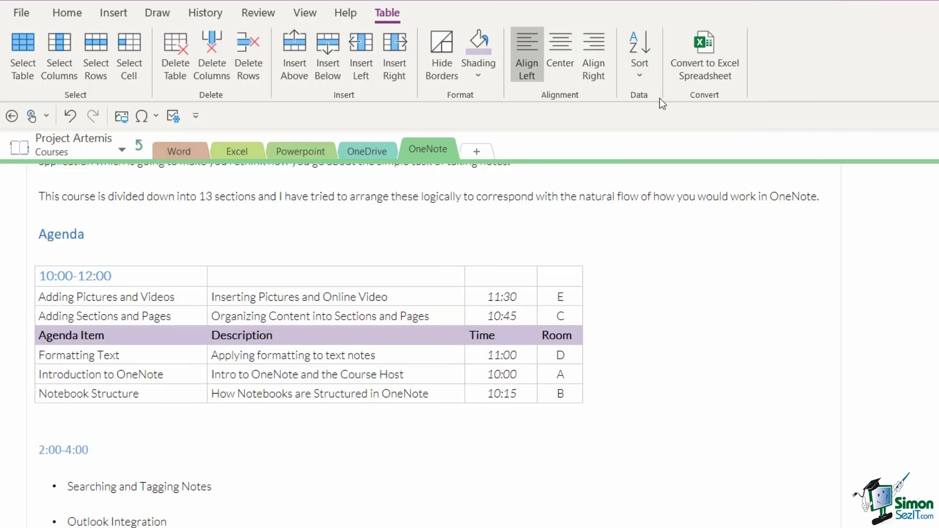
pyautogui.click(69, 117)
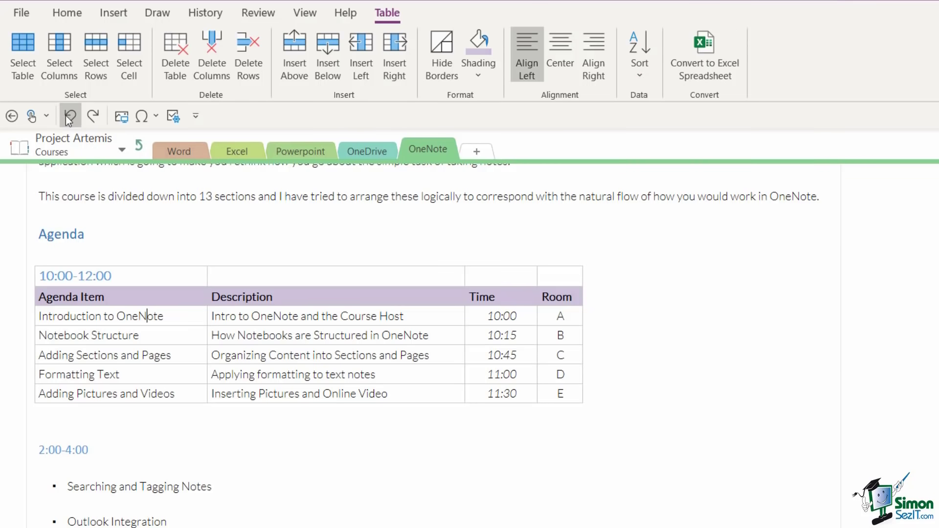
# Sort only the five topic rows below the column headings by Column 1 in ascending order, and undo that sort
pyautogui.click(316, 353)
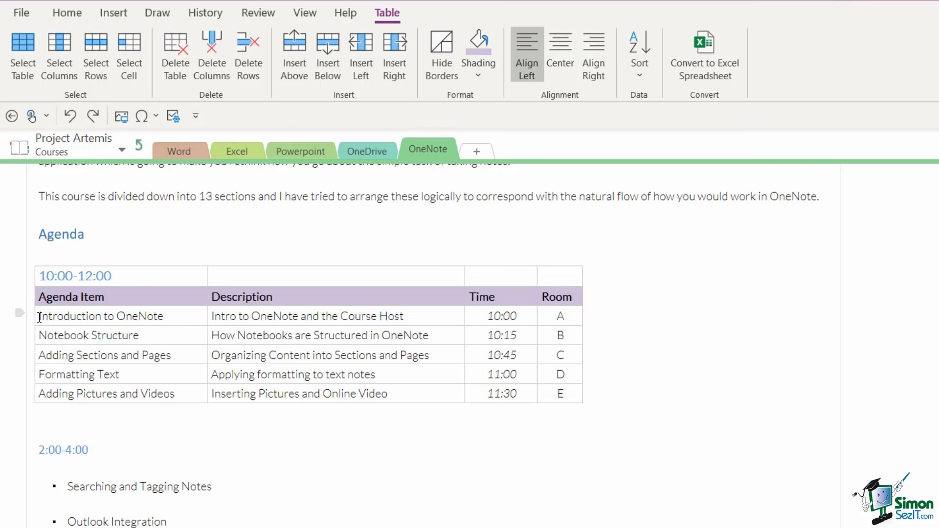
pyautogui.moveTo(39, 315)
pyautogui.mouseDown()
pyautogui.moveTo(160, 316)
pyautogui.moveTo(172, 389)
pyautogui.mouseUp()
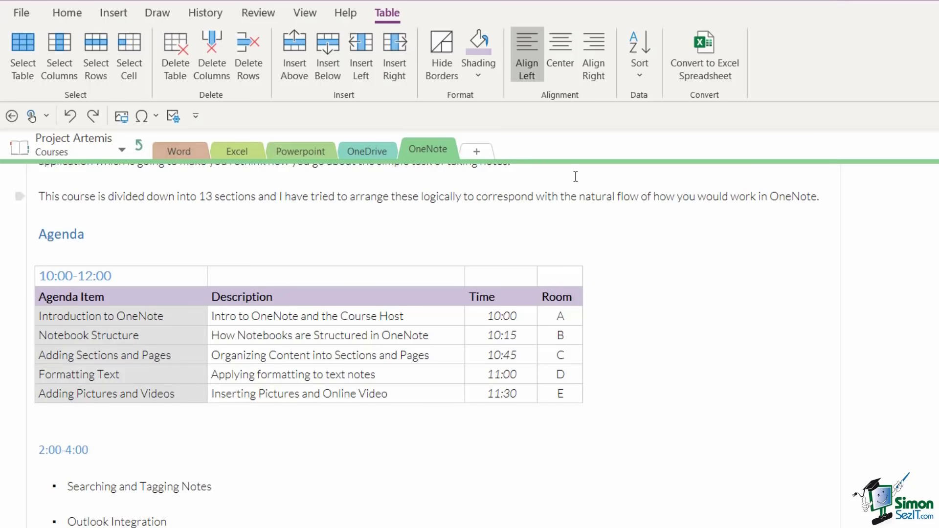
pyautogui.click(638, 81)
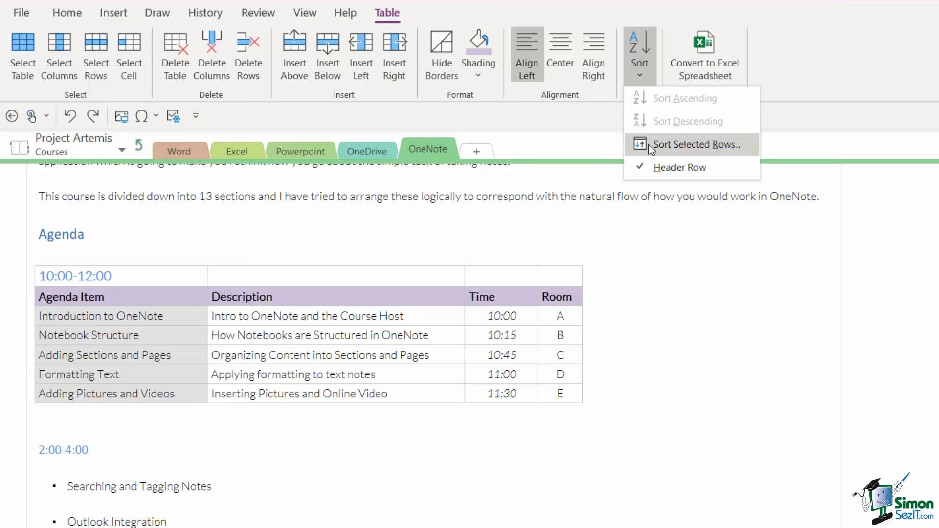
pyautogui.click(703, 146)
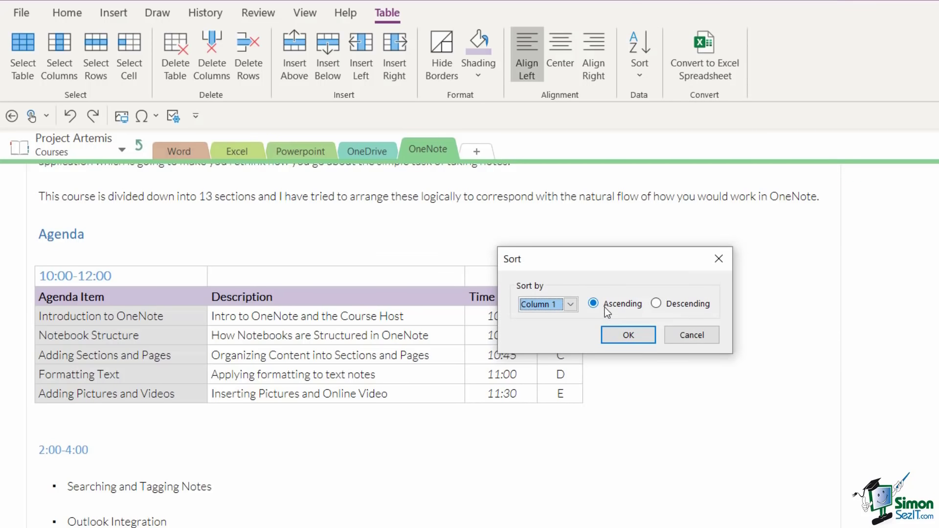
pyautogui.click(621, 337)
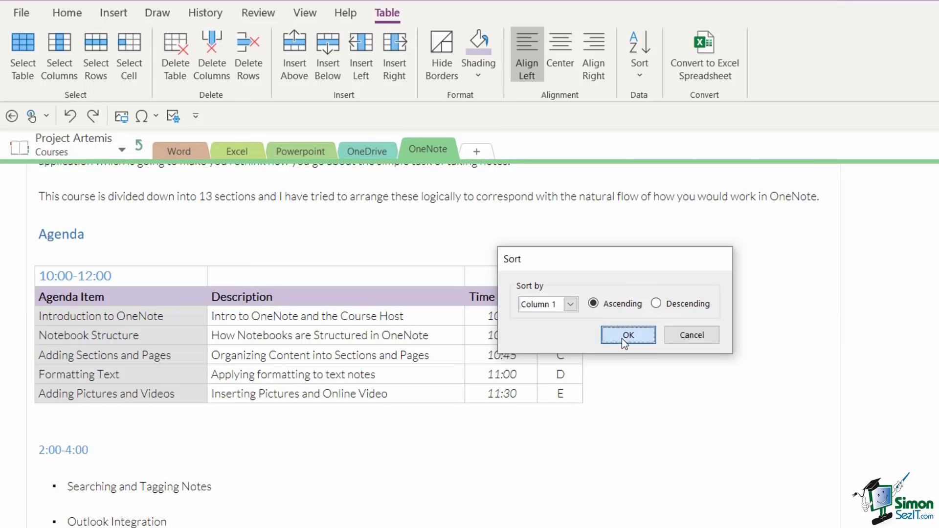
pyautogui.click(201, 332)
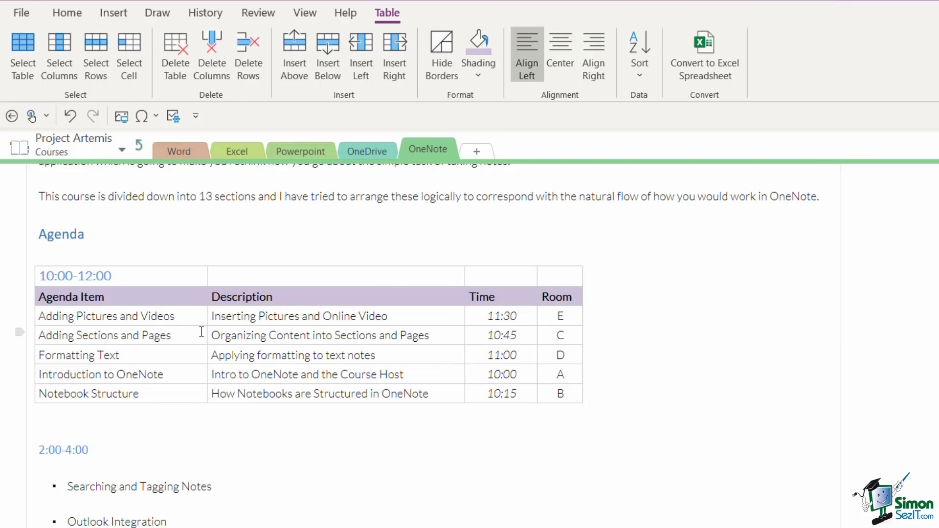
pyautogui.click(639, 64)
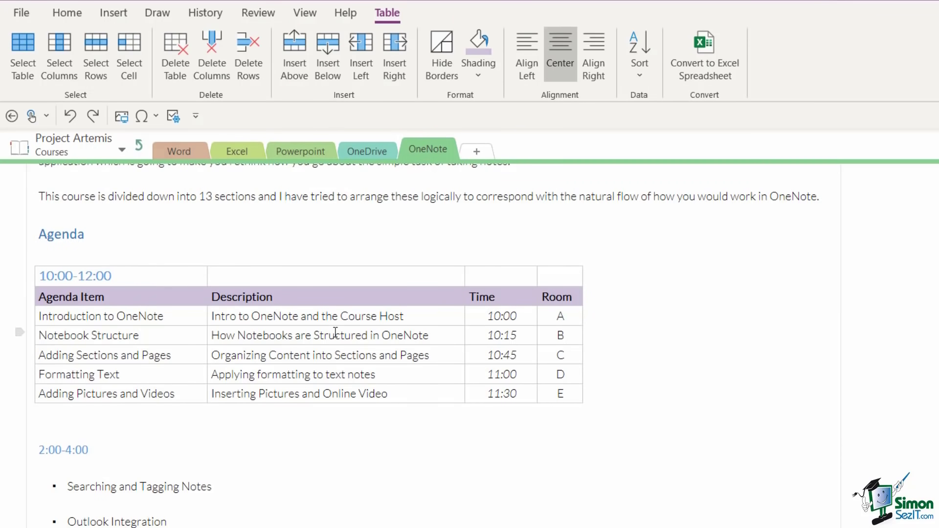
# Copy the entire agenda table and paste the duplicate on a new line above the 2:00-4:00 heading
pyautogui.scroll(-3, 291, 494)
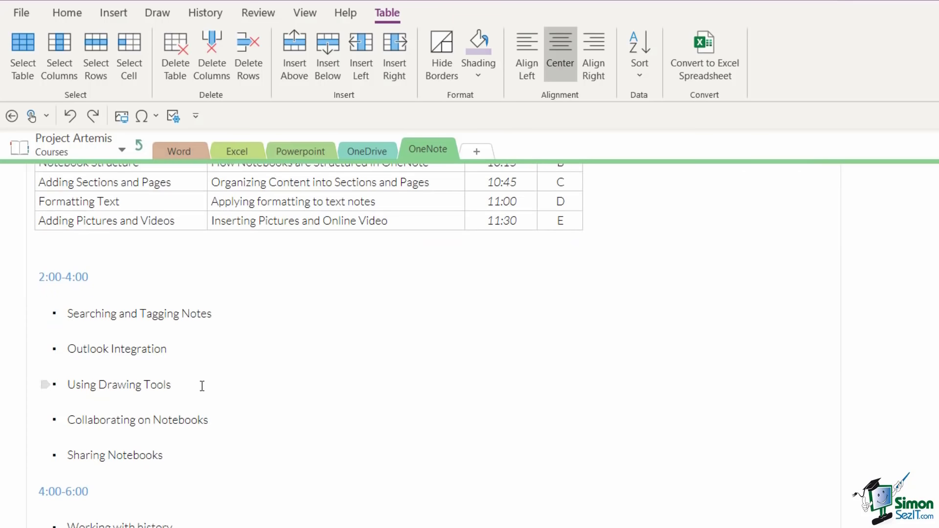
pyautogui.scroll(4, 287, 366)
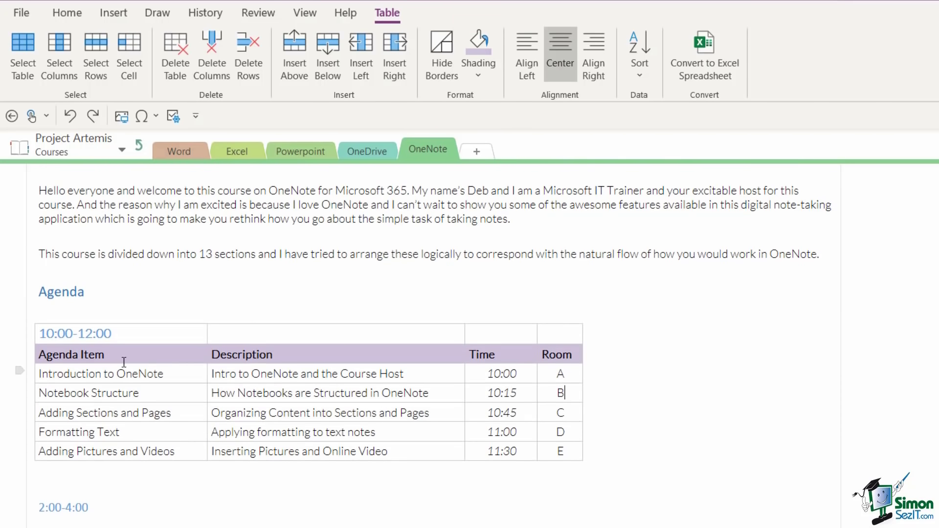
pyautogui.click(132, 367)
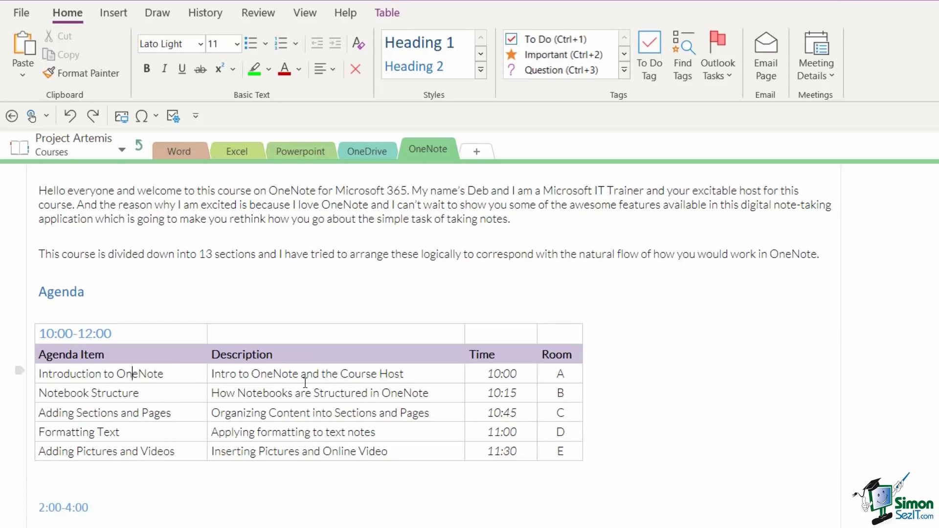
pyautogui.click(114, 373)
pyautogui.click(387, 13)
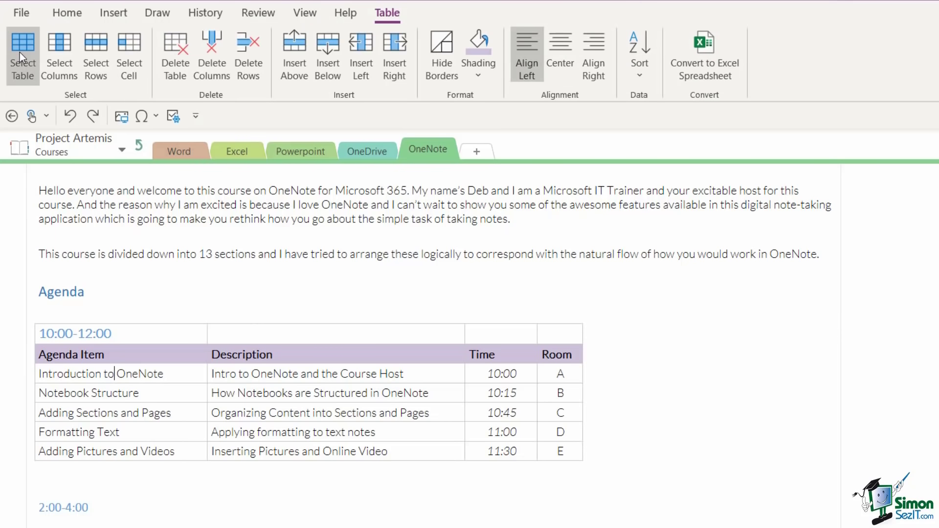
pyautogui.click(19, 52)
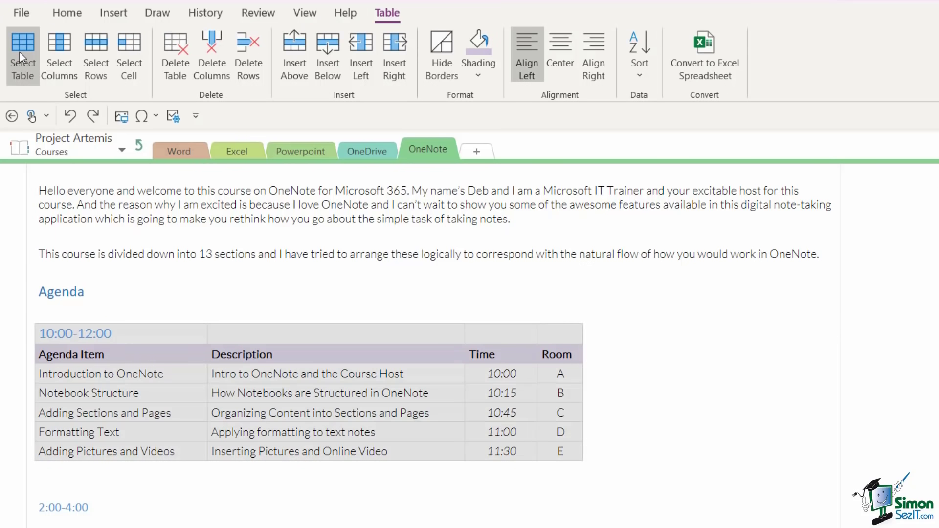
pyautogui.click(73, 14)
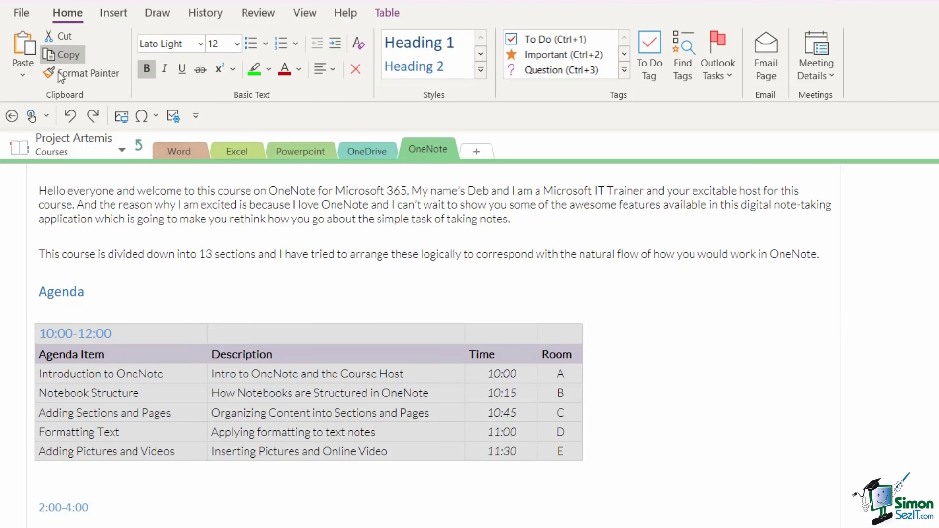
pyautogui.click(67, 442)
pyautogui.press('Return')
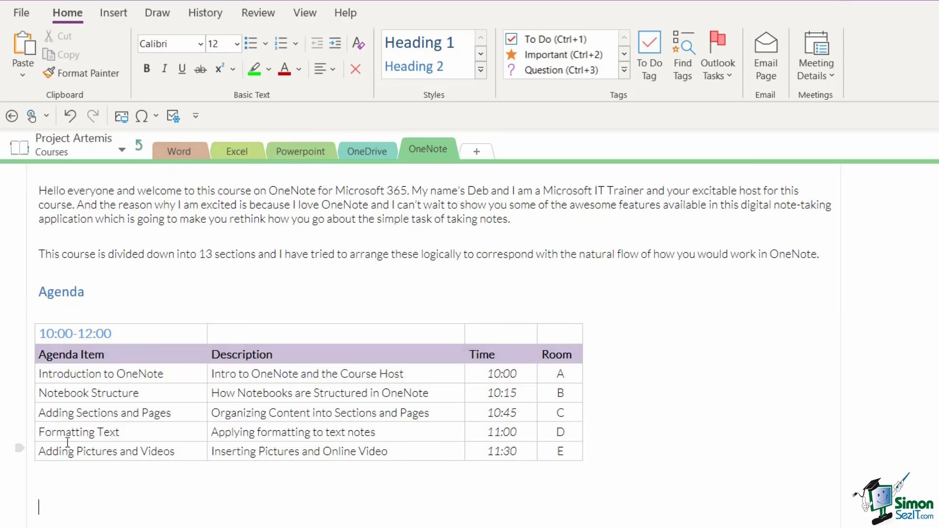
pyautogui.scroll(-2, 122, 406)
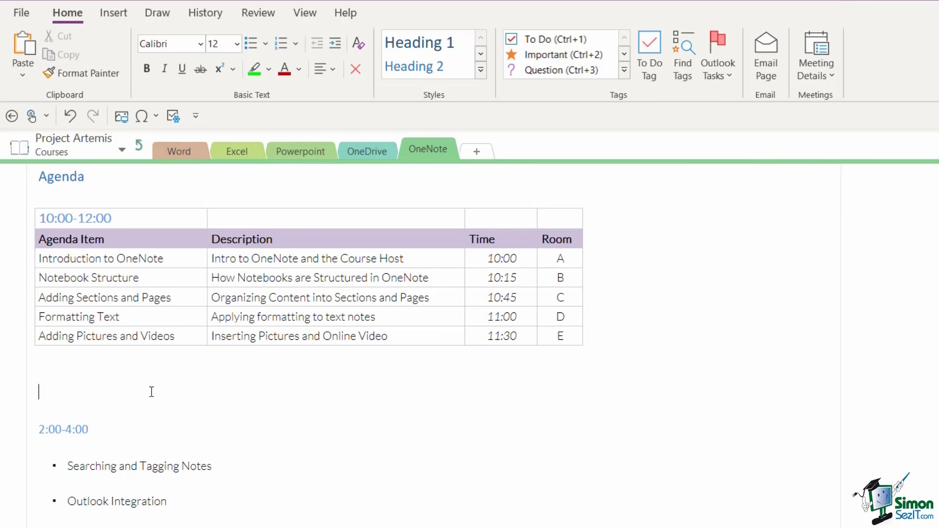
pyautogui.write('10:00-12:00\t\t\t Agenda Item\tDescription\tTime\tRoom Introduction to OneNote\tIntro to OneNote and the Course Host\t10:00\tA Notebook Structure\tHow Notebooks are Structured in OneNote\t10:15\tB Adding Sections and Pages\tOrganizing Content into Sections and Pages\t10:45\tC Formatting Text\tApplying formatting to text notes\t11:00\tD Adding Pictures and Videos\tInserting Pictures and Online Video\t11:30\tE')
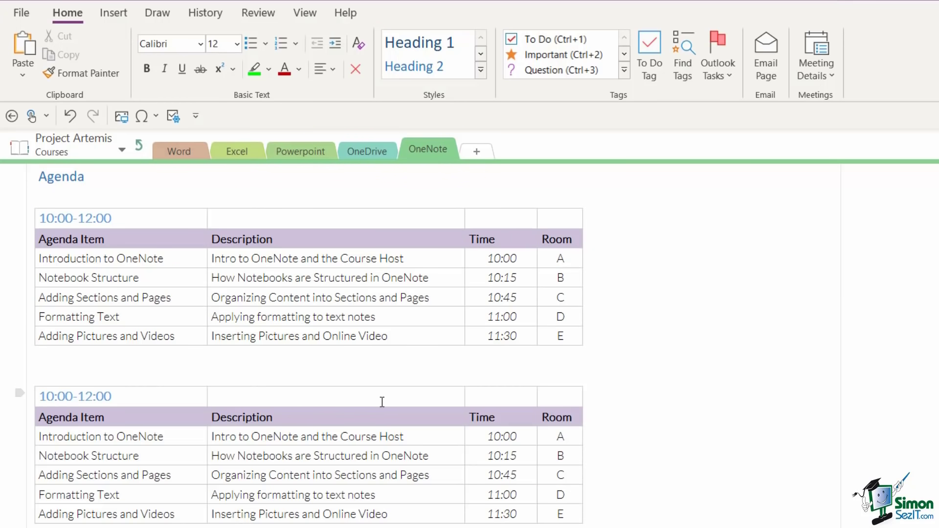
# Move the 2:00-4:00 heading text into the duplicate table's title cell, replacing 10:00-12:00 and merging its formatting
pyautogui.scroll(-2, 382, 401)
pyautogui.scroll(2, 382, 401)
pyautogui.scroll(-3, 151, 438)
pyautogui.scroll(1, 152, 438)
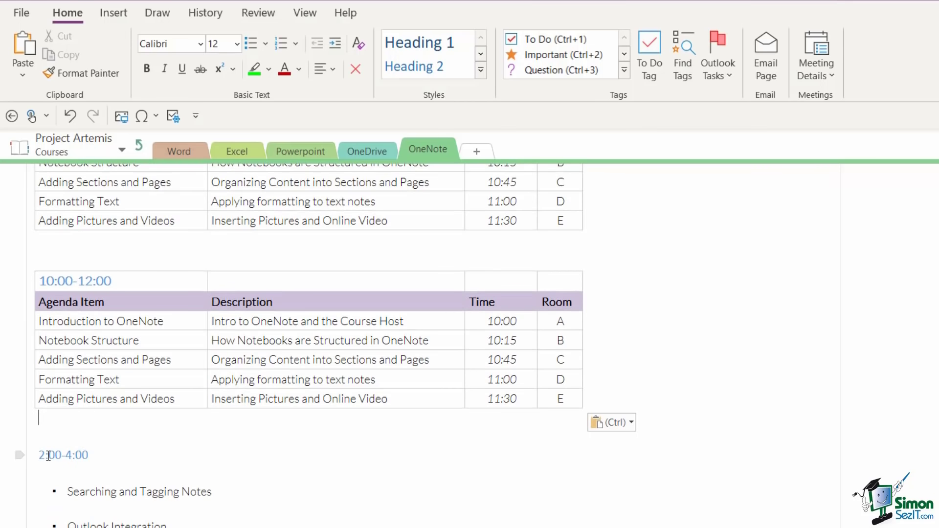
pyautogui.moveTo(93, 454); pyautogui.dragTo(29, 457)
pyautogui.hotkey('ctrl', 'c')
pyautogui.press('Delete')
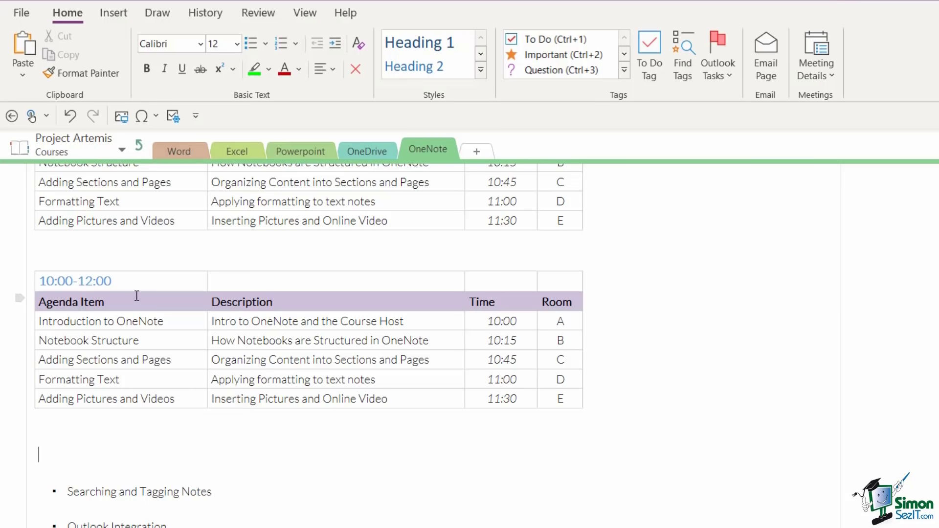
pyautogui.click(96, 279)
pyautogui.moveTo(96, 280); pyautogui.dragTo(39, 281)
pyautogui.click(22, 72)
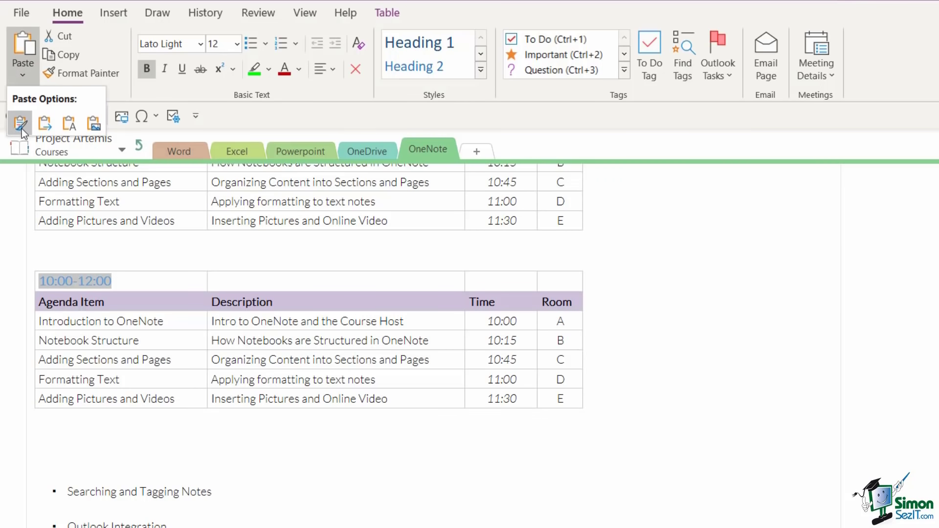
pyautogui.click(45, 122)
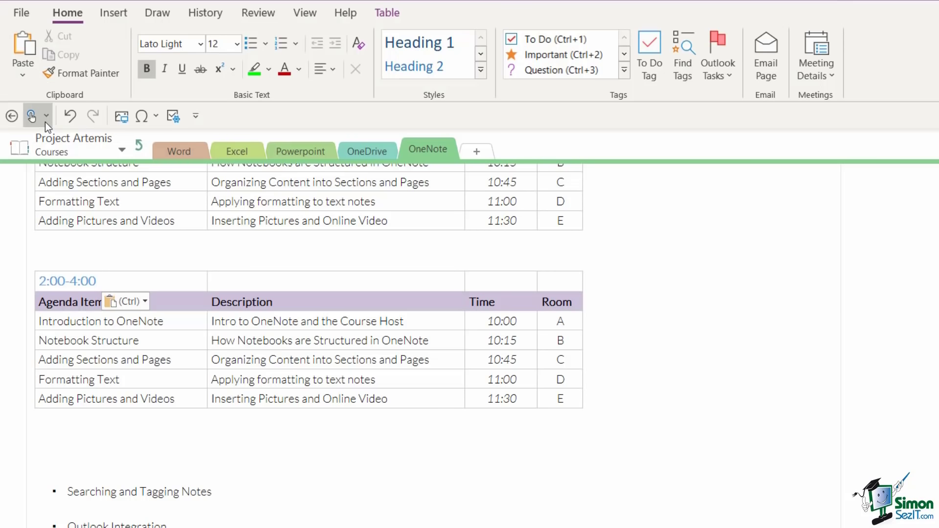
pyautogui.click(281, 379)
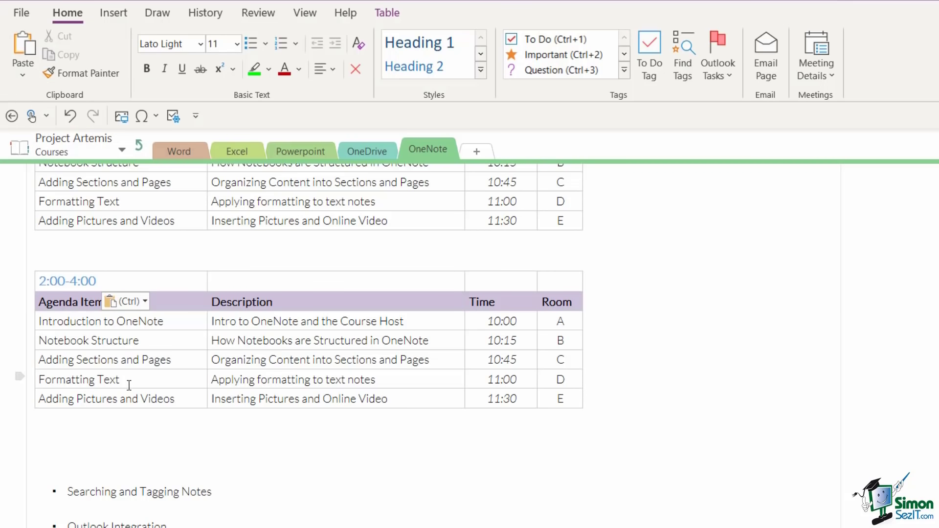
# Move the bullet "Searching and Tagging Notes" into the 2:00-4:00 table, replacing "Introduction to OneNote" and merging formatting
pyautogui.scroll(-1, 141, 467)
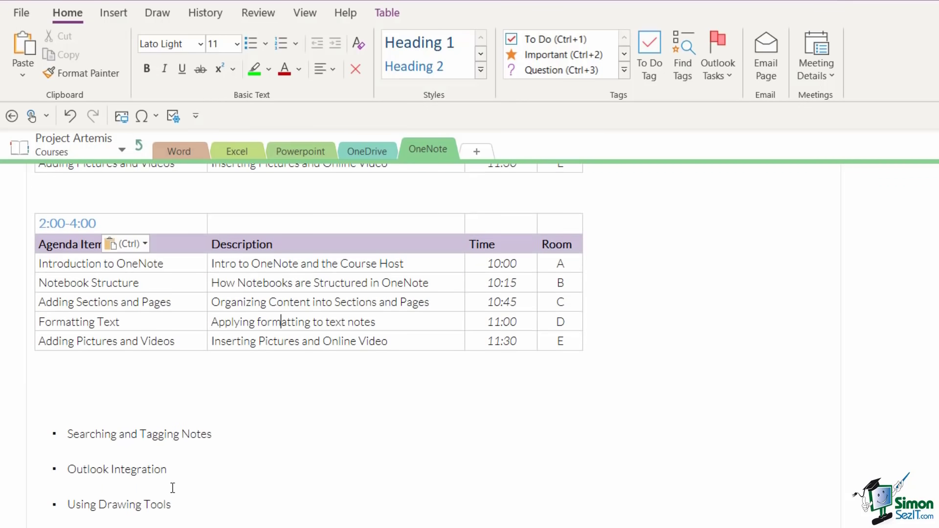
pyautogui.click(44, 433)
pyautogui.hotkey('ctrl', 'c')
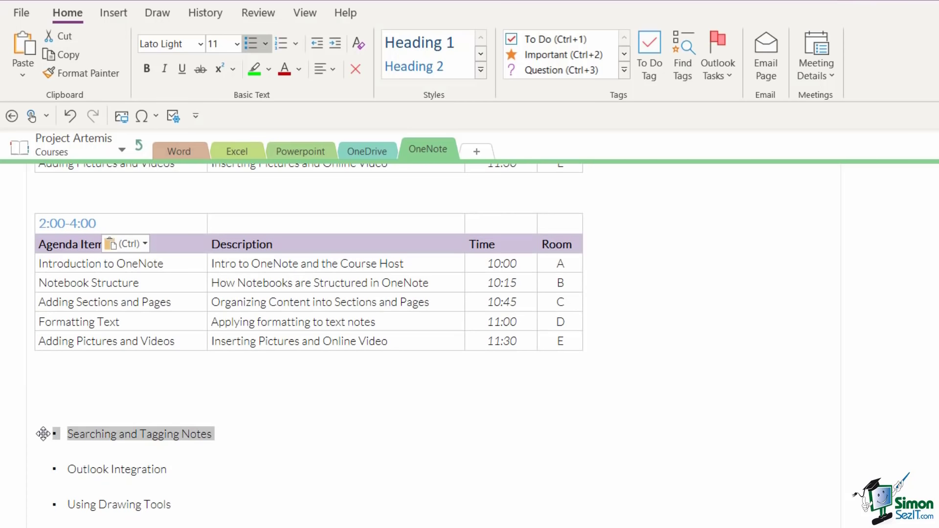
pyautogui.press('Delete')
pyautogui.click(147, 263)
pyautogui.moveTo(165, 263); pyautogui.dragTo(30, 264)
pyautogui.click(23, 74)
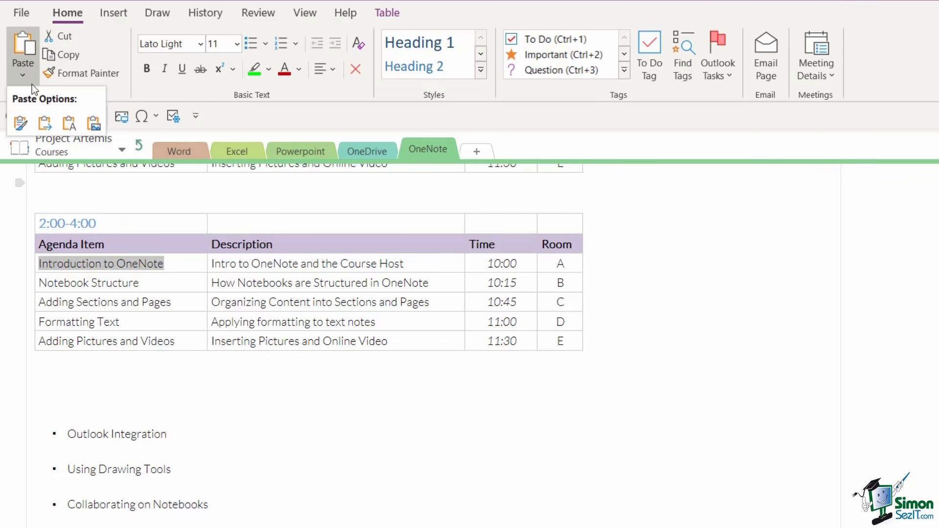
pyautogui.click(48, 122)
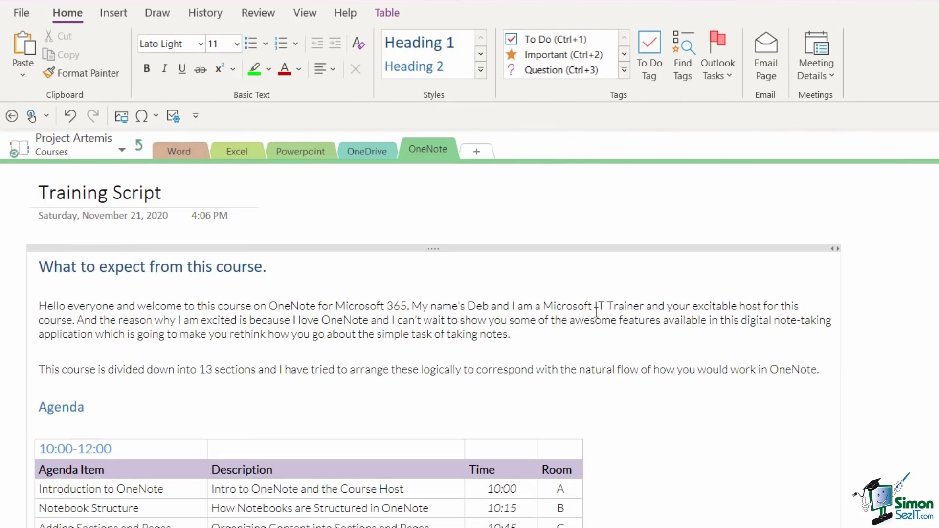
# Shade the column heading row of the 2:00-4:00 table light green
pyautogui.scroll(-3, 597, 311)
pyautogui.scroll(-1, 600, 311)
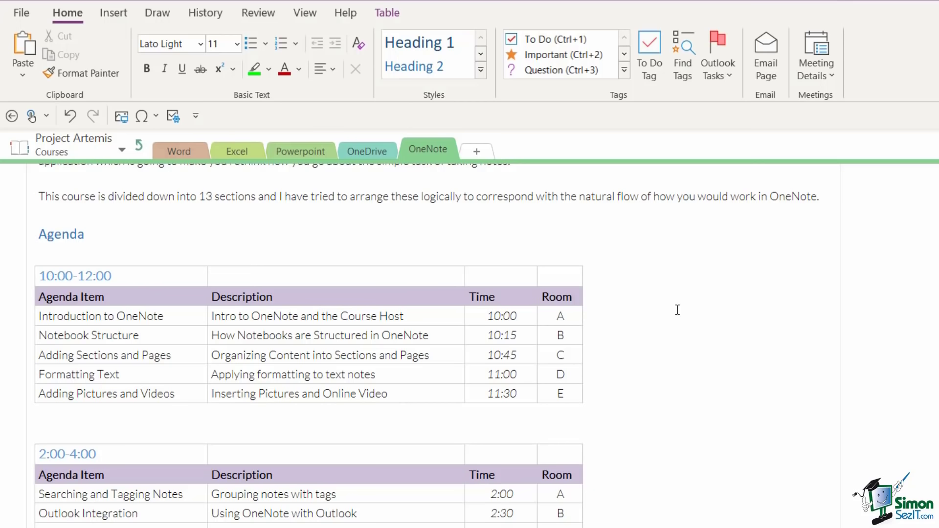
pyautogui.scroll(-5, 677, 310)
pyautogui.scroll(4, 677, 308)
pyautogui.scroll(-1, 679, 308)
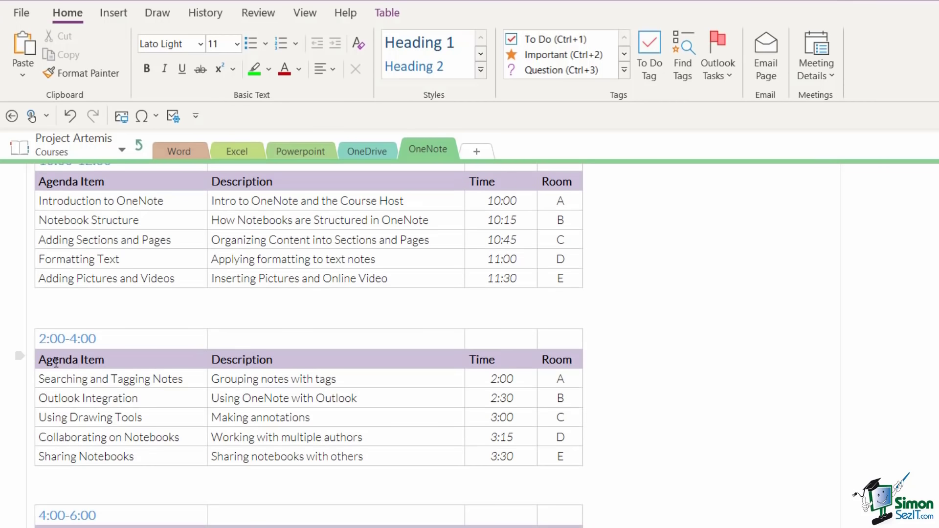
pyautogui.click(128, 361)
pyautogui.click(386, 14)
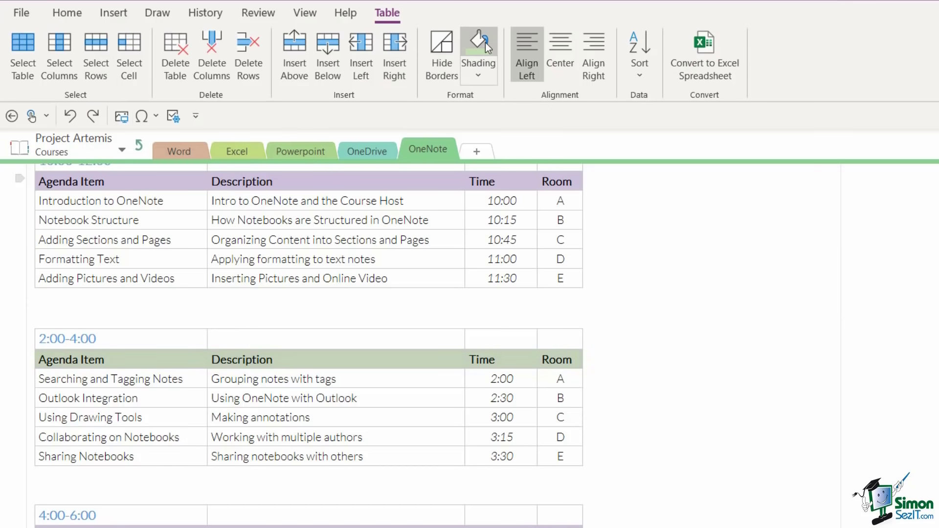
# Shade the column heading row of the 4:00-6:00 table light gold
pyautogui.scroll(-3, 365, 361)
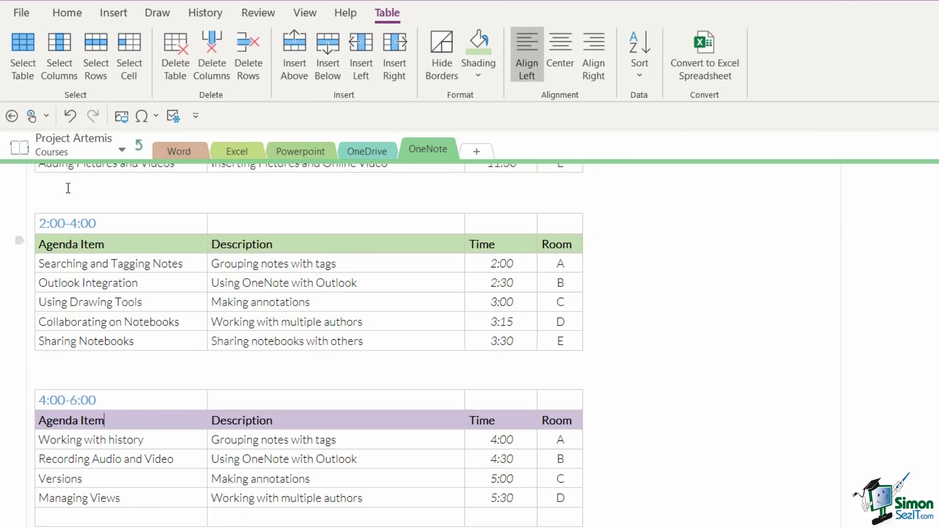
pyautogui.click(481, 66)
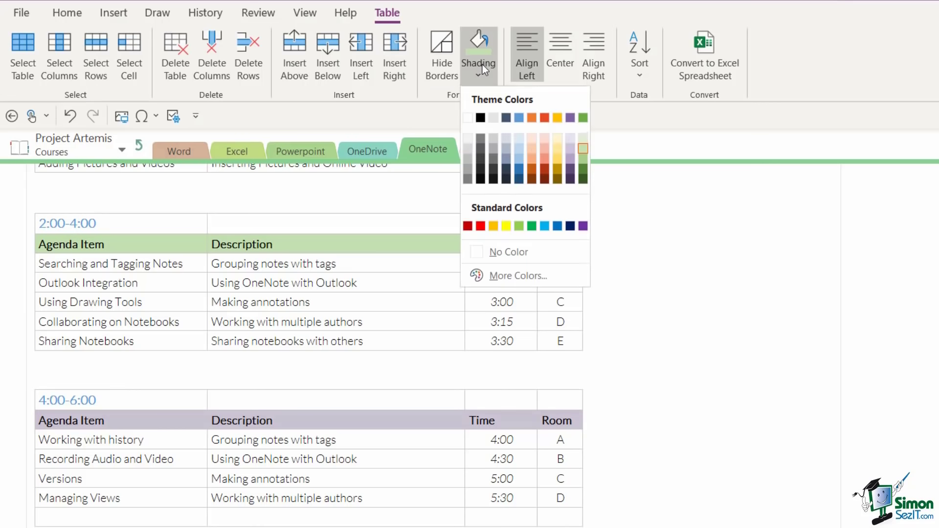
pyautogui.click(559, 149)
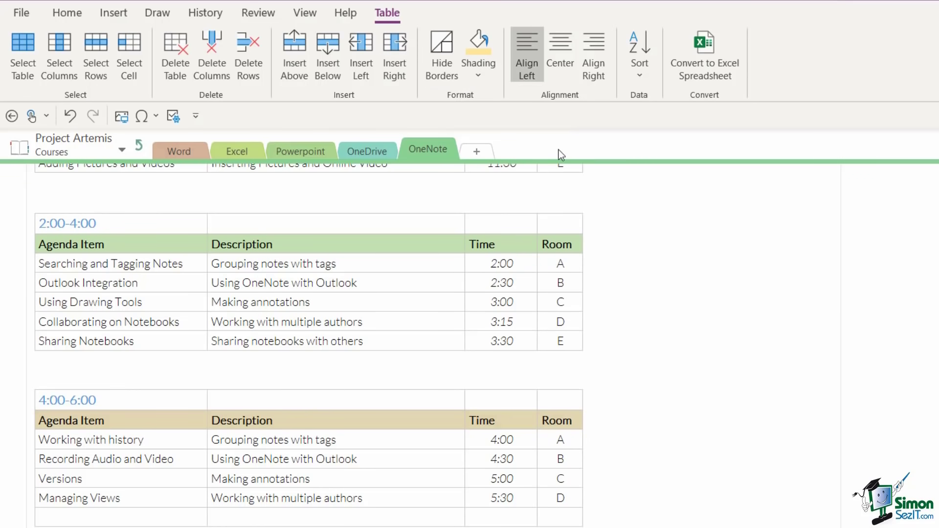
pyautogui.click(809, 384)
# Delete the empty last row of the 4:00-6:00 table
pyautogui.scroll(-5, 745, 370)
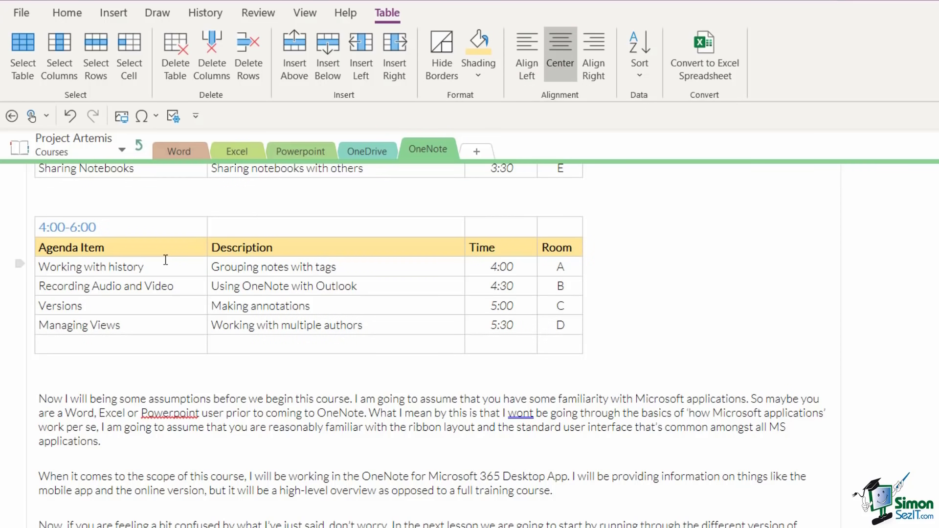
pyautogui.click(91, 348)
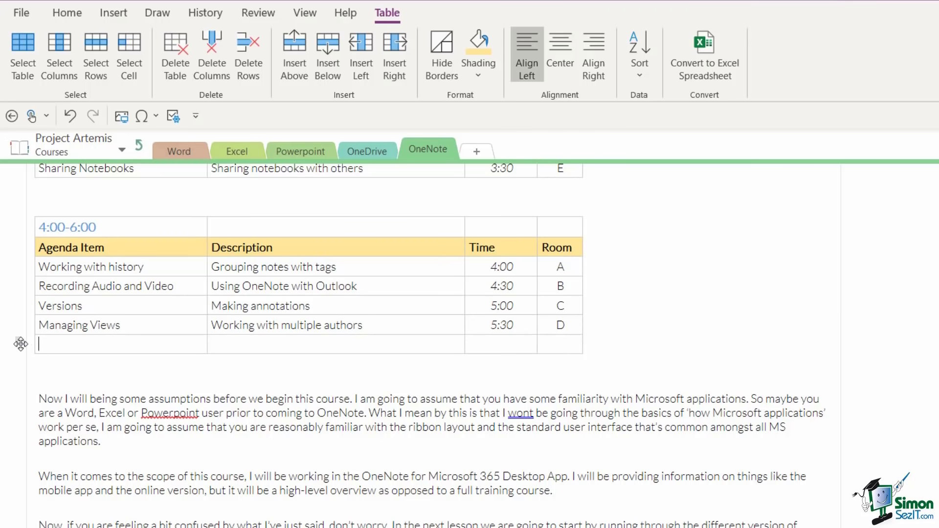
pyautogui.click(18, 339)
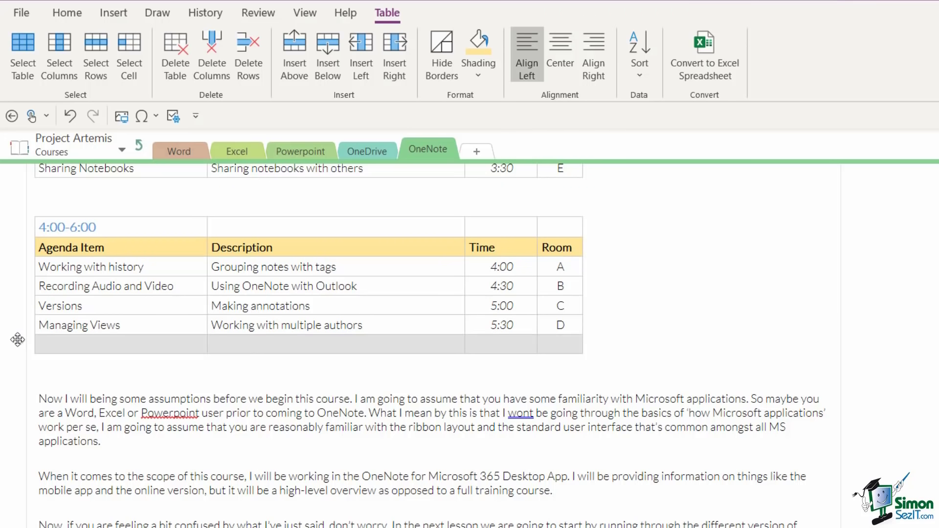
pyautogui.click(113, 344)
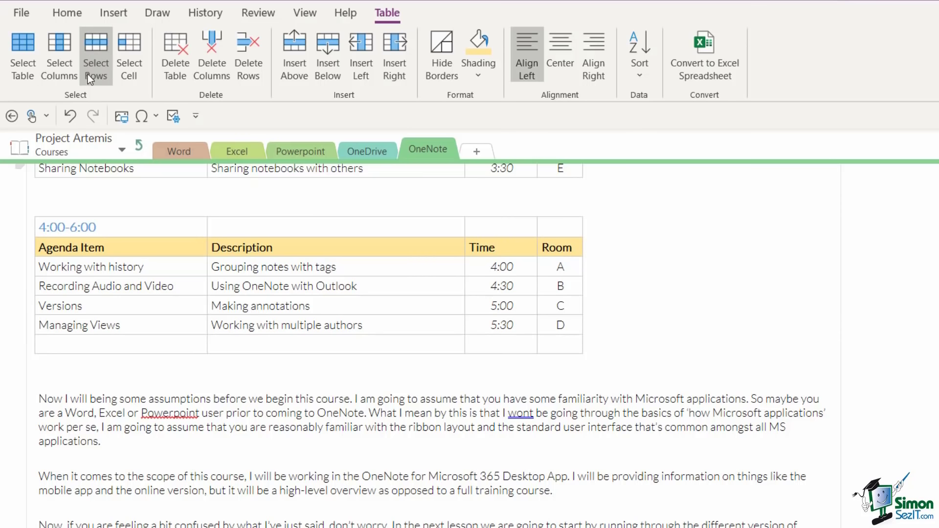
pyautogui.click(102, 60)
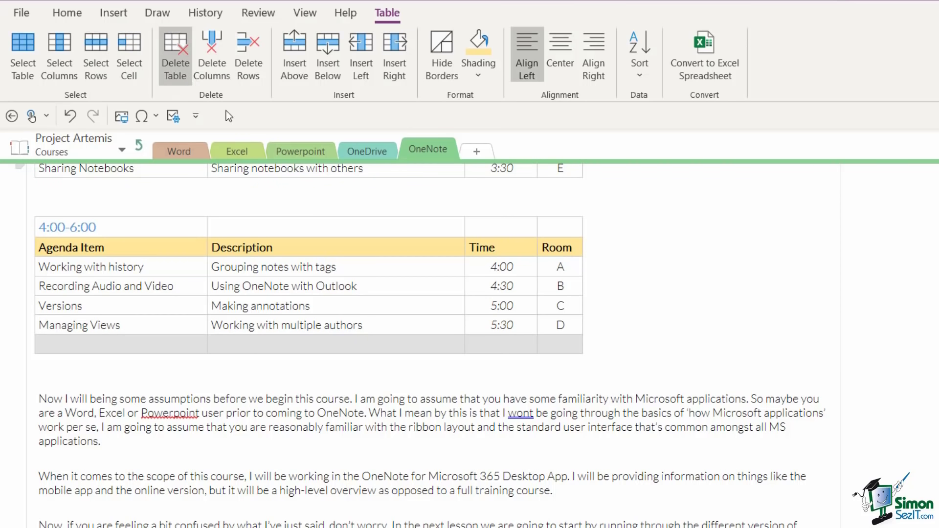
pyautogui.click(251, 63)
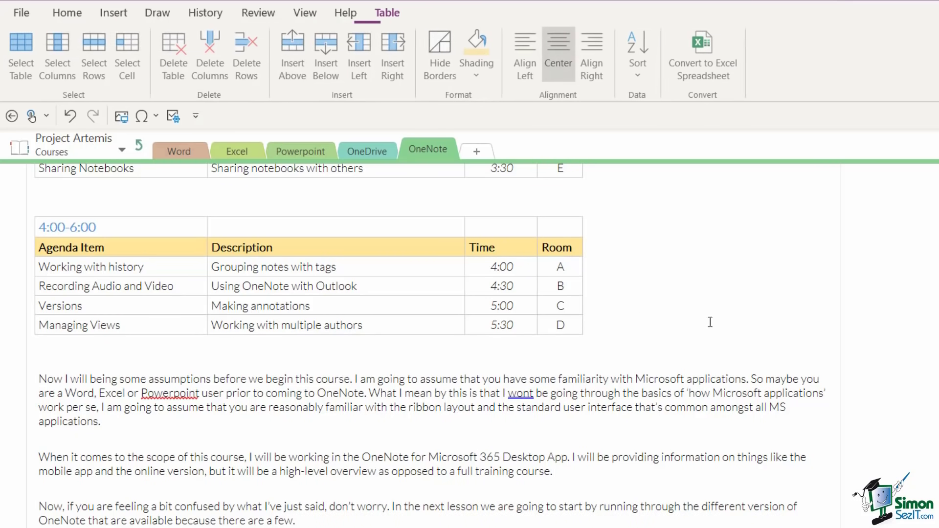
# Convert the entire 10:00-12:00 agenda table to an Excel spreadsheet
pyautogui.scroll(6, 395, 290)
pyautogui.click(395, 292)
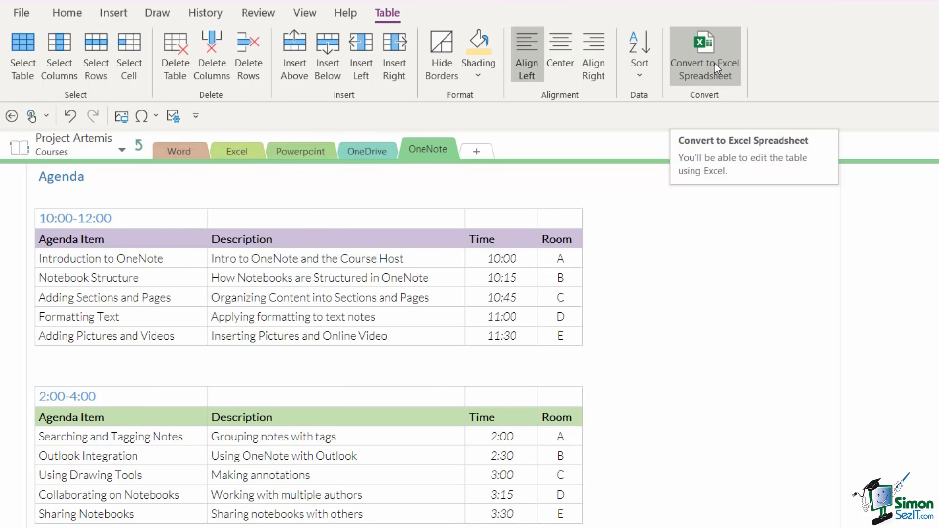
pyautogui.click(314, 277)
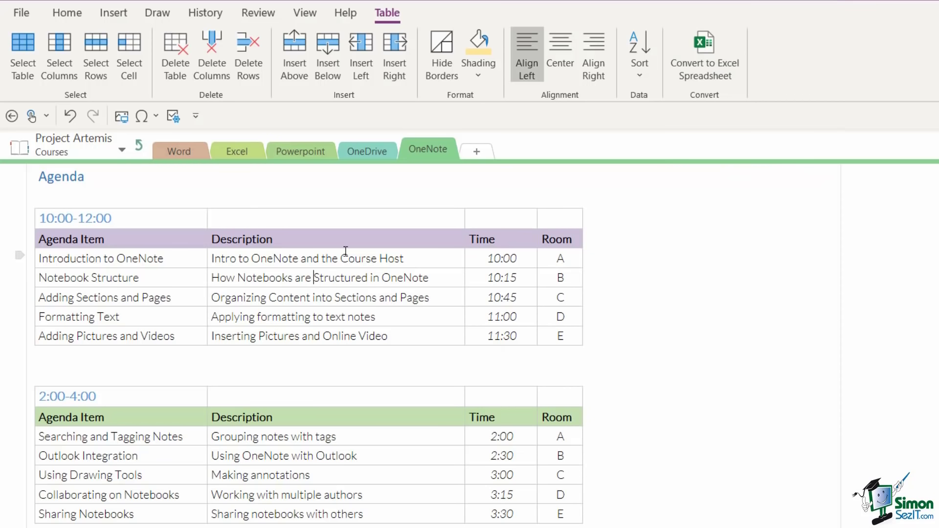
pyautogui.click(22, 55)
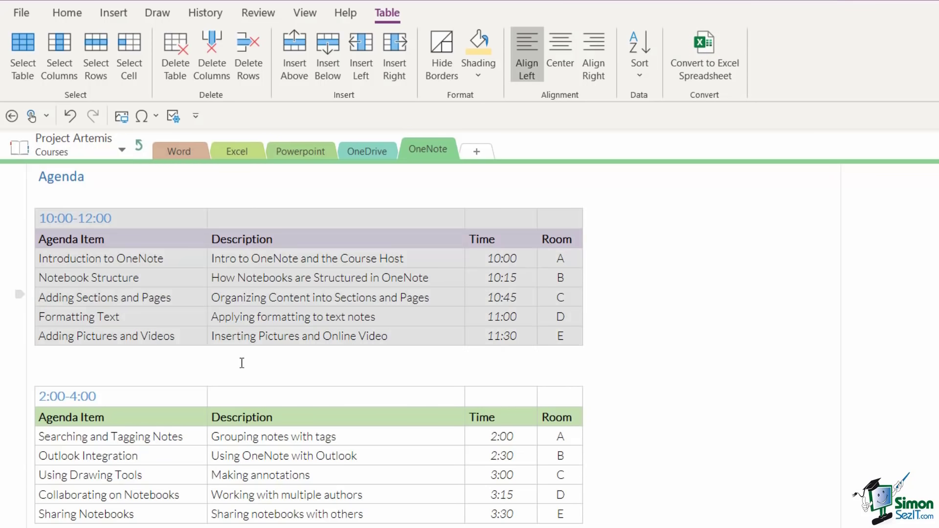
pyautogui.click(703, 43)
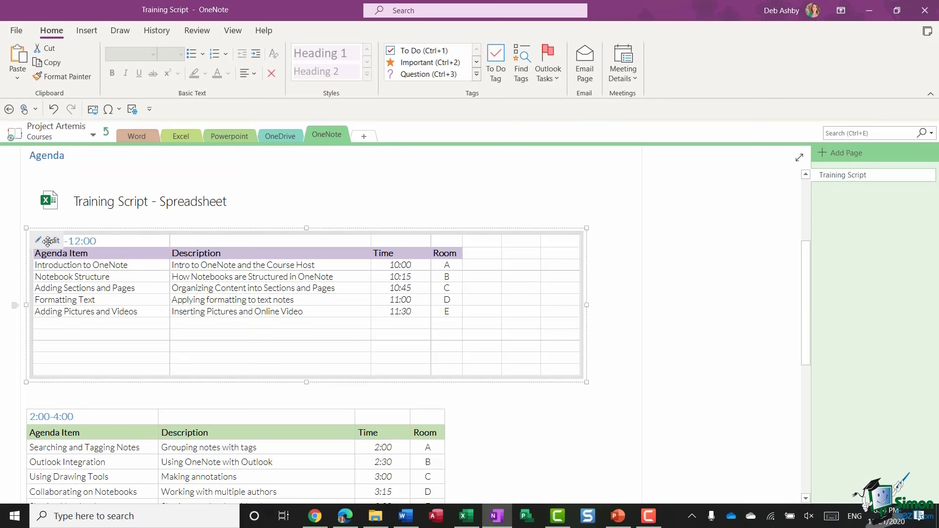
# Open the embedded 10:00-12:00 spreadsheet for editing in Excel and merge cells A1:D1 without centering the title
pyautogui.click(48, 241)
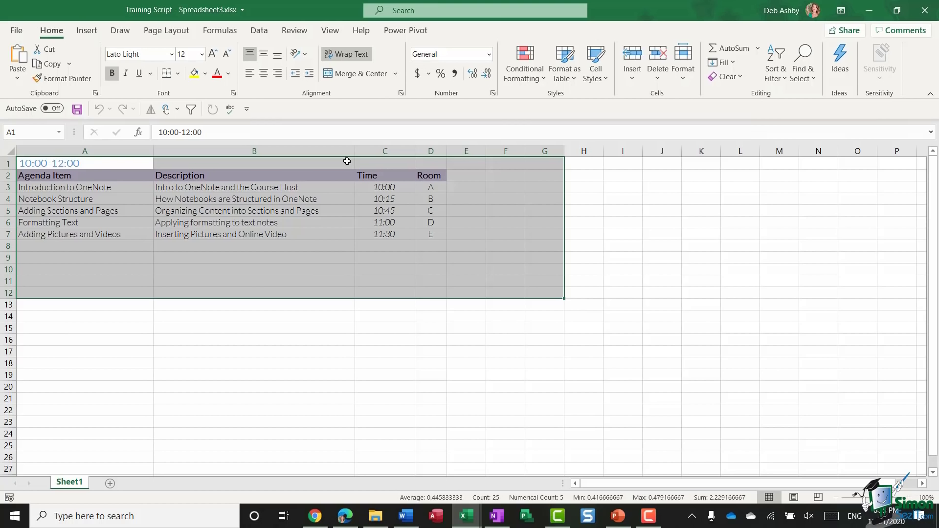
pyautogui.moveTo(49, 163); pyautogui.dragTo(429, 167)
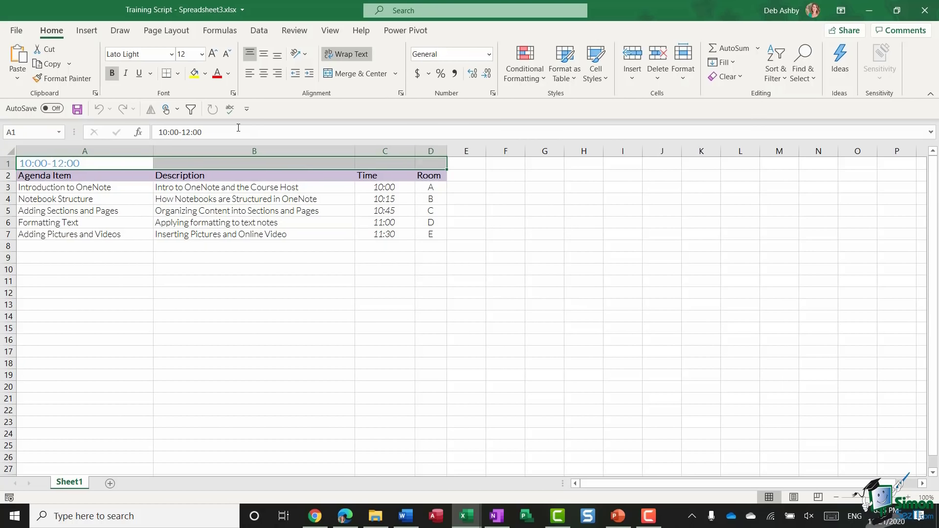
pyautogui.click(397, 74)
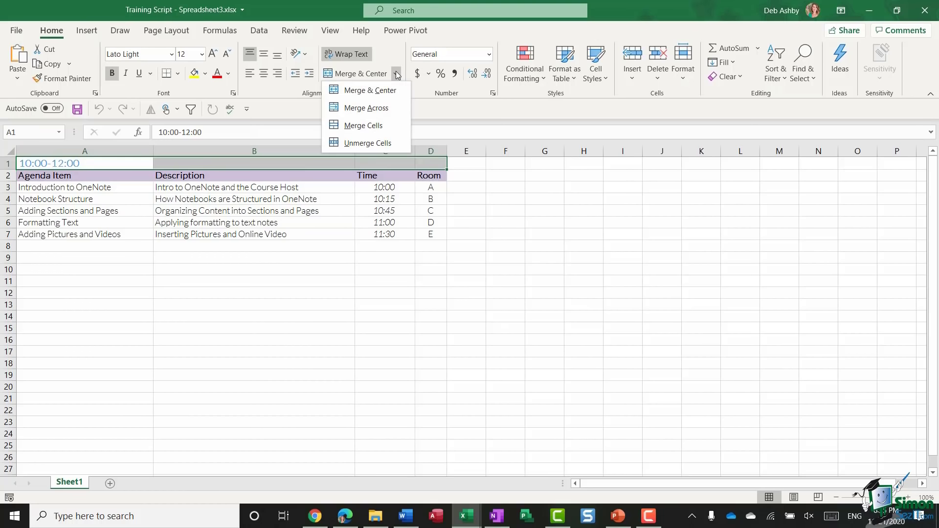
pyautogui.click(363, 125)
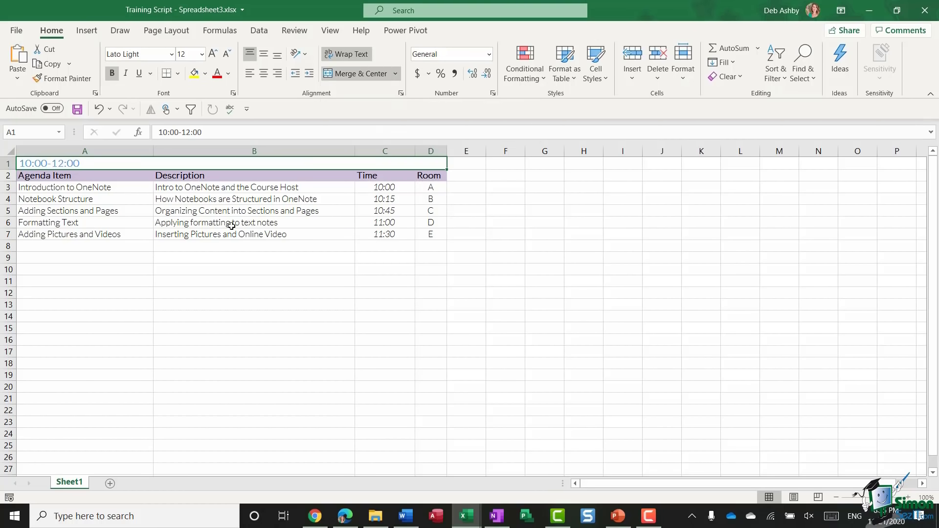
# Save and close the spreadsheet, and switch back to OneNote to check the embedded table on the Training Script page
pyautogui.click(77, 109)
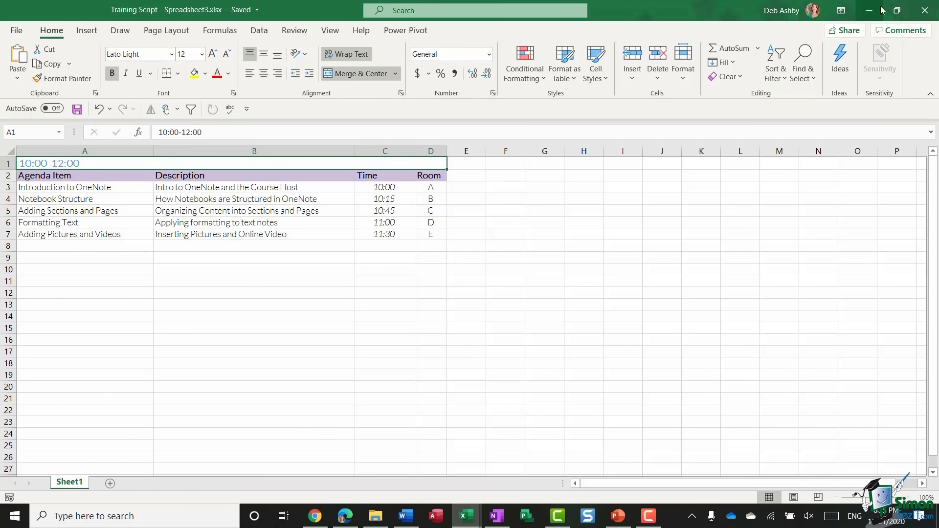
pyautogui.click(925, 10)
pyautogui.hotkey('ctrl', 'a')
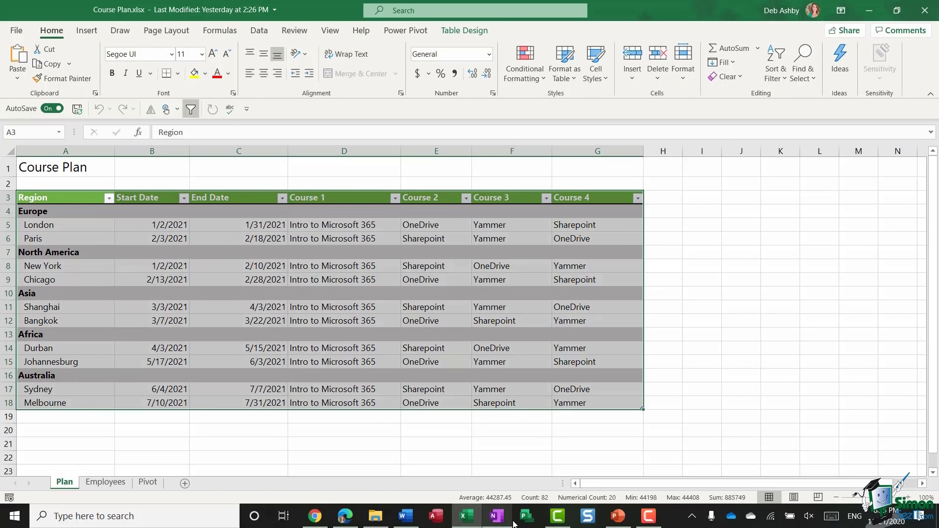
pyautogui.click(496, 517)
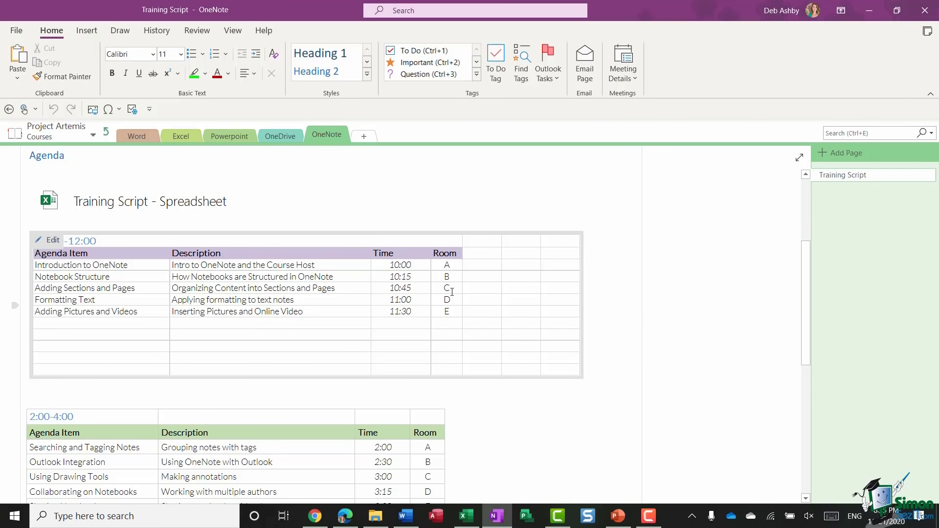
pyautogui.scroll(-2, 715, 264)
pyautogui.scroll(4, 713, 264)
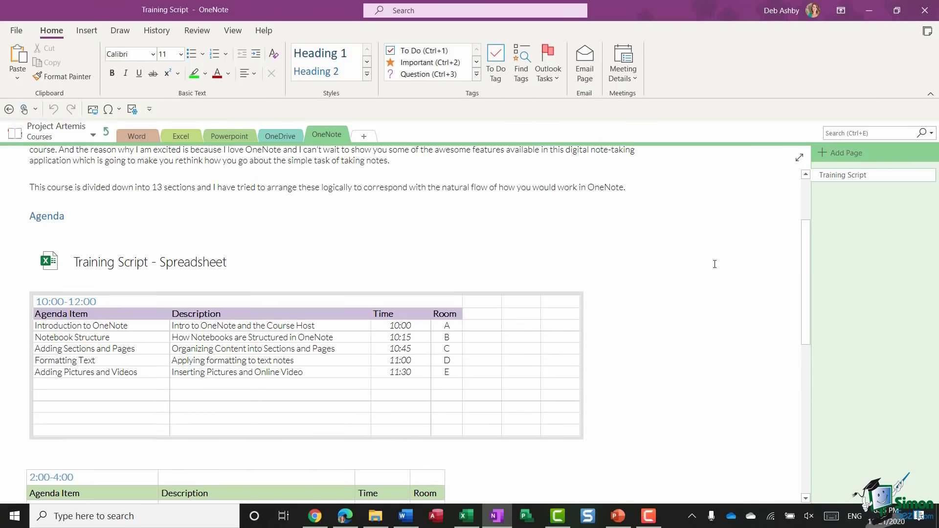
pyautogui.scroll(-1, 712, 265)
pyautogui.scroll(-1, 706, 264)
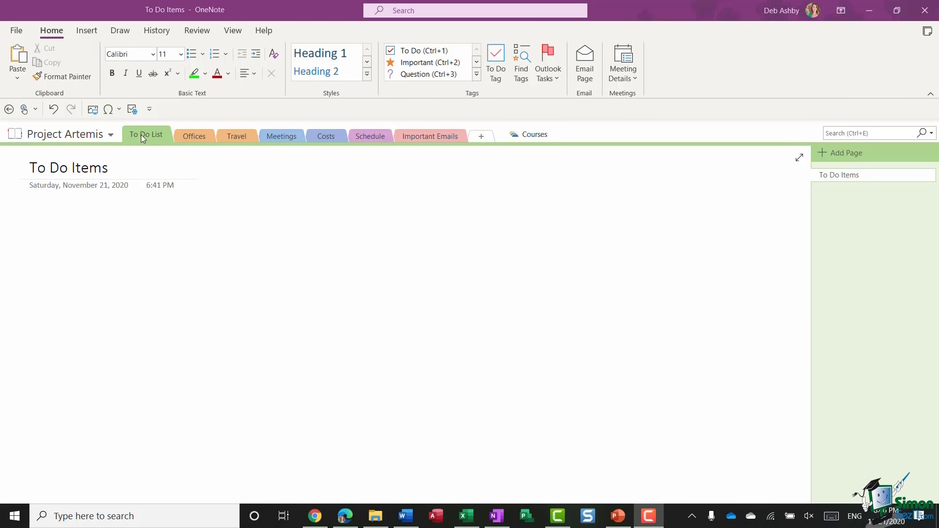
# Start a To Do-tagged note below the To Do Items title, align it with the title and widen its container
pyautogui.click(38, 217)
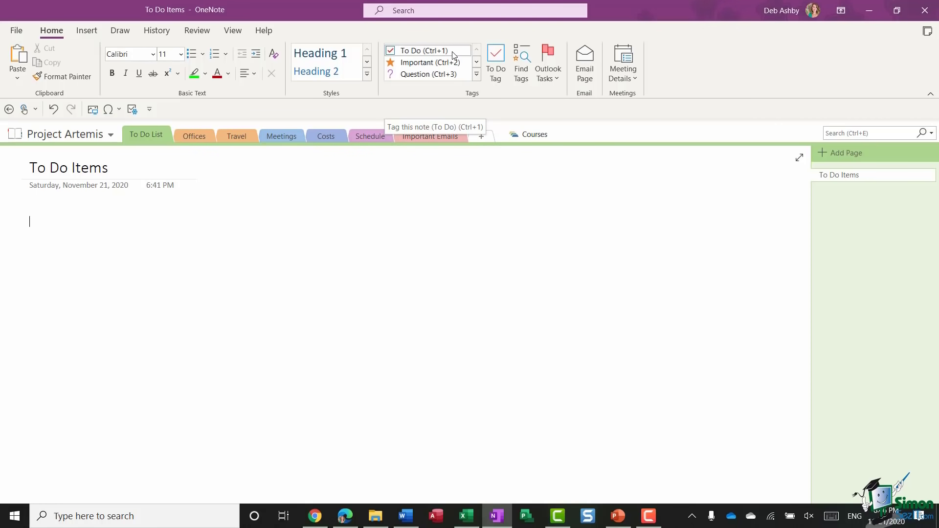
pyautogui.click(476, 73)
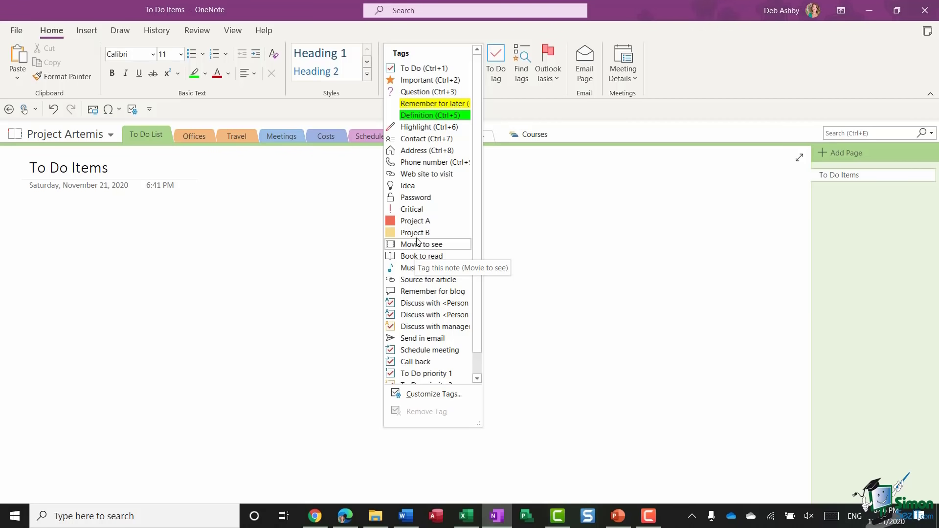
pyautogui.click(430, 71)
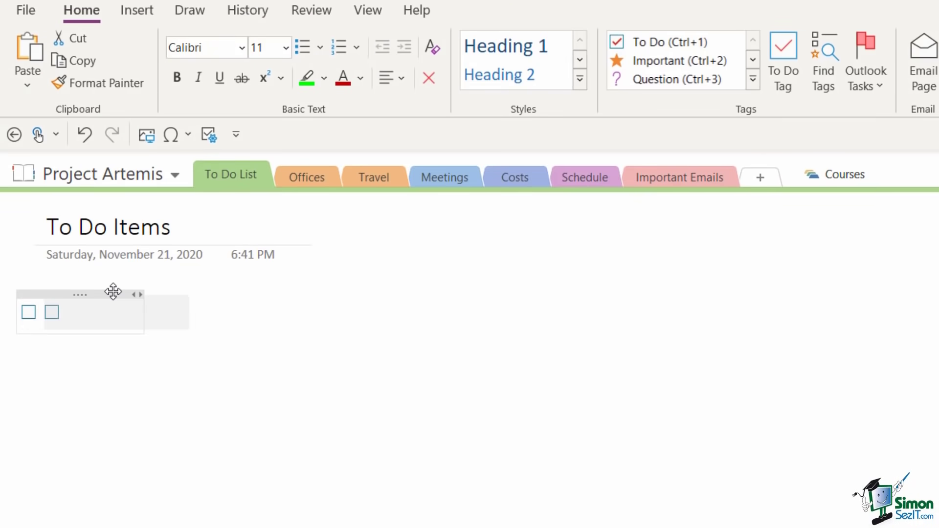
pyautogui.moveTo(113, 291); pyautogui.dragTo(136, 293)
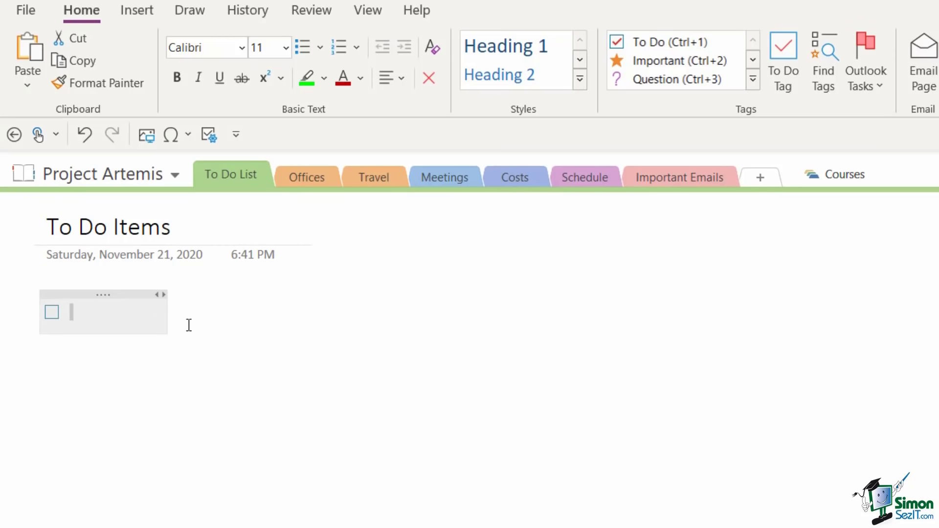
pyautogui.click(91, 316)
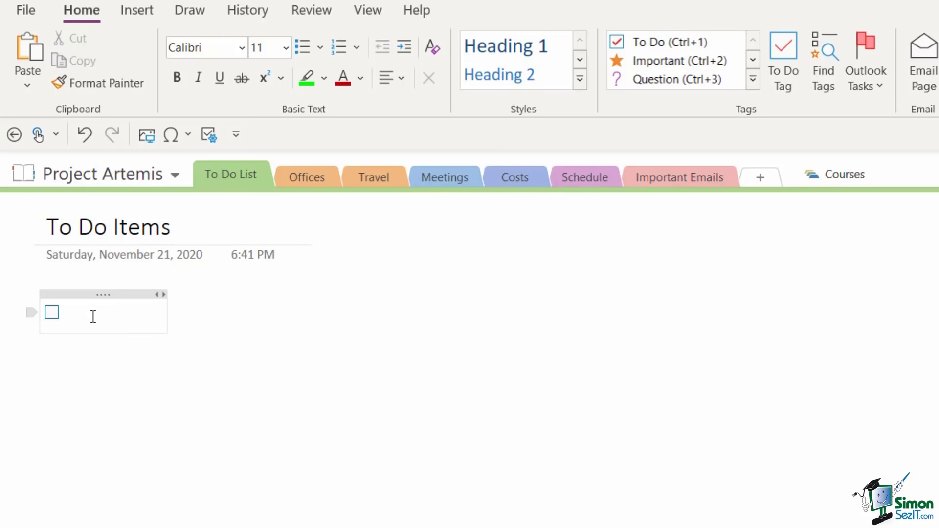
pyautogui.moveTo(257, 316); pyautogui.dragTo(625, 313)
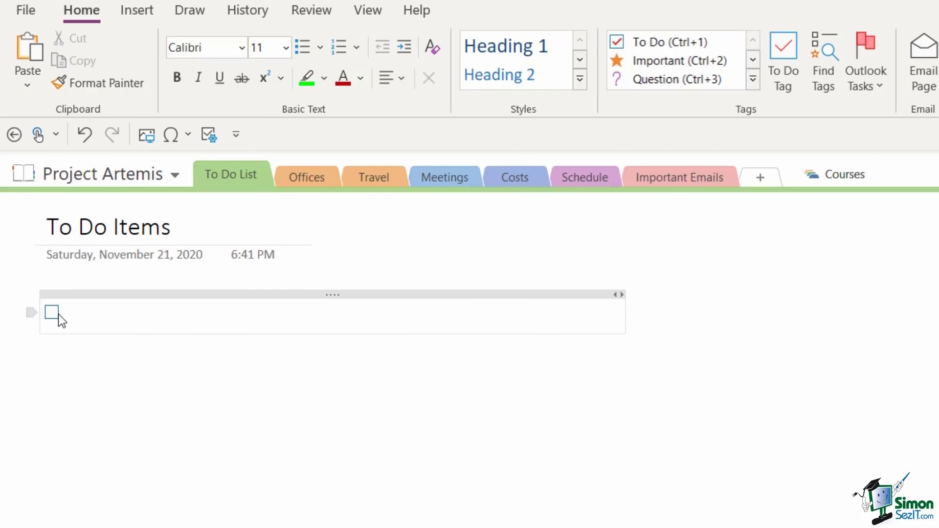
# Enter the to-do items "Assign Team Members to locations", "Book training rooms" and "Book Flights and Accommodation"
pyautogui.write('Assign Team Members to locations')
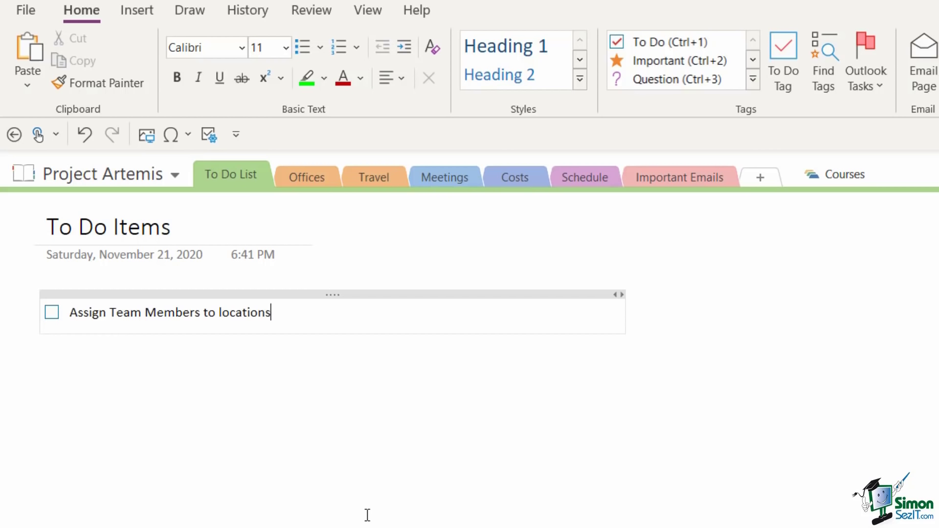
pyautogui.press('Return')
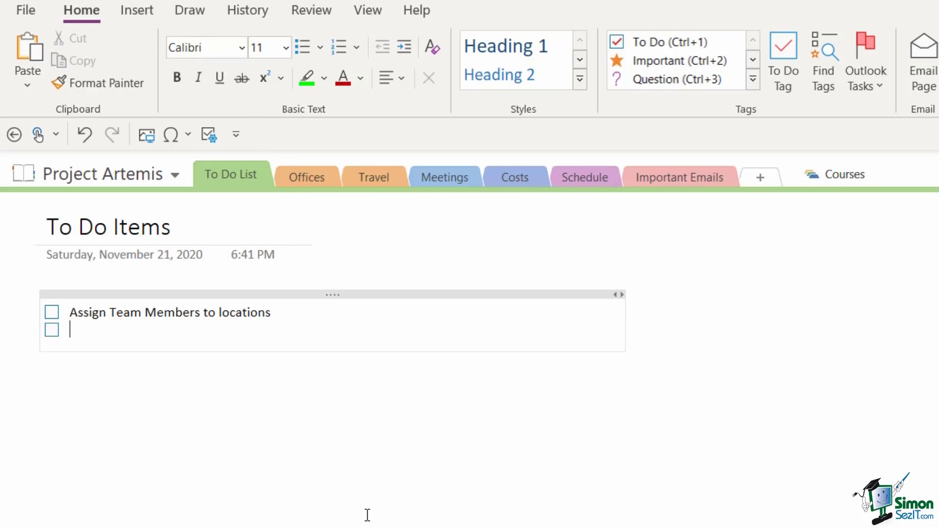
pyautogui.write('Book training rooms')
pyautogui.press('Return')
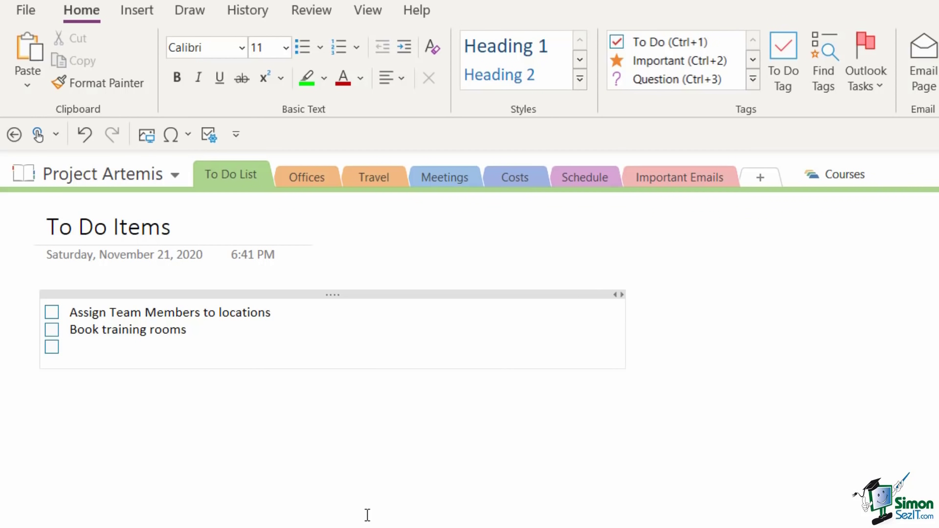
pyautogui.write('Book Flights and Accommodation')
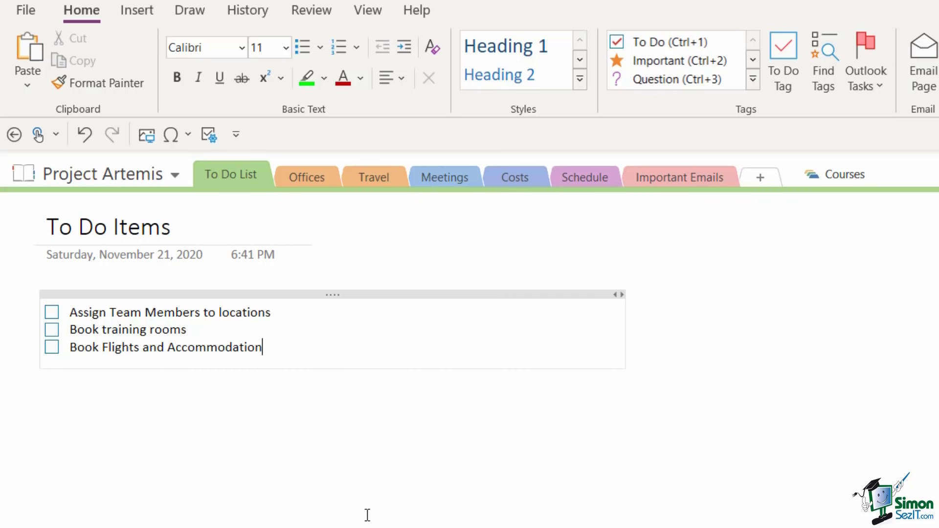
pyautogui.press('Return')
pyautogui.press('BackSpace')
pyautogui.press('BackSpace')
# Check the "Assign Team Members to locations" item and uncheck it again
pyautogui.click(52, 312)
pyautogui.rightClick(51, 311)
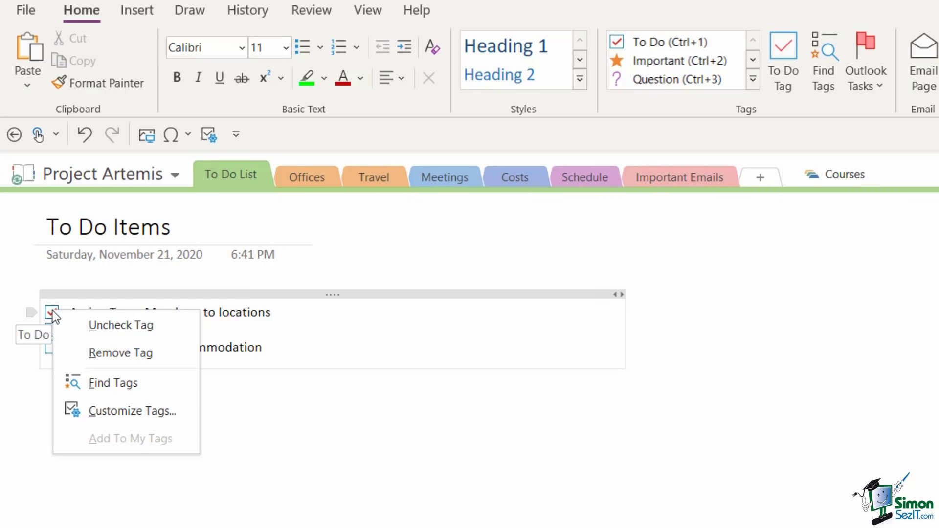
pyautogui.click(174, 327)
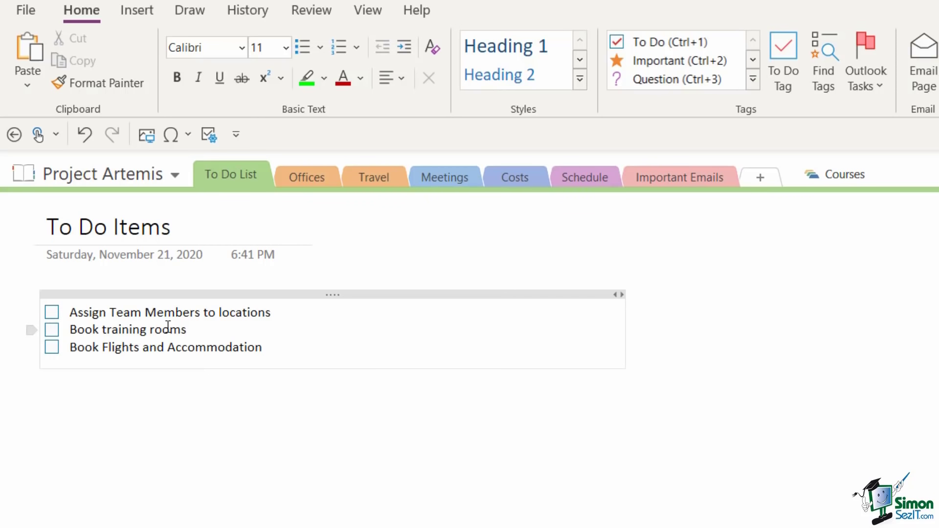
# Modify the To Do tag to use the green star check box symbol and a green font color
pyautogui.rightClick(56, 311)
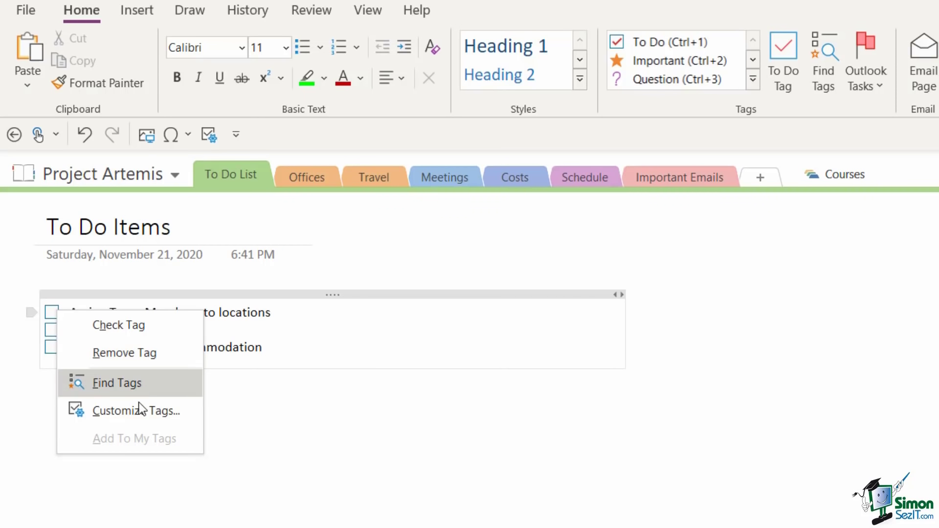
pyautogui.click(170, 412)
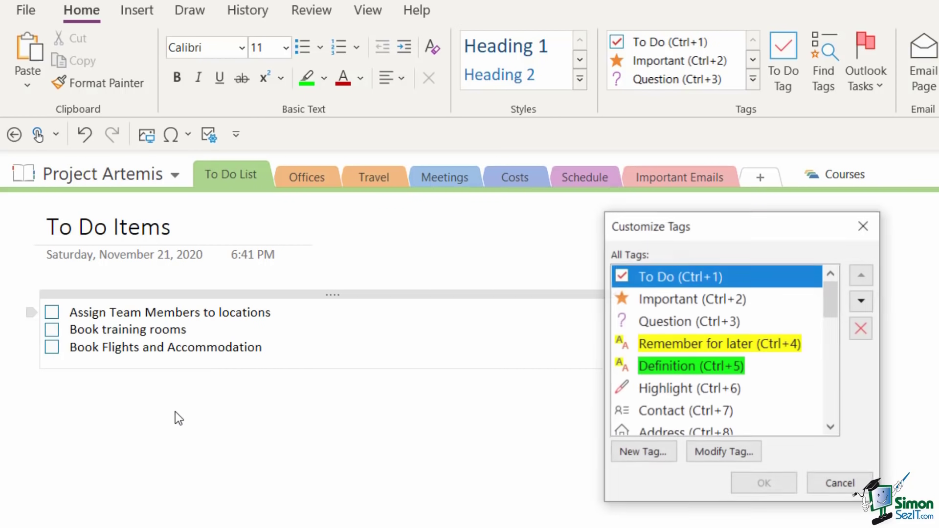
pyautogui.moveTo(714, 224); pyautogui.dragTo(670, 231)
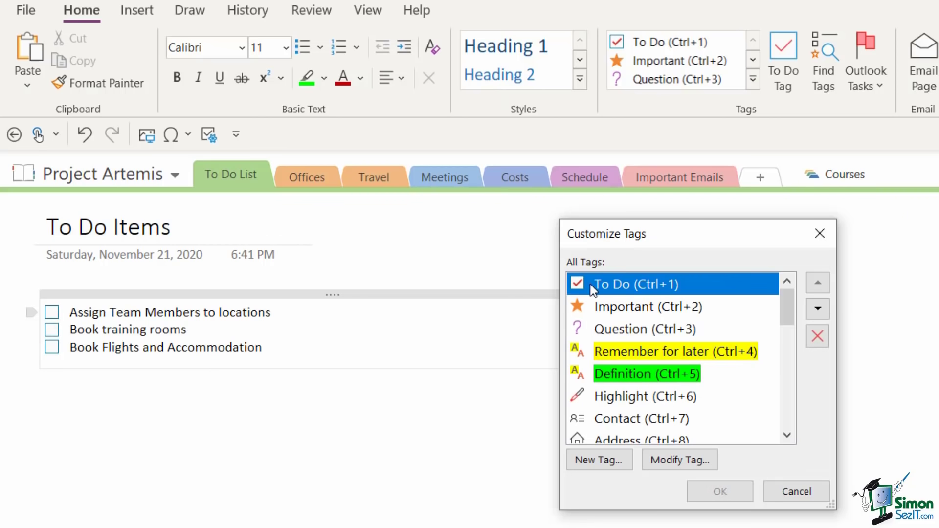
pyautogui.click(667, 462)
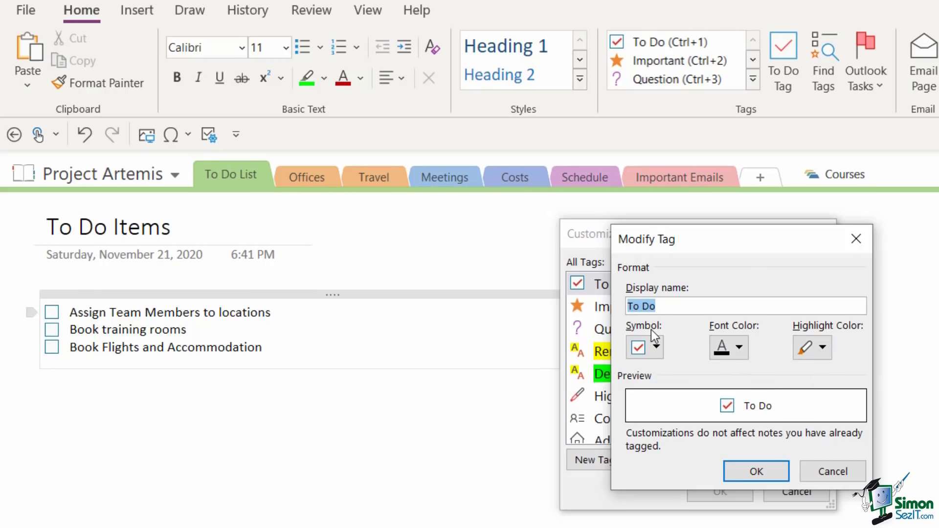
pyautogui.click(657, 347)
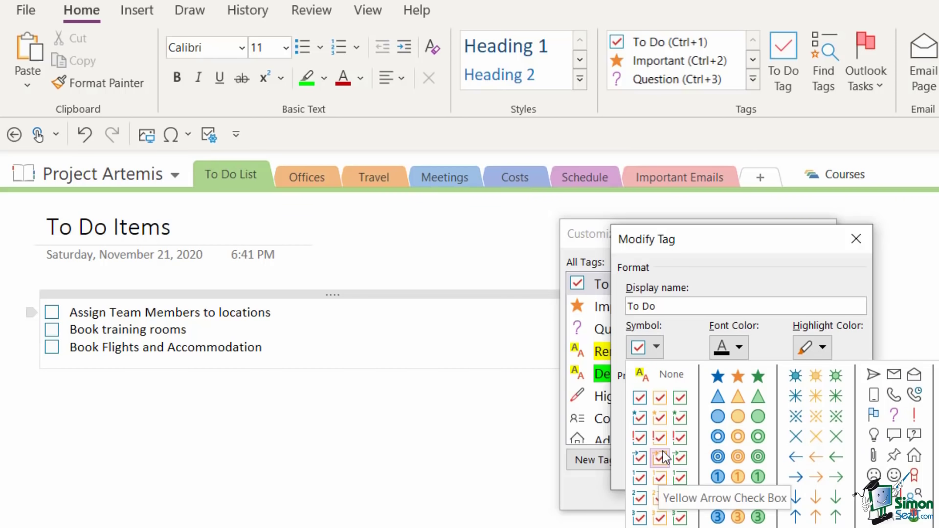
pyautogui.click(681, 420)
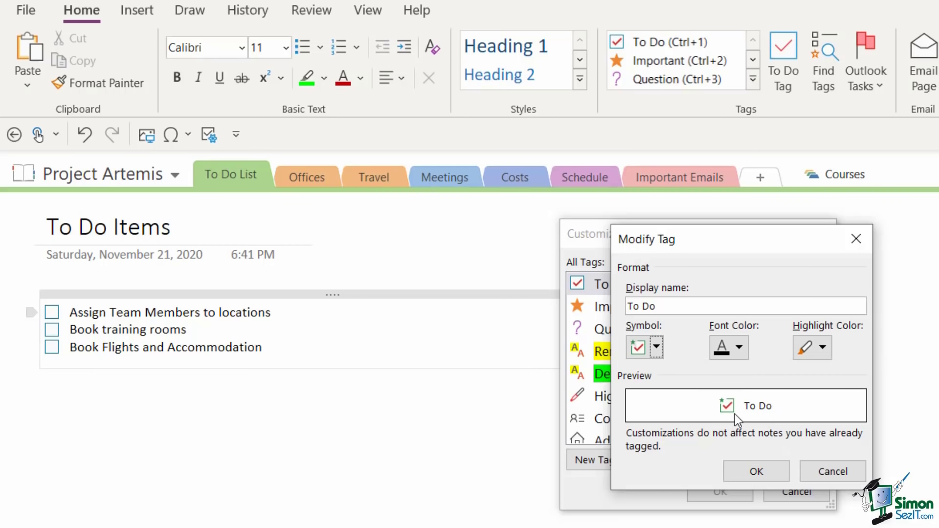
pyautogui.click(741, 345)
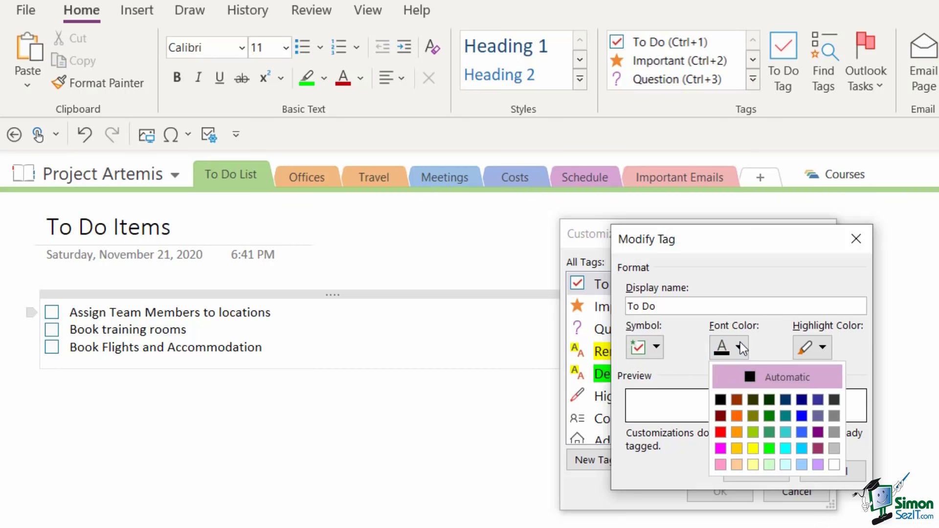
pyautogui.click(768, 419)
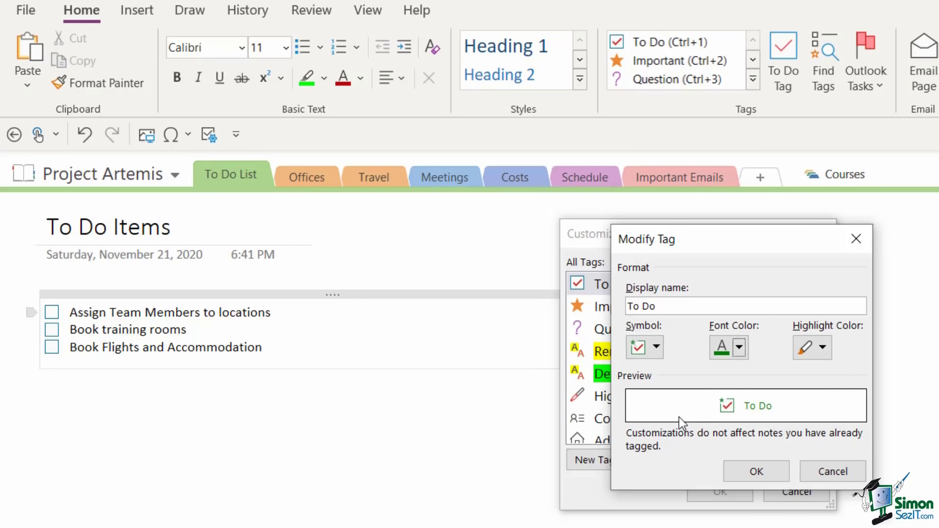
# Try a yellow highlight on the To Do tag, reset the highlight to None, and save the tag customization
pyautogui.click(825, 351)
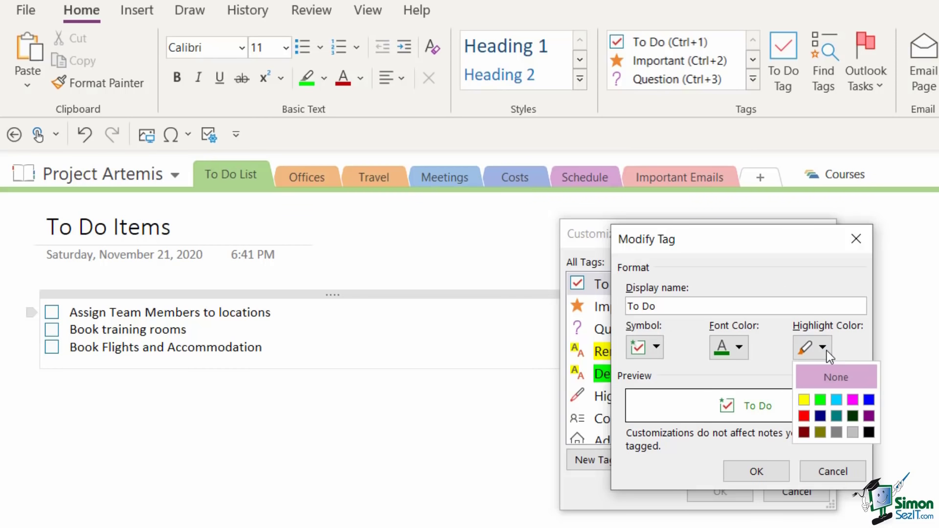
pyautogui.click(803, 400)
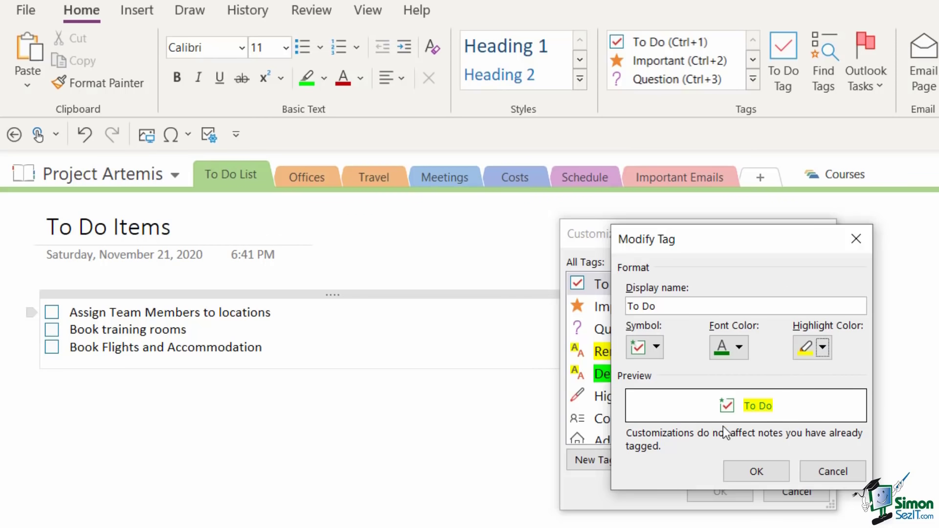
pyautogui.click(823, 348)
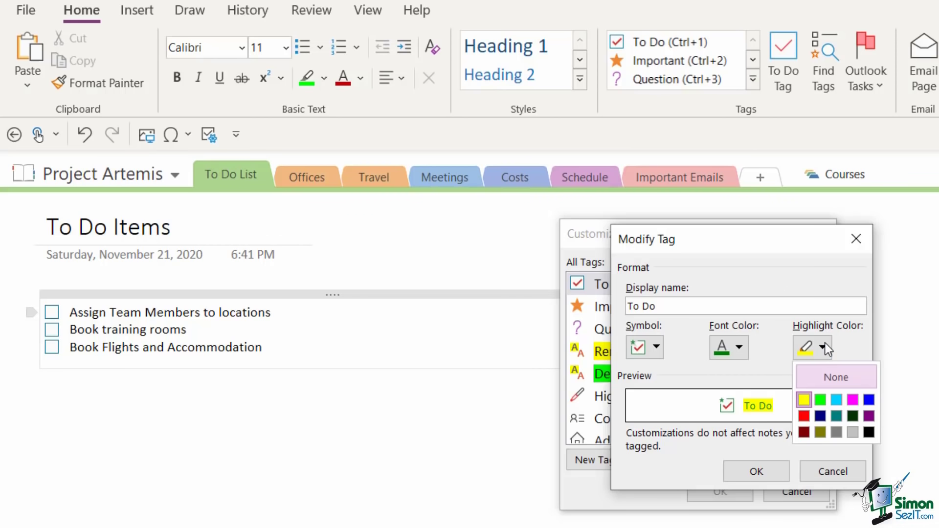
pyautogui.click(825, 381)
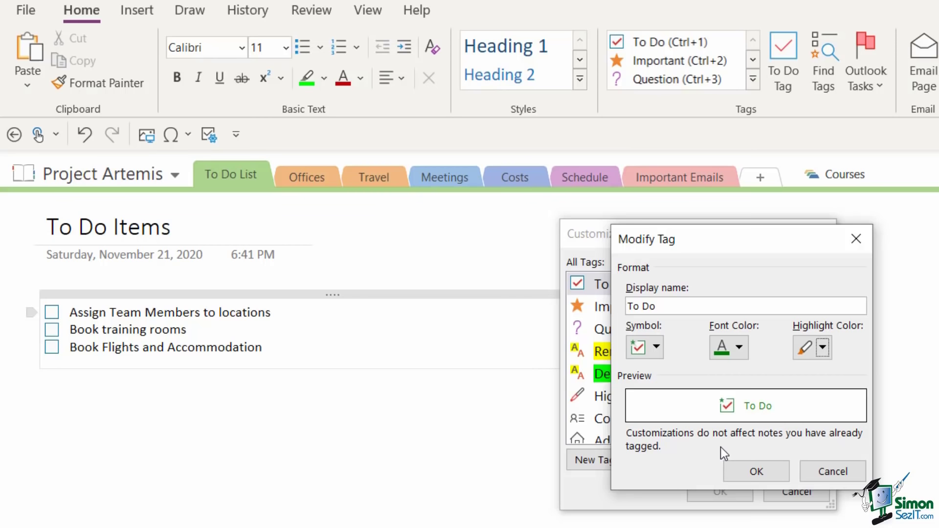
pyautogui.click(758, 469)
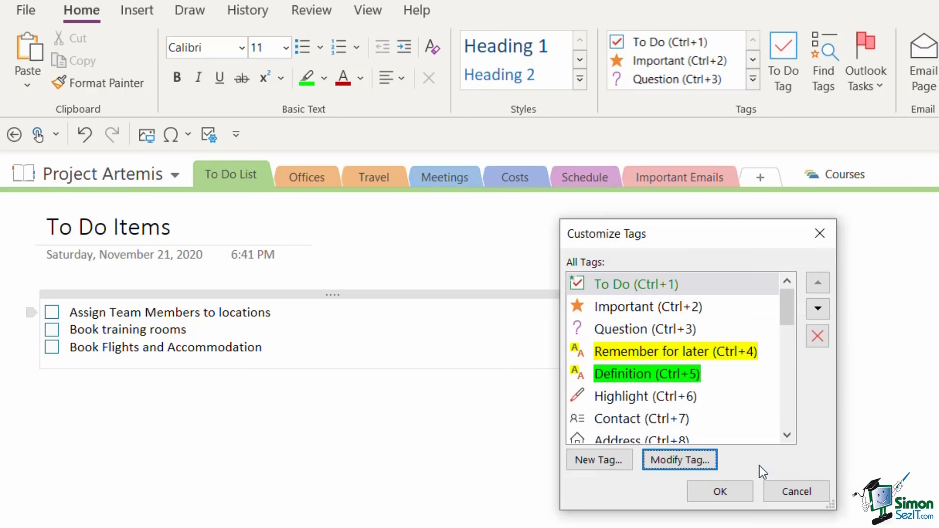
pyautogui.click(719, 490)
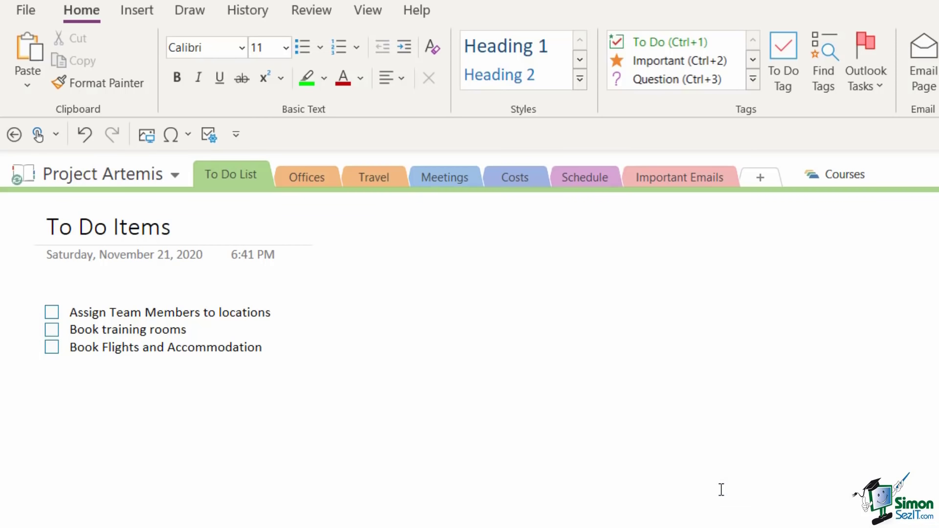
# Check off the "Assign Team Members to locations" and "Book training rooms" items
pyautogui.click(52, 312)
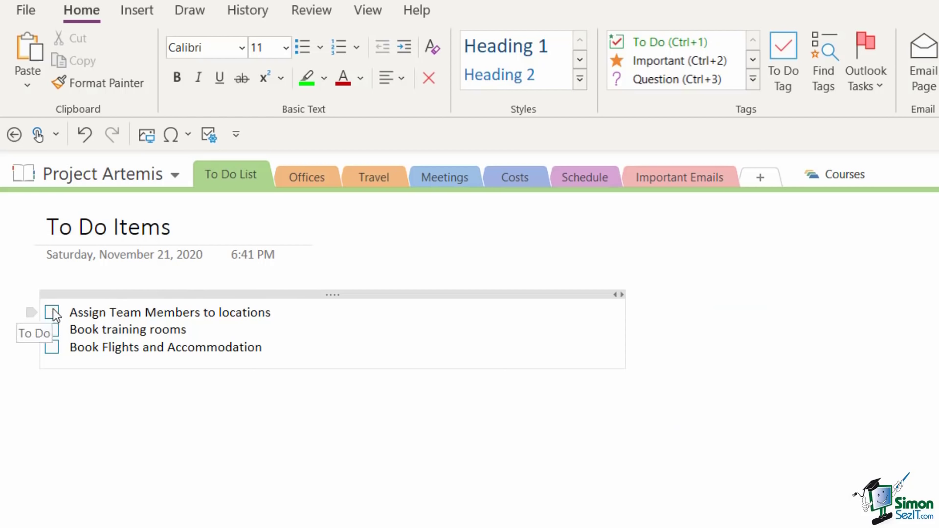
pyautogui.click(52, 330)
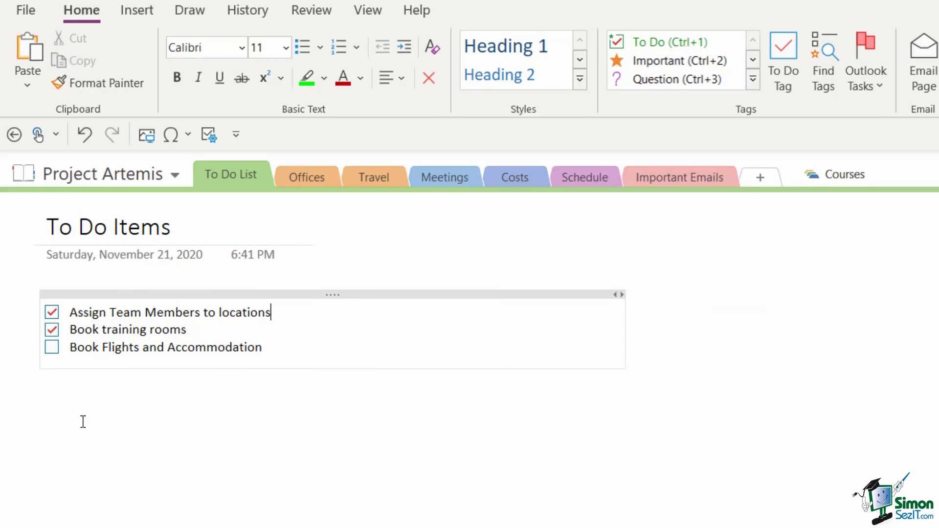
# Add a separate note below the list with the customized To Do tag and the text "New Tag", and check it off
pyautogui.click(55, 412)
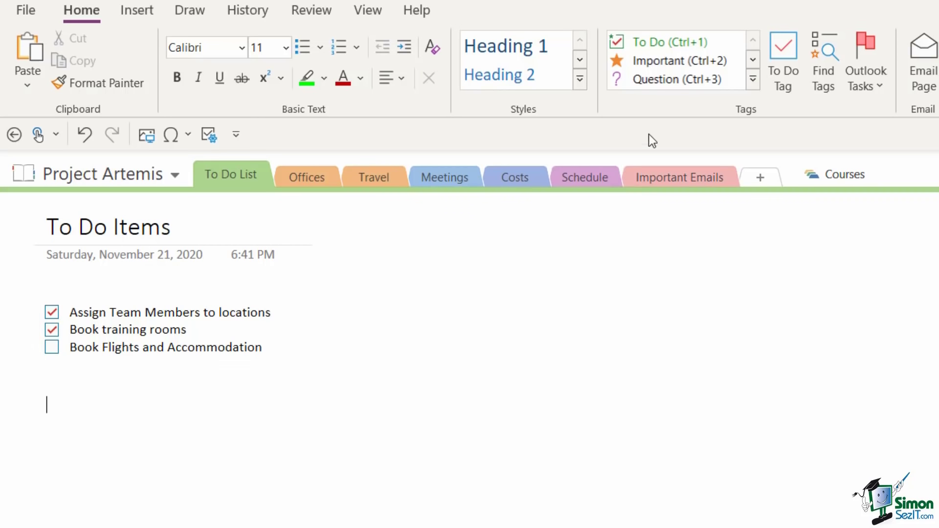
pyautogui.click(660, 42)
pyautogui.write('New Tag')
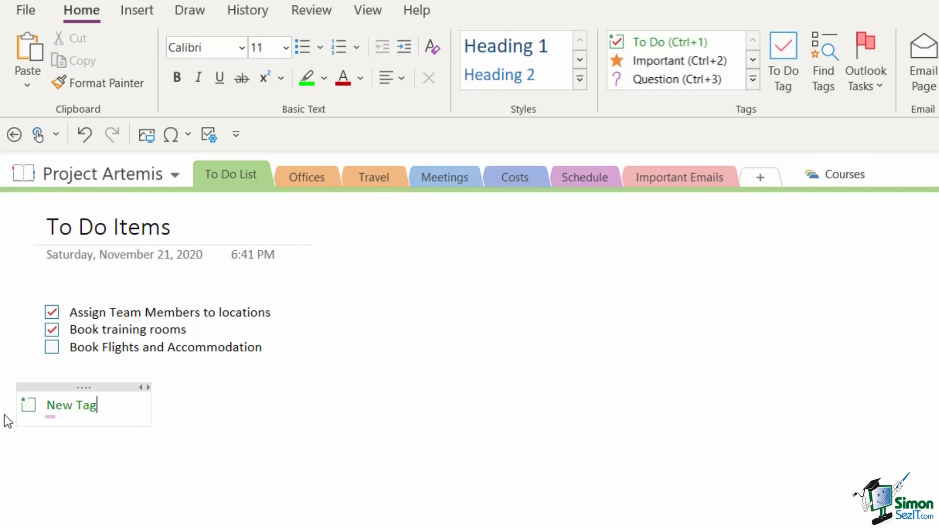
pyautogui.click(28, 406)
pyautogui.click(325, 427)
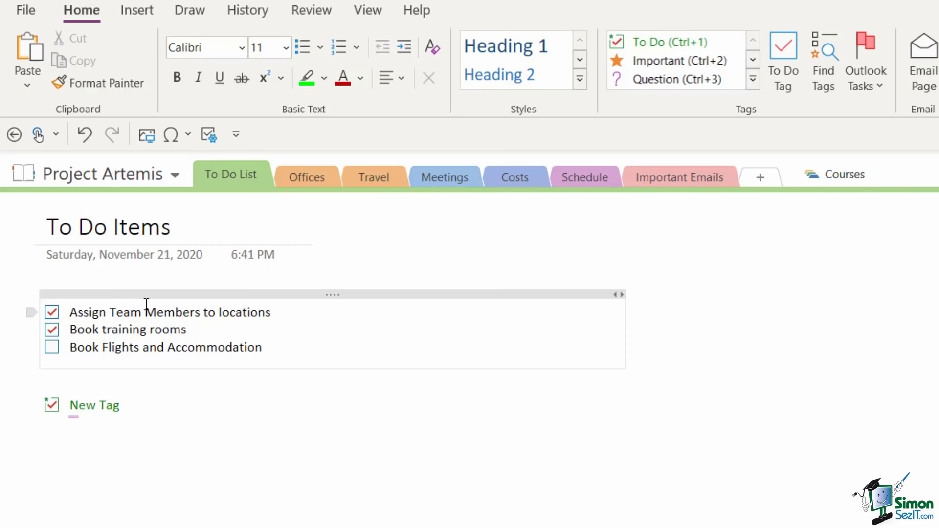
# Apply the customized To Do tag to the three existing list items and check off "Assign Team Members to locations"
pyautogui.moveTo(269, 347); pyautogui.dragTo(72, 297)
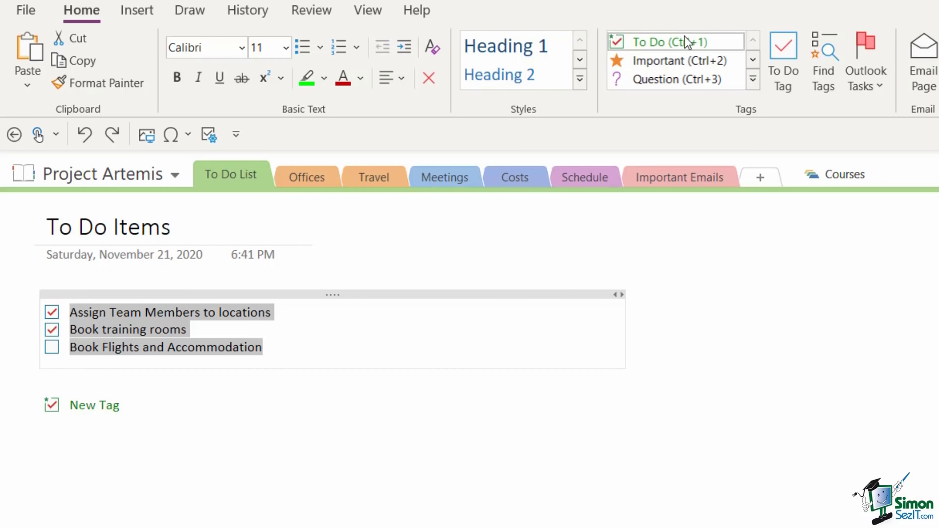
pyautogui.click(725, 47)
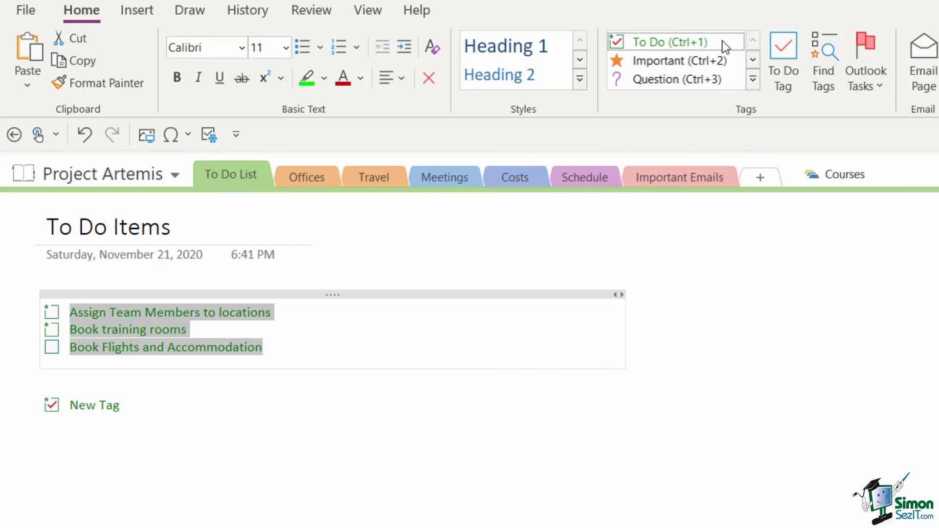
pyautogui.click(51, 312)
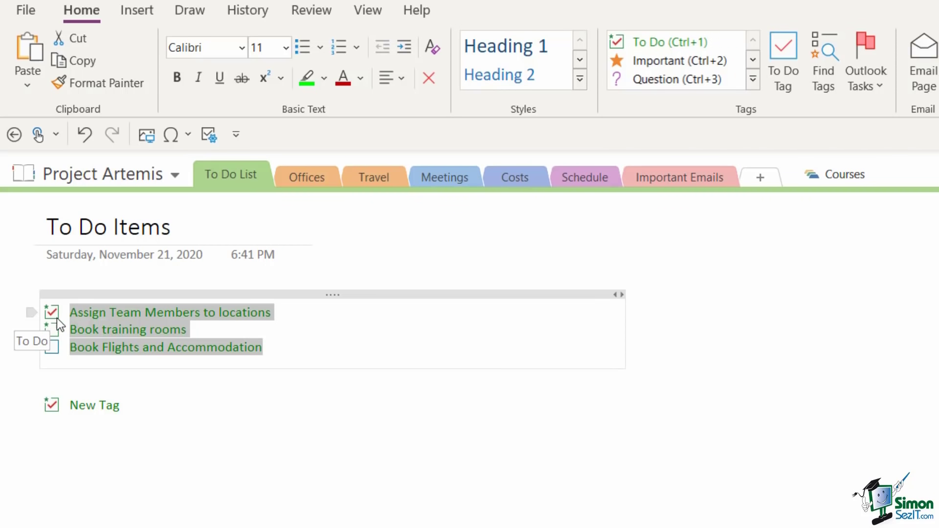
pyautogui.click(346, 476)
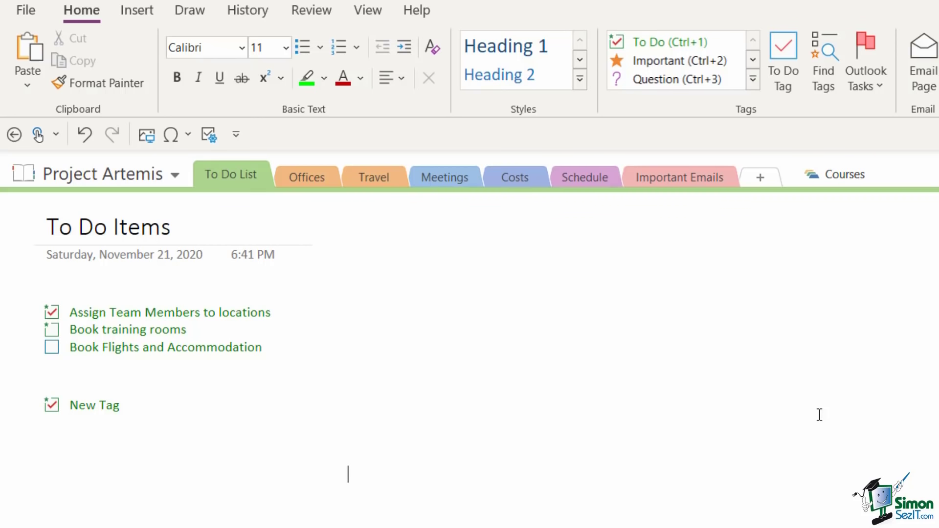
pyautogui.click(752, 79)
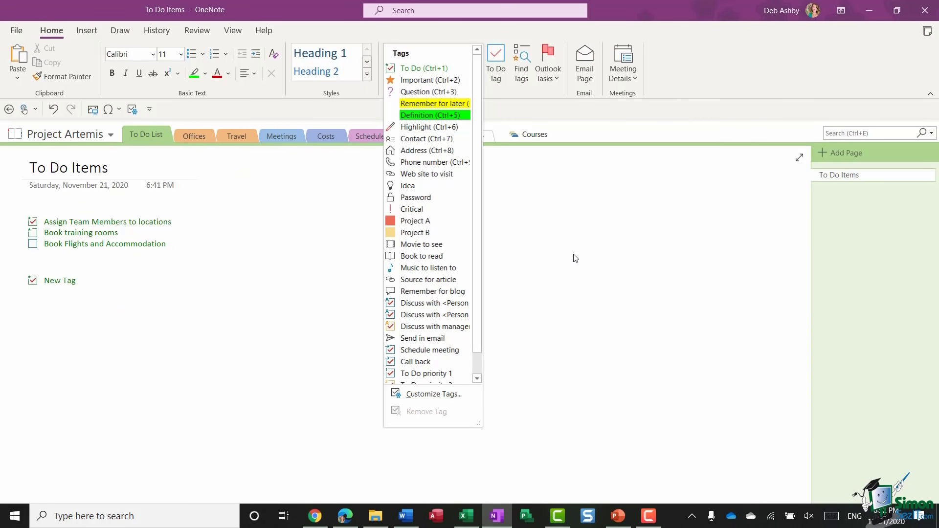
pyautogui.click(575, 255)
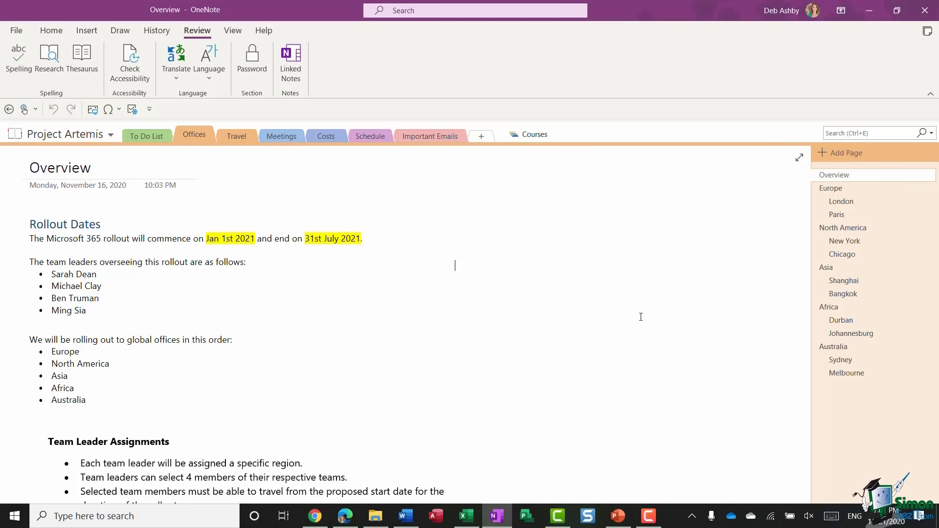
# Review the proofing options for spelling and grammar correction and accept them without changes
pyautogui.click(16, 32)
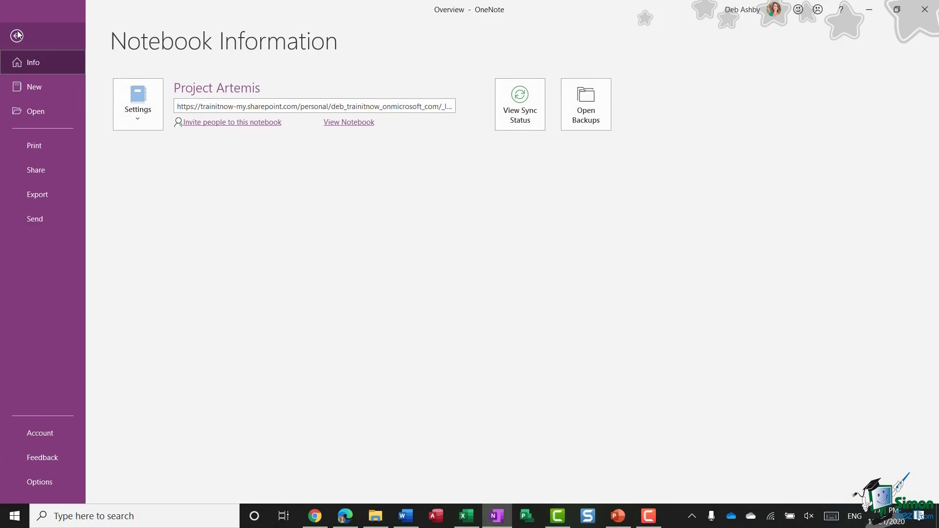
pyautogui.click(38, 478)
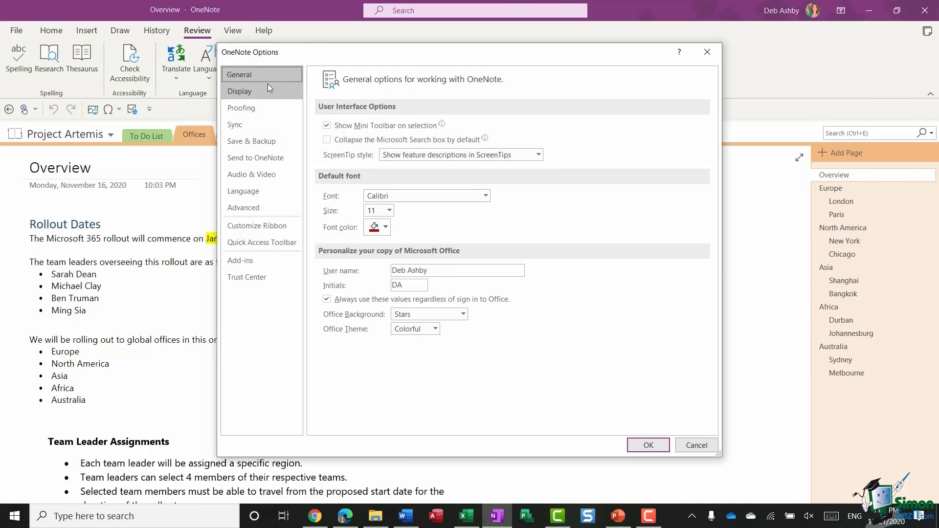
pyautogui.click(251, 109)
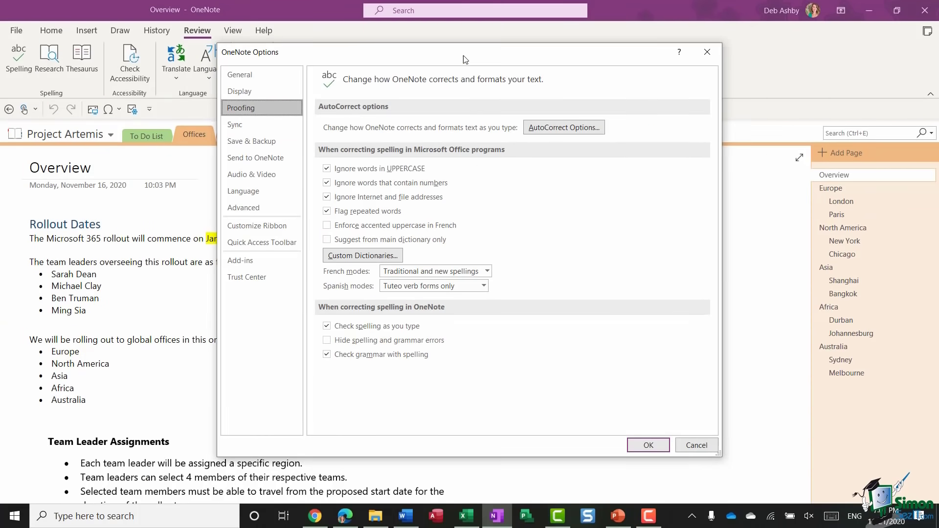
pyautogui.moveTo(460, 59); pyautogui.dragTo(597, 48)
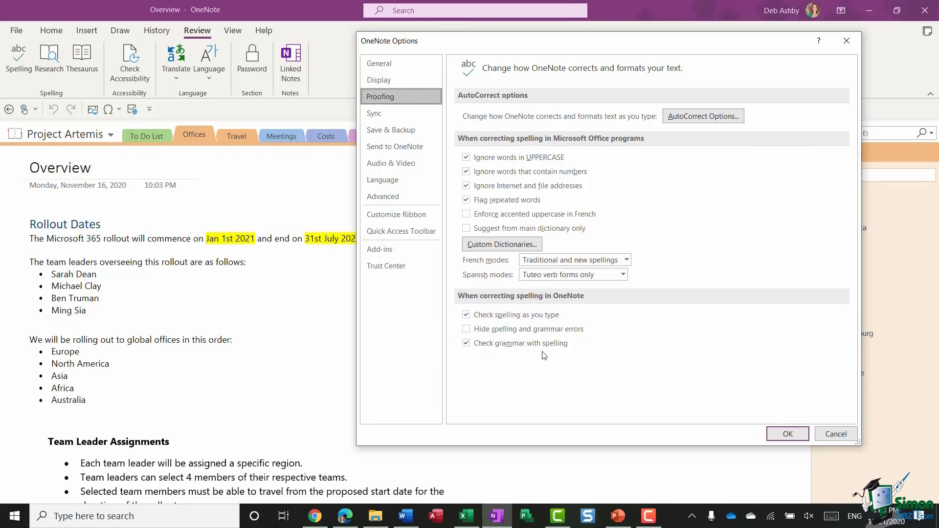
pyautogui.click(789, 433)
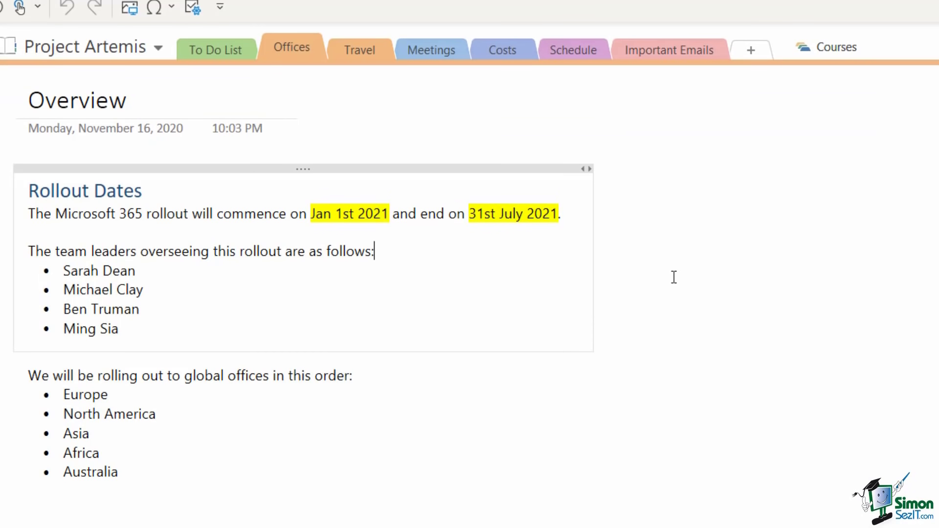
# Add the misspelled word "Mocrosoft" after "The team leaders overseeing this rollout are as follows:" and correct it to the suggested "Microsoft"
pyautogui.write('Mocrosoft')
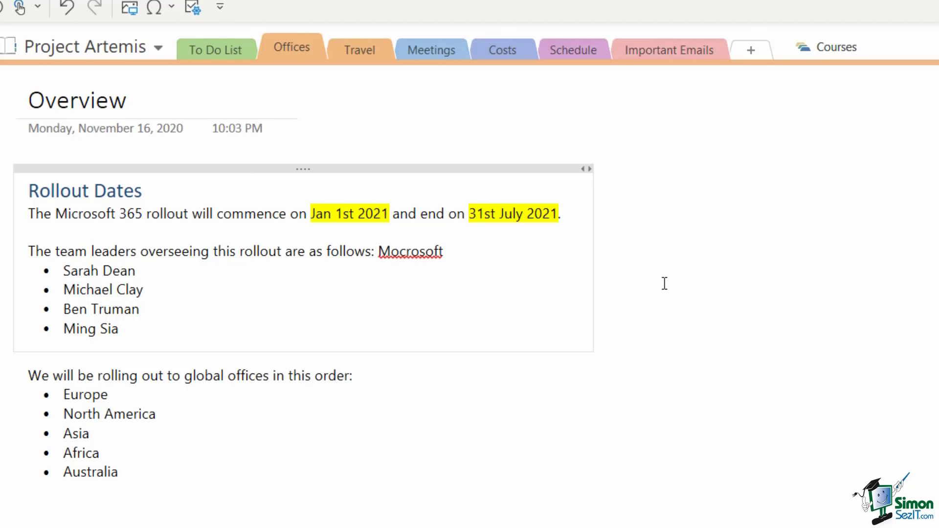
pyautogui.rightClick(420, 252)
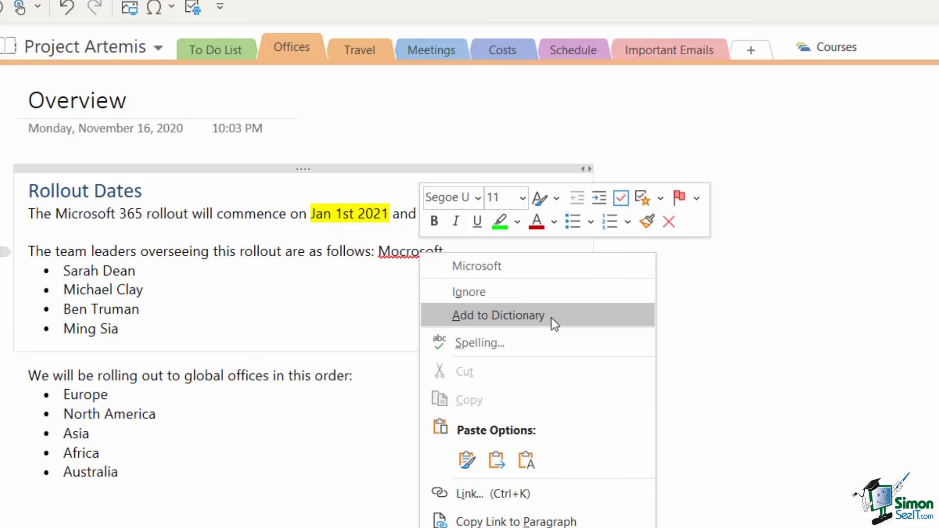
pyautogui.click(543, 269)
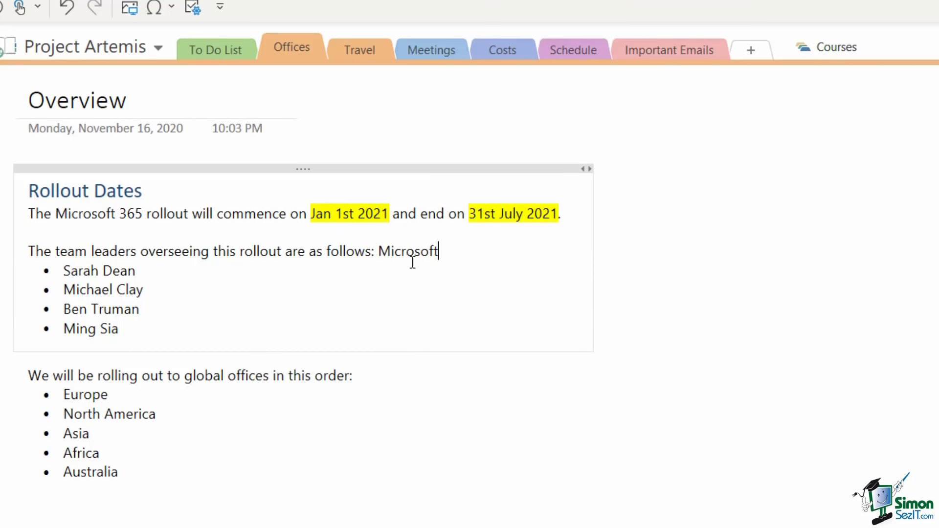
# Delete the word "Microsoft" from the end of the team leaders line
pyautogui.hotkey('ctrl', 'shift', 'Left')
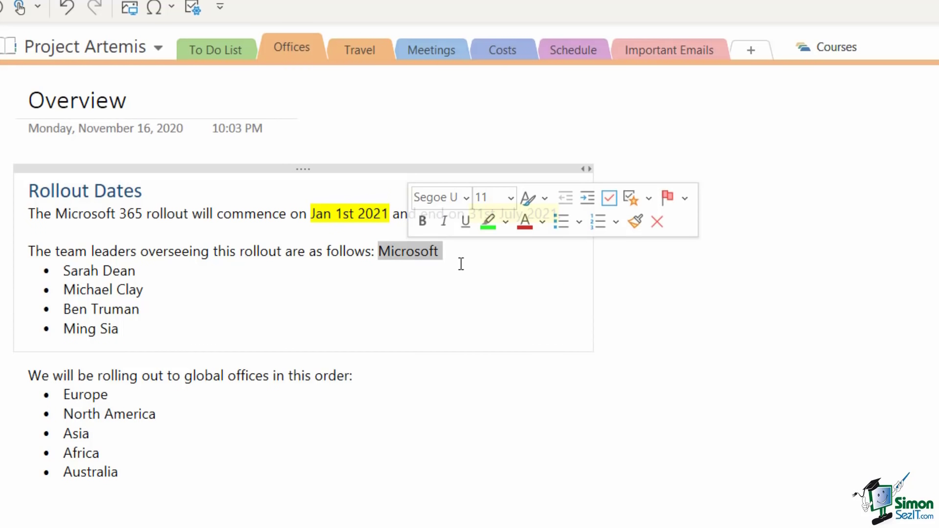
pyautogui.press('BackSpace')
pyautogui.click(824, 224)
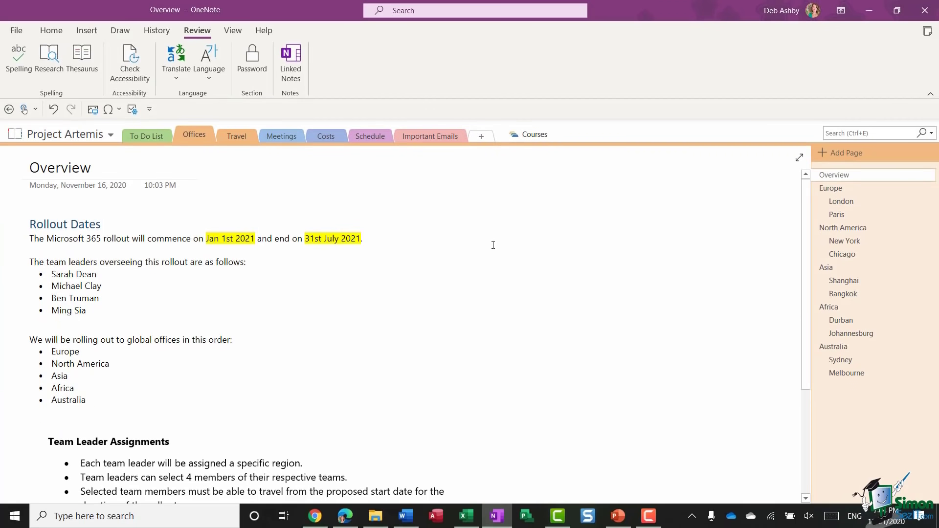
# Run a spelling check on the Overview page and dismiss the completion notice
pyautogui.click(16, 57)
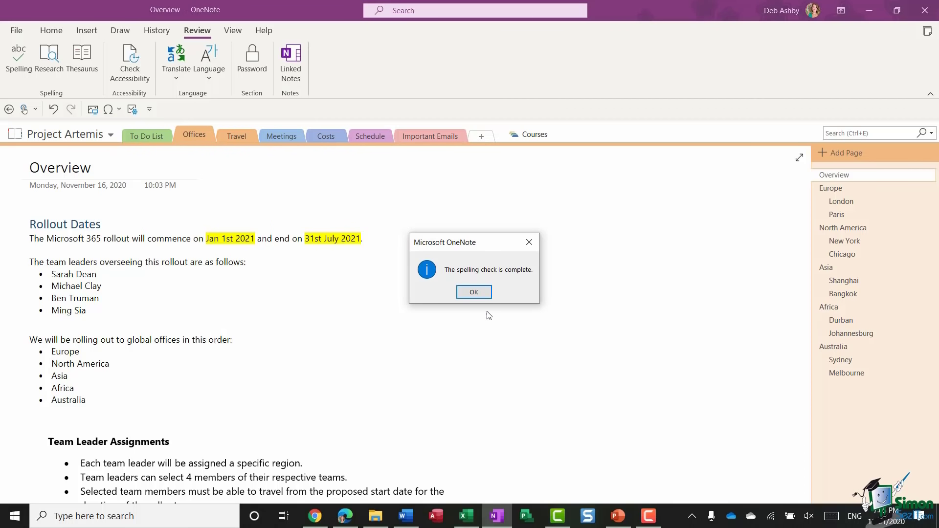
pyautogui.click(473, 292)
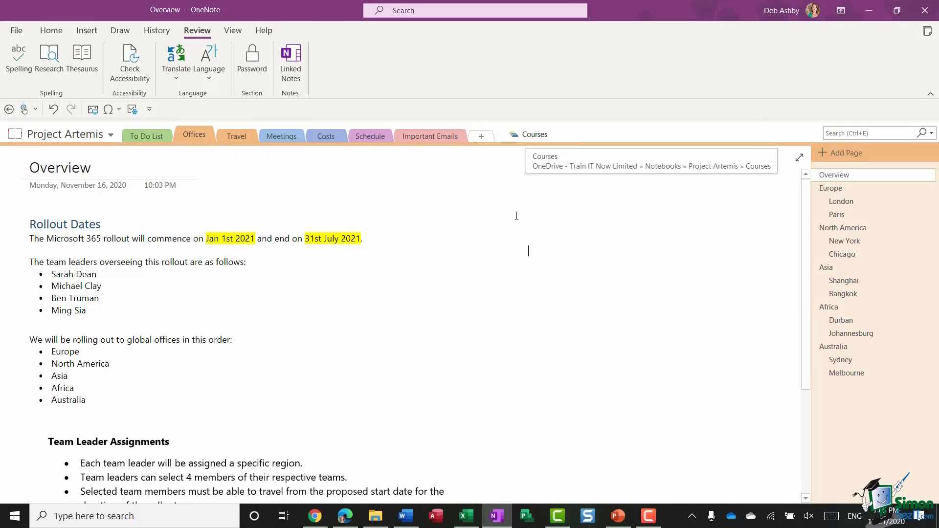
# Spell-check the Training Script page in the Courses section group, correcting "Powerpoint" to "PowerPoint" and "wont" to "won't"
pyautogui.click(540, 137)
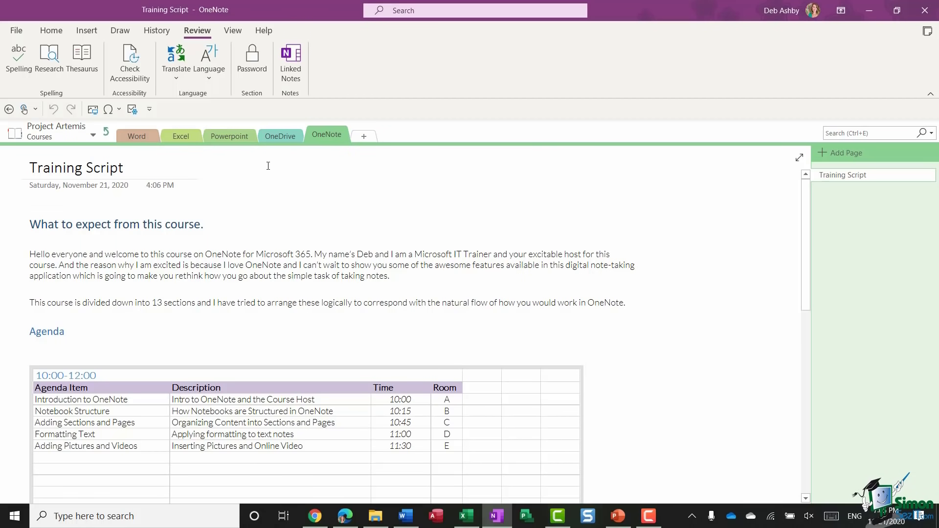
pyautogui.click(16, 61)
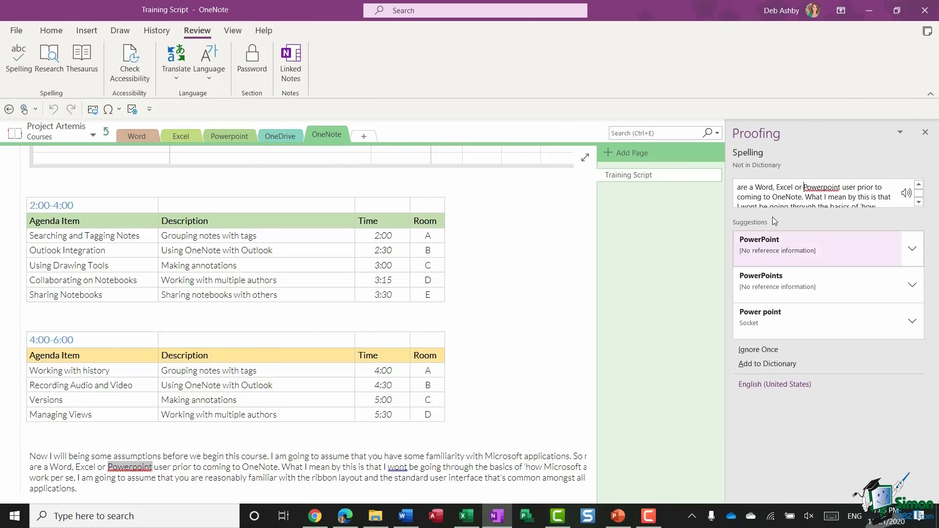
pyautogui.click(808, 248)
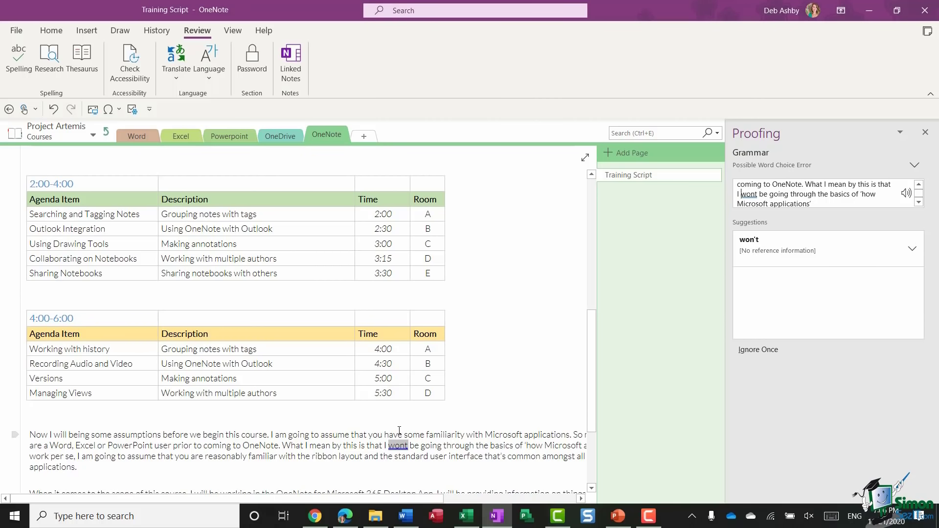
pyautogui.moveTo(591, 319); pyautogui.dragTo(593, 393)
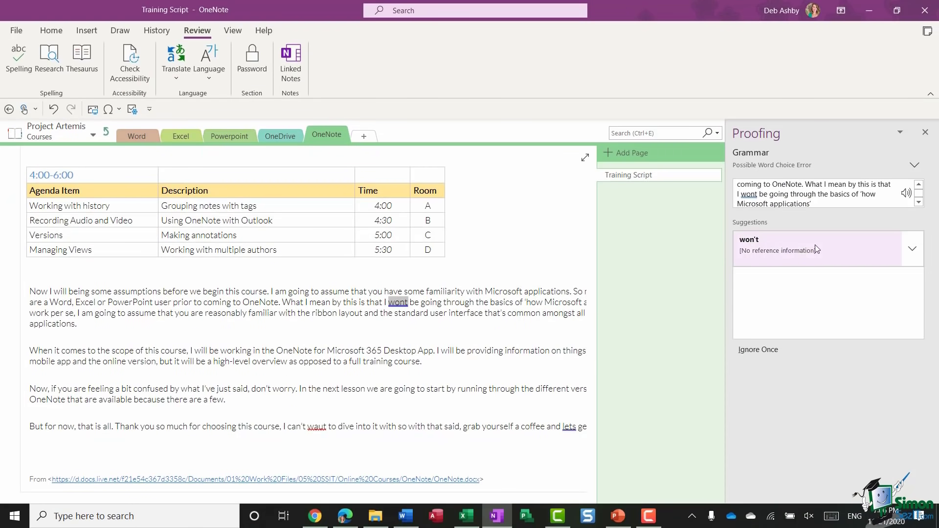
pyautogui.click(834, 246)
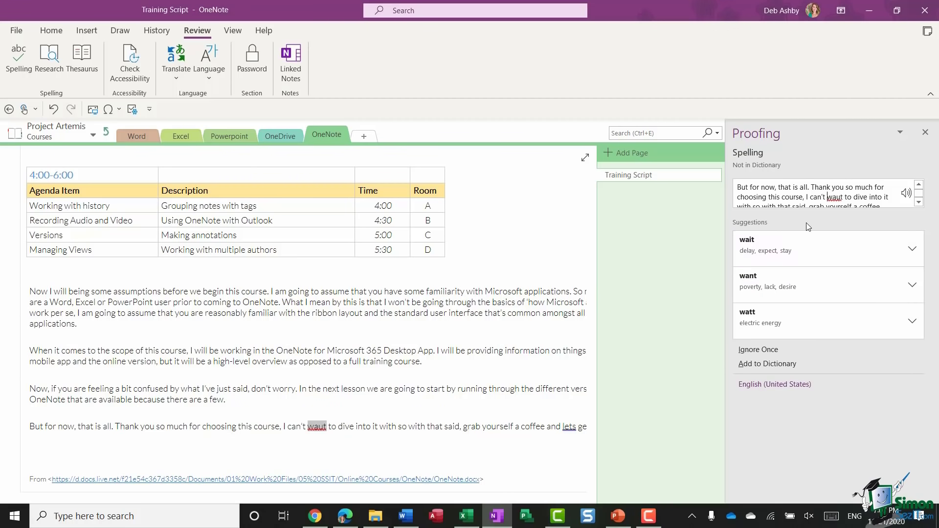
# Correct "waut" to "wait" and "lets" to "let's" in the closing paragraph, and finish the spelling check
pyautogui.click(824, 248)
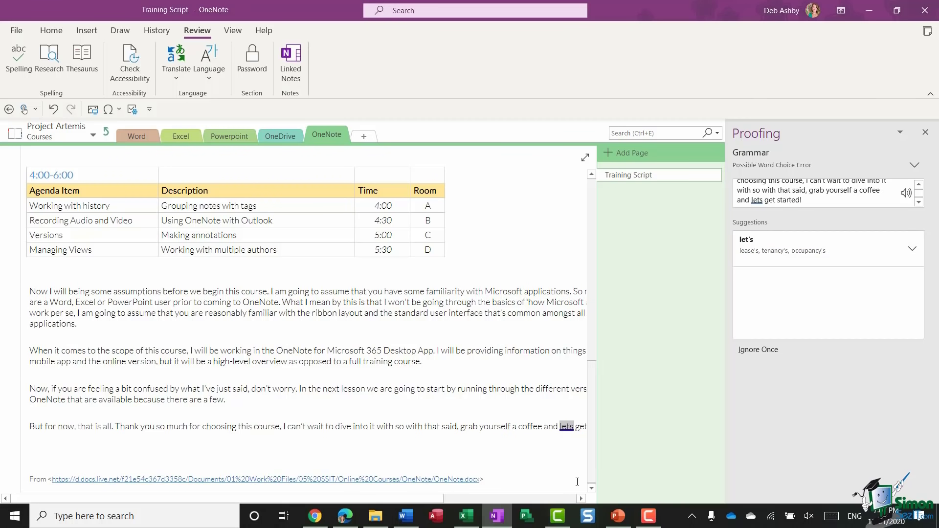
pyautogui.hscroll(5, 467, 490)
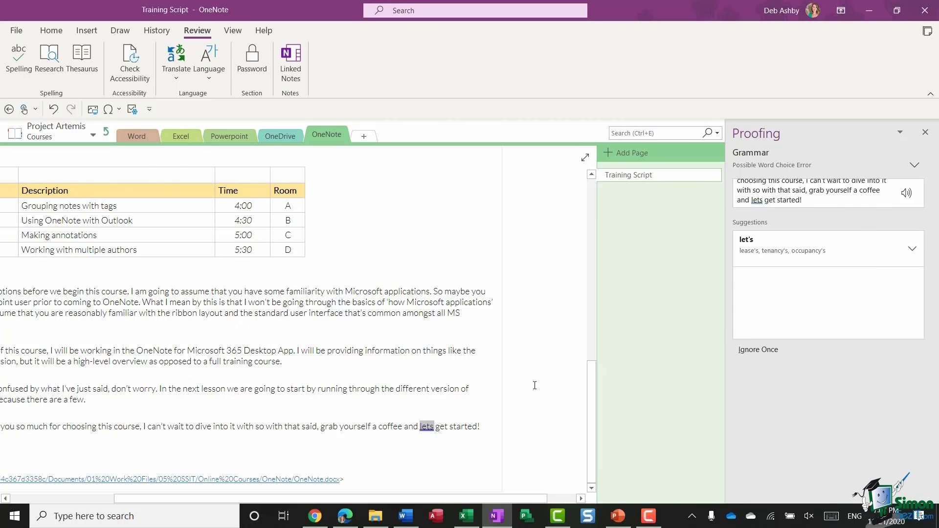
pyautogui.click(783, 245)
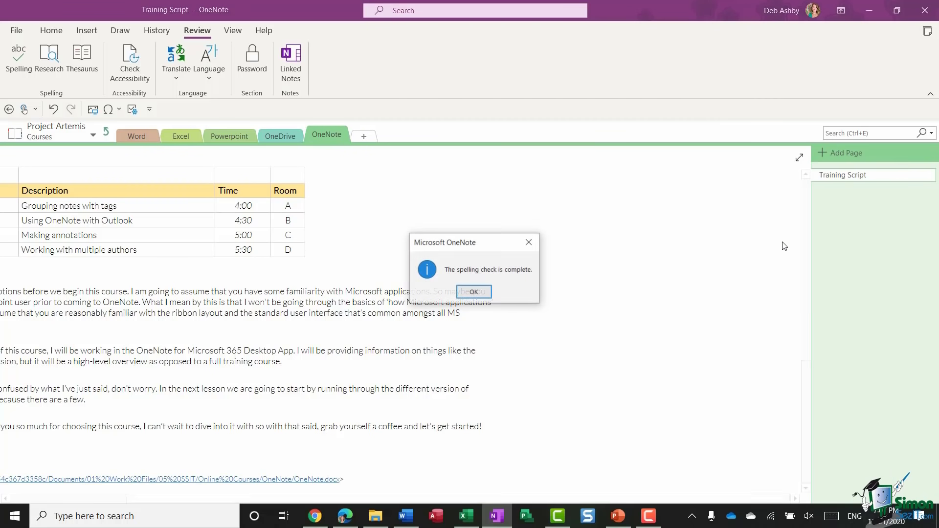
pyautogui.click(474, 292)
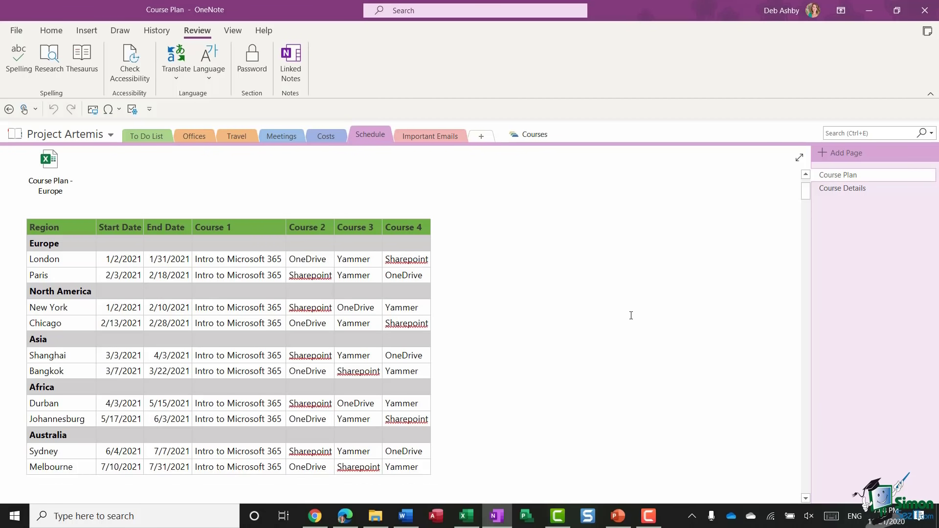
# Run a spelling check on the Course Plan table, replacing every "Sharepoint" with "SharePoint", and close the completed check
pyautogui.click(415, 266)
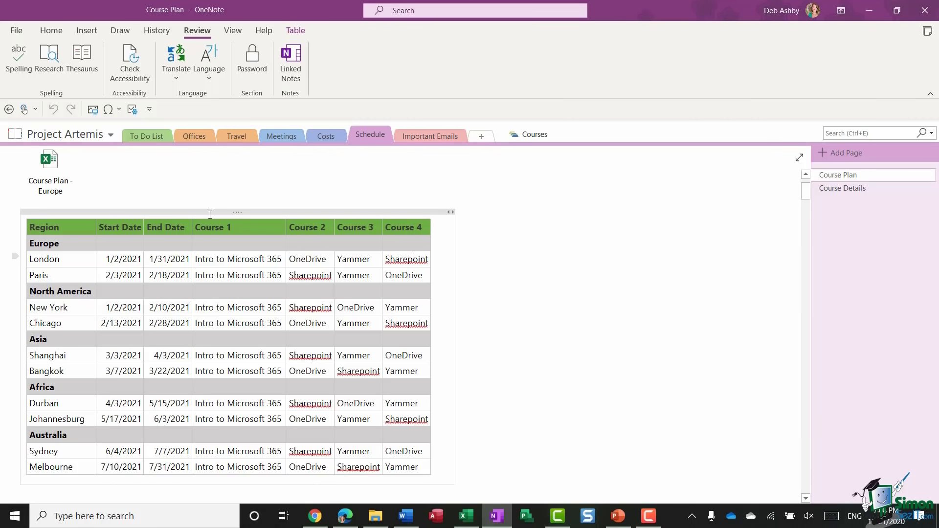
pyautogui.click(17, 66)
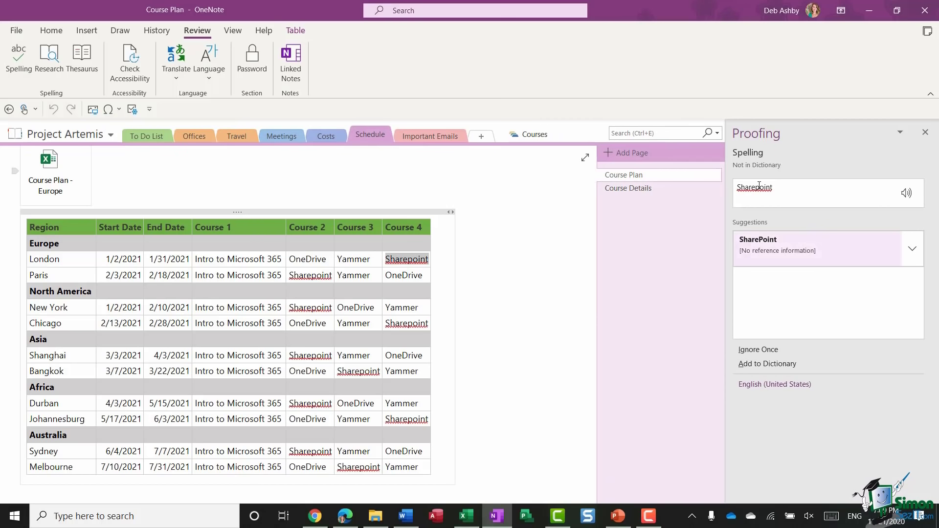
pyautogui.click(785, 248)
pyautogui.click(846, 248)
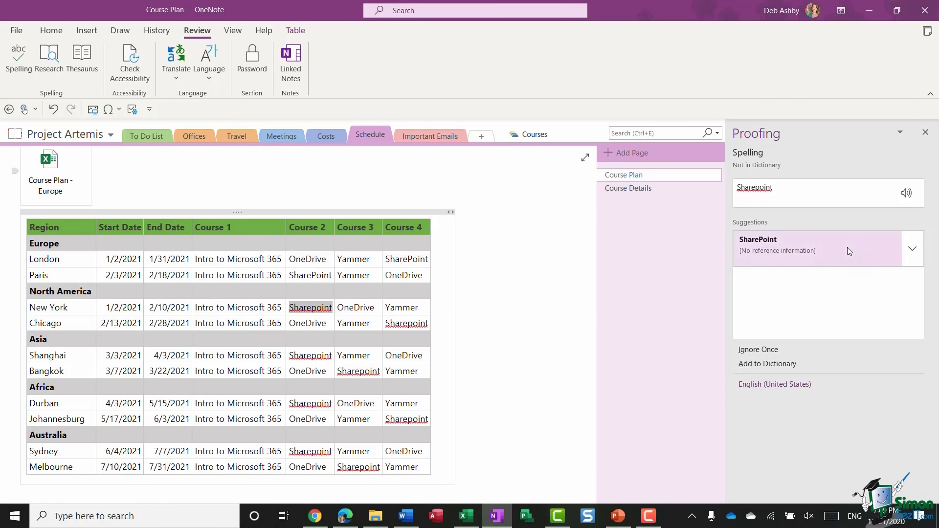
pyautogui.click(847, 248)
pyautogui.click(847, 247)
pyautogui.click(847, 247)
pyautogui.click(847, 248)
pyautogui.click(846, 248)
pyautogui.click(846, 248)
pyautogui.click(847, 248)
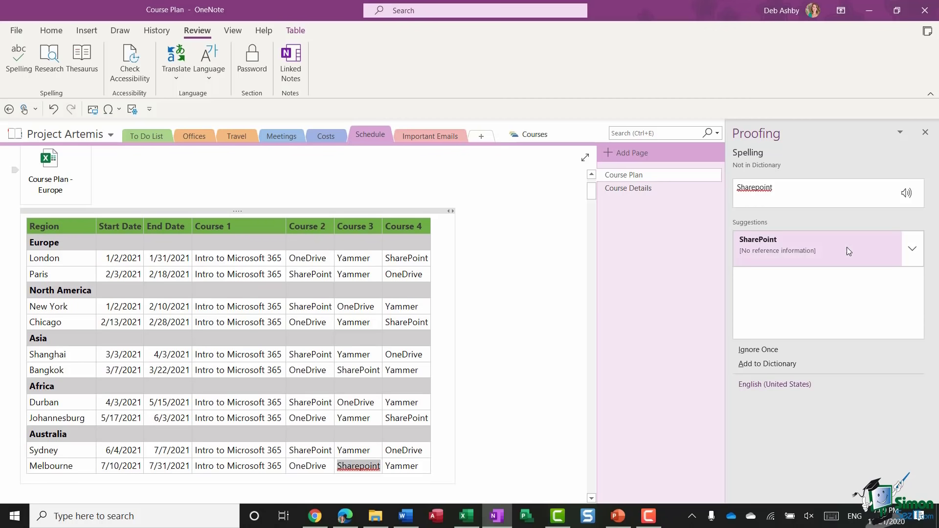
pyautogui.click(846, 248)
pyautogui.click(473, 293)
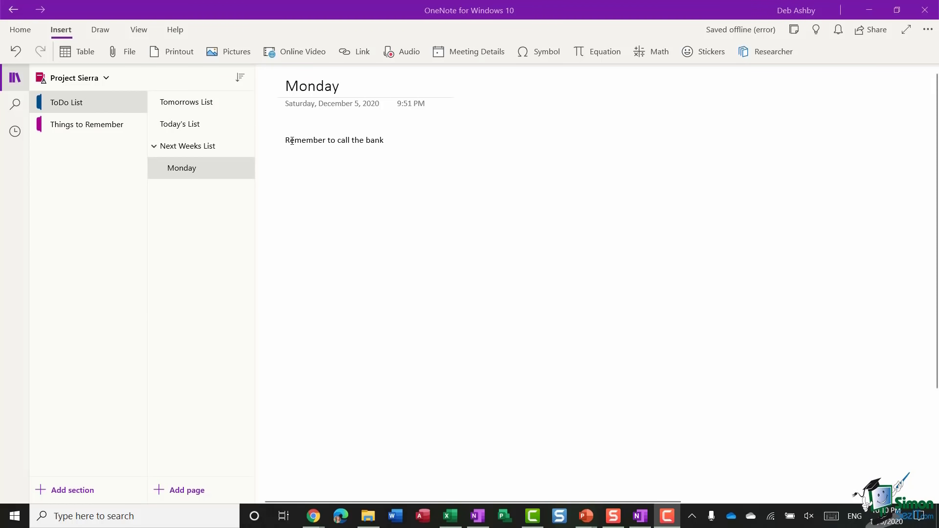
# In OneNote for Windows 10, add the line "Important Things" above "Remember to call the bank" on the Monday page
pyautogui.press('Return')
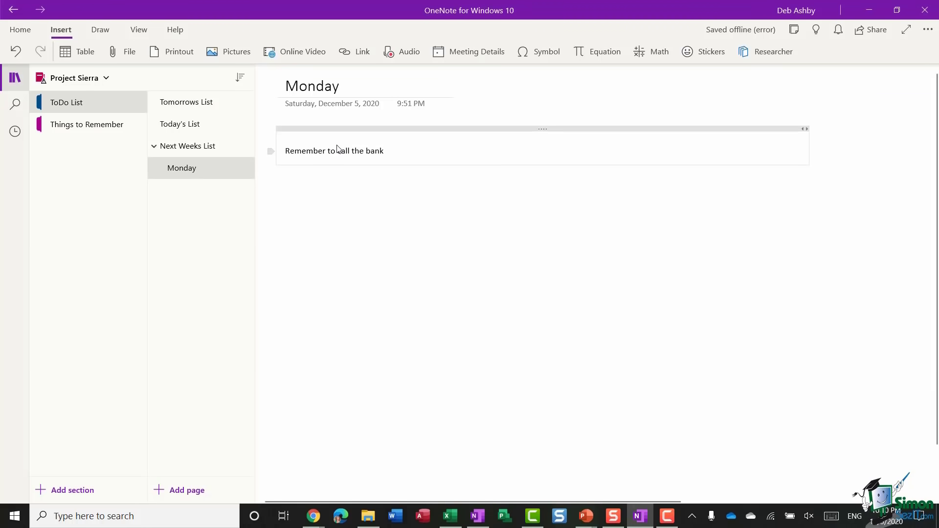
pyautogui.write('Importa')
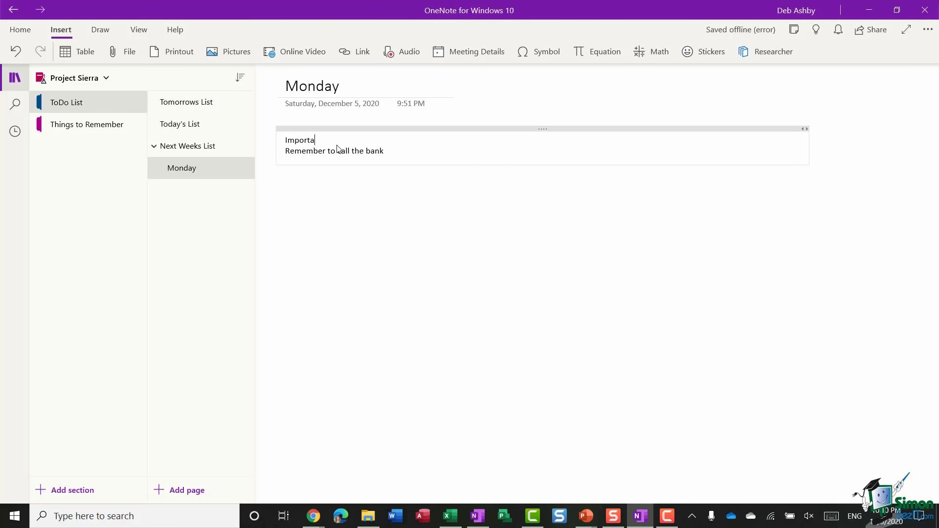
pyautogui.write('nt Things')
pyautogui.moveTo(350, 140); pyautogui.dragTo(279, 142)
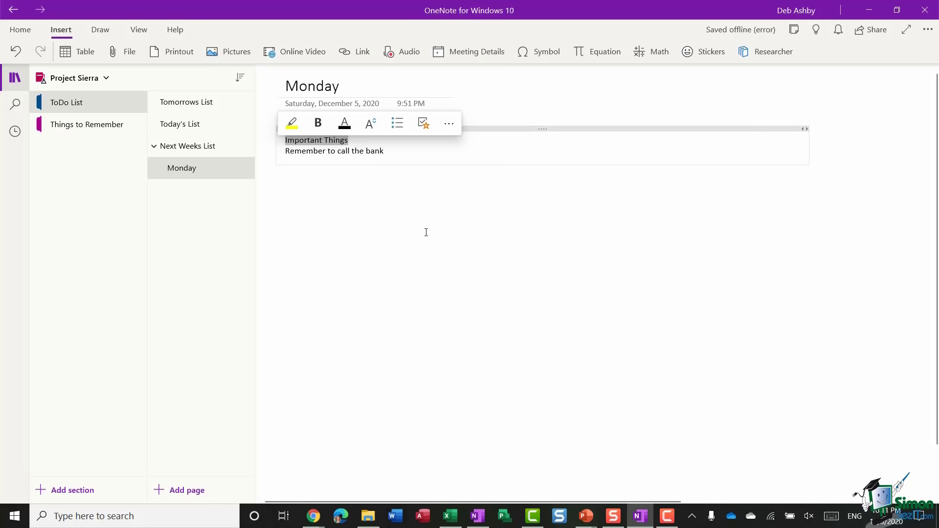
pyautogui.click(451, 127)
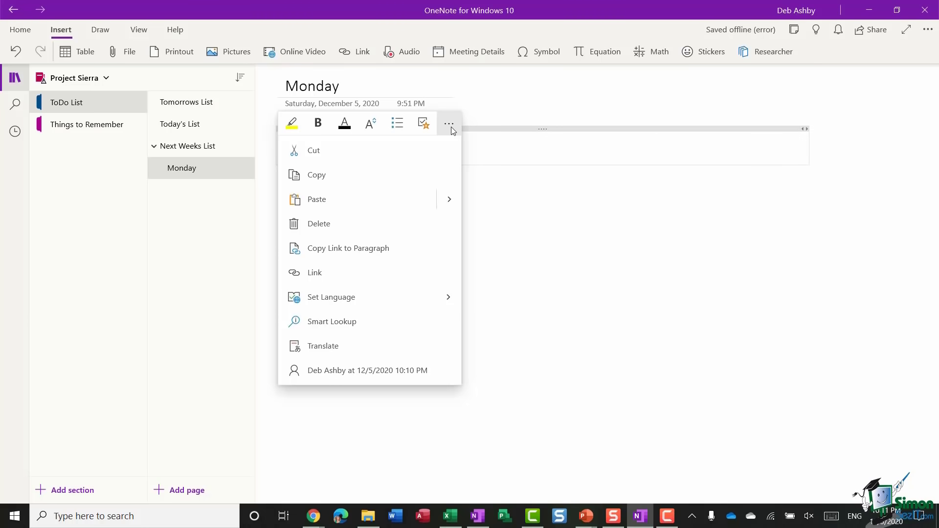
pyautogui.click(504, 196)
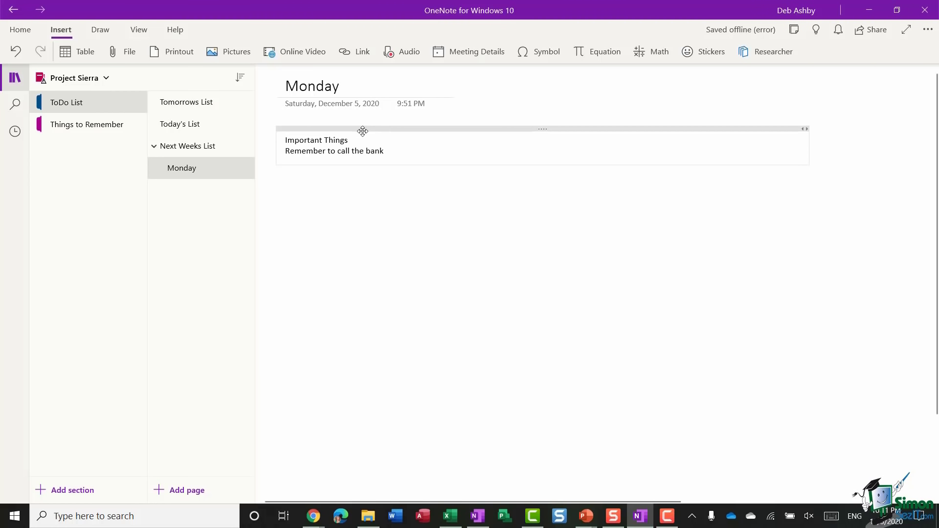
# Apply the Heading 2 style to the "Important Things" line on the Monday page
pyautogui.moveTo(356, 140); pyautogui.dragTo(282, 141)
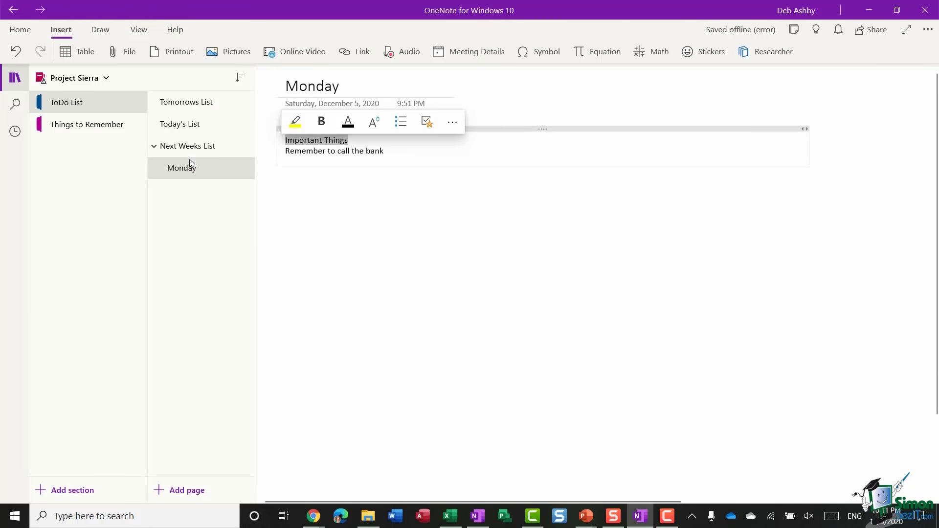
pyautogui.click(20, 31)
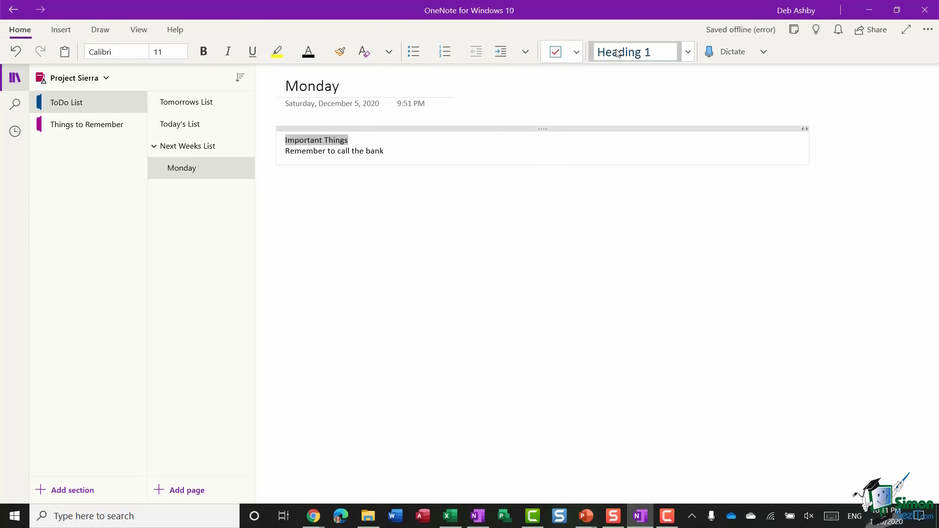
pyautogui.click(688, 53)
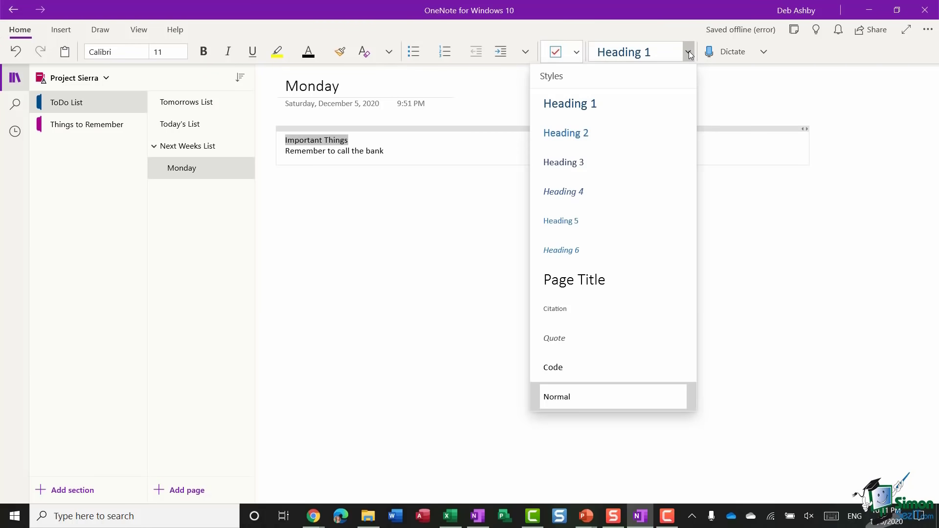
pyautogui.click(590, 141)
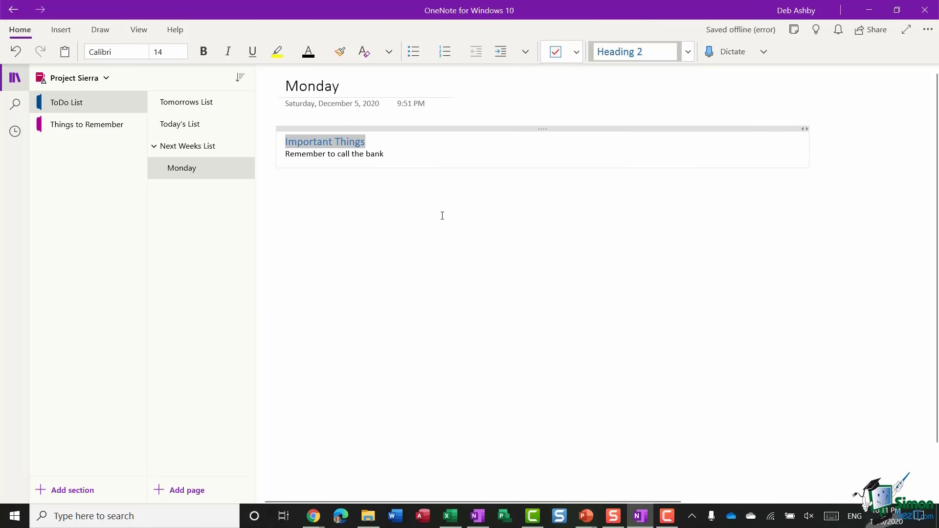
pyautogui.click(687, 53)
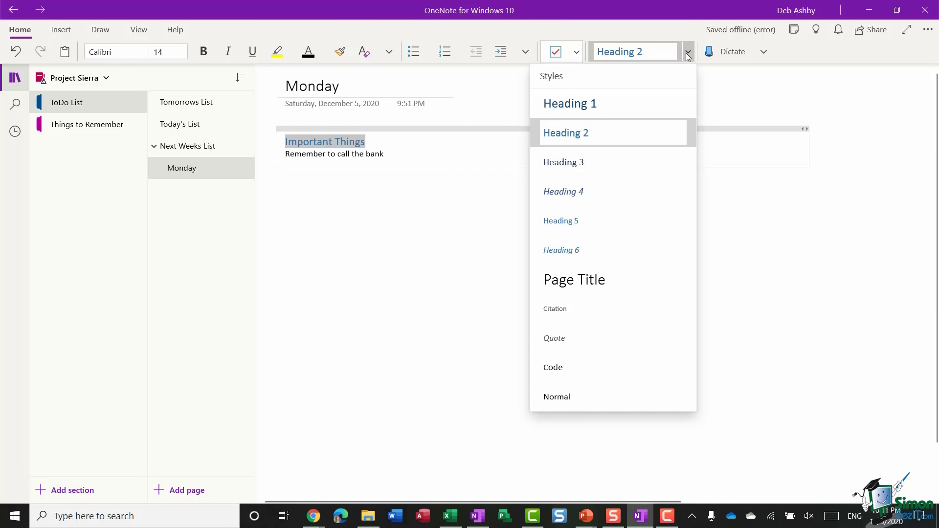
pyautogui.click(840, 222)
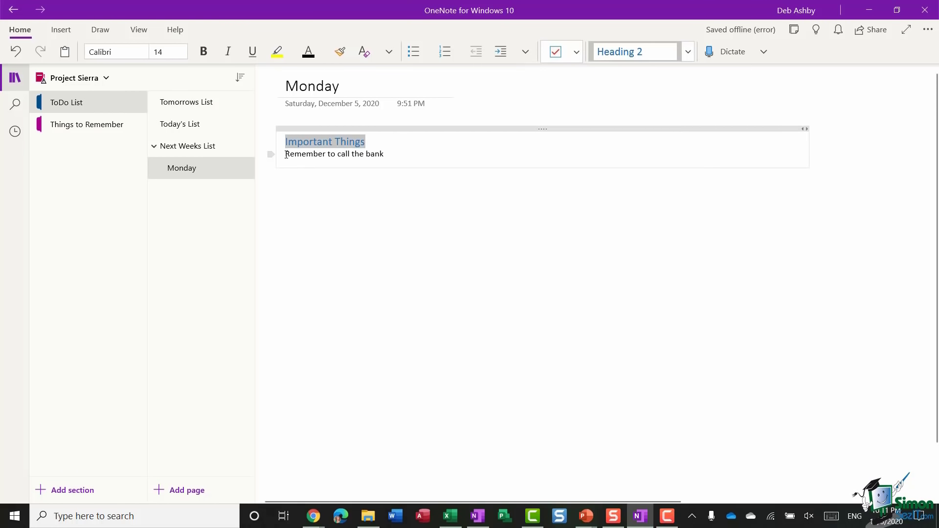
# Create a custom tag named "Contacts" with the person-and-speech-bubble icon from the full icon set
pyautogui.click(286, 154)
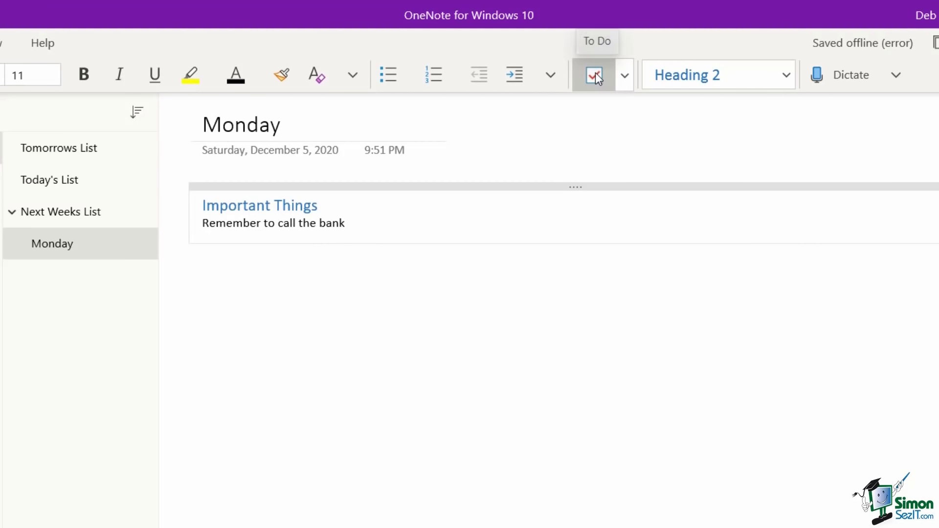
pyautogui.click(625, 78)
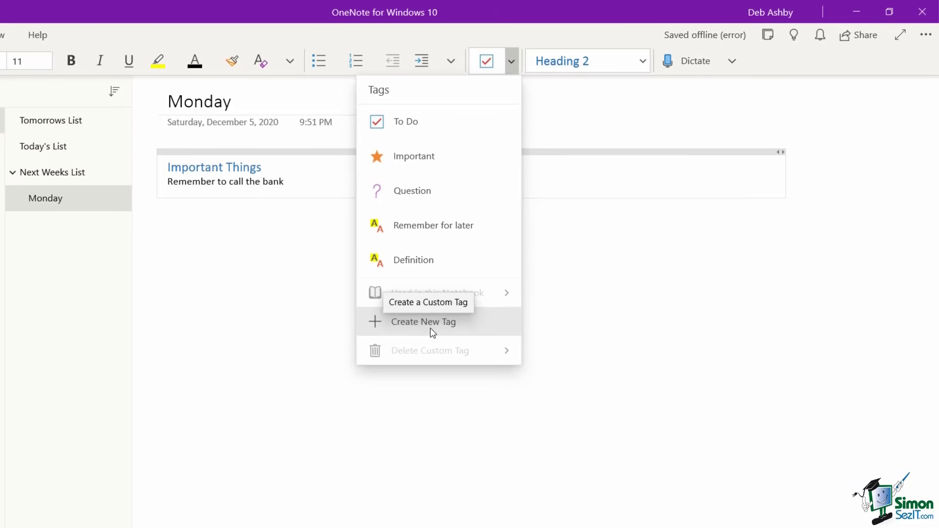
pyautogui.click(433, 322)
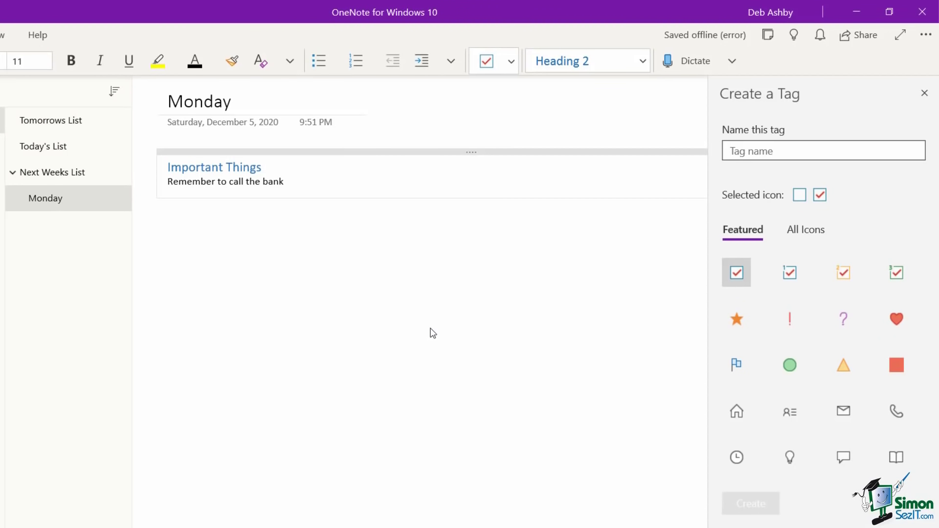
pyautogui.write('Con')
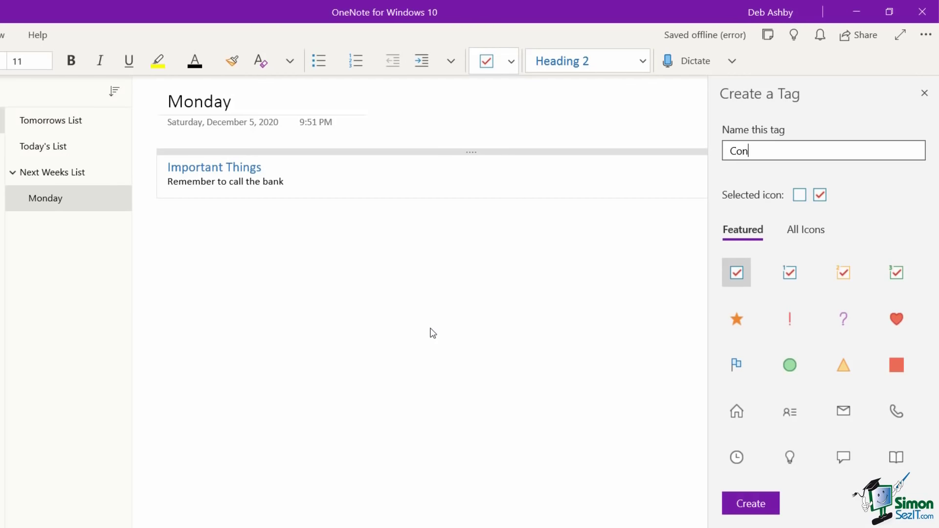
pyautogui.write('tacts')
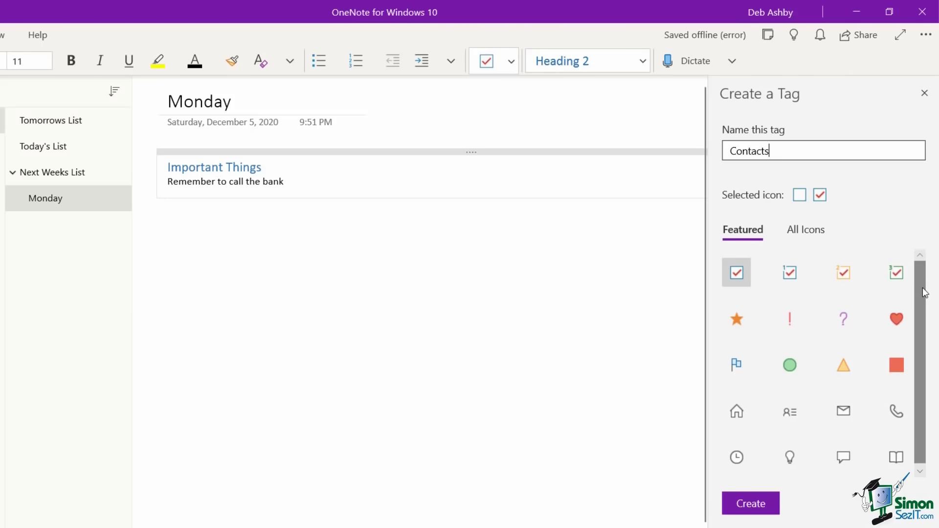
pyautogui.scroll(-1, 923, 292)
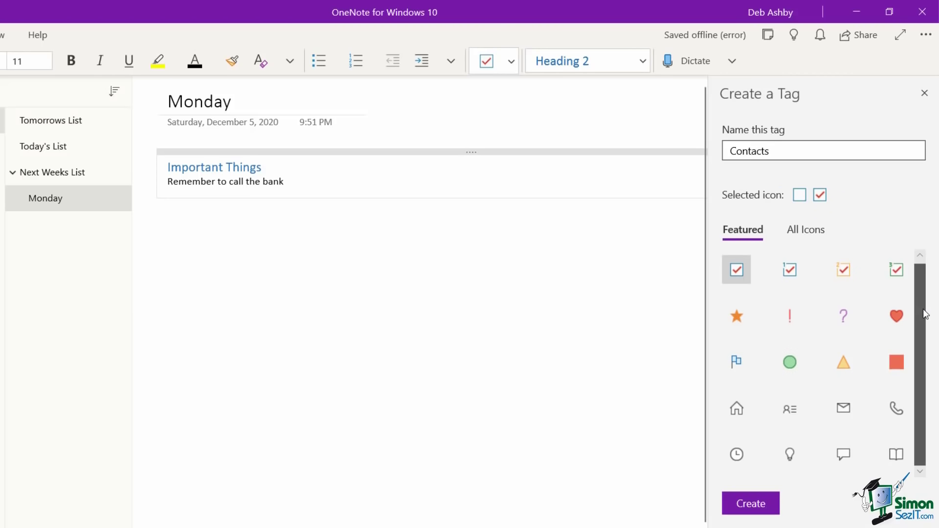
pyautogui.click(804, 230)
pyautogui.moveTo(923, 287); pyautogui.dragTo(923, 293)
pyautogui.click(843, 346)
pyautogui.click(765, 503)
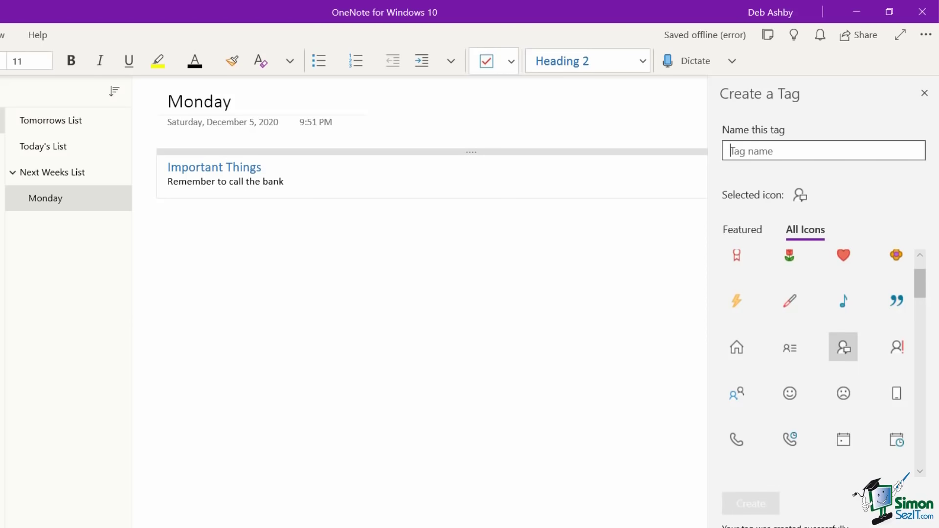
pyautogui.click(924, 93)
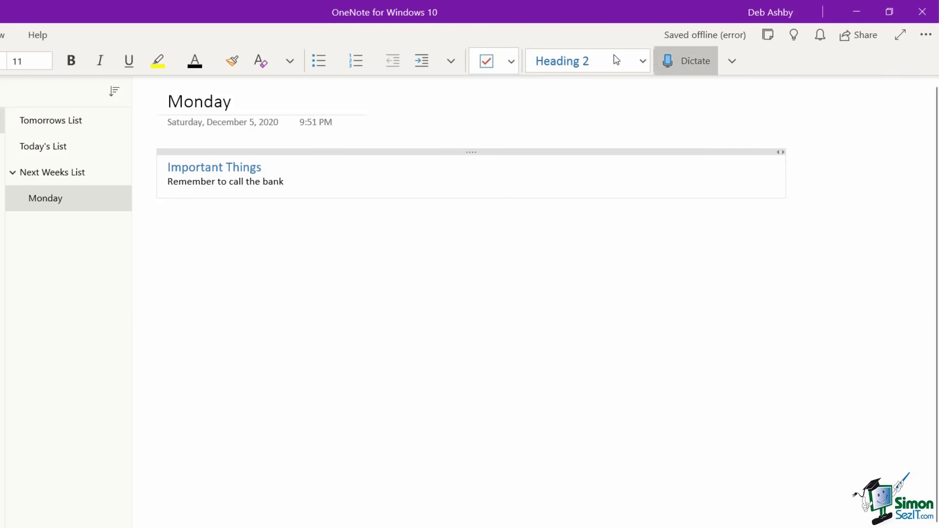
# Tag the line "Remember to call the bank" as To Do
pyautogui.click(512, 60)
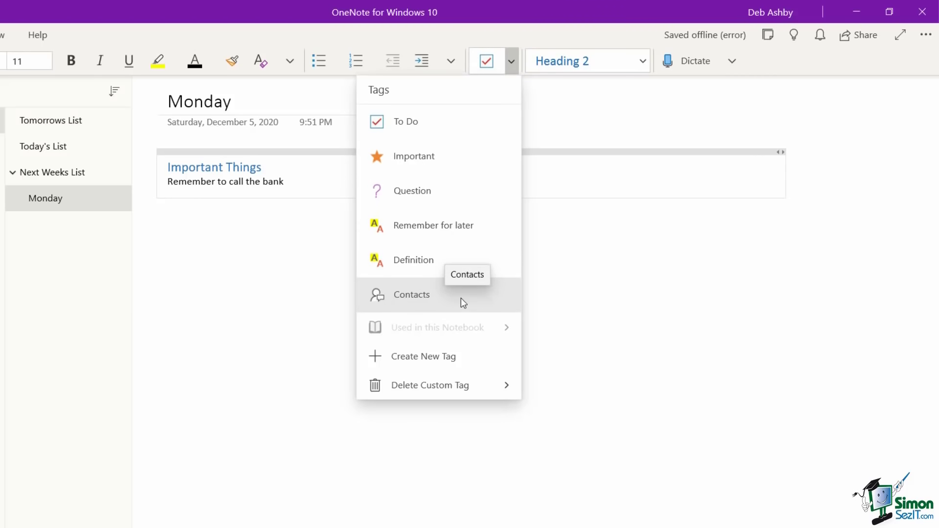
pyautogui.click(445, 388)
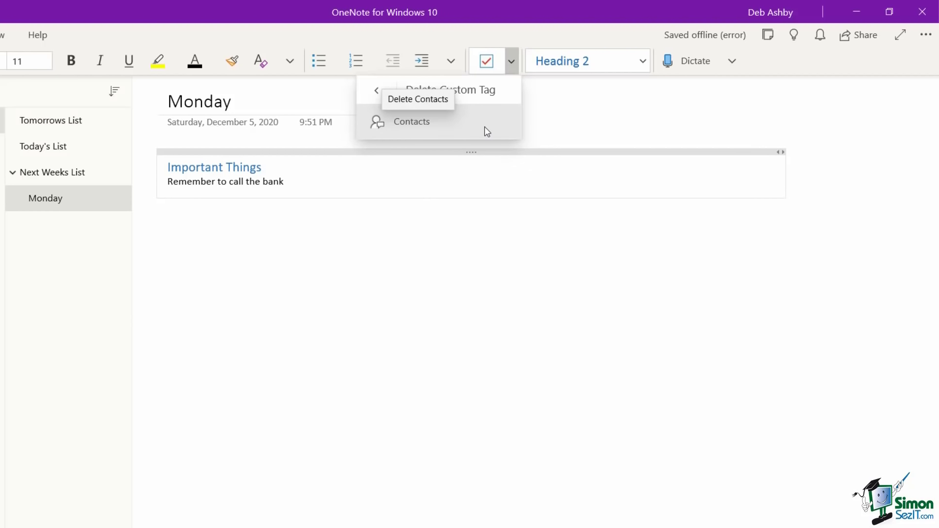
pyautogui.click(377, 93)
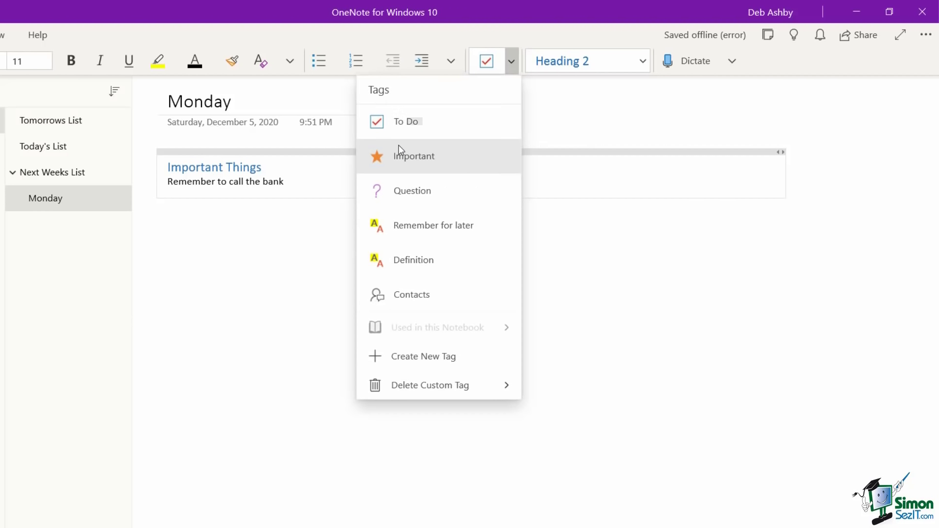
pyautogui.click(420, 130)
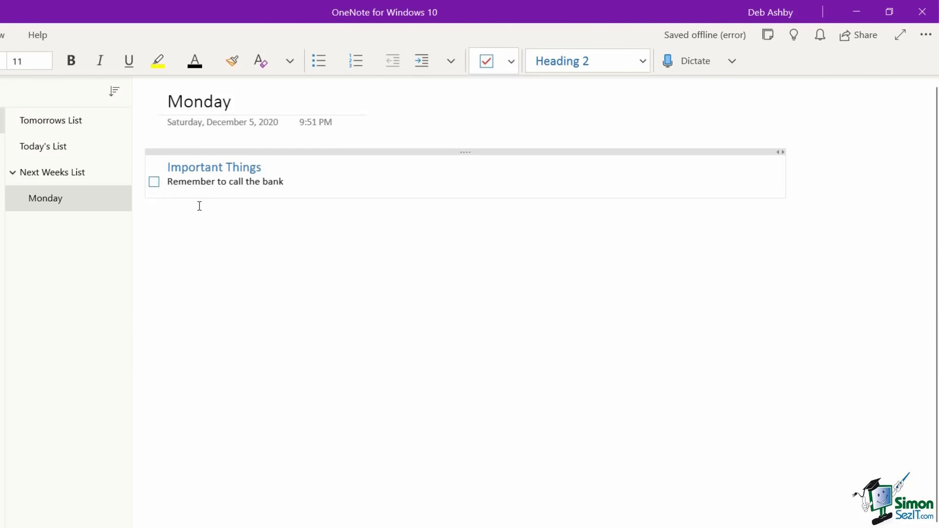
# Add two more to-do items below the bank reminder: one to send an email to the named contact, and "Buy dog food"
pyautogui.click(307, 184)
pyautogui.press('Return')
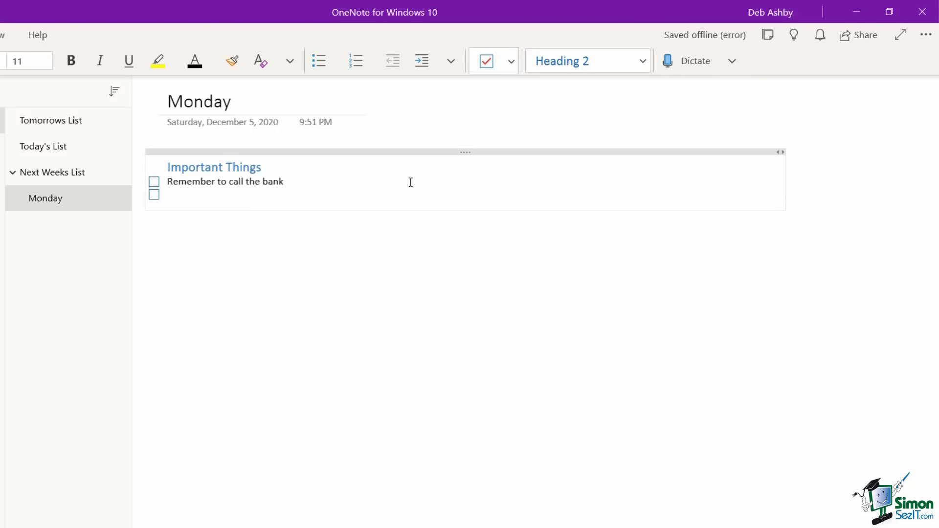
pyautogui.write('S end email to Sarah')
pyautogui.press('Return')
pyautogui.write('Bu')
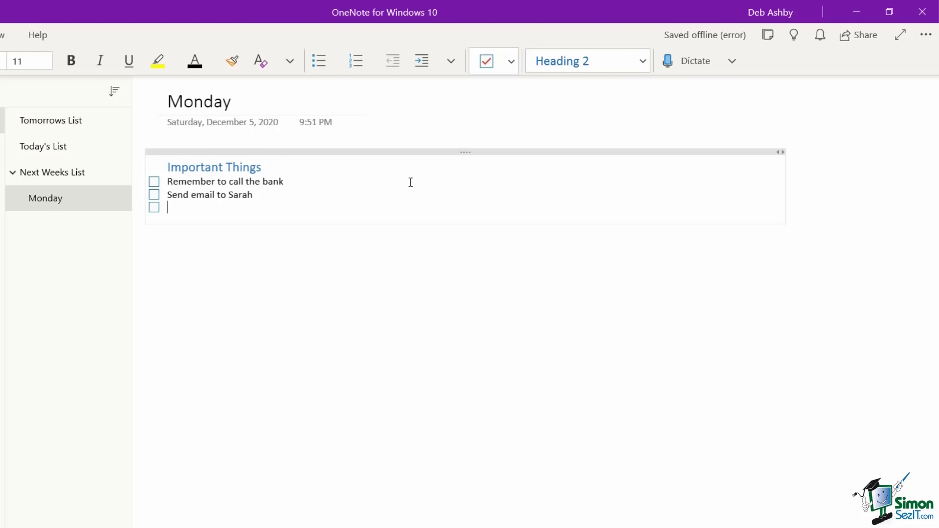
pyautogui.write('y dog food')
pyautogui.click(408, 321)
# Add a separate "Medium Priority" note below the to-do list and move it up closer to the list
pyautogui.click(170, 303)
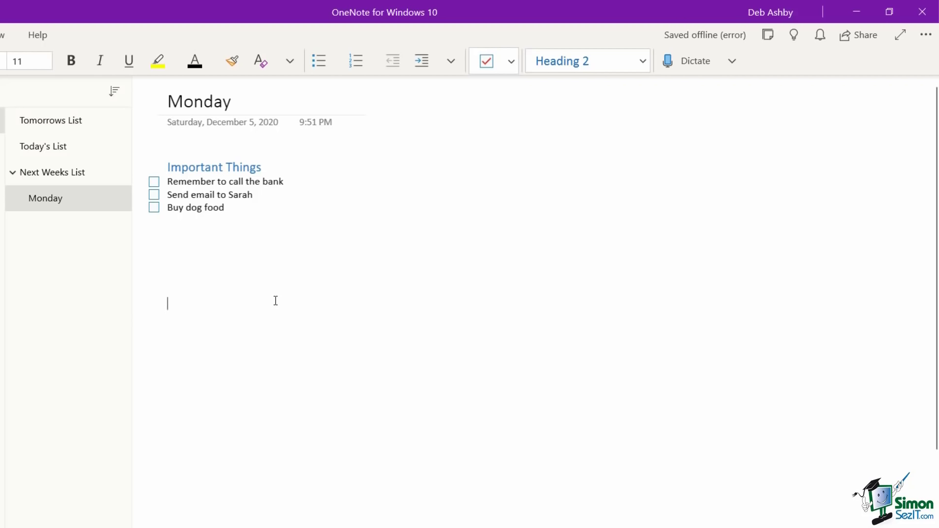
pyautogui.write('Medi')
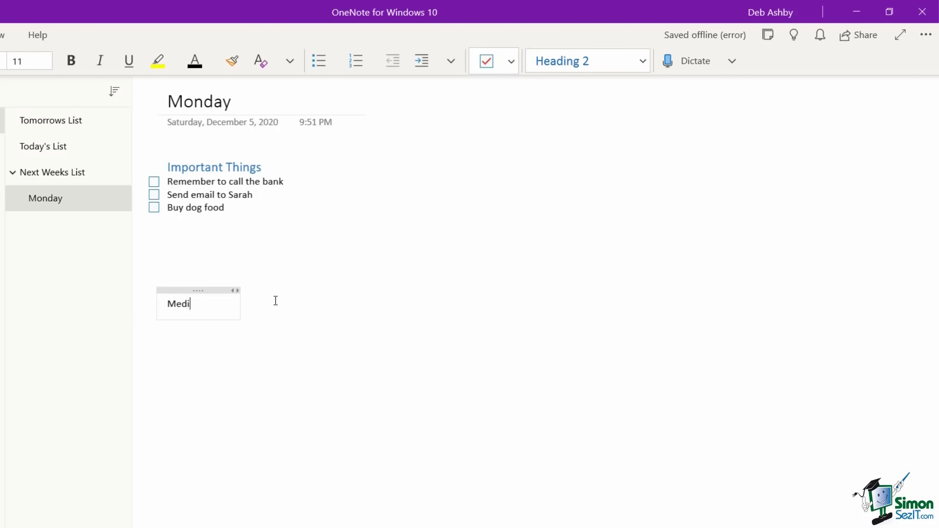
pyautogui.write('um Priority')
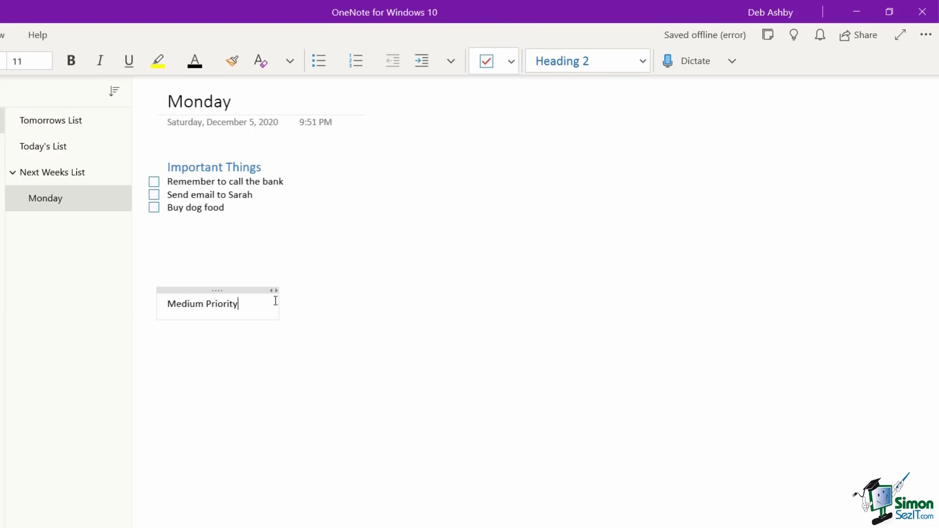
pyautogui.moveTo(243, 289); pyautogui.dragTo(247, 262)
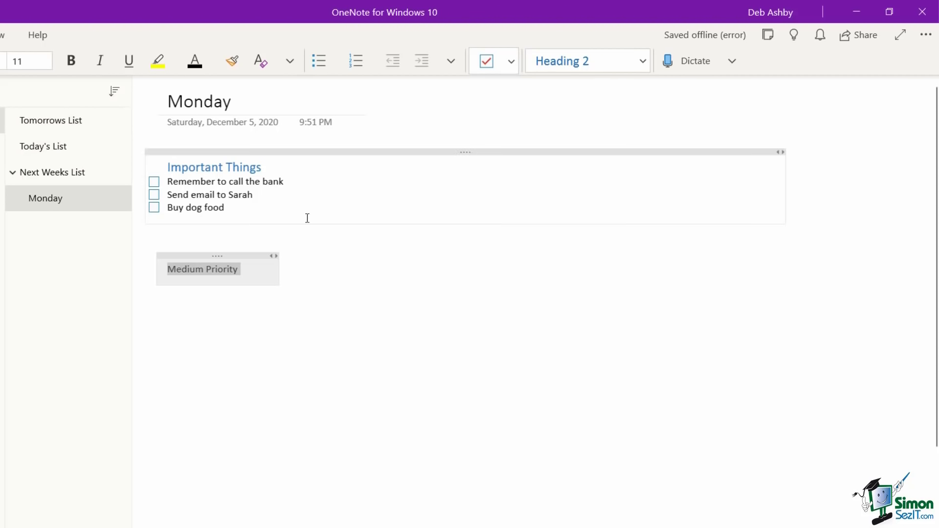
# Copy the "Important Things" heading formatting onto "Medium Priority" with the Format Painter
pyautogui.click(272, 167)
pyautogui.moveTo(272, 167); pyautogui.dragTo(160, 165)
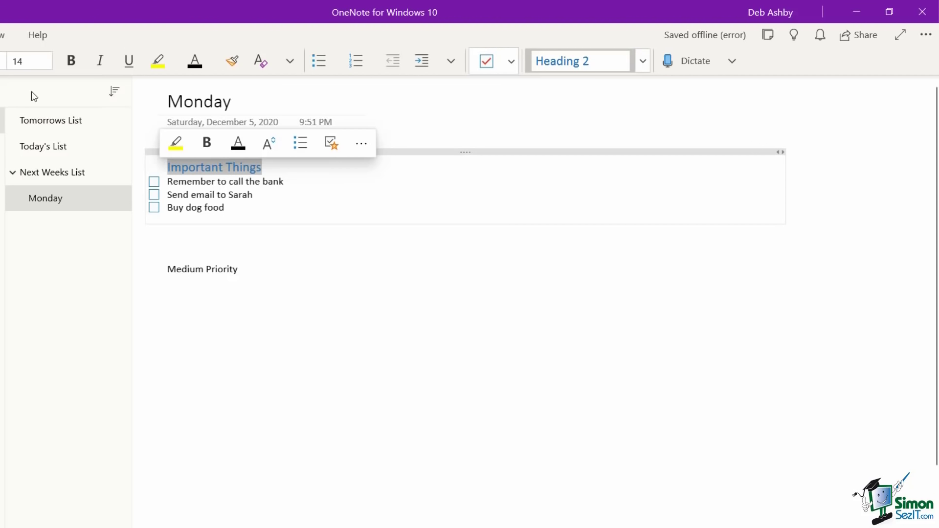
pyautogui.click(232, 64)
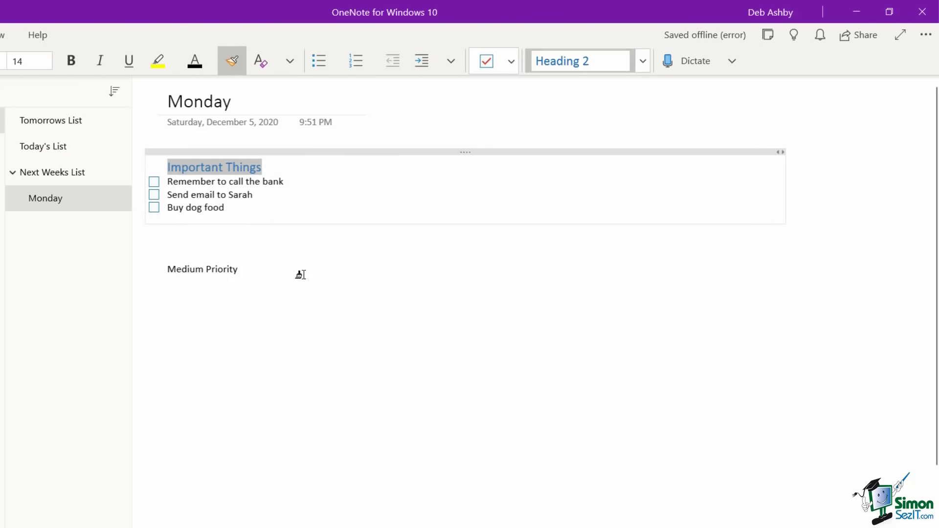
pyautogui.moveTo(250, 271); pyautogui.dragTo(162, 268)
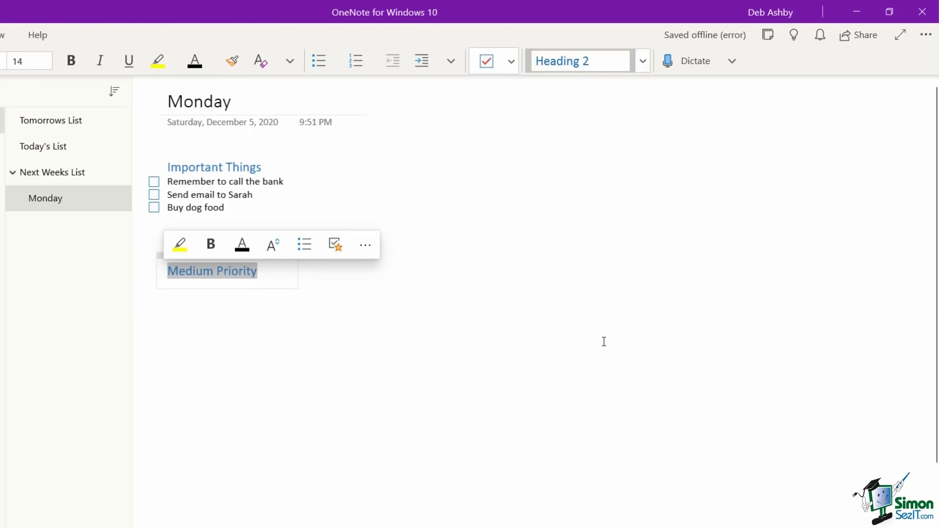
pyautogui.click(522, 306)
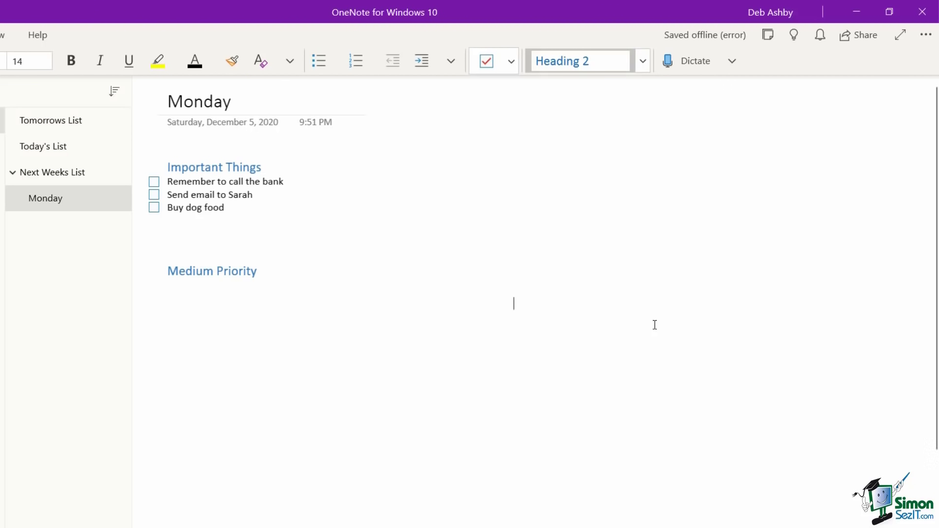
# Add the lines "Post letter" and "Clean up email inbox" under "Medium Priority" and tag both as Important
pyautogui.click(427, 277)
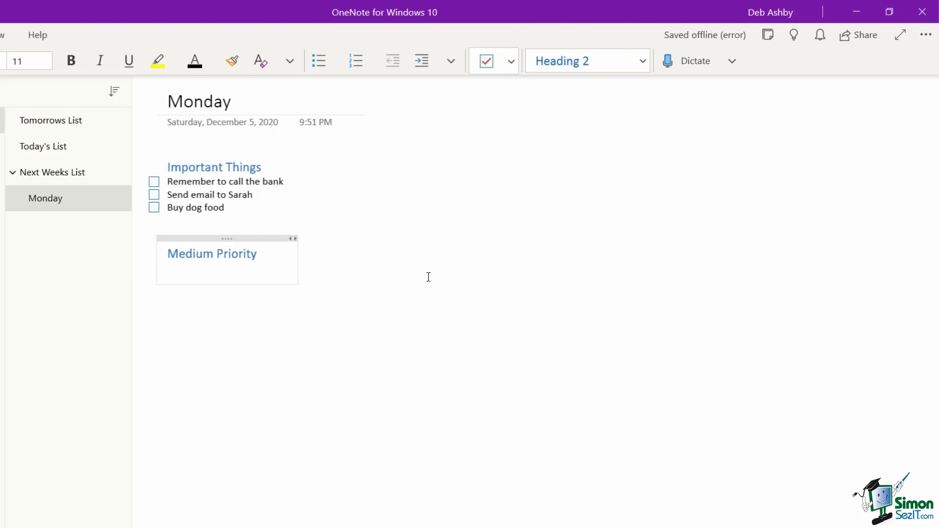
pyautogui.write('Post letter Clean up email inbox')
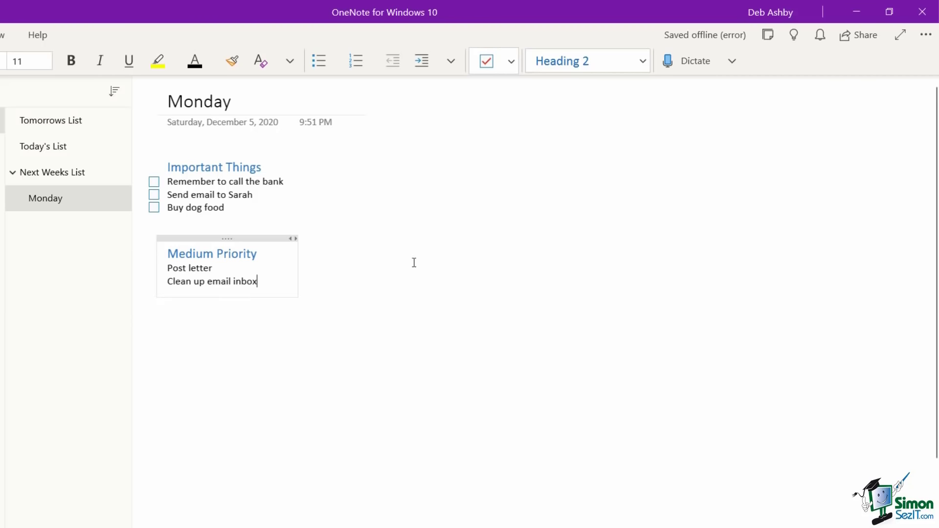
pyautogui.moveTo(260, 281); pyautogui.dragTo(157, 268)
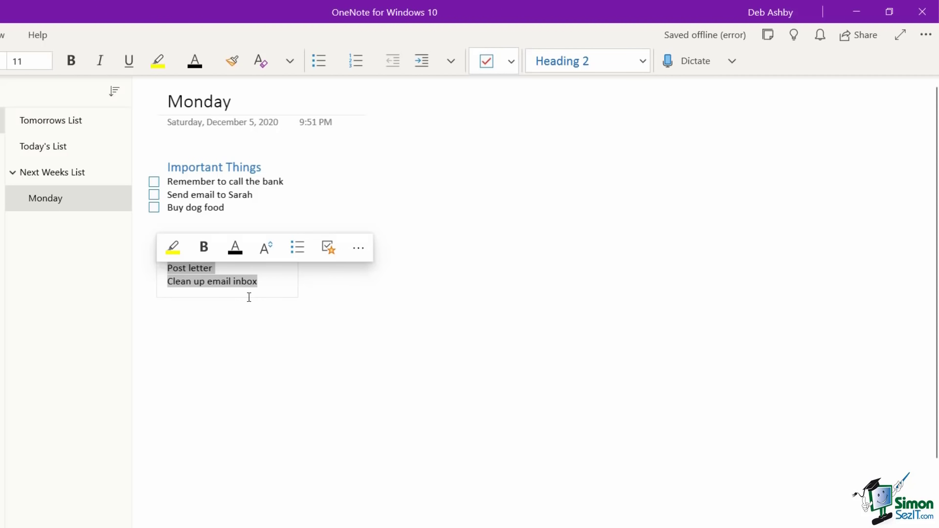
pyautogui.click(510, 71)
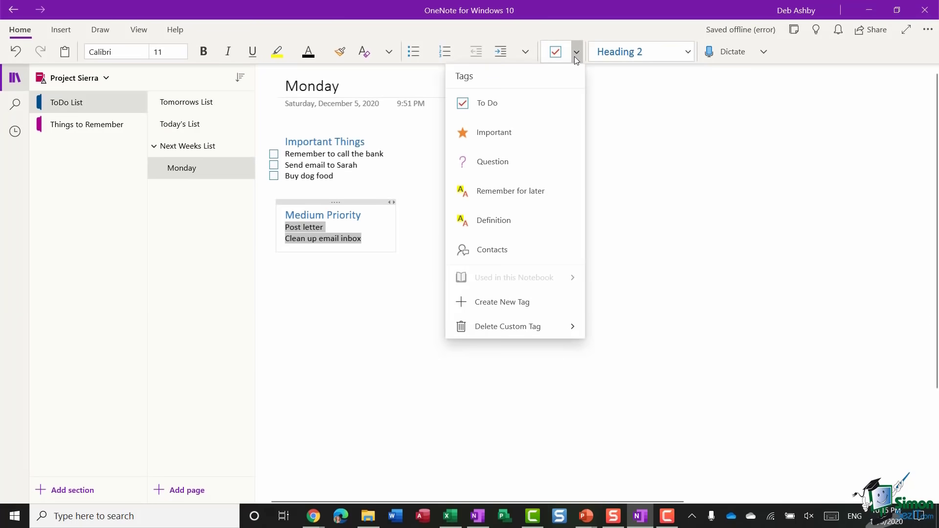
pyautogui.click(509, 136)
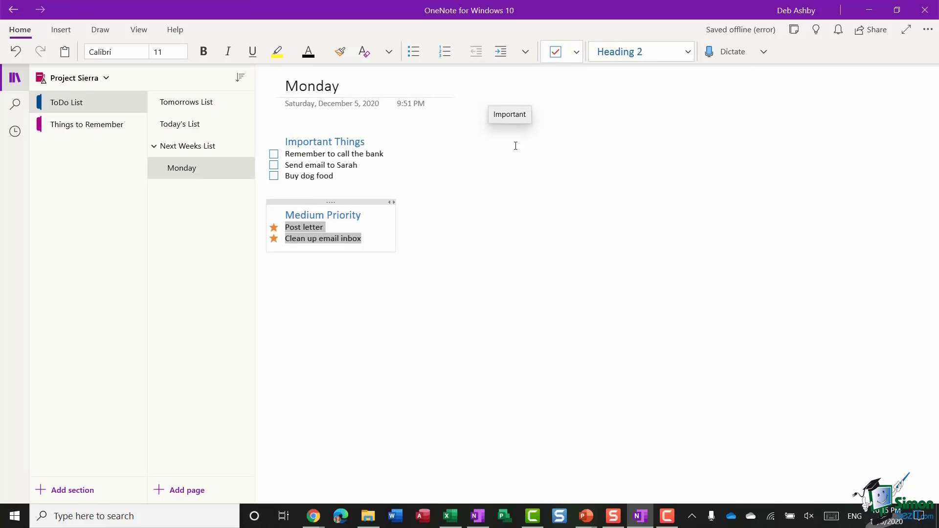
pyautogui.click(503, 360)
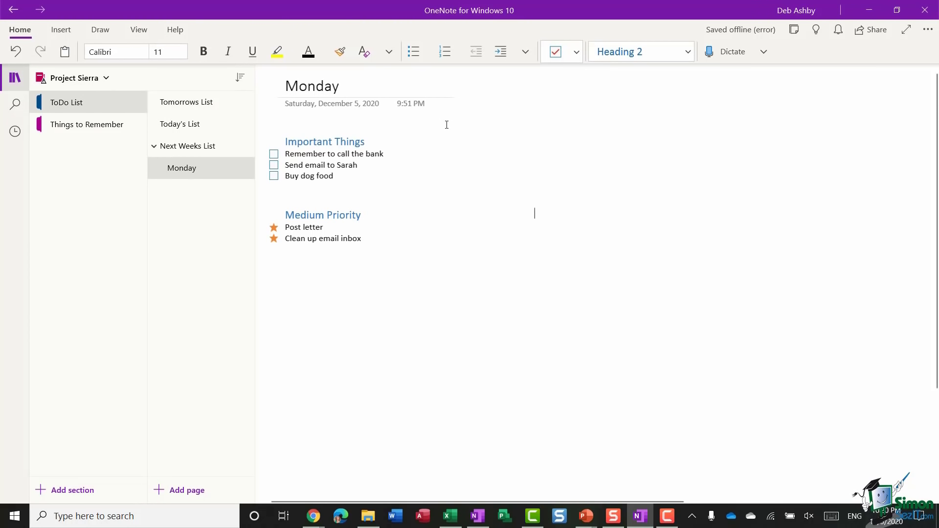
pyautogui.click(61, 31)
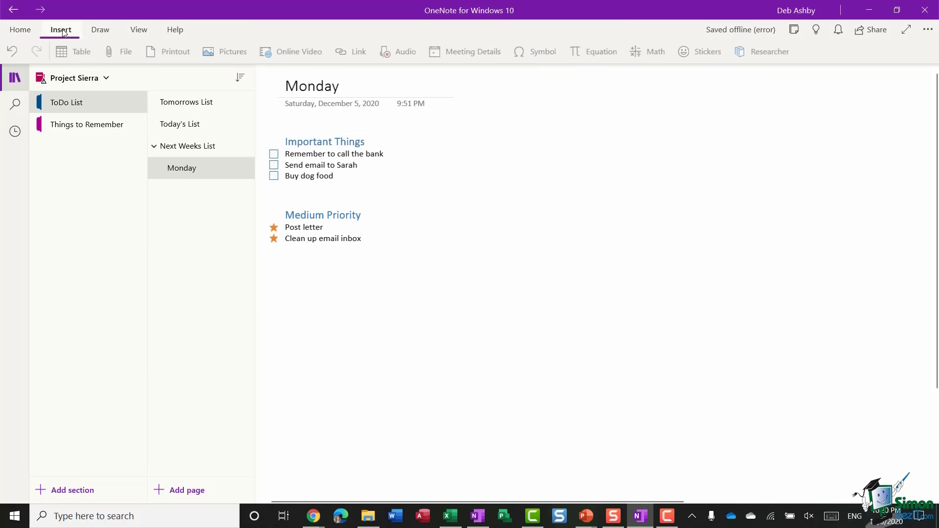
pyautogui.click(97, 30)
pyautogui.click(138, 33)
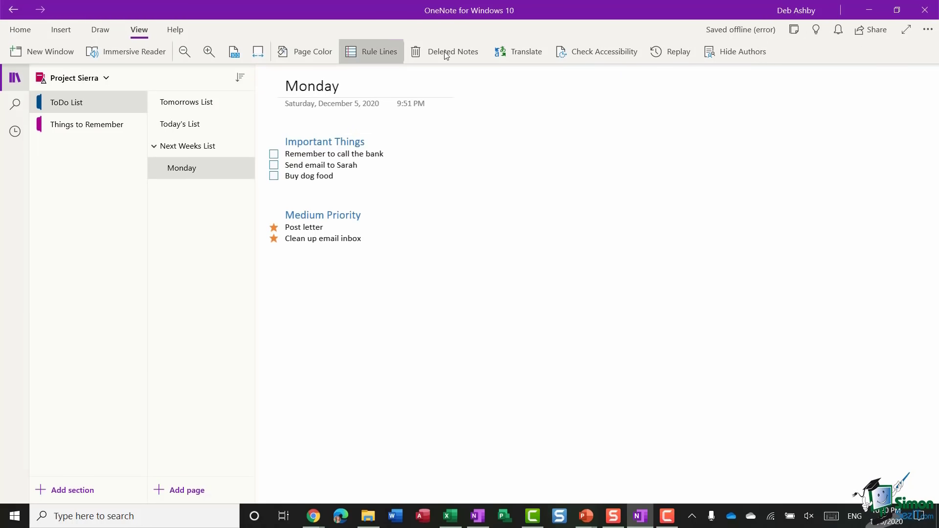
pyautogui.click(22, 32)
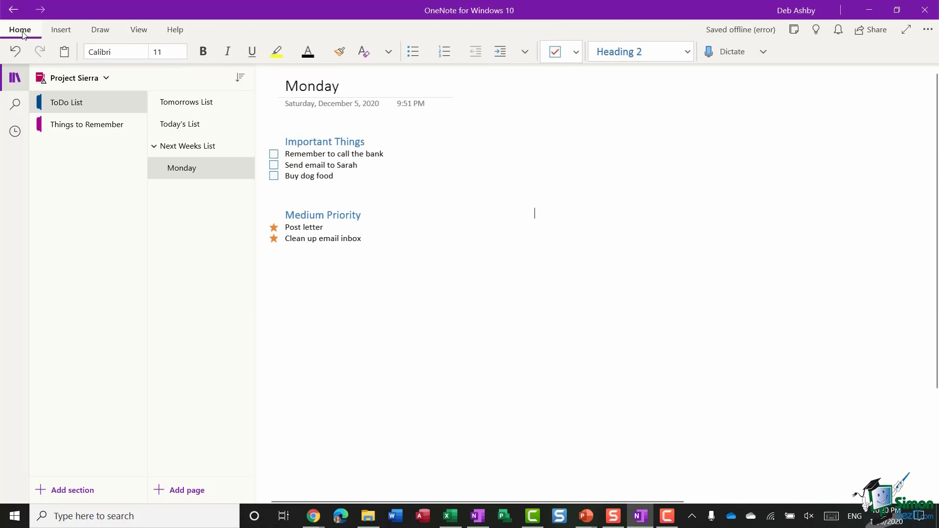
pyautogui.click(535, 214)
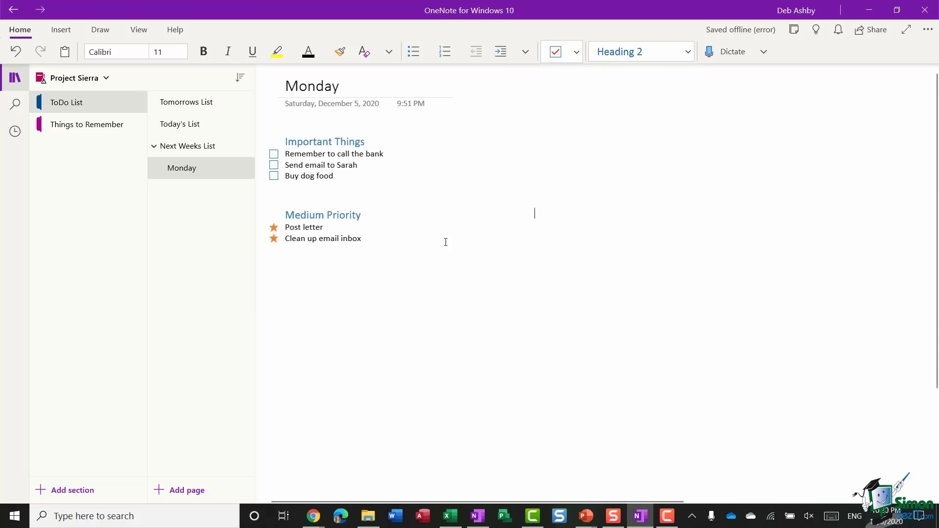
# Replace the word "Priority" in the "Medium Priority" heading with the deliberate misspelling "Prority"
pyautogui.doubleClick(340, 215)
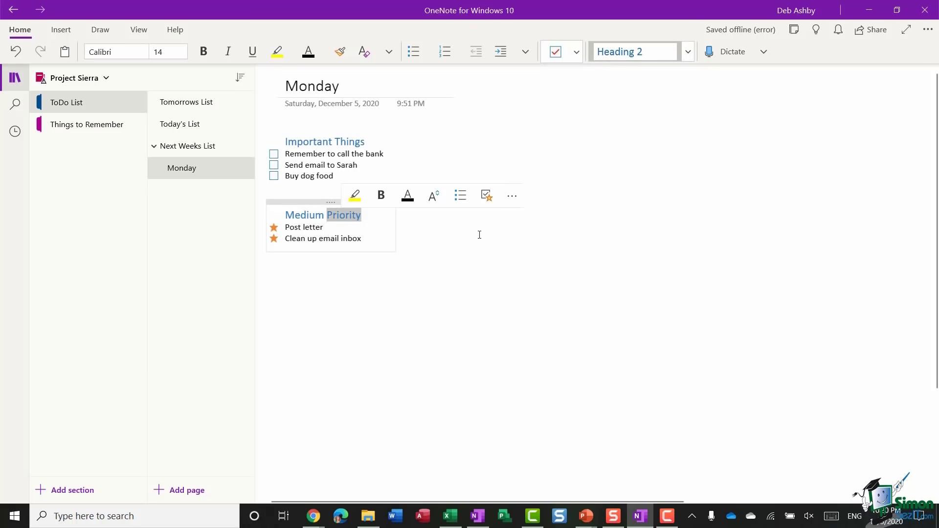
pyautogui.write('Pro')
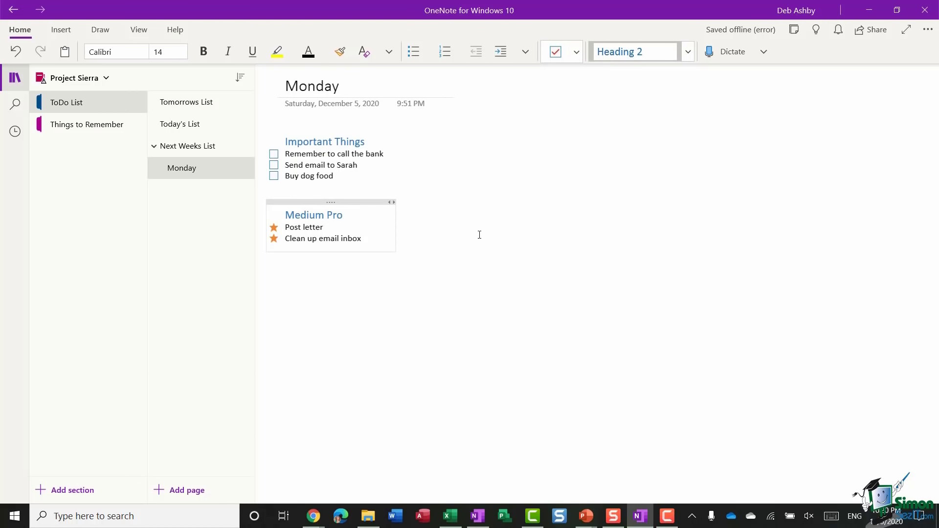
pyautogui.write('rity')
pyautogui.click(545, 250)
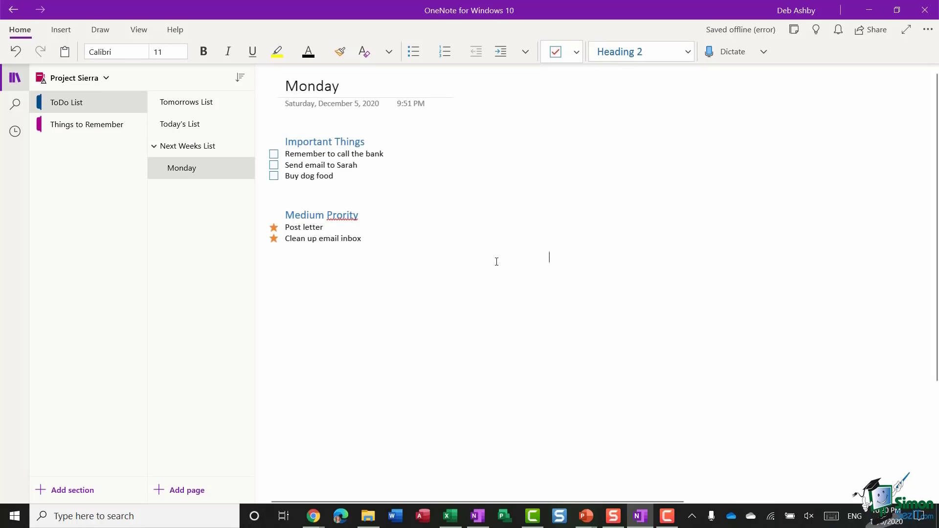
# Correct the misspelled word in the "Medium Prority" heading with the proofing suggestion "Priority"
pyautogui.rightClick(342, 217)
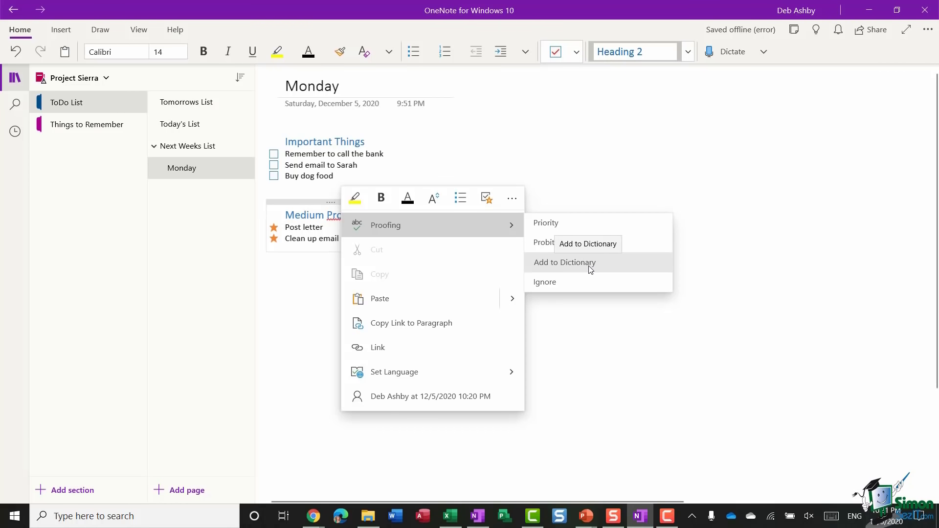
pyautogui.click(623, 224)
pyautogui.click(569, 228)
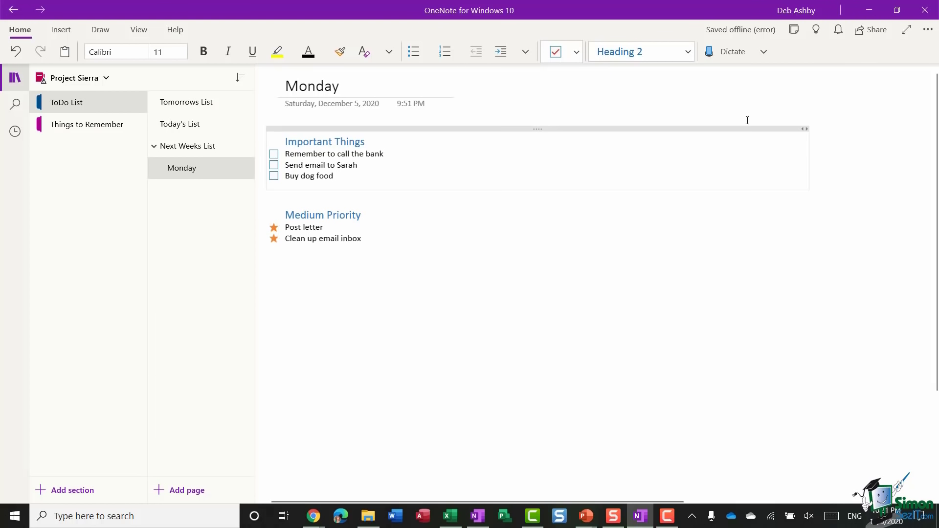
# Turn the Hide spelling errors proofing option on and back off in the settings, and return to the Monday page
pyautogui.click(929, 33)
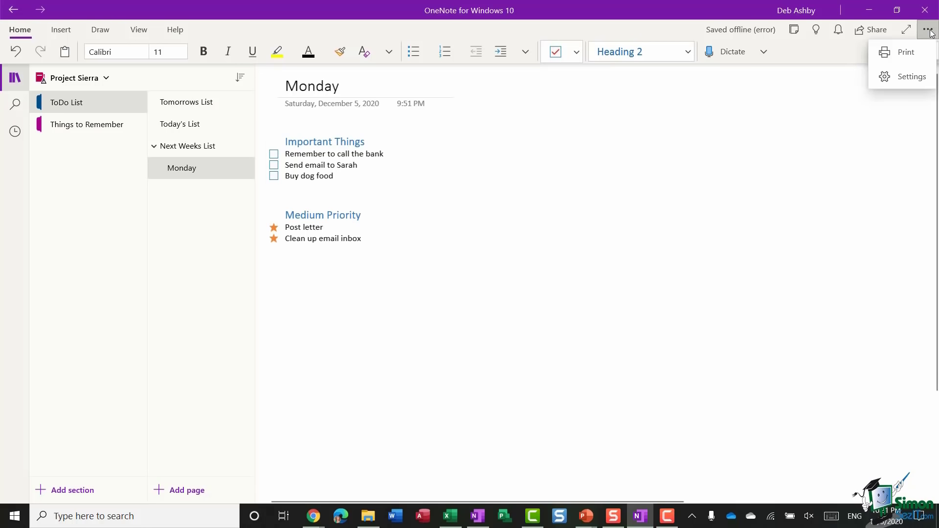
pyautogui.click(902, 78)
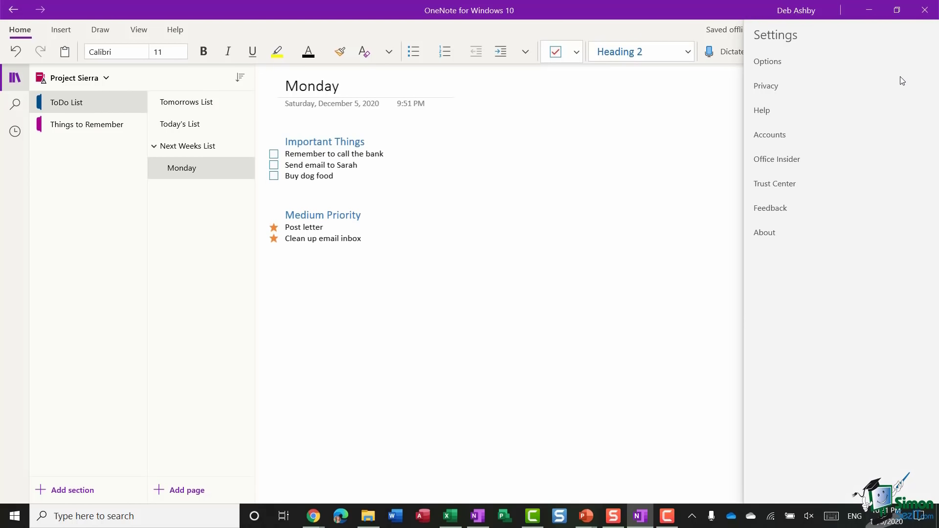
pyautogui.click(779, 63)
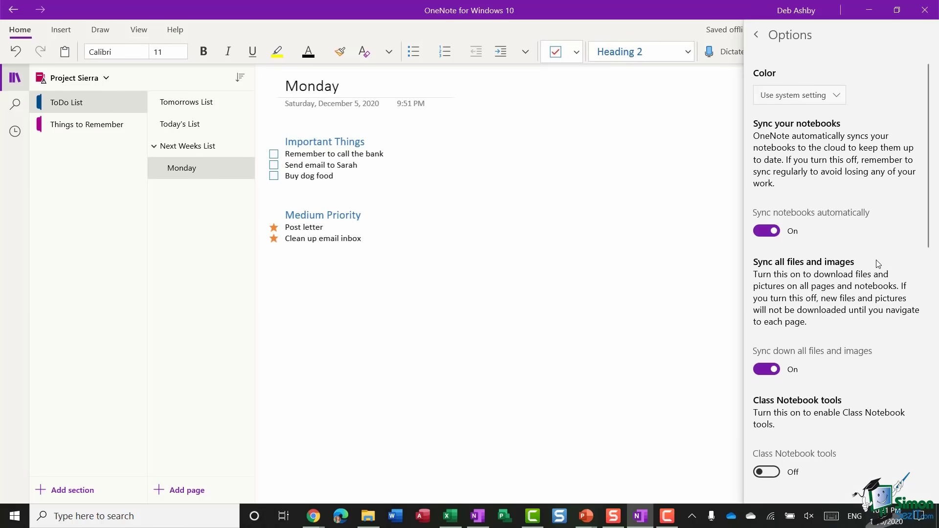
pyautogui.scroll(-6, 876, 260)
pyautogui.scroll(-5, 872, 264)
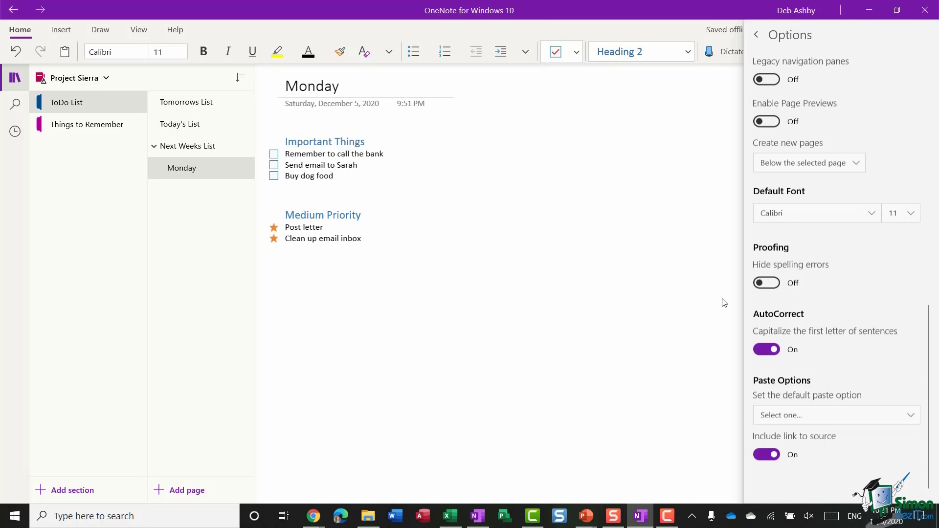
pyautogui.click(774, 283)
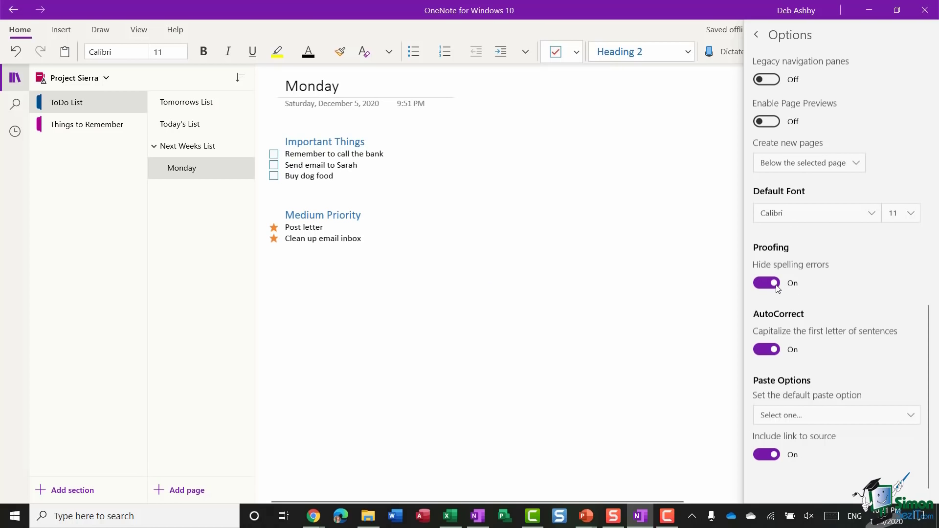
pyautogui.click(776, 286)
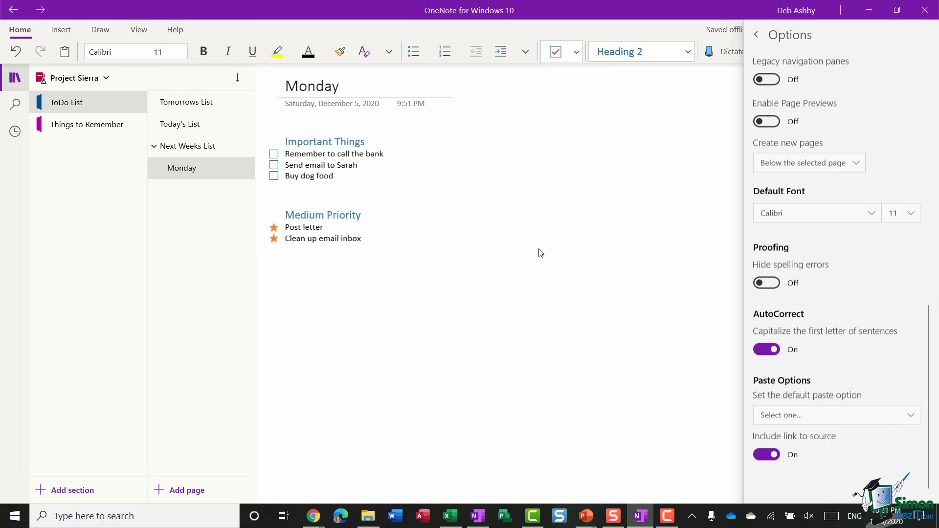
pyautogui.click(528, 259)
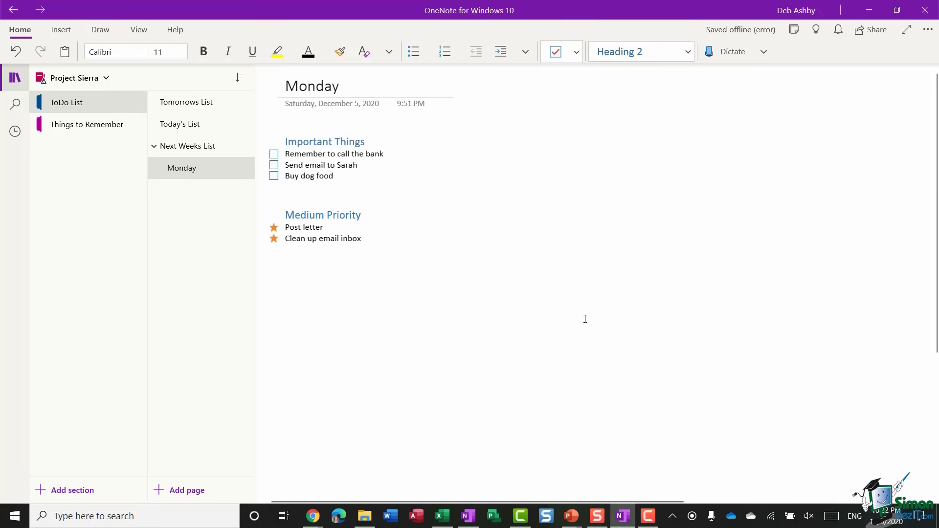
pyautogui.click(581, 318)
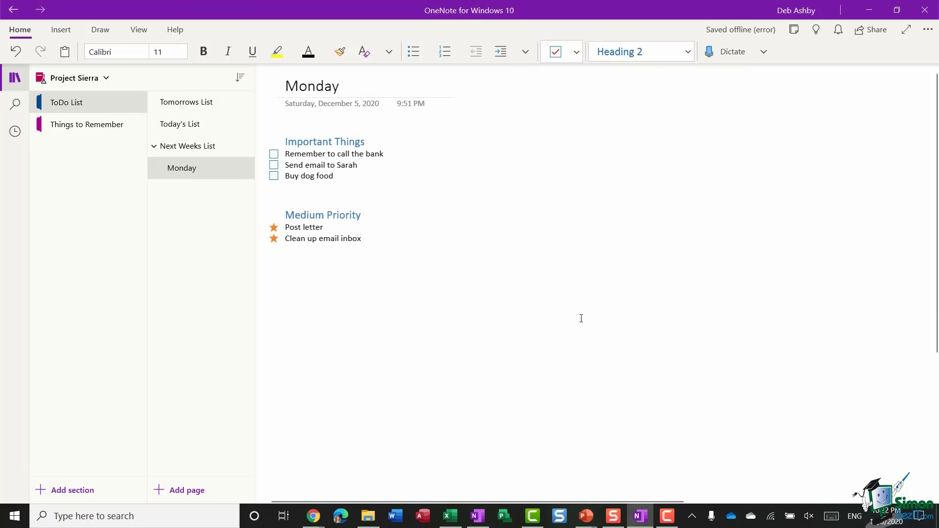